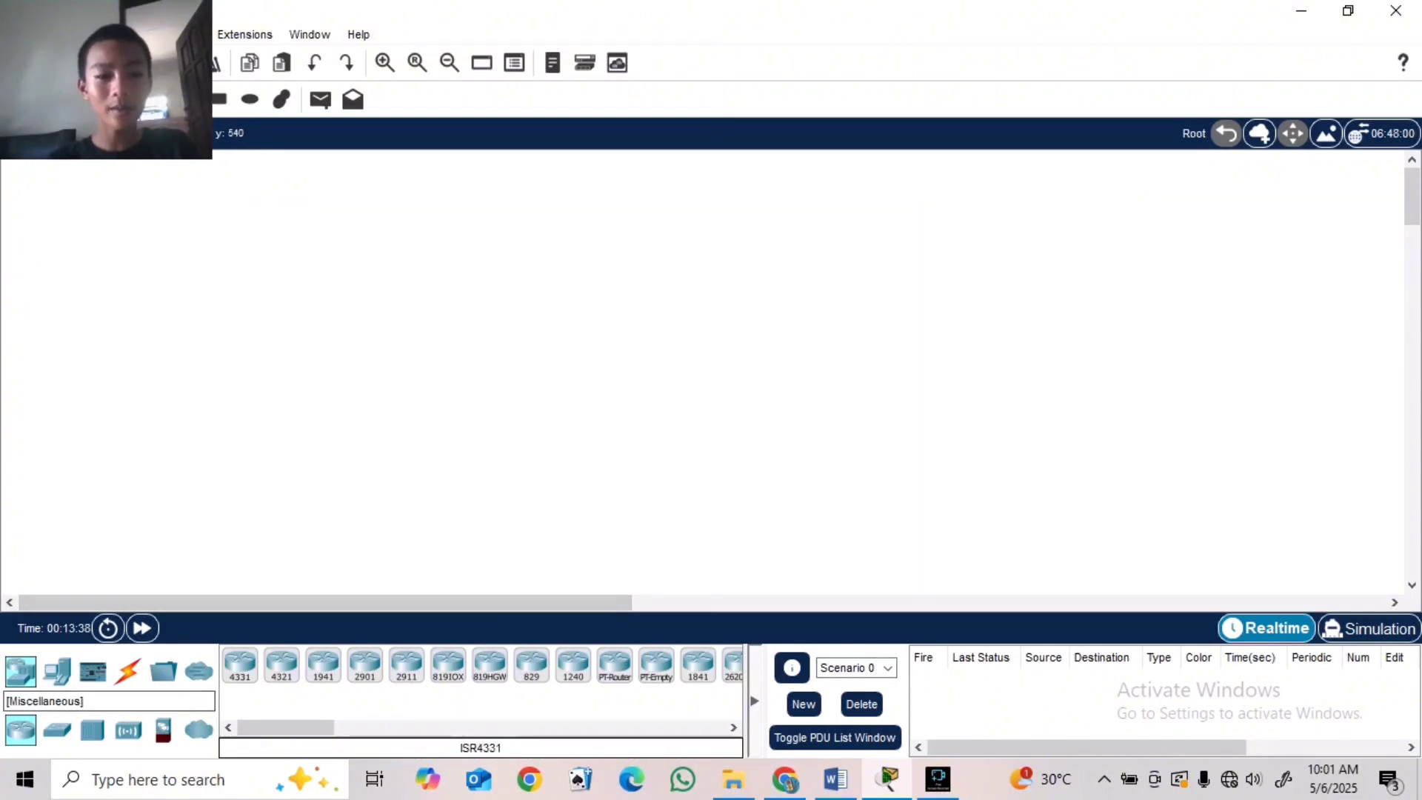
- Place four PT-Router devices in the empty workspace
drag(615, 664, 668, 243)
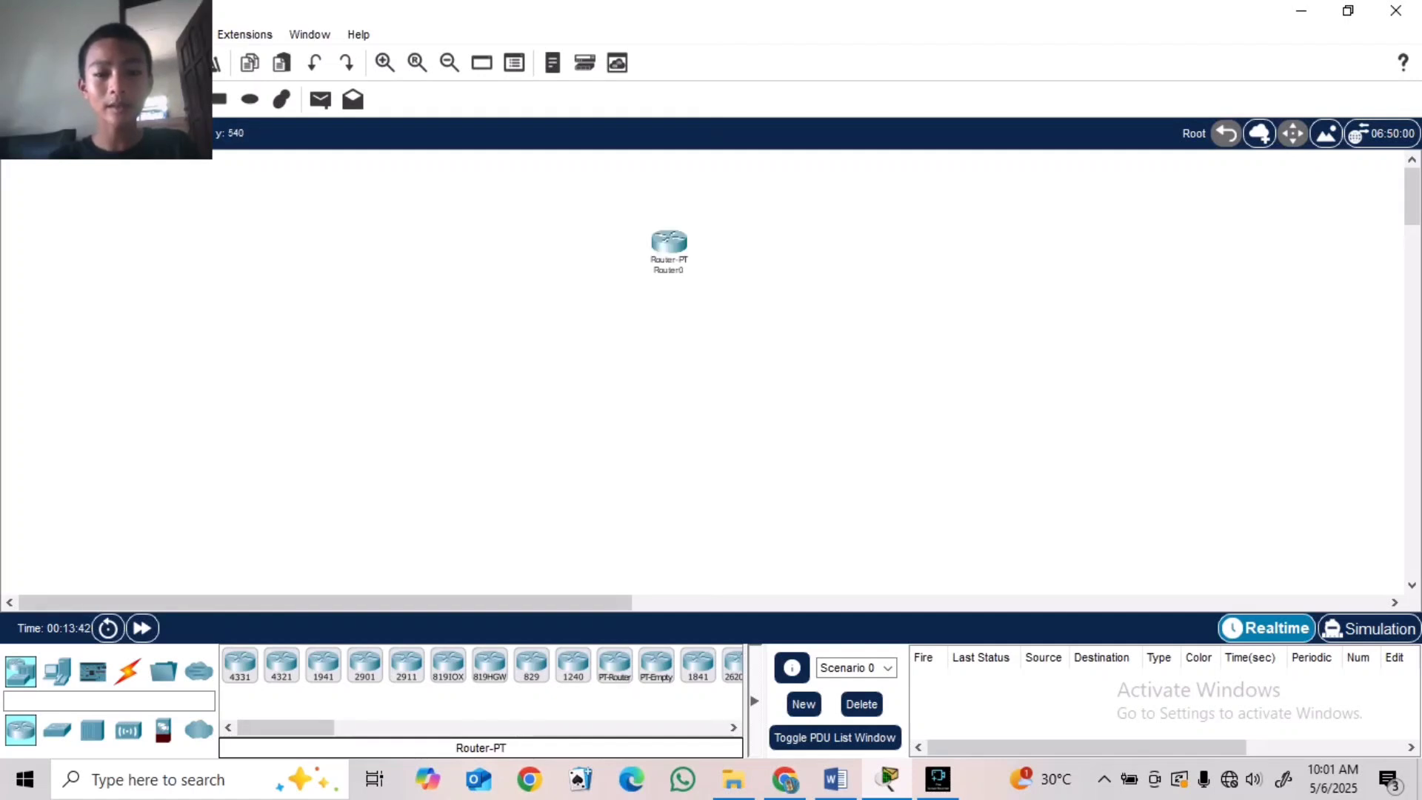
drag(614, 665, 663, 374)
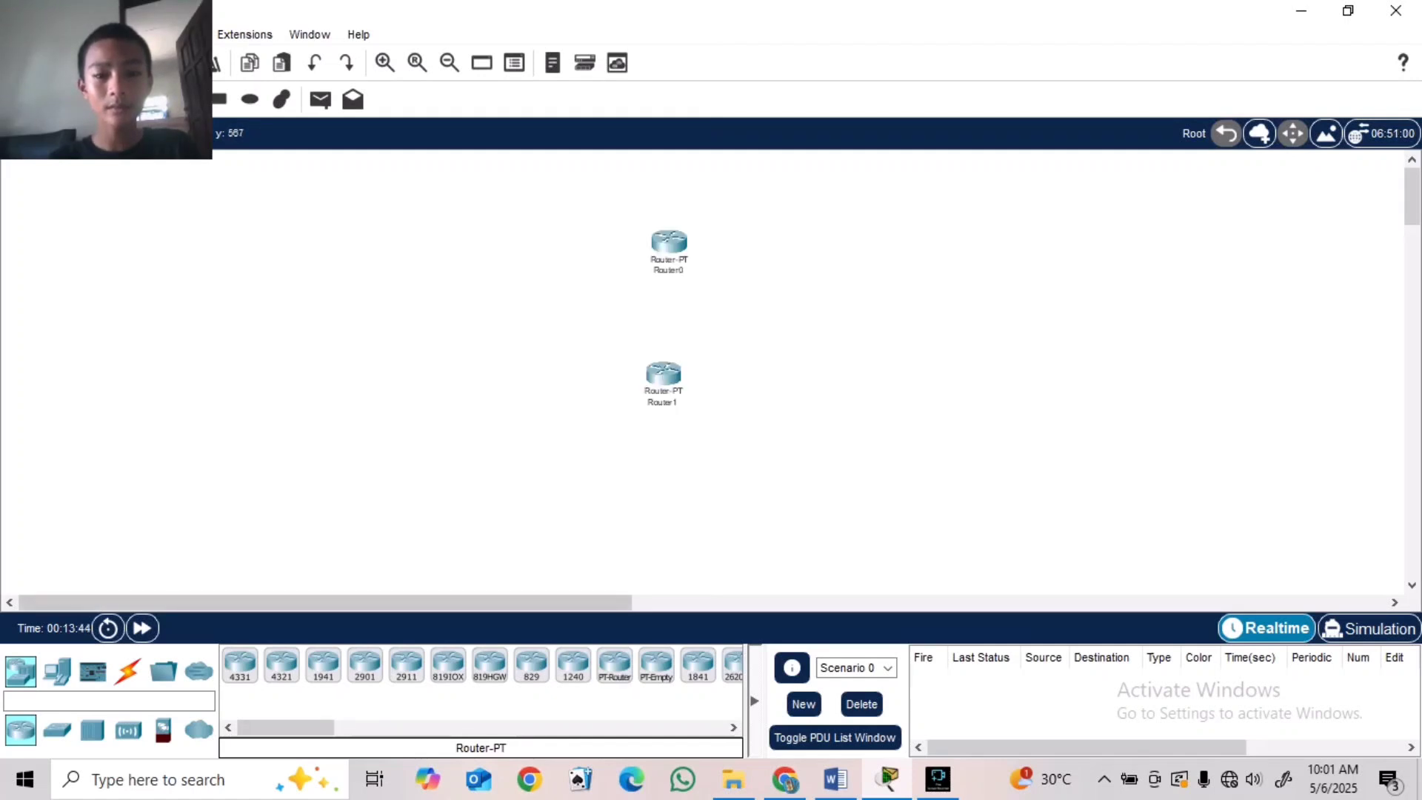
drag(615, 664, 540, 346)
drag(615, 665, 573, 474)
- Move Router1 and Router2 to opposite sides slightly below Router0, forming the upper part of a diamond
drag(664, 374, 762, 321)
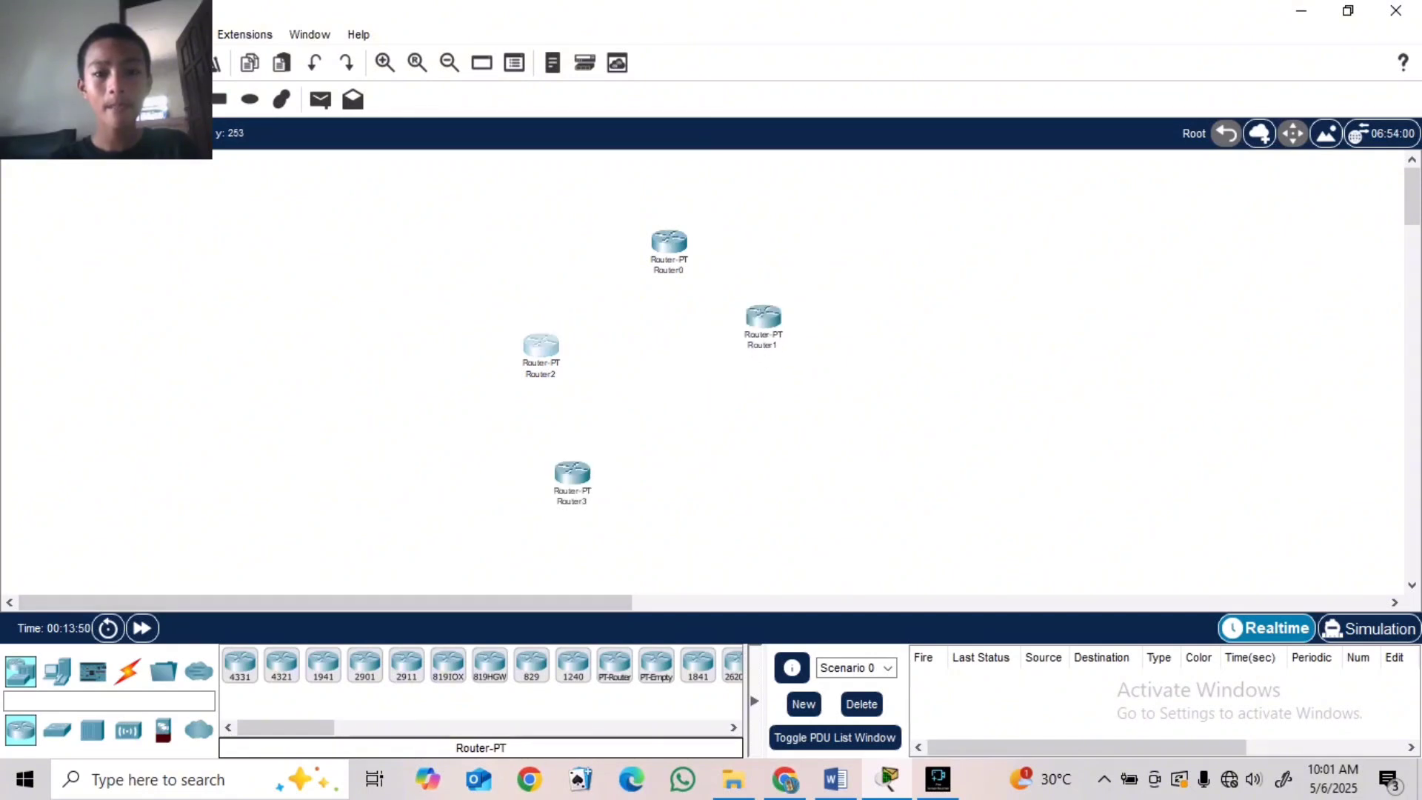
drag(541, 344, 606, 317)
drag(669, 242, 671, 255)
drag(762, 321, 745, 317)
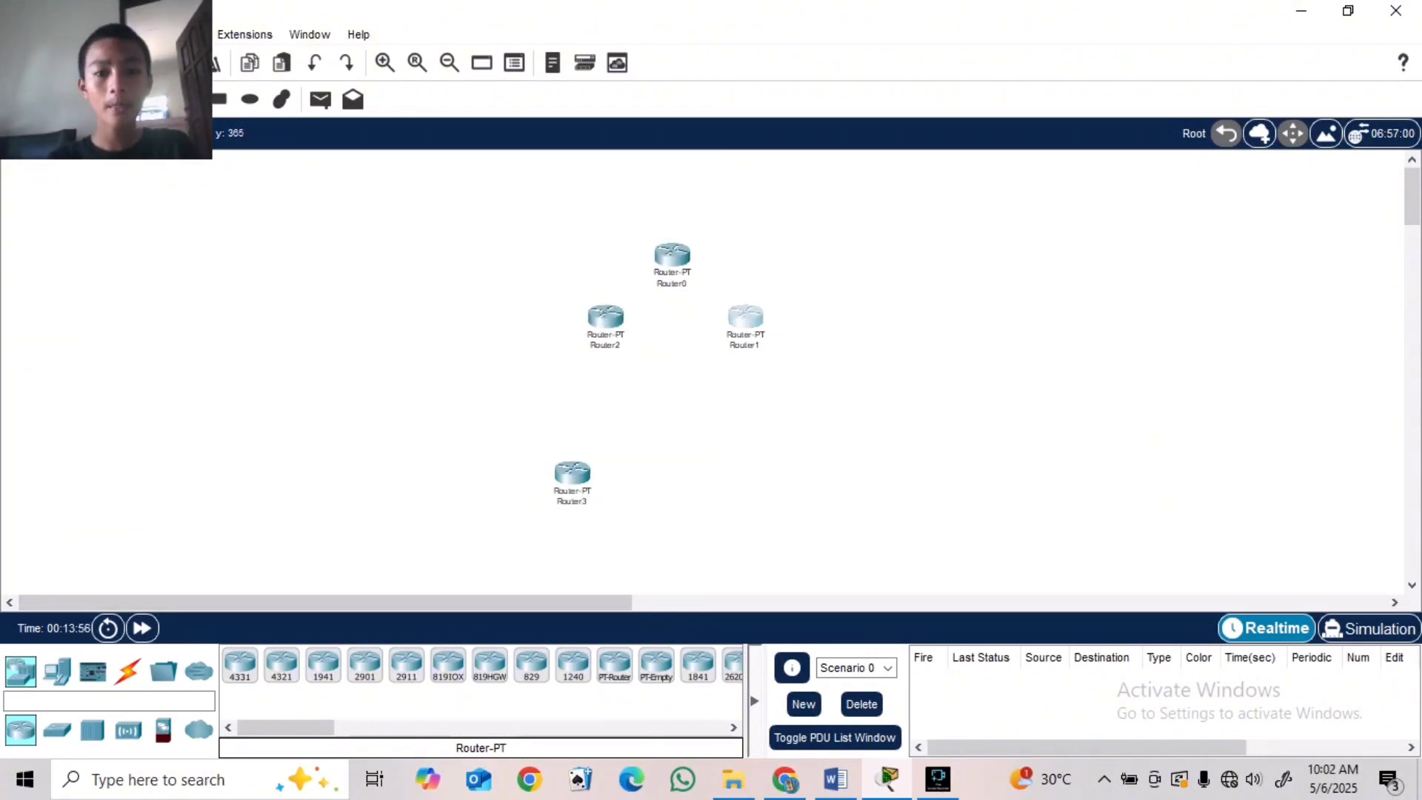
- Complete the router diamond by moving Router2 below Router0 and Router3 across from Router1
drag(572, 472, 672, 380)
drag(606, 317, 647, 322)
drag(672, 380, 651, 326)
drag(647, 322, 667, 383)
click(670, 382)
click(1115, 33)
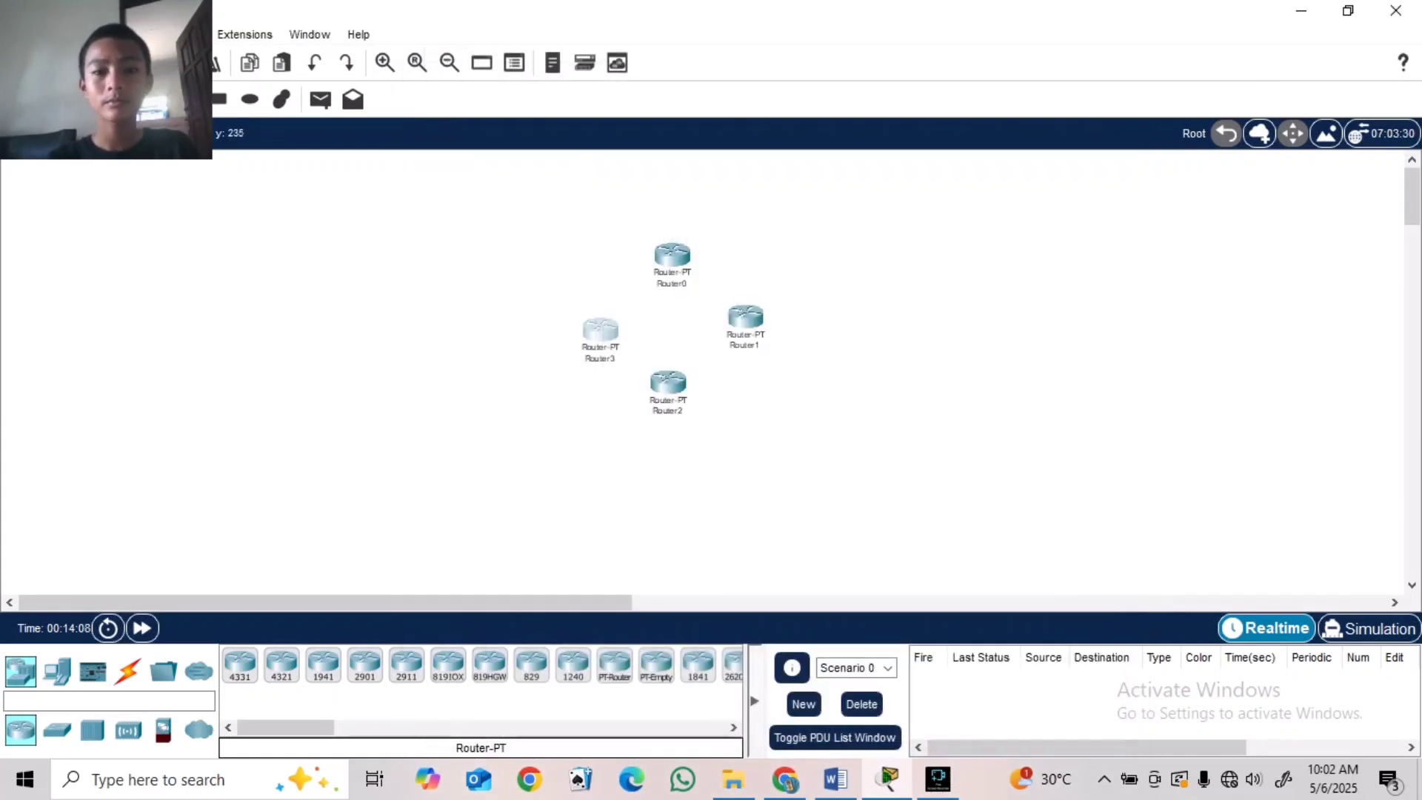
- Level Router3 with Router1 and shift the router diamond slightly down in the workspace
drag(600, 328, 600, 315)
click(668, 381)
click(1115, 33)
drag(671, 255, 698, 312)
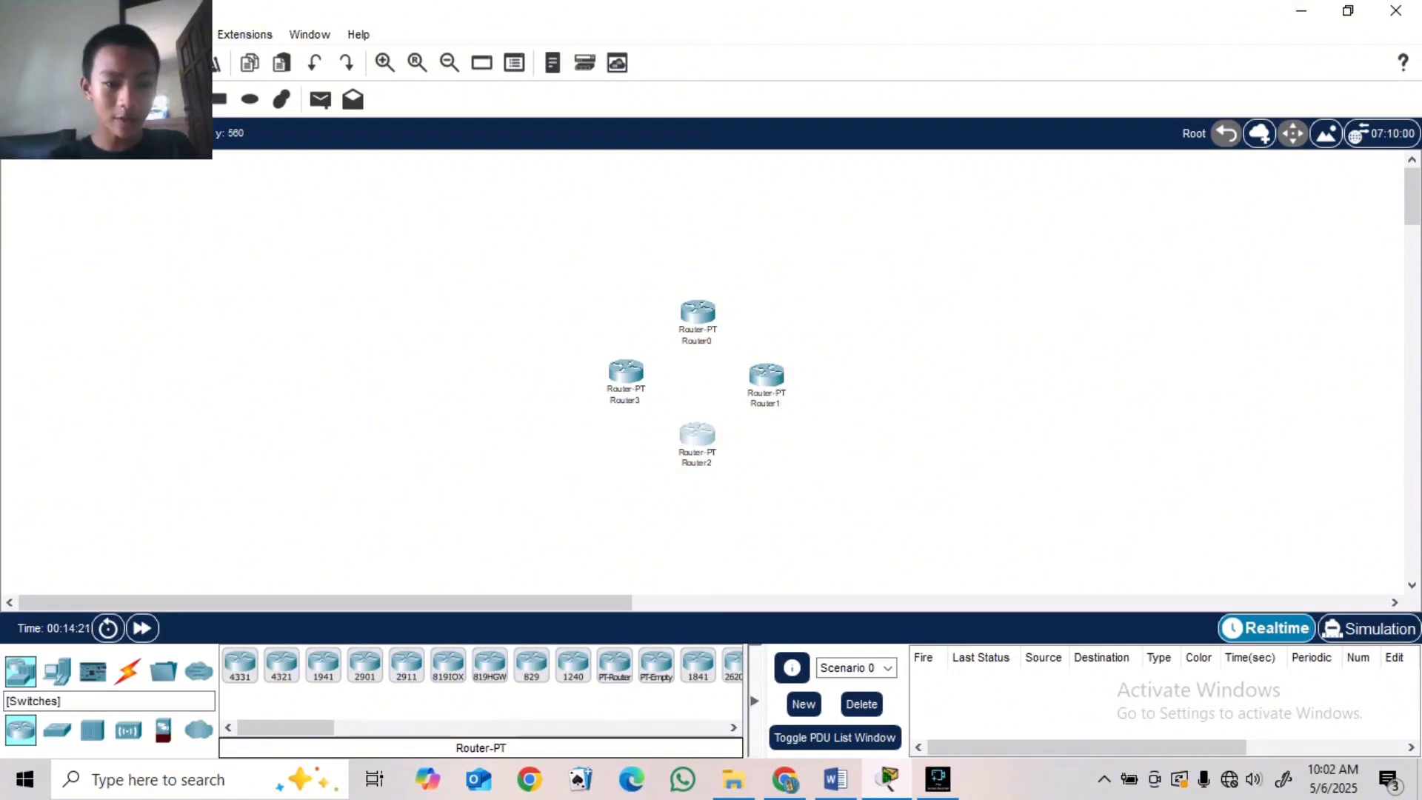
- Add four PT-Switch devices, one on the outer side of each router, with Switch0 above Router0
click(57, 729)
click(281, 664)
click(689, 522)
click(813, 379)
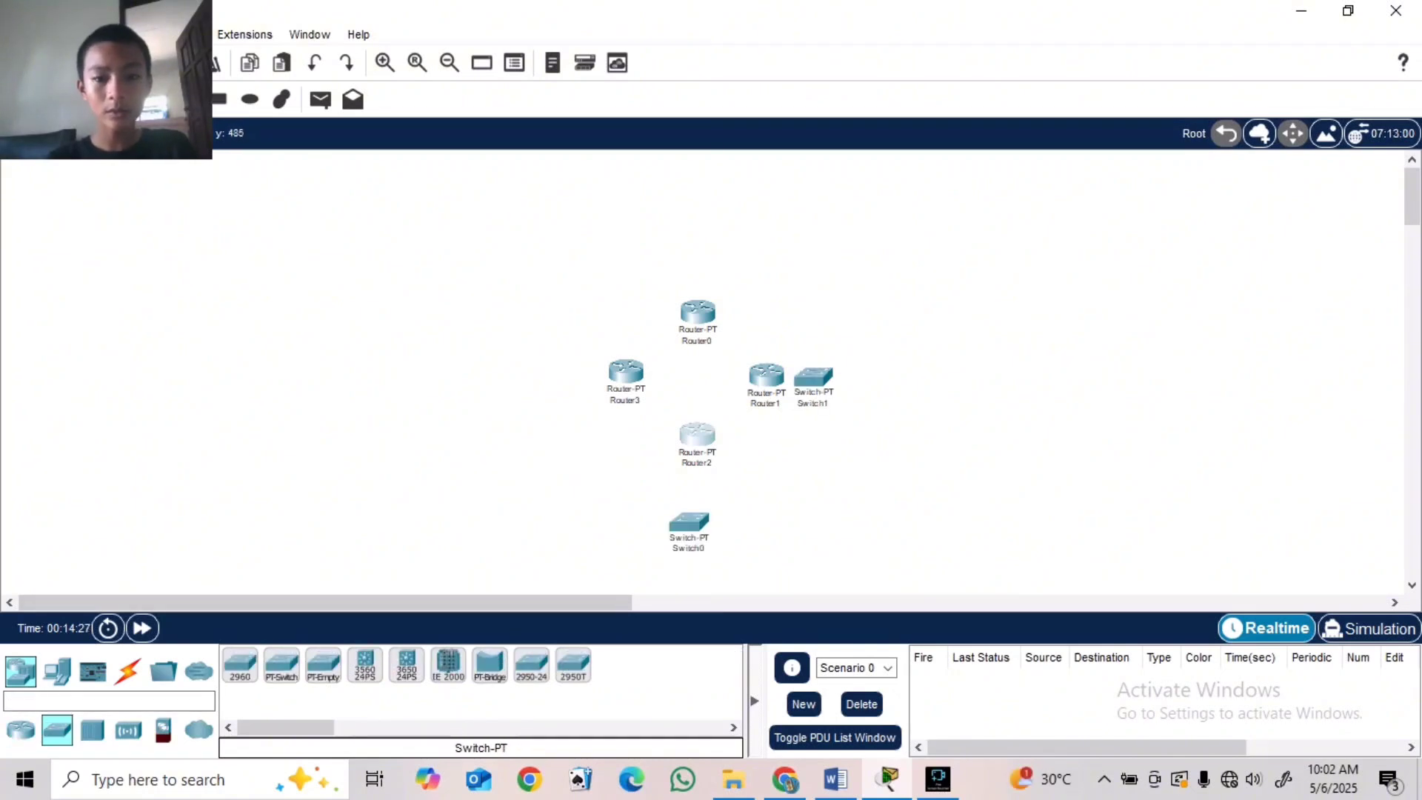
drag(689, 522, 705, 271)
click(282, 664)
click(703, 519)
click(281, 664)
click(540, 380)
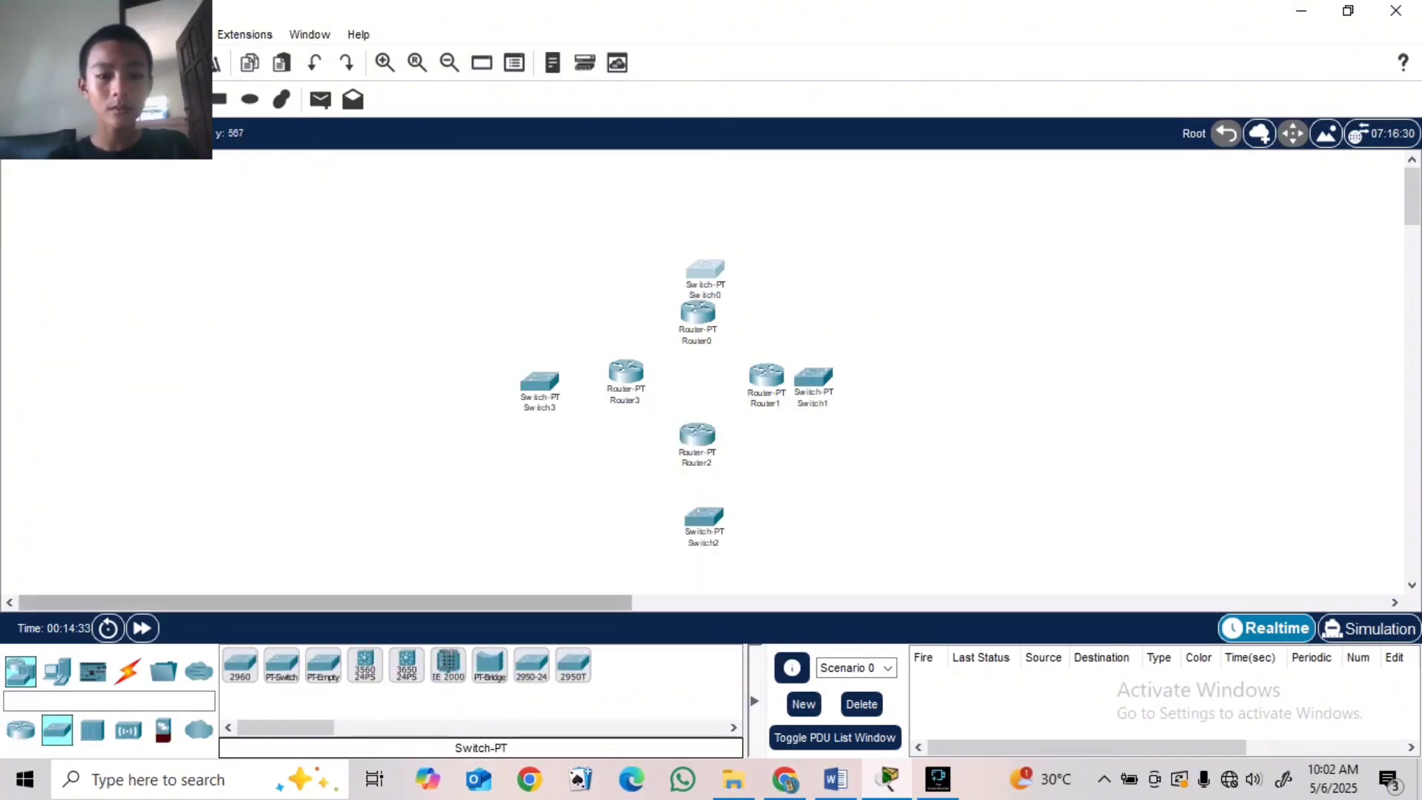
- Add four PCs, one on the outer side of each switch
click(57, 671)
click(240, 664)
click(690, 216)
click(240, 664)
click(883, 379)
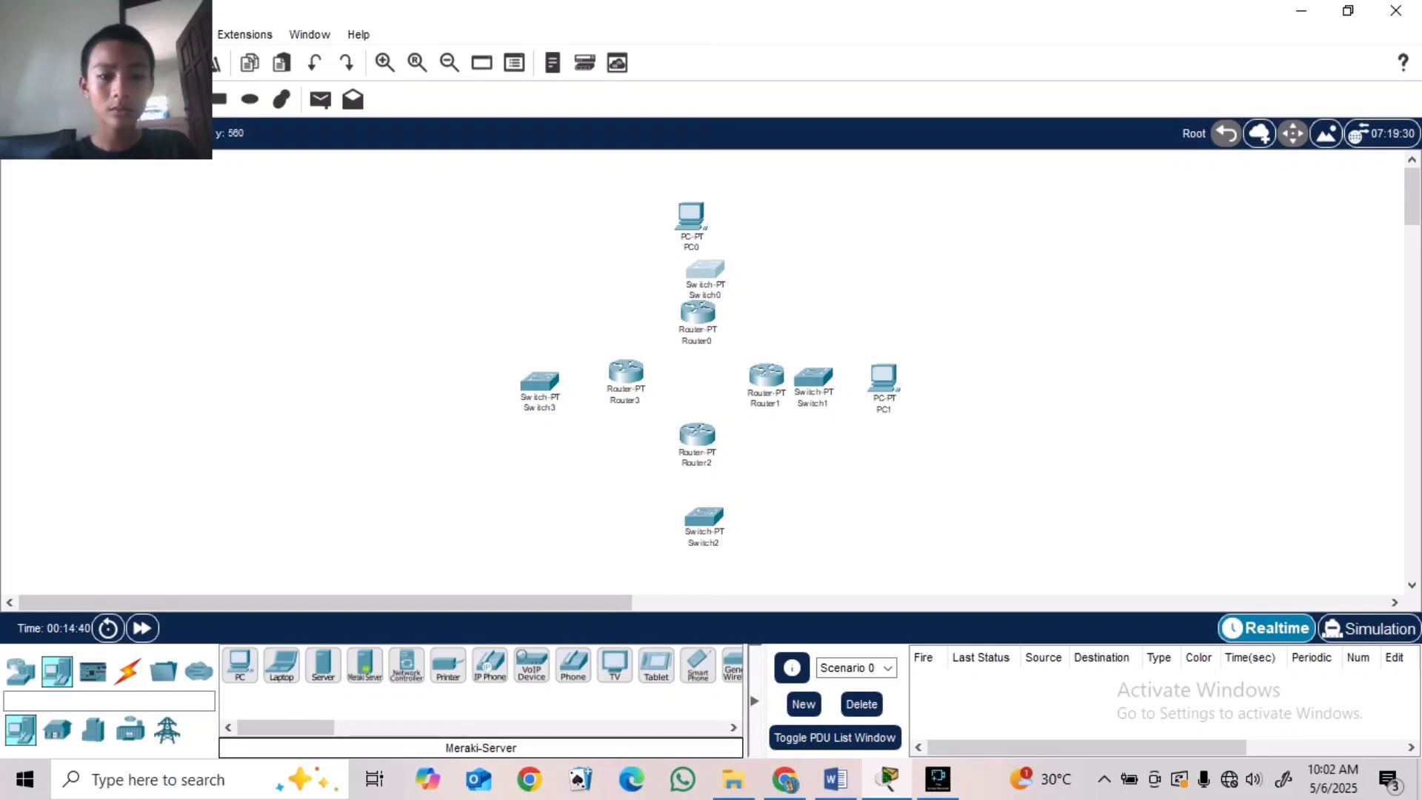
click(240, 665)
click(684, 569)
click(240, 664)
click(419, 389)
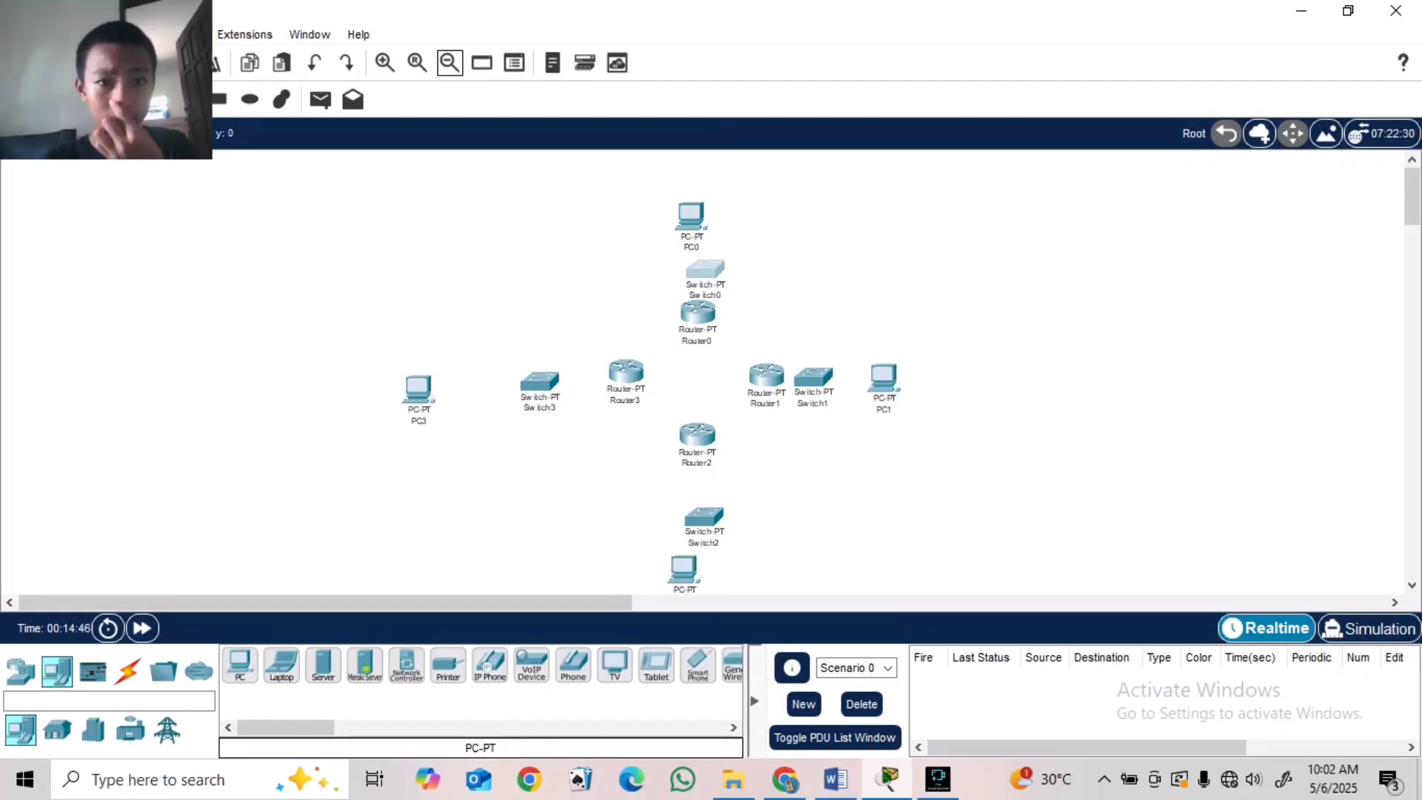
- Space out PC0 and Switch0 above Router0, and Switch1 and PC1 beside Router1
drag(690, 216, 704, 165)
drag(705, 268, 703, 243)
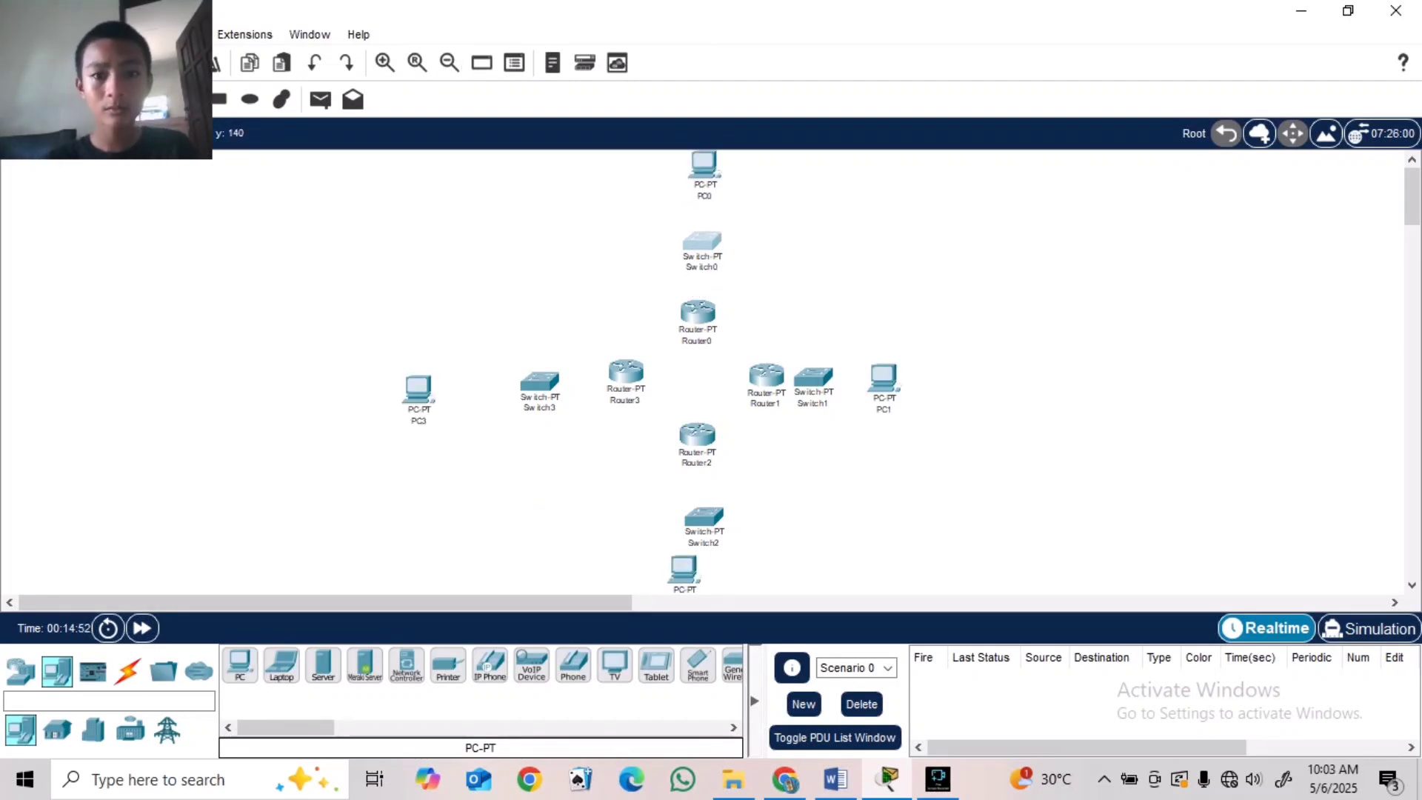
drag(704, 165, 700, 172)
mouse_move(813, 378)
mouse_down()
mouse_move(902, 379)
mouse_move(839, 378)
mouse_up()
click(903, 379)
click(1120, 29)
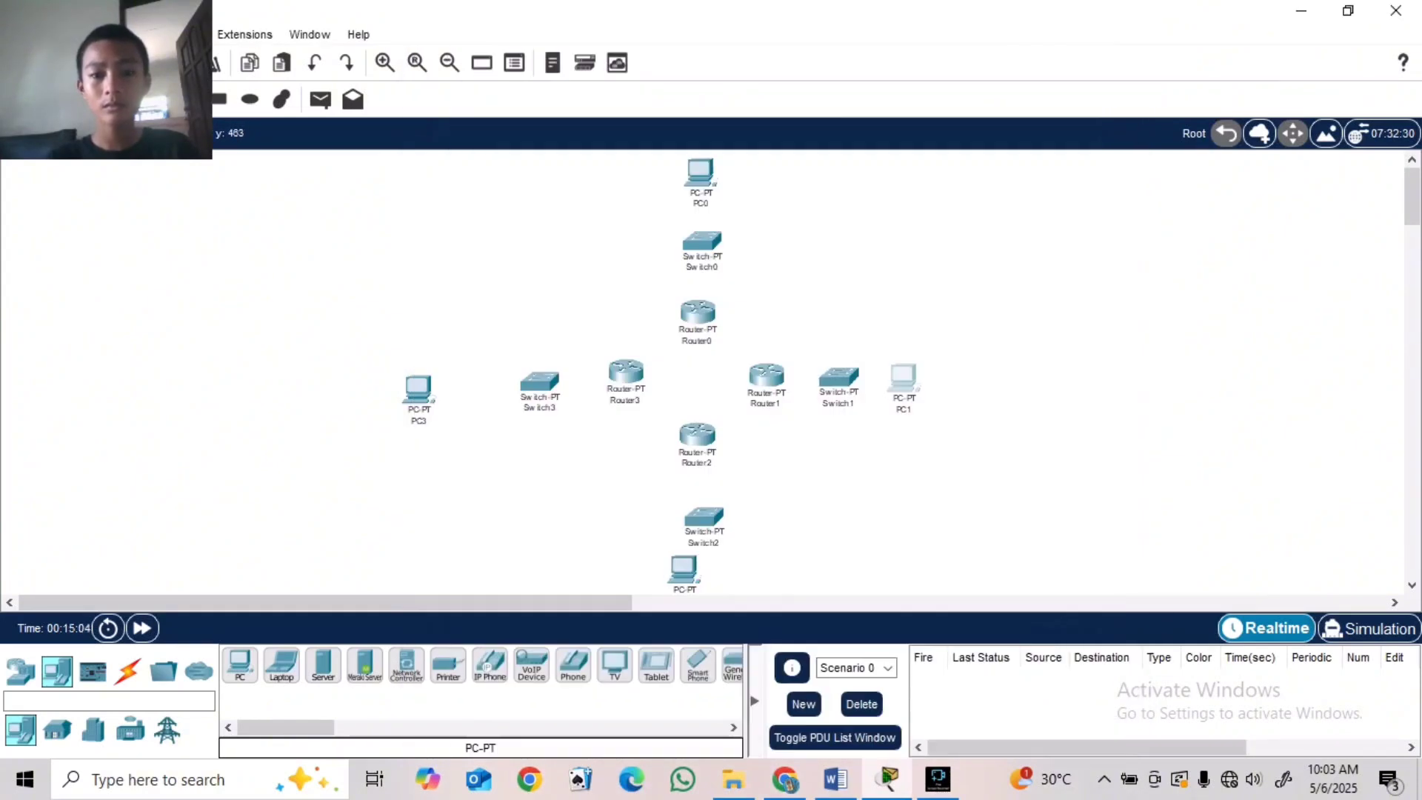
- Line up Switch2 and PC2 below Router2, and Switch3 and PC3 in a row with Router3
drag(704, 515, 694, 503)
drag(683, 571, 693, 583)
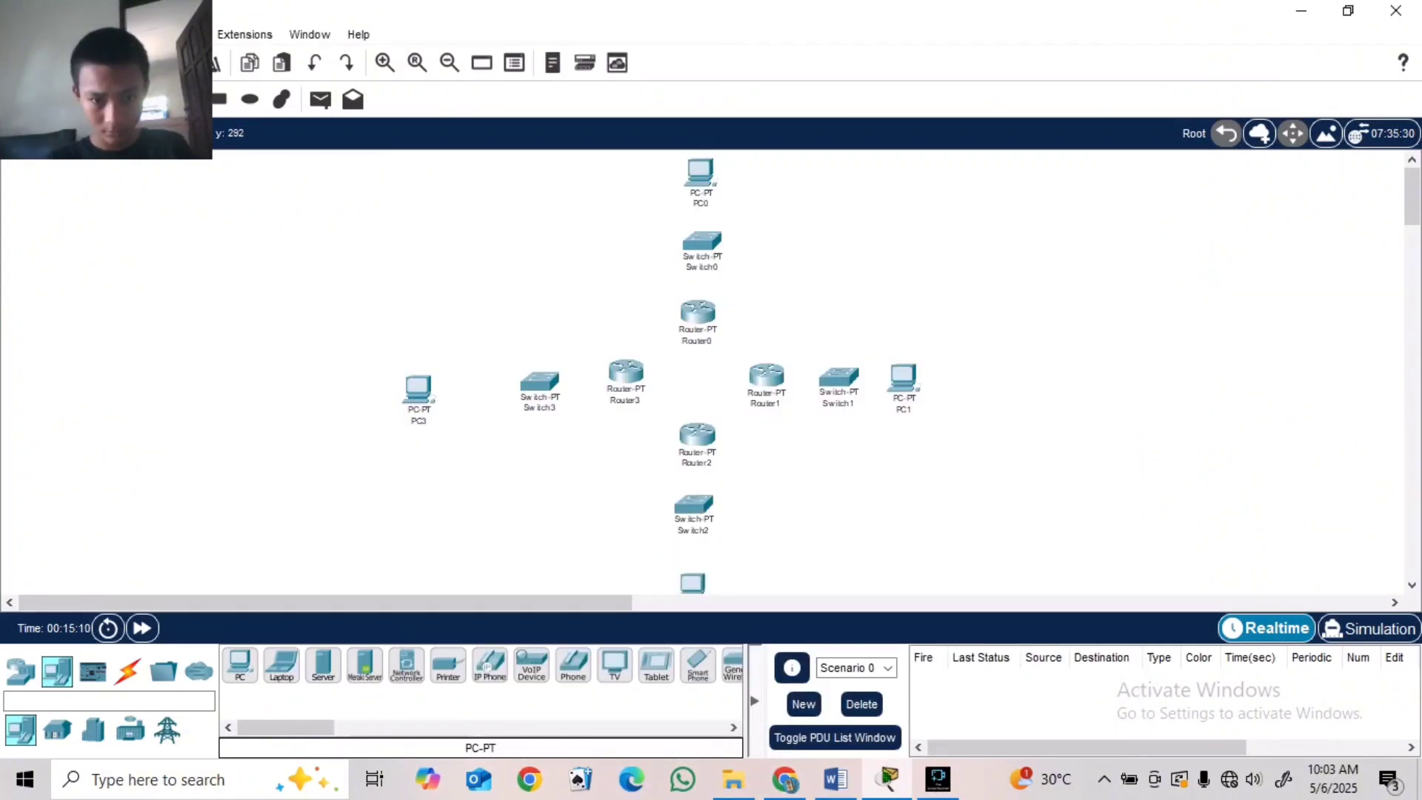
drag(539, 381, 539, 372)
drag(419, 386, 448, 370)
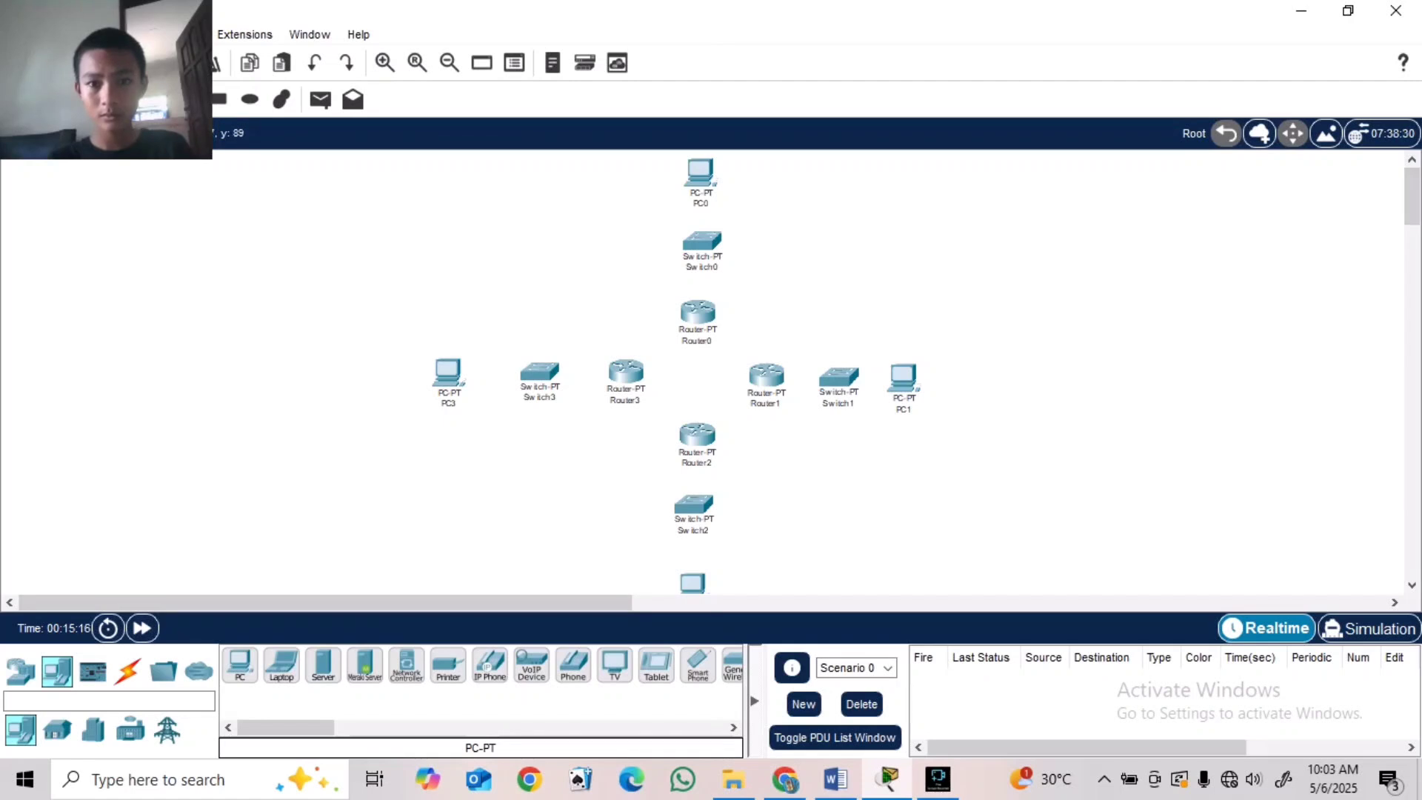
scroll(703, 370, down, 3)
scroll(703, 370, up, 3)
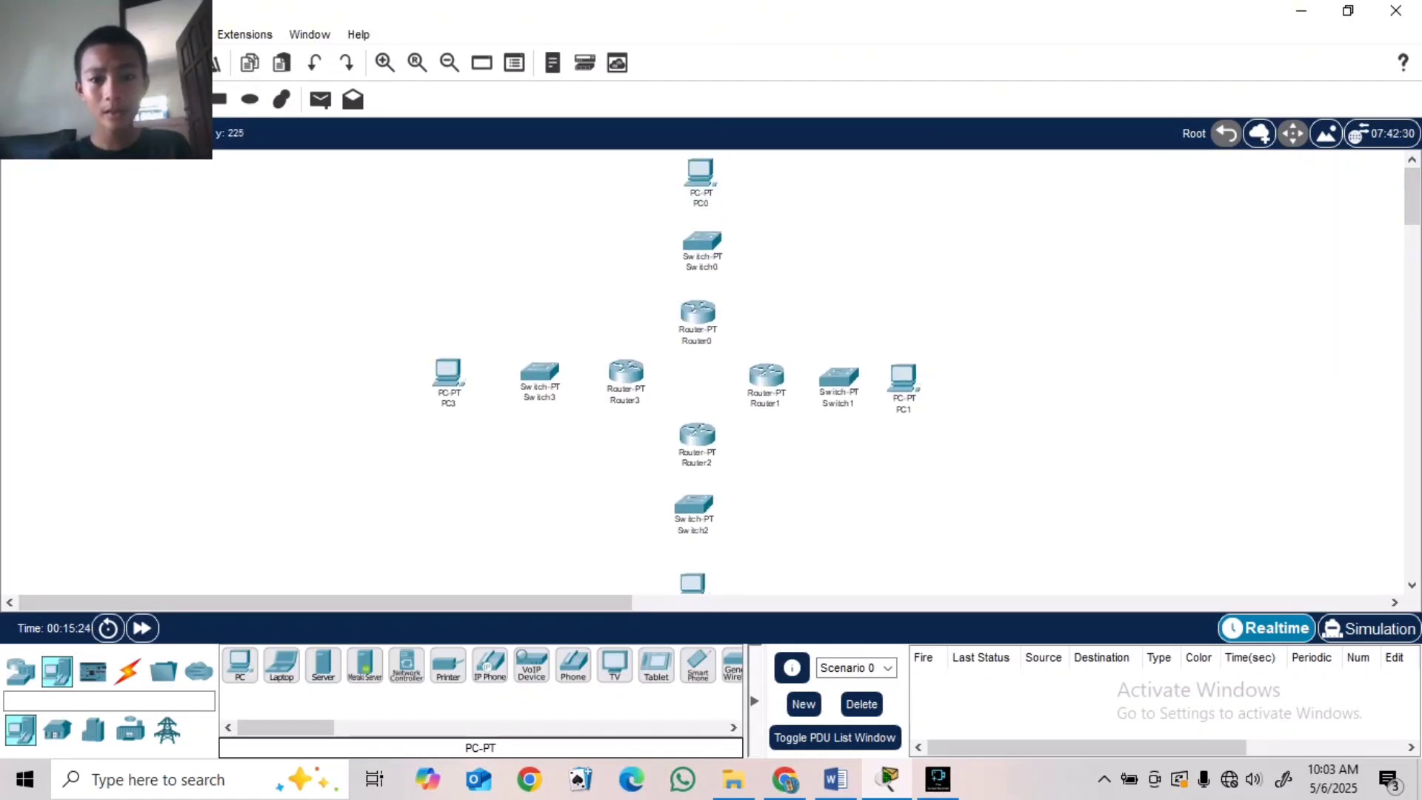
- Fine-tune the positions of Router0, Switch0 and PC0 in the upper column
drag(697, 311, 701, 321)
drag(702, 241, 705, 243)
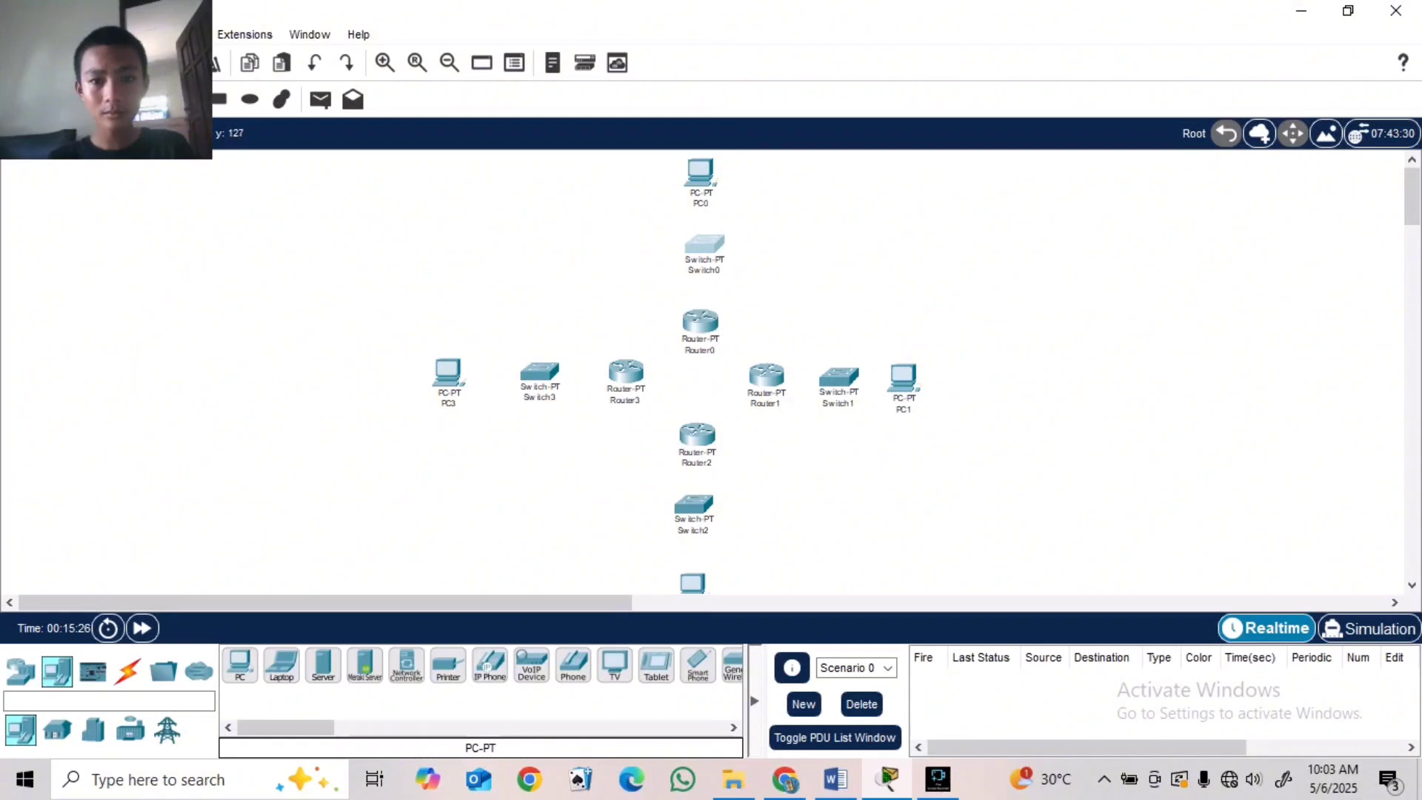
drag(699, 172, 709, 175)
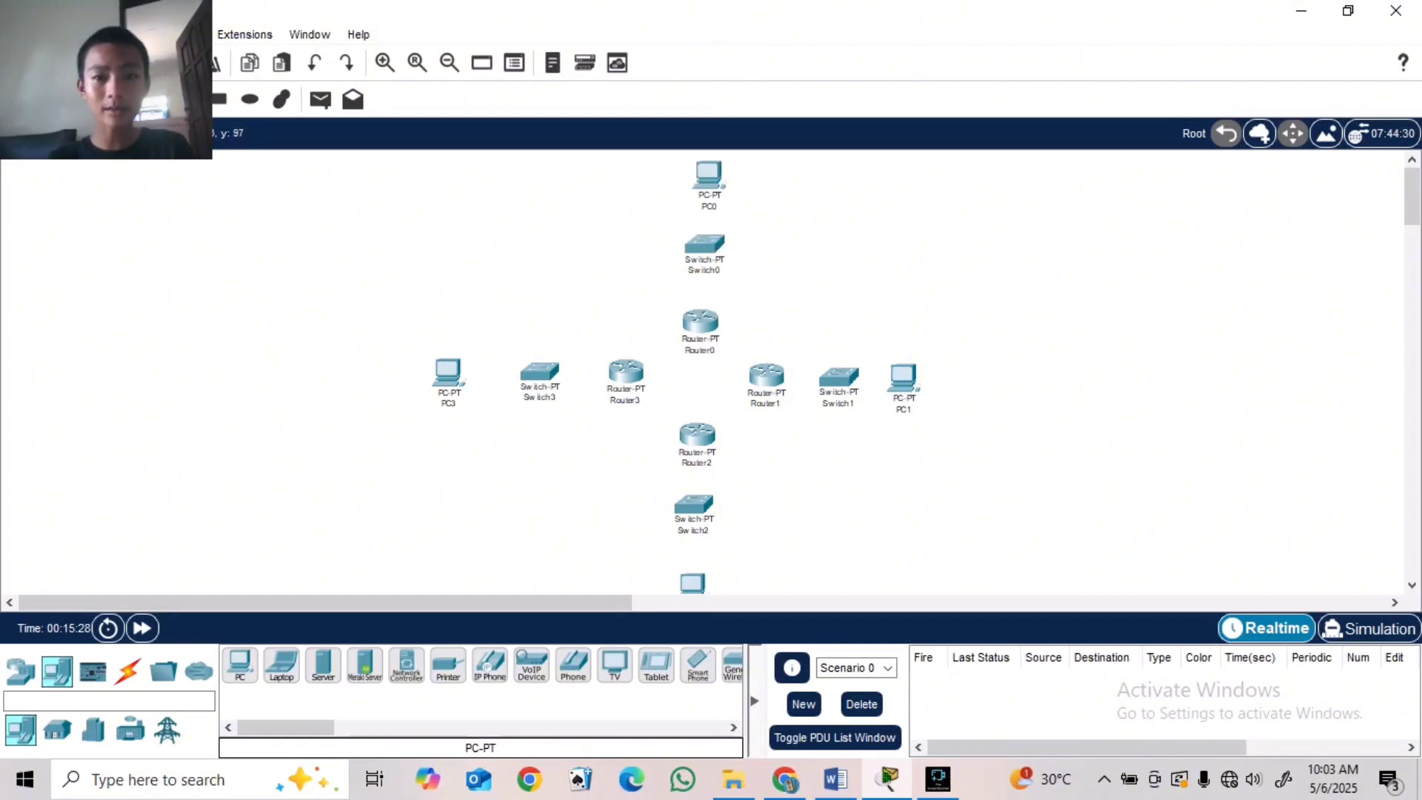
- Connect Router0 FastEthernet0/0 to Router1 FastEthernet0/0 with a copper cross-over cable
click(127, 671)
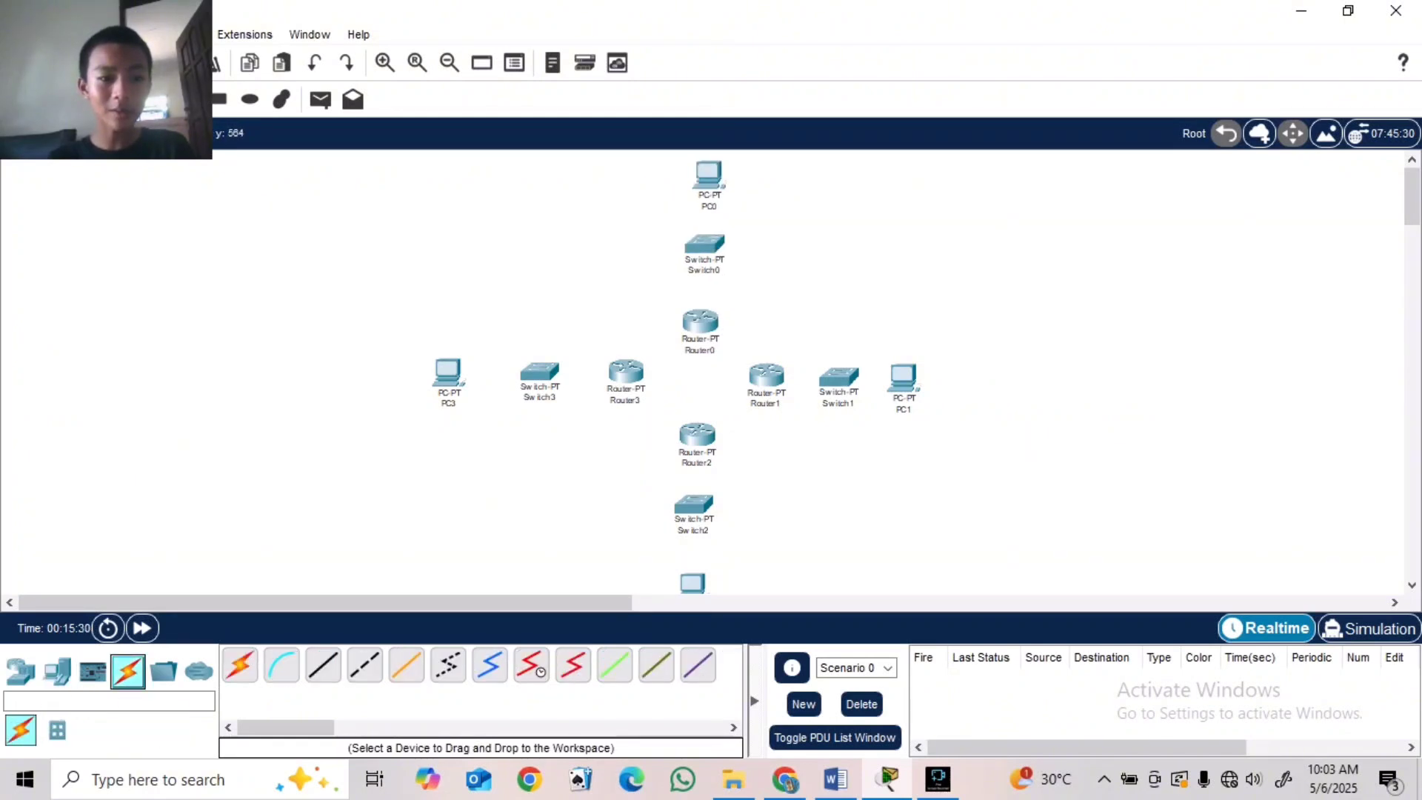
click(364, 665)
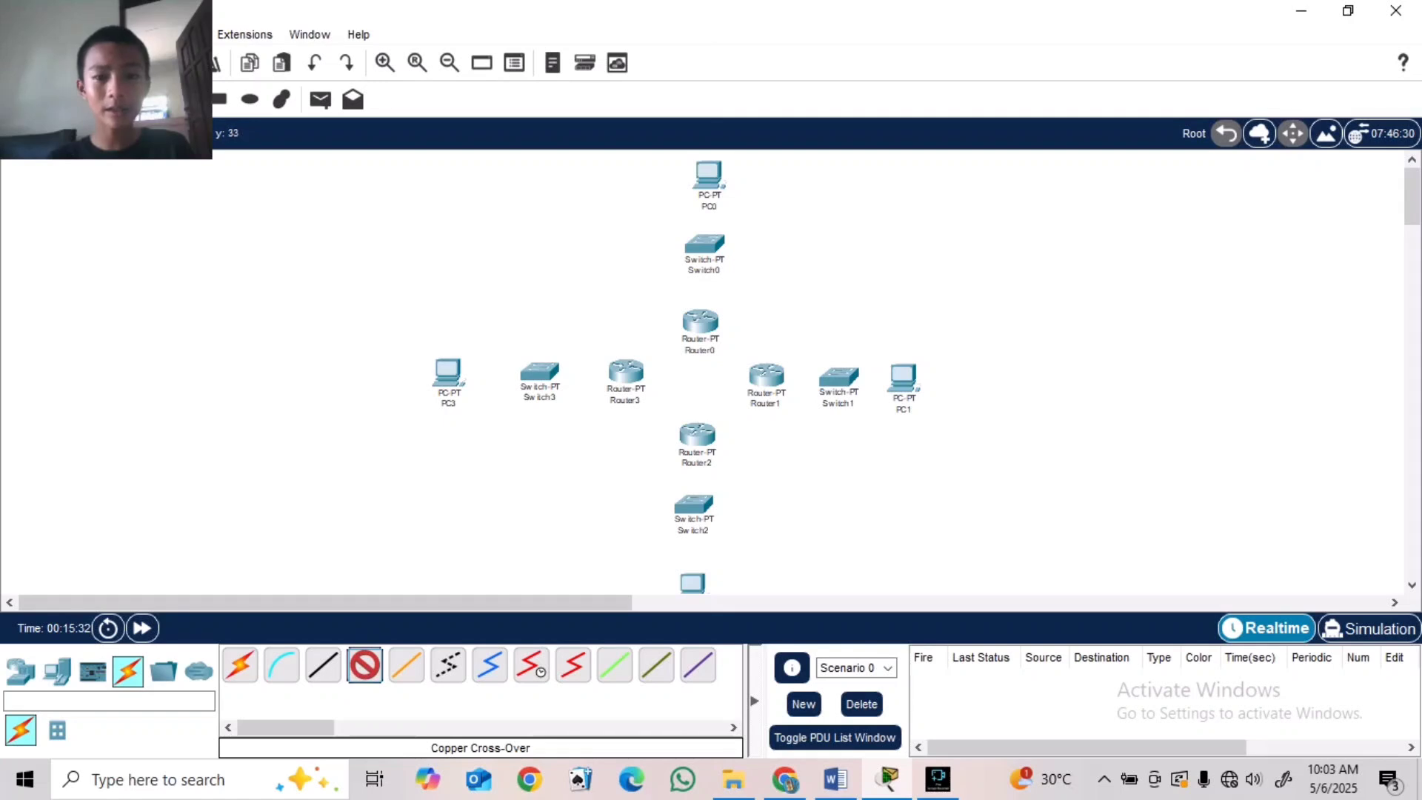
click(704, 320)
click(785, 374)
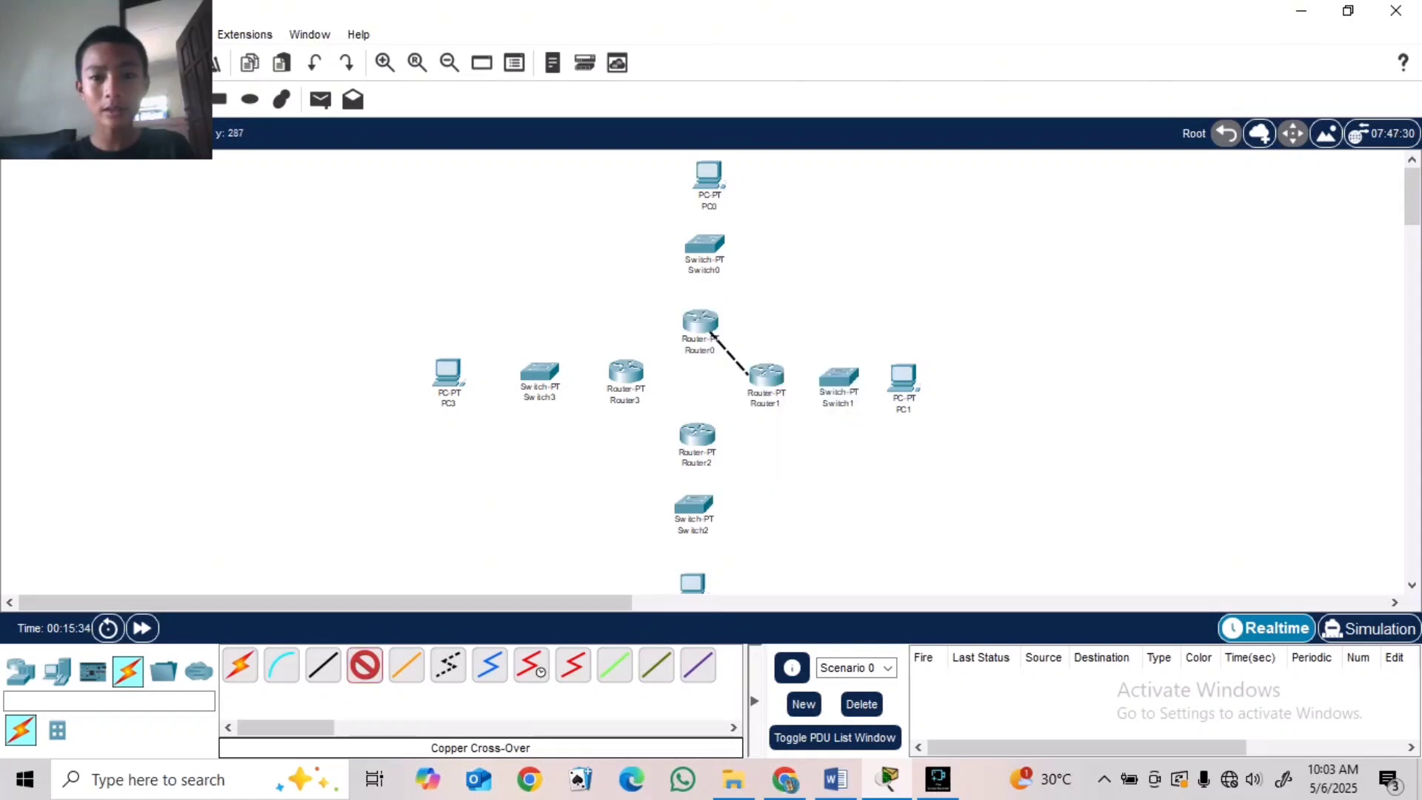
click(762, 380)
click(823, 440)
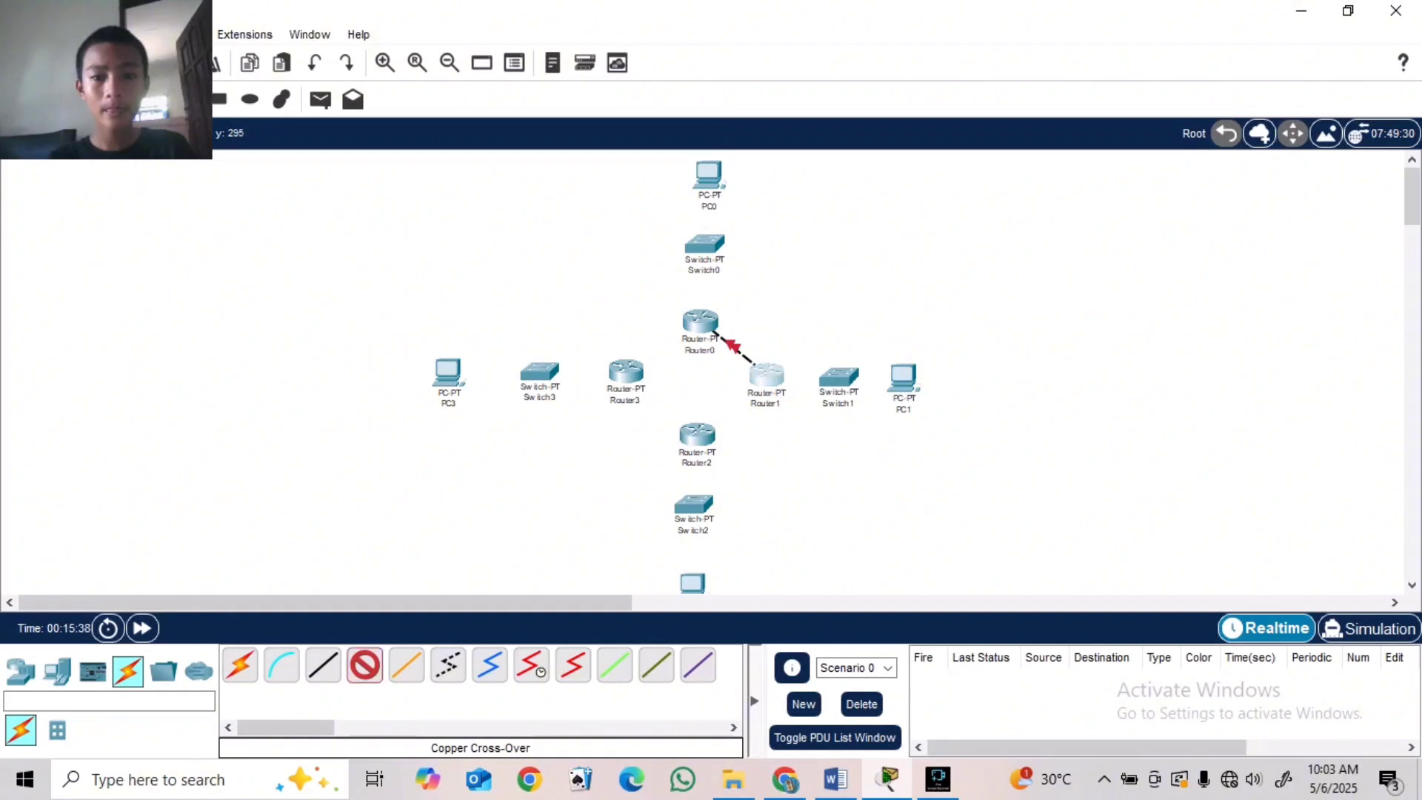
- Connect Router1 FastEthernet1/0 to Router2 FastEthernet0/0 with a copper cross-over cable
click(767, 374)
click(833, 438)
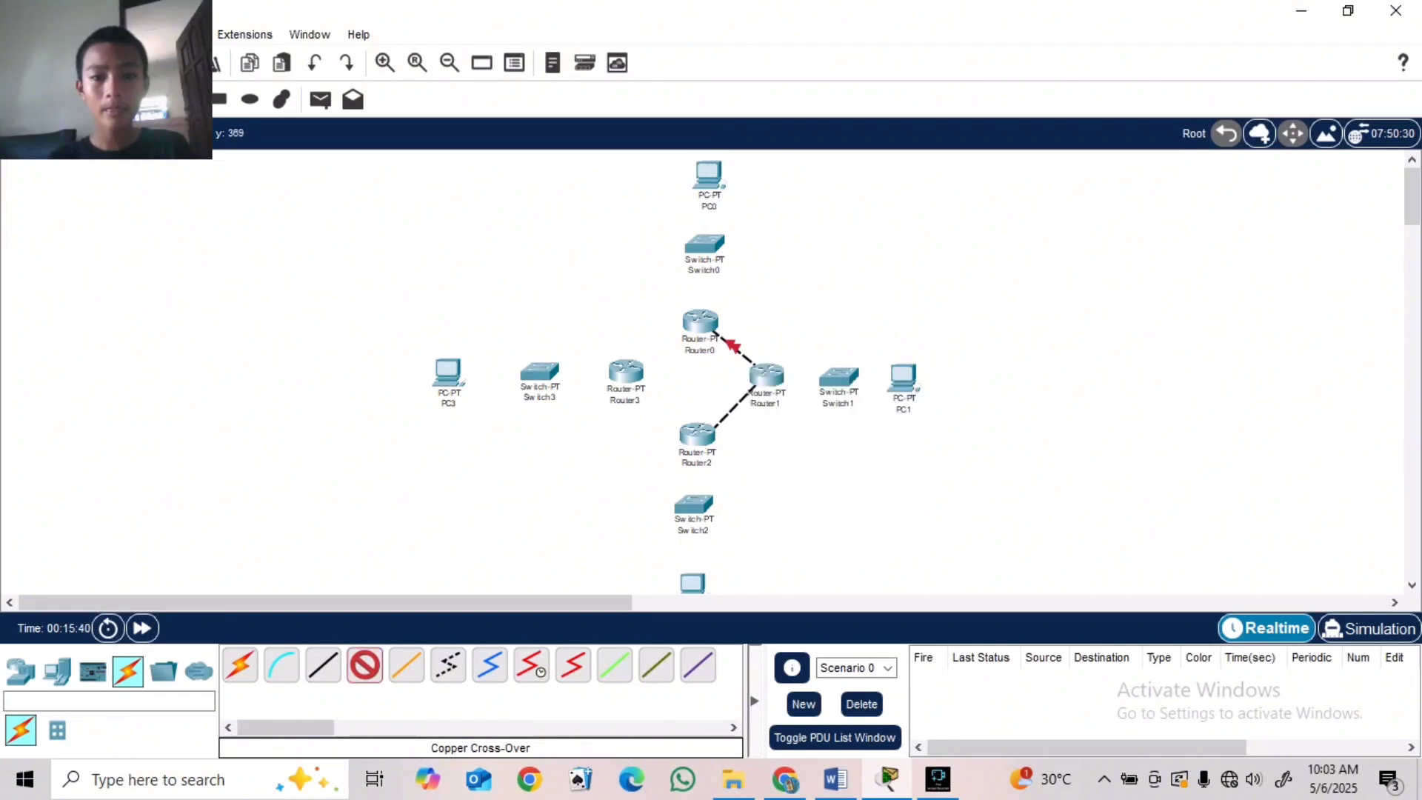
click(700, 436)
click(741, 495)
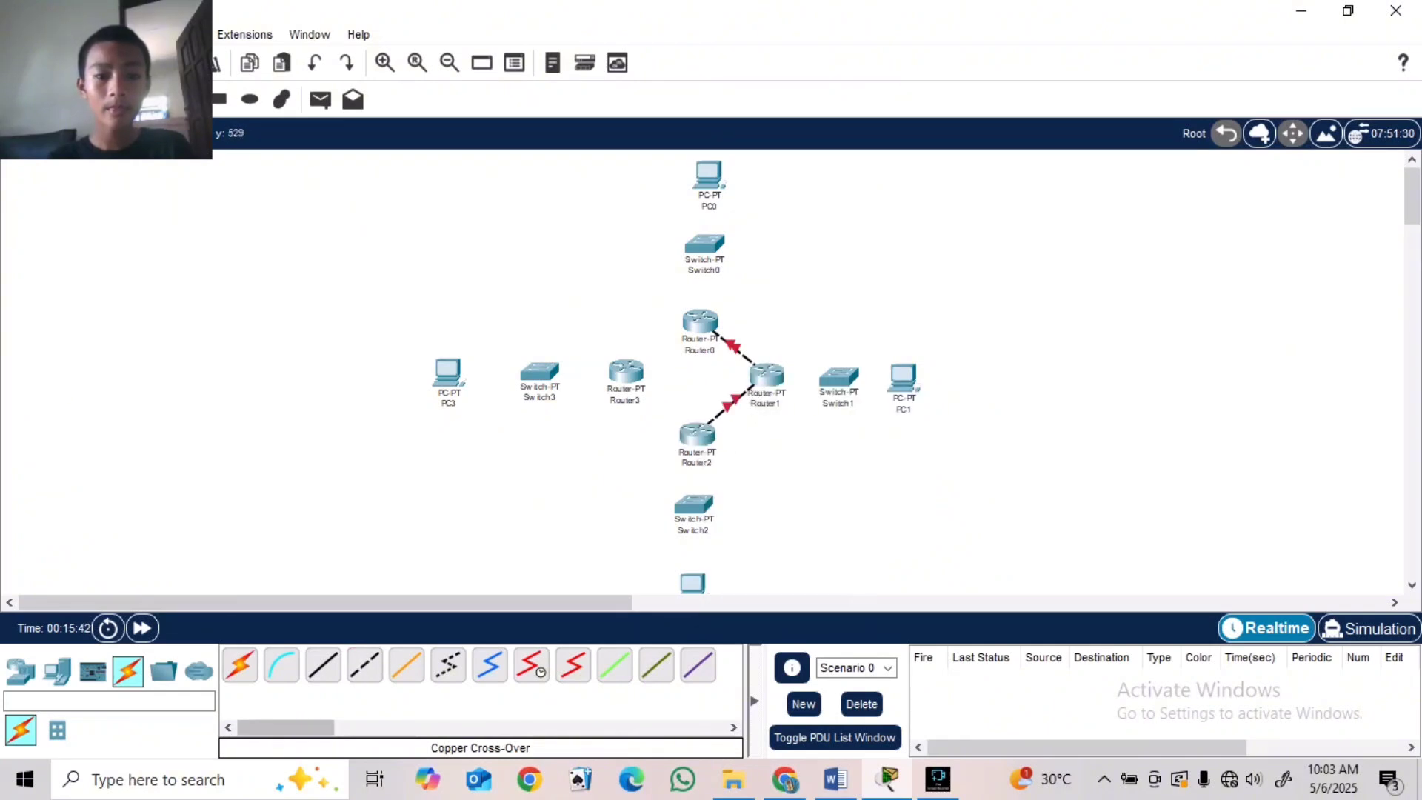
- Connect Router2 FastEthernet1/0 to Router3 FastEthernet0/0 with a copper cross-over cable
click(697, 436)
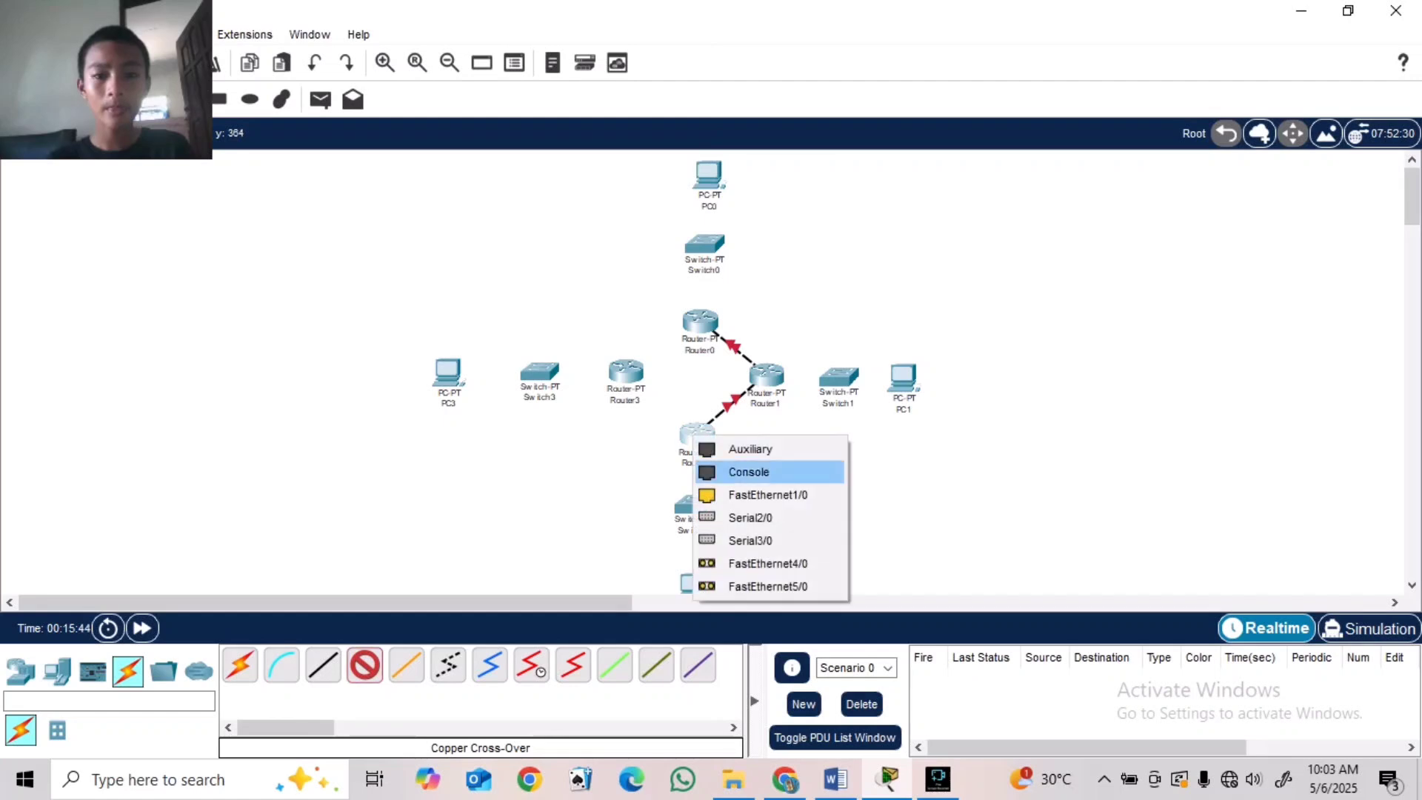
click(767, 495)
click(625, 374)
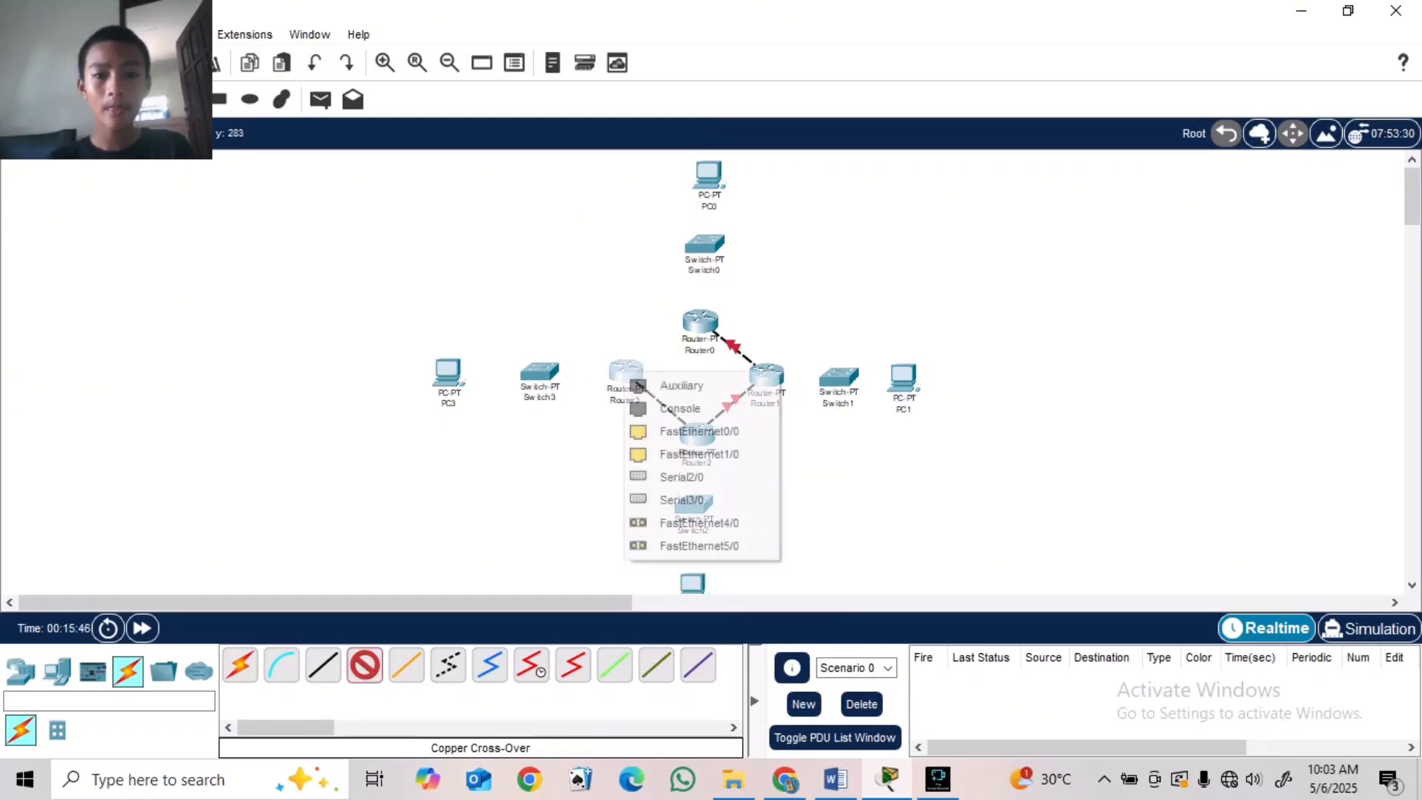
click(699, 431)
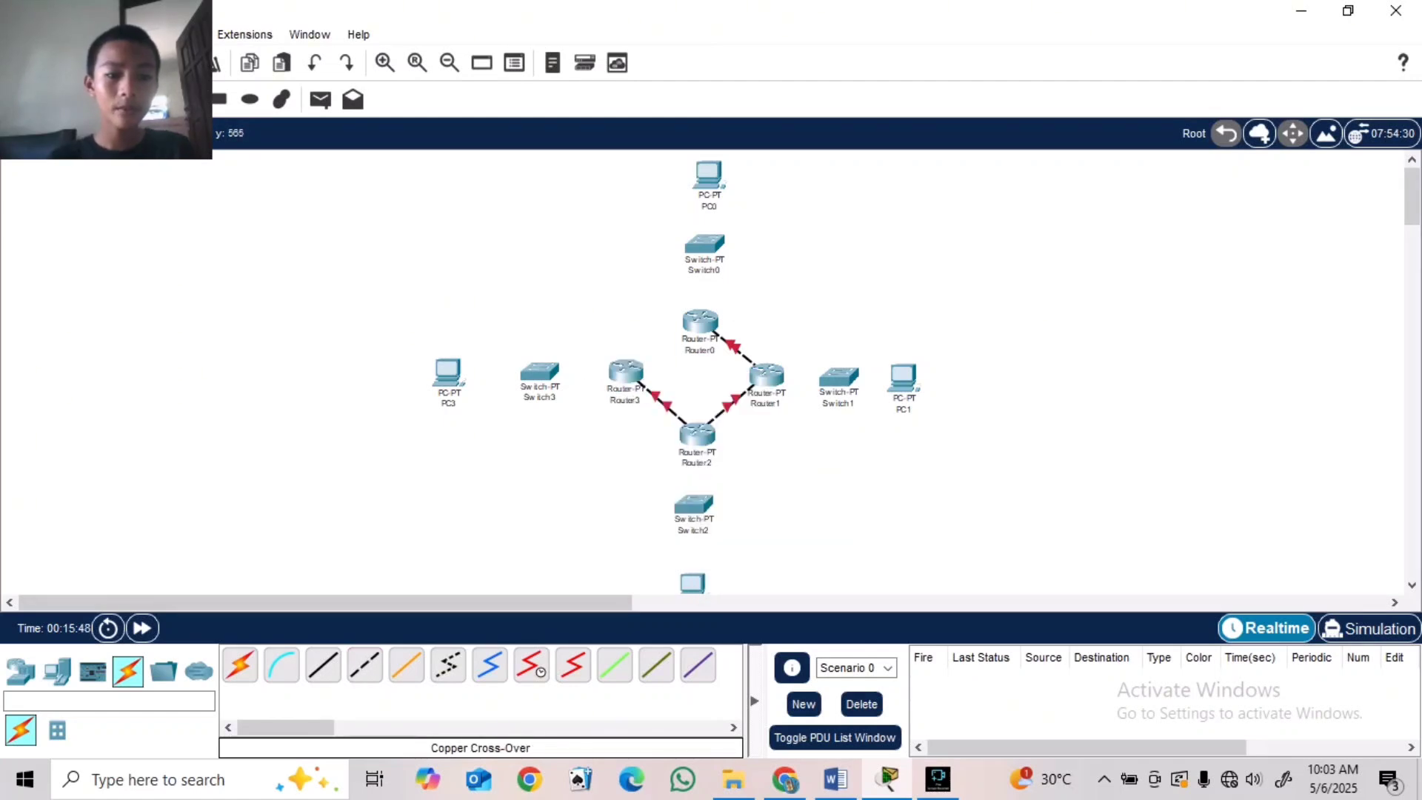
- Connect Router3 FastEthernet1/0 to Router0 FastEthernet1/0 with a copper cross-over cable, and nudge Router2 slightly upward
click(364, 665)
click(626, 373)
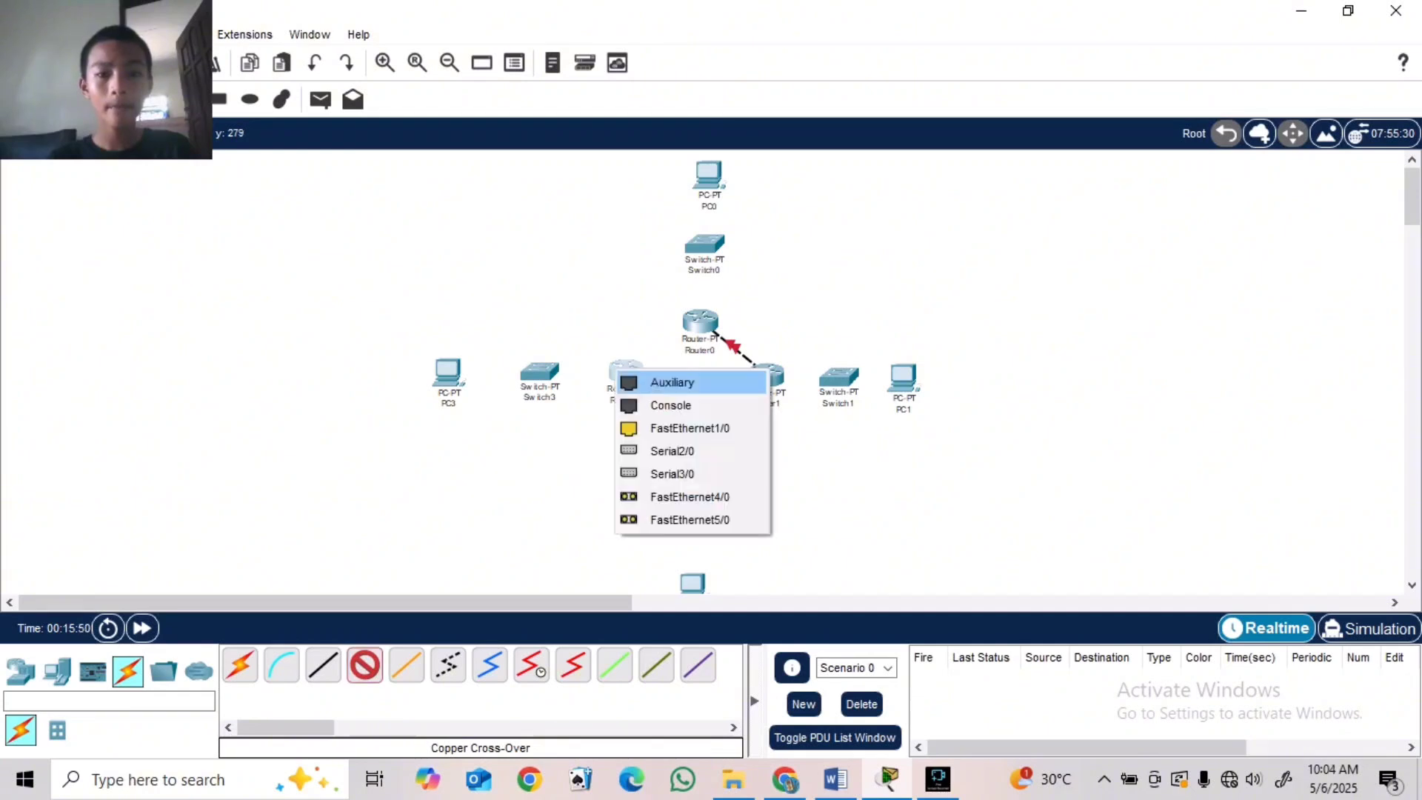
click(681, 425)
click(699, 322)
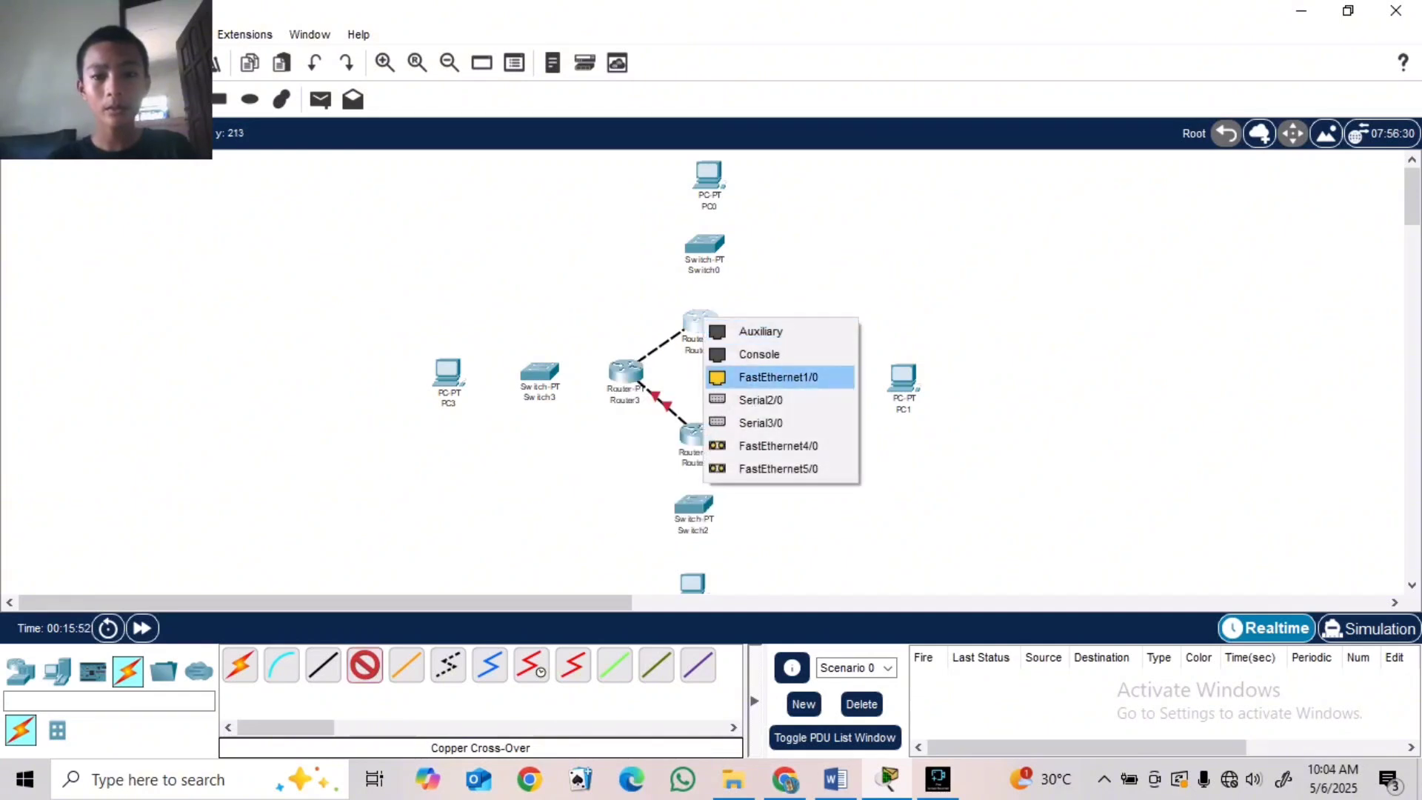
click(777, 377)
drag(697, 434, 697, 428)
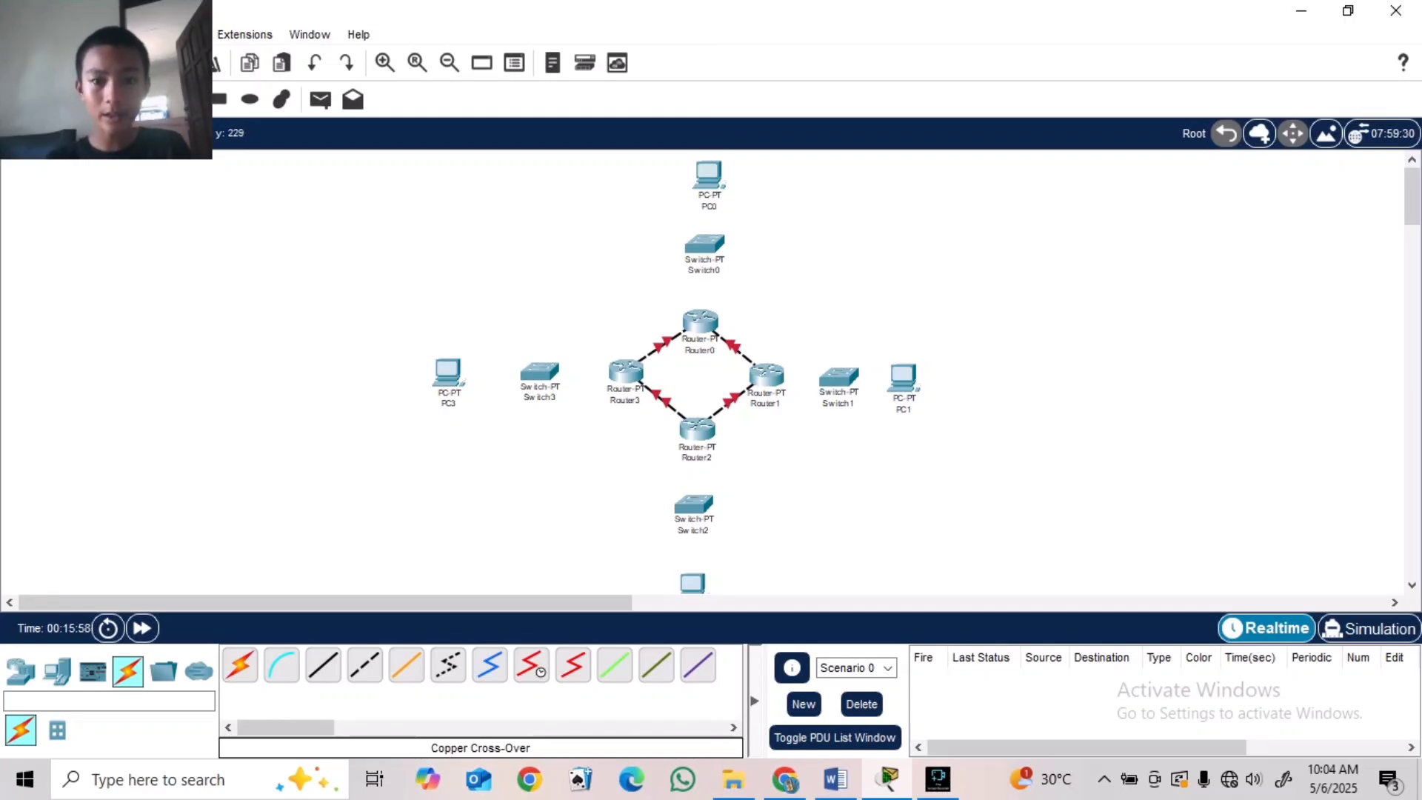
- Install a PT-ROUTER-NM-1CFE module in Router0's empty slot nearest the existing modules, powering the router off for the change and back on
click(700, 322)
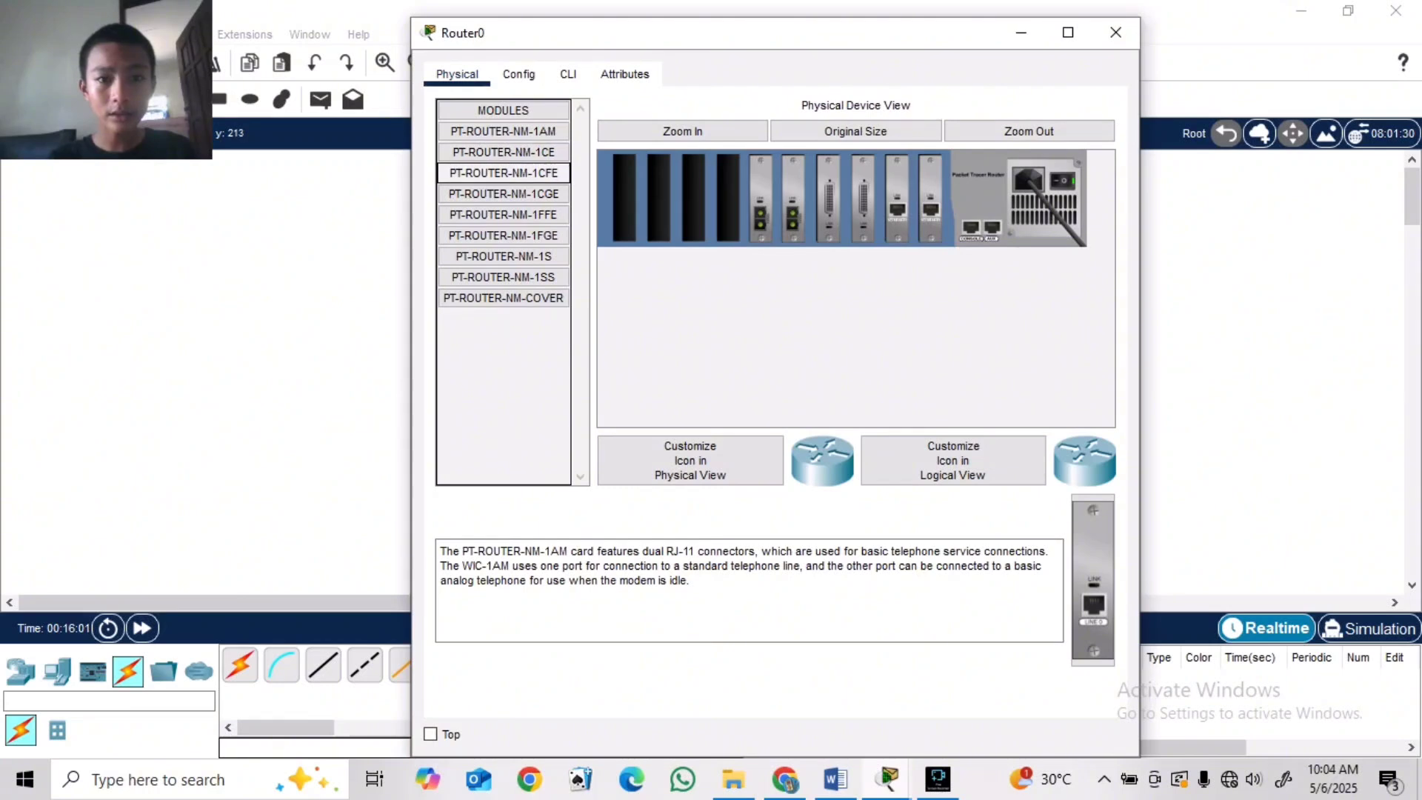
click(504, 173)
click(1063, 180)
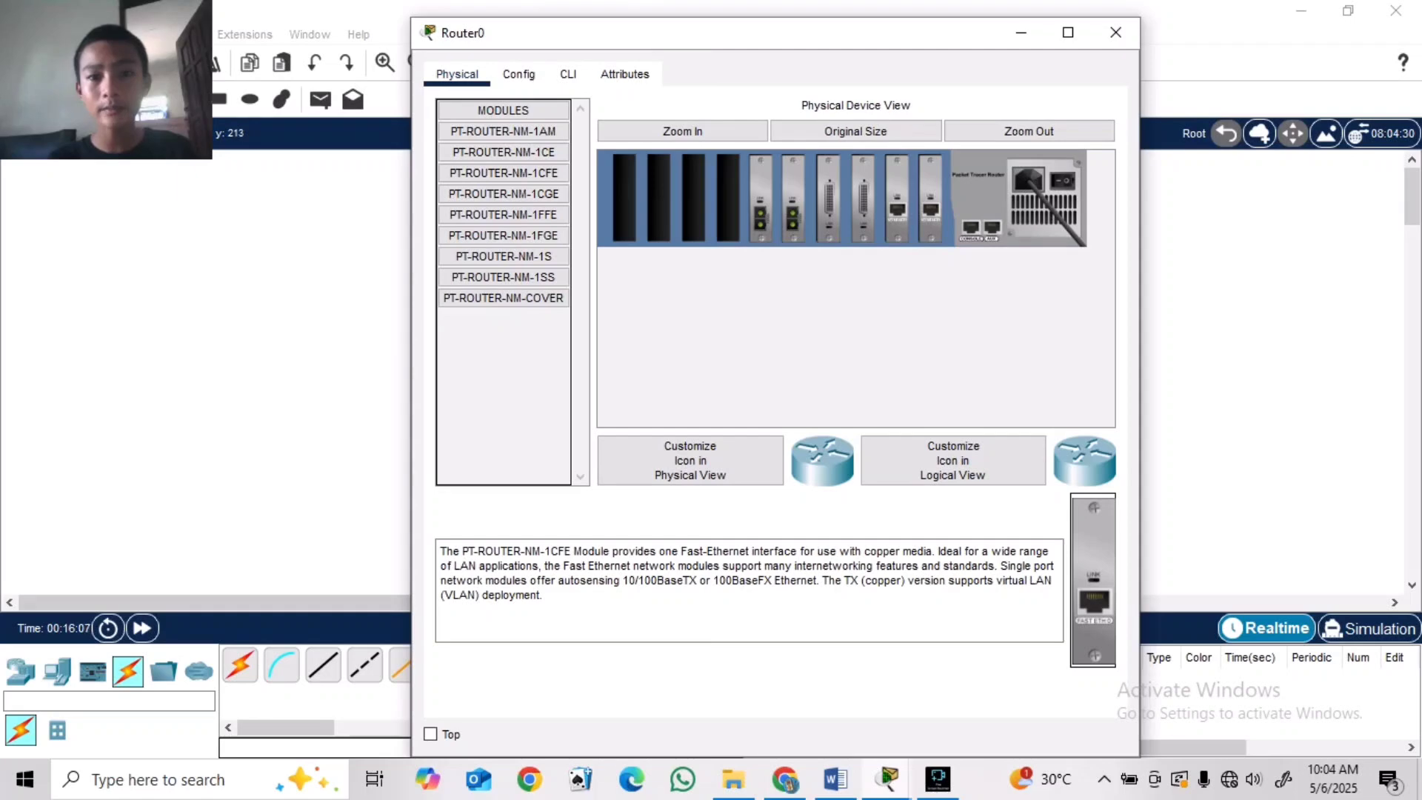
drag(1093, 581, 729, 197)
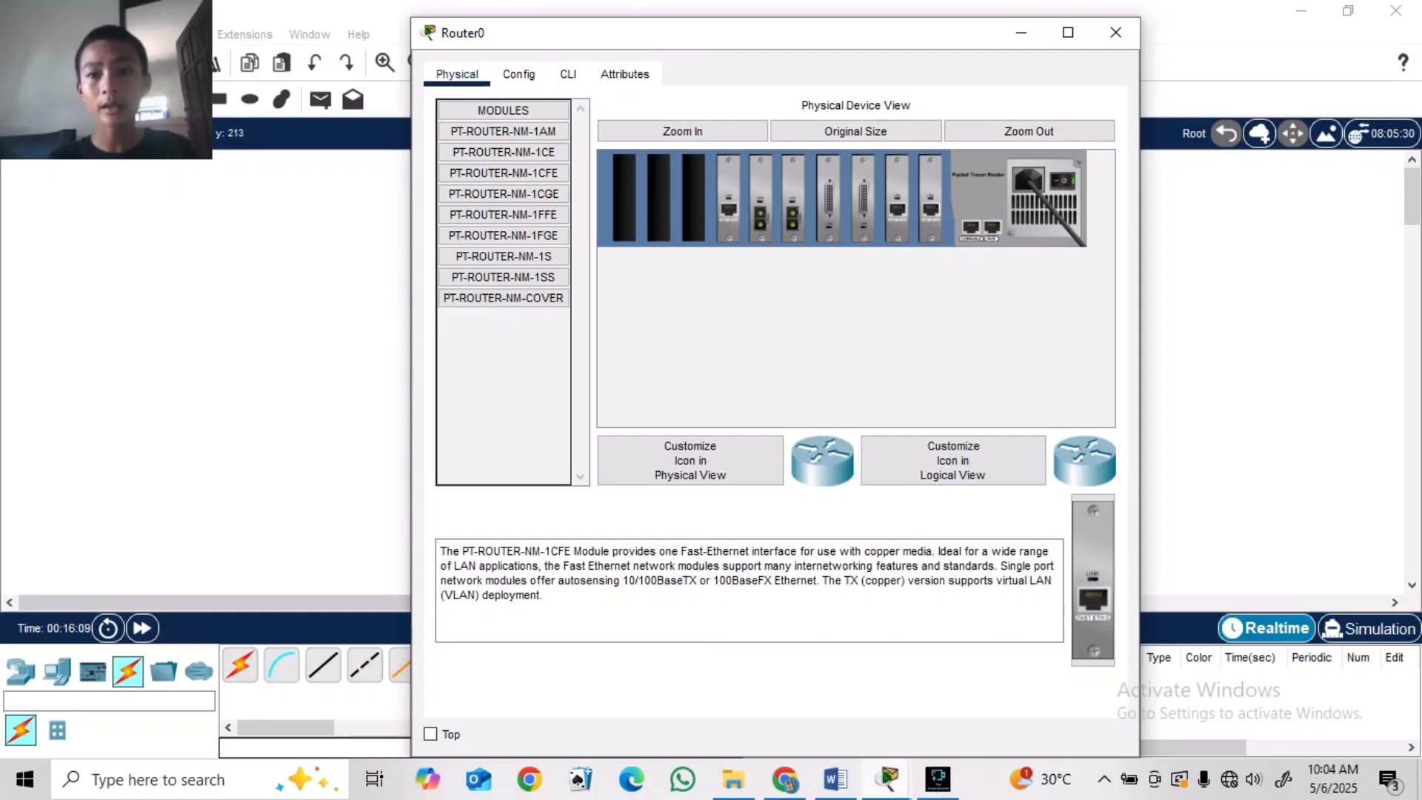
click(1116, 32)
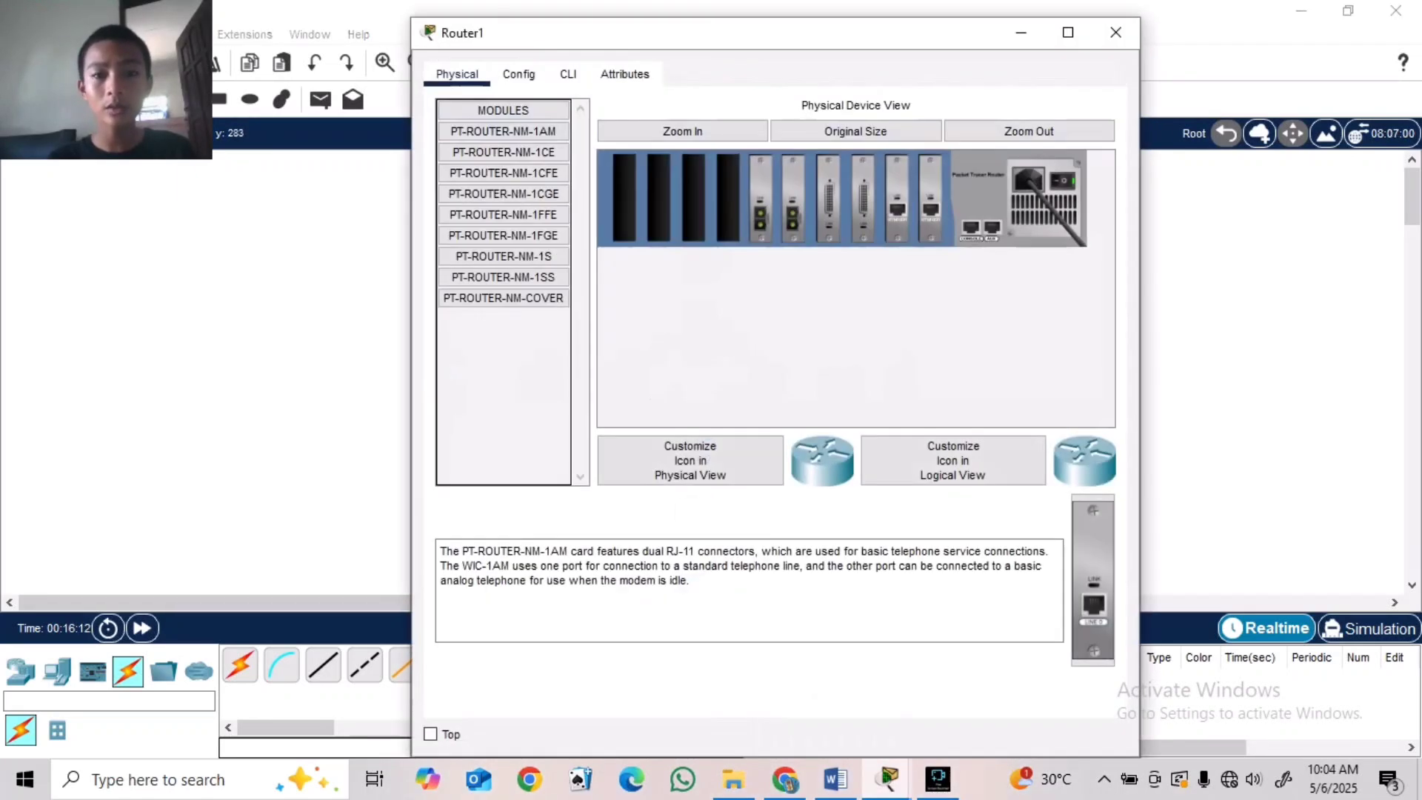
- Install a PT-ROUTER-NM-1CFE module in Router1's empty slot nearest the existing modules, powering the router off for the change and back on
click(766, 374)
click(504, 152)
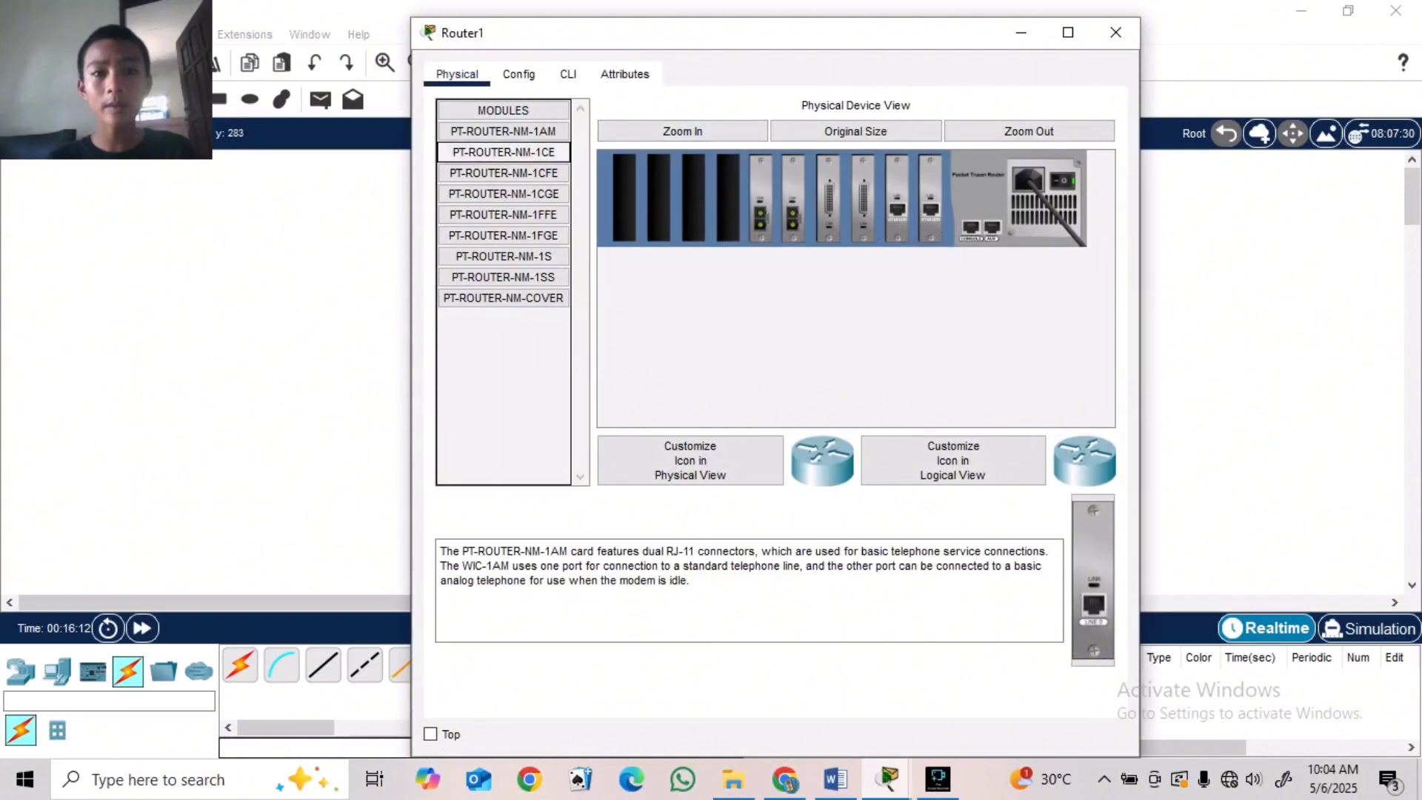
click(503, 110)
click(504, 131)
click(504, 151)
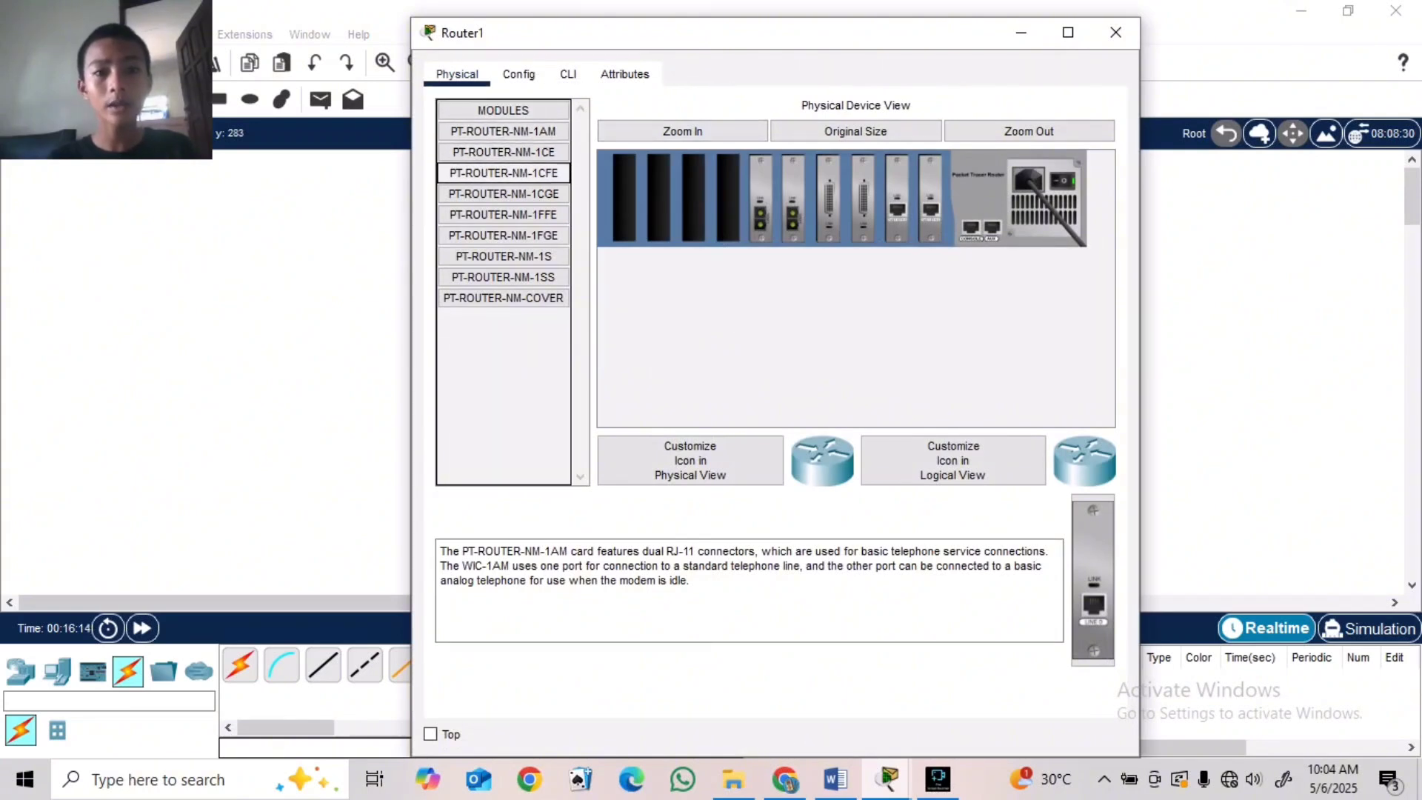
click(504, 173)
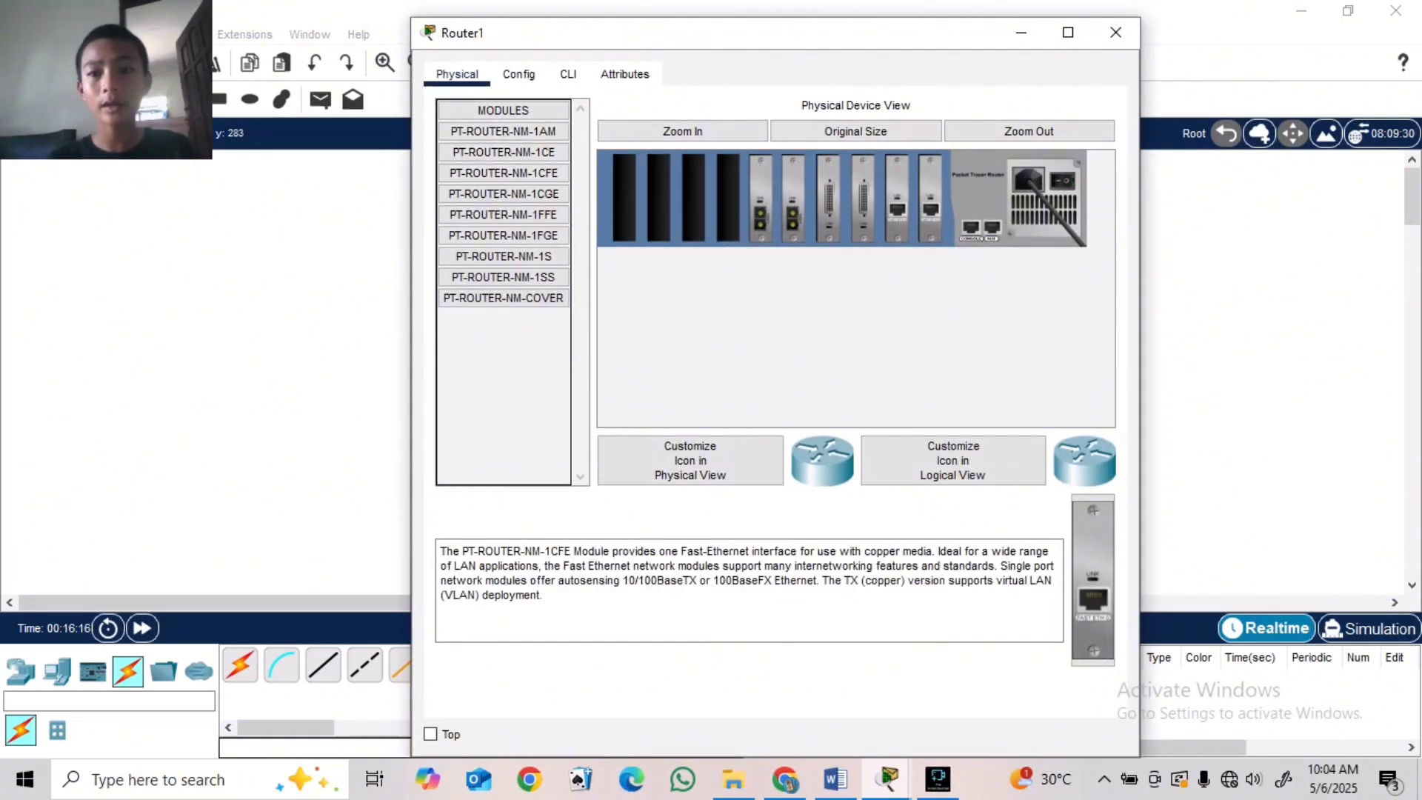
click(1093, 580)
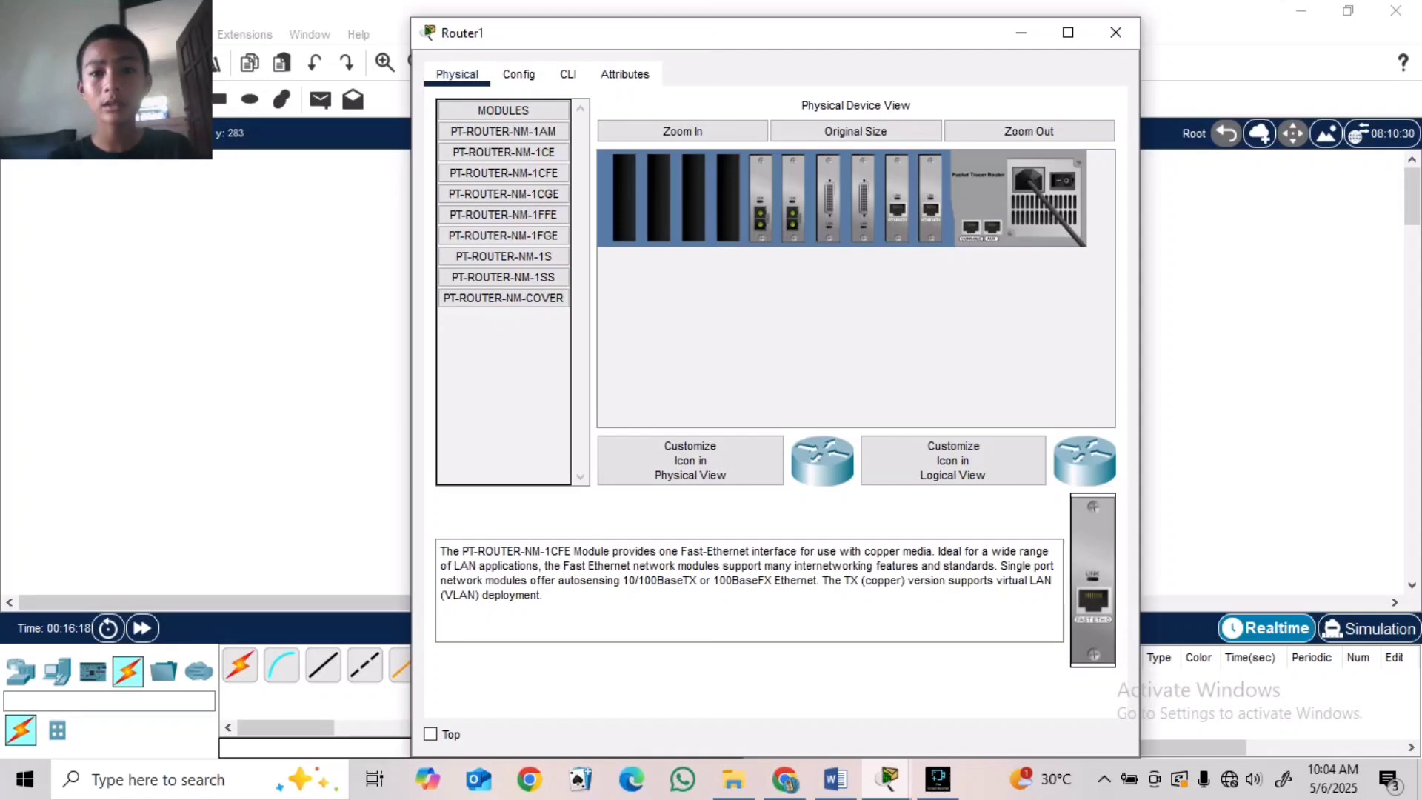
drag(1093, 580, 729, 198)
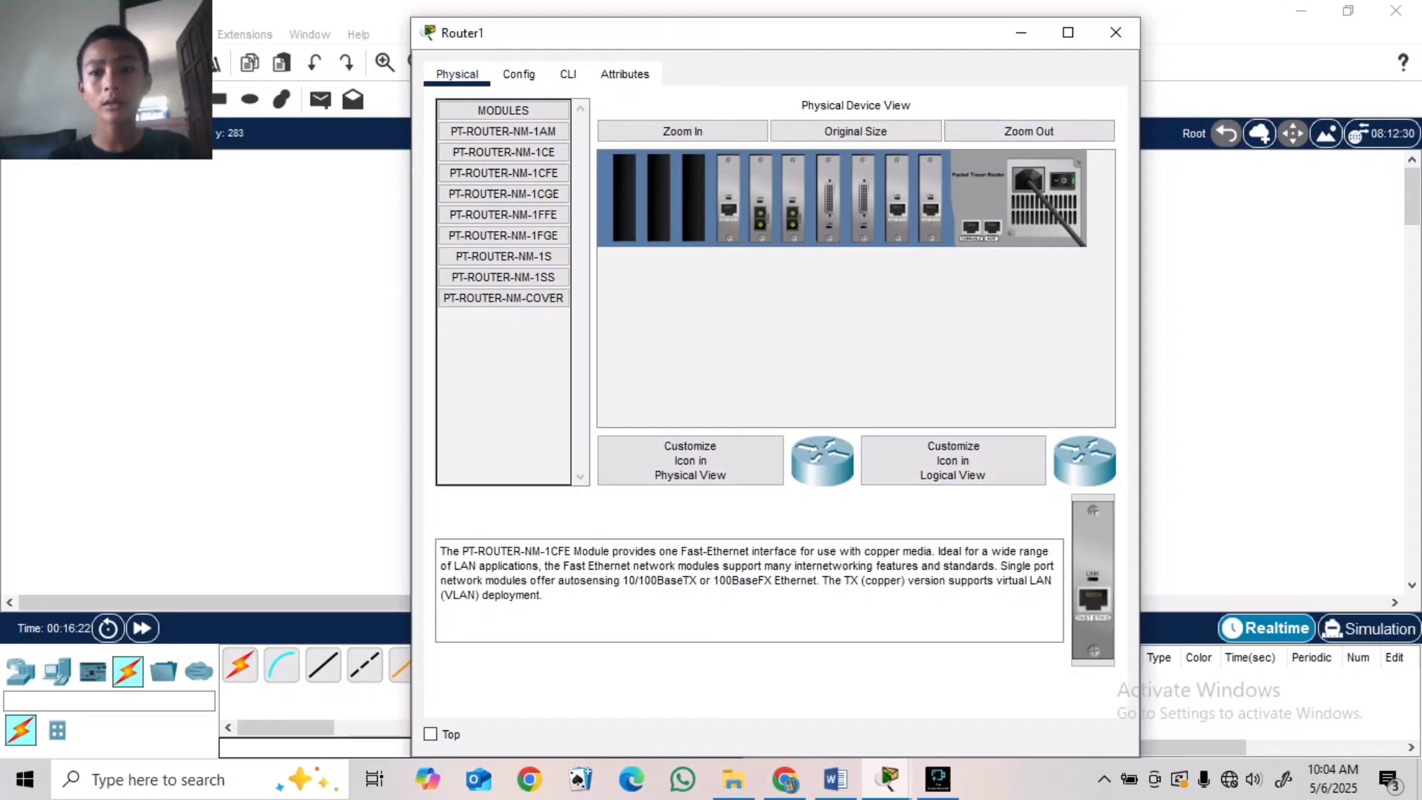
click(1115, 32)
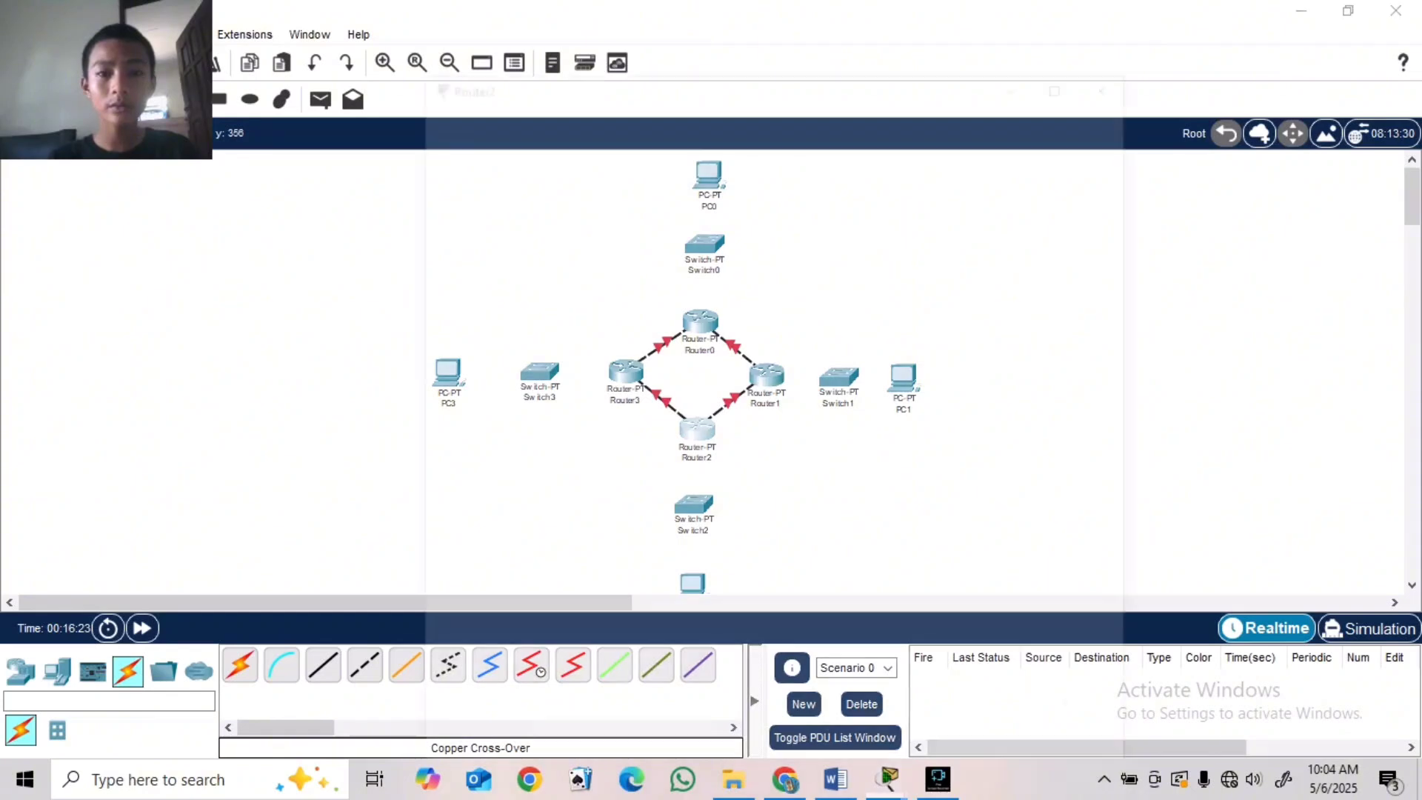
- Install a PT-ROUTER-NM-1CFE module in Router2's empty slot nearest the existing modules, powering the router off for the change and back on
click(697, 430)
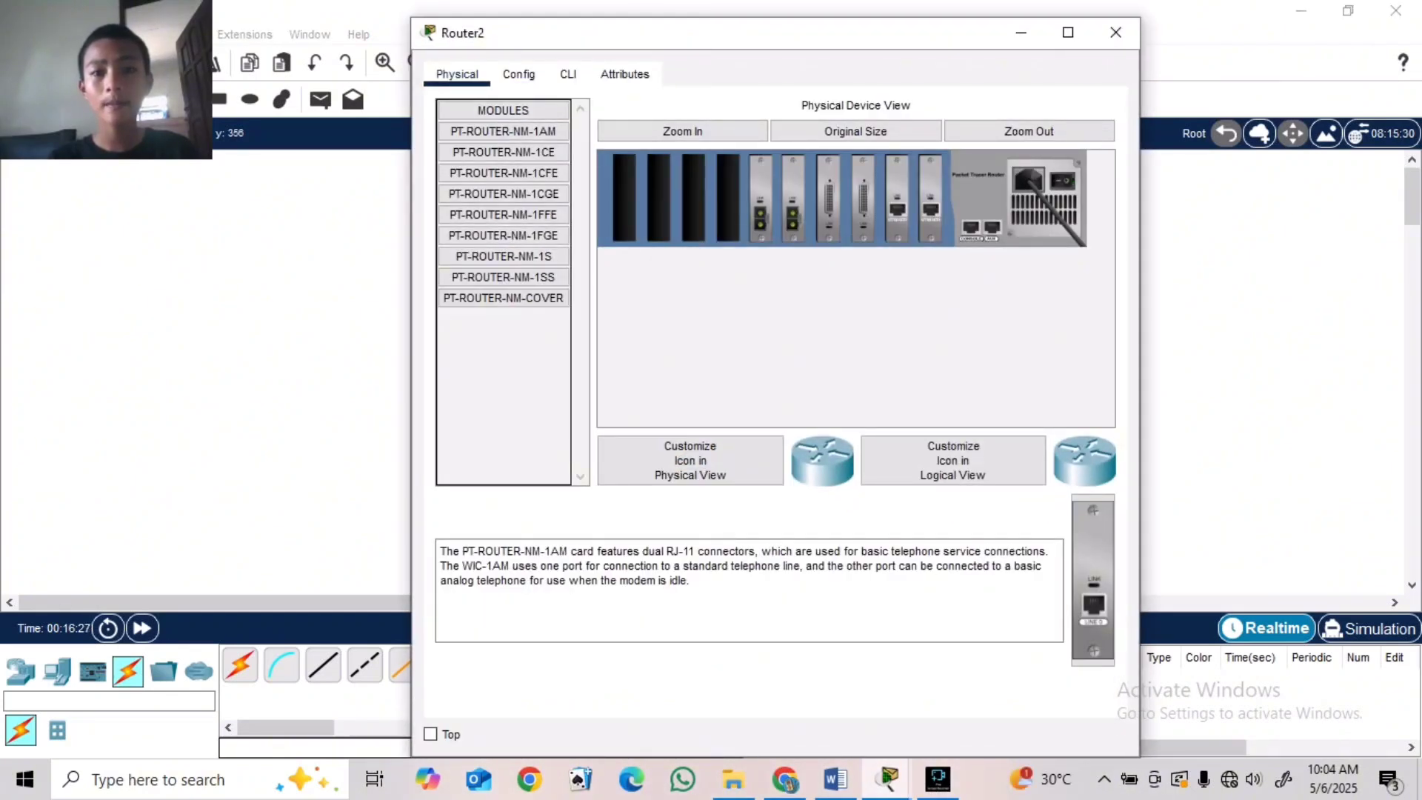
click(503, 172)
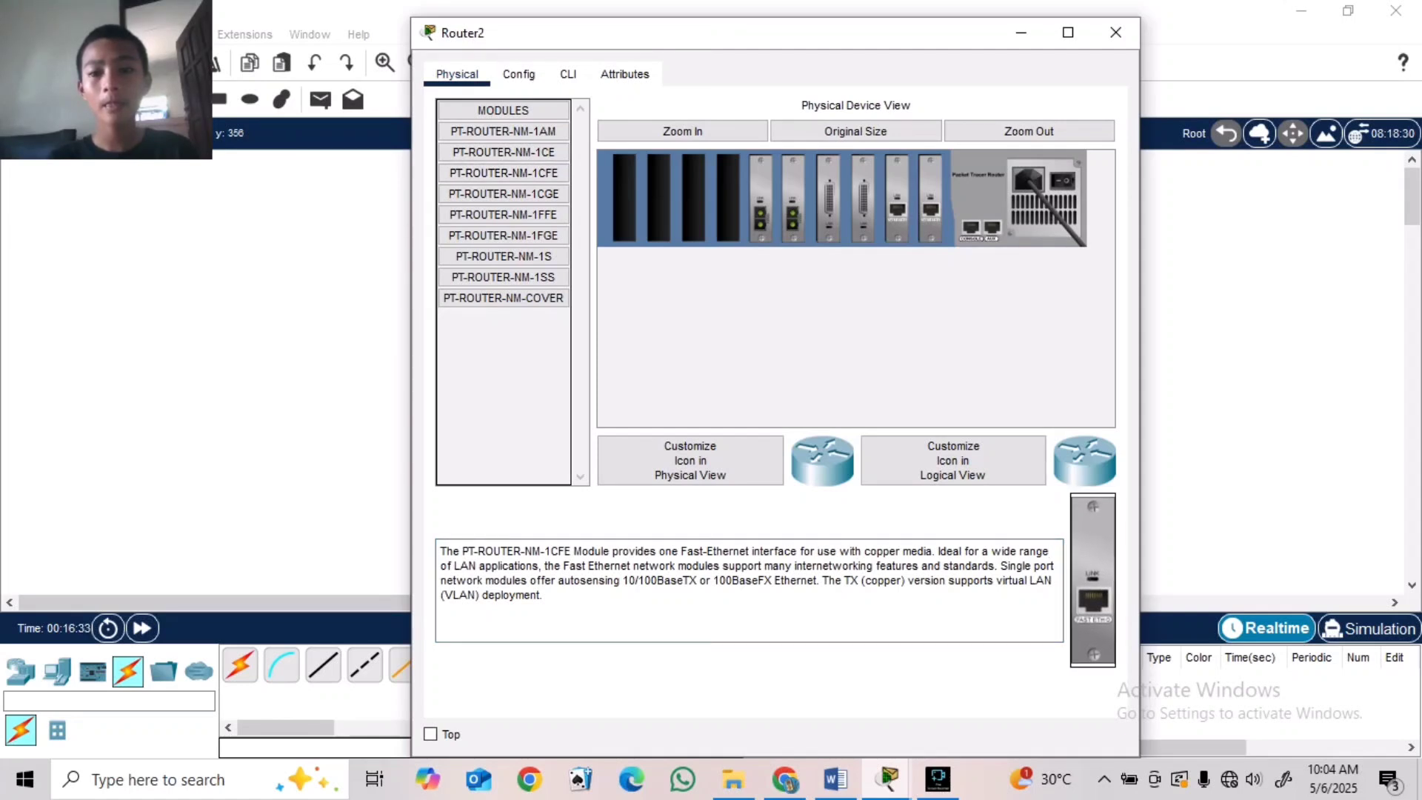
drag(1093, 585, 729, 198)
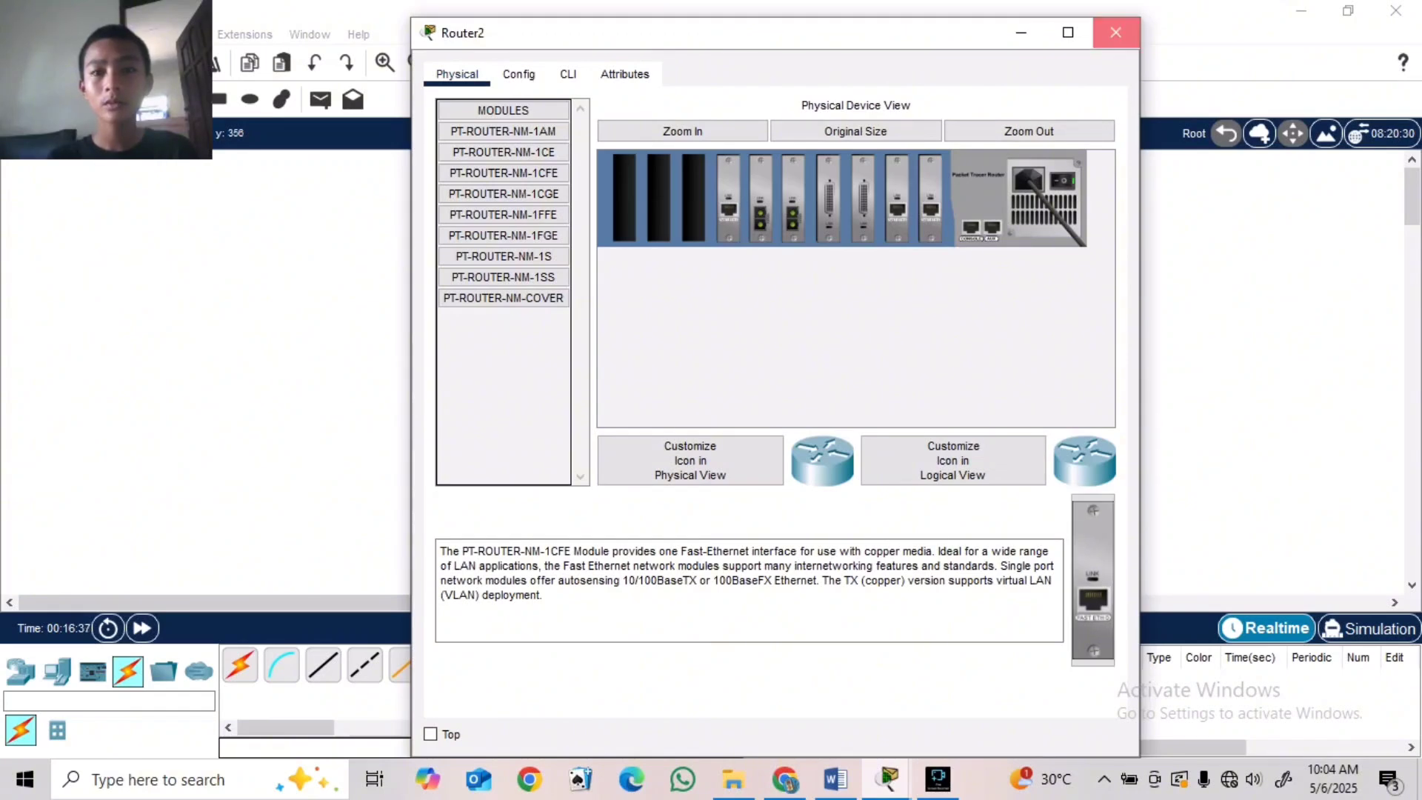
click(1115, 32)
- Install a PT-ROUTER-NM-1CFE module in Router3's empty slot nearest the existing modules, powering the router off for the change and back on
click(626, 372)
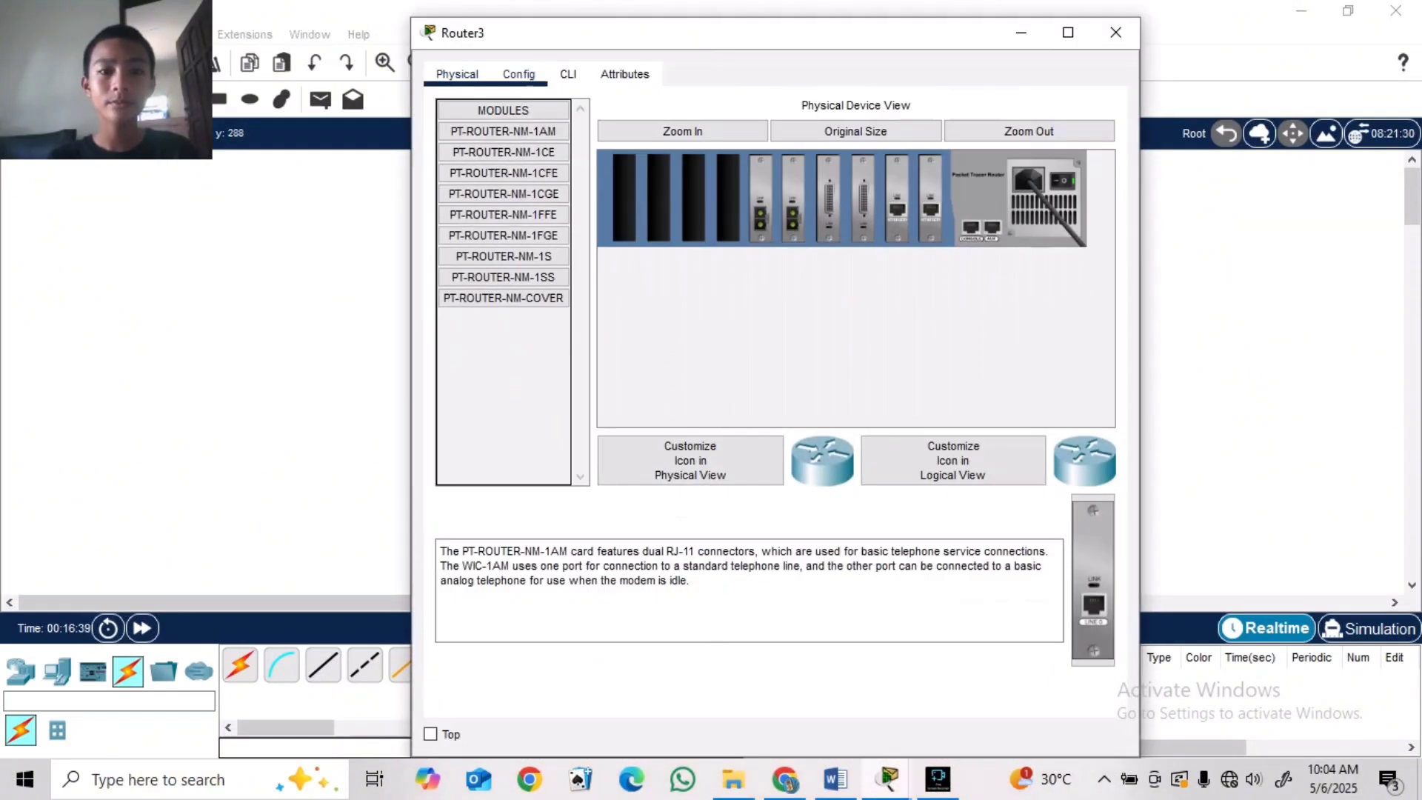
click(504, 172)
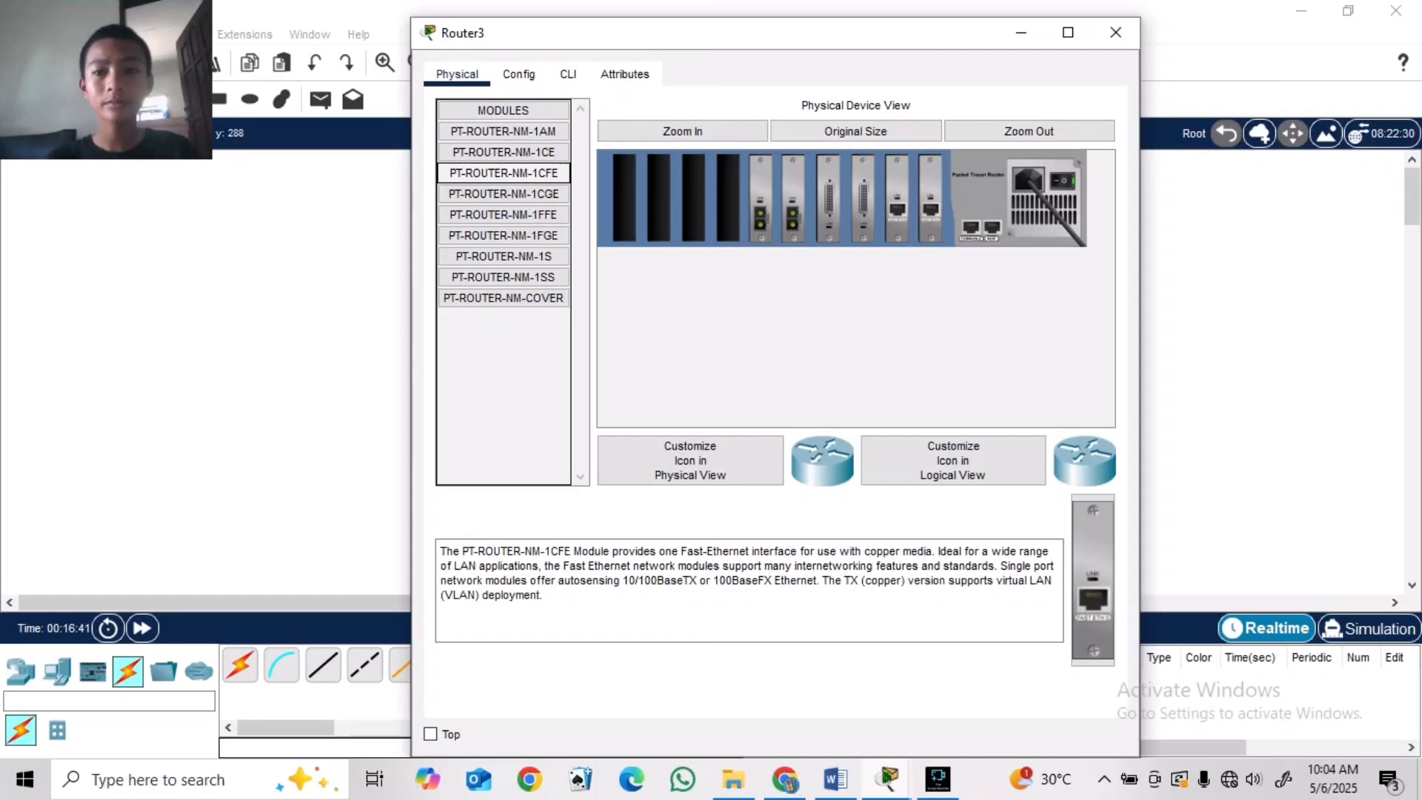
click(1063, 180)
click(1093, 580)
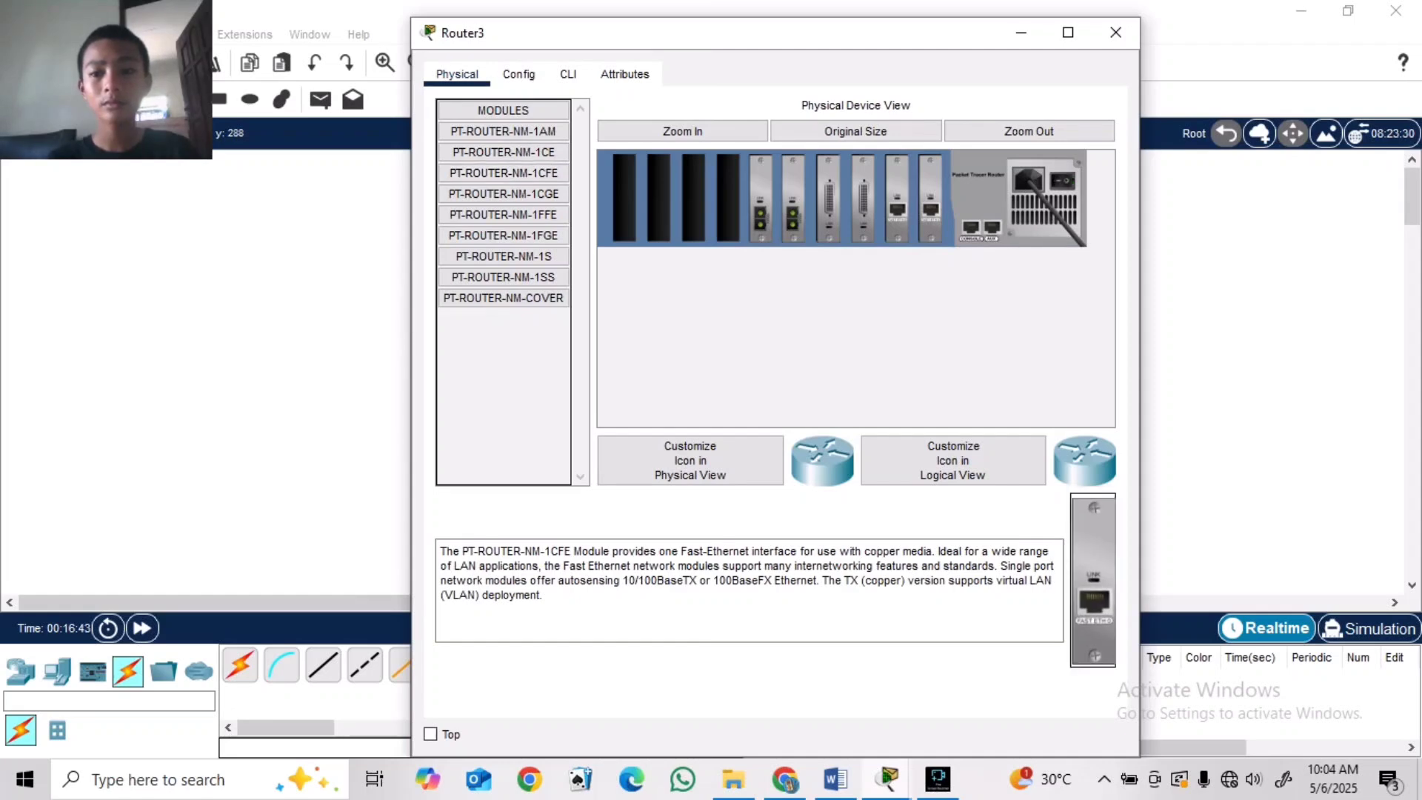
drag(1094, 580, 728, 197)
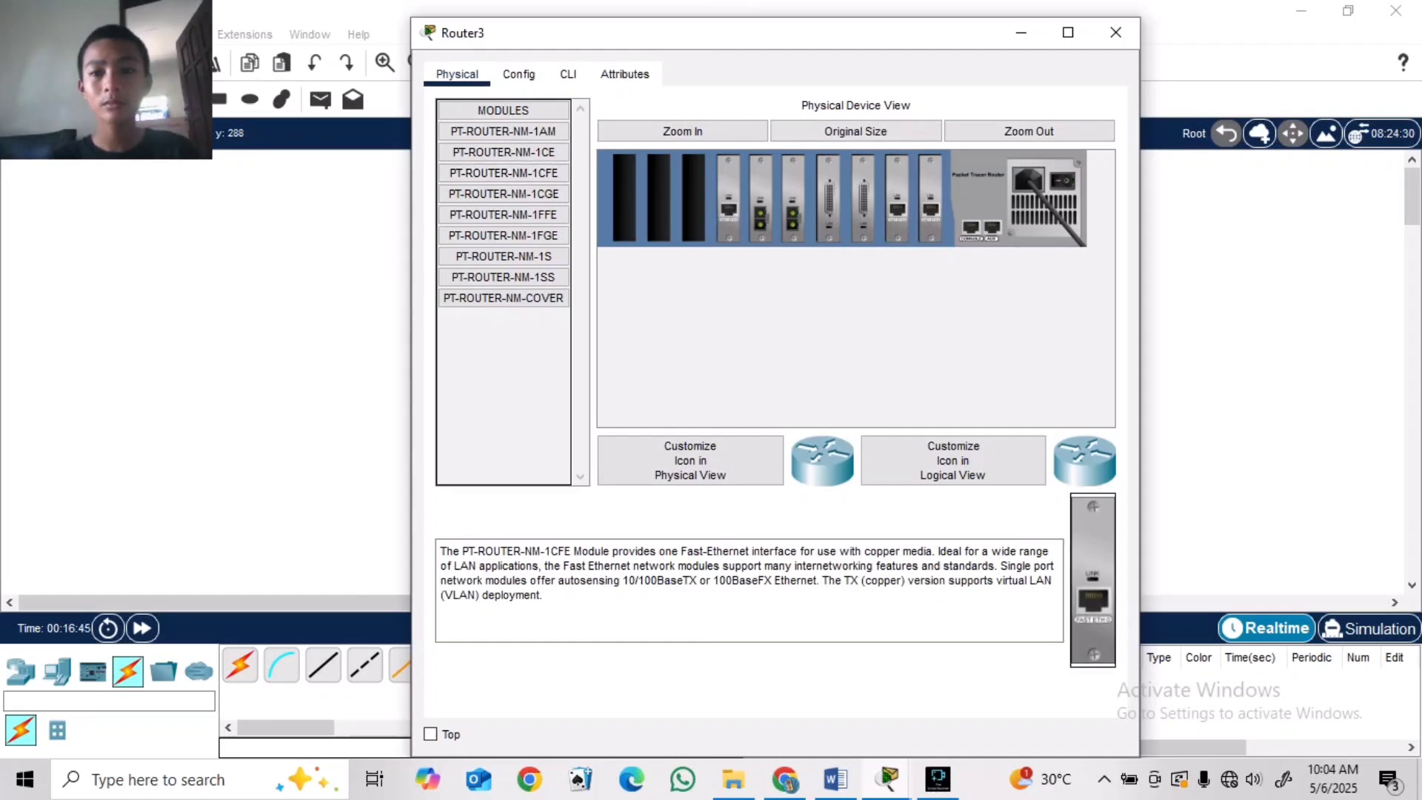
click(1063, 180)
click(1115, 32)
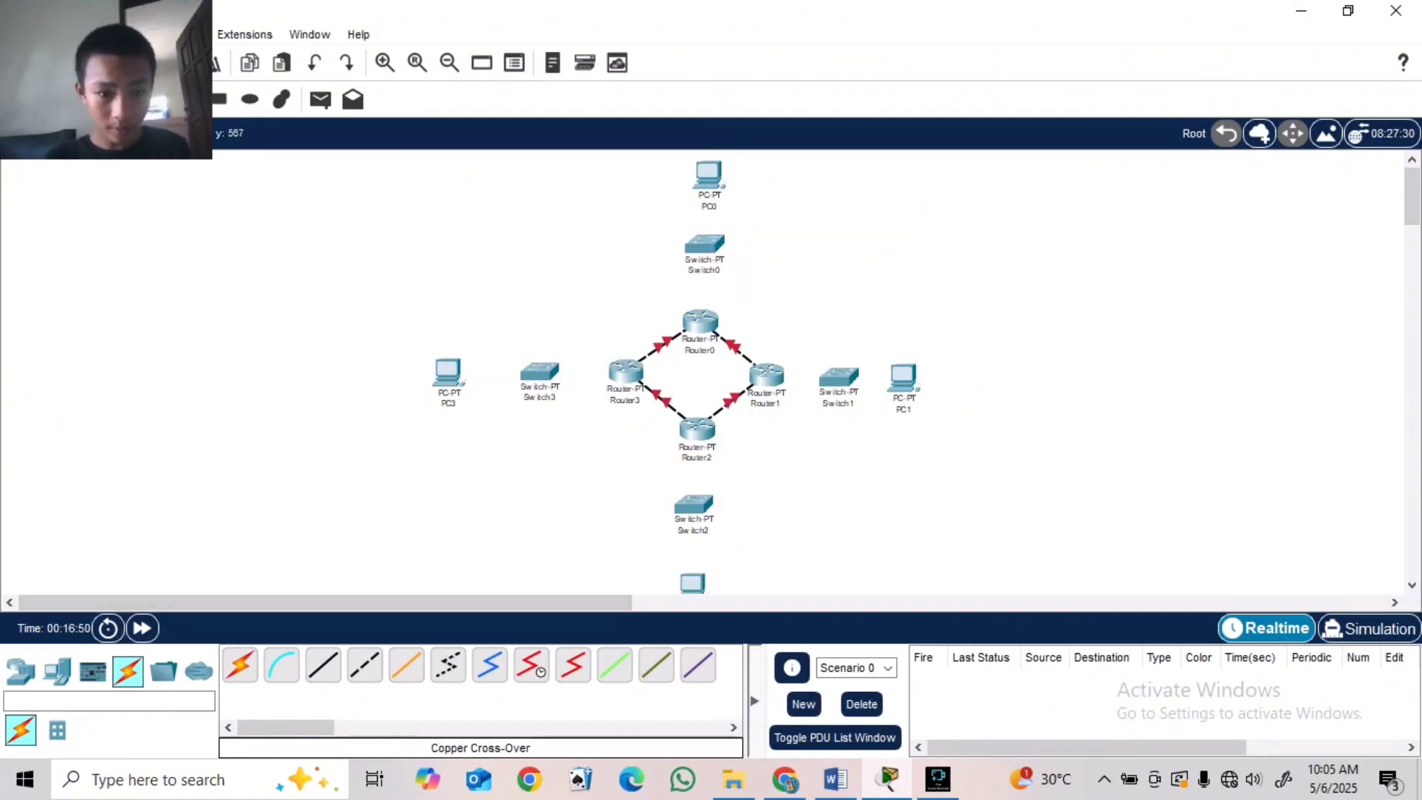
- Connect PC0 FastEthernet0 to Switch0 FastEthernet0/1 with a copper straight-through cable
click(323, 665)
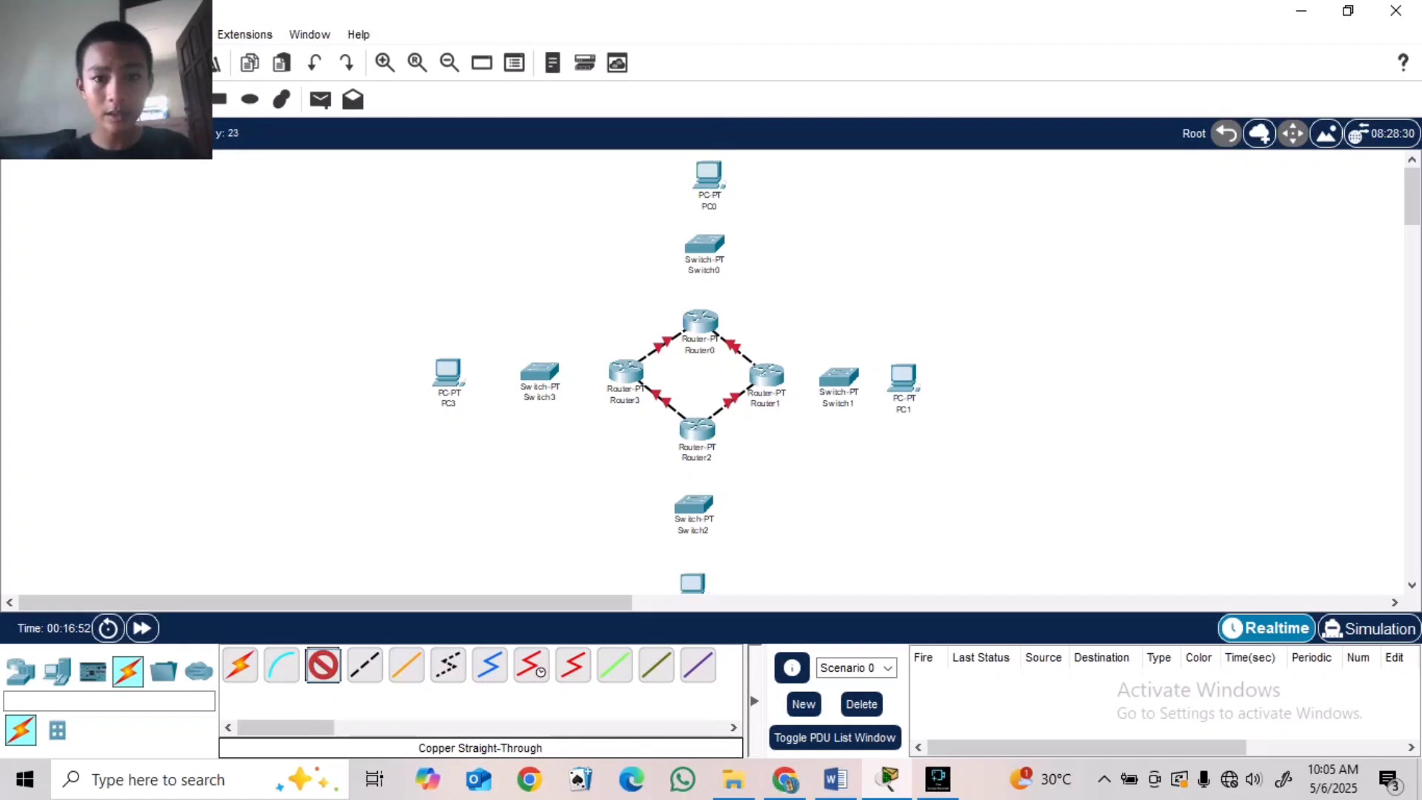
click(709, 177)
click(770, 247)
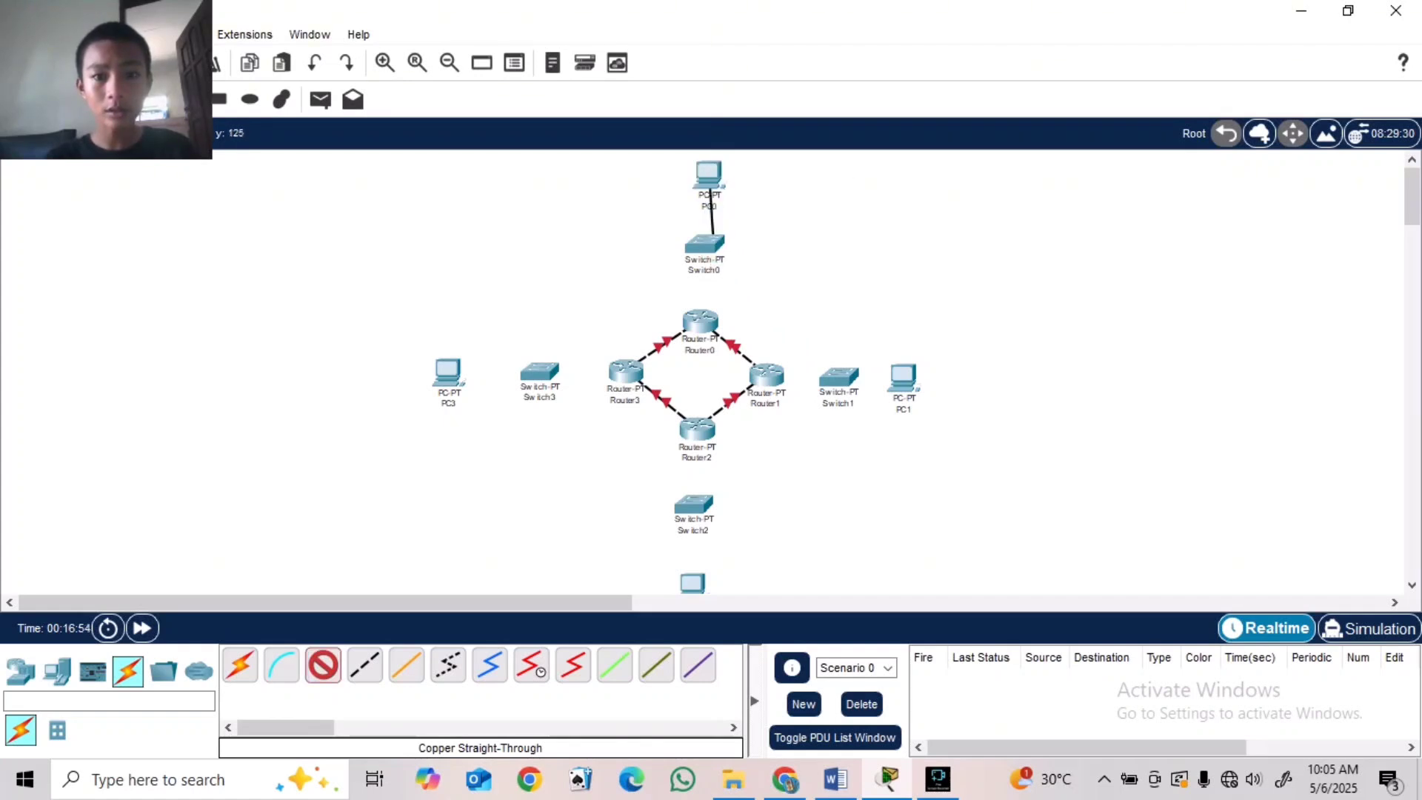
click(712, 241)
click(785, 282)
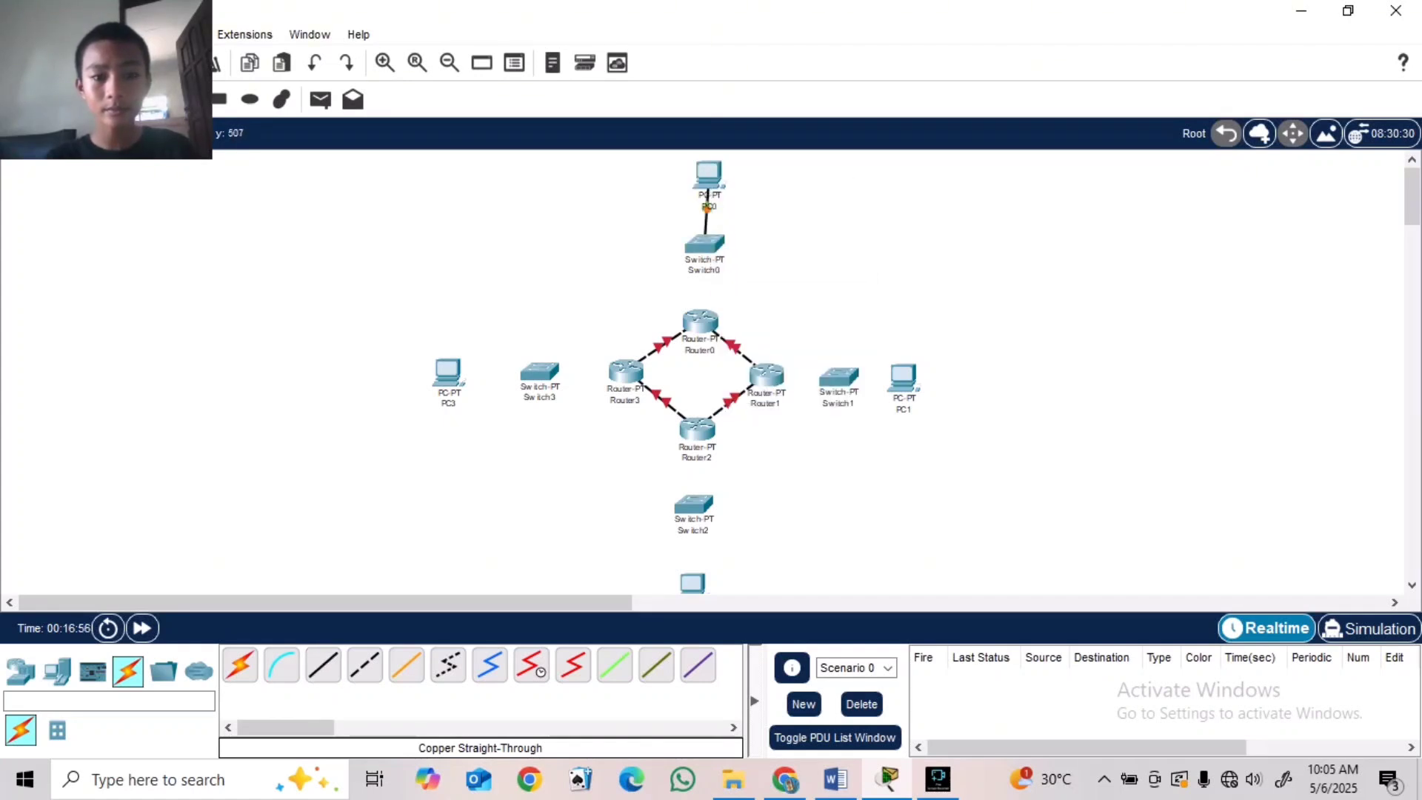
- Connect Switch0 FastEthernet1/1 to Router0 FastEthernet6/0 with a copper straight-through cable
click(323, 664)
click(704, 243)
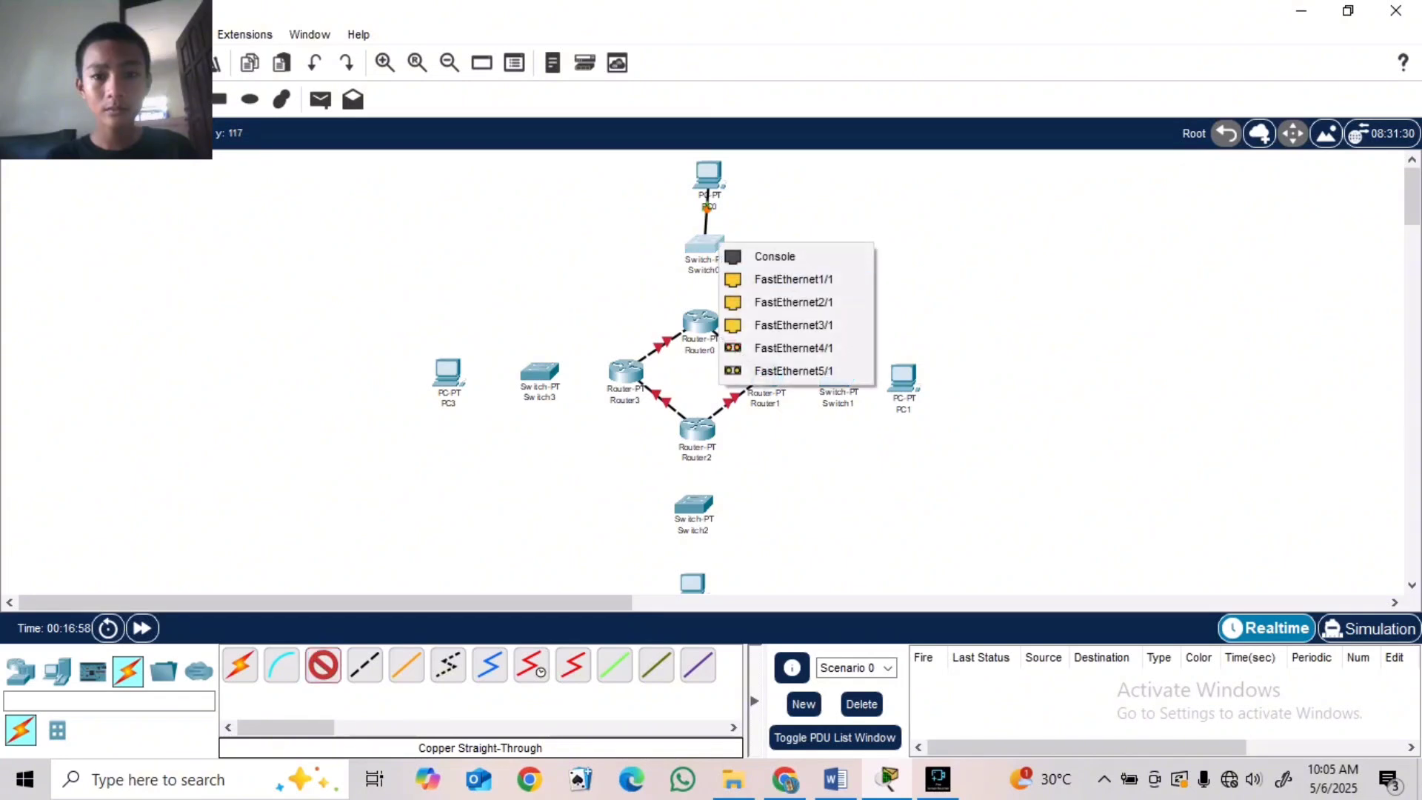
click(778, 280)
click(699, 323)
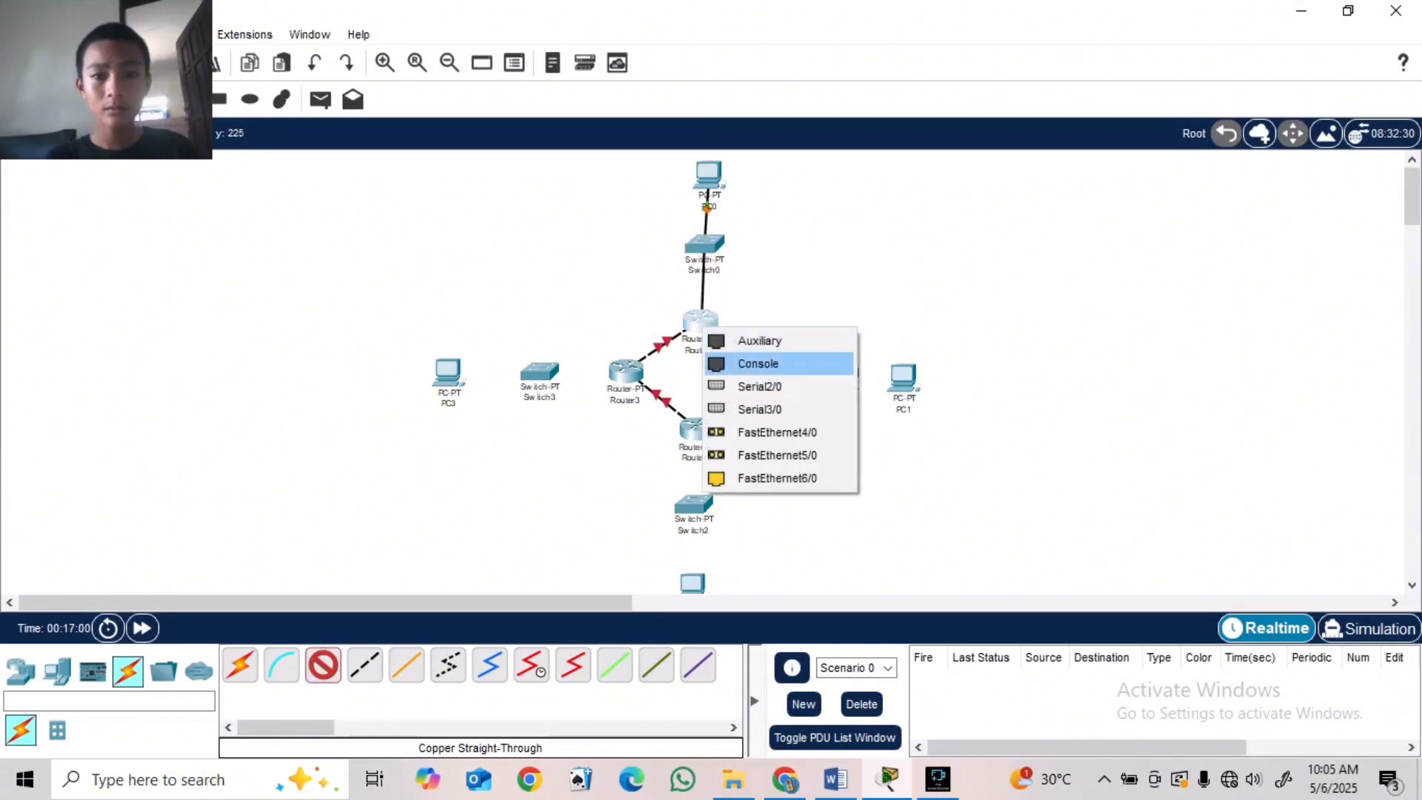
click(778, 476)
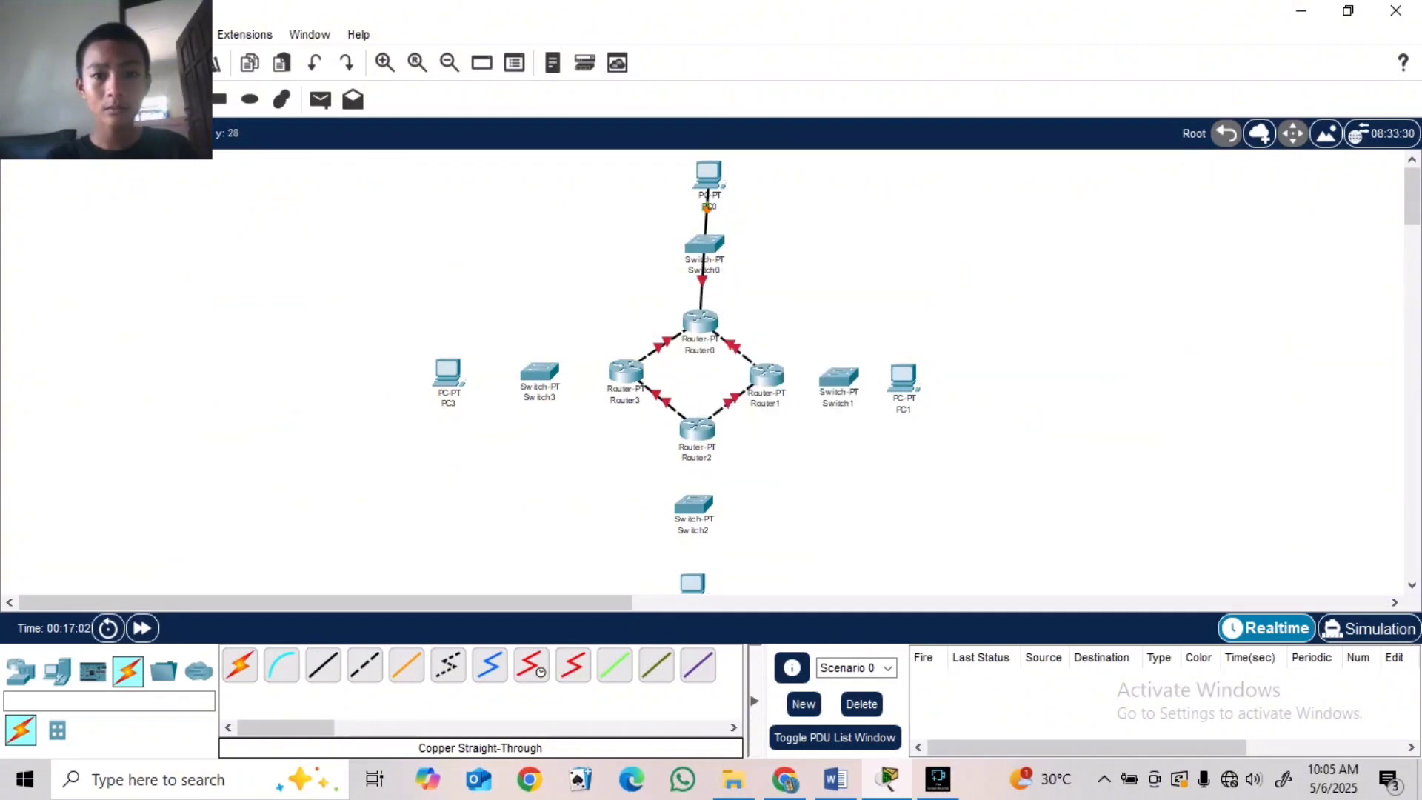
- Nudge PC0 and Switch0 so that they line up vertically above Router0
drag(708, 174, 704, 169)
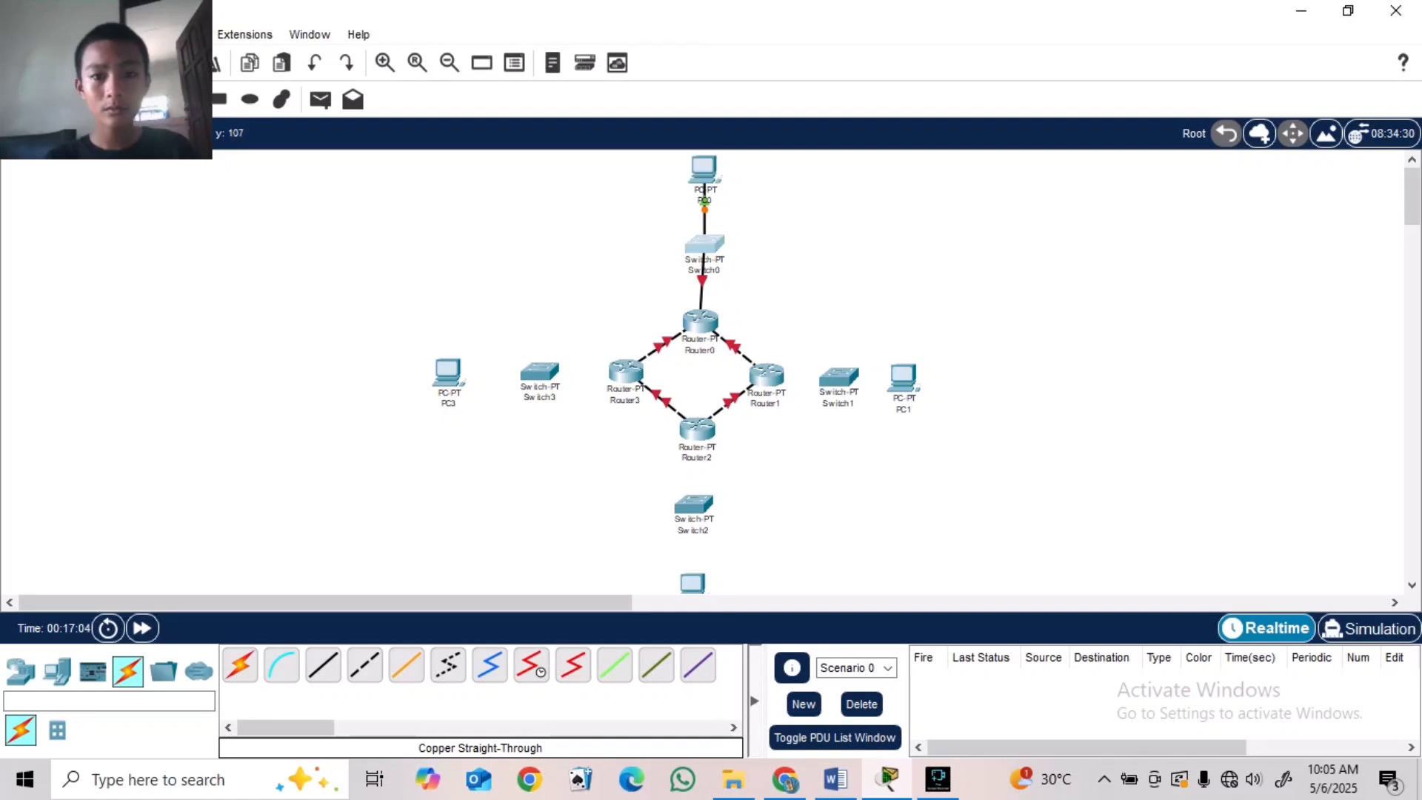
drag(705, 243, 698, 247)
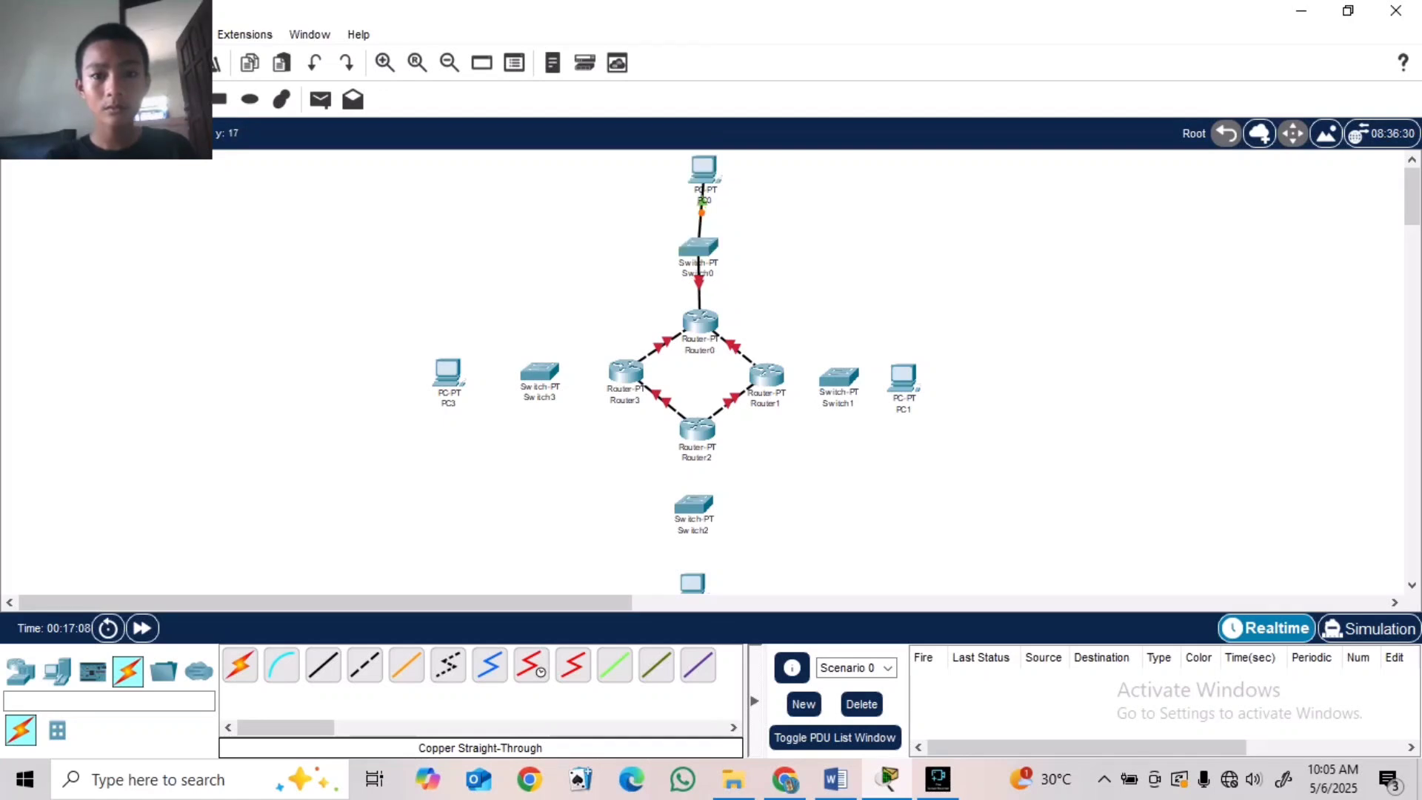
drag(703, 169, 700, 171)
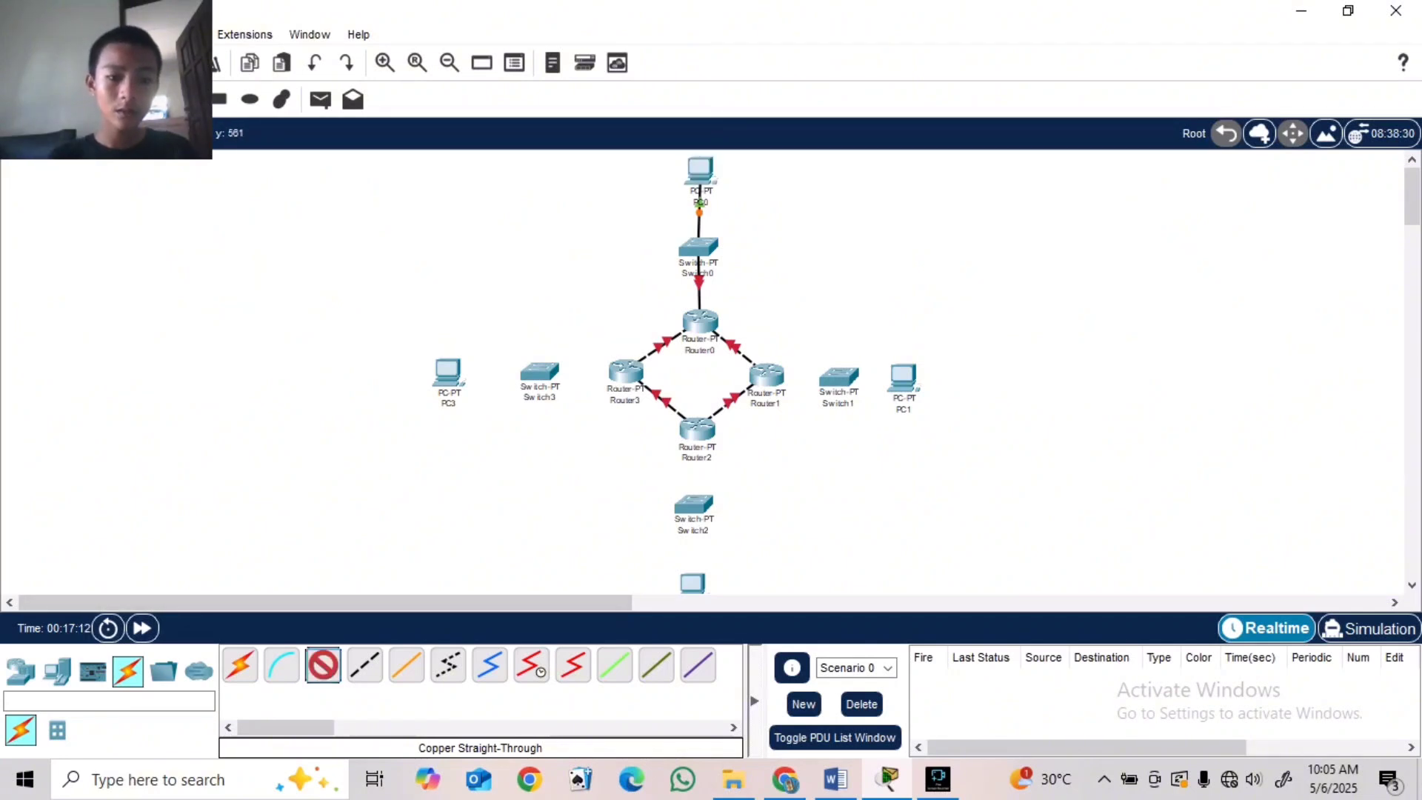
- Connect PC1 FastEthernet0 to Switch1 FastEthernet0/1 with a copper straight-through cable
click(896, 377)
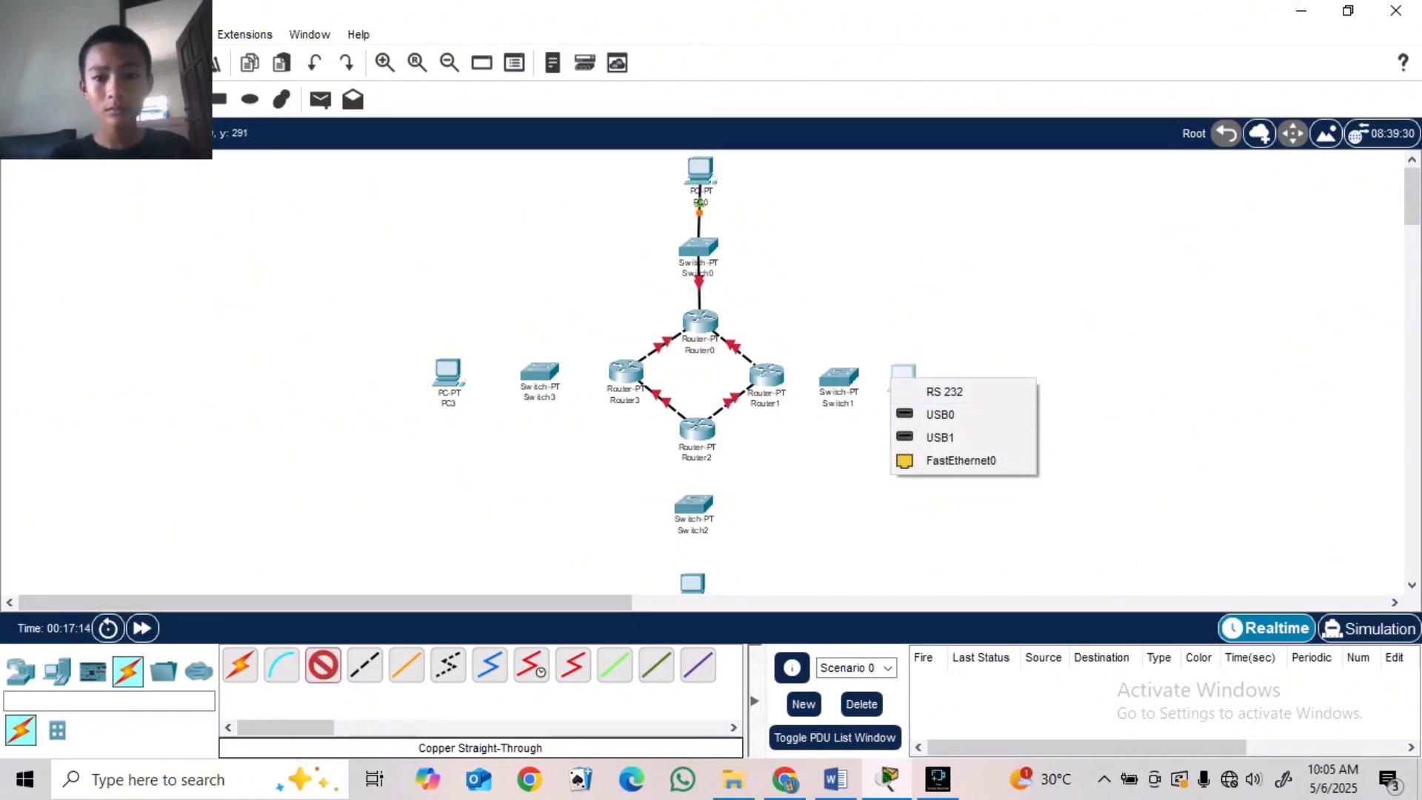
click(961, 460)
click(842, 384)
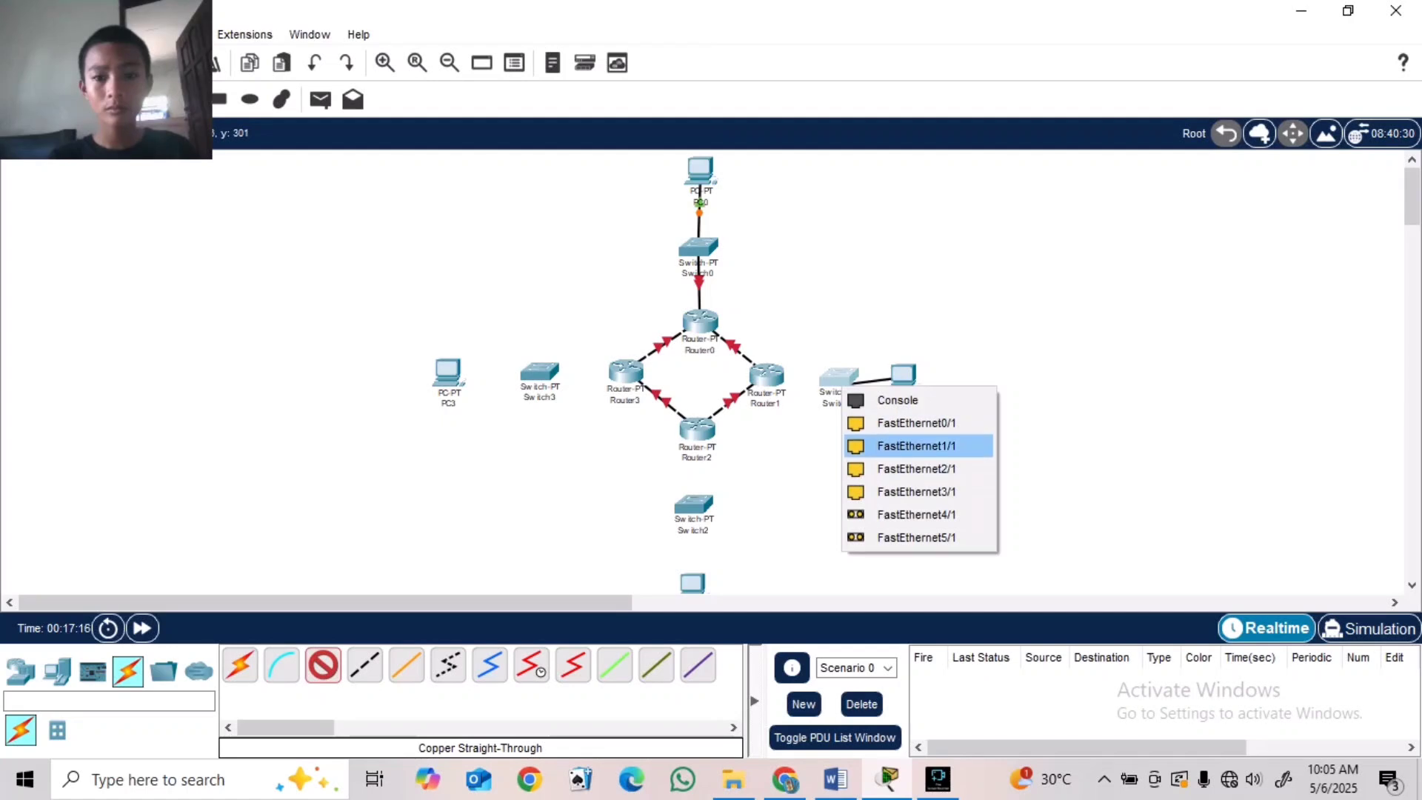
click(916, 423)
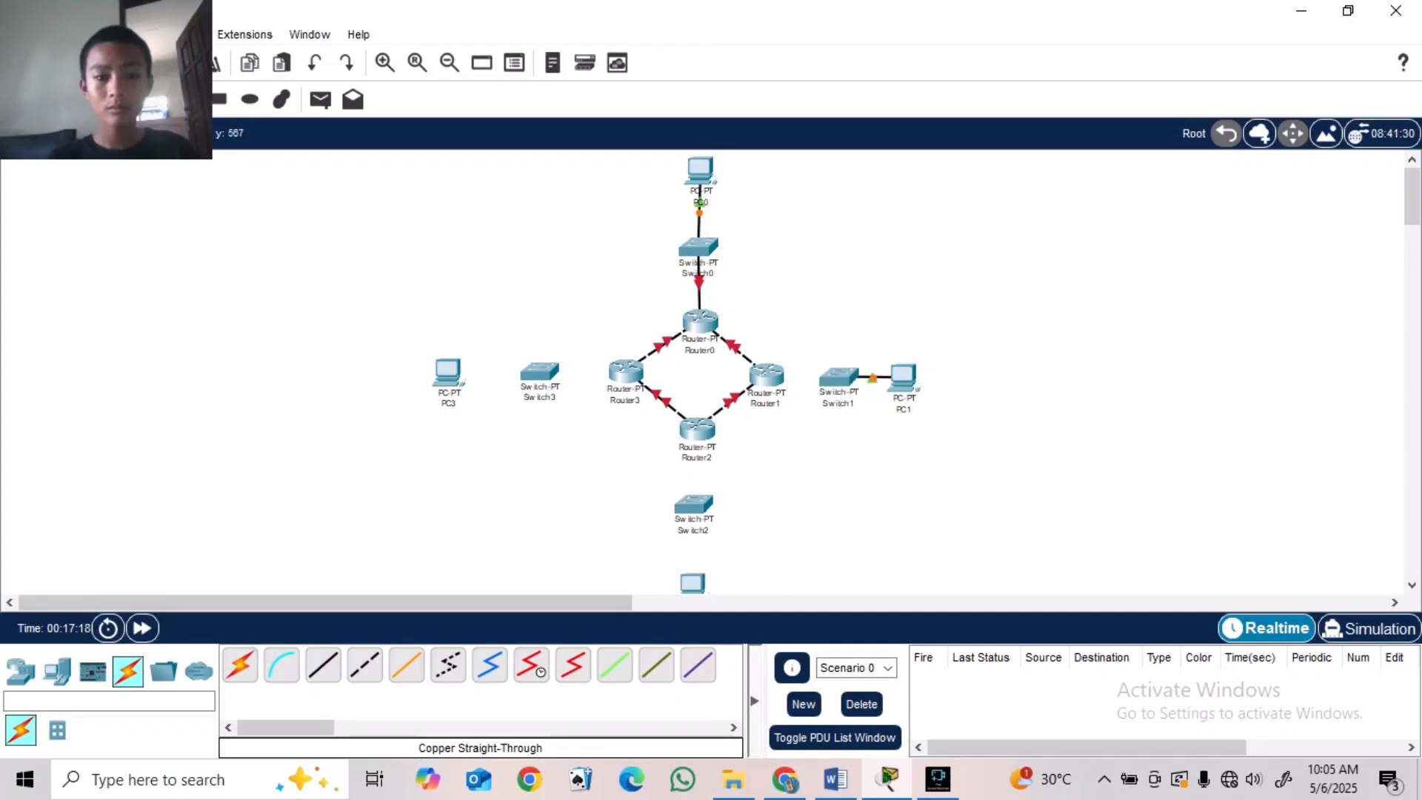
- Connect Switch1 FastEthernet1/1 to Router1 FastEthernet6/0 with a copper straight-through cable, and move Switch1 and PC1 slightly farther from Router1
click(839, 379)
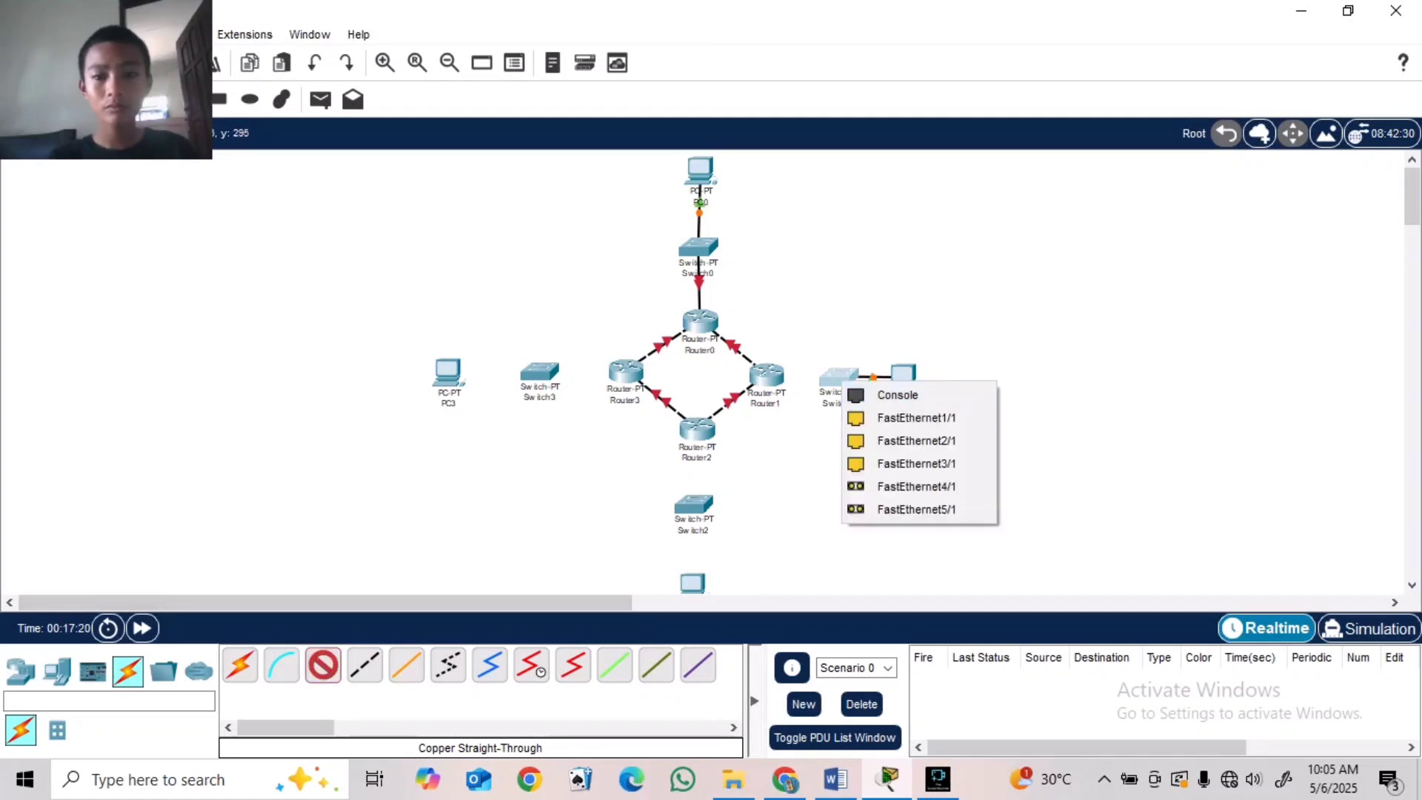
click(874, 418)
click(766, 379)
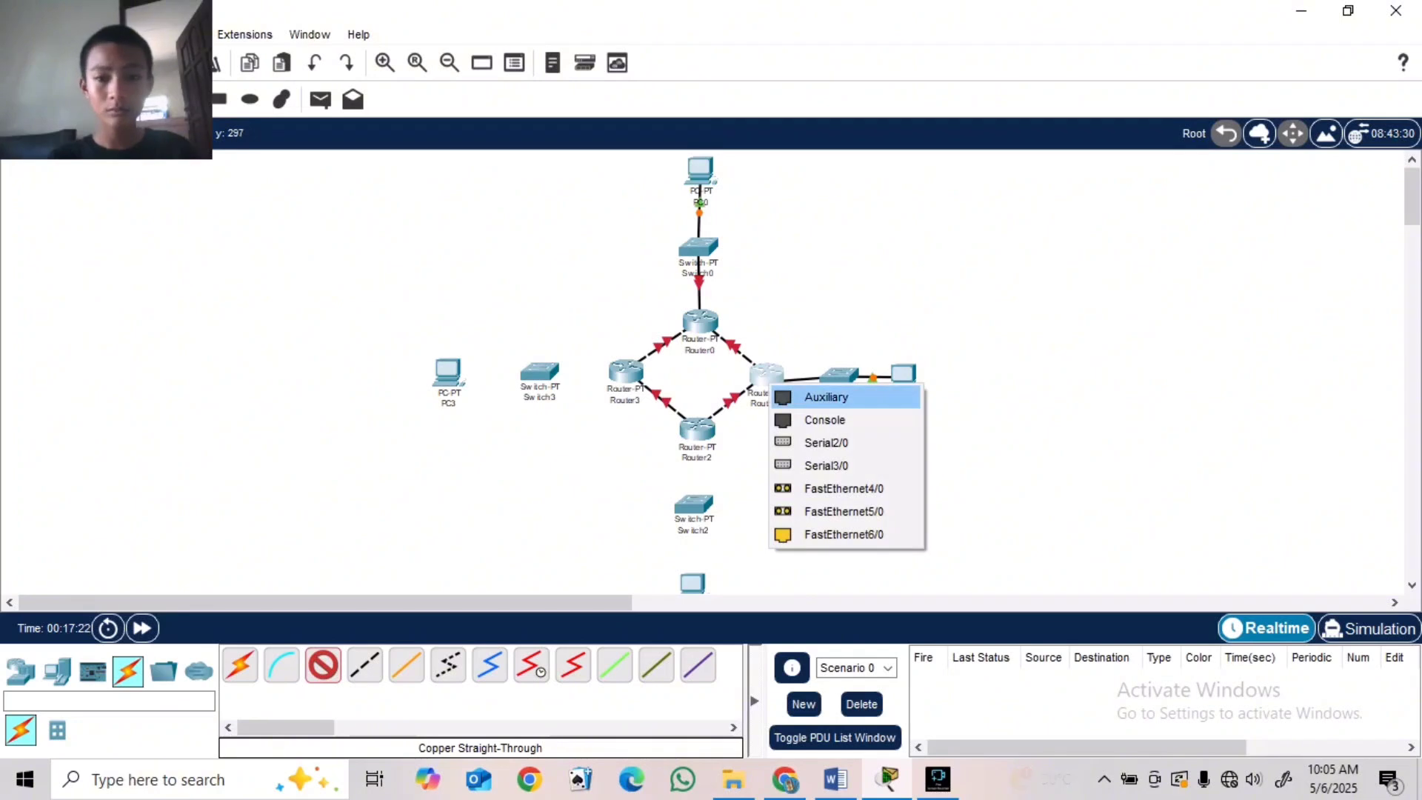
click(844, 534)
mouse_move(904, 377)
mouse_down()
mouse_move(923, 375)
mouse_move(850, 375)
mouse_move(926, 377)
mouse_up()
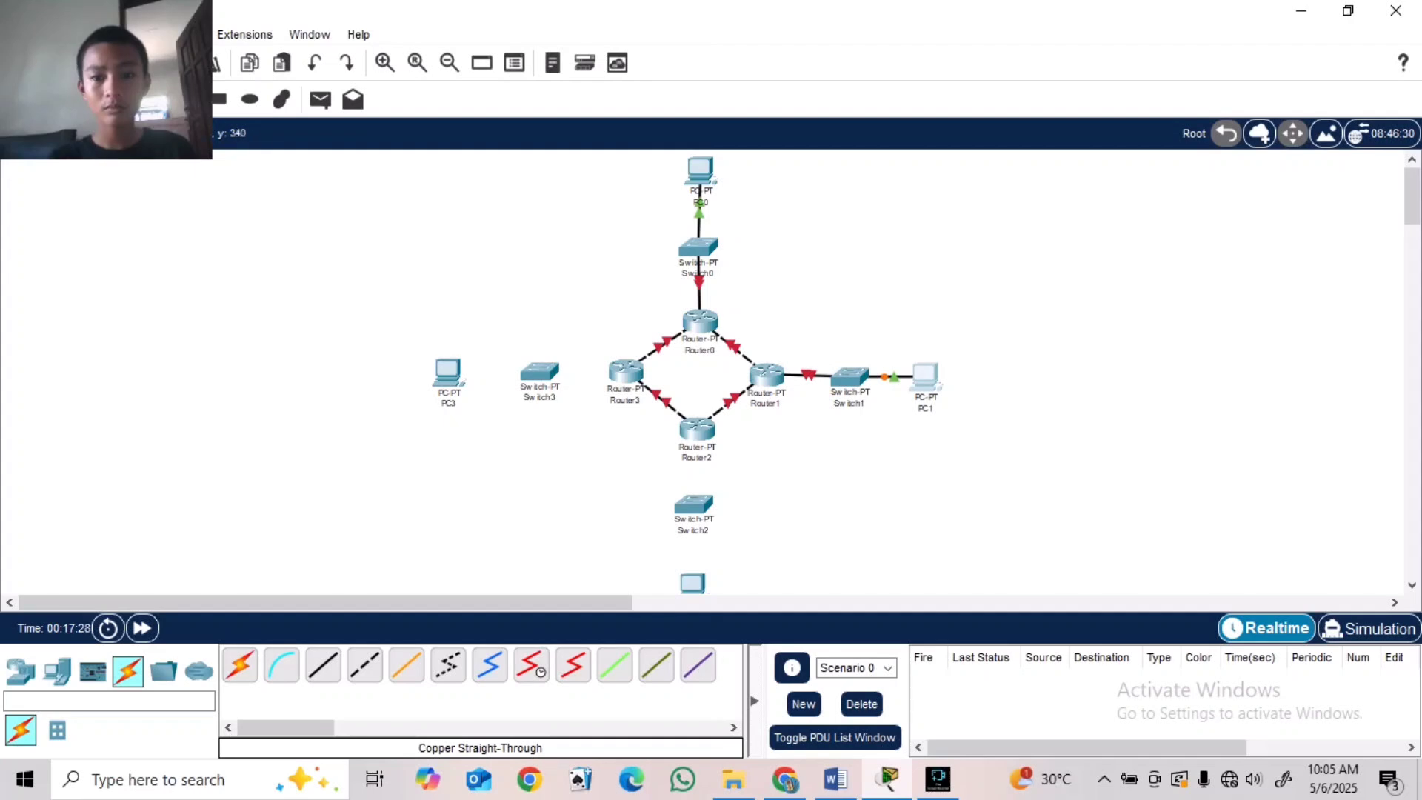
- Connect FastEthernet0 of the PC below Switch2 to Switch2 FastEthernet0/1 with a copper straight-through cable
click(323, 664)
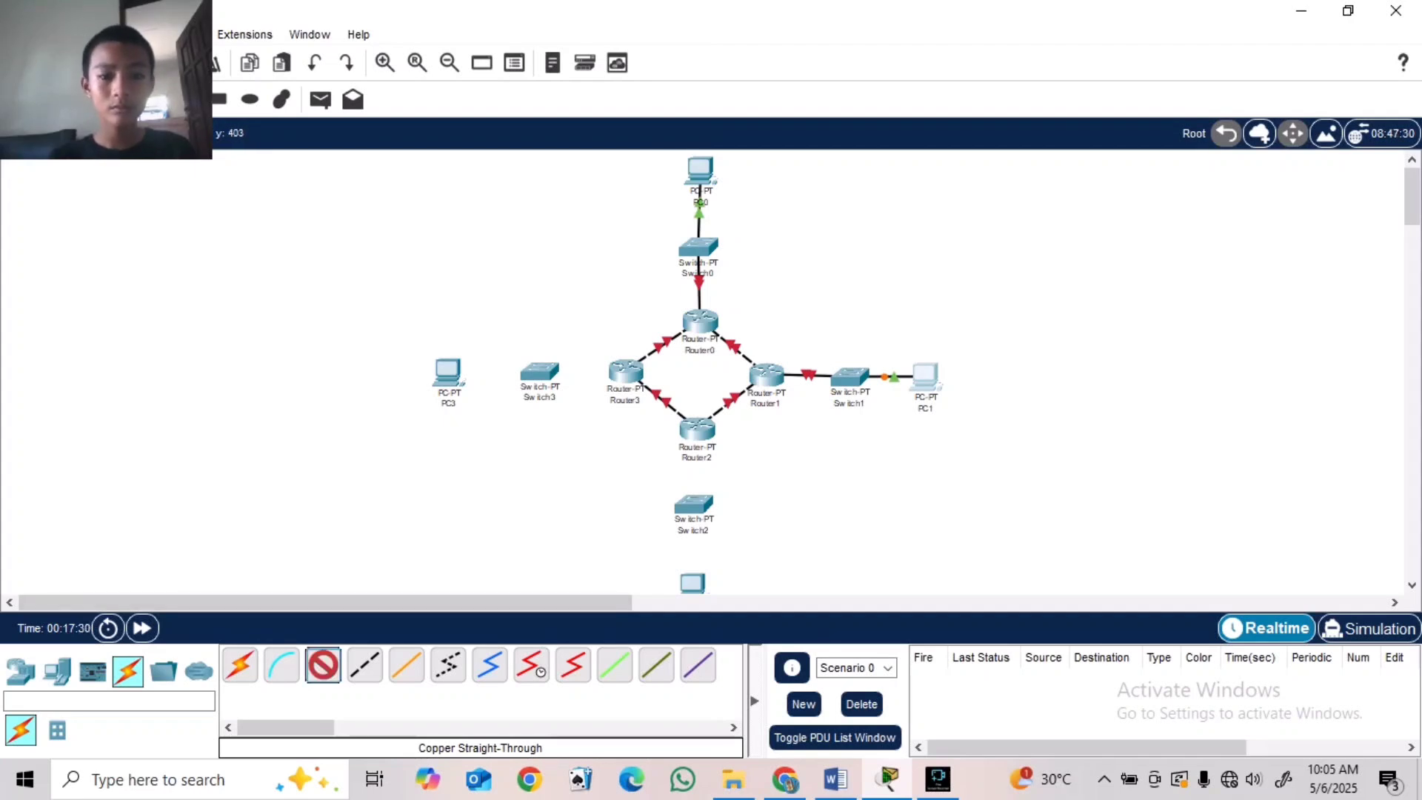
click(685, 580)
click(748, 667)
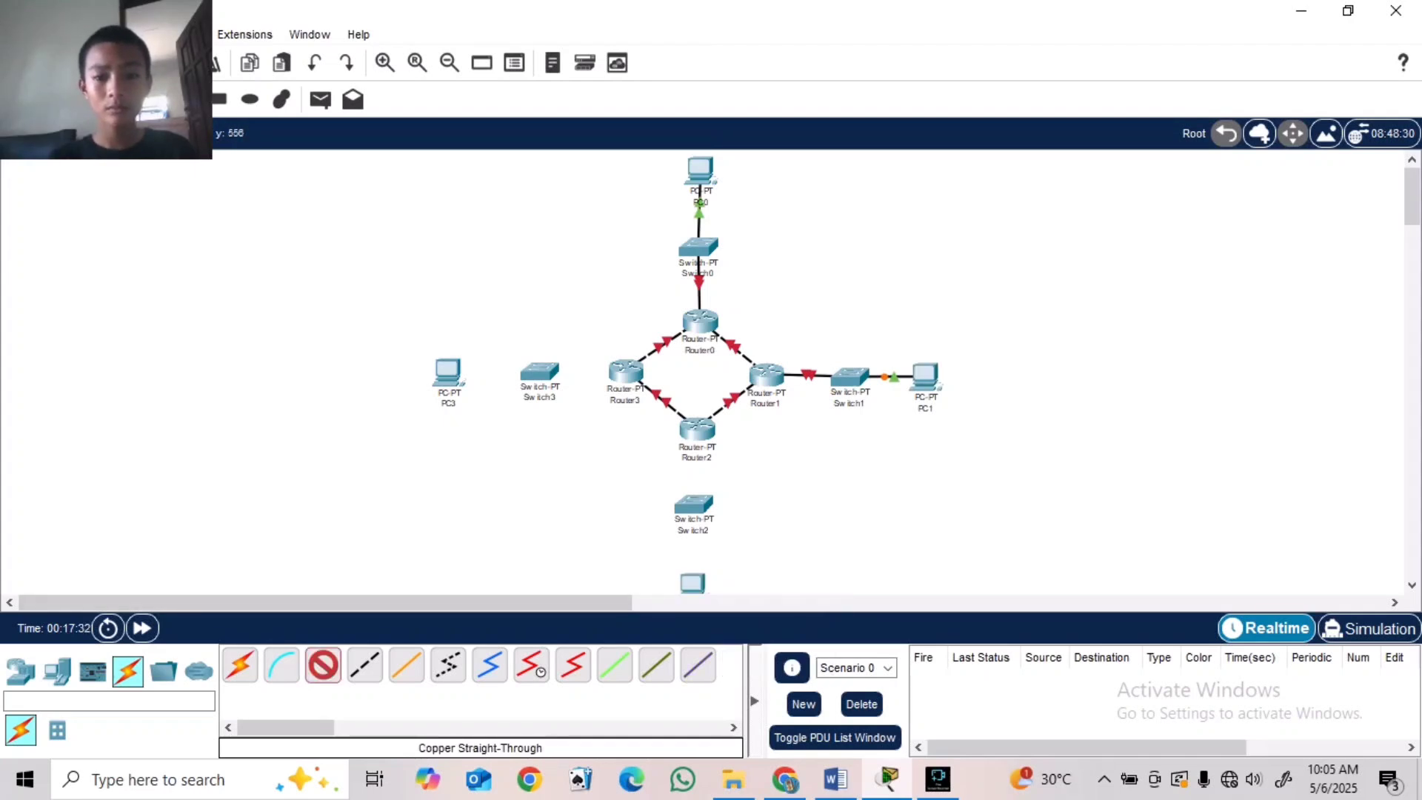
click(692, 511)
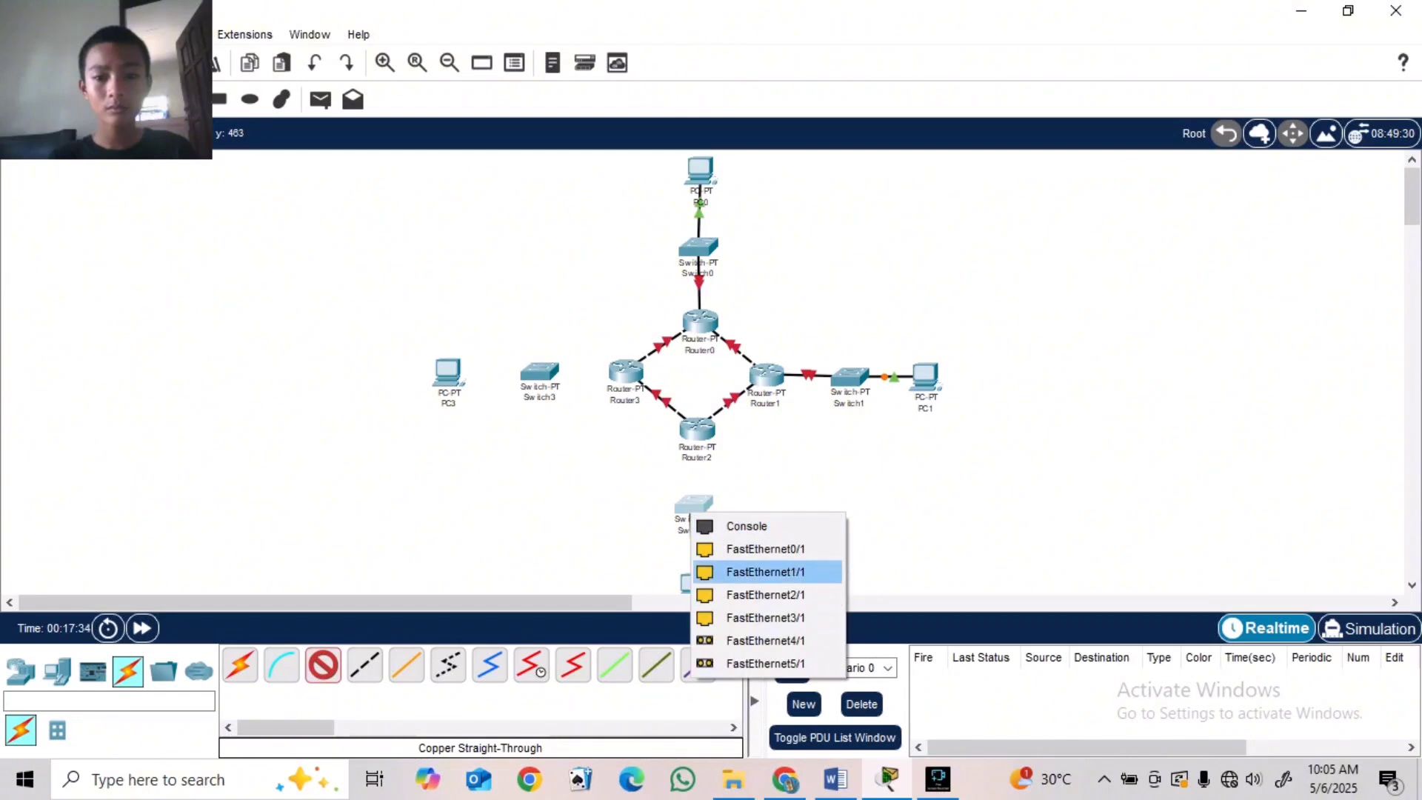
click(763, 549)
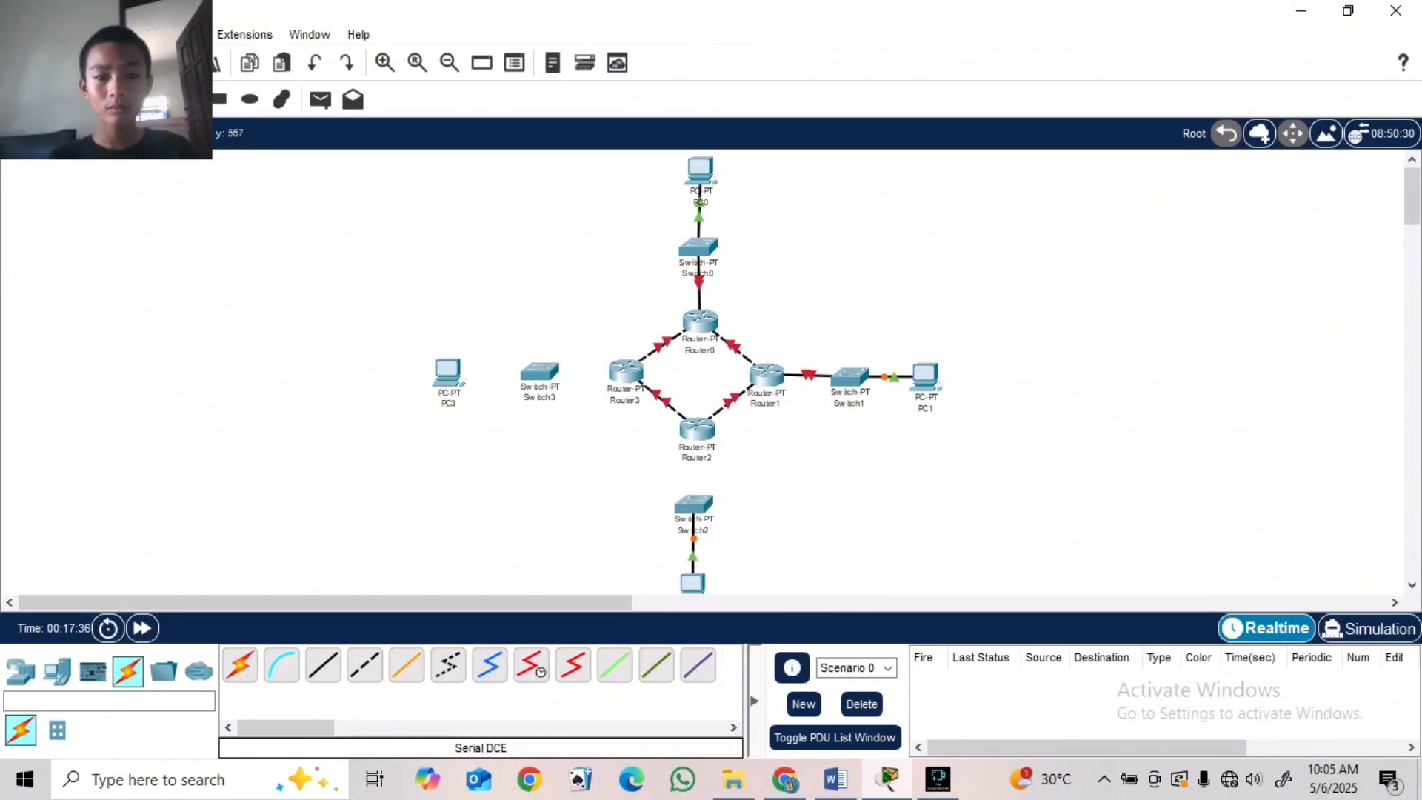
- Connect Switch2 FastEthernet2/1 to Router2 FastEthernet6/0 with a copper straight-through cable
click(323, 664)
click(692, 511)
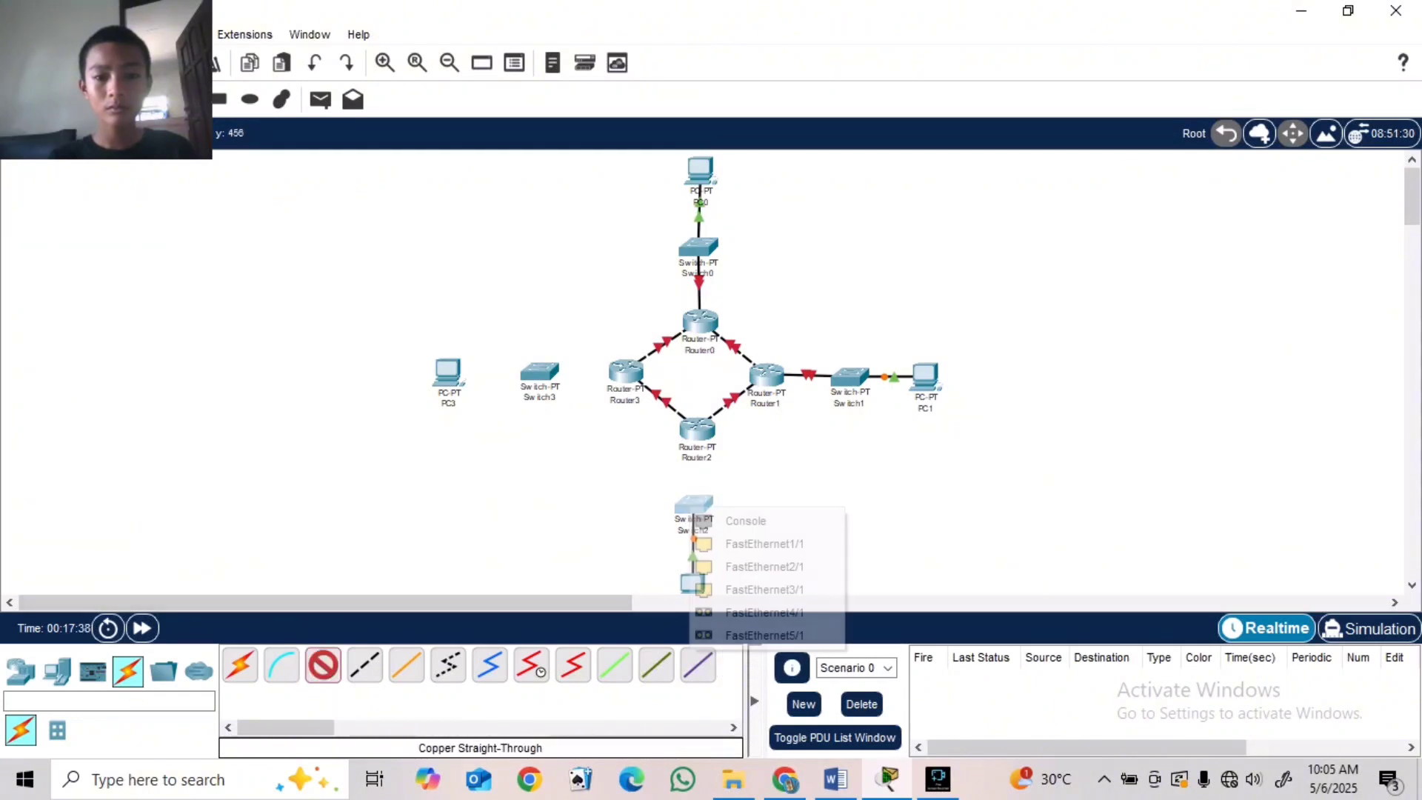
click(763, 566)
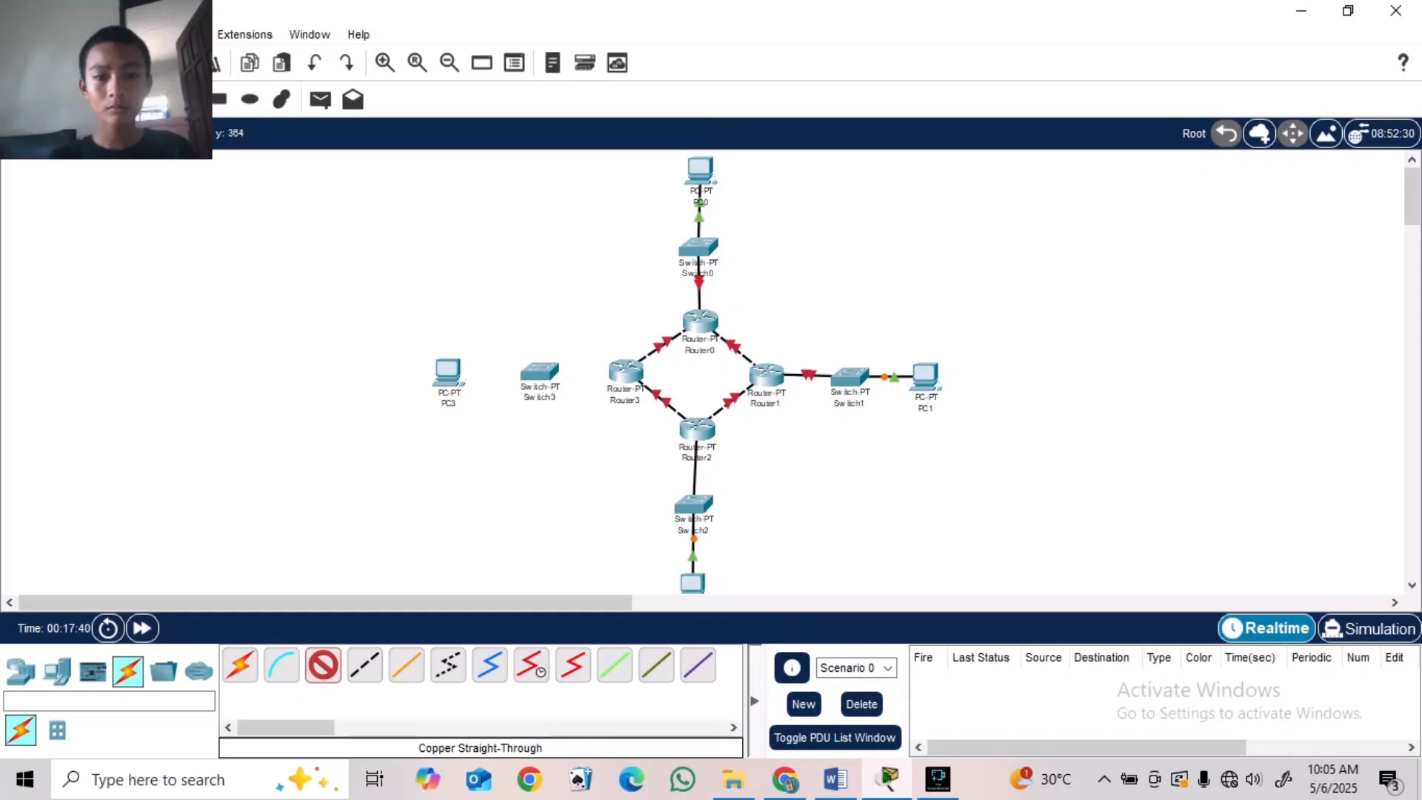
click(697, 430)
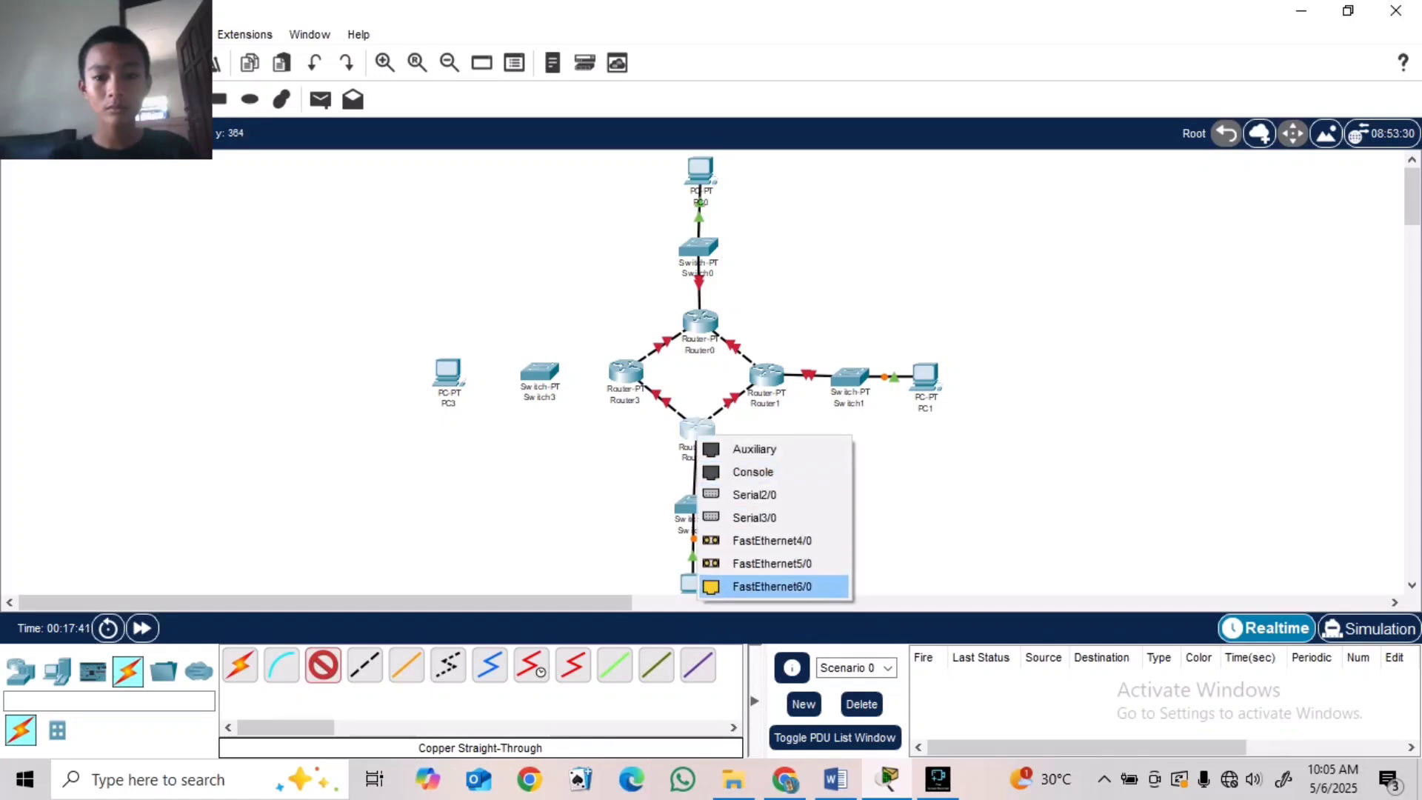
click(770, 586)
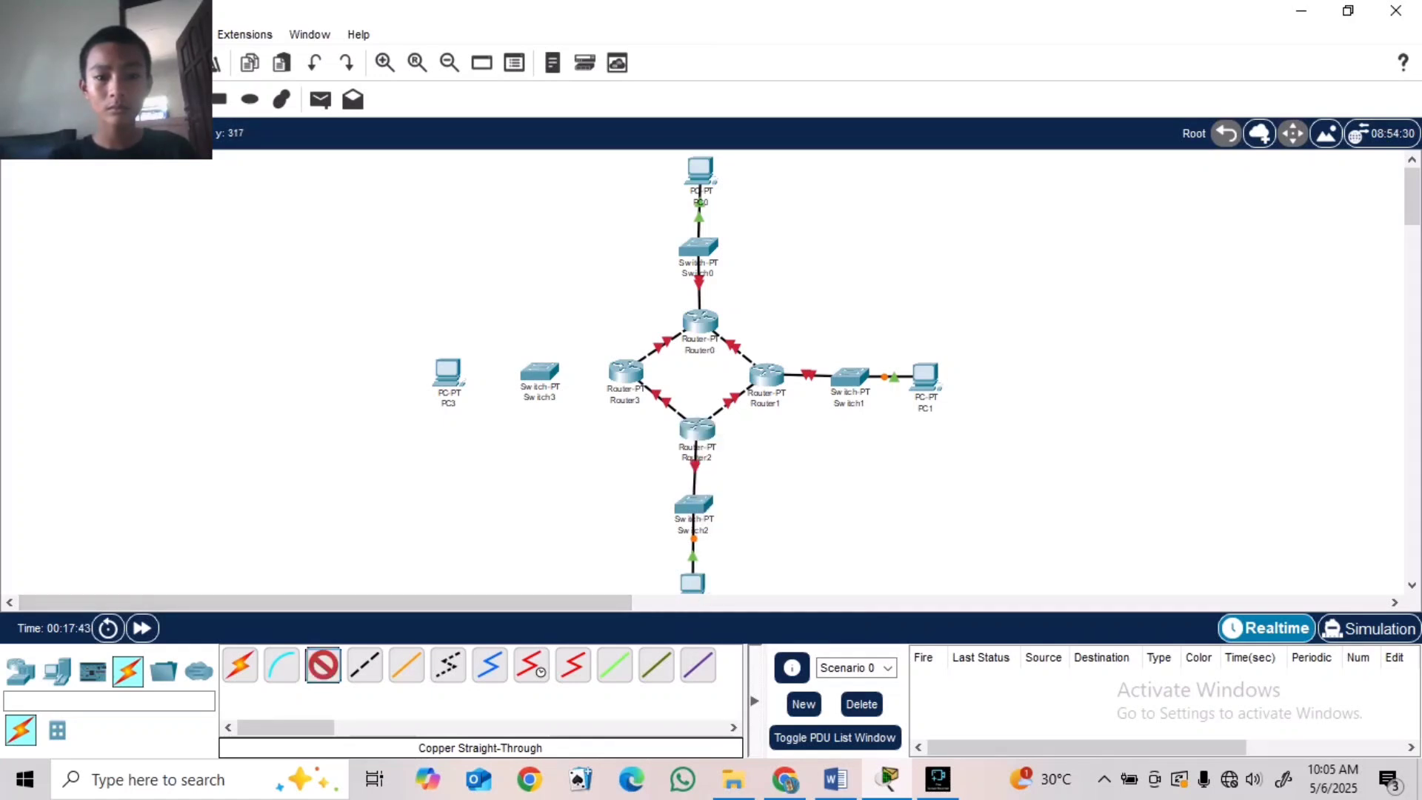
- Connect PC3 FastEthernet0 to Switch3 FastEthernet0/1 with a copper straight-through cable
click(448, 373)
click(517, 457)
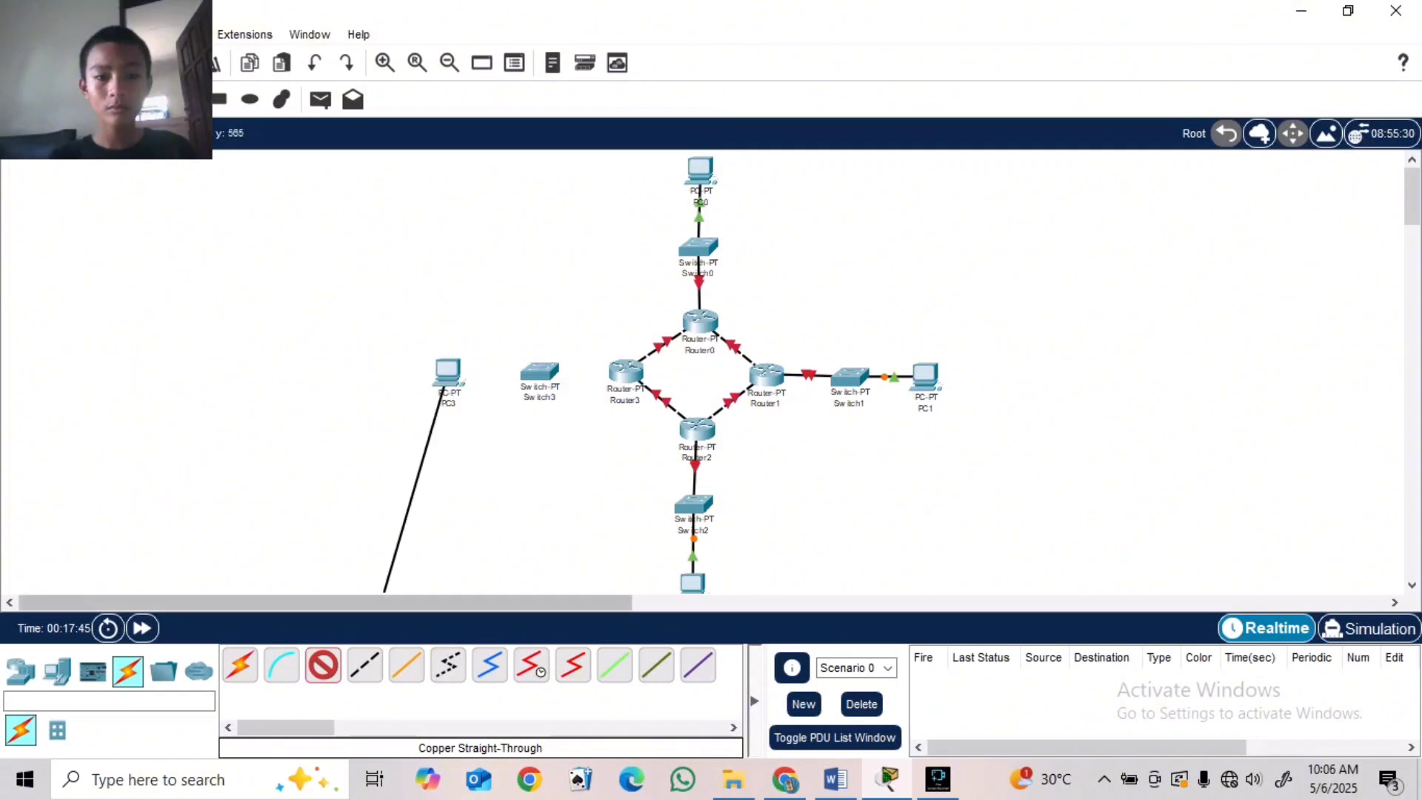
click(539, 372)
click(596, 435)
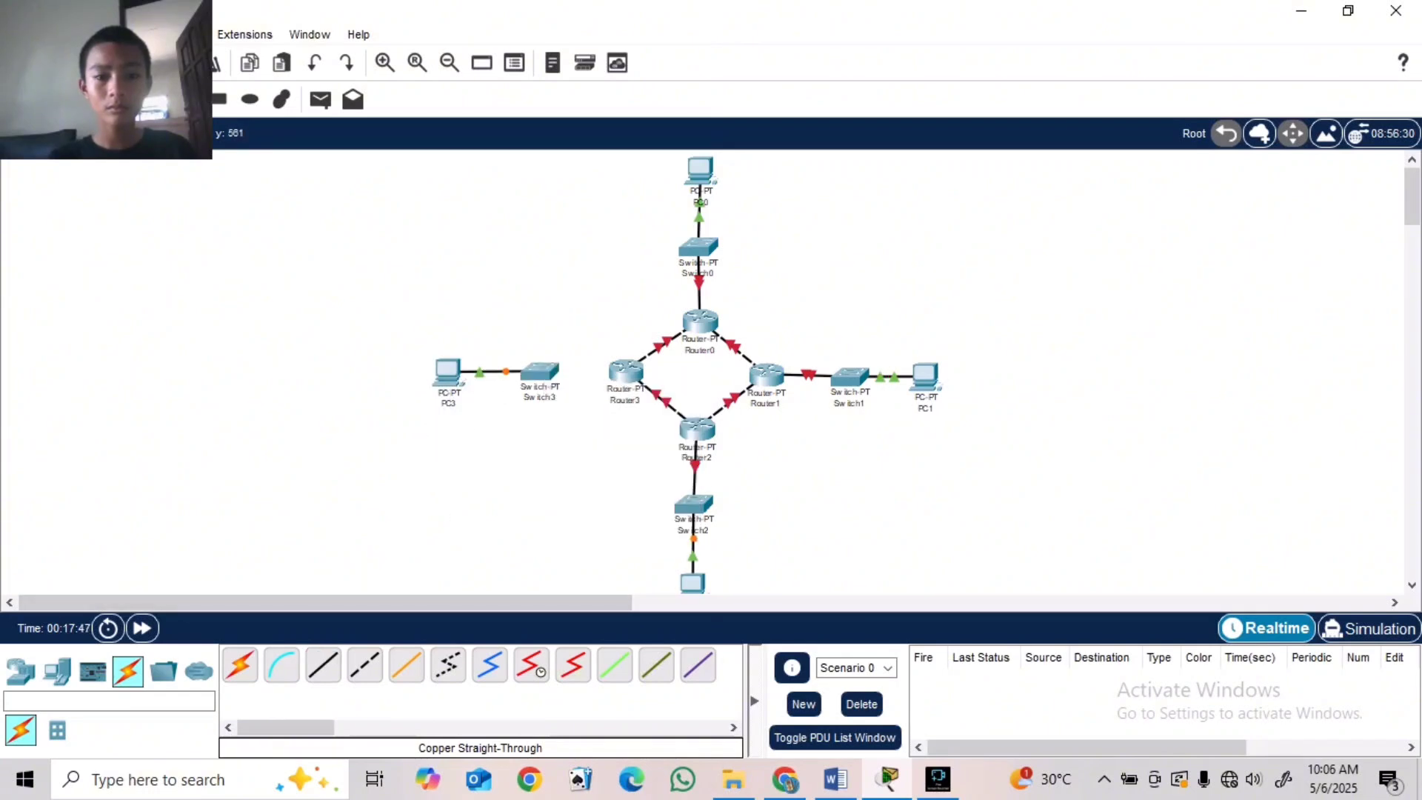
- Connect Switch3 FastEthernet1/1 to Router3 FastEthernet6/0 with a copper straight-through cable
click(323, 664)
click(540, 372)
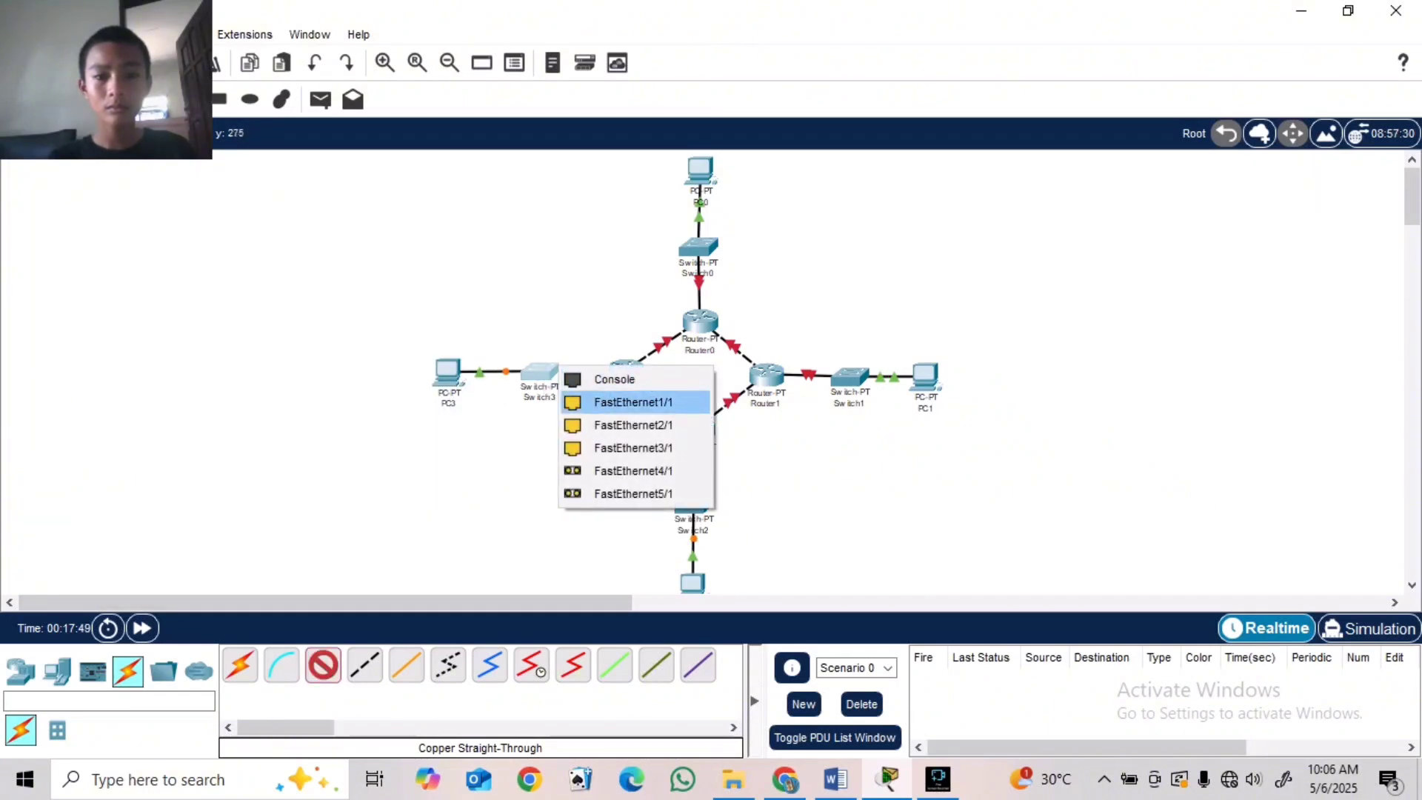
click(633, 401)
click(626, 374)
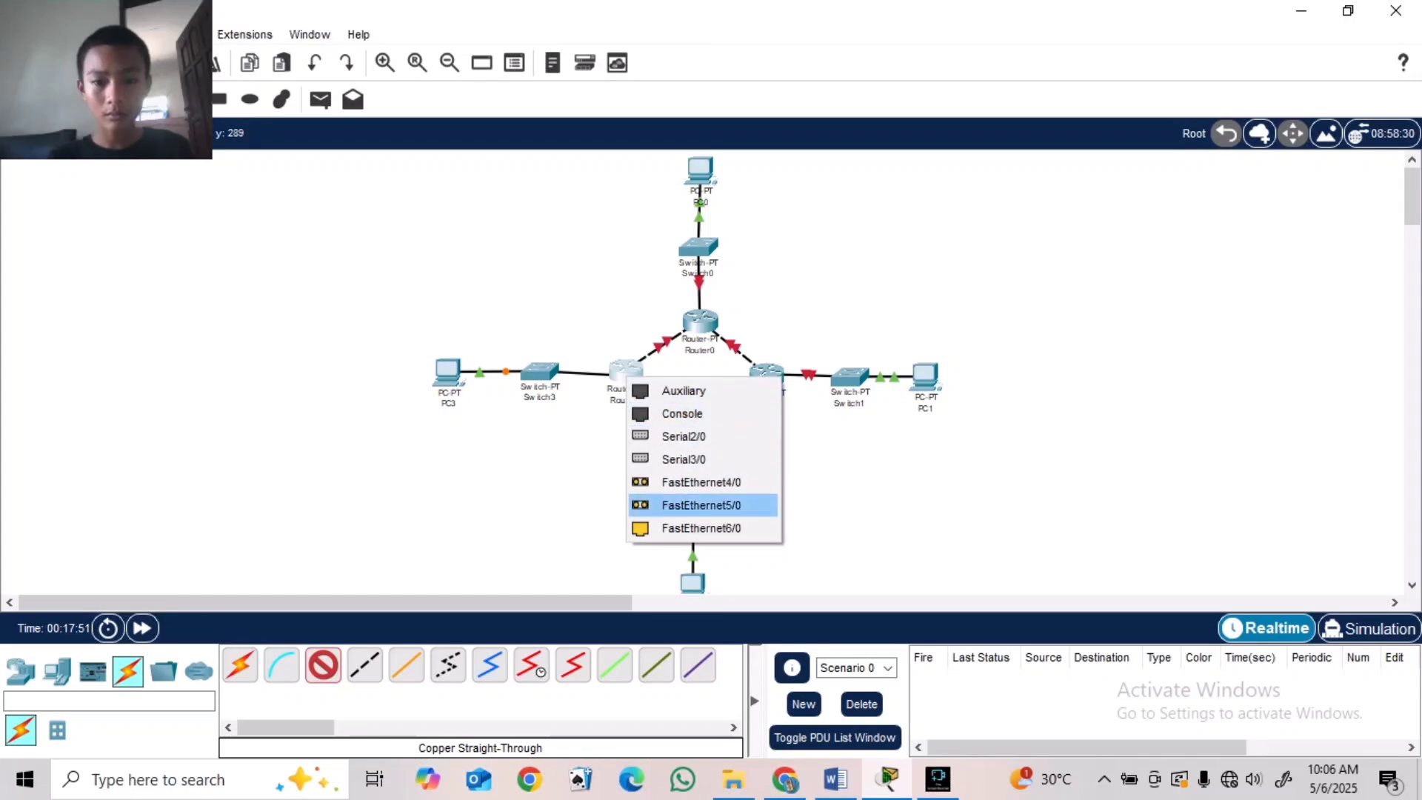
click(701, 529)
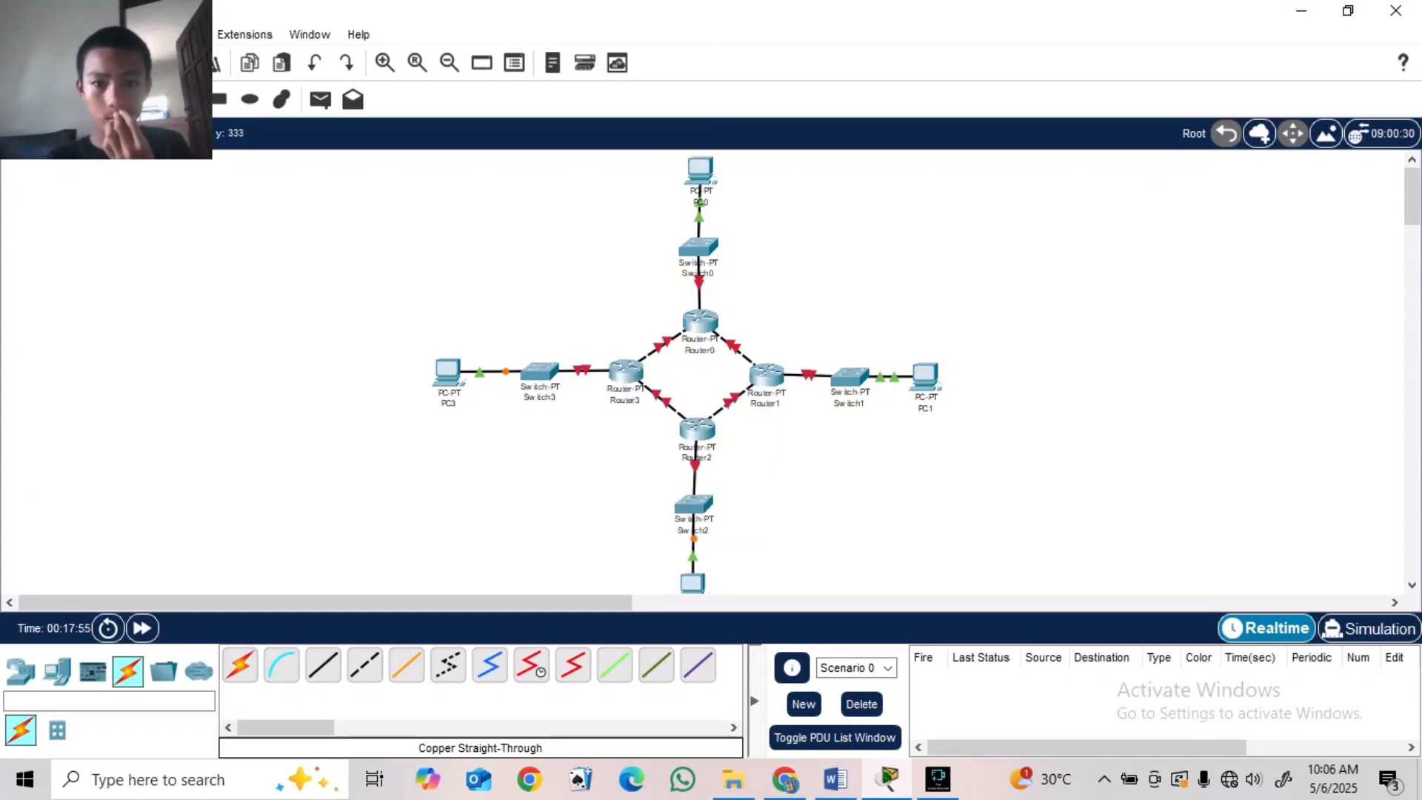
- Configure Router0's FastEthernet0/0 with IPv4 address 192.168.15.1 and mask 255.255.255.0, and switch the port on
click(700, 322)
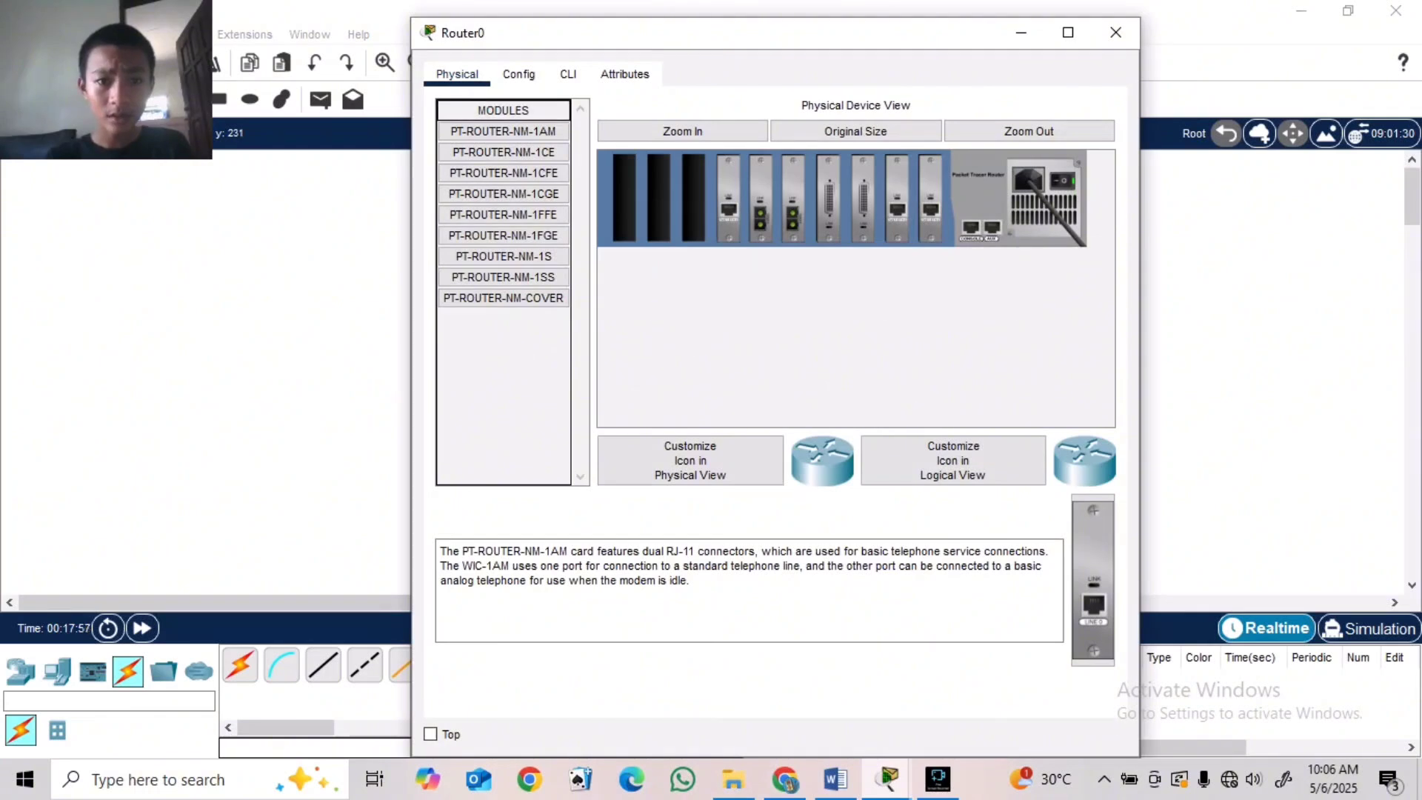
click(518, 74)
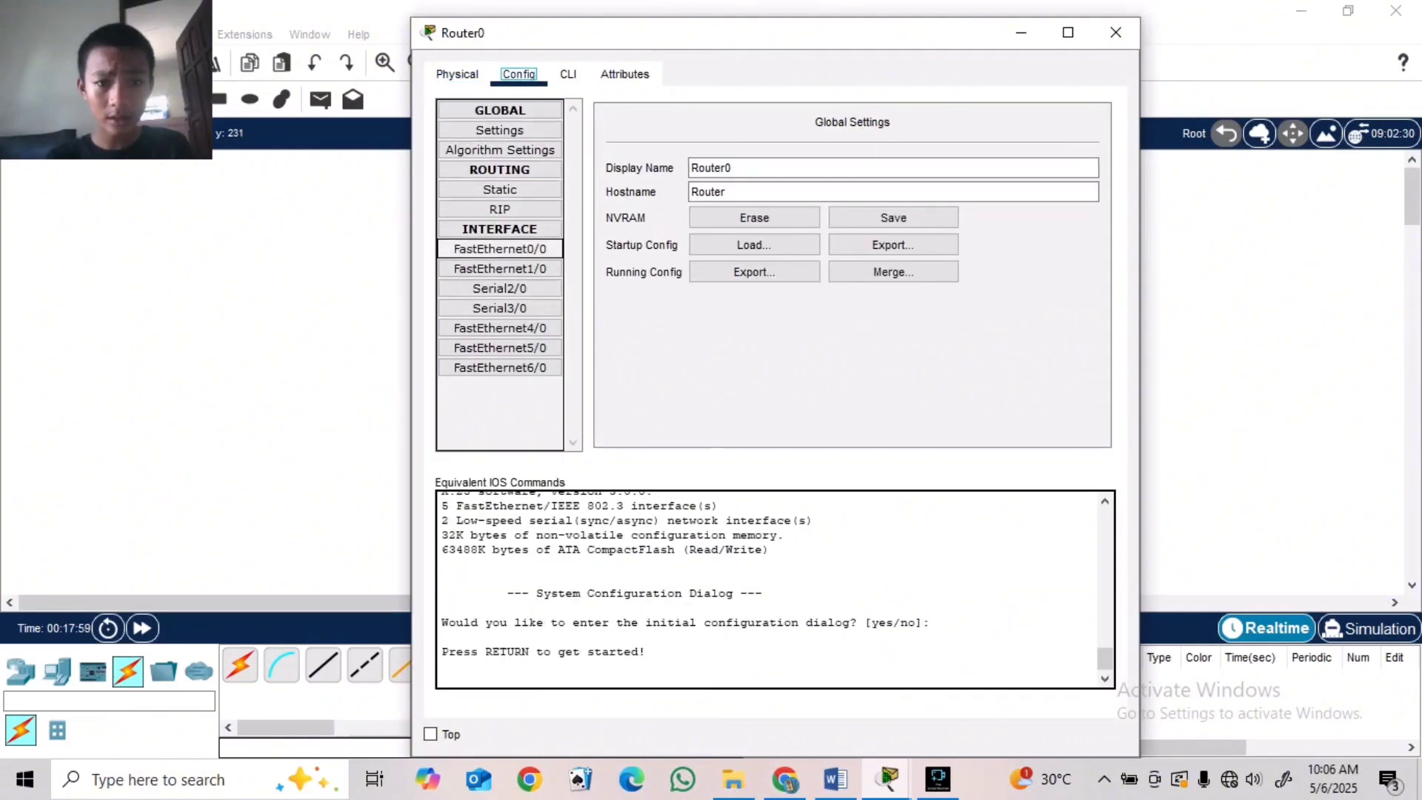
click(500, 250)
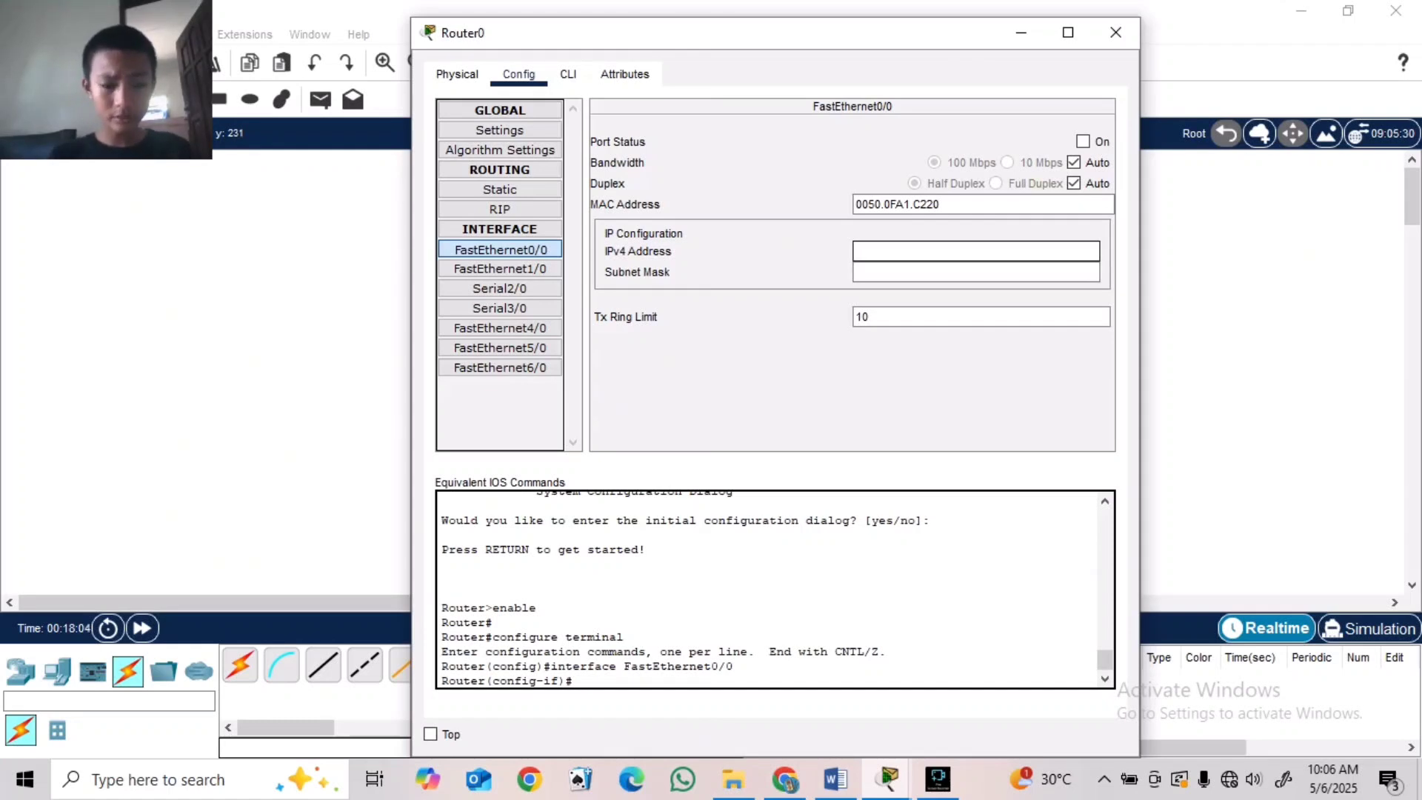
text(192.1)
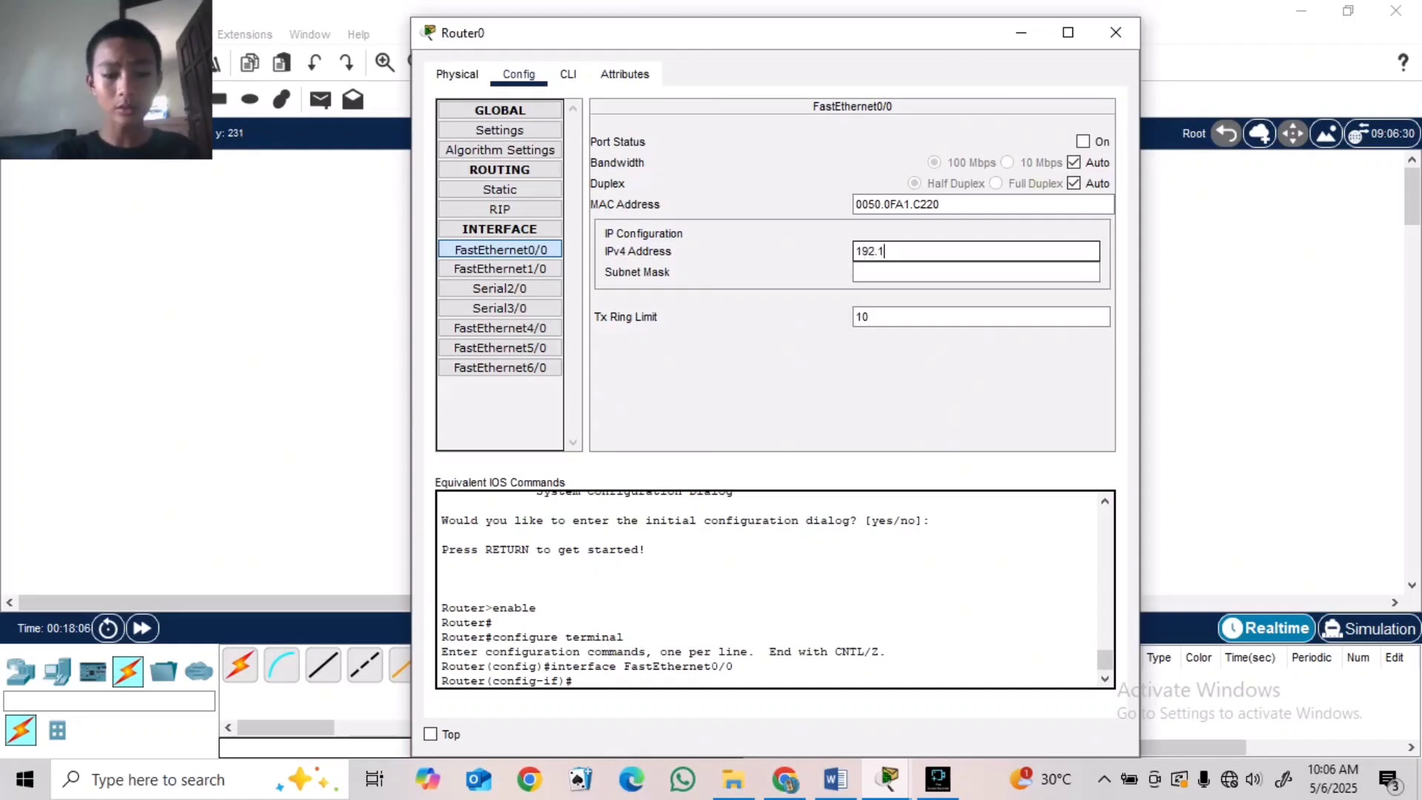
text(68.)
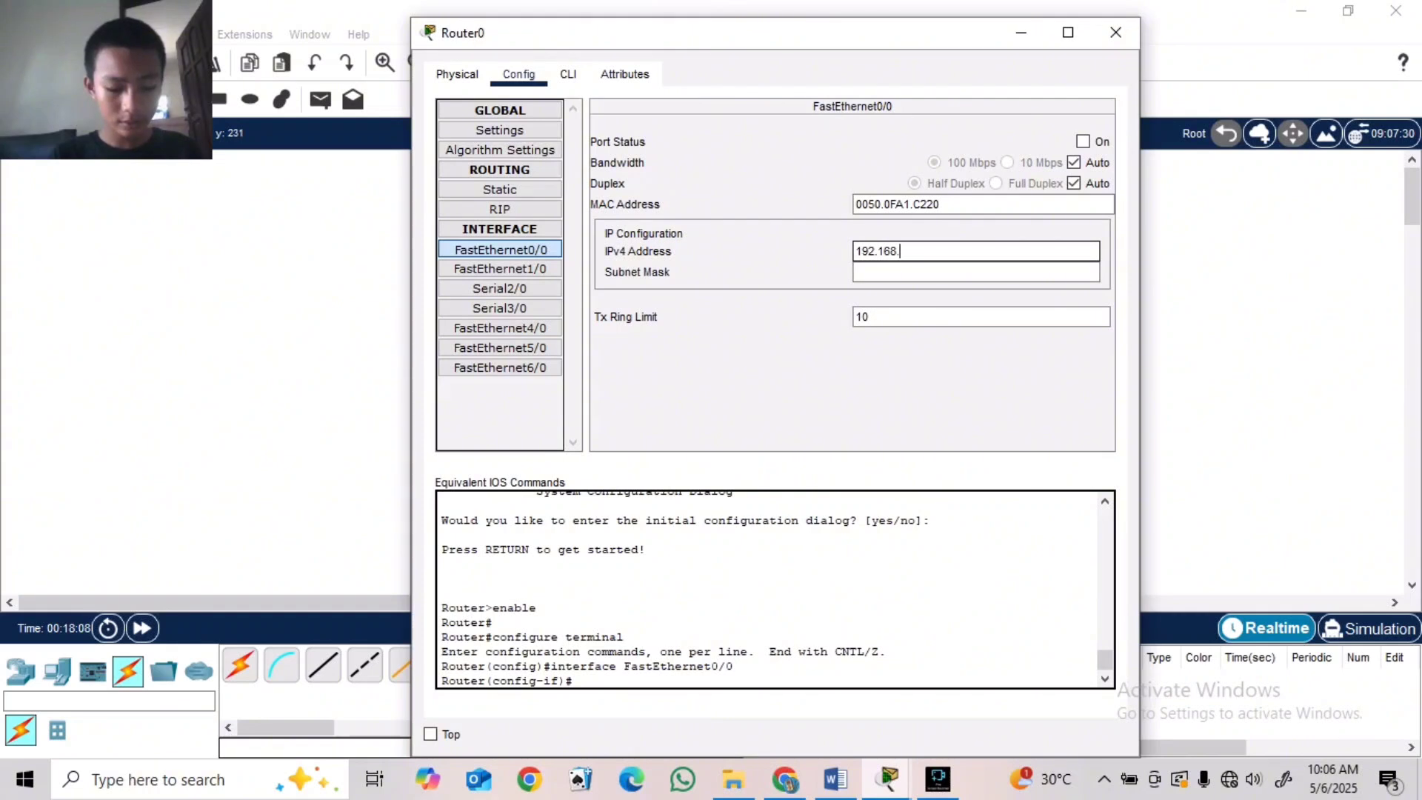
text(15)
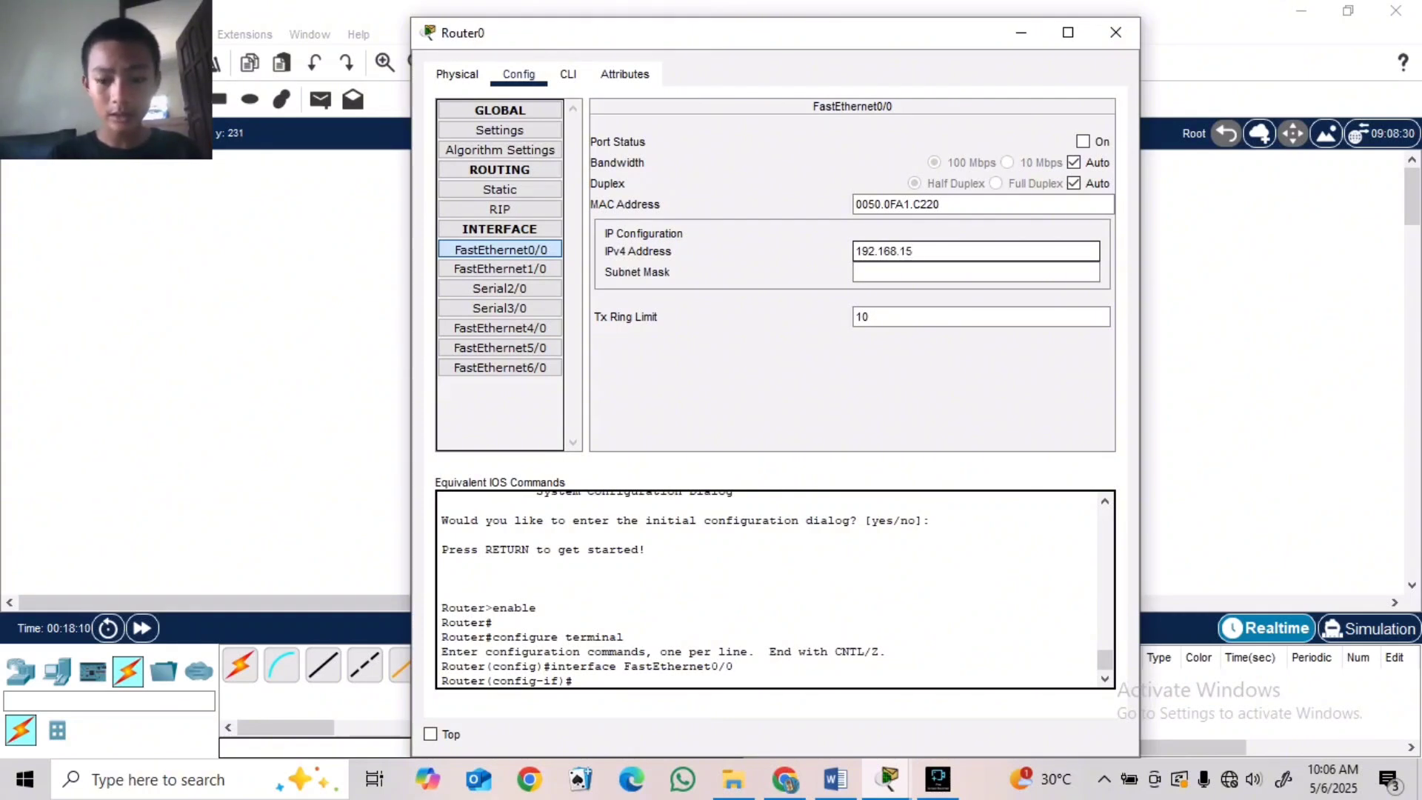
text(.1)
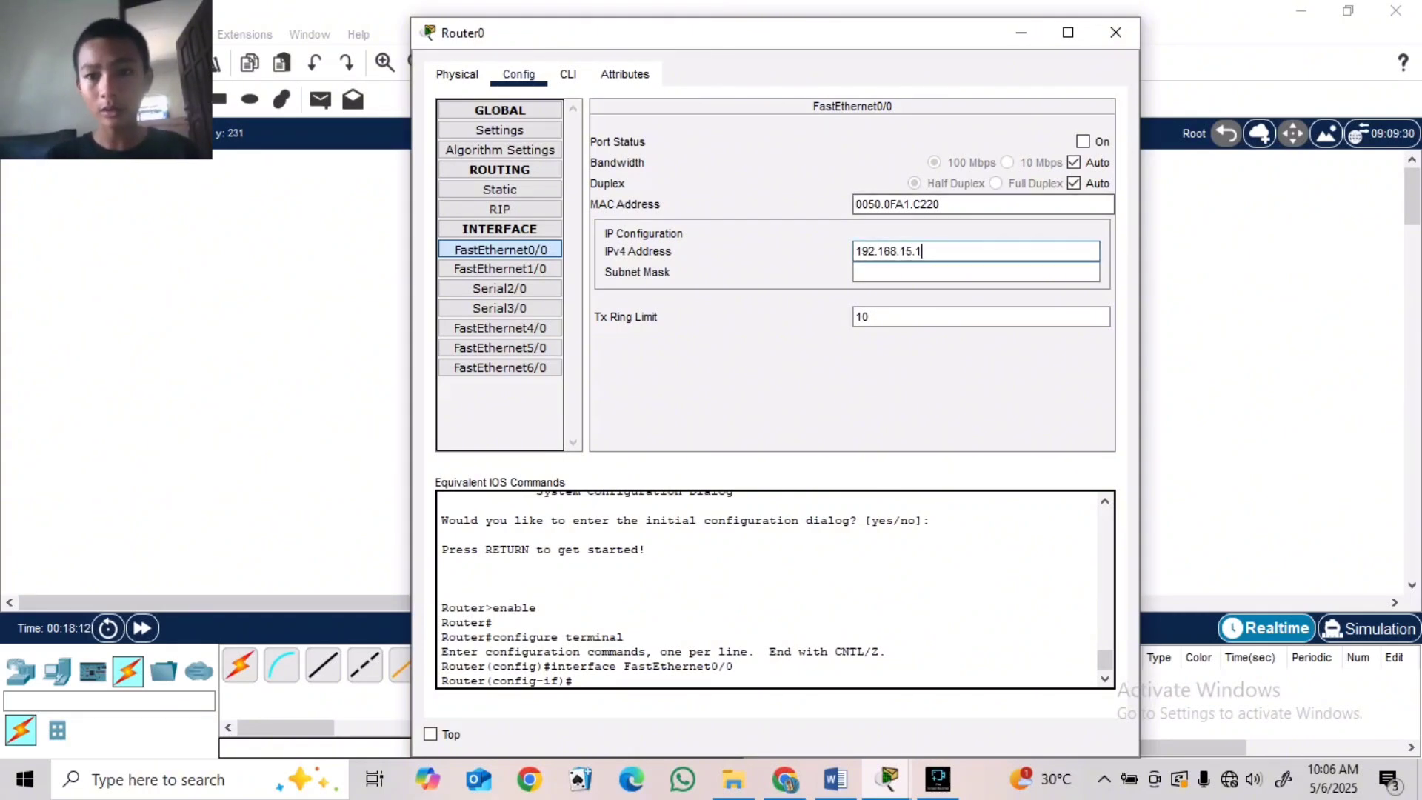
click(1082, 141)
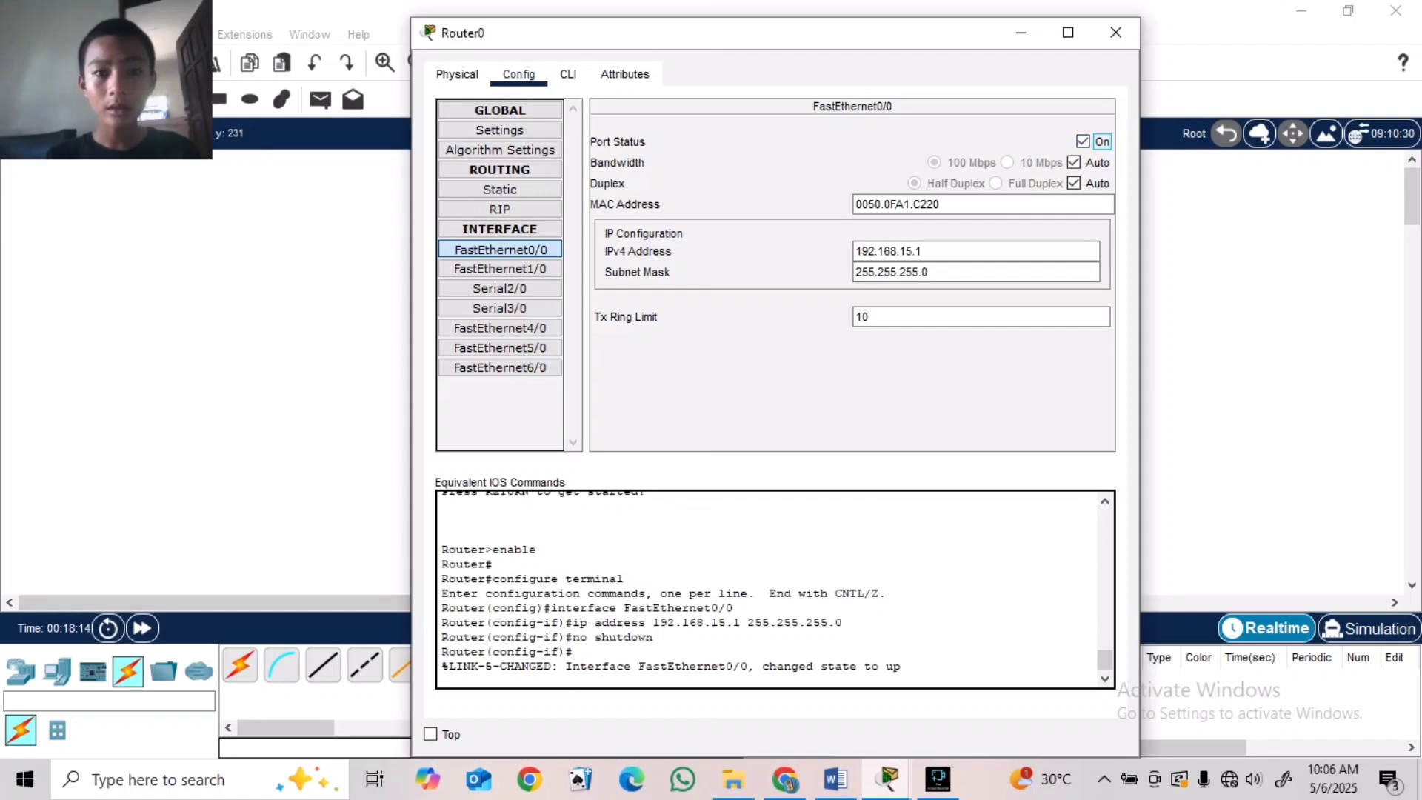
- Configure Router0's FastEthernet1/0 with IPv4 address 192.168.25.1 and mask 255.255.255.0, and switch the port on
click(500, 269)
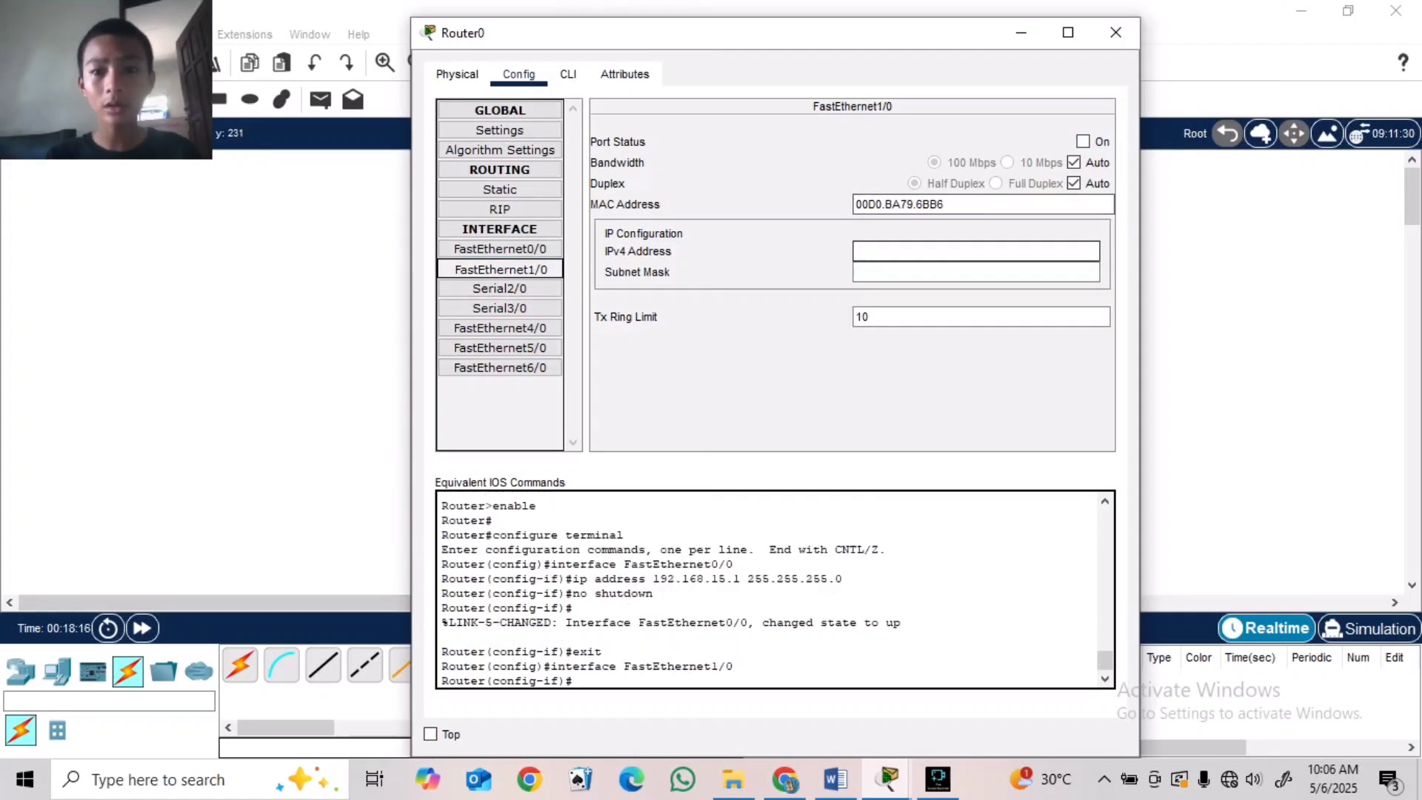
click(976, 251)
text(19)
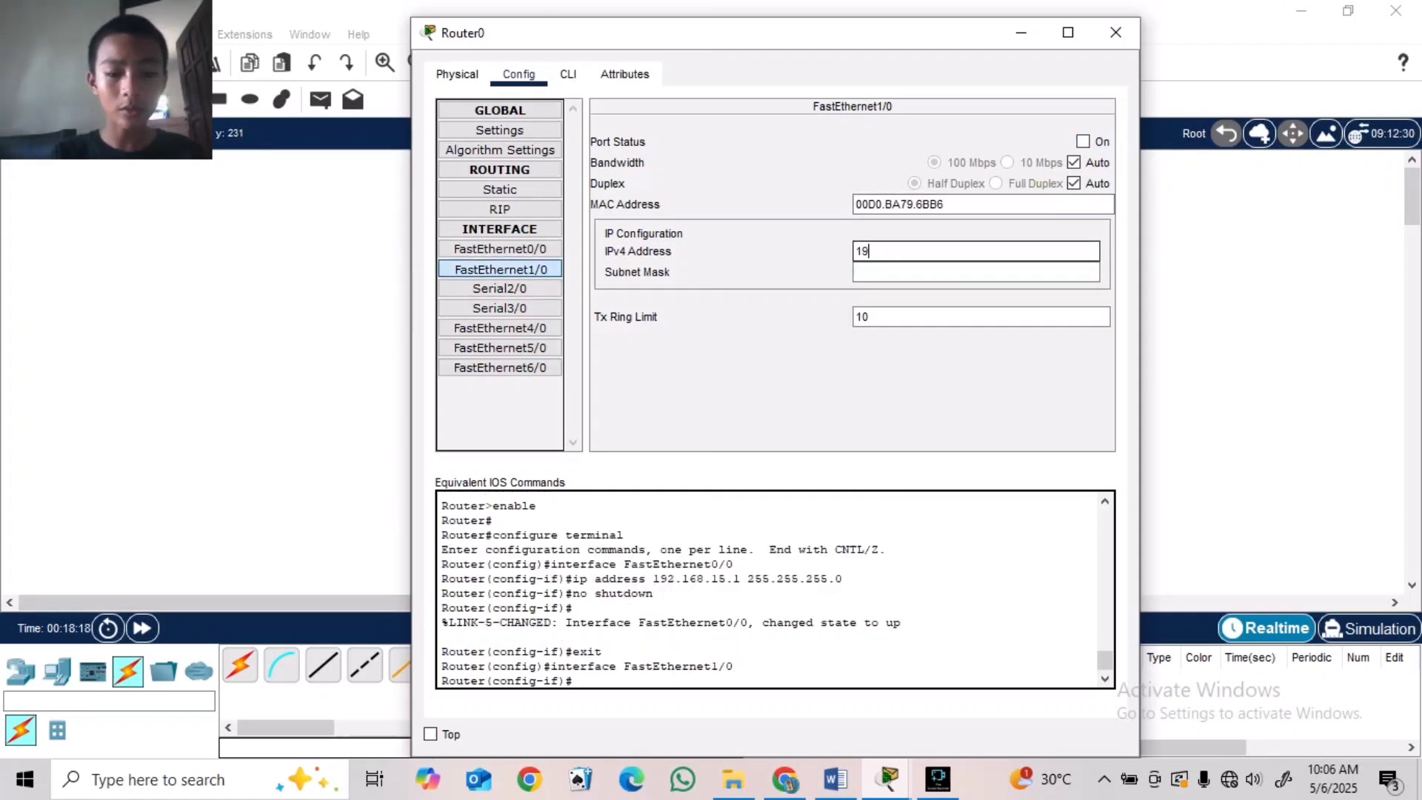
text(2.1)
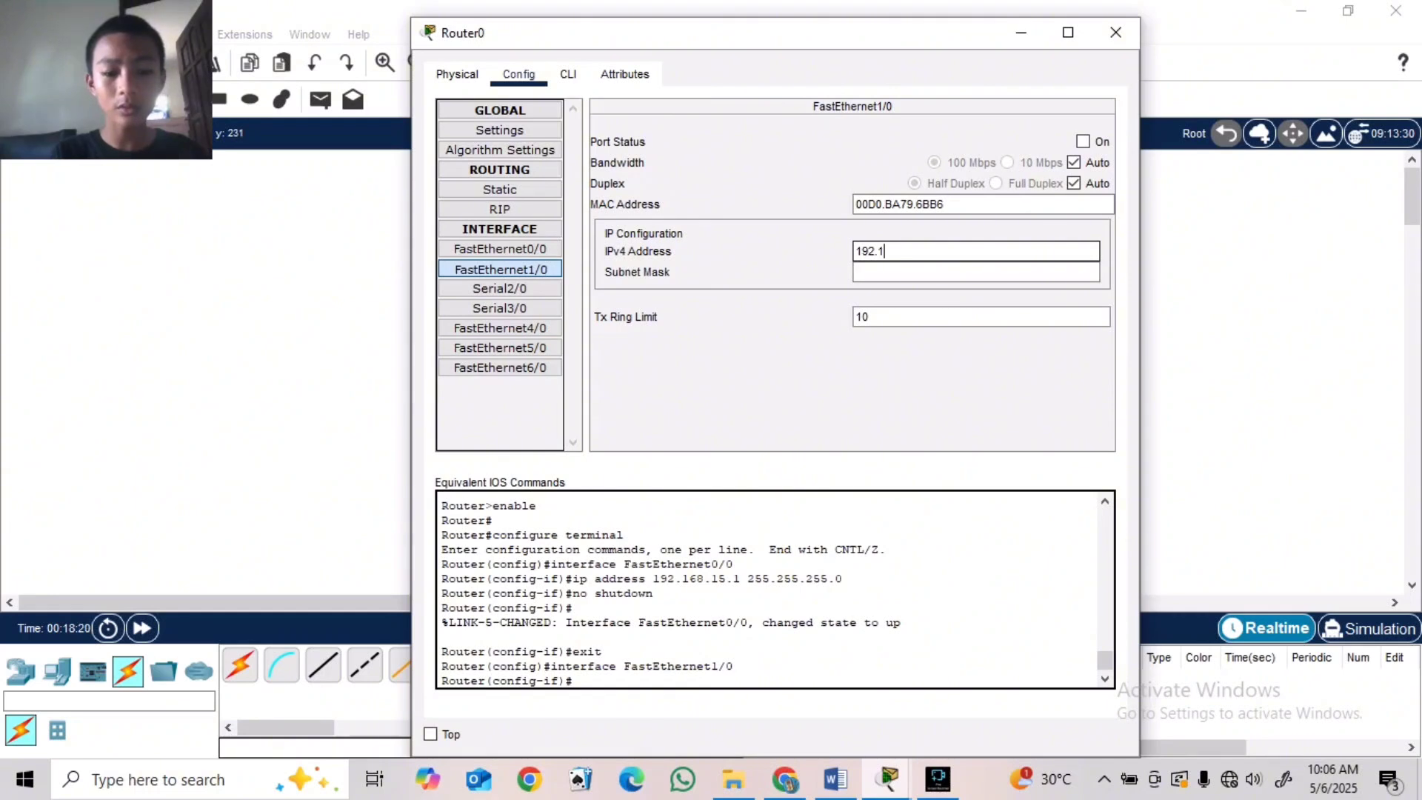
text(68.)
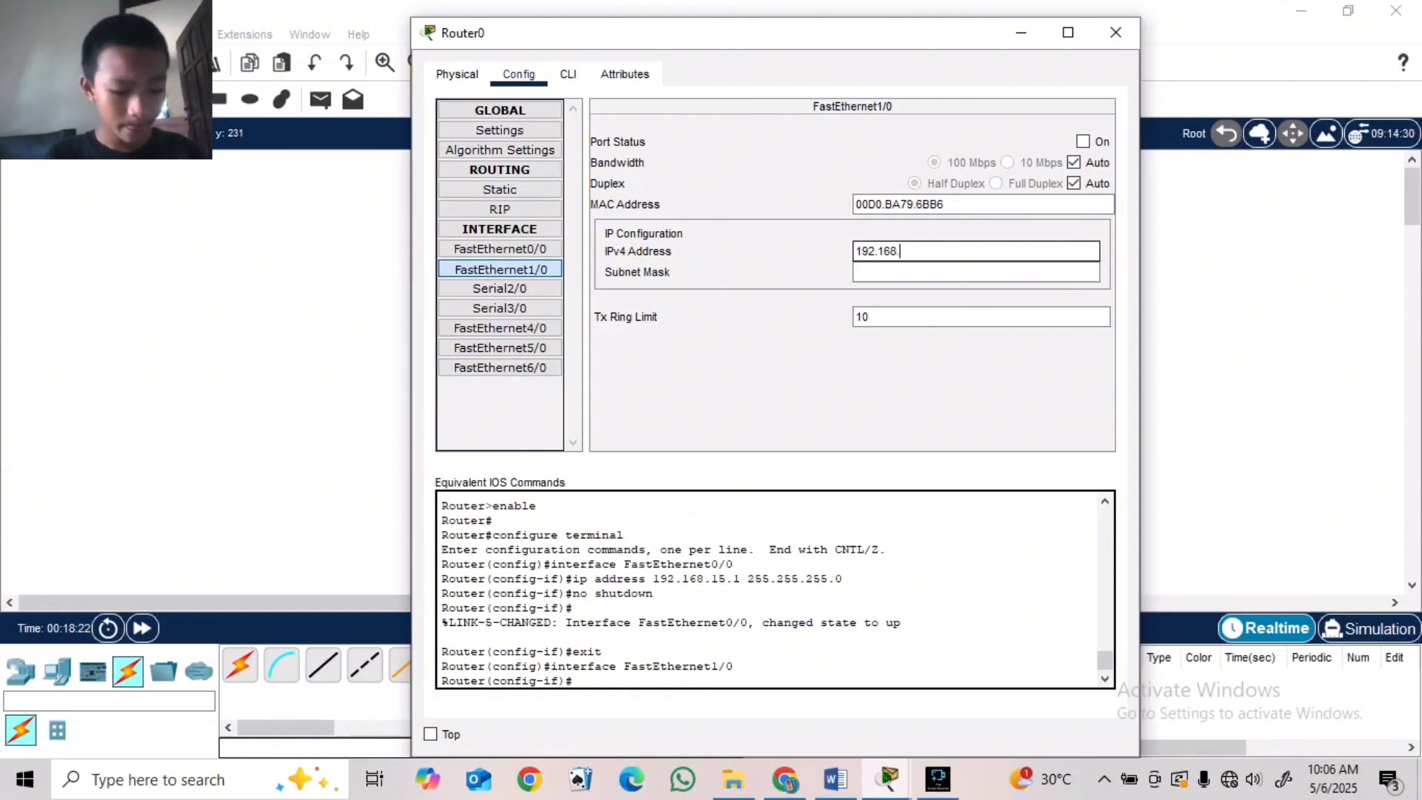
text(25)
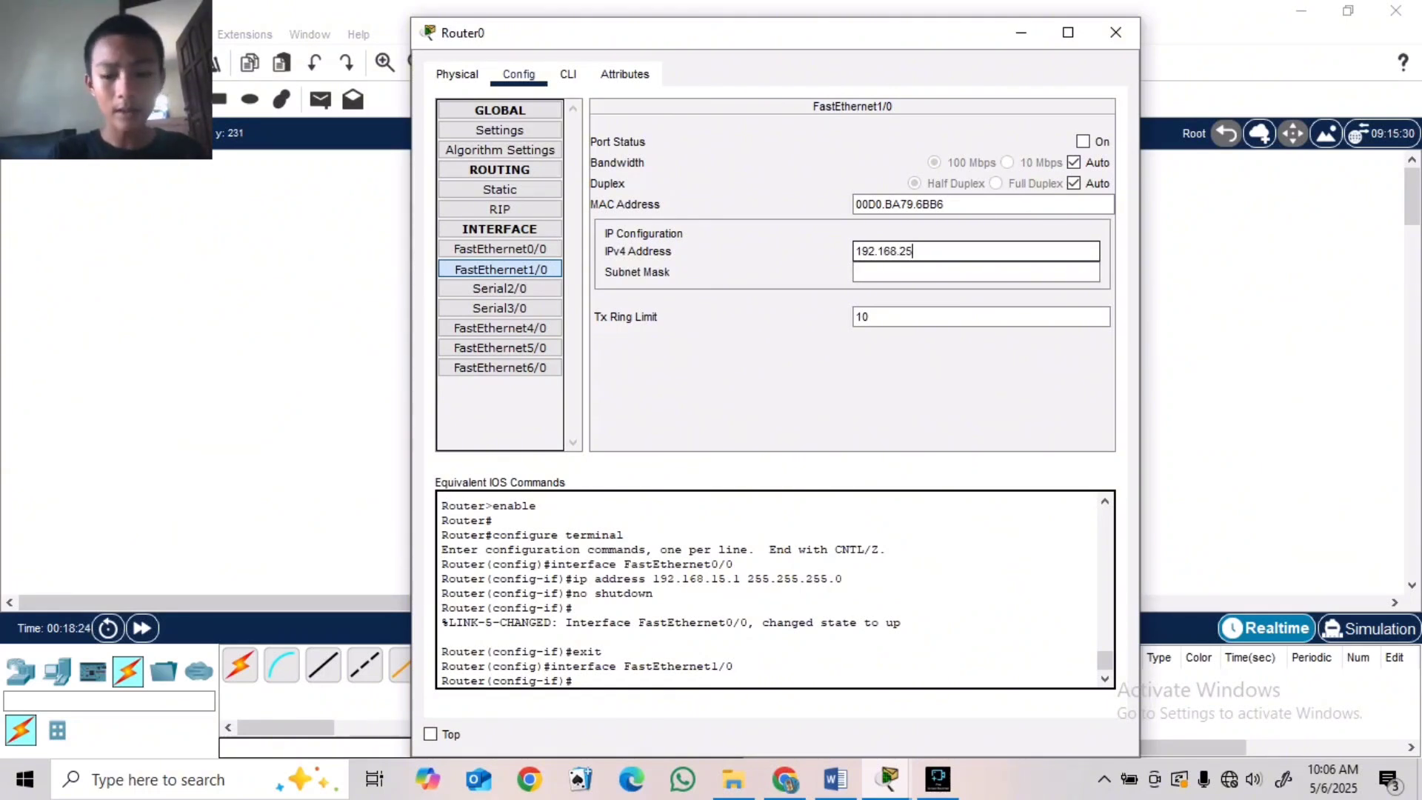
text(.1)
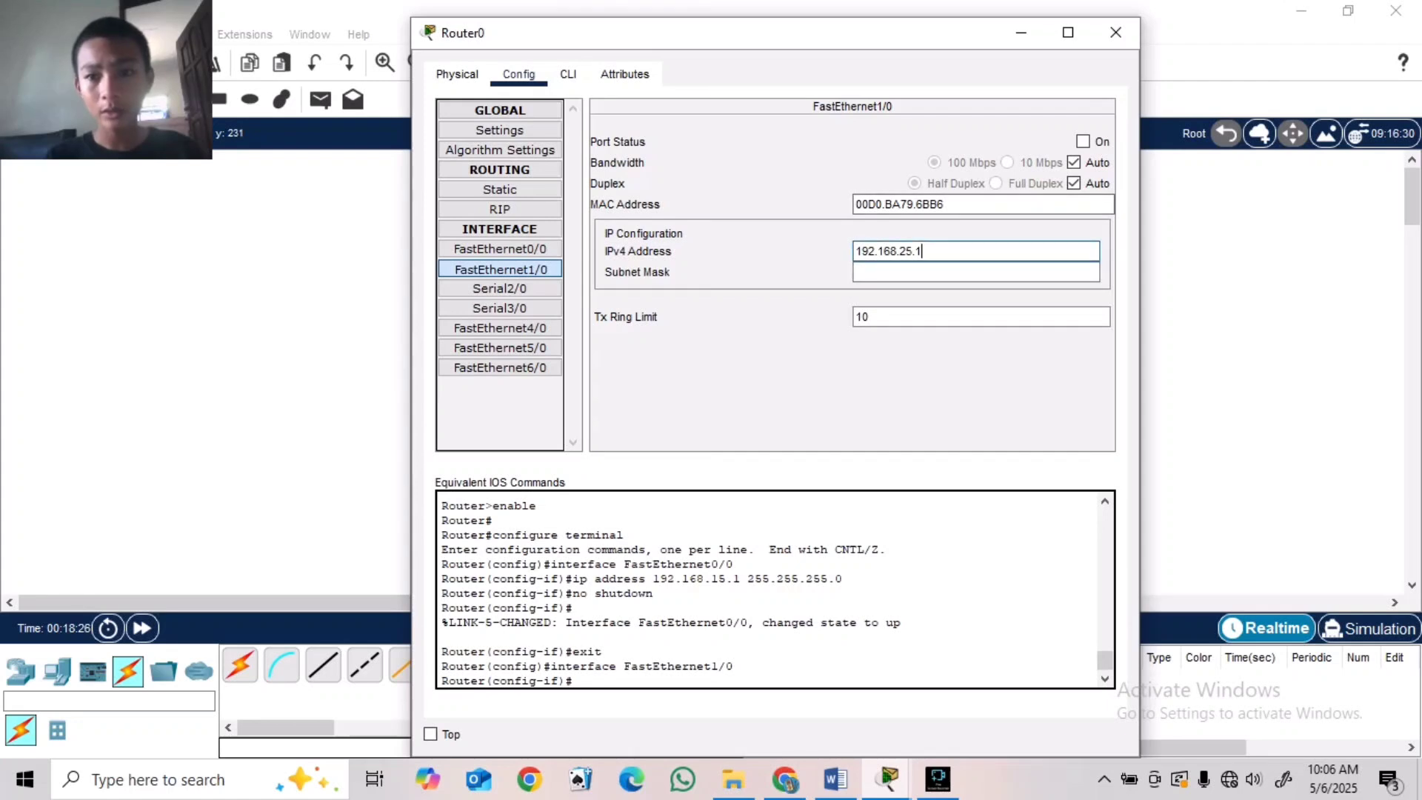
click(1083, 142)
- Configure Router0's FastEthernet6/0 with IPv4 address 192.168.35.1 and mask 255.255.255.0, switch the port on, and close the router's settings
click(500, 368)
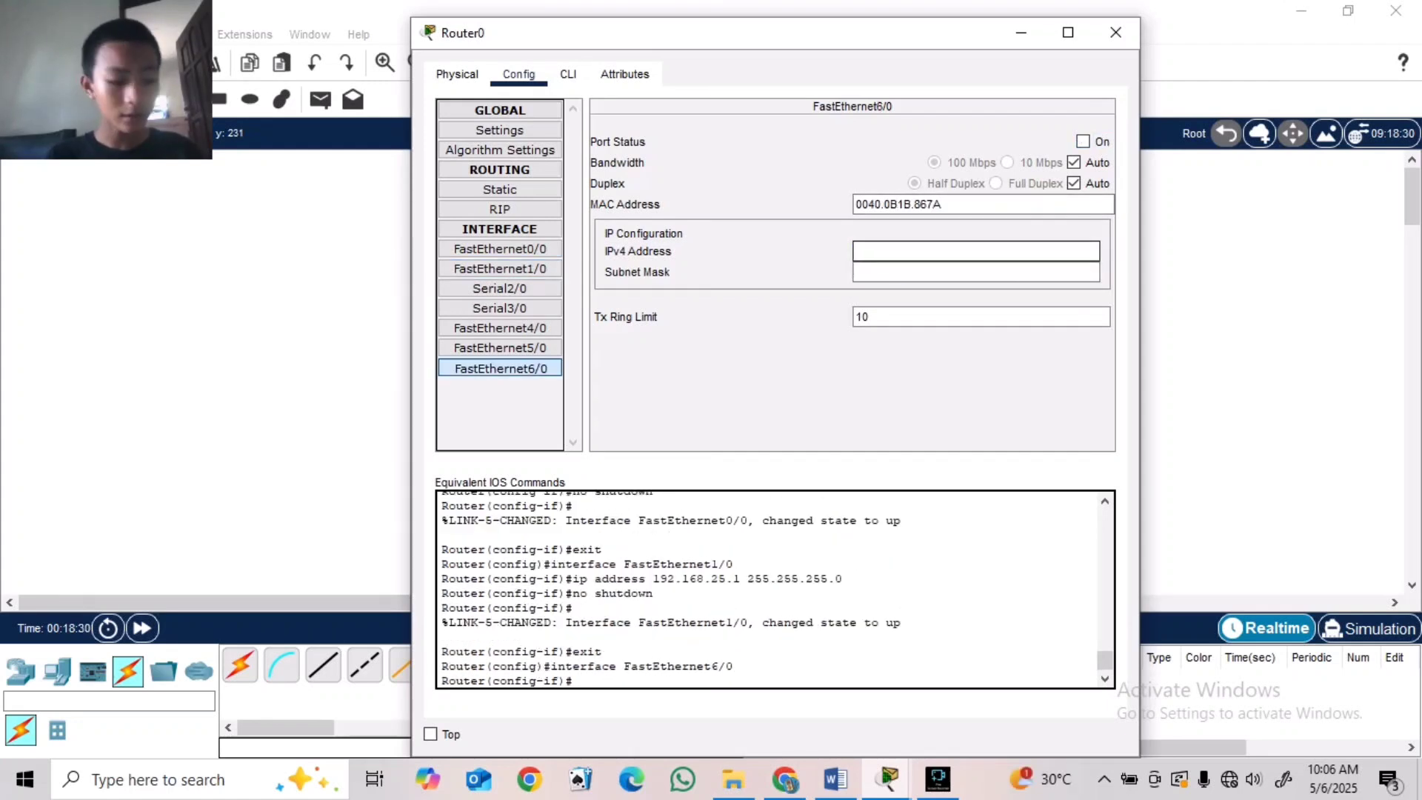
text(19)
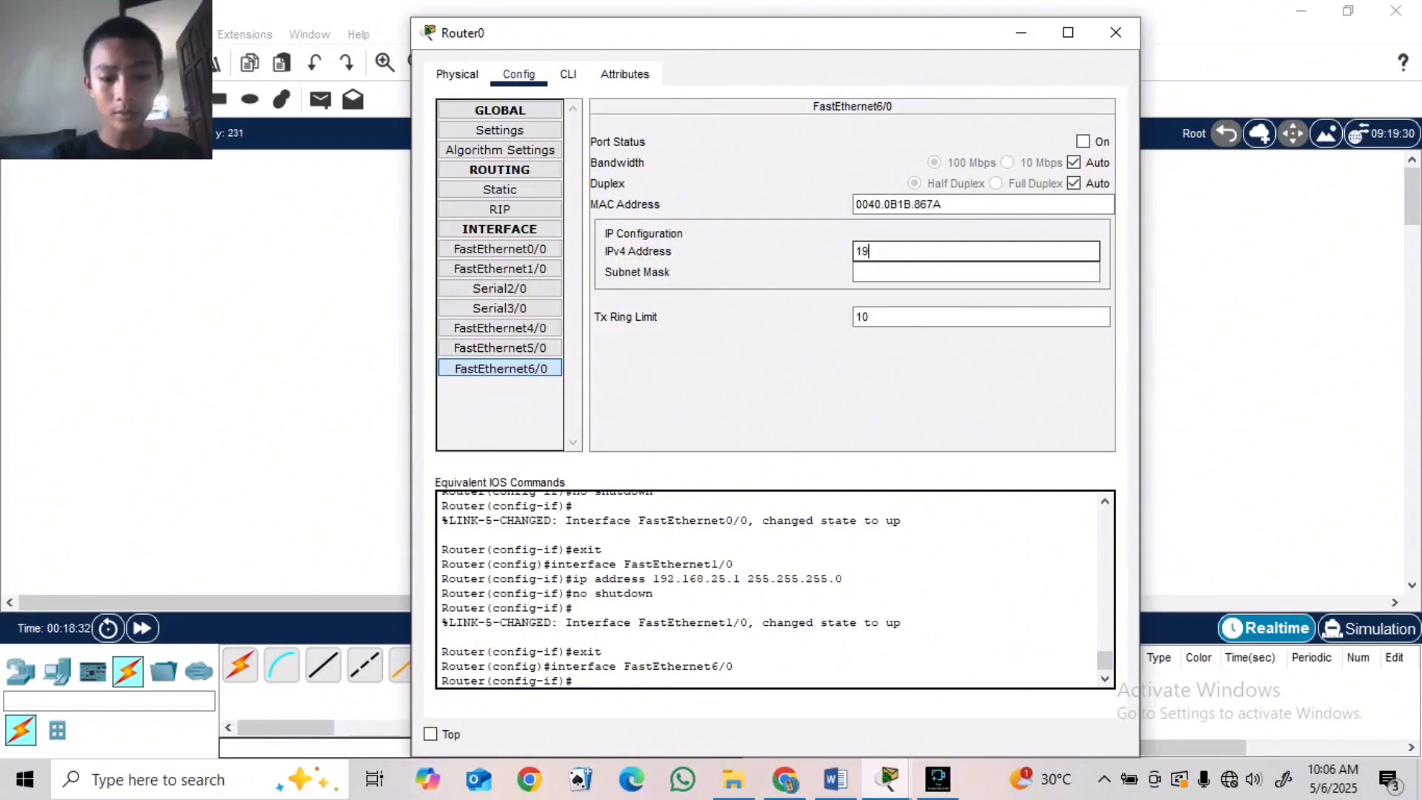
text(2.)
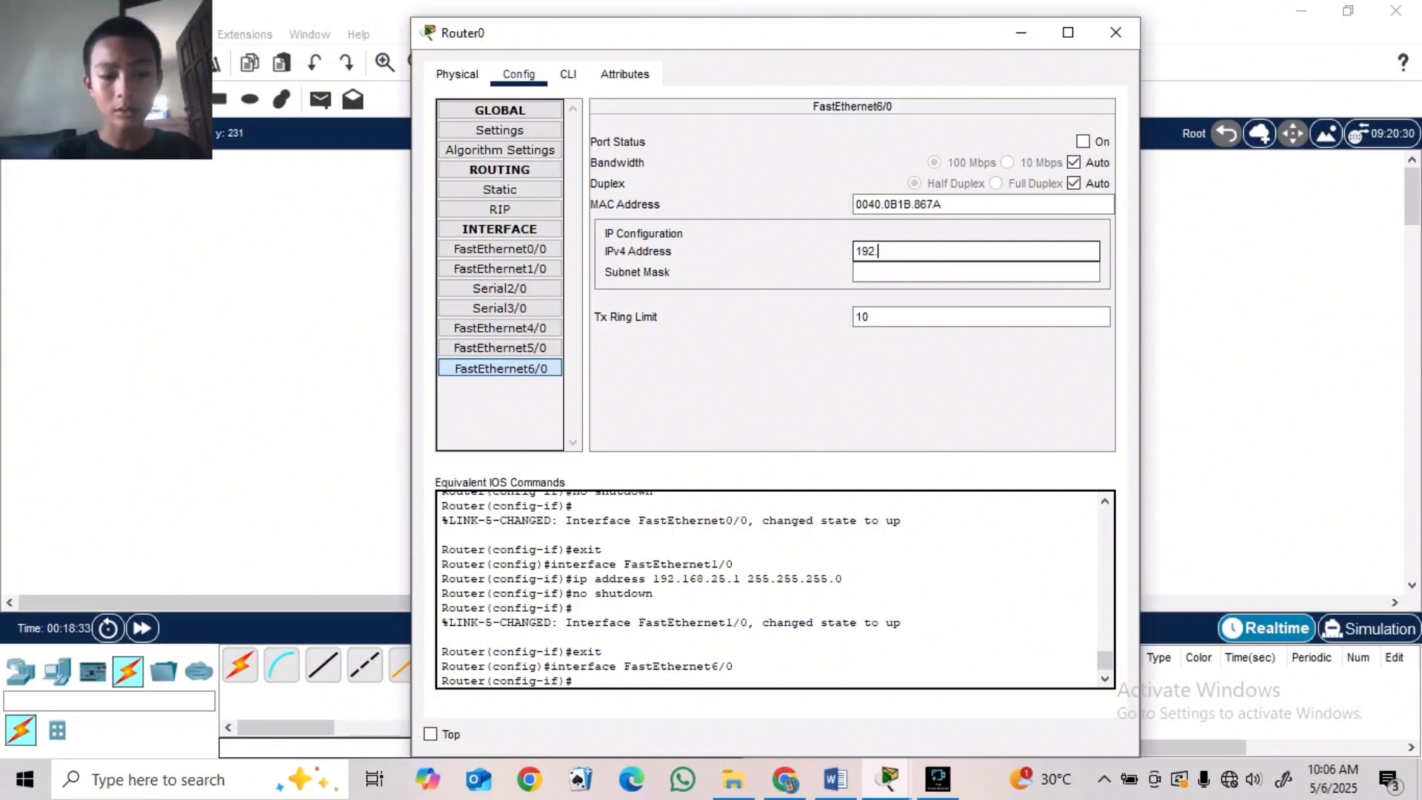
text(168)
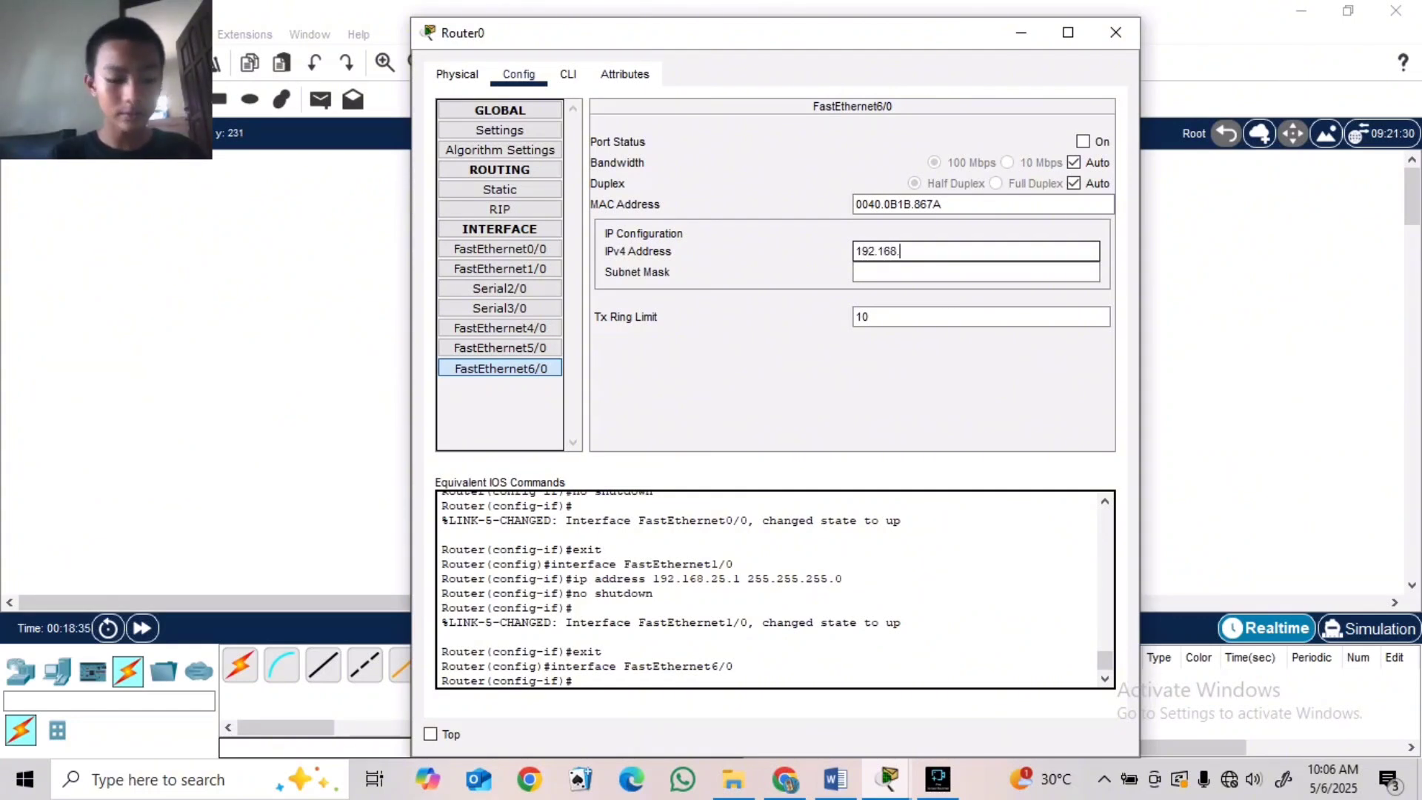
text(.35.1)
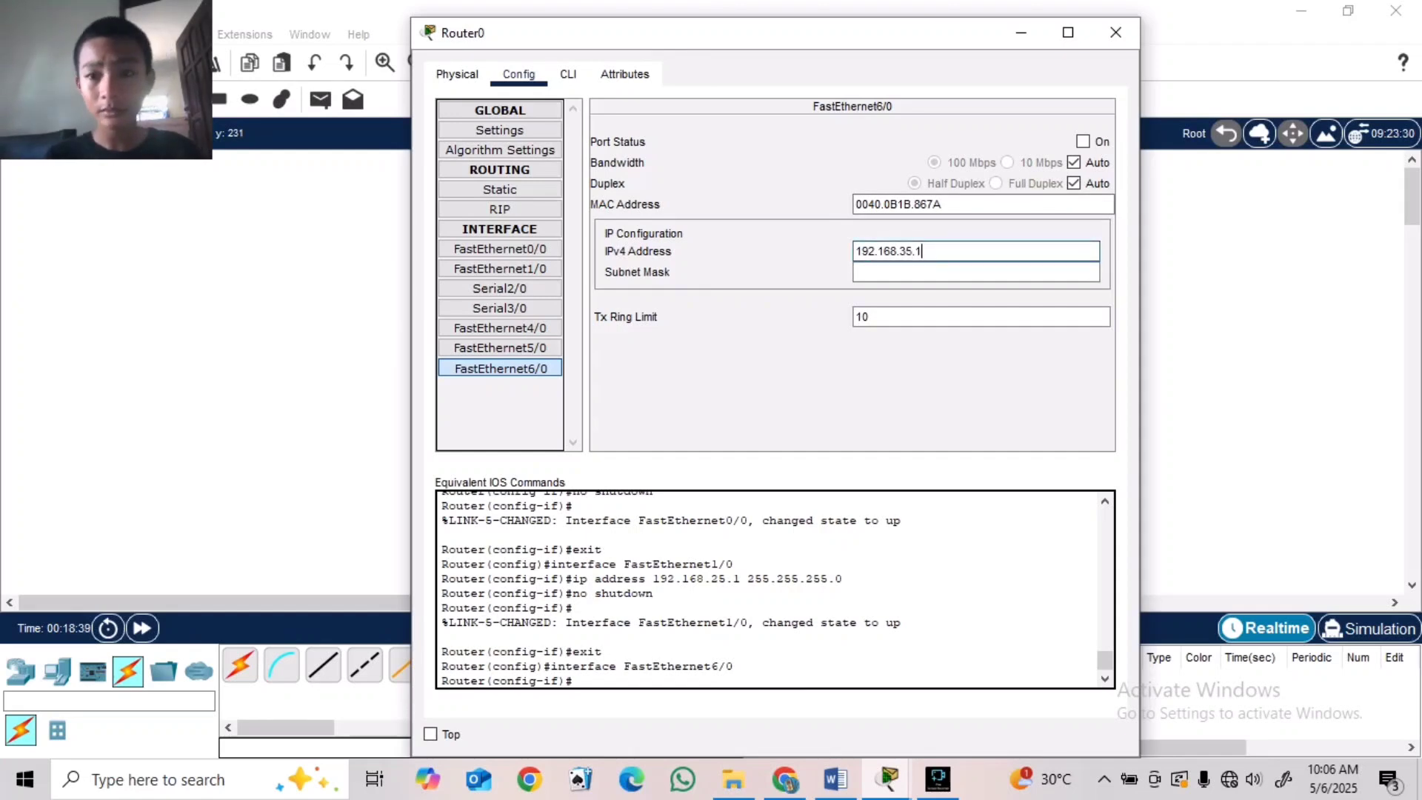
click(970, 272)
click(1083, 140)
click(1115, 32)
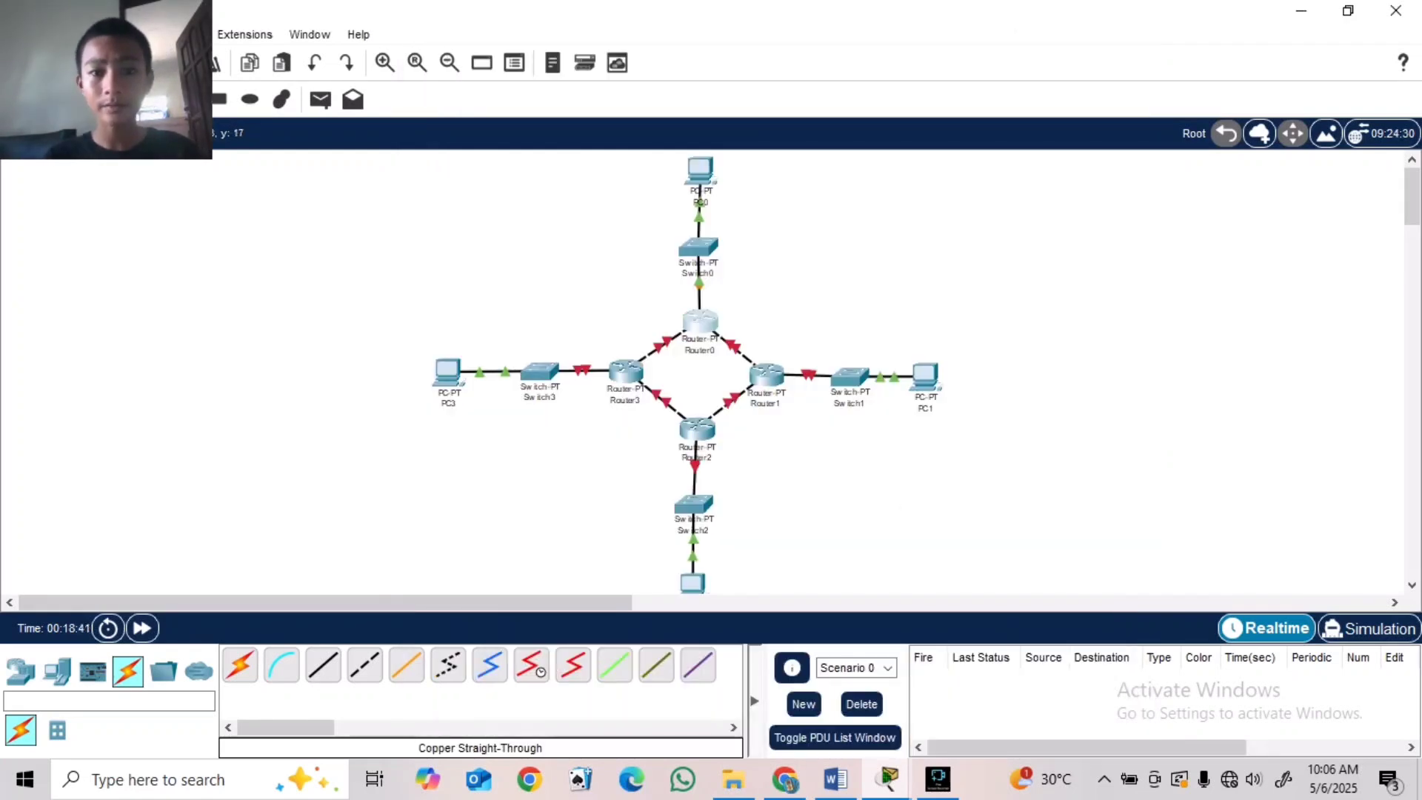
click(699, 317)
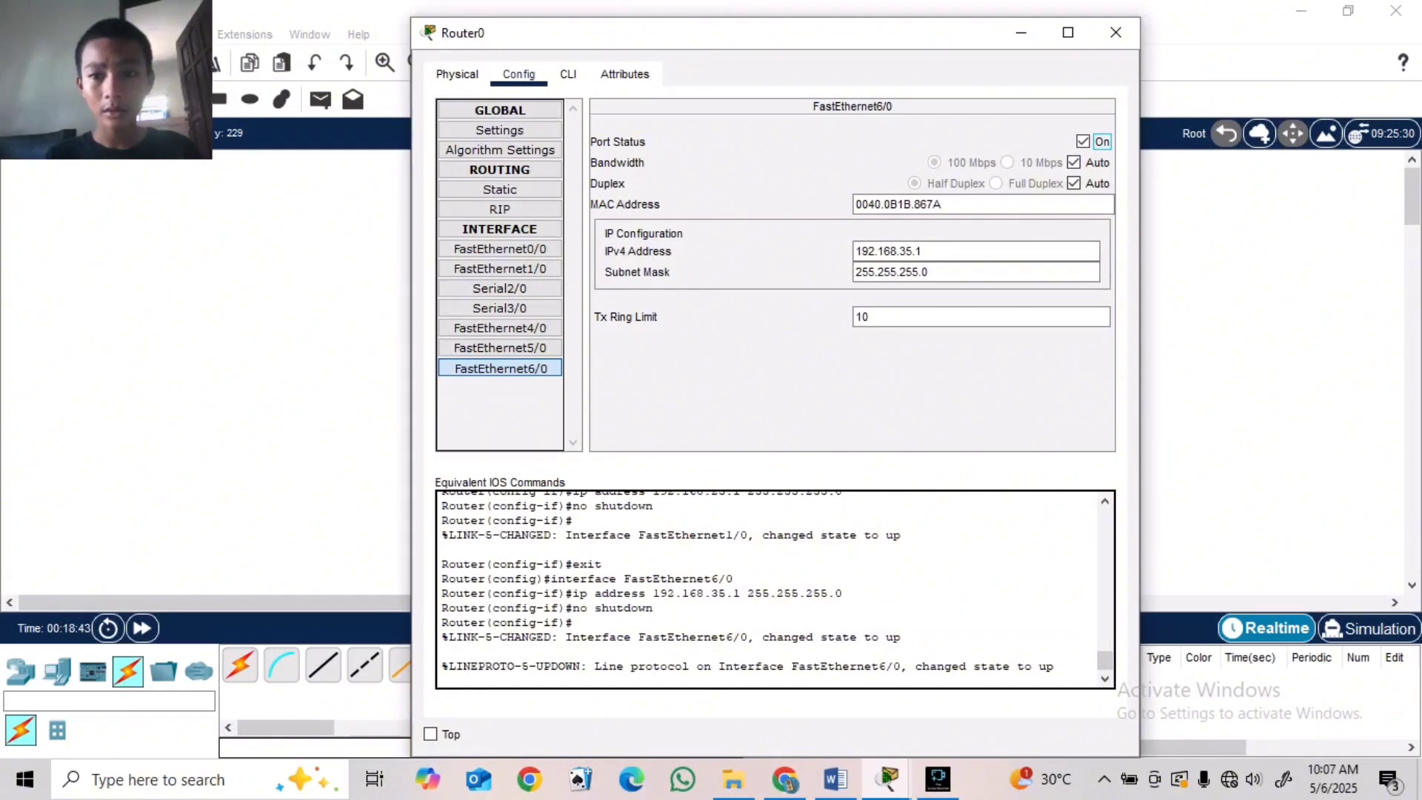
click(1116, 31)
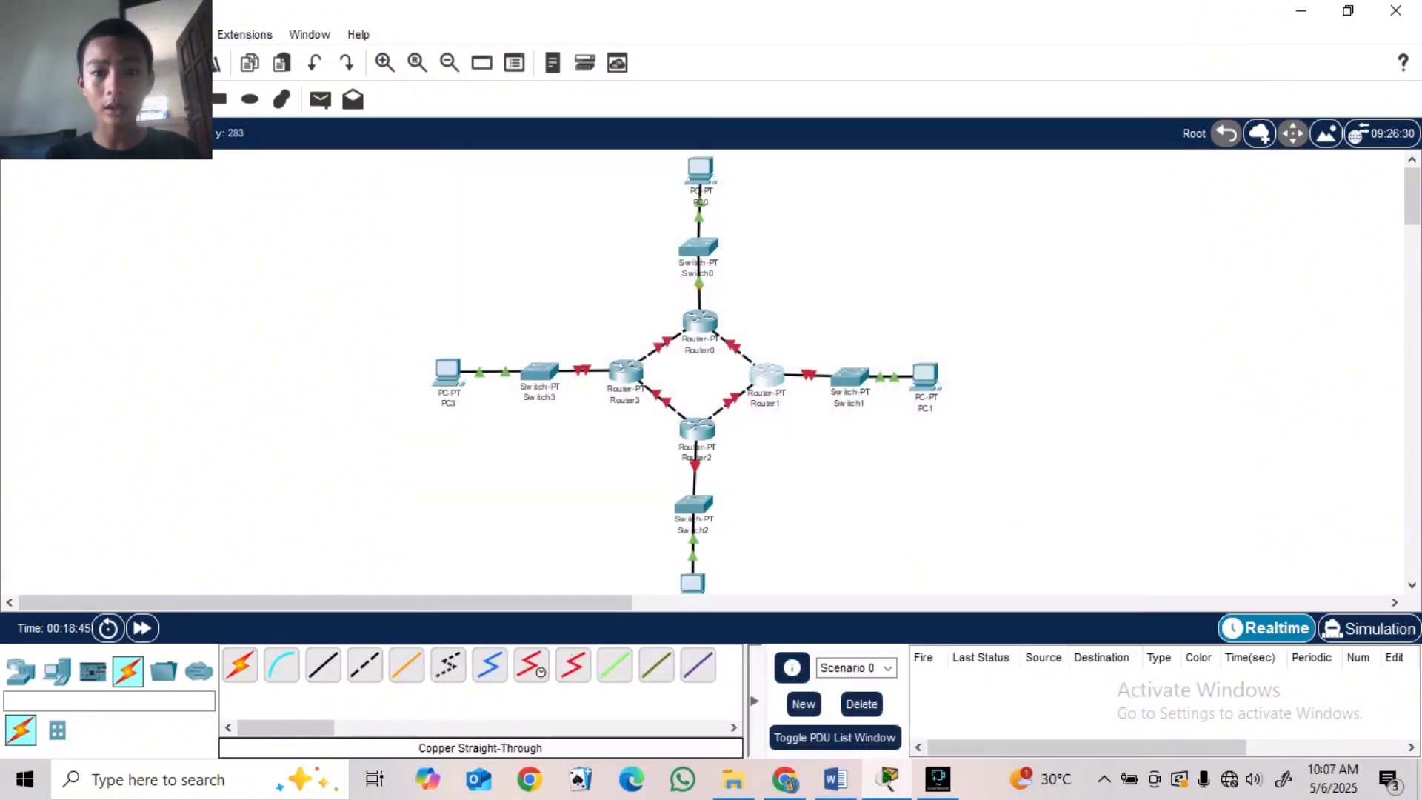
- Configure Router1's FastEthernet0/0 with IPv4 address 192.168.15.2 and mask 255.255.255.0, and switch the port on
click(767, 374)
click(518, 74)
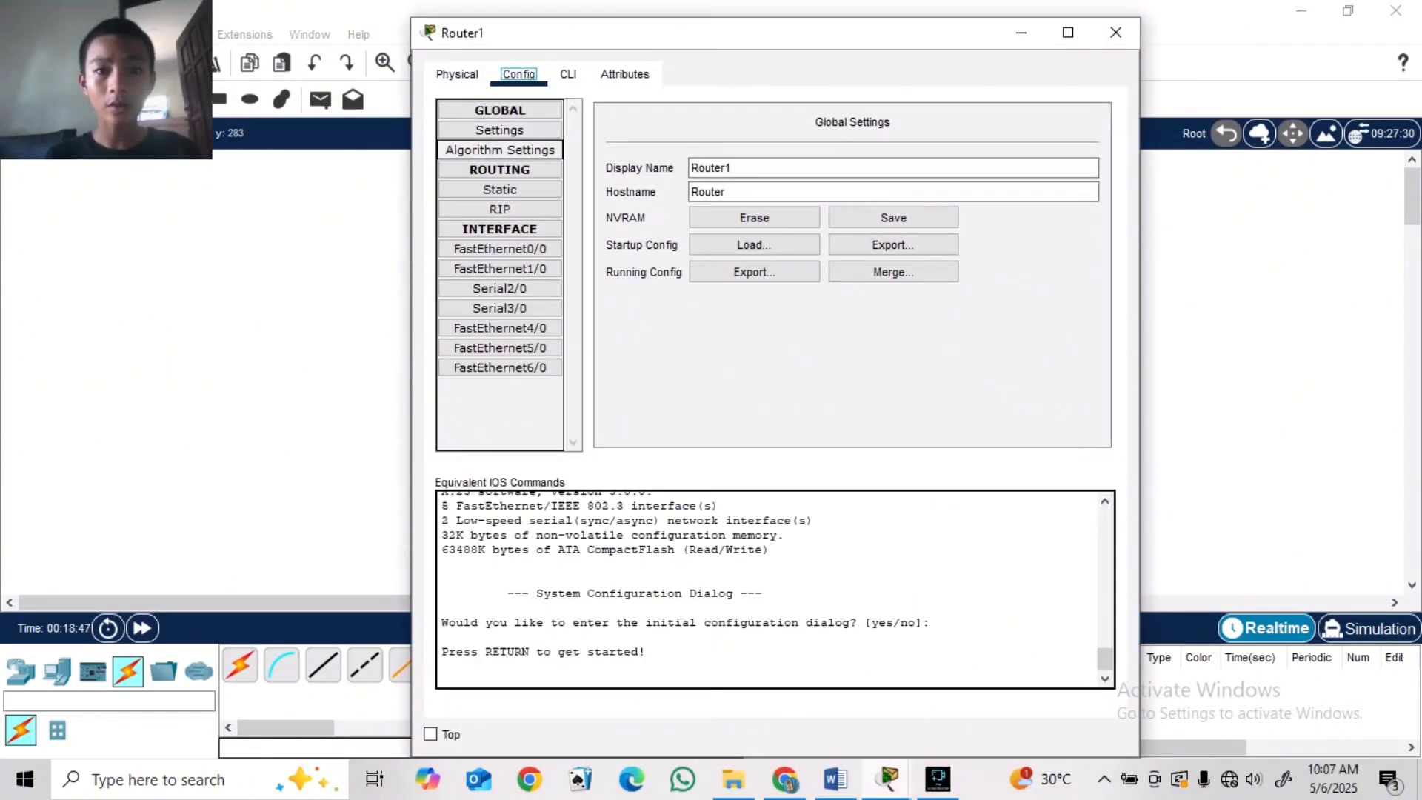
click(500, 250)
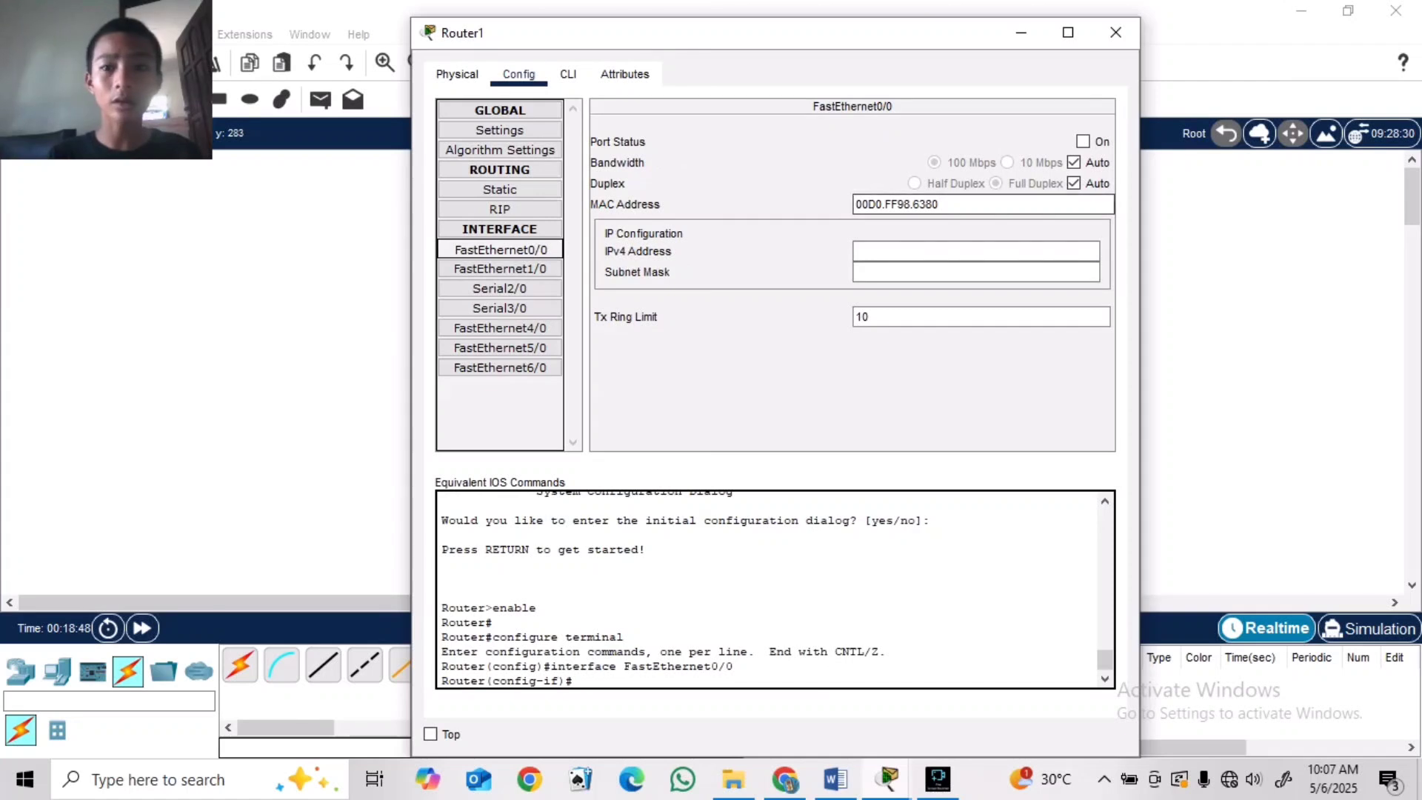
click(975, 251)
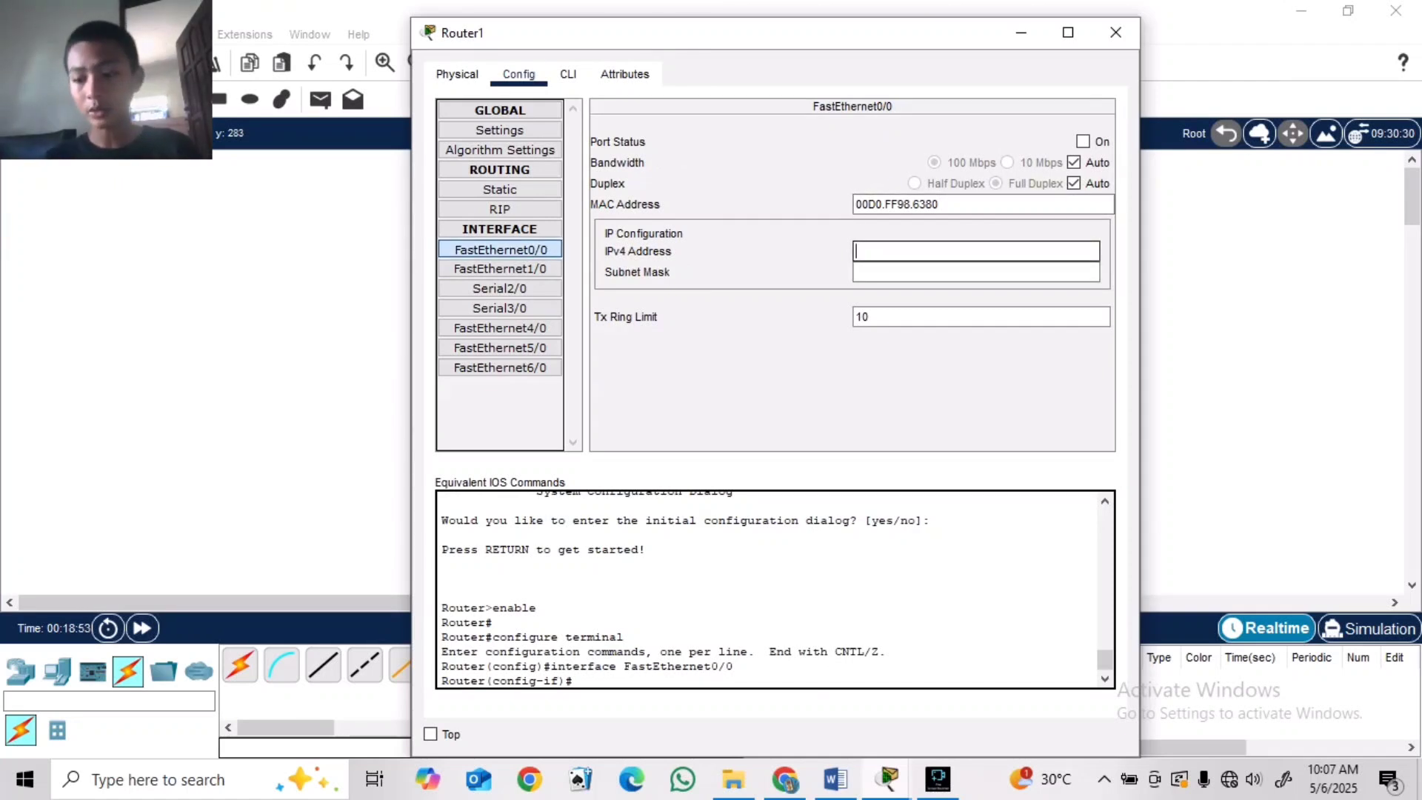
text(192.168)
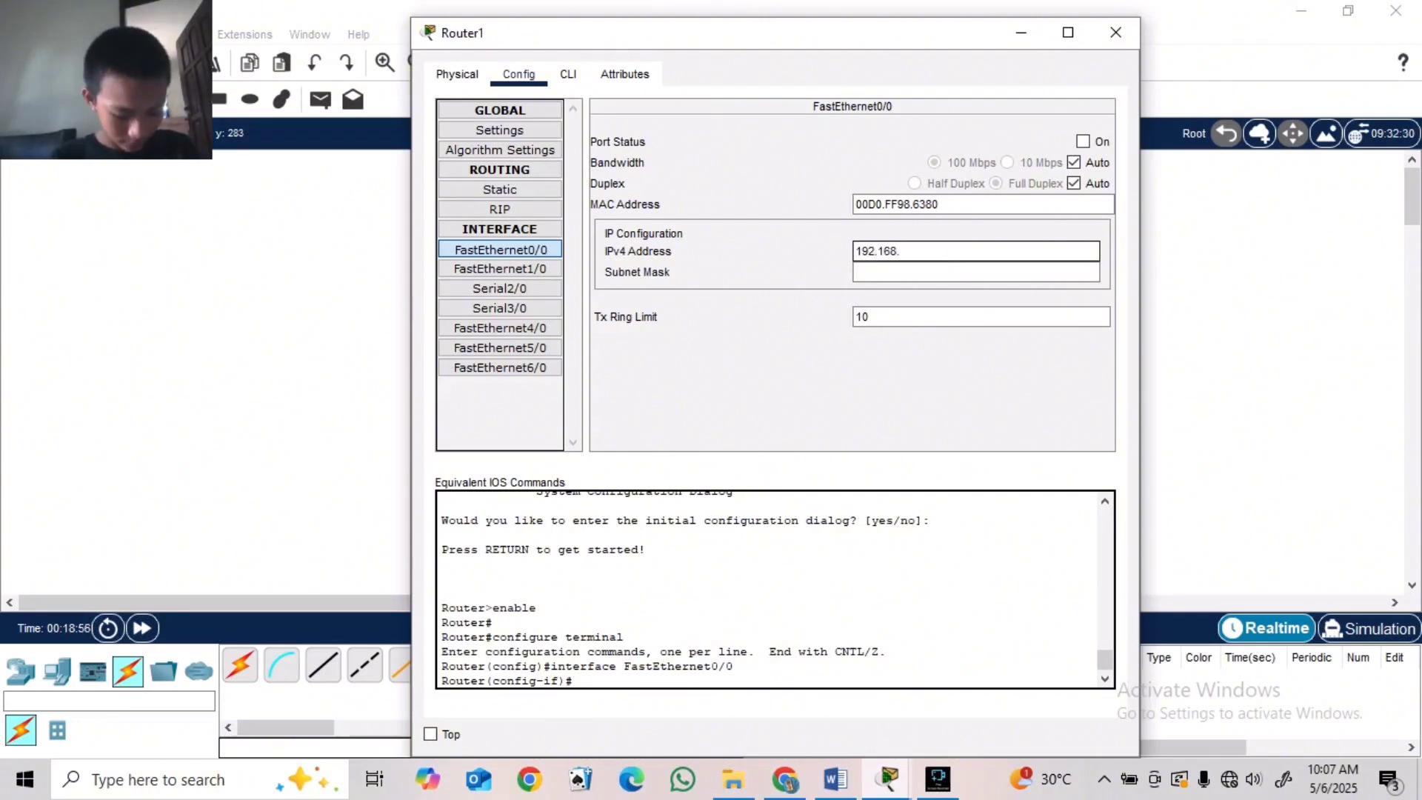
text(.15.2)
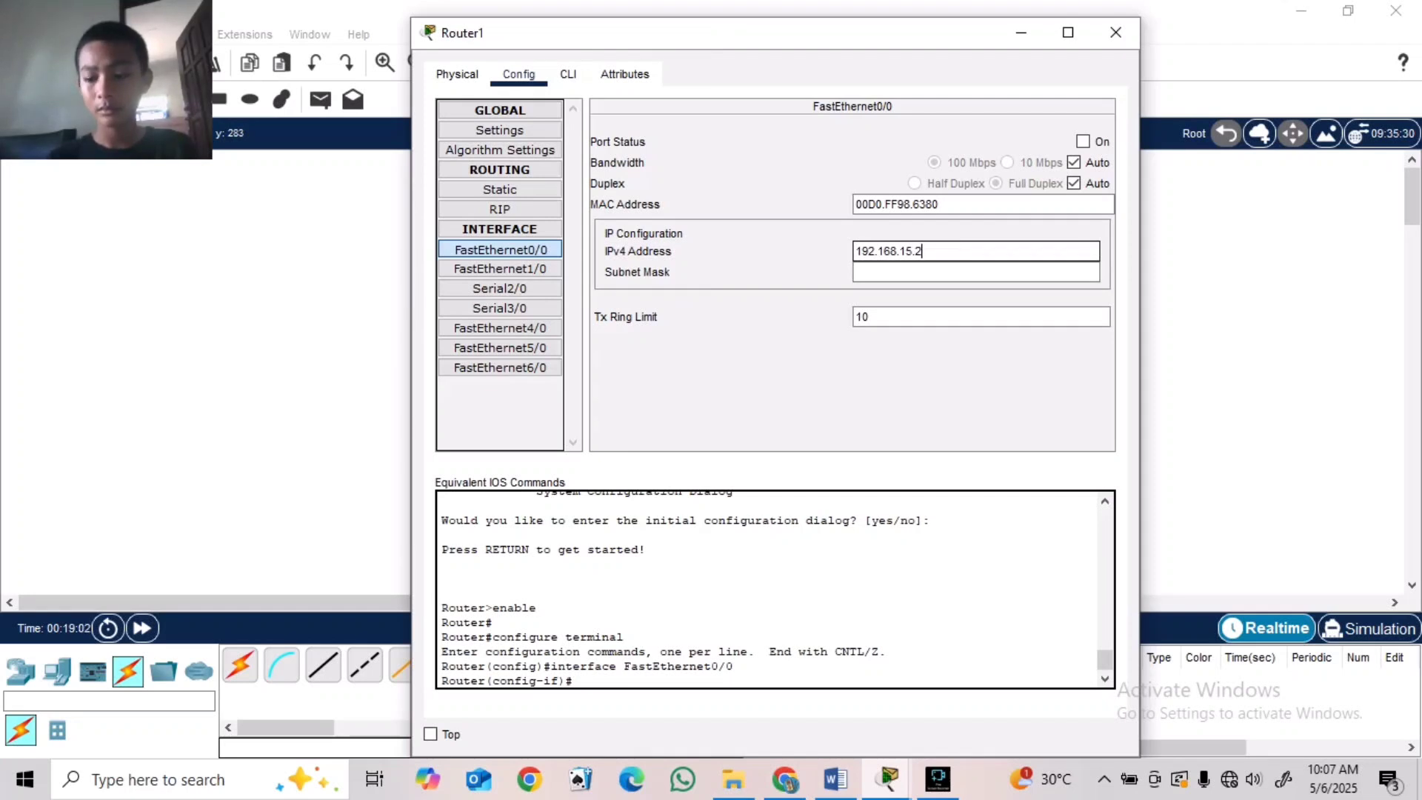
click(1083, 140)
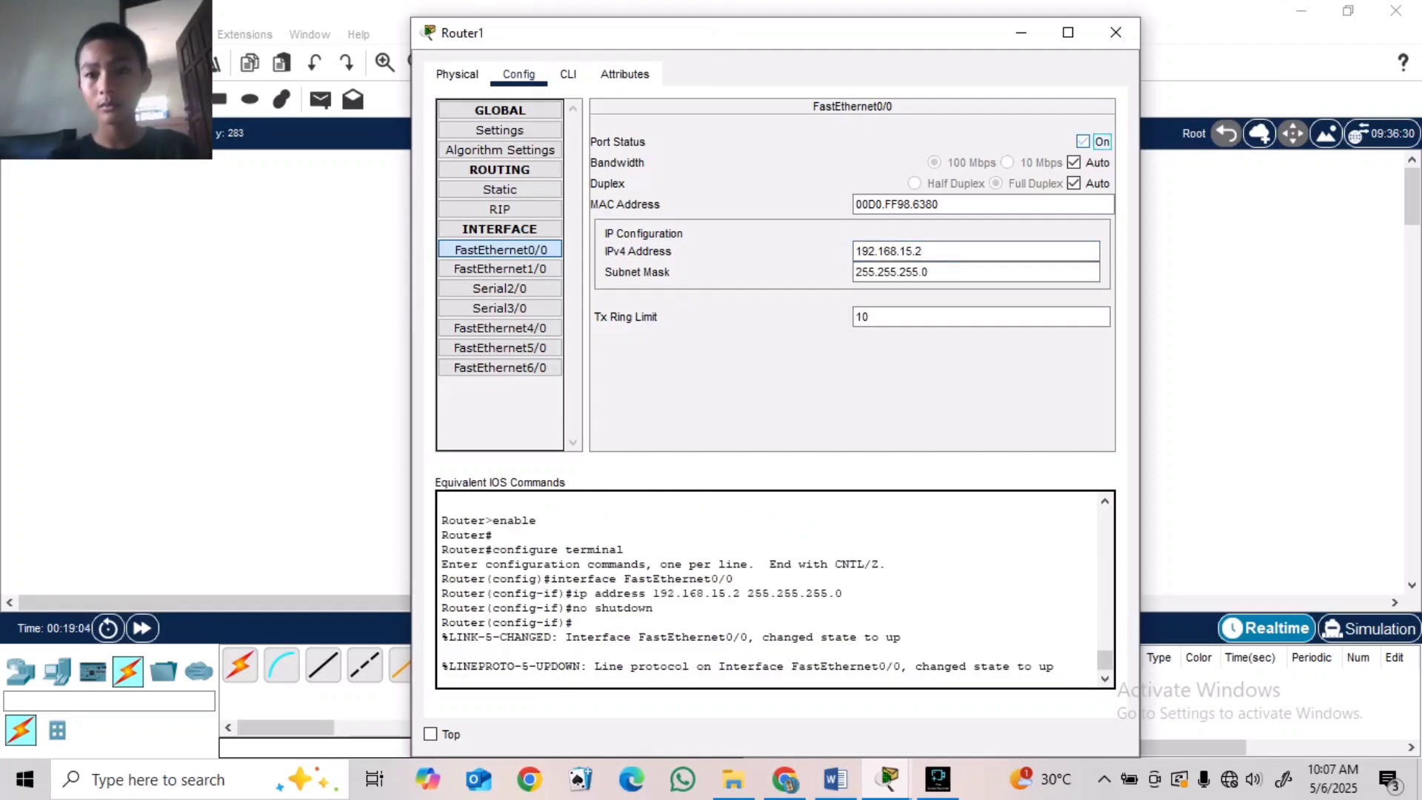
- Configure Router1's FastEthernet1/0 with IPv4 address 192.168.45.1 and mask 255.255.255.0, and switch the port on
click(500, 269)
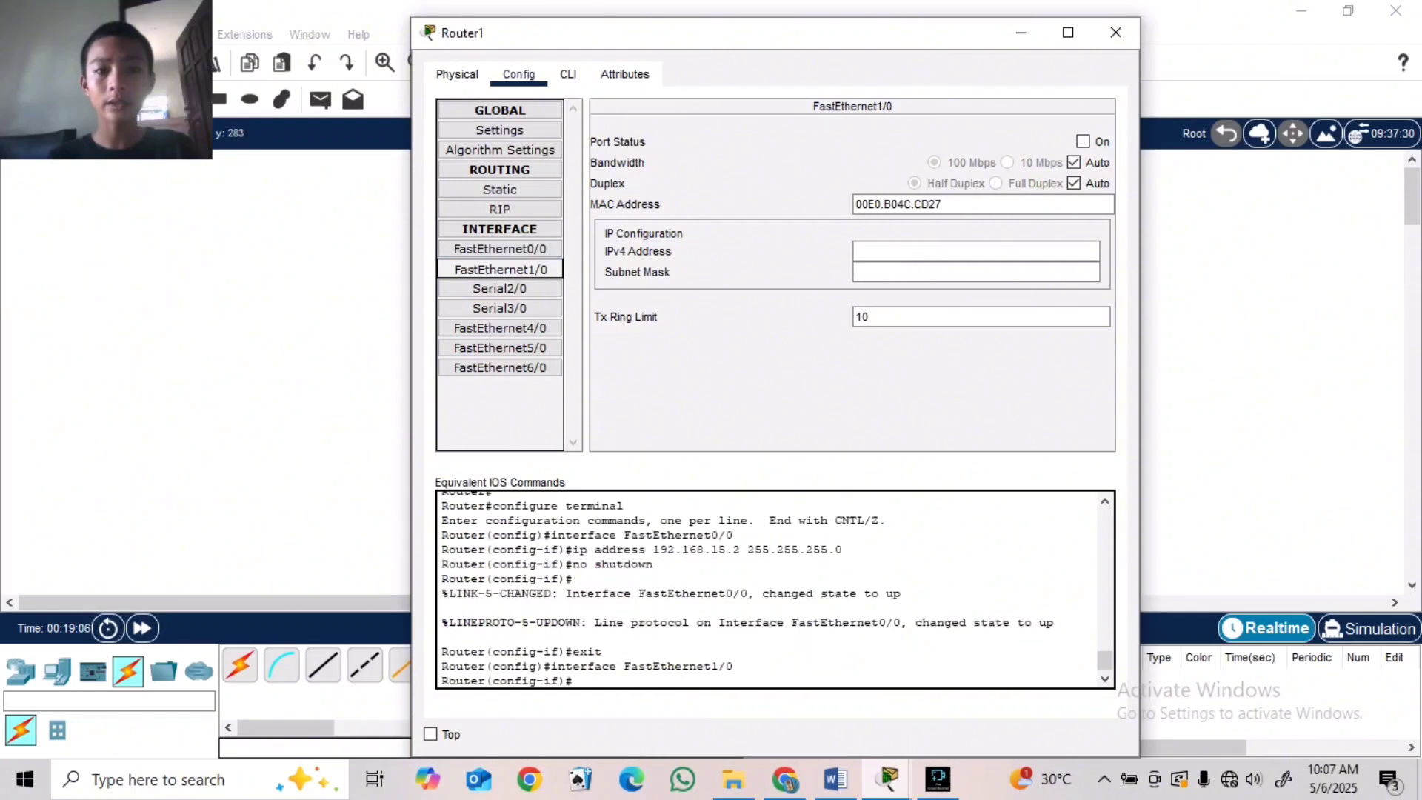
click(975, 251)
text(192.168)
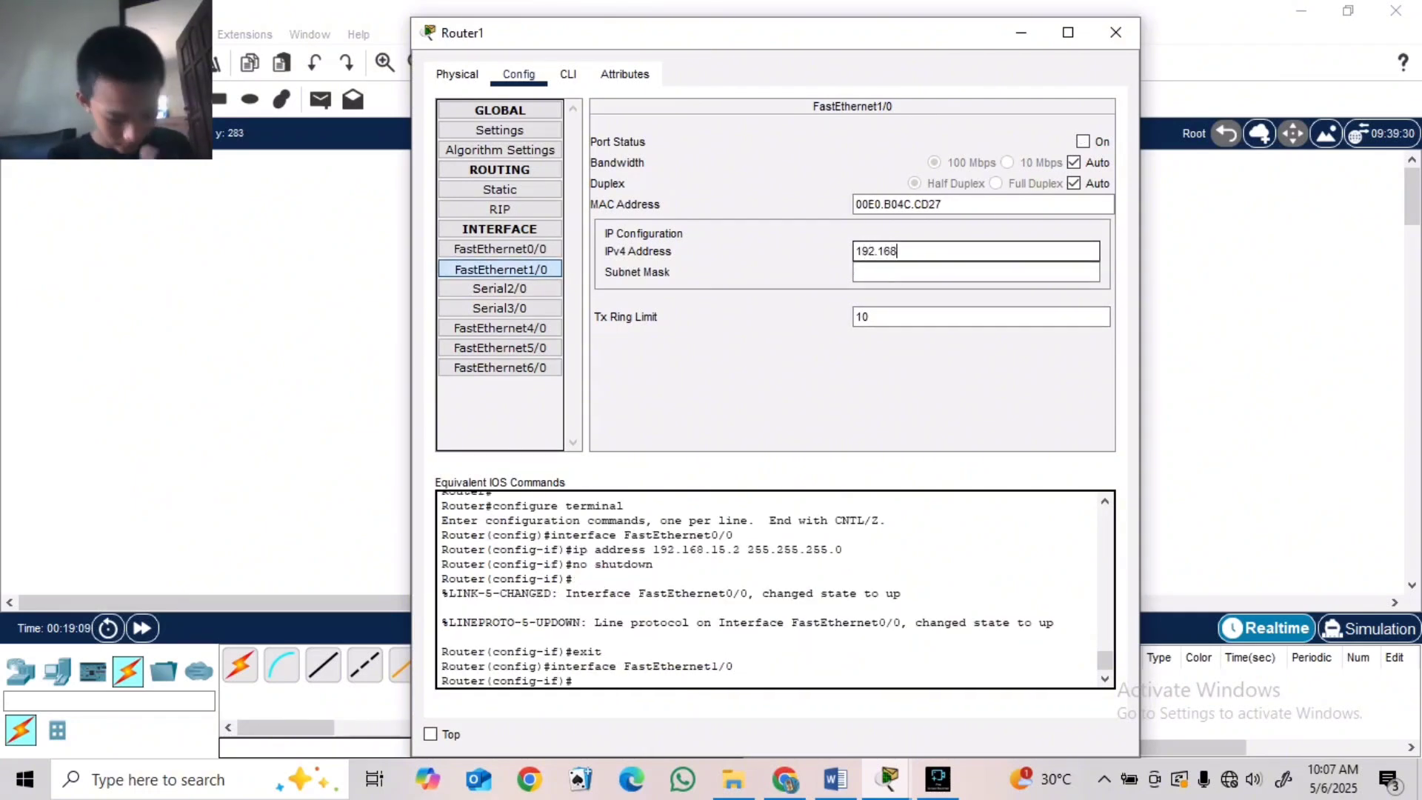
text(.)
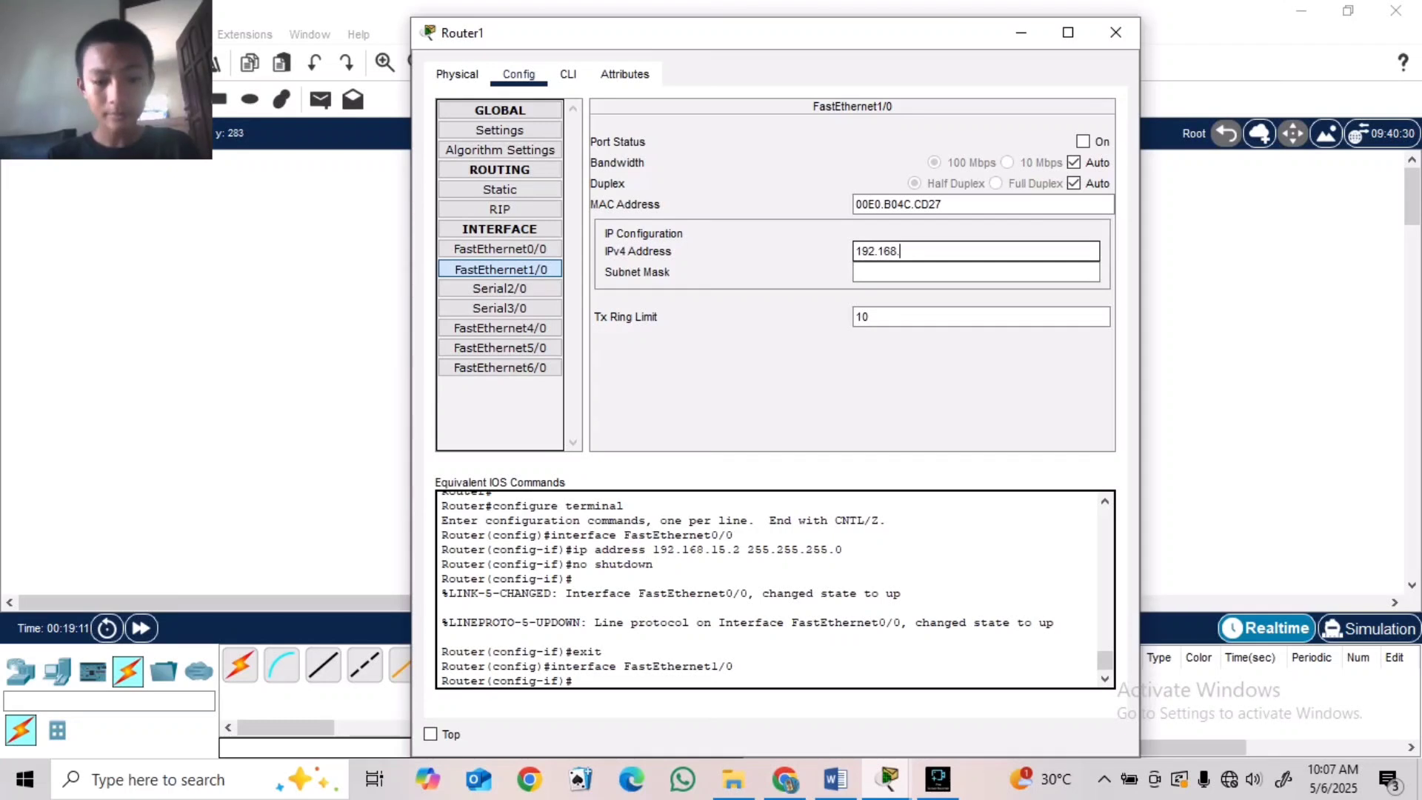
text(45.1)
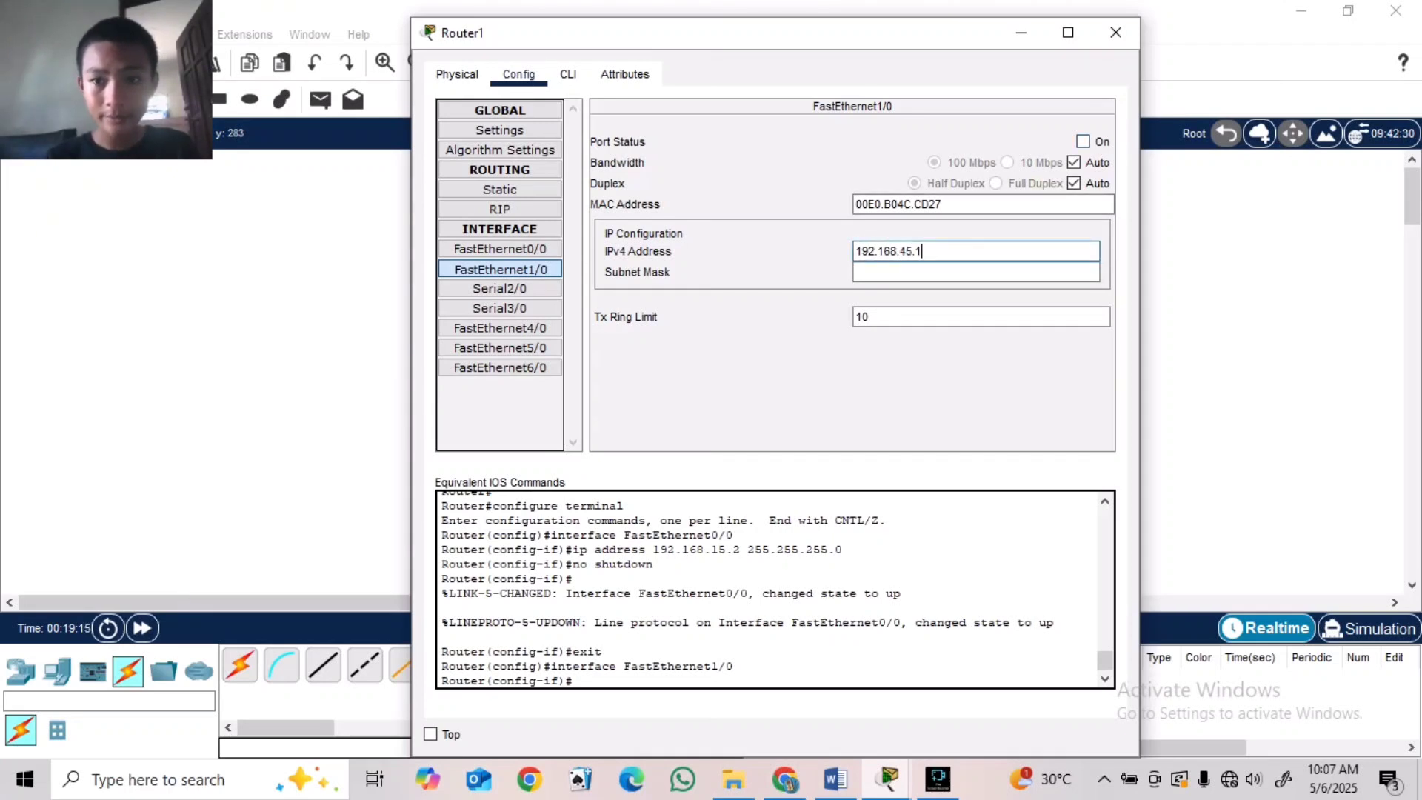
key(Return)
click(1083, 140)
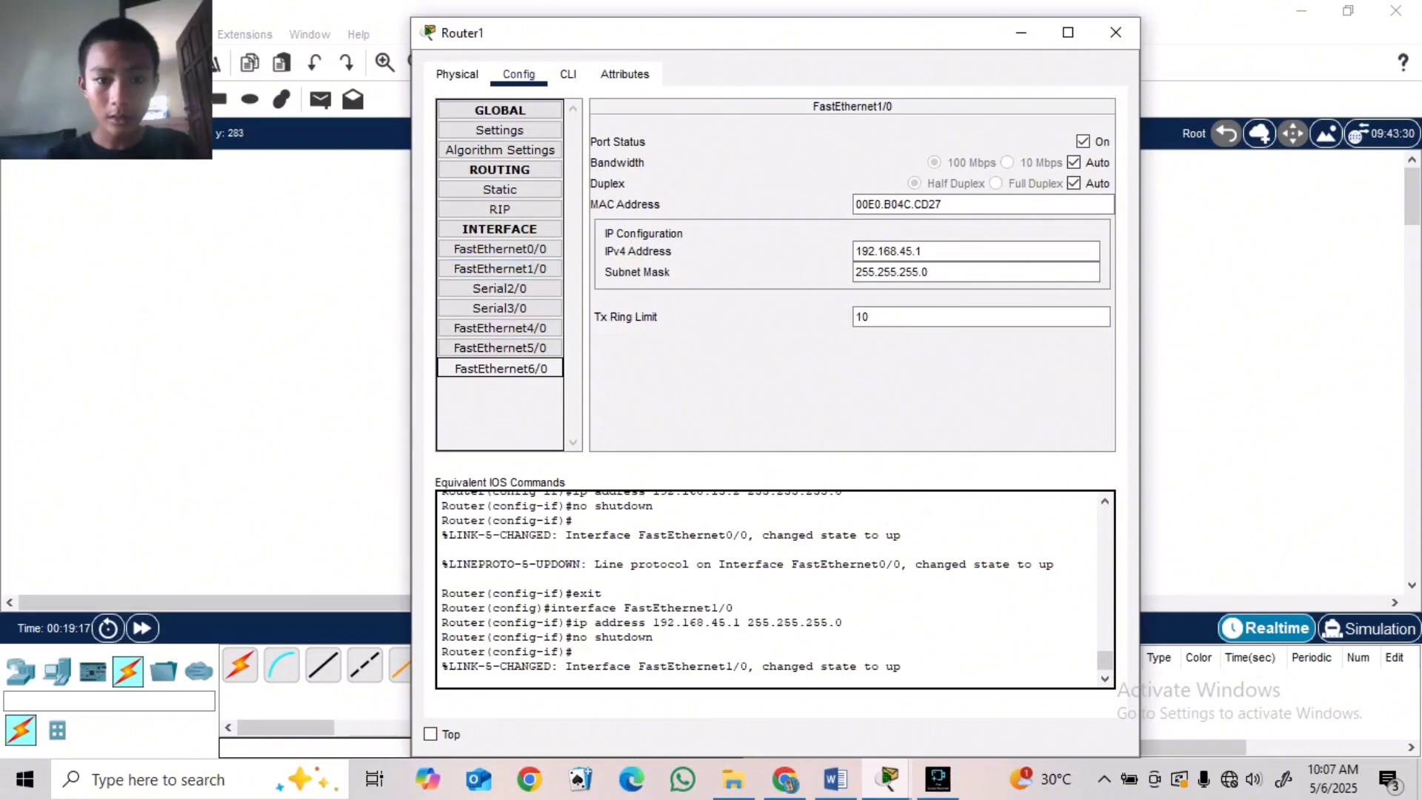
- Configure Router1's FastEthernet6/0 with IPv4 address 192.168.55.1 and mask 255.255.255.0, switch the port on, and close the router's settings
click(501, 368)
text(1)
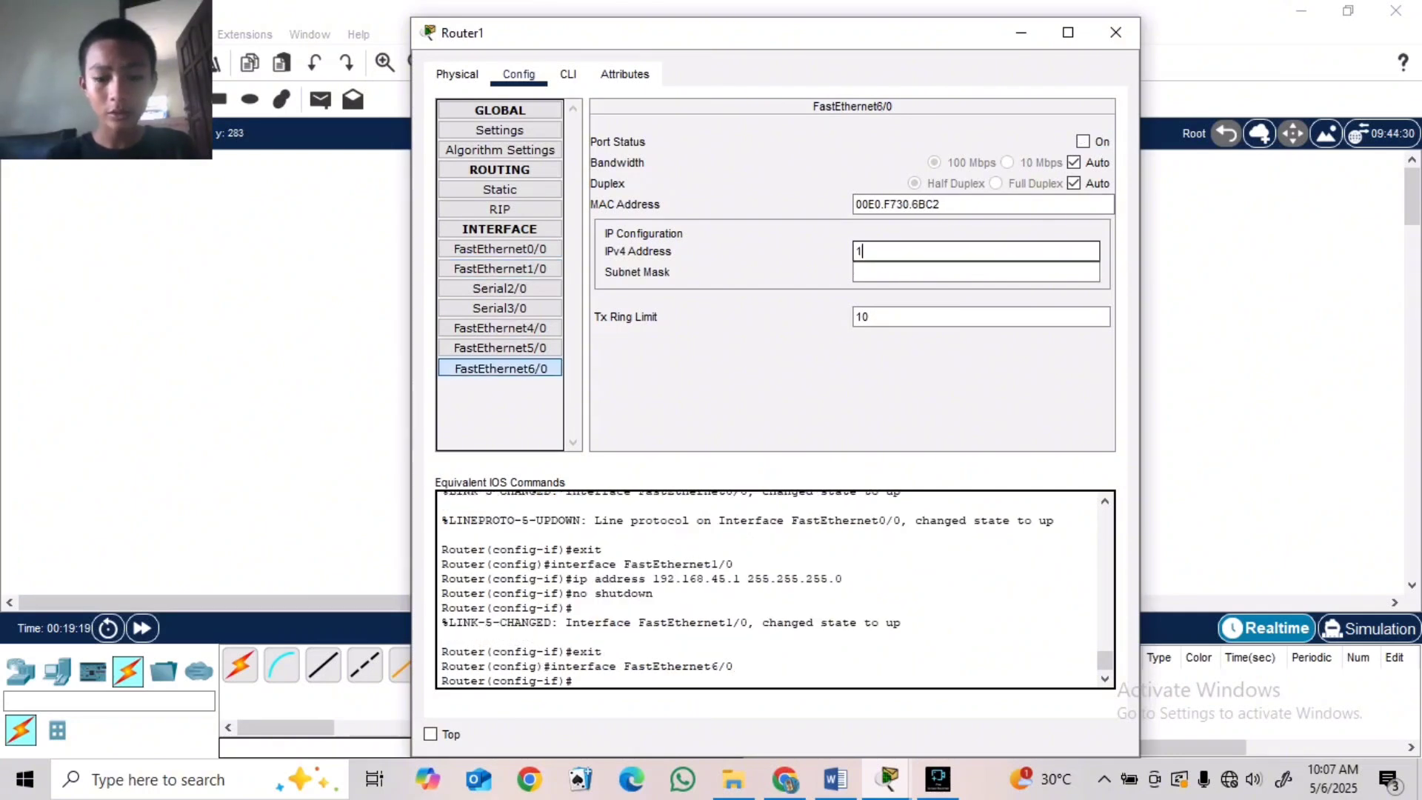
text(92.168)
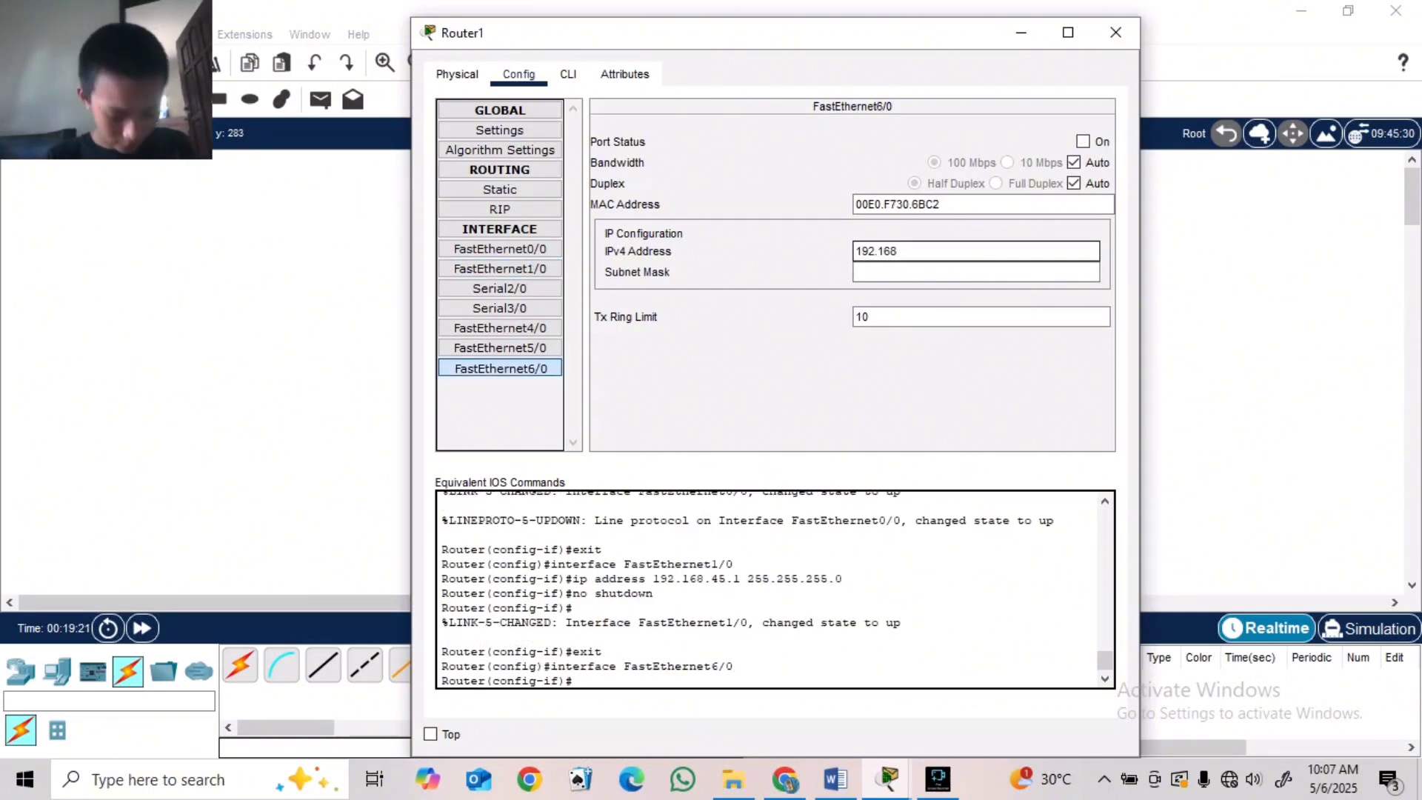
text(.)
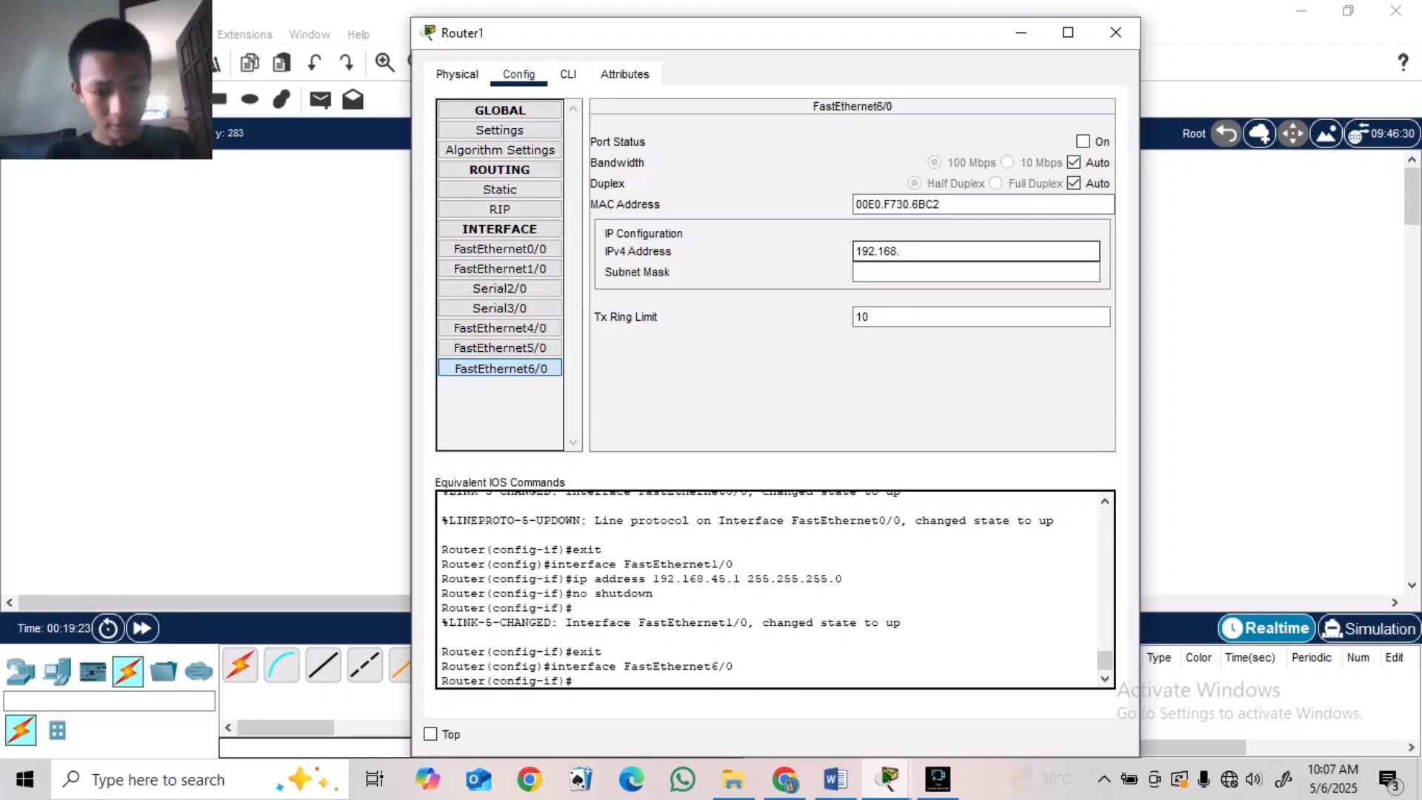
text(55.1)
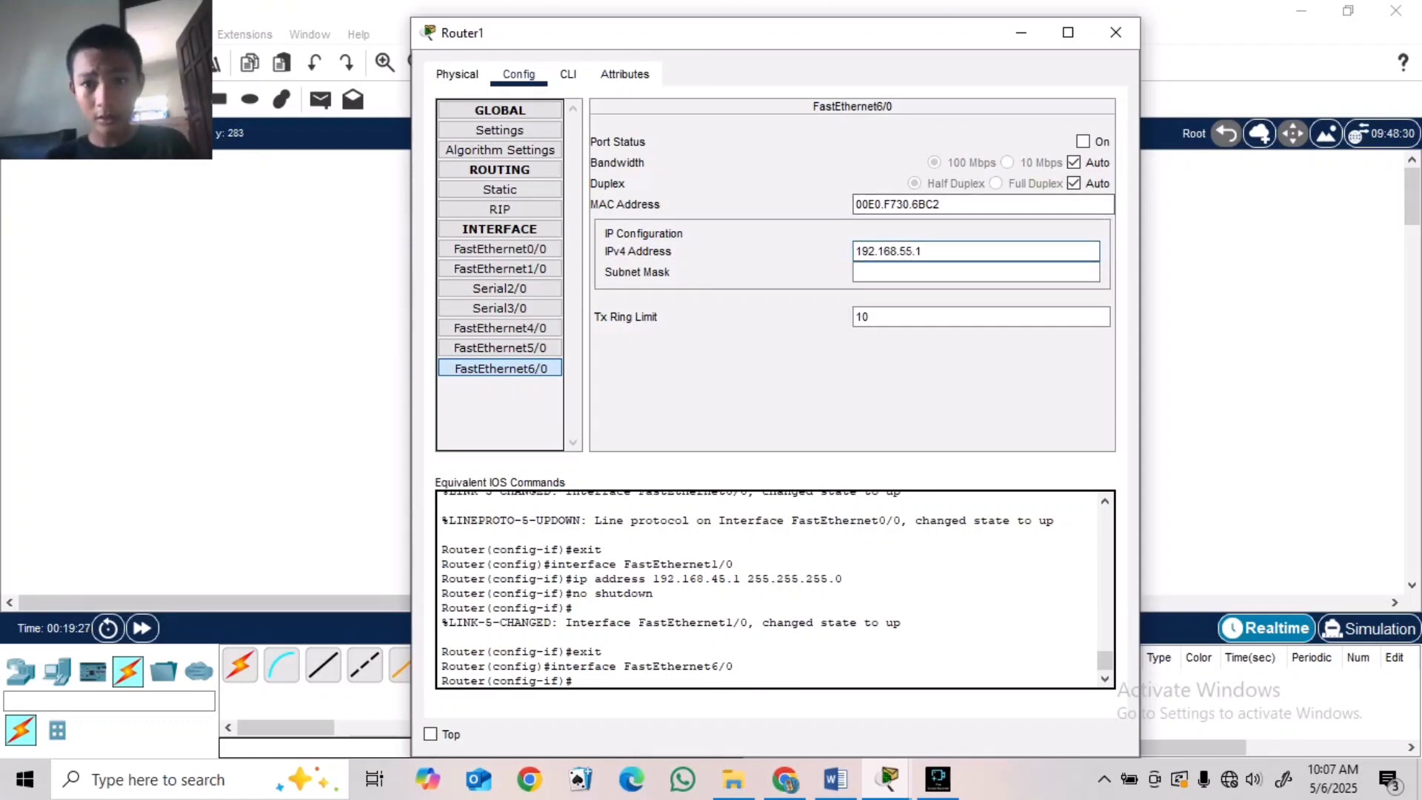
click(1083, 141)
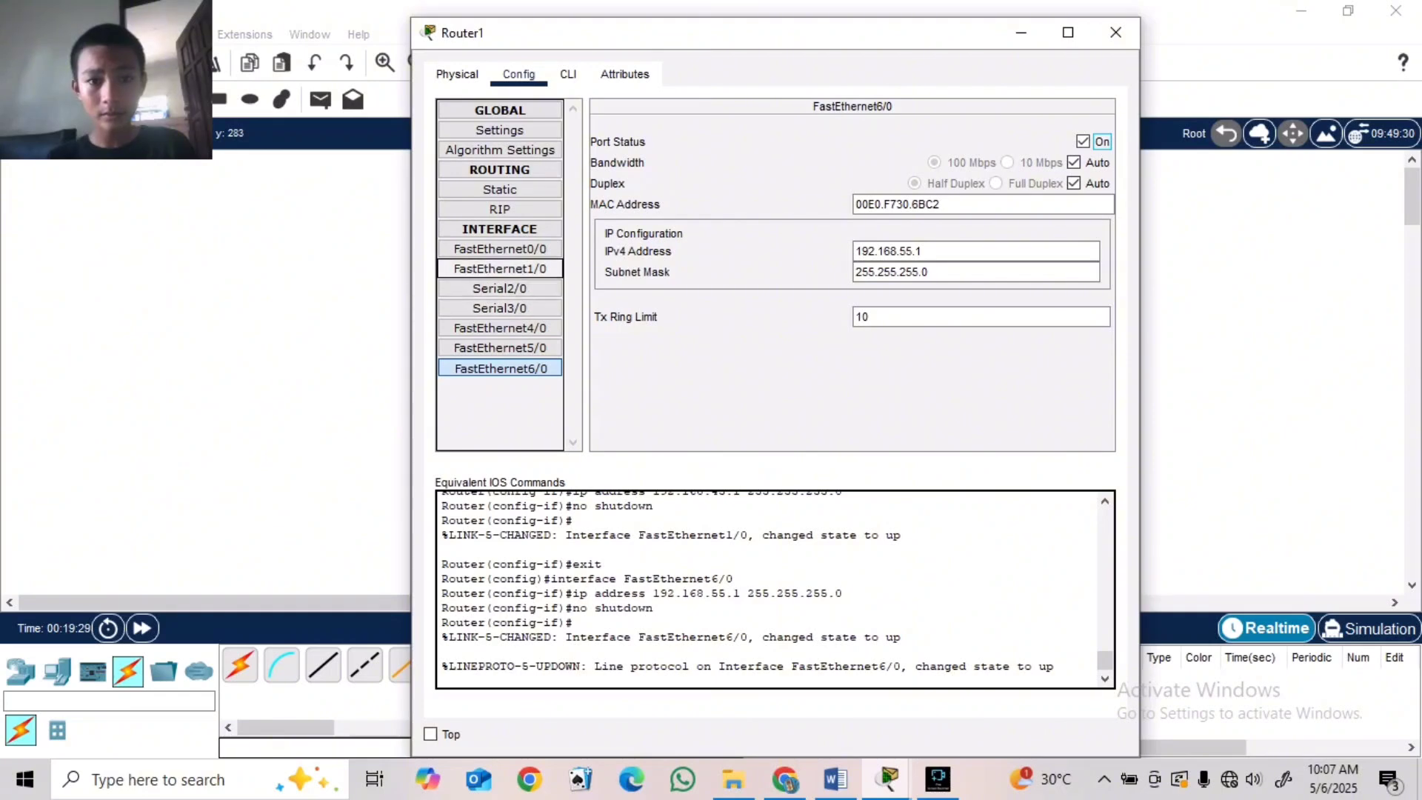
click(499, 269)
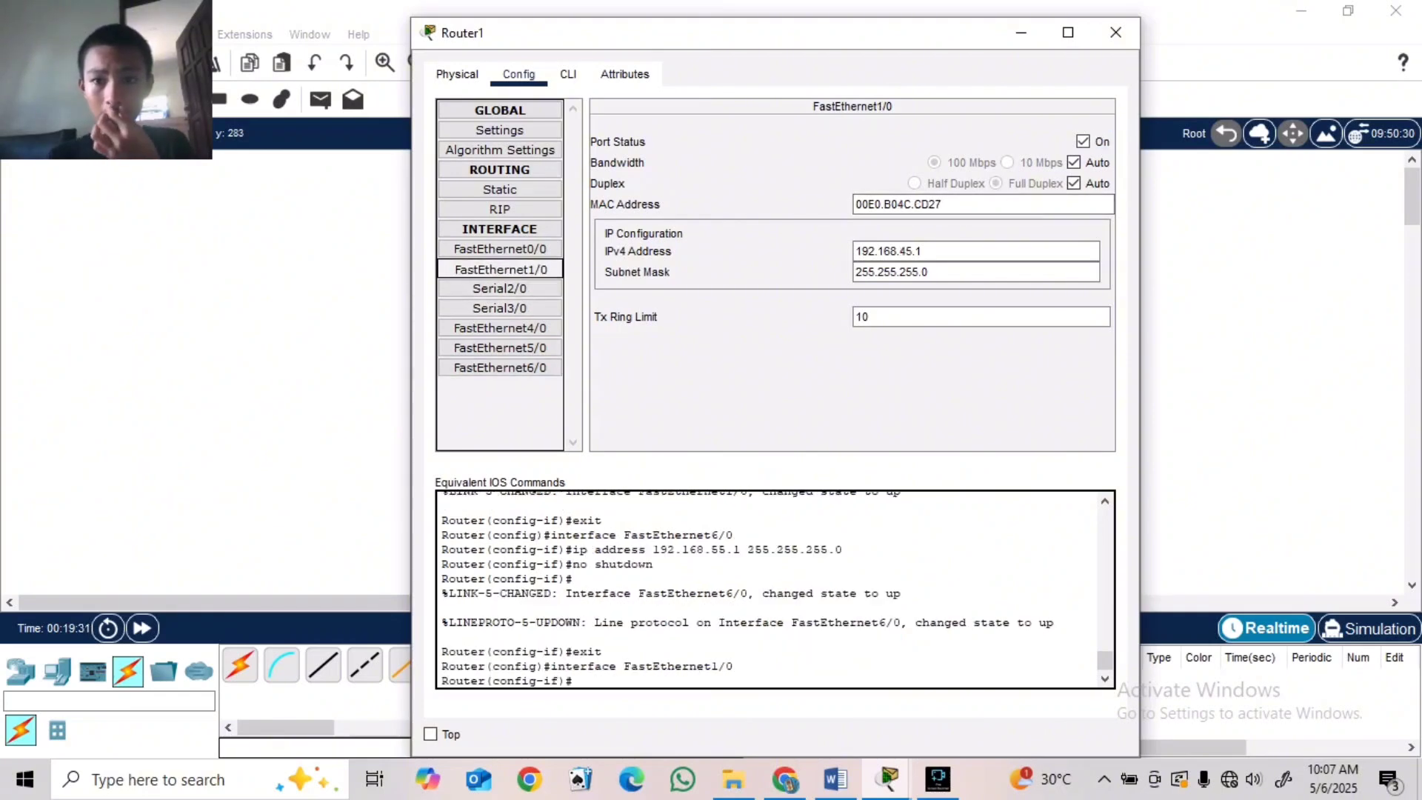
click(1115, 32)
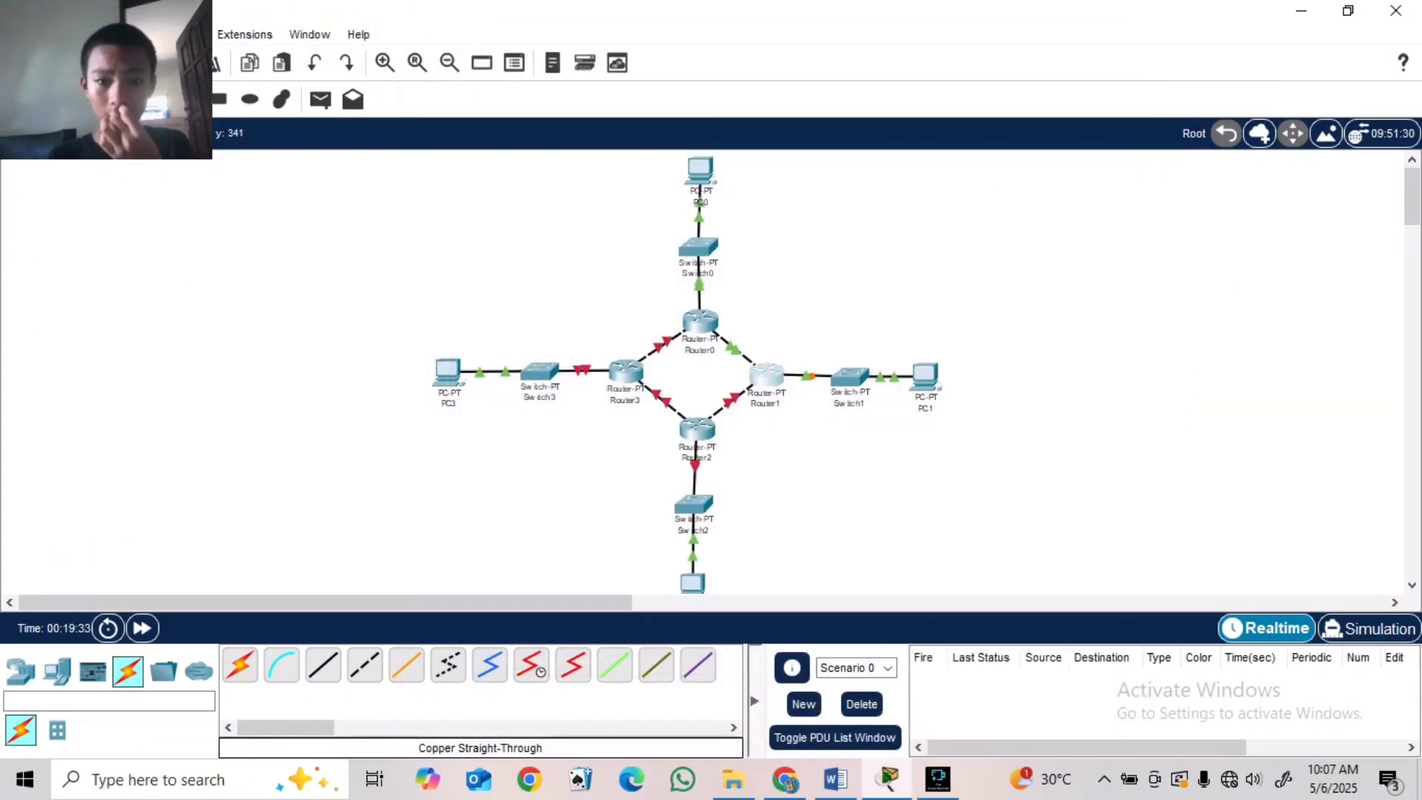
- Configure Router2's FastEthernet0/0 with IPv4 address 192.168.45.2 and mask 255.255.255.0, and switch the port on
click(696, 428)
click(519, 74)
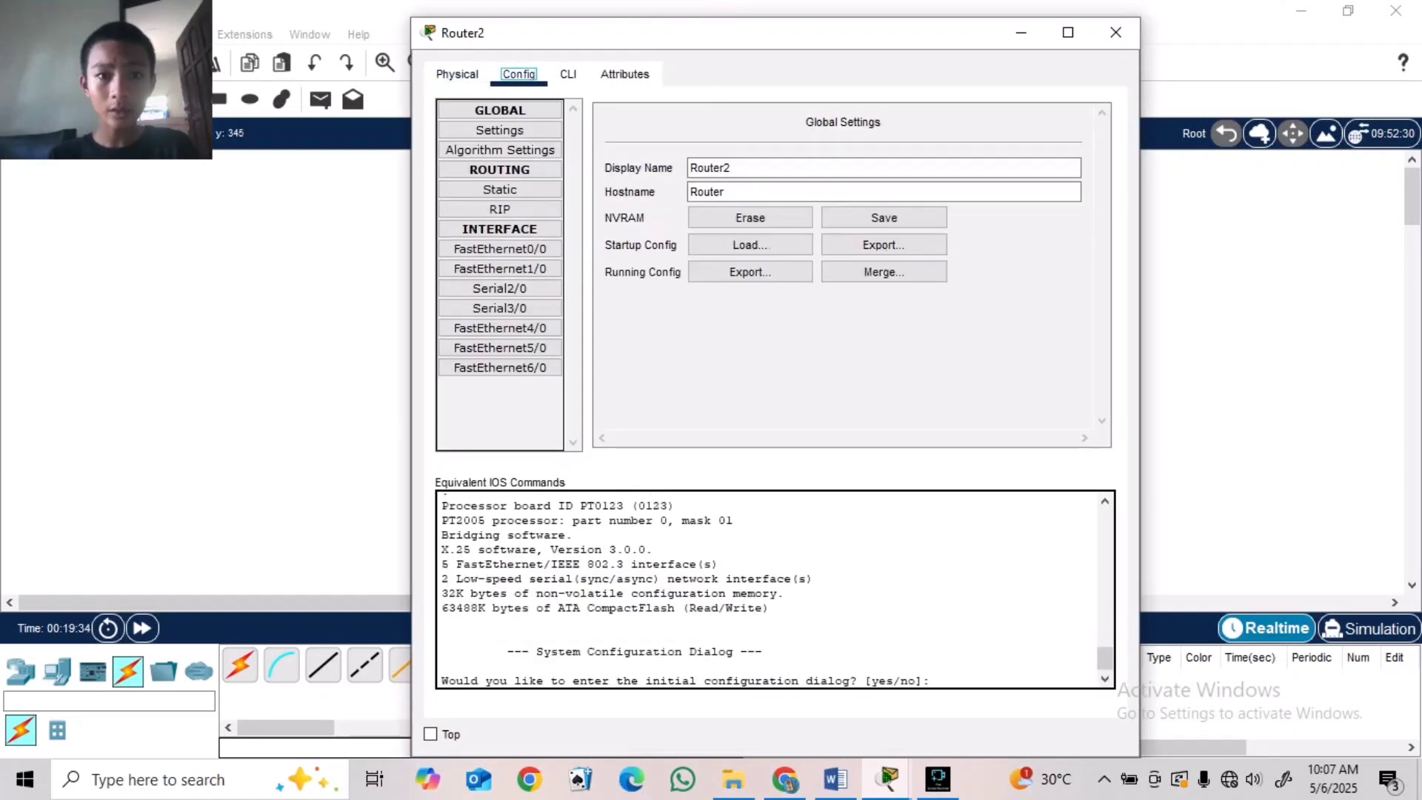
click(500, 249)
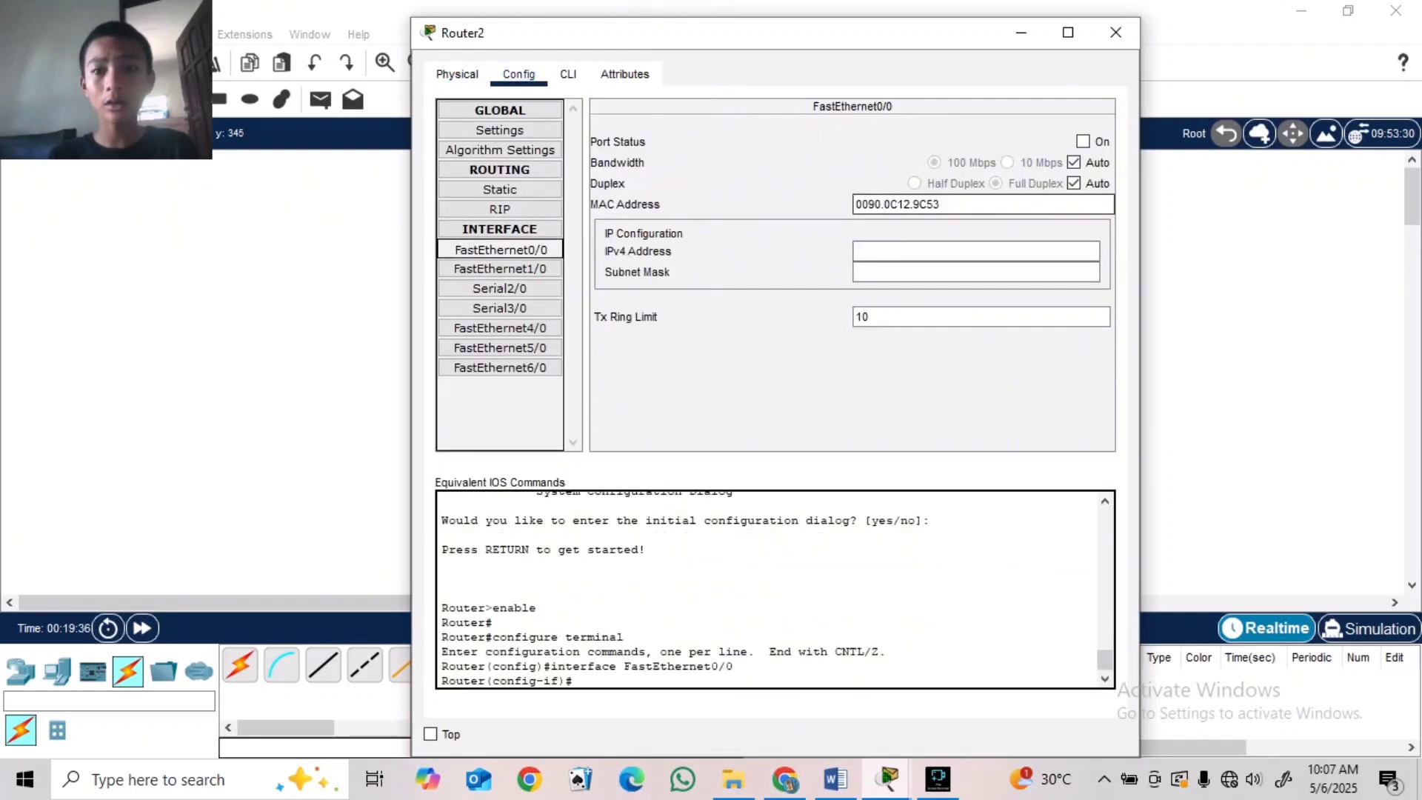
click(976, 251)
text(1)
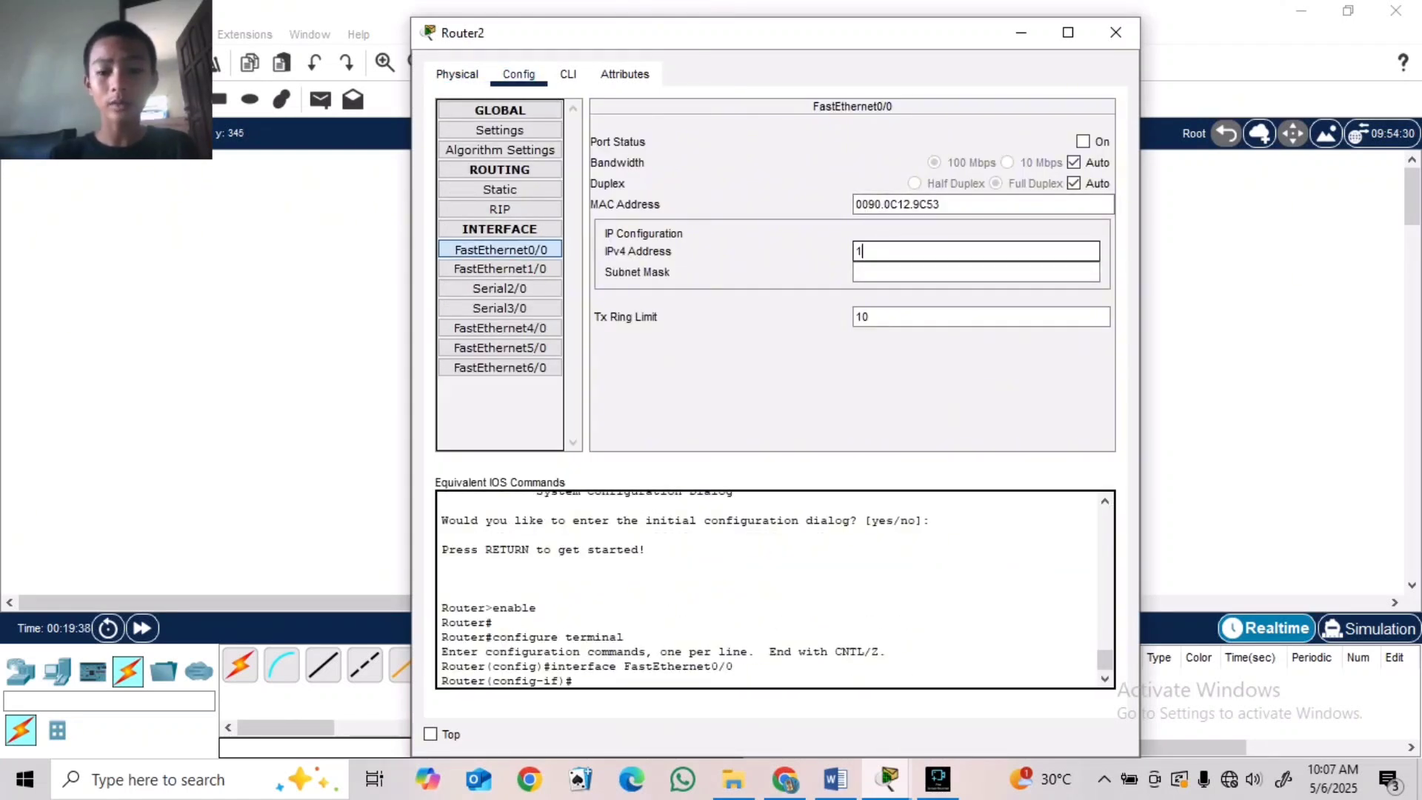
text(92.168.)
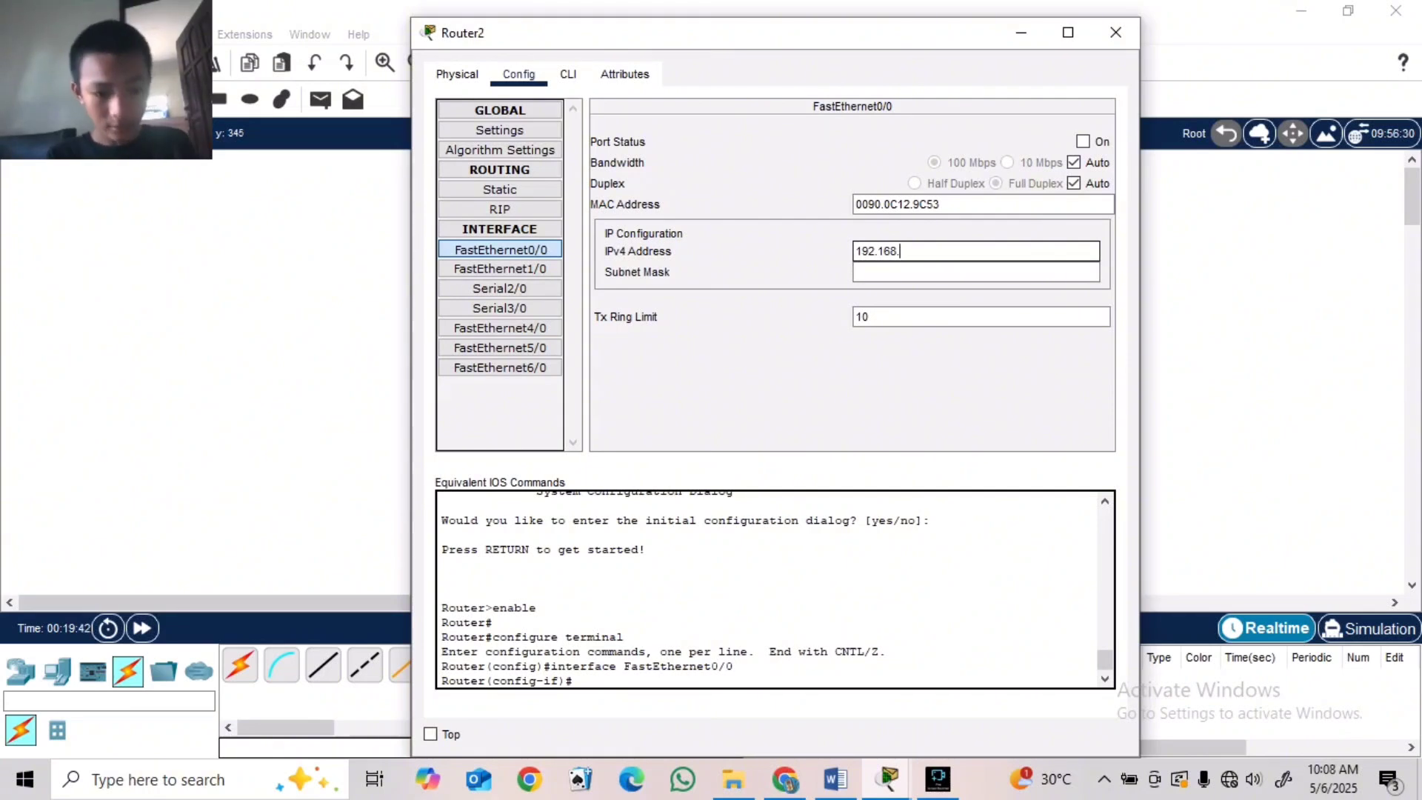
text(45.2)
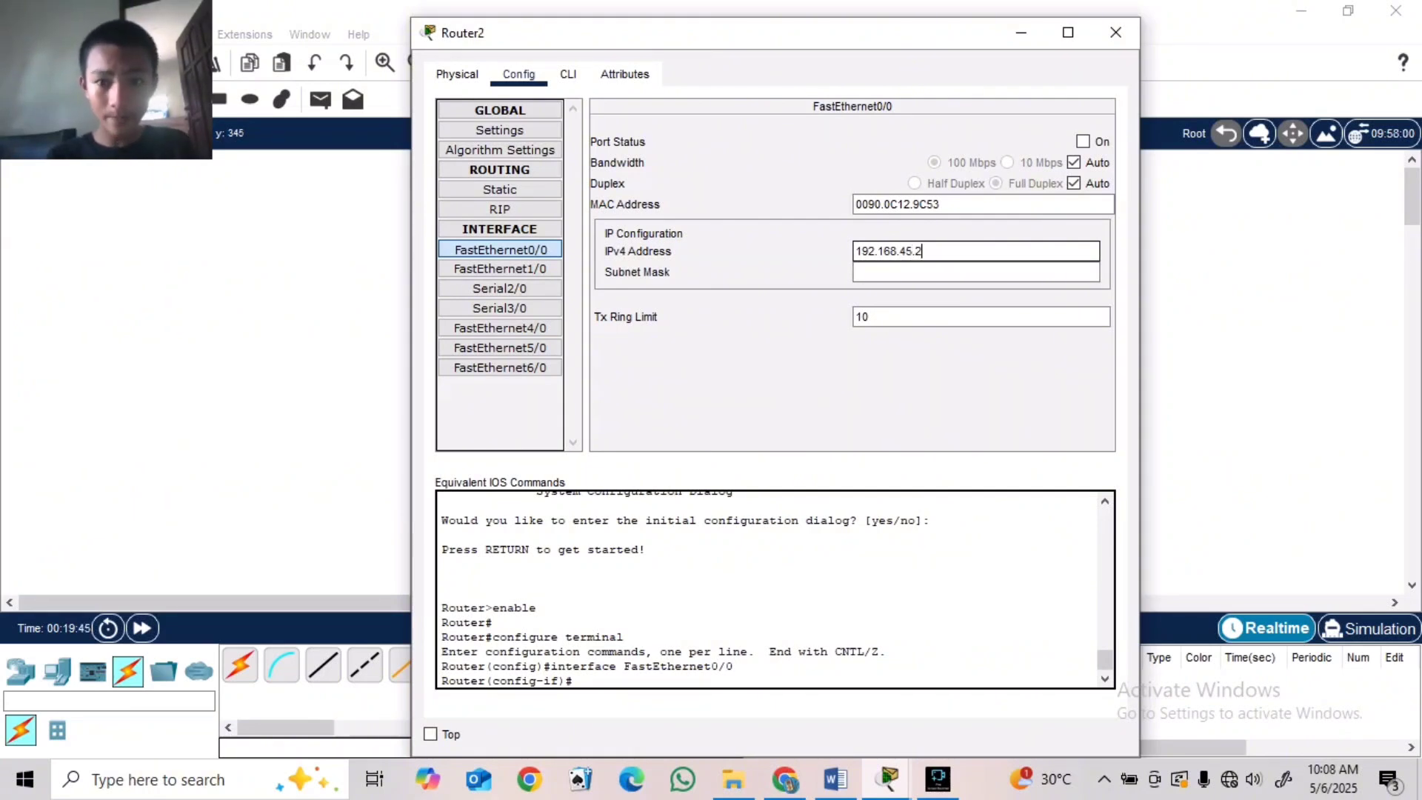
key(Tab)
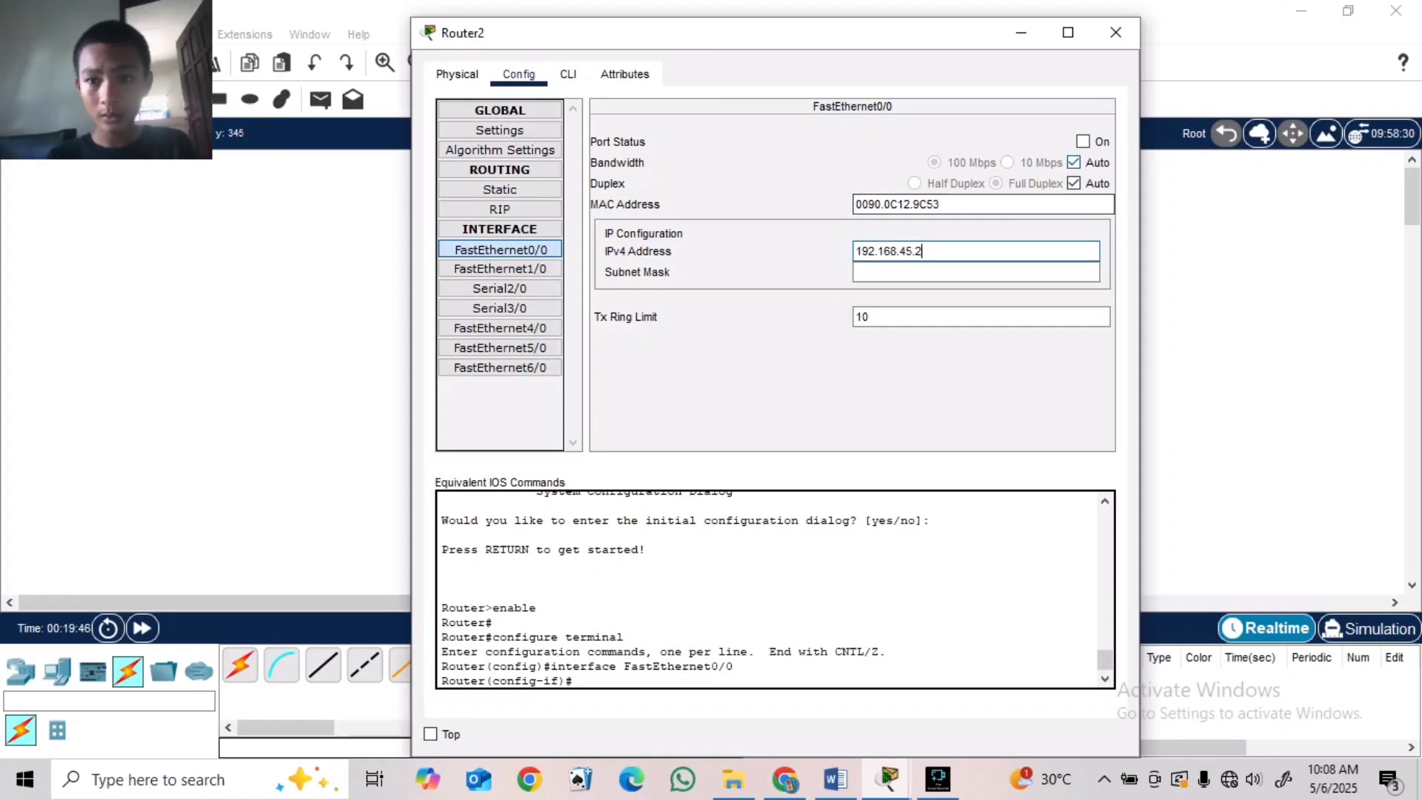
click(1082, 142)
- Configure Router2's FastEthernet1/0 with IPv4 address 192.168.75.2 and mask 255.255.255.0, and switch the port on
click(500, 269)
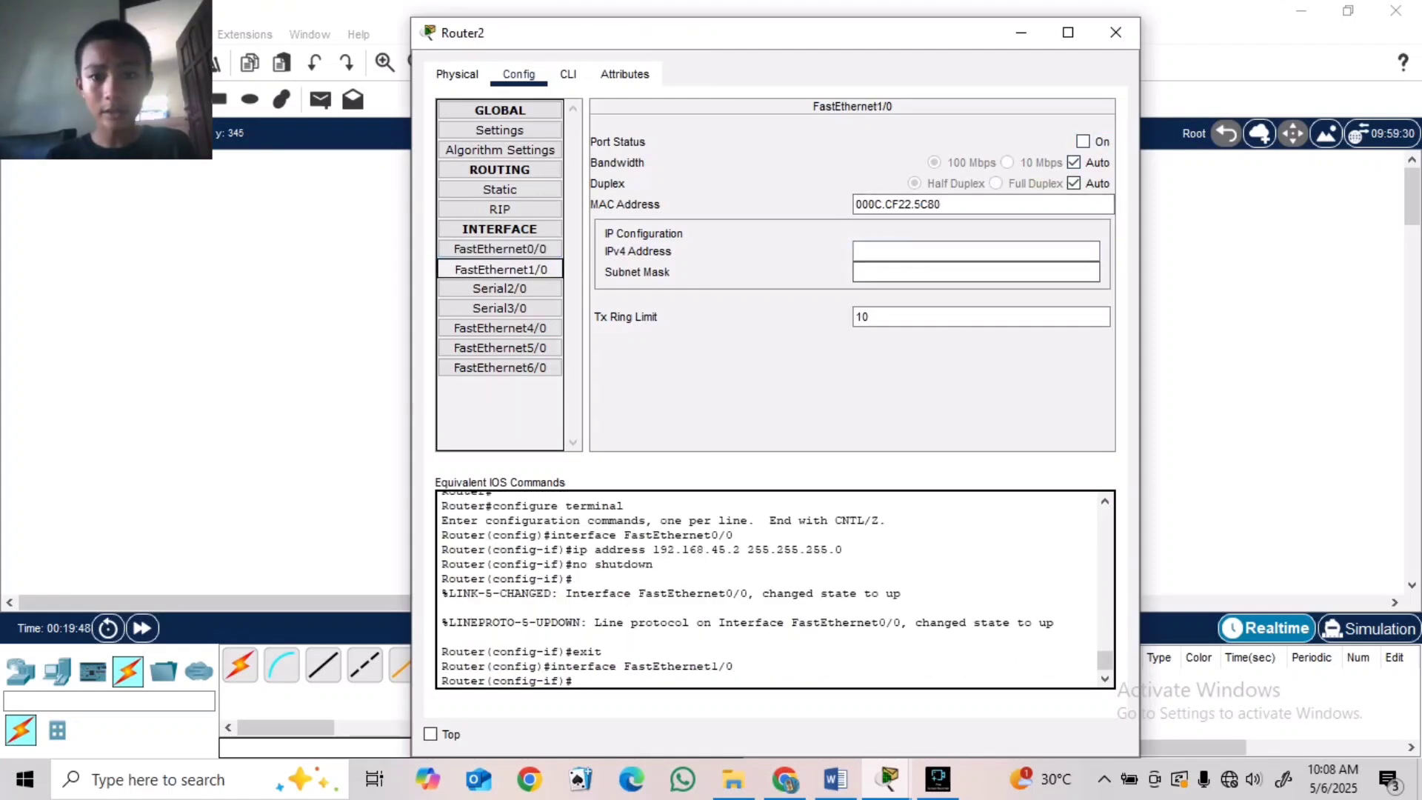
text(192.168.)
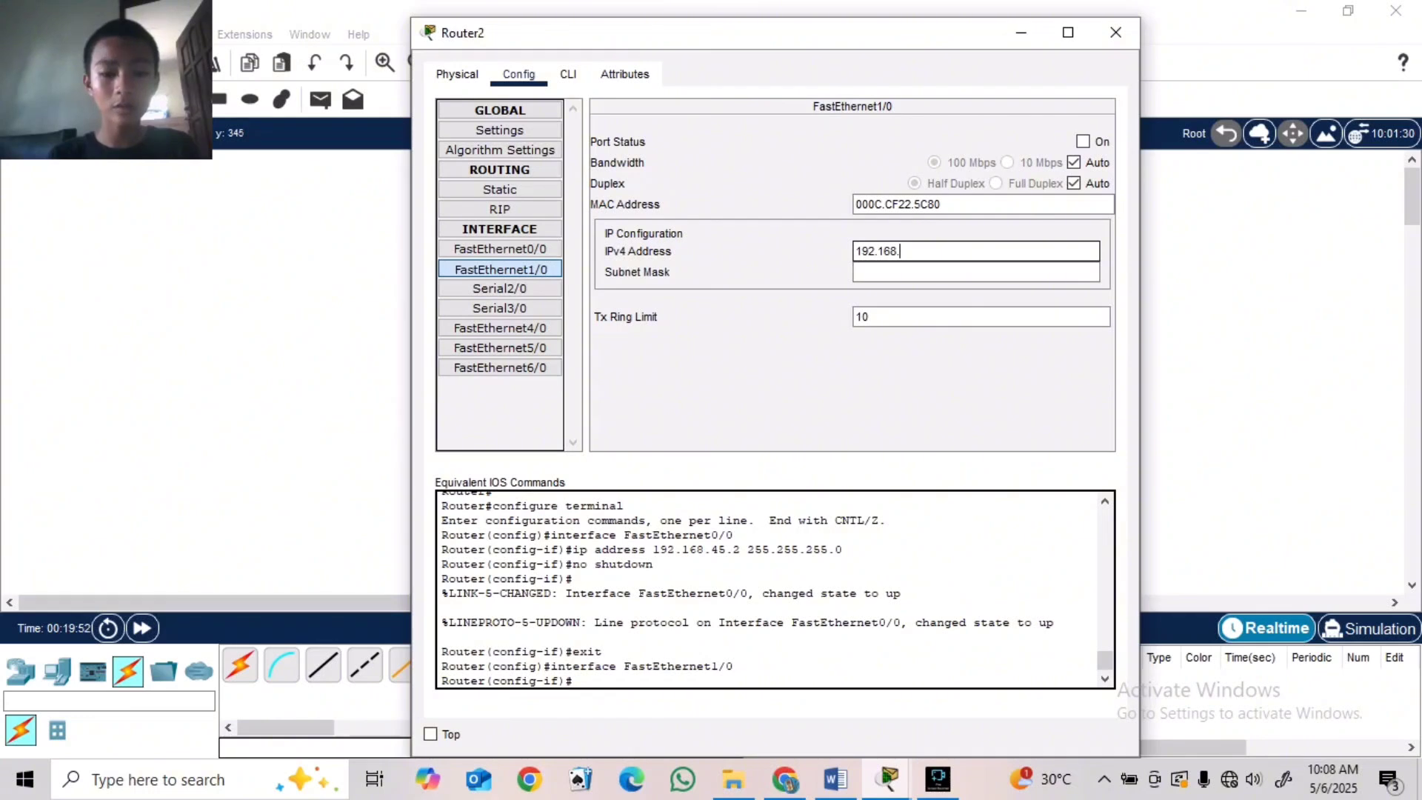
text(75.2)
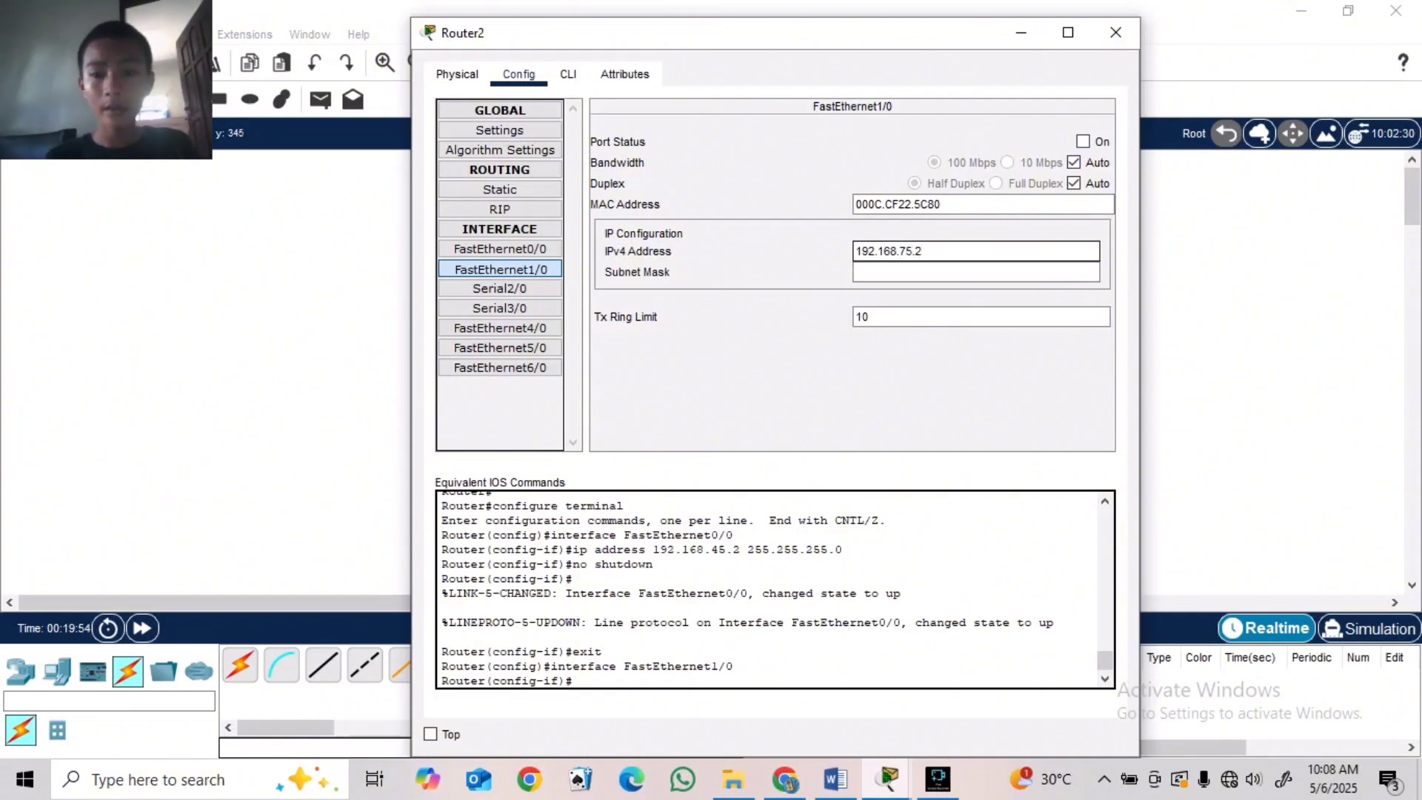
click(1083, 141)
- Configure Router2's FastEthernet6/0 with IPv4 address 192.168.65.1 and mask 255.255.255.0, switch the port on, and close the router's settings
click(500, 368)
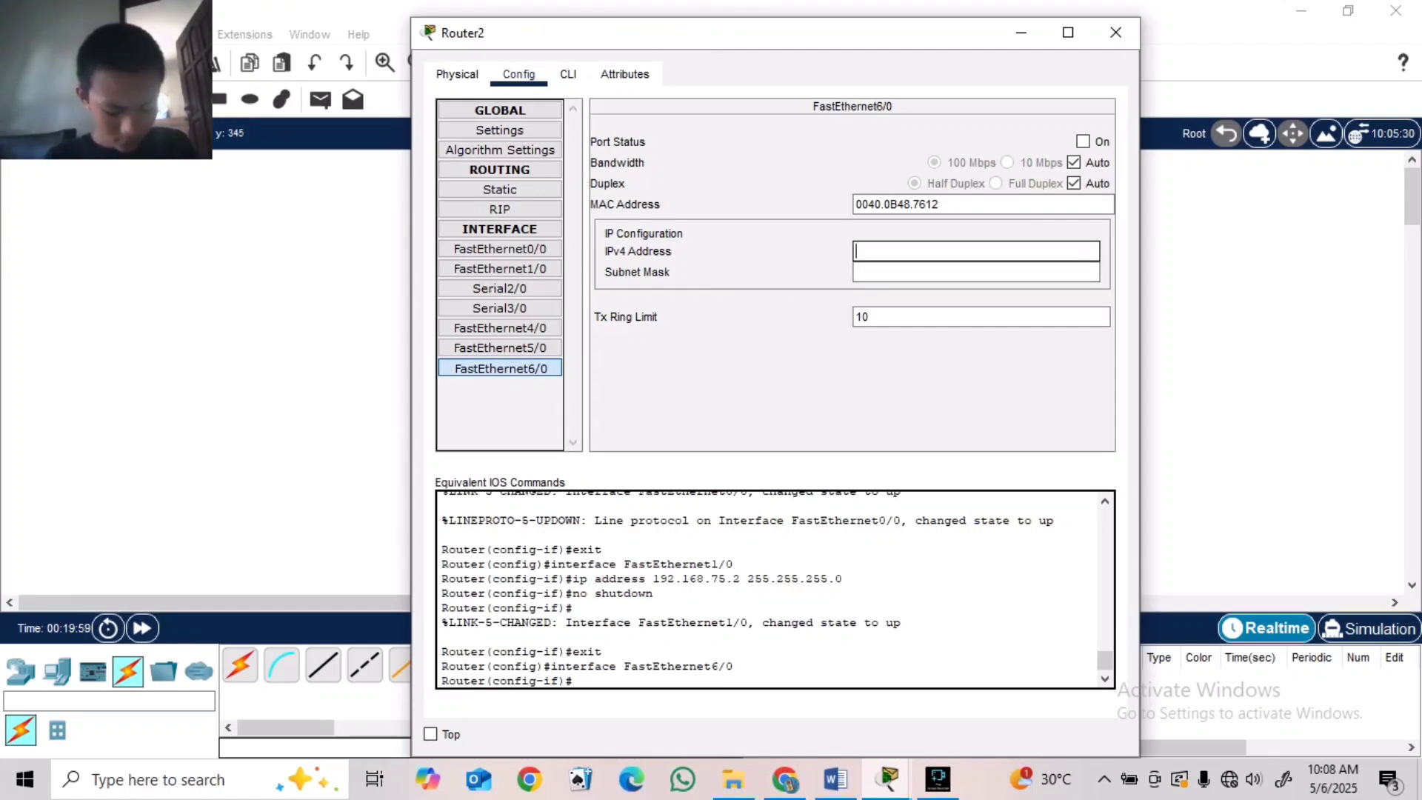
text(192.168)
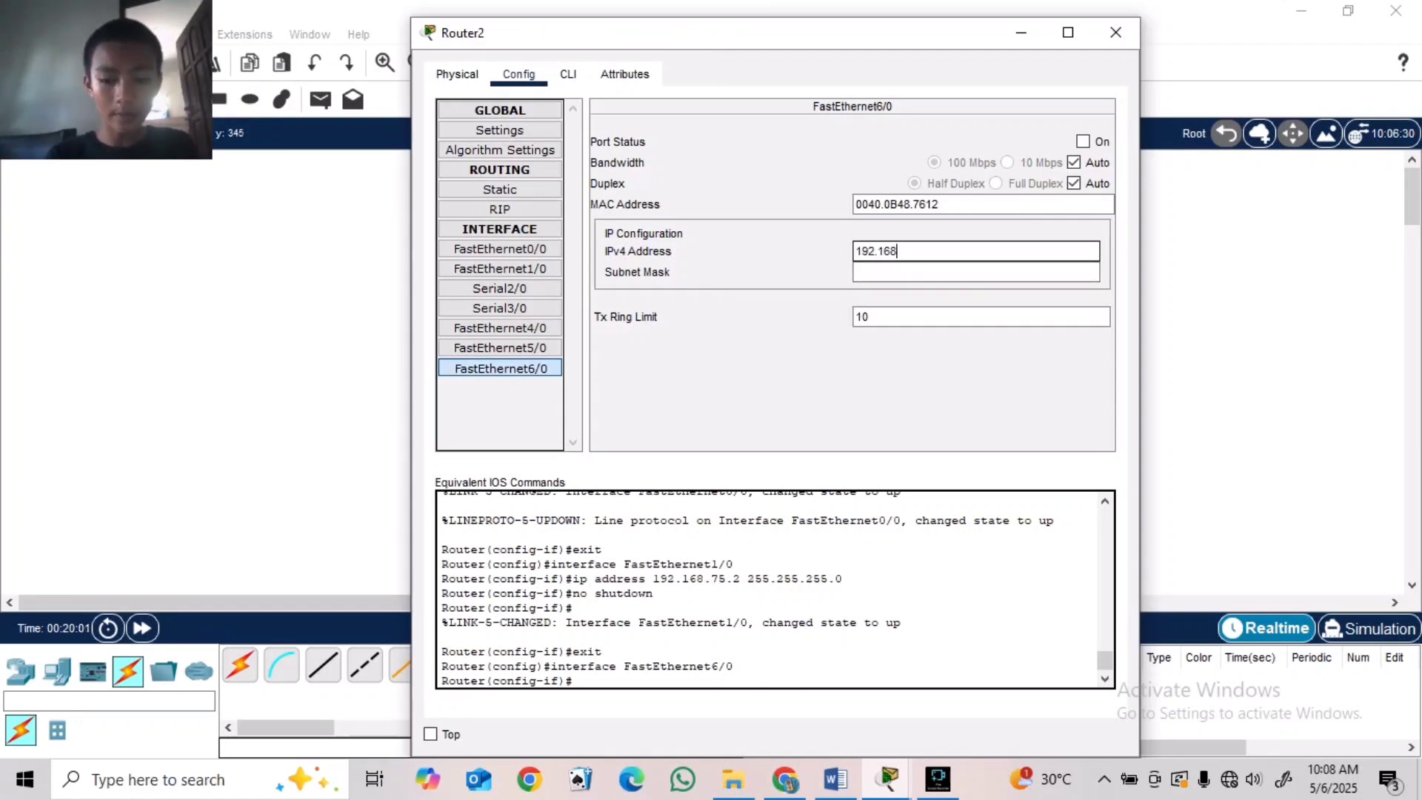
text(.65.1)
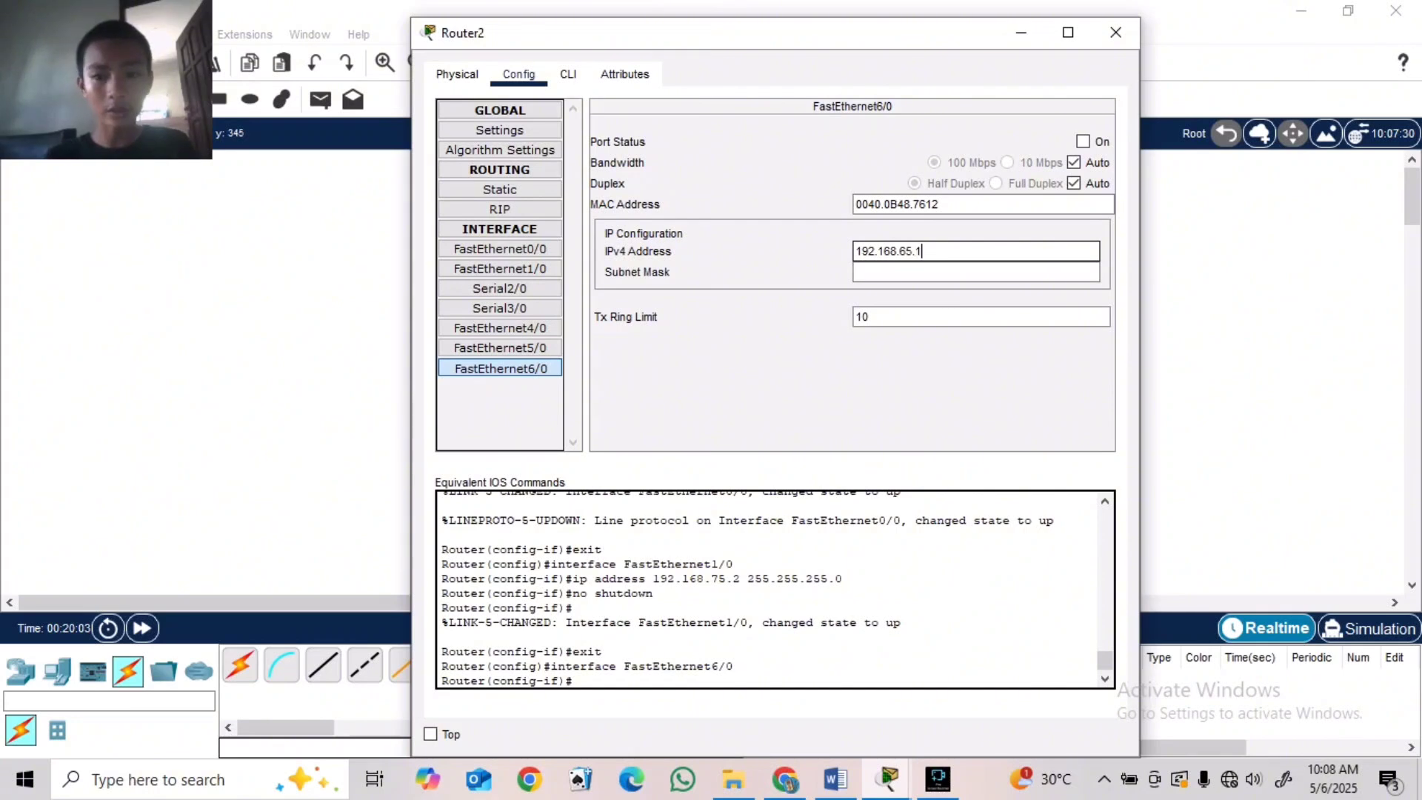
click(1083, 142)
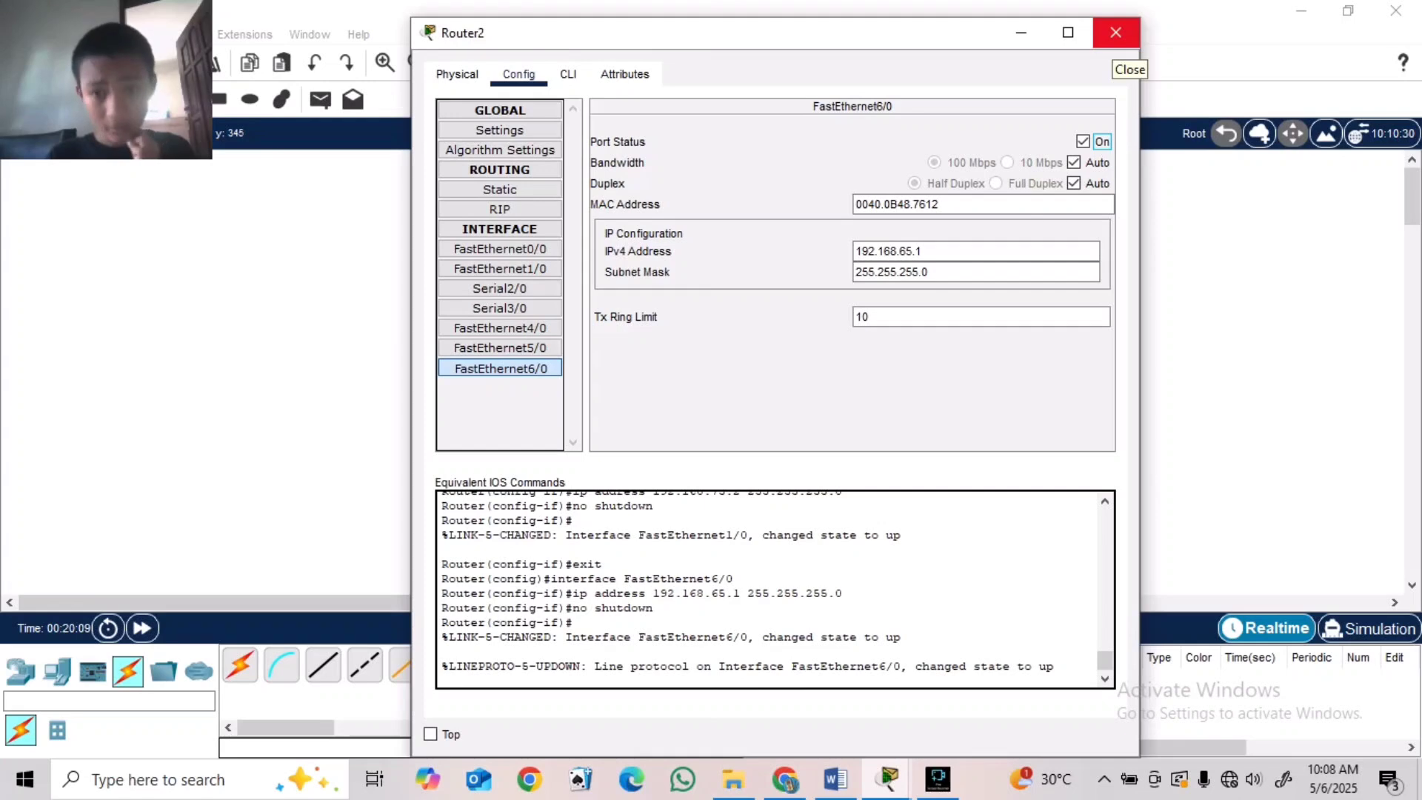
click(1115, 32)
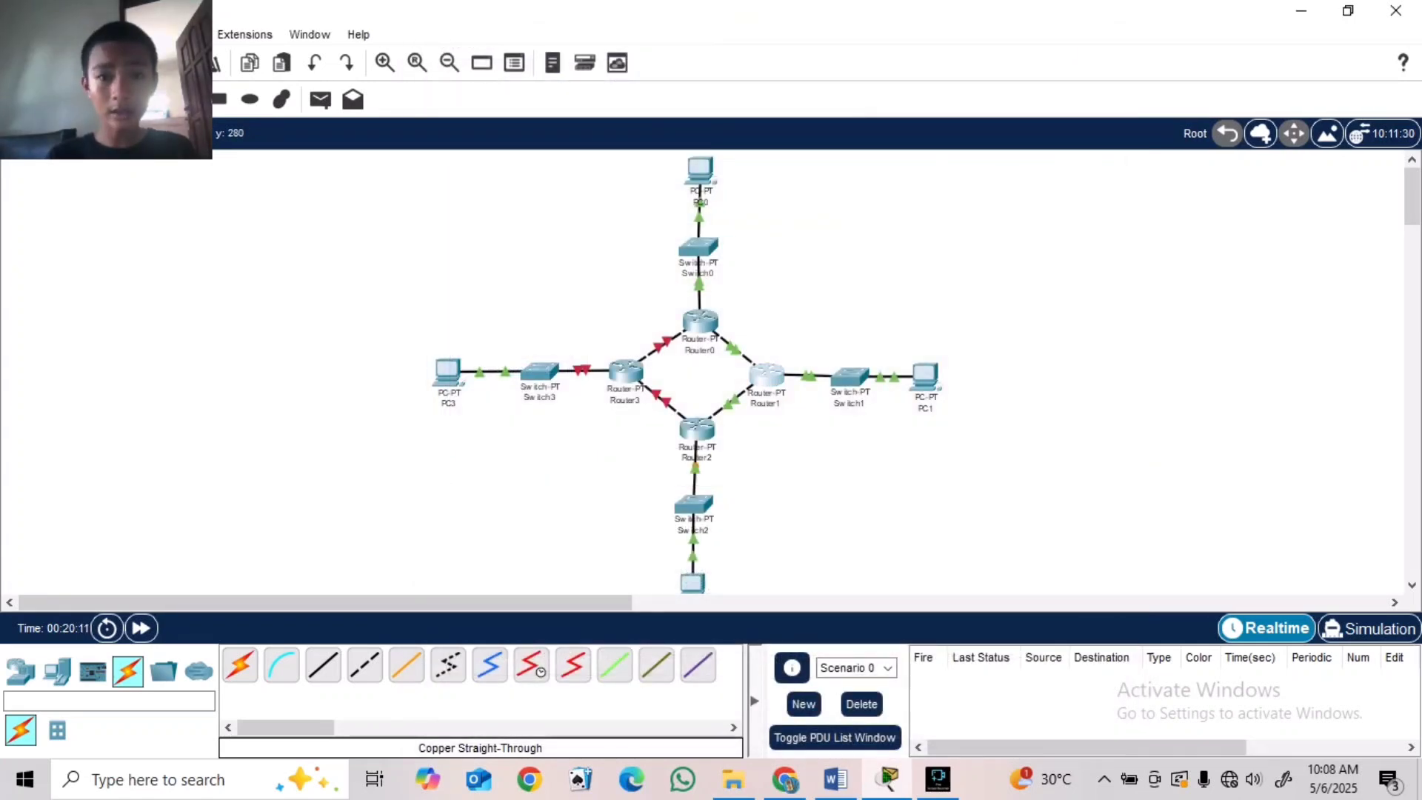
- Review the IP configuration of Router1's FastEthernet1/0 and FastEthernet0/0, and close the router's settings
click(767, 374)
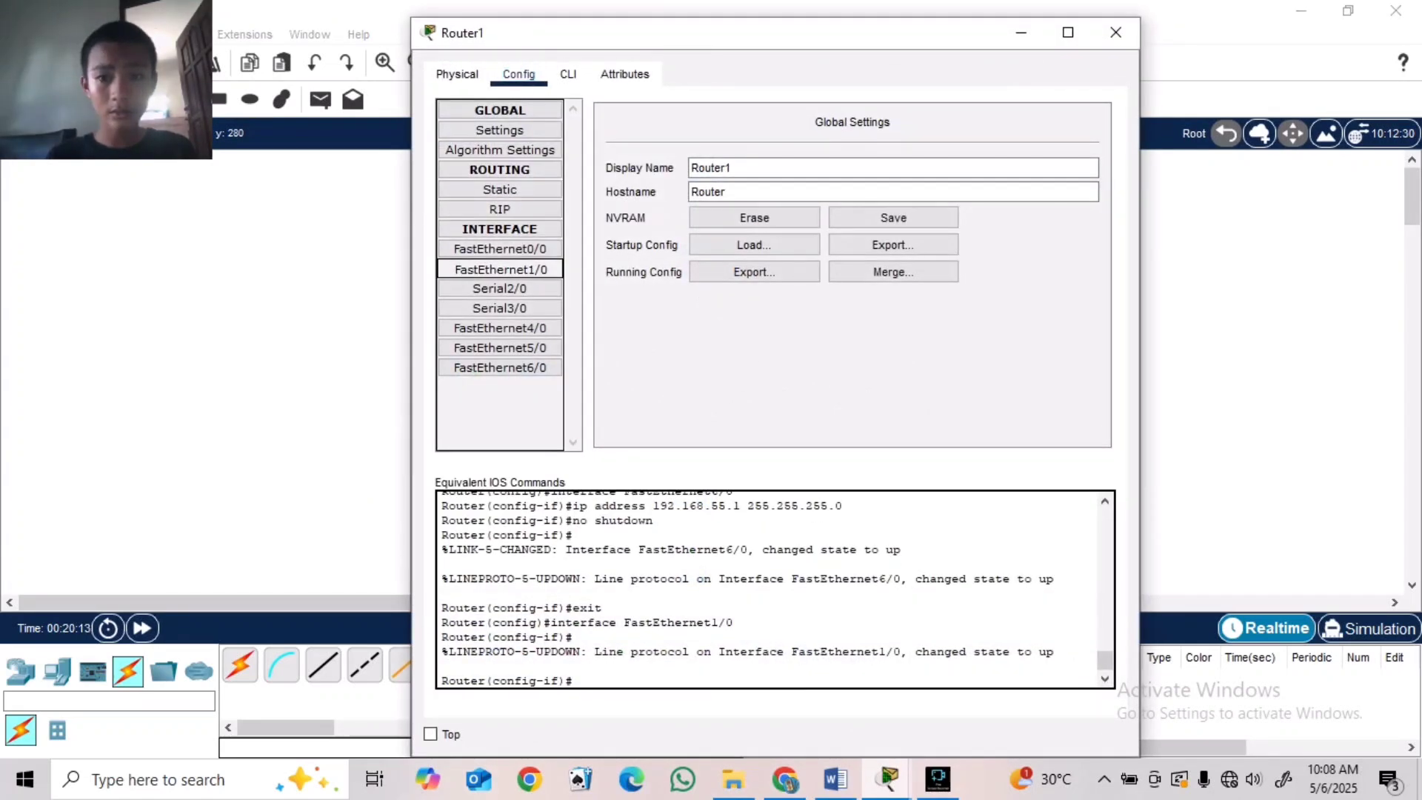
click(500, 269)
click(500, 248)
click(1116, 33)
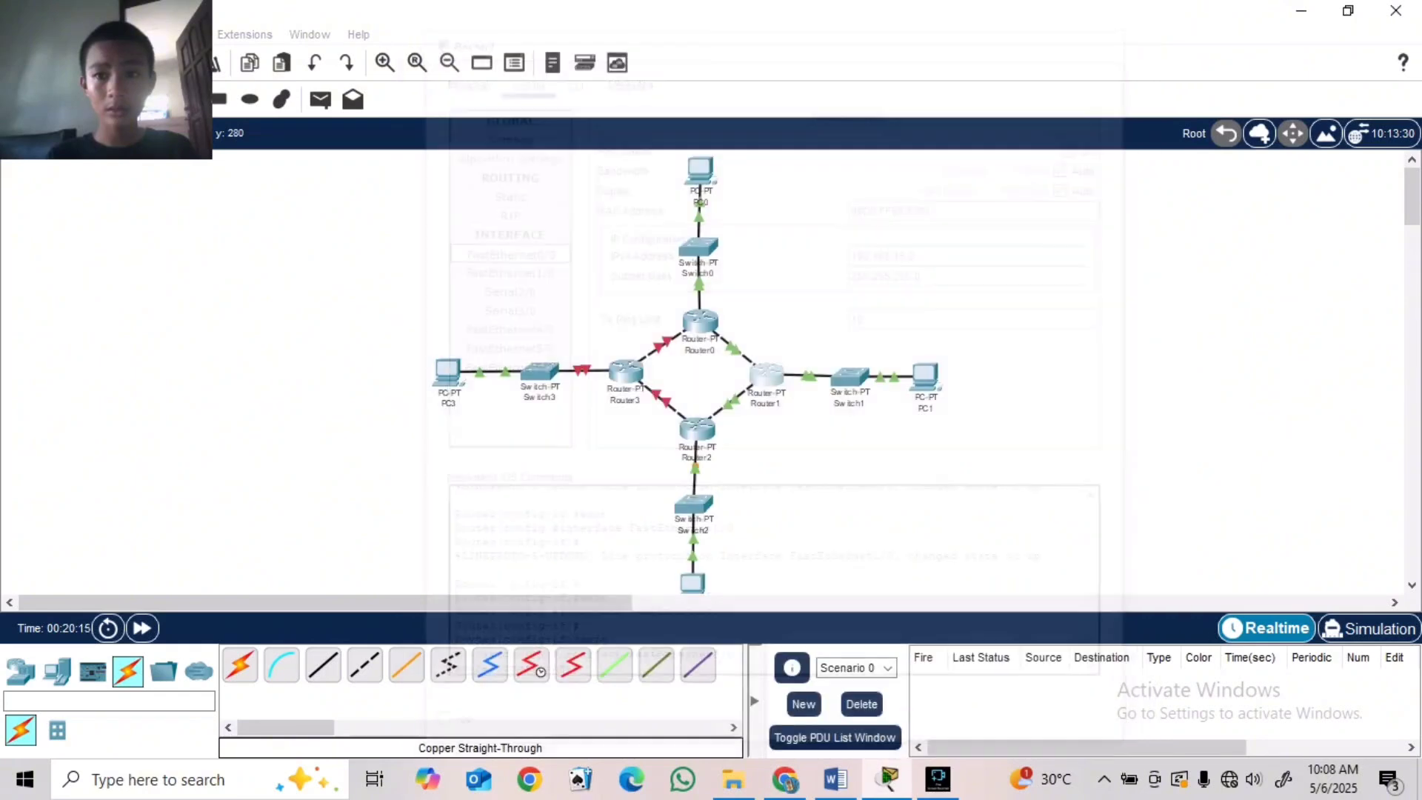
- Configure Router3's FastEthernet0/0 with IPv4 address 192.168.75.1 and mask 255.255.255.0, and switch the port on
click(626, 371)
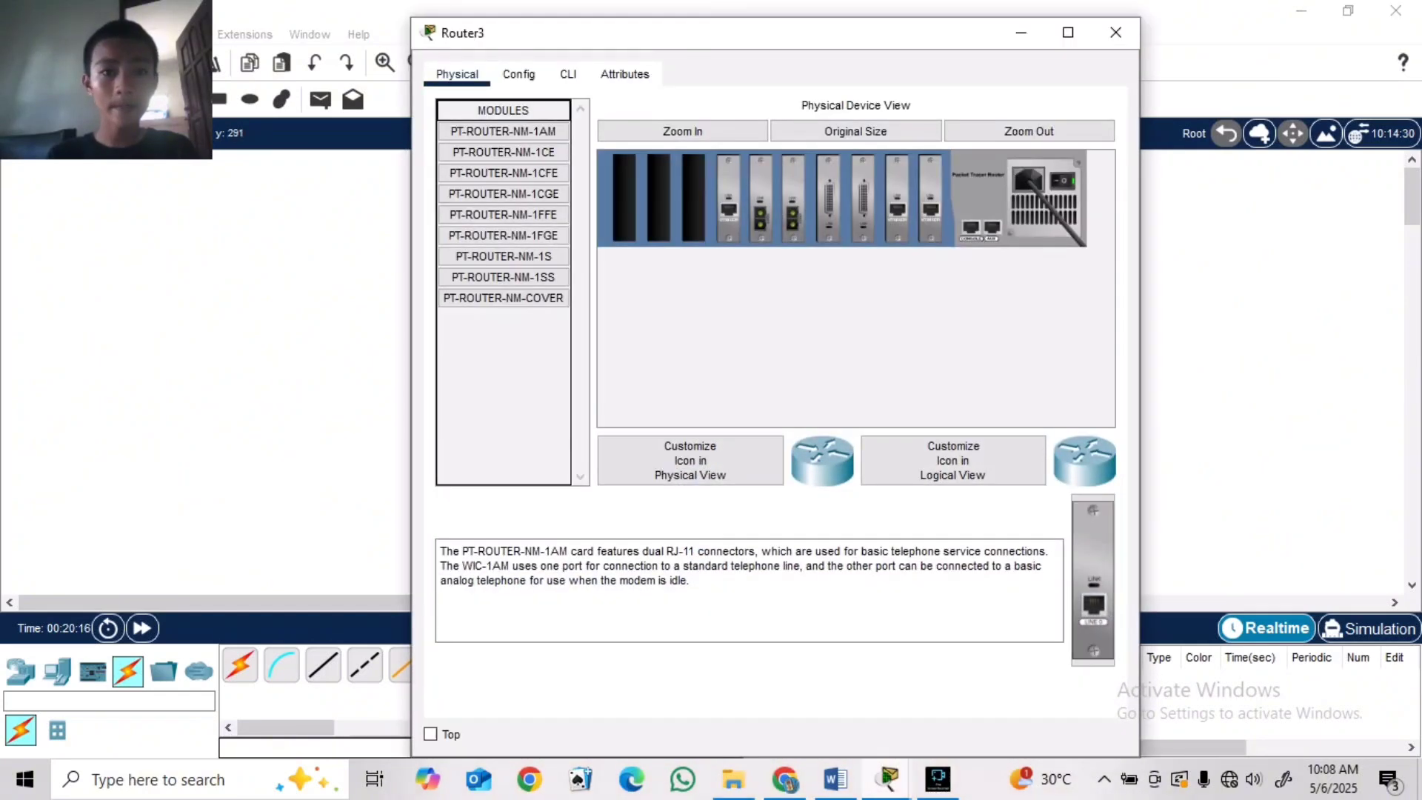
click(518, 74)
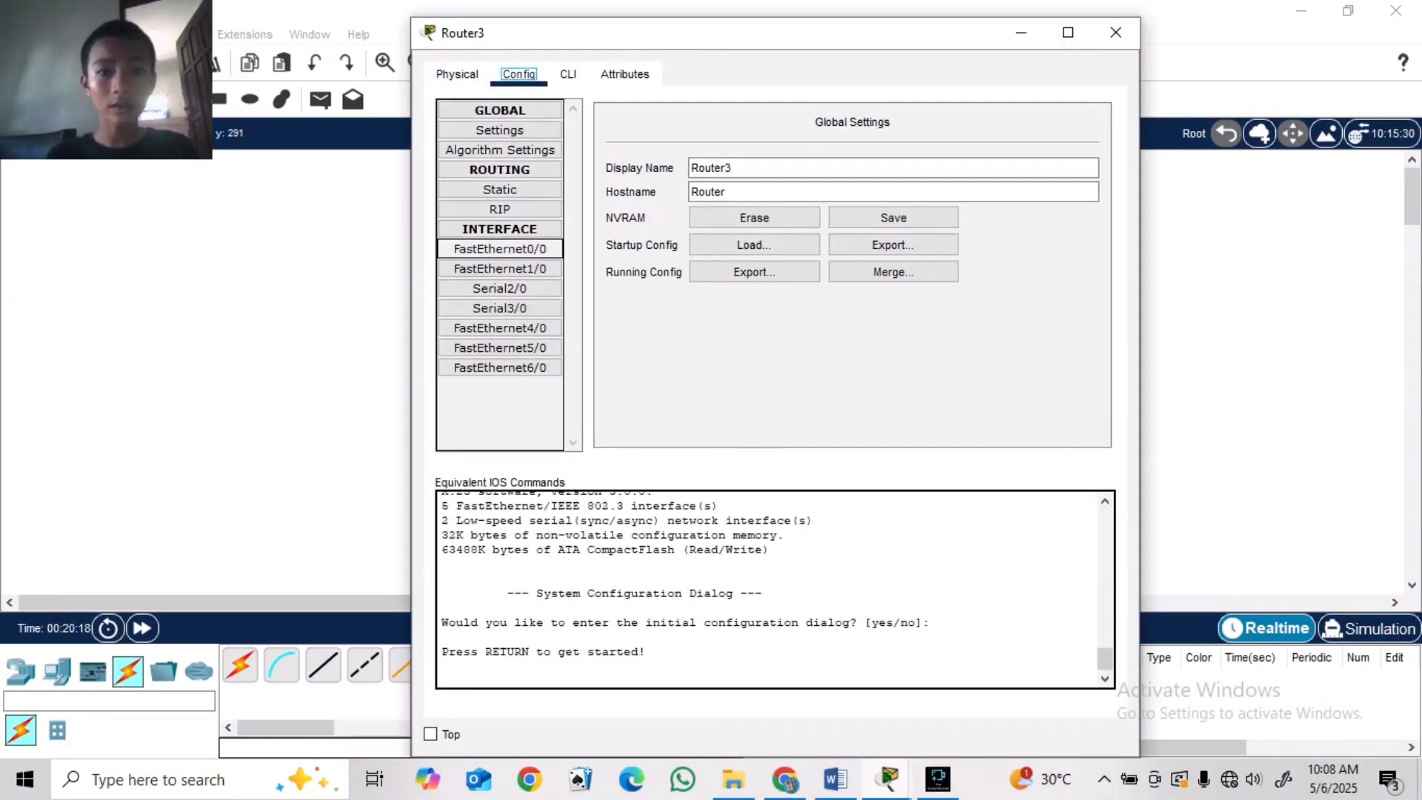
click(500, 249)
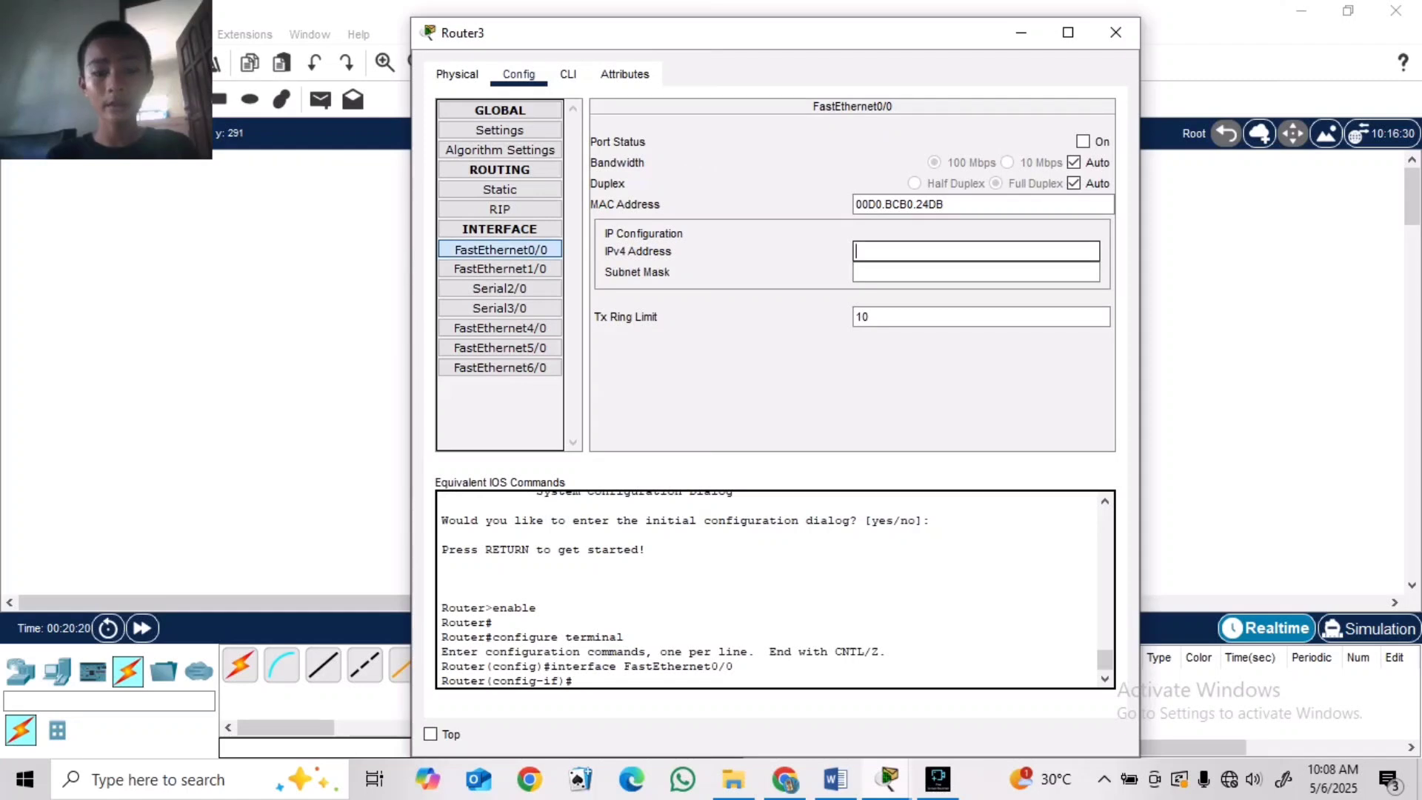
text(192.168)
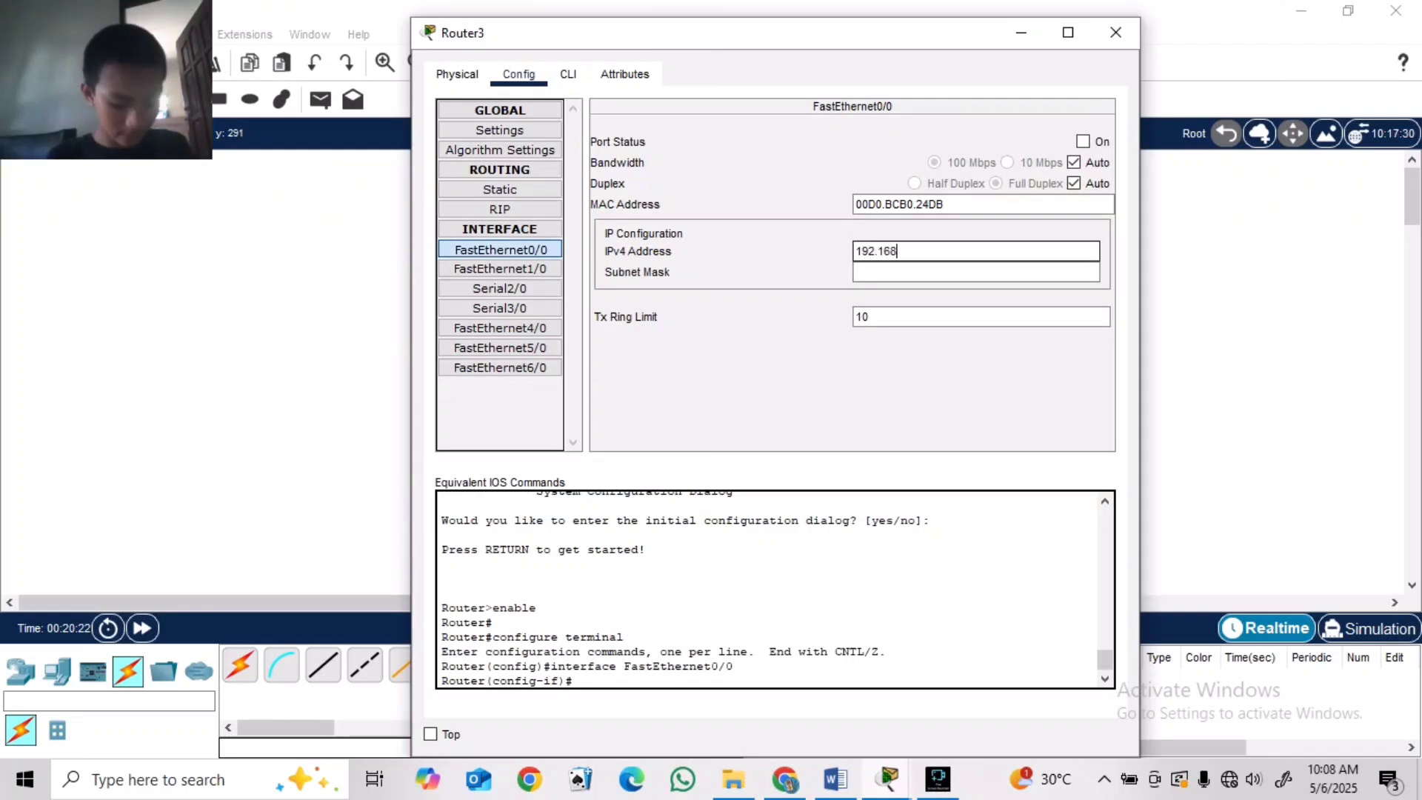
text(.)
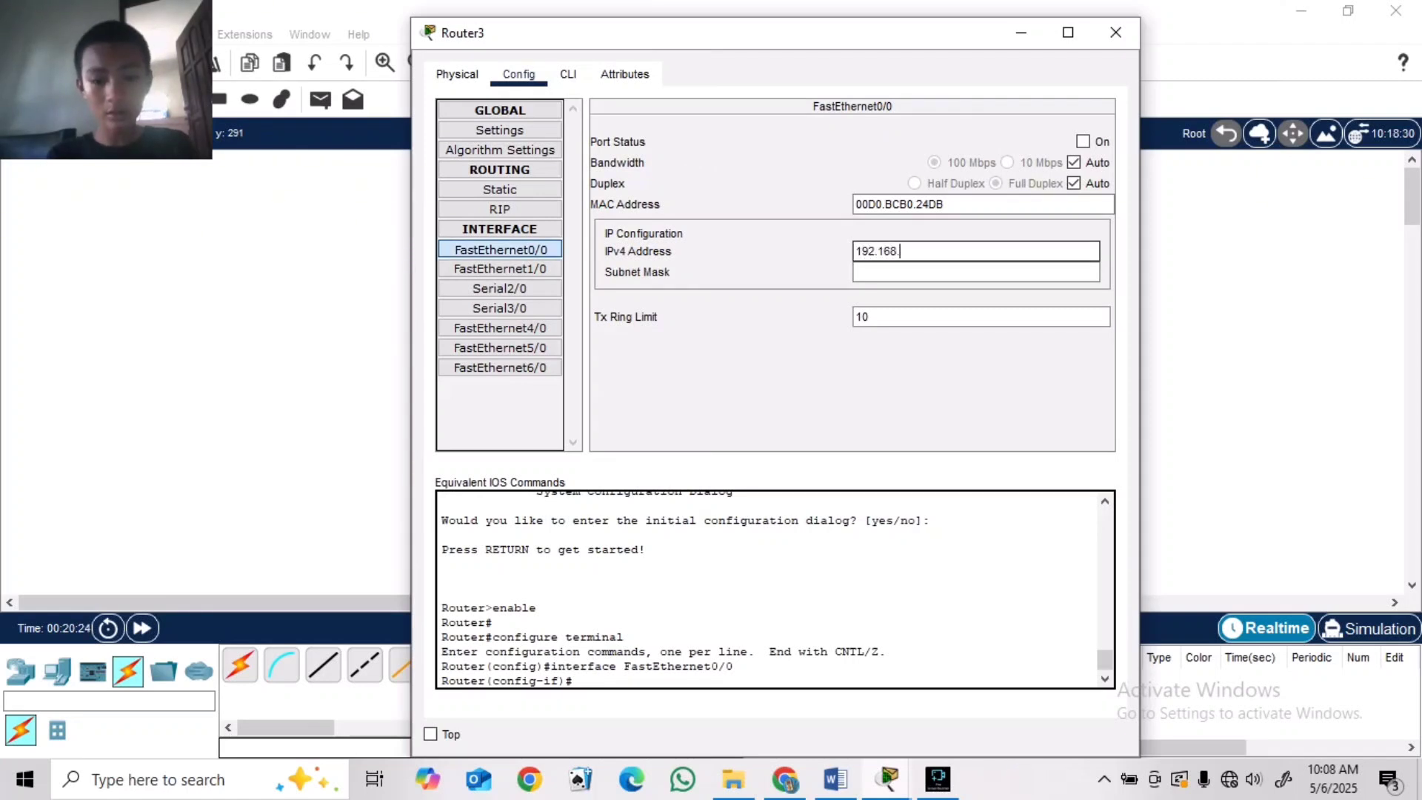
text(75.1)
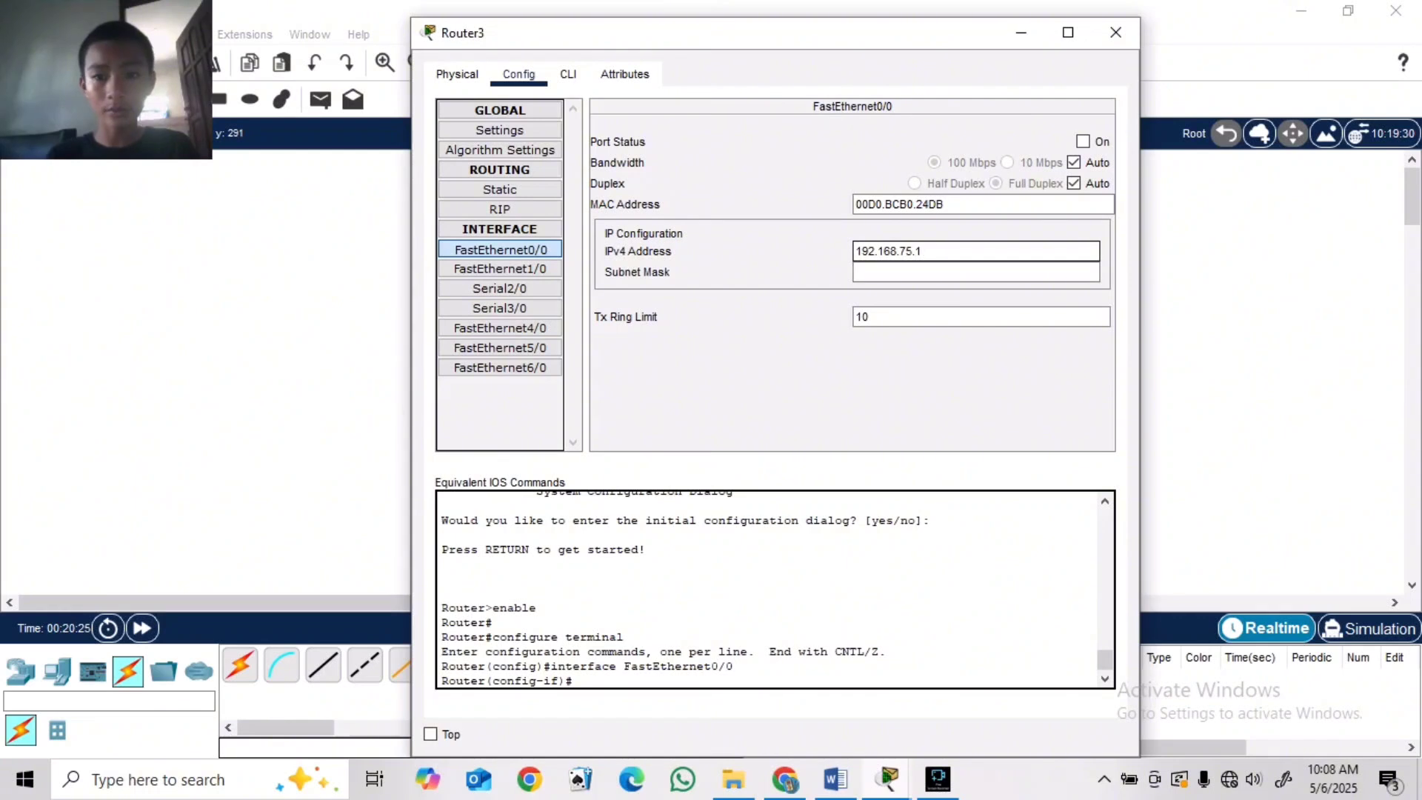
click(1083, 141)
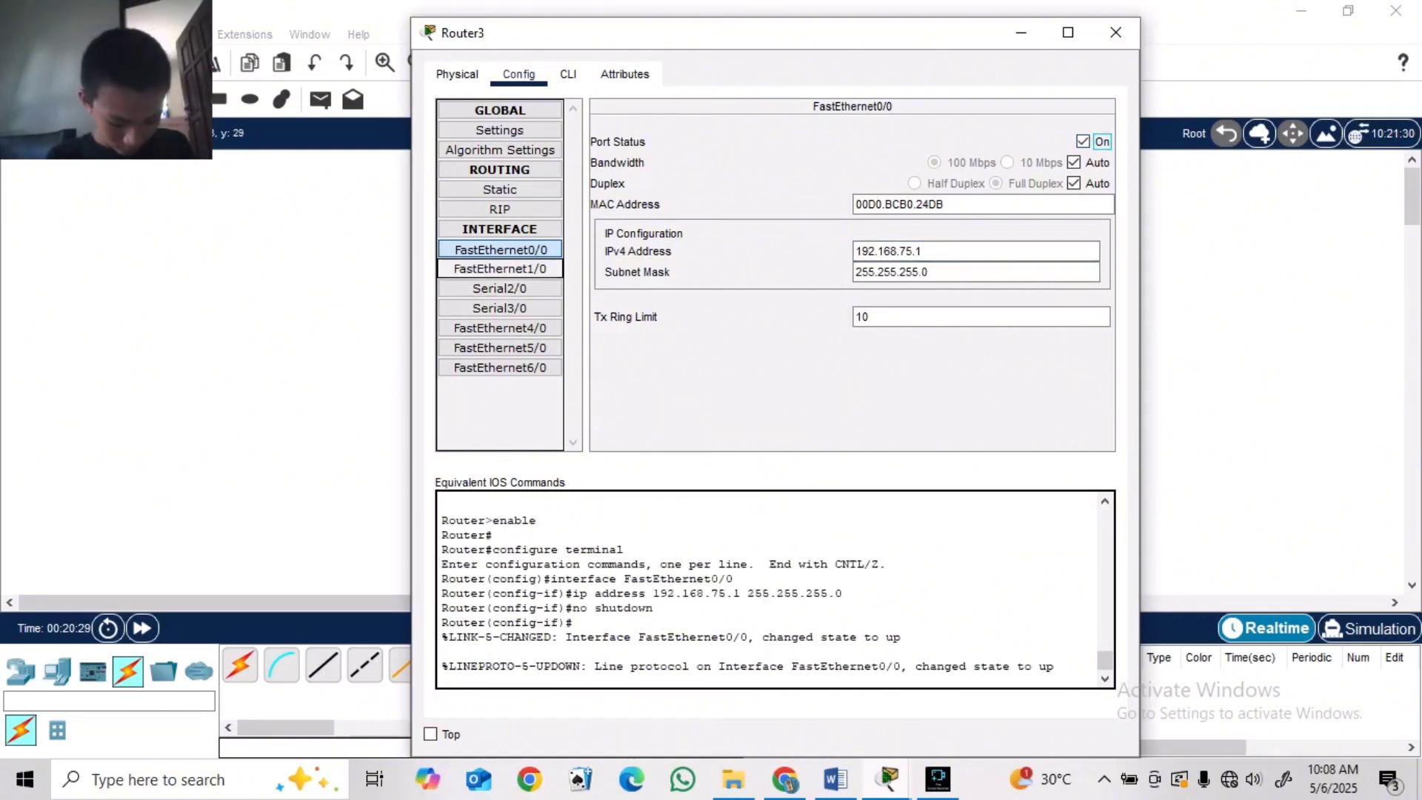
- Configure Router3's FastEthernet1/0 with IPv4 address 192.168.25.2 and mask 255.255.255.0, and switch the port on
click(500, 268)
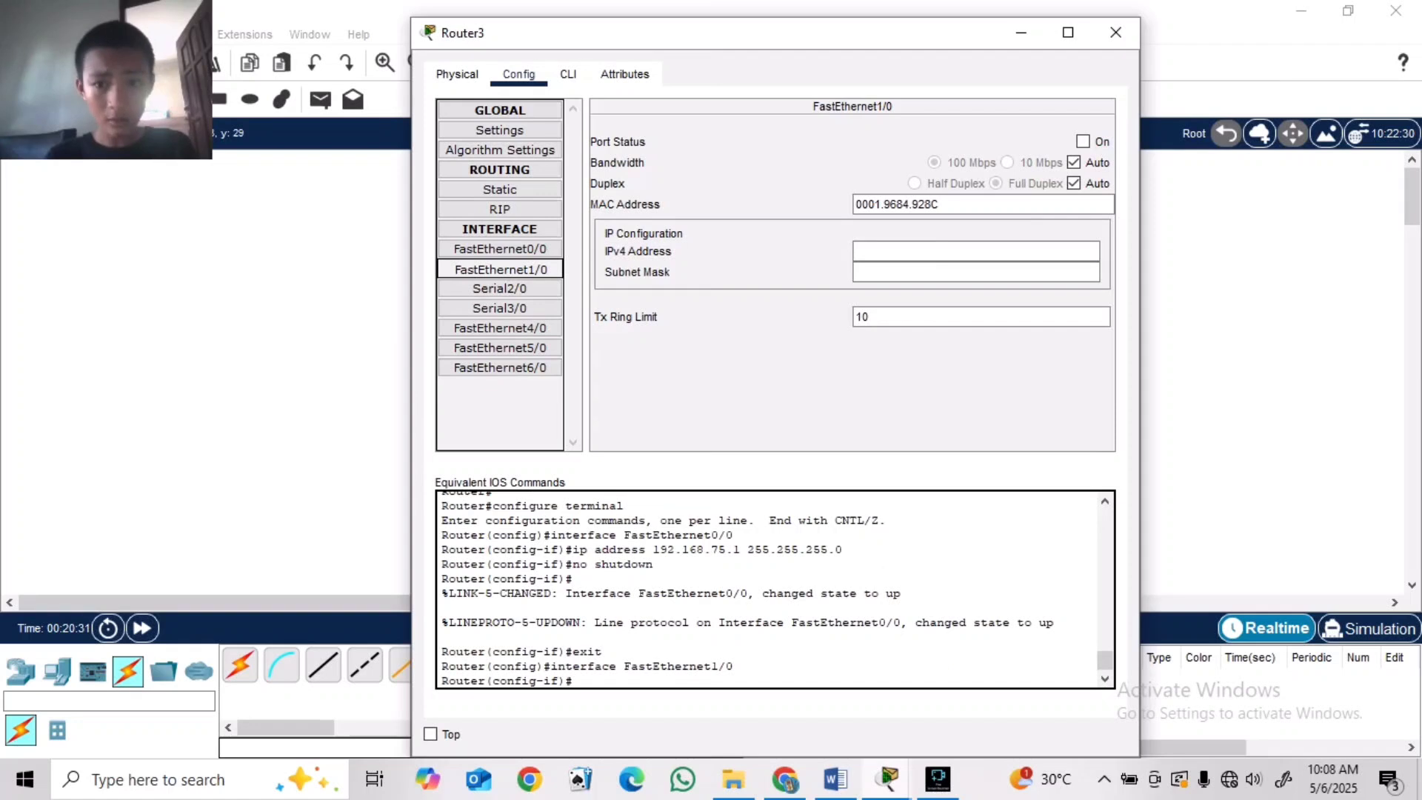
click(975, 251)
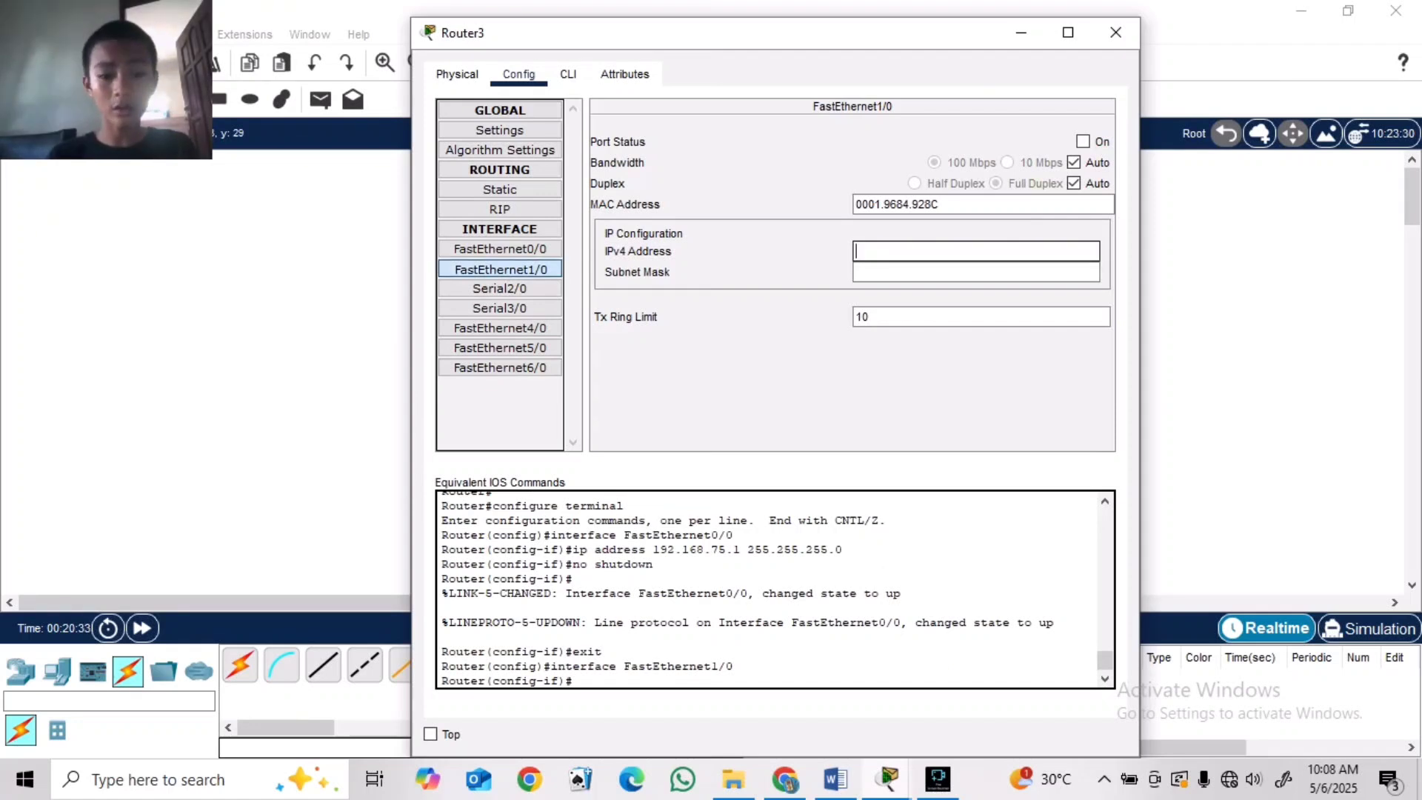
text(192.168)
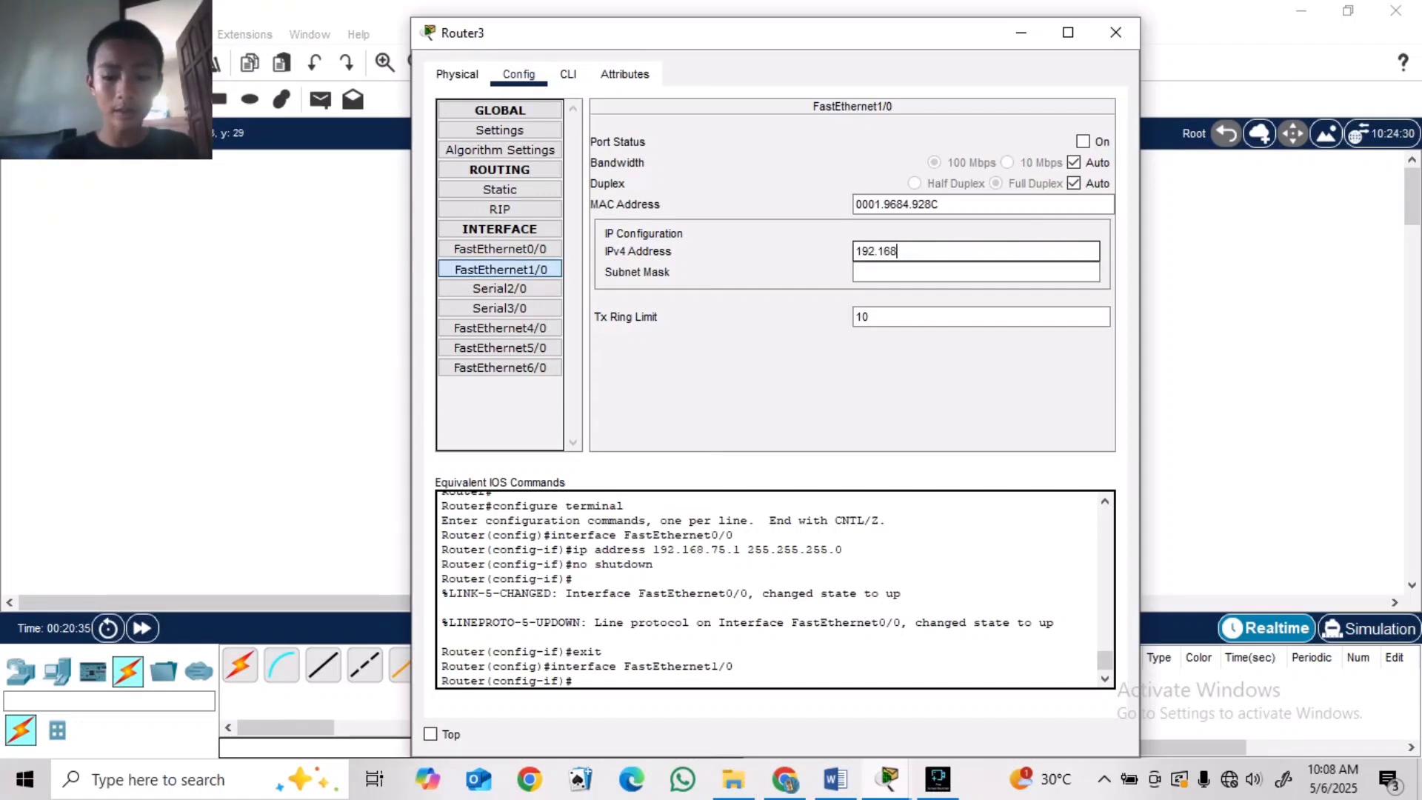
text(.24.1)
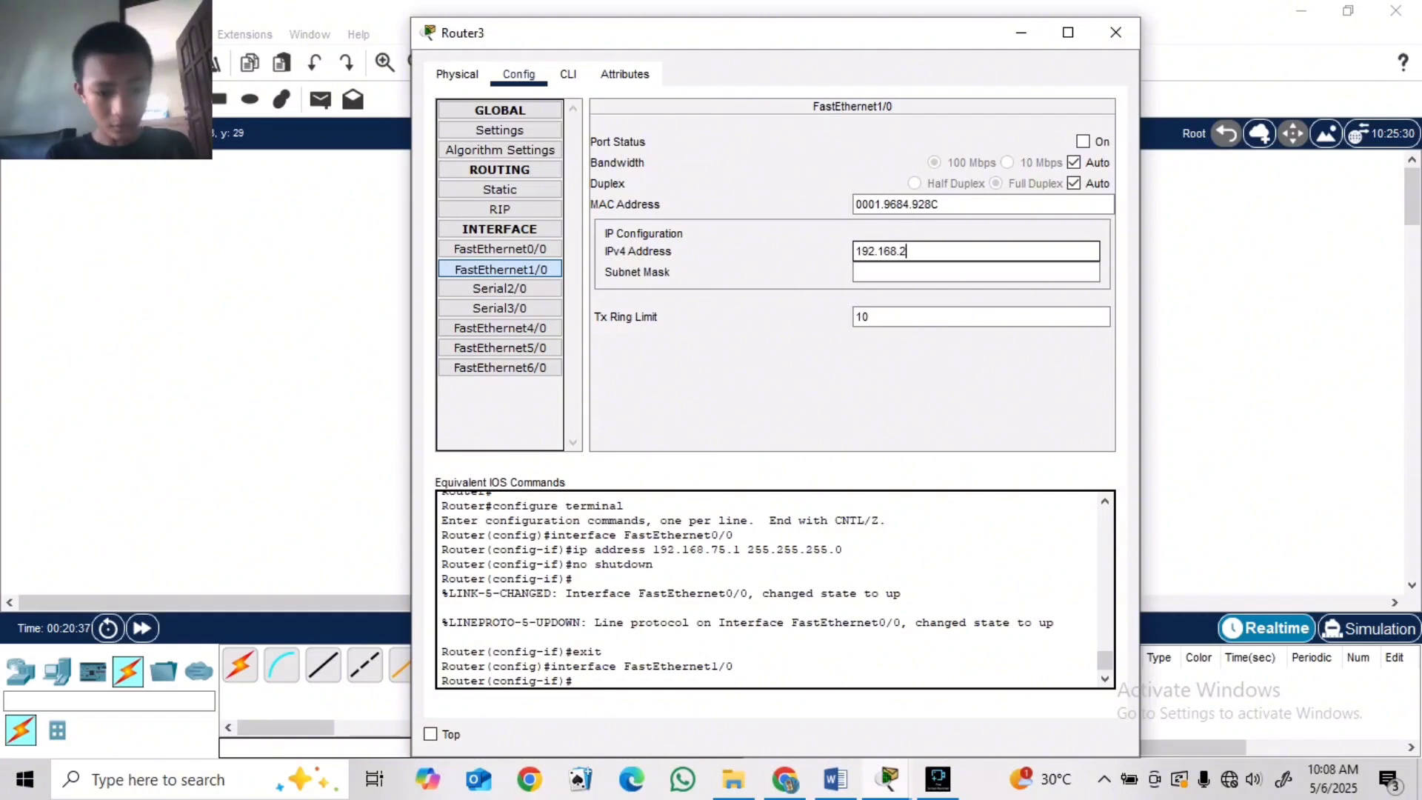
key(BackSpace)
key(BackSpace)
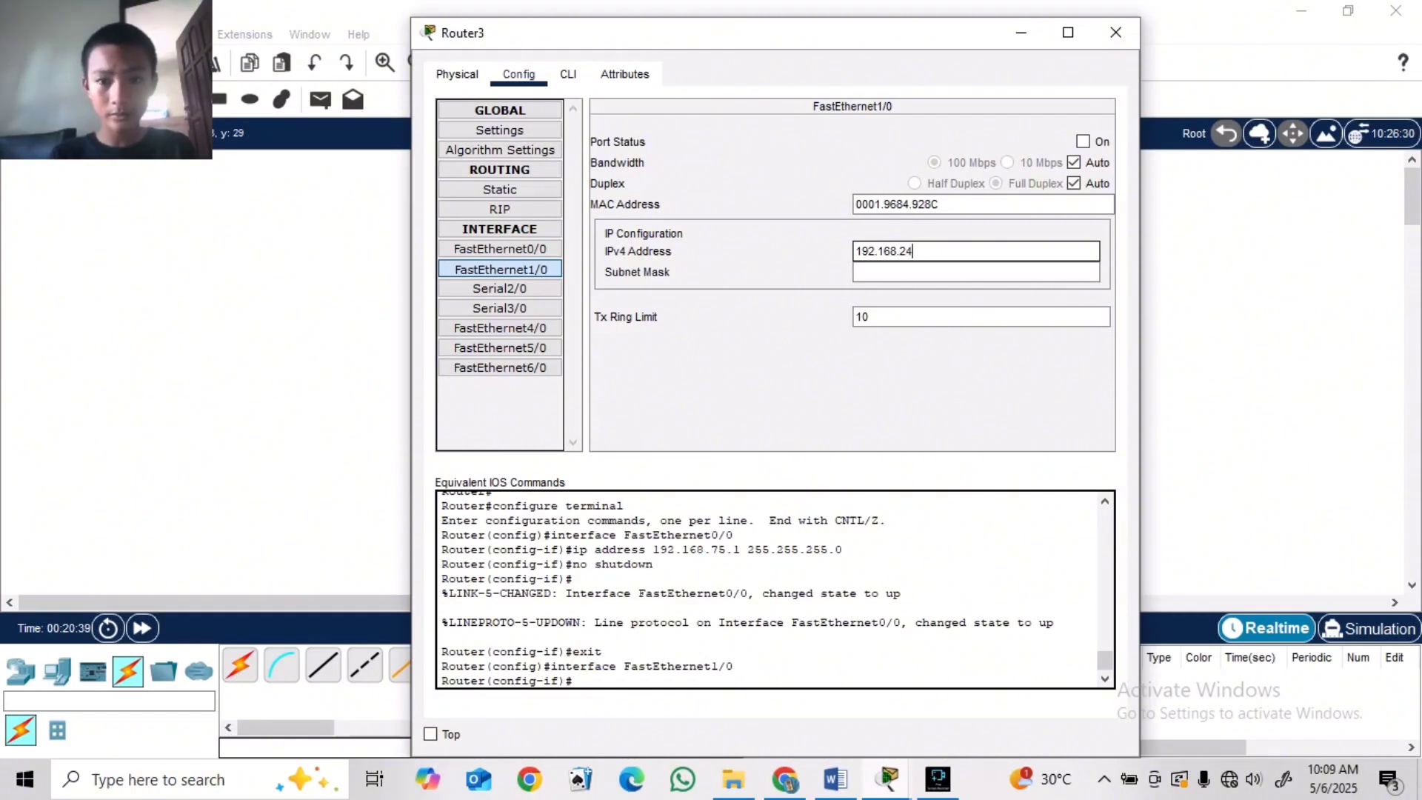
text(5)
text(.1)
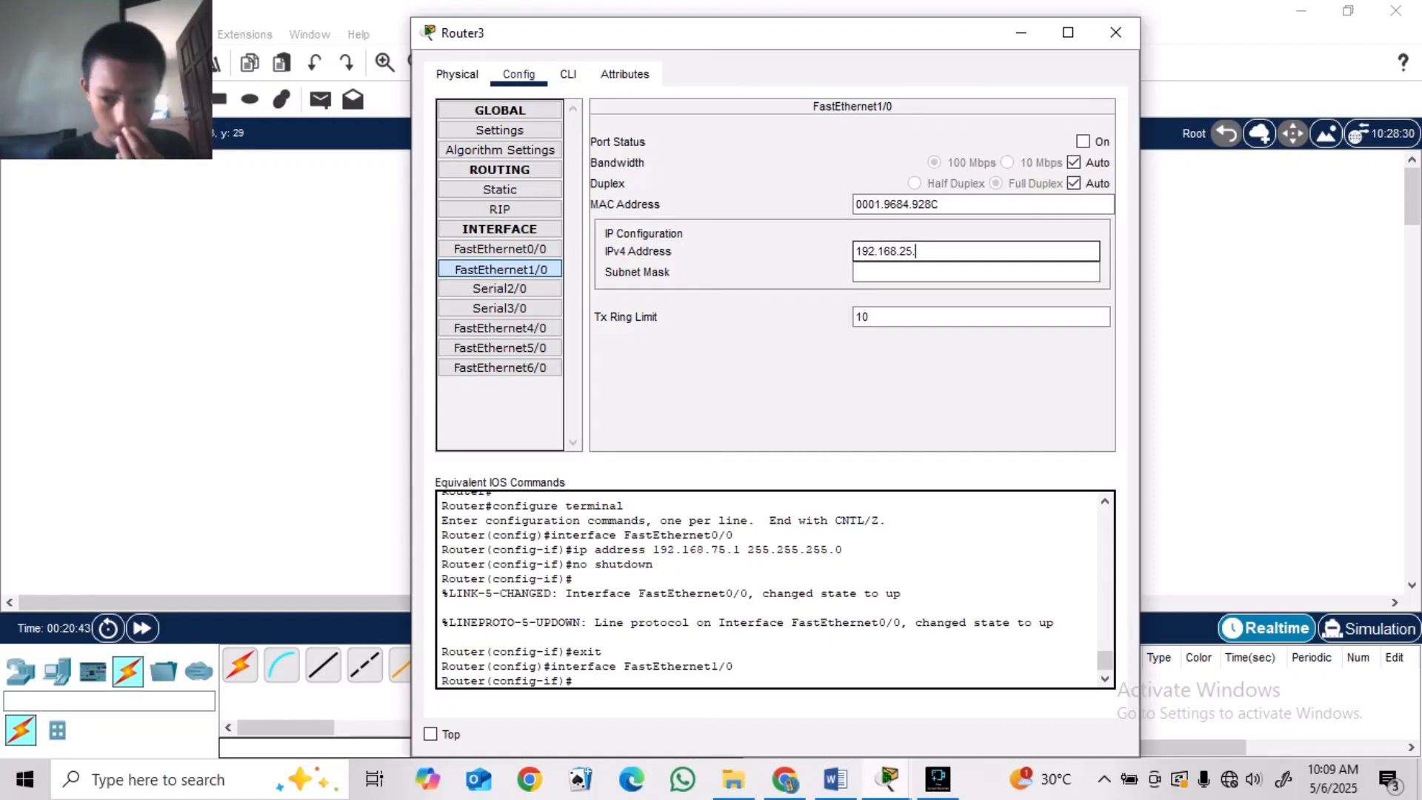
text(2)
key(Tab)
click(1082, 141)
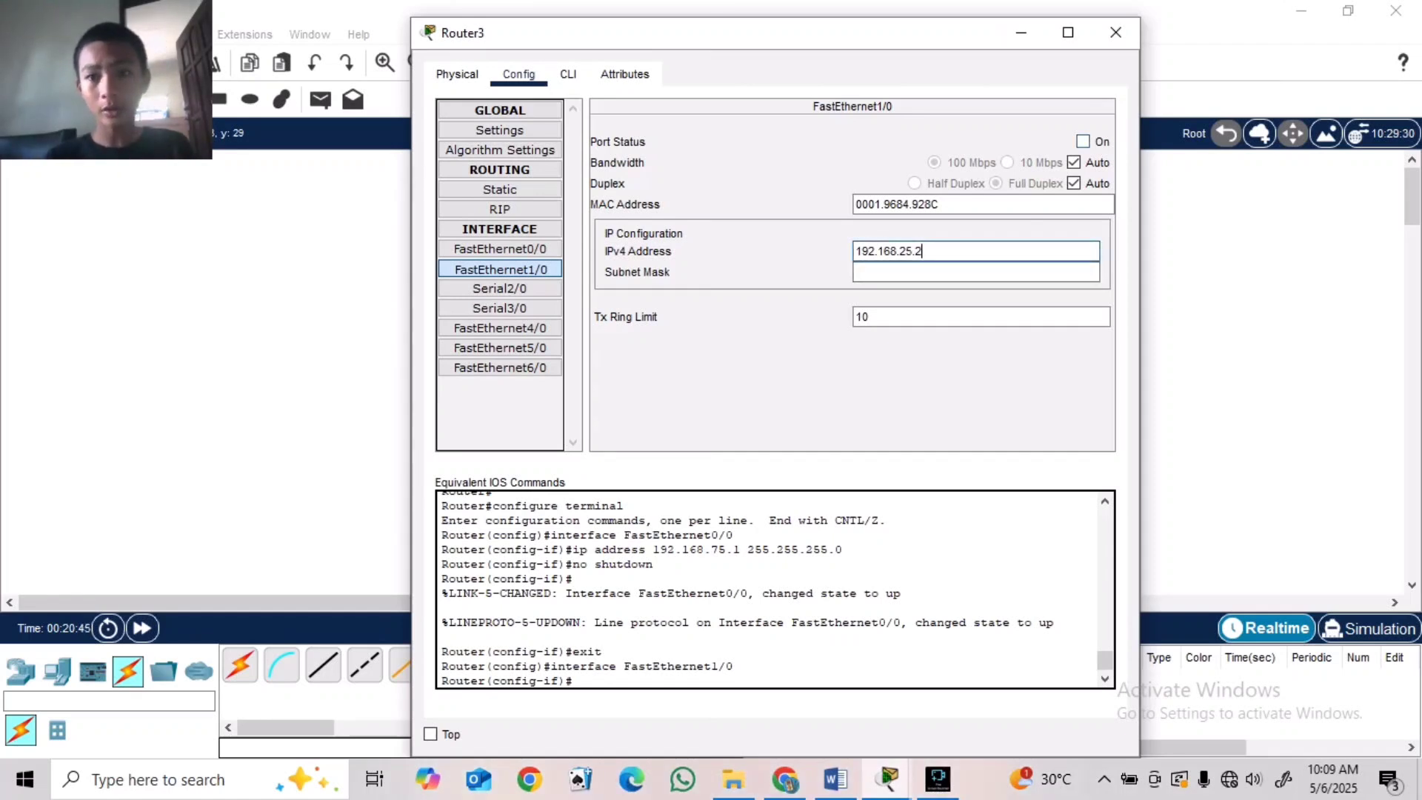
- Configure Router3's FastEthernet6/0 with IPv4 address 192.168.85.1 and mask 255.255.255.0, switch the port on, and close the router's settings
click(500, 368)
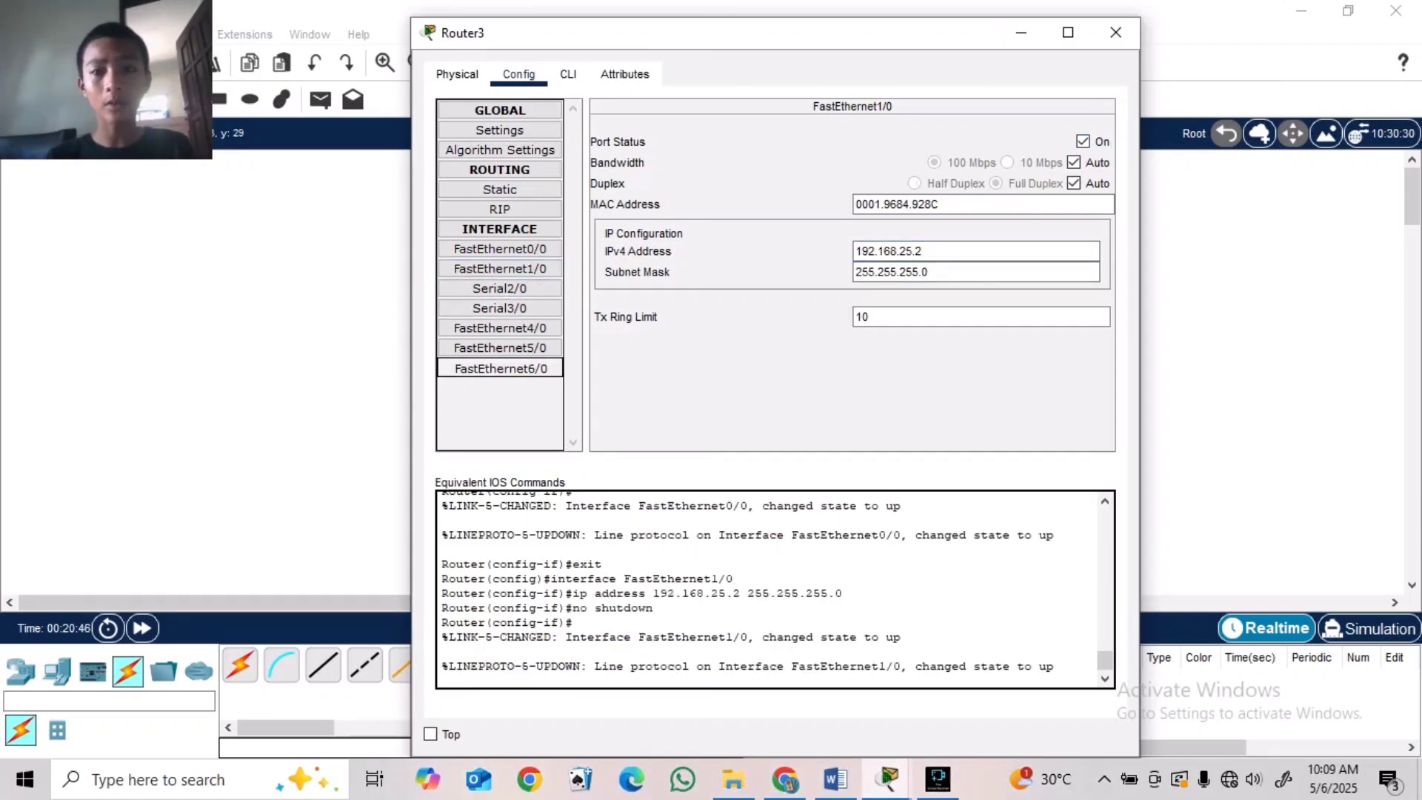
click(975, 251)
text(192.)
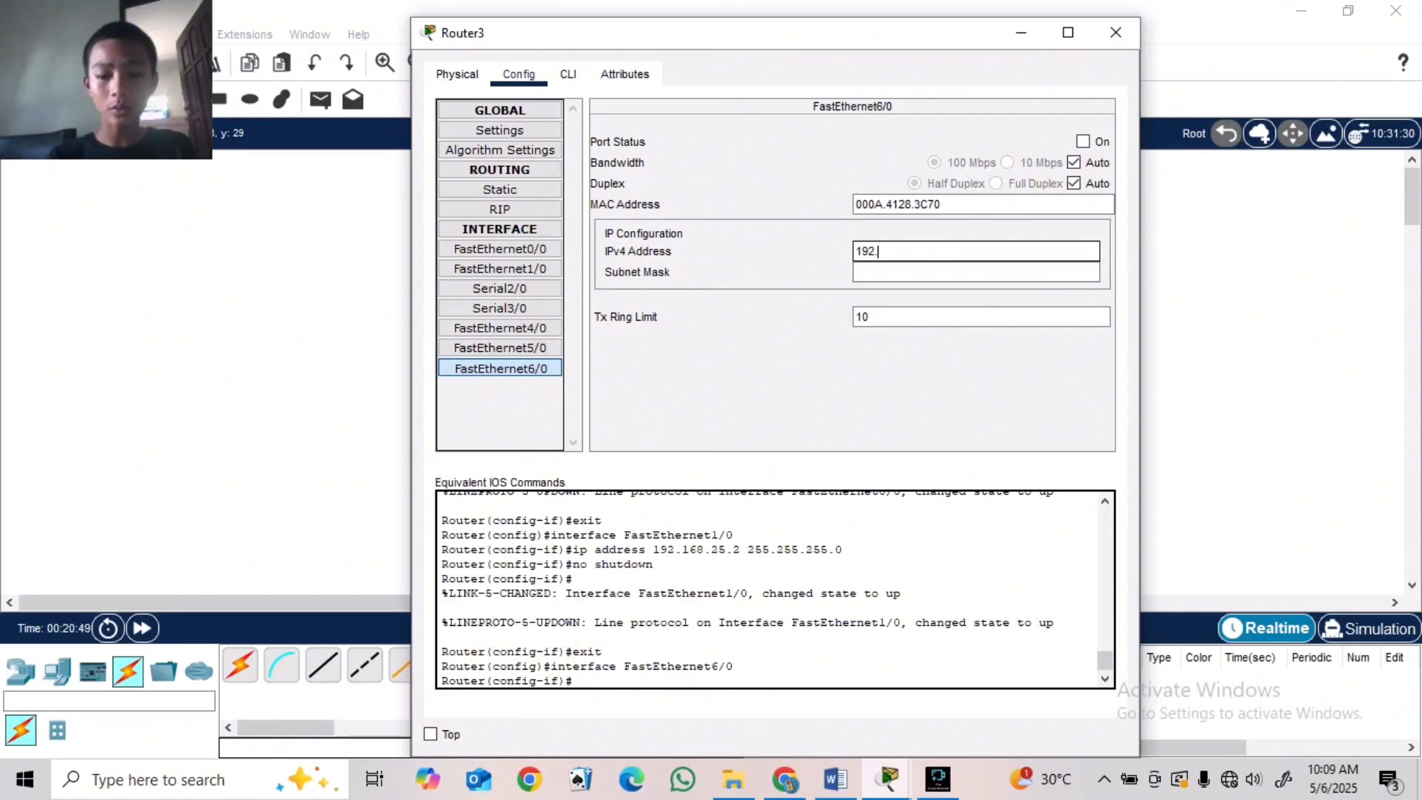
text(168.1)
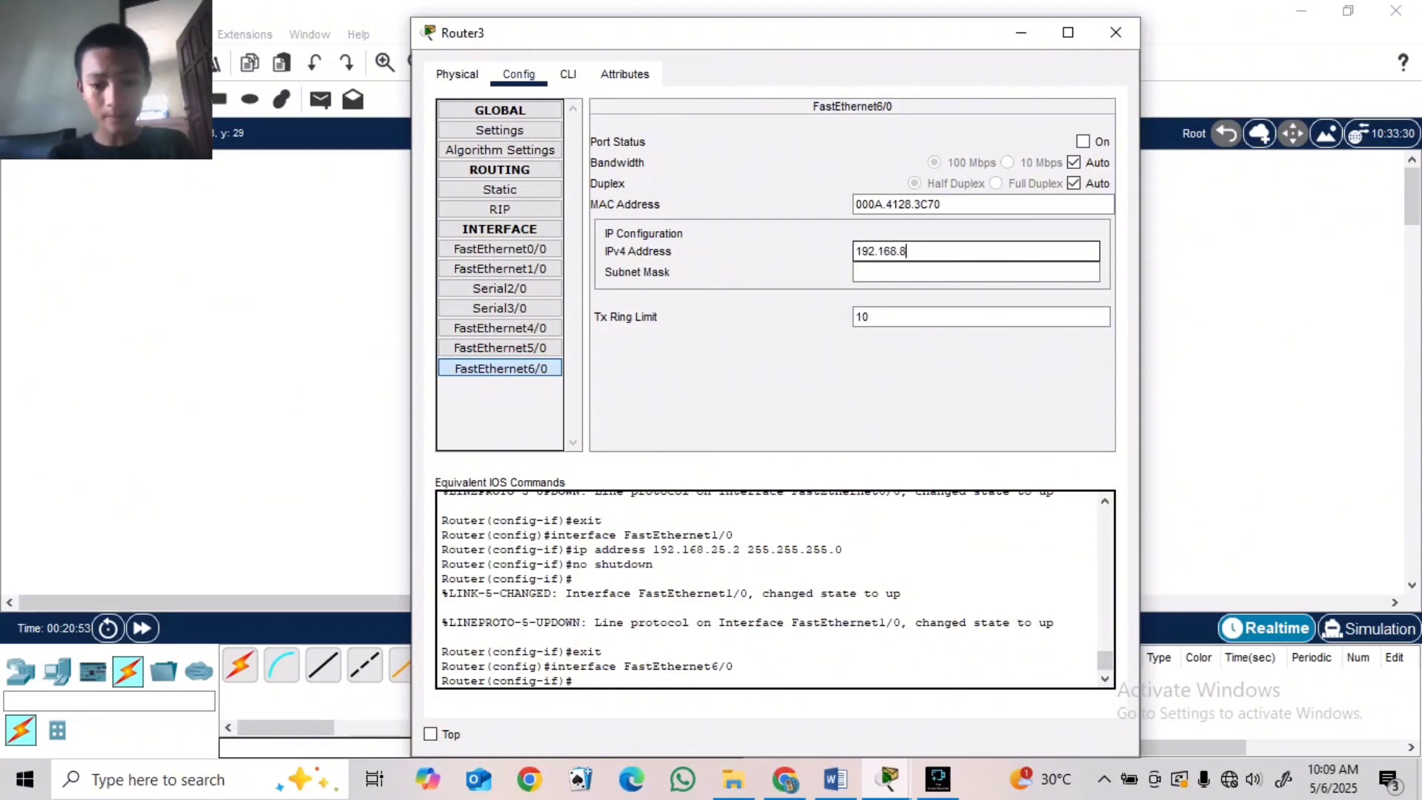
text(5.1)
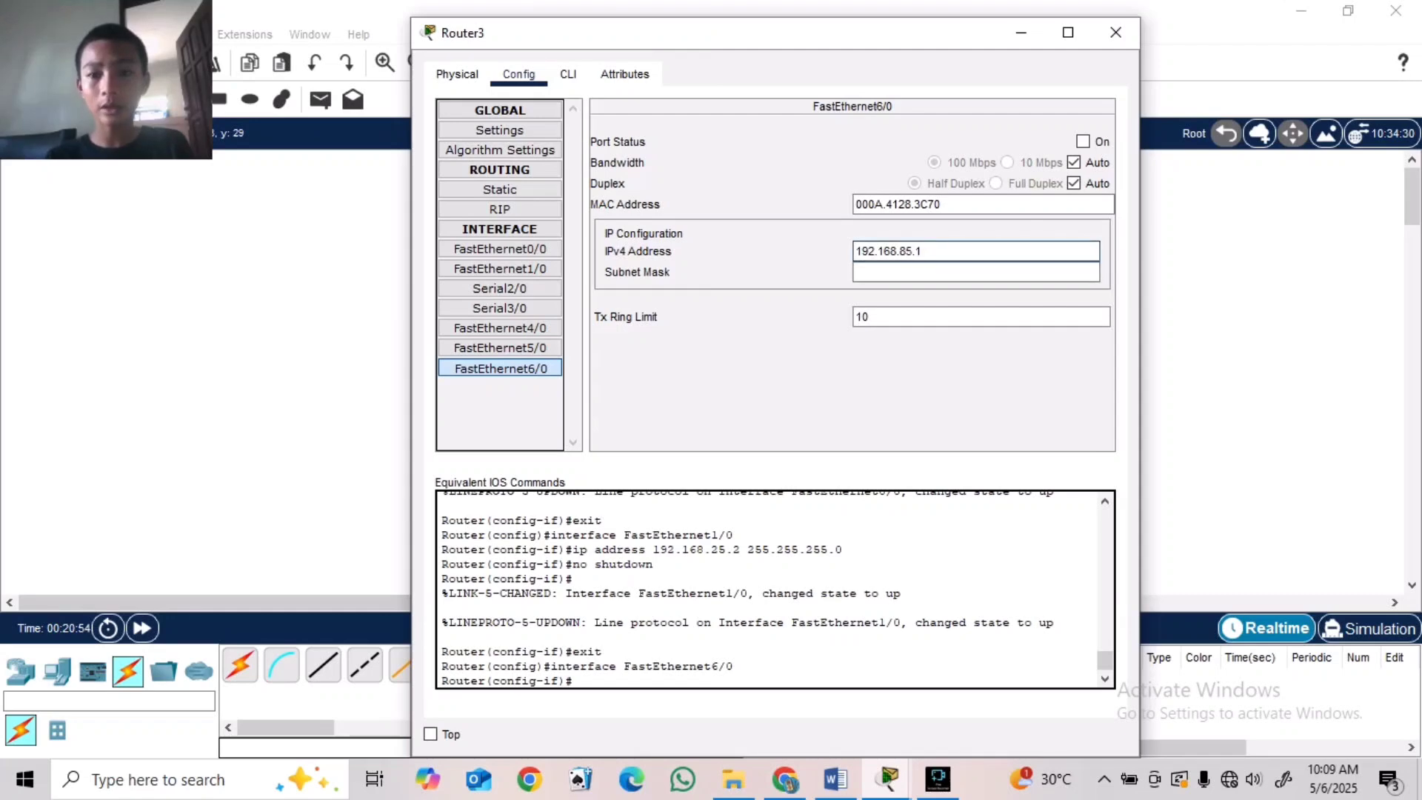
click(1082, 140)
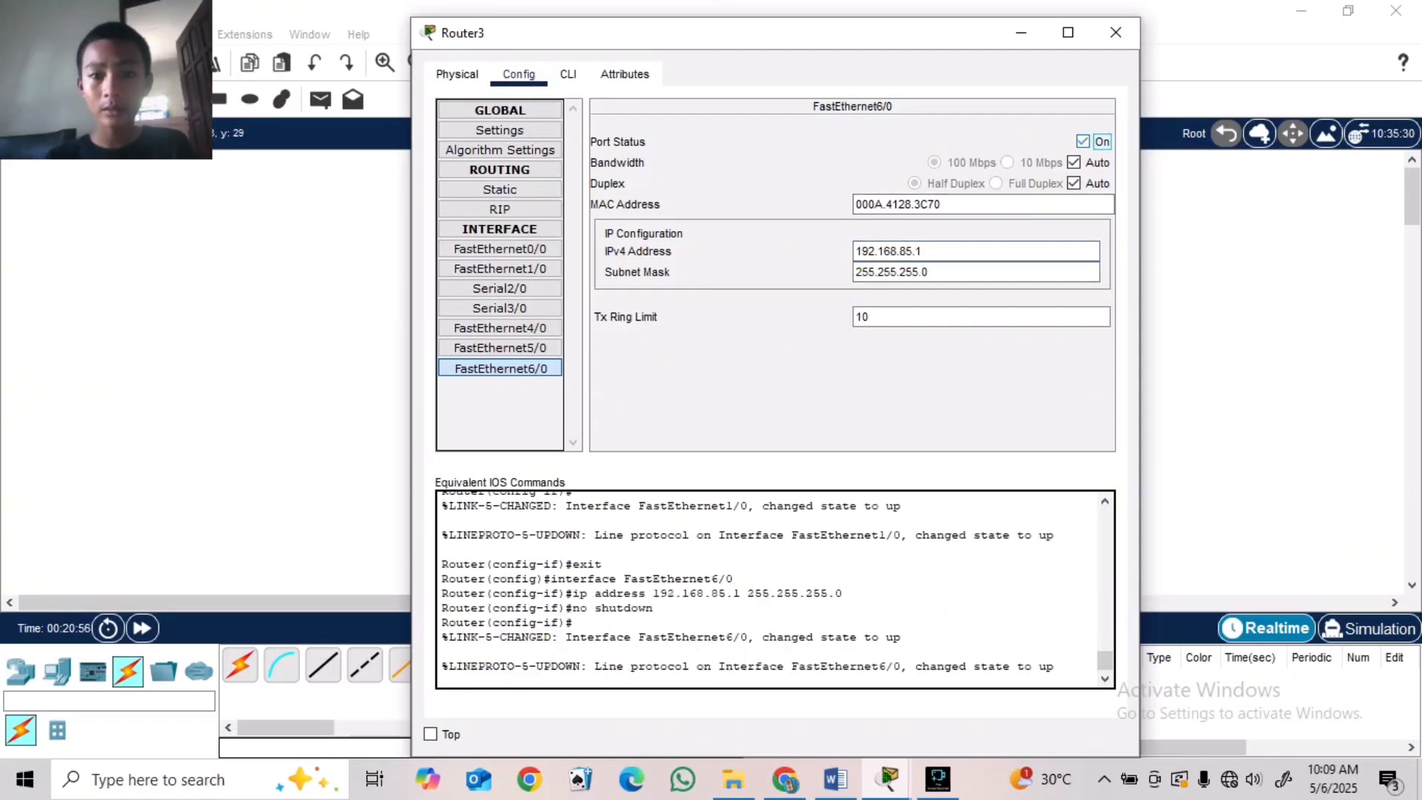
click(1115, 32)
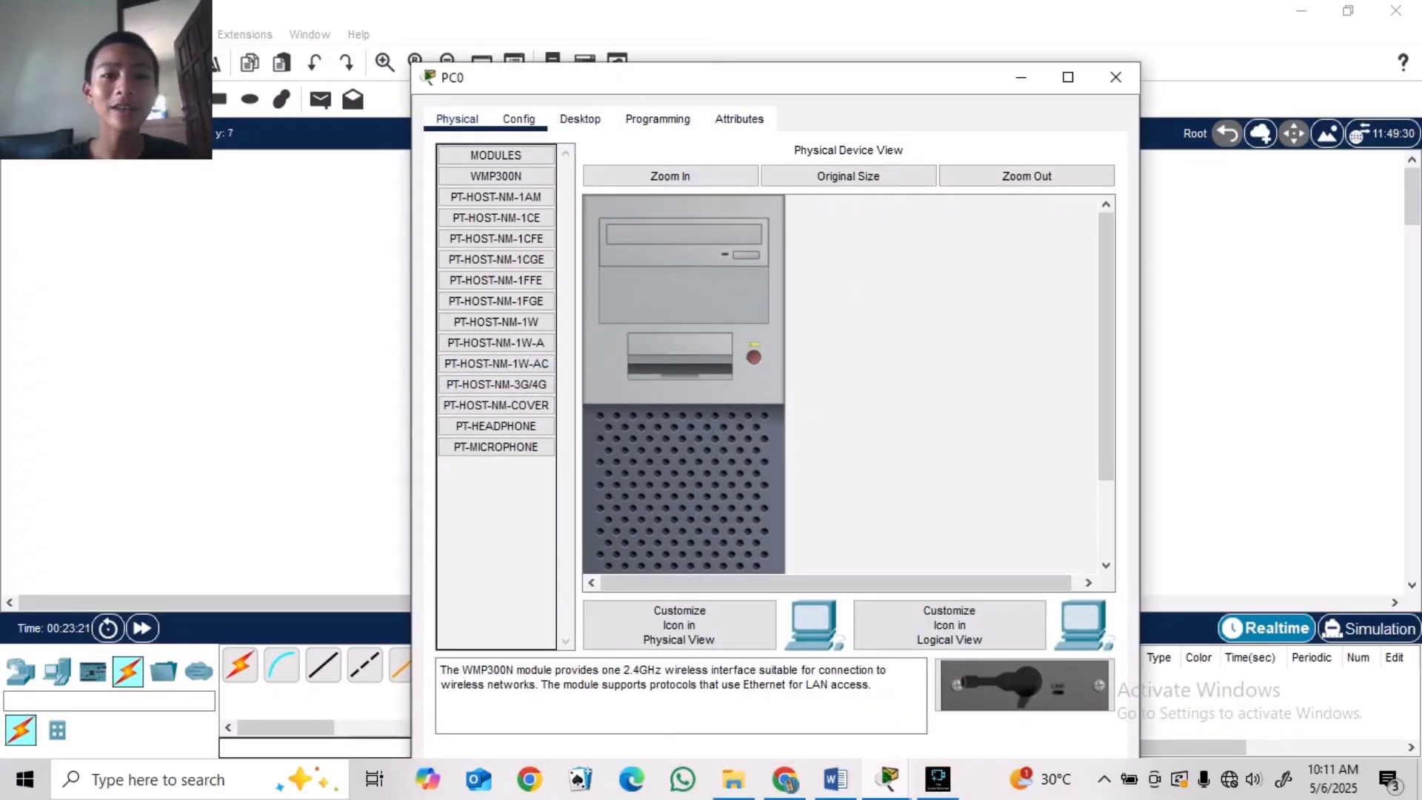
- Give PC0 the static IPv4 address 192.168.35.2, mask 255.255.255.0 and default gateway 192.168.35.1, and close its settings
click(518, 118)
click(580, 118)
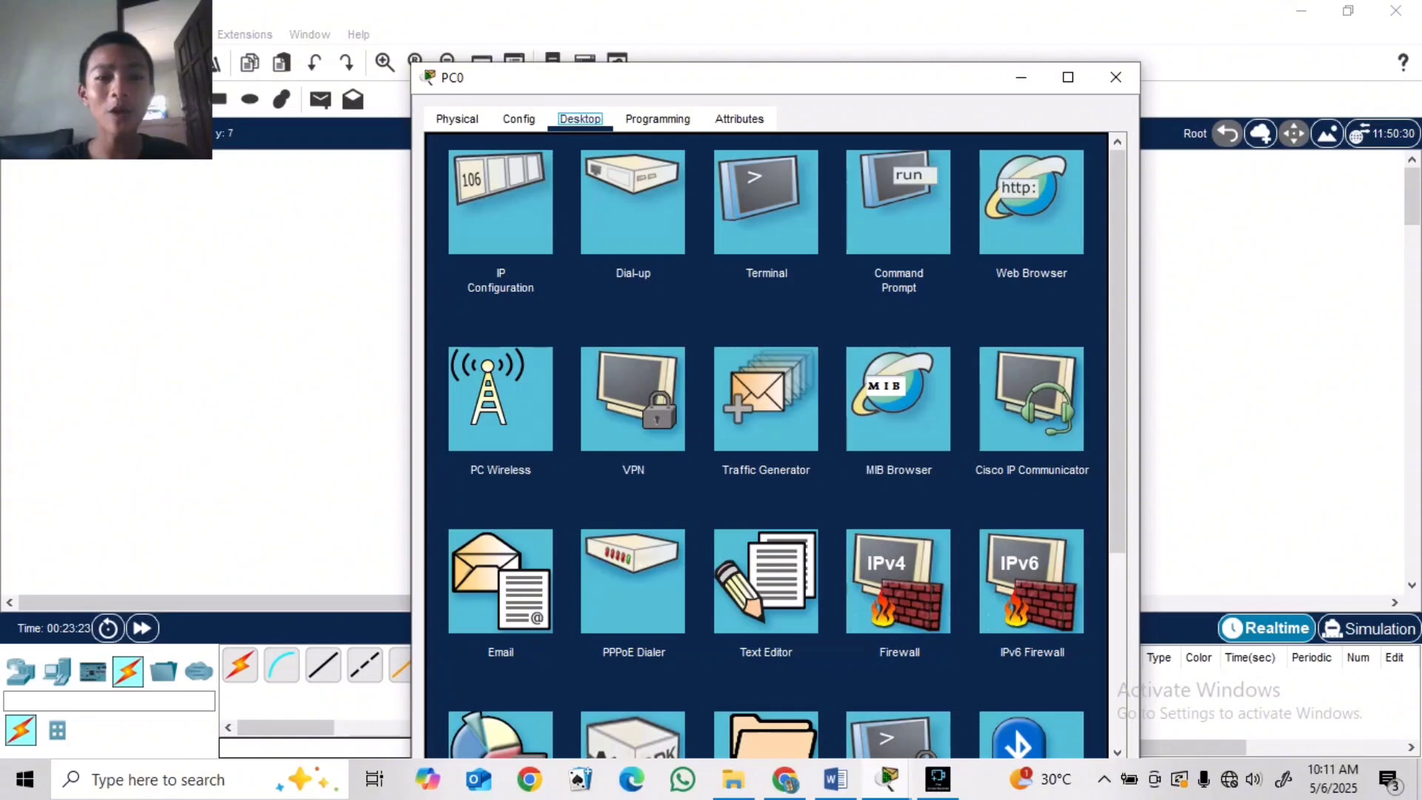
click(501, 201)
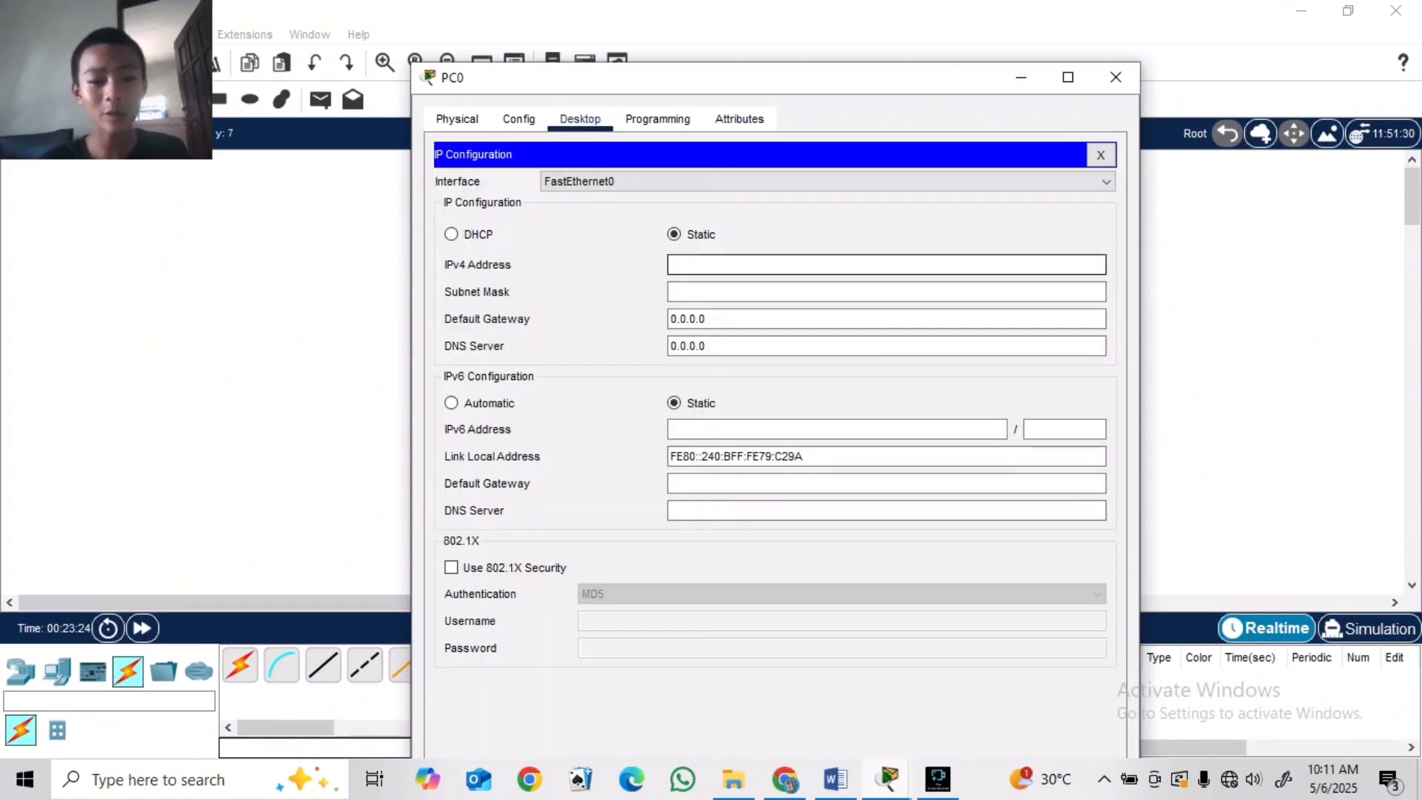
text(192.168.3)
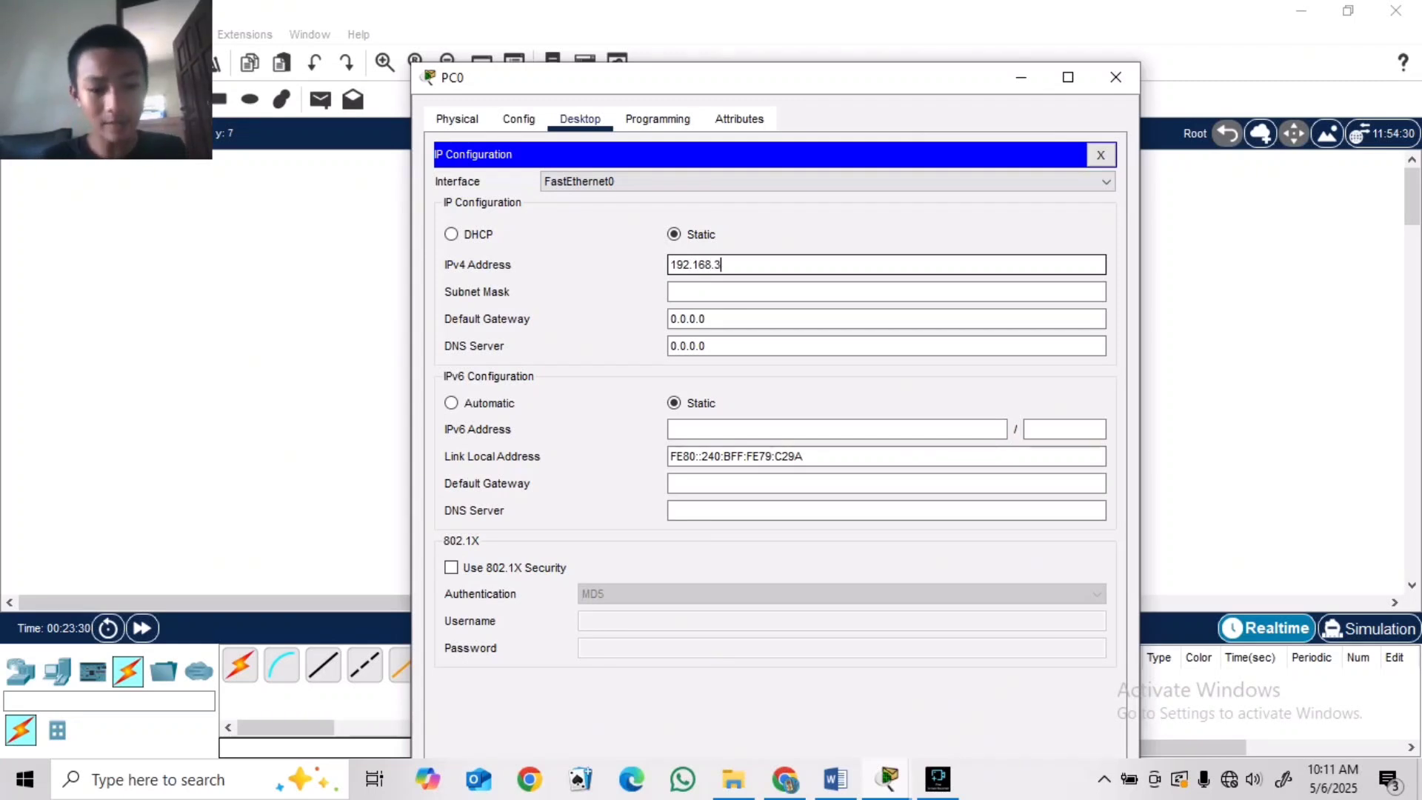
text(5.2)
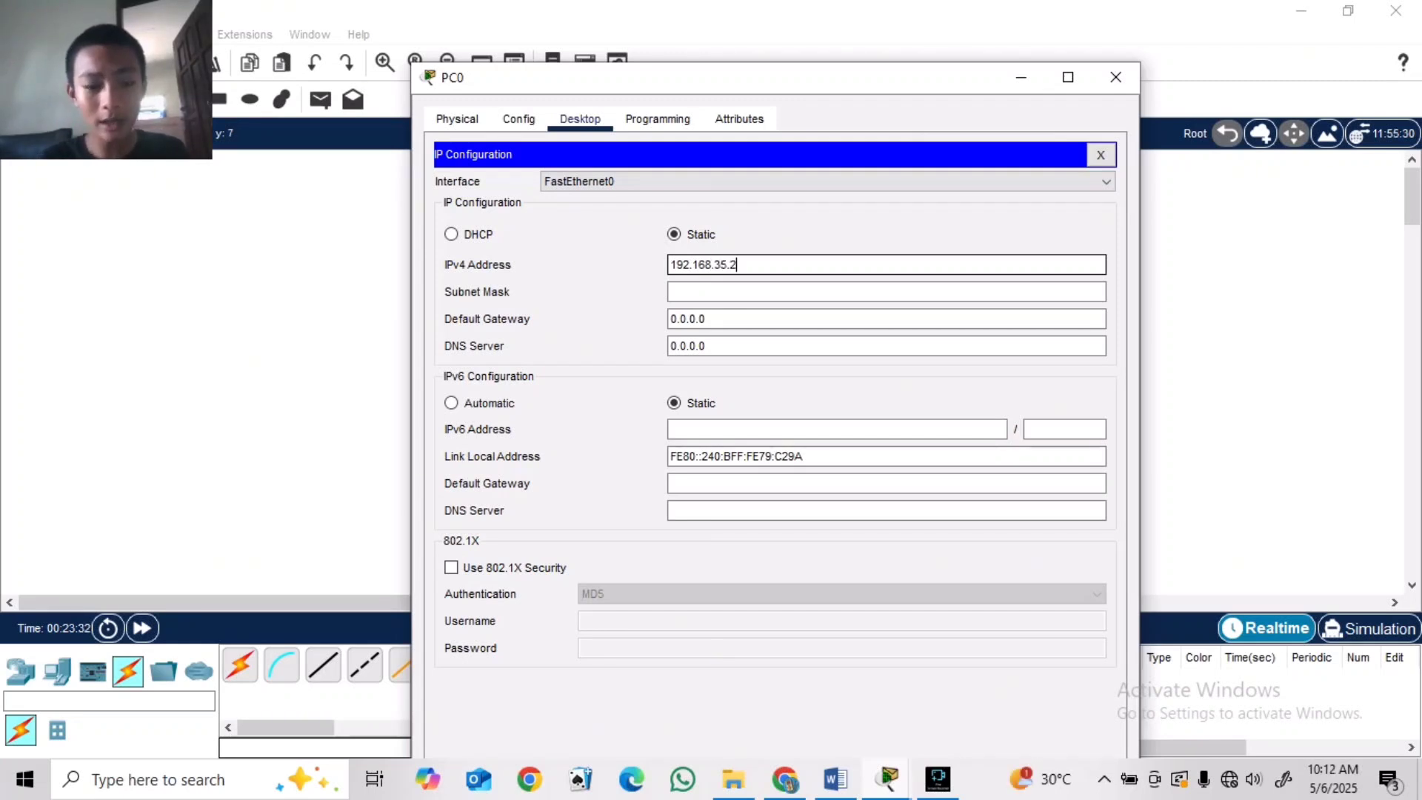
key(Tab)
key(Tab)
text(1)
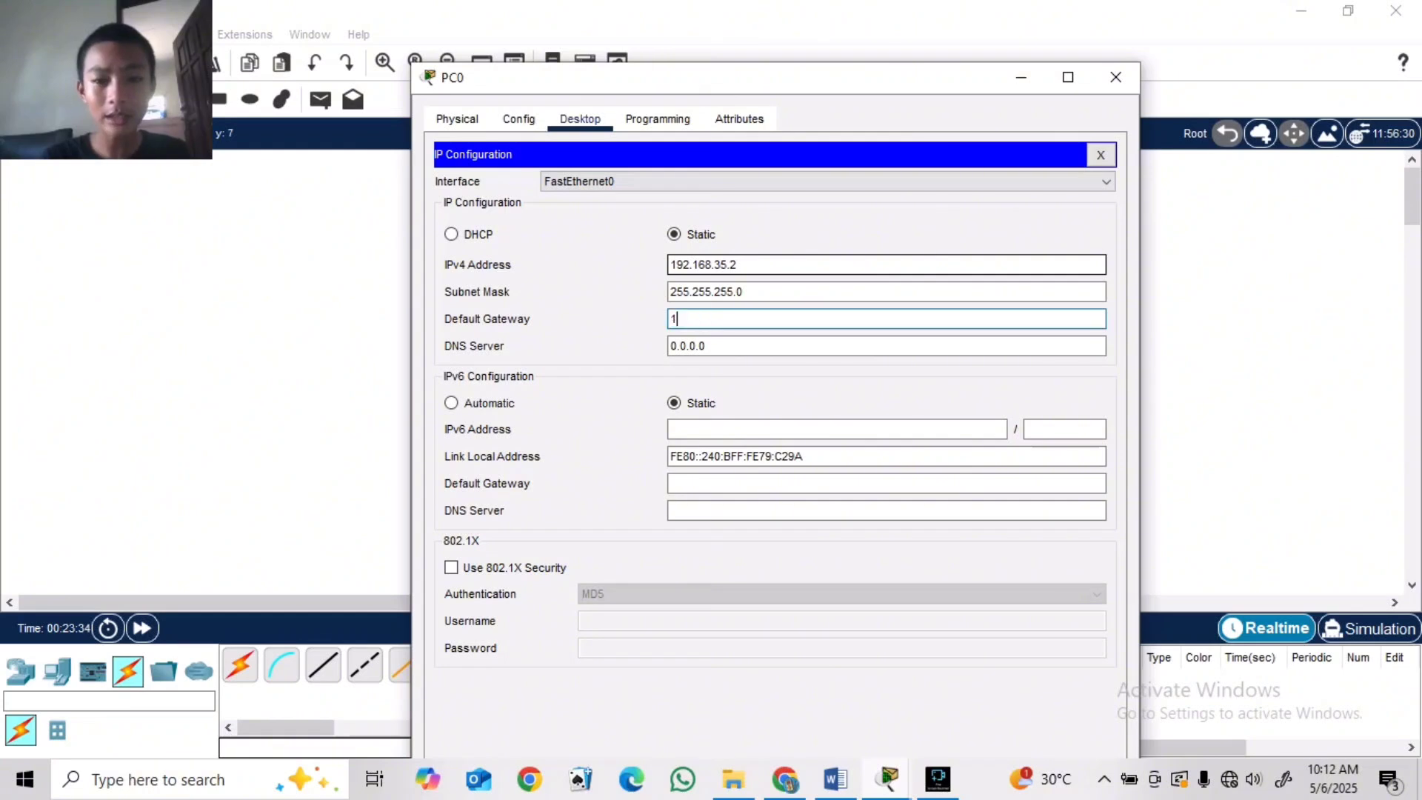
text(92.168)
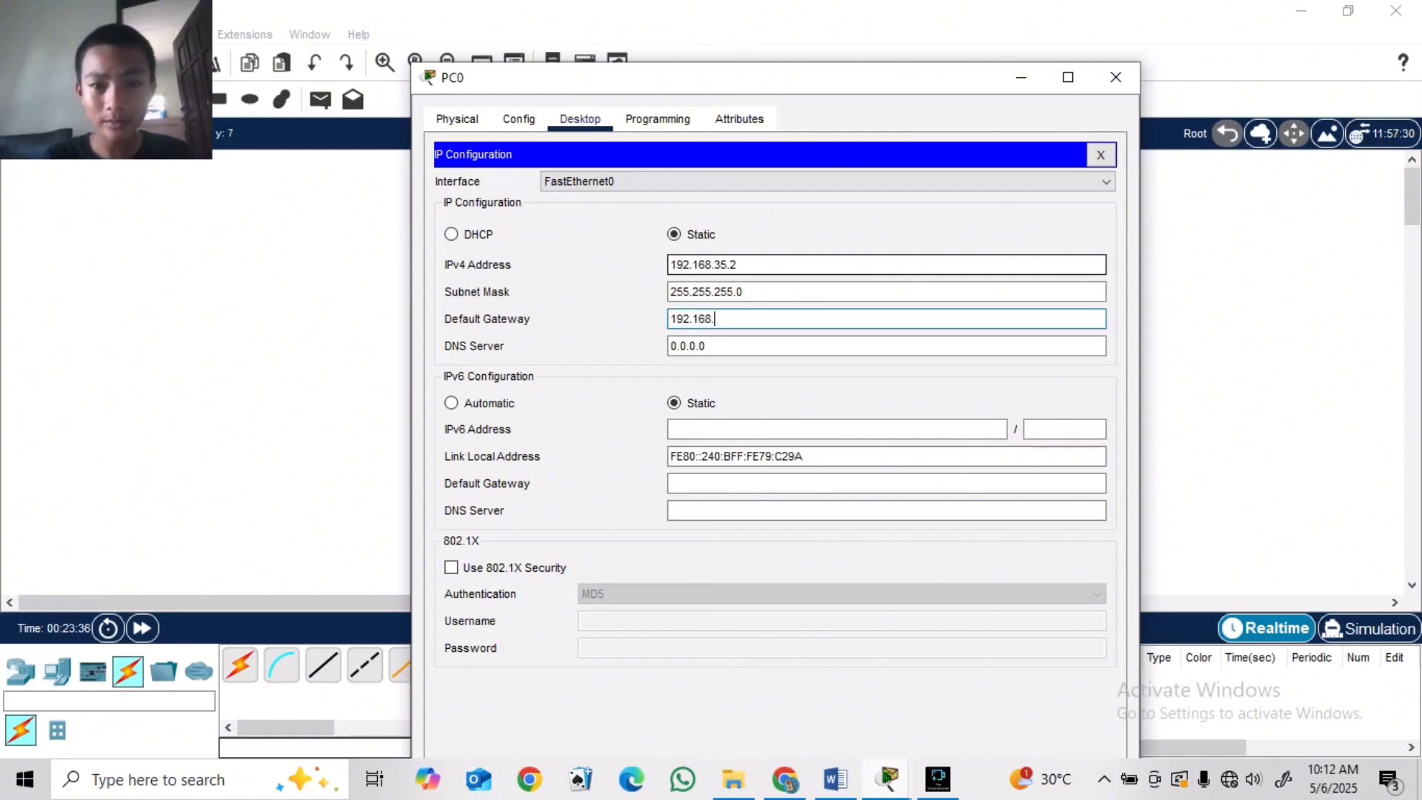
text(.35)
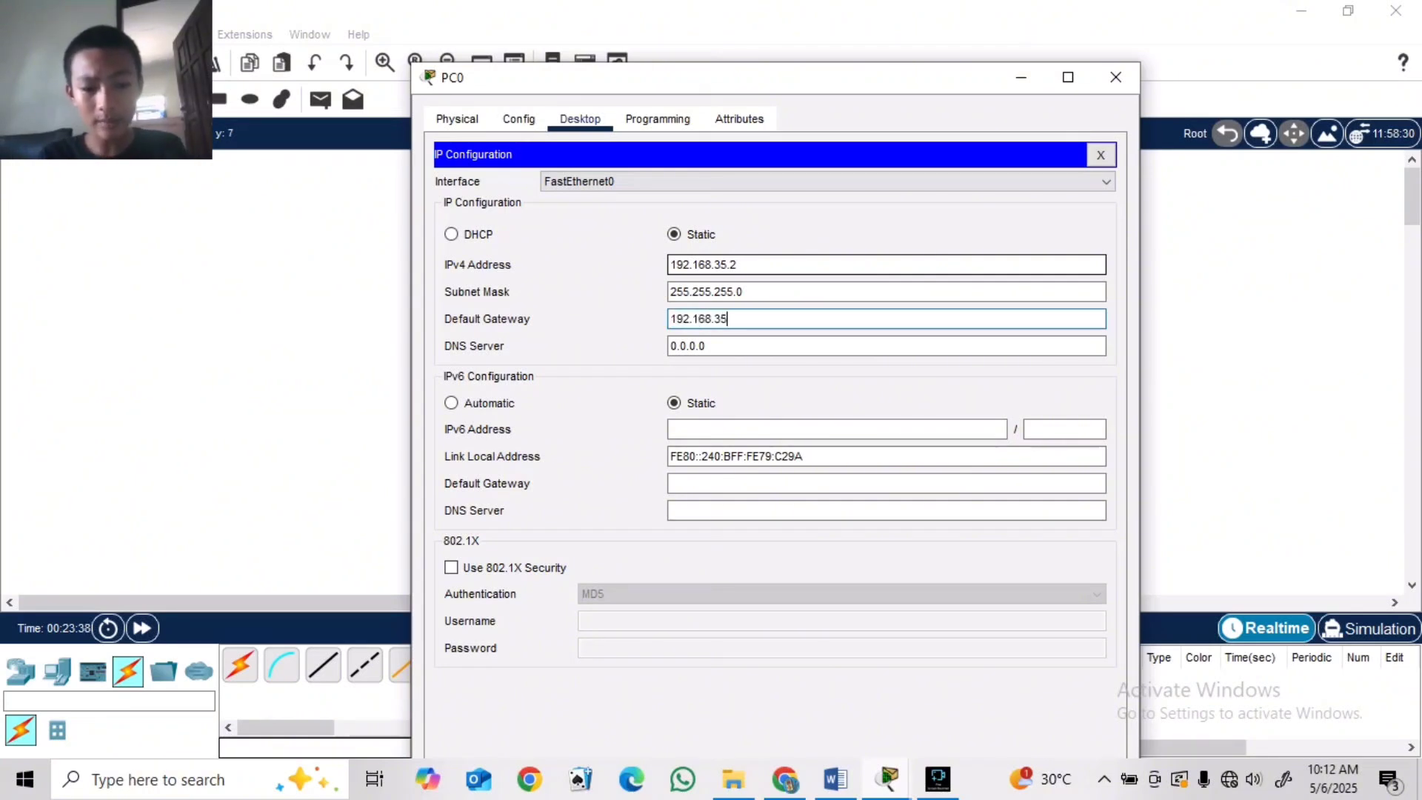
text(.1)
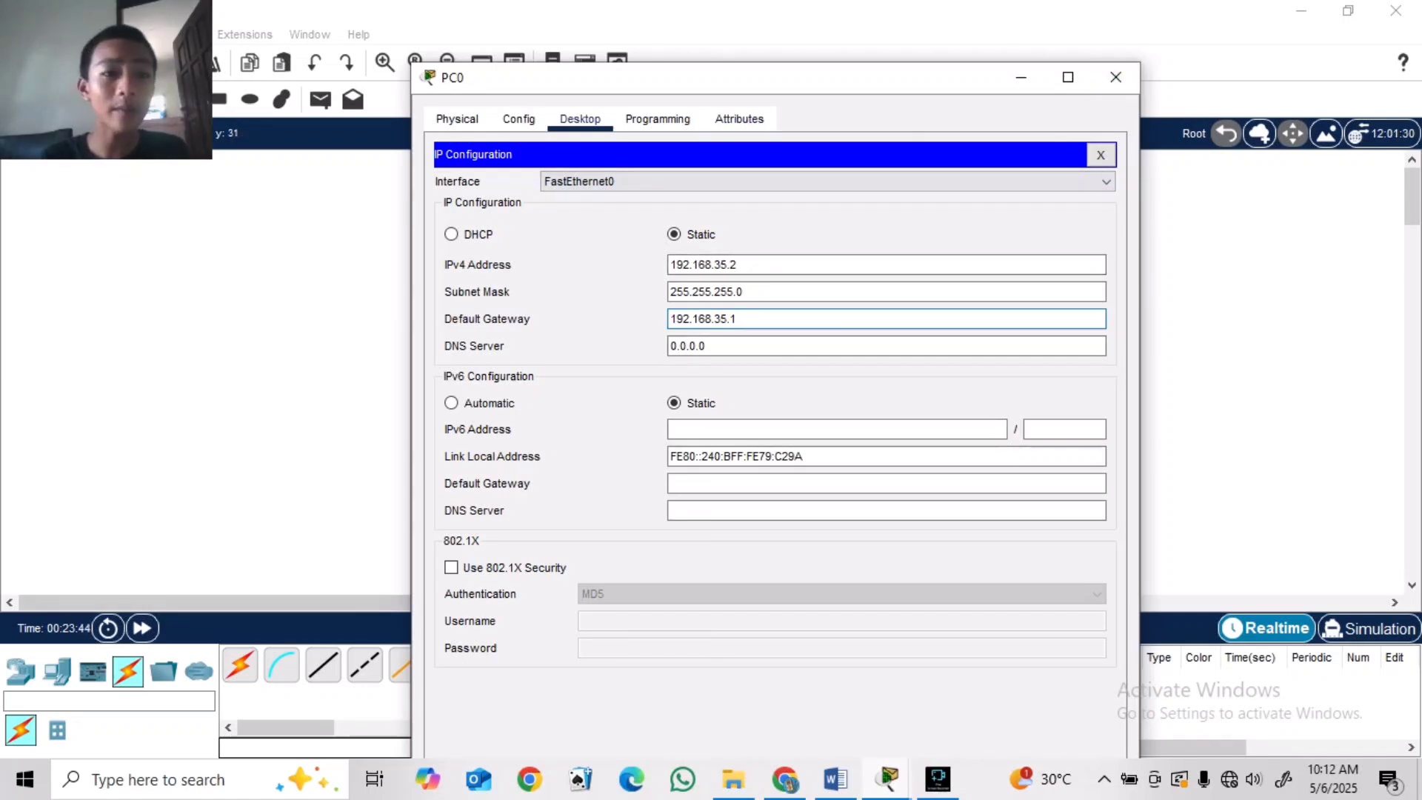
click(1115, 77)
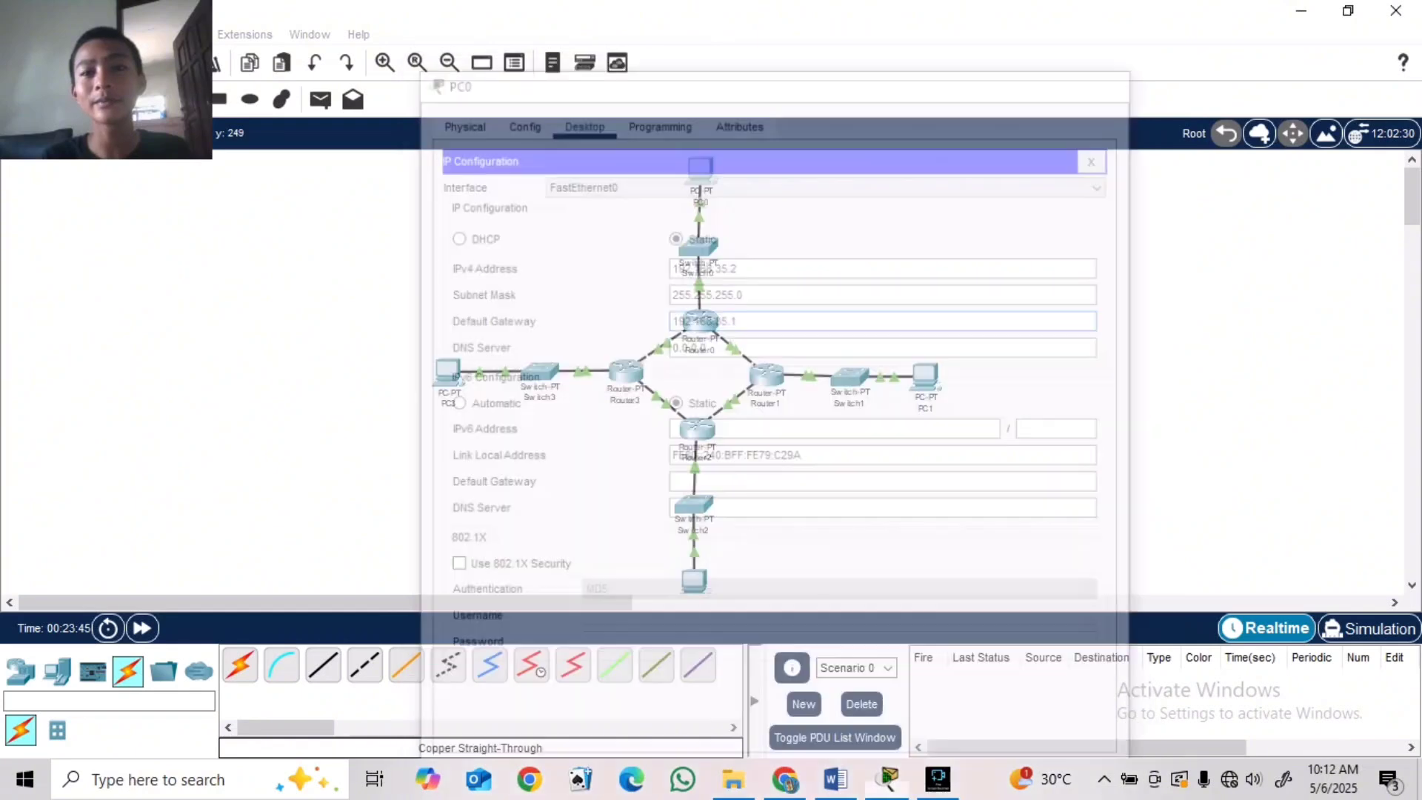
- Give PC1 the static IPv4 address 192.168.55.2, mask 255.255.255.0 and default gateway 192.168.55.1, and close its settings
click(925, 376)
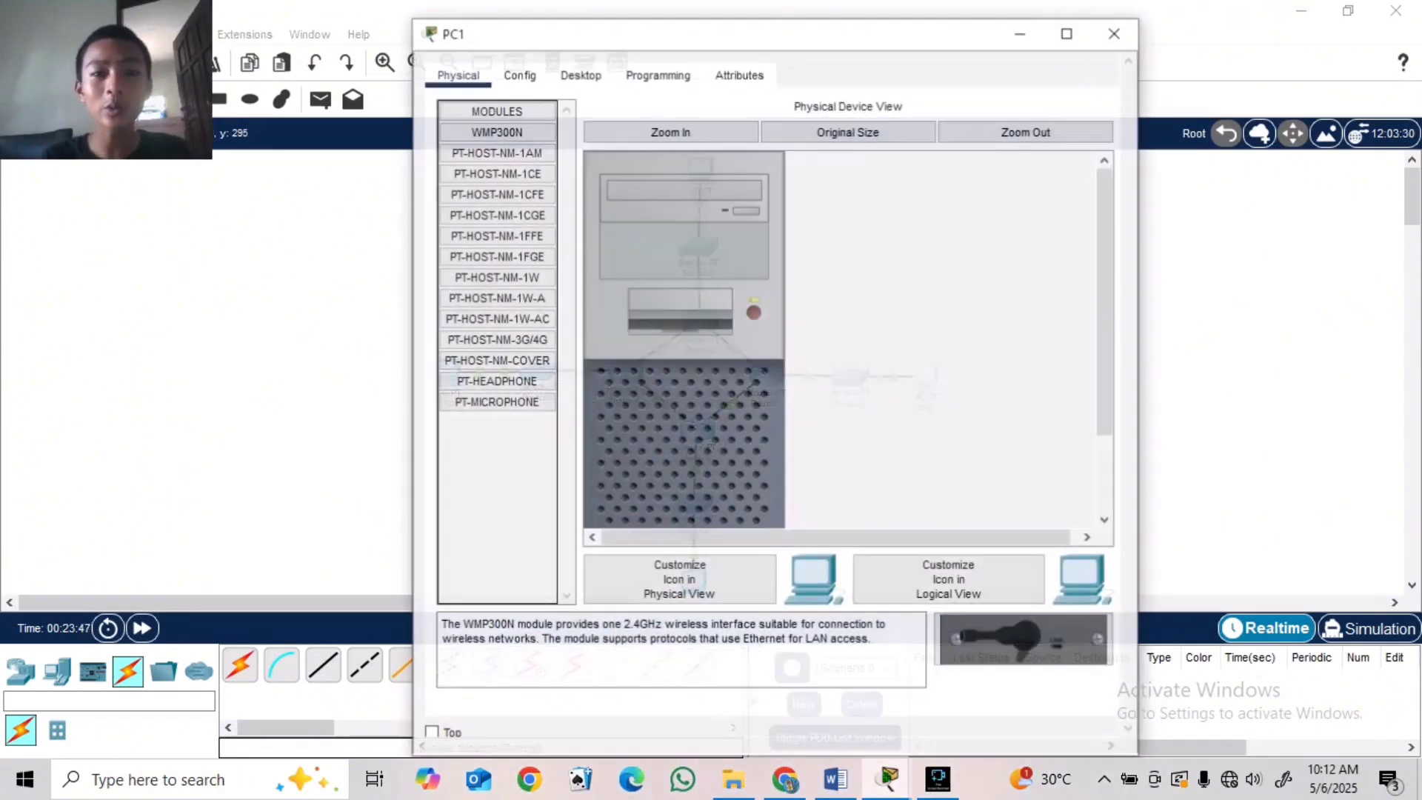
click(581, 74)
click(491, 154)
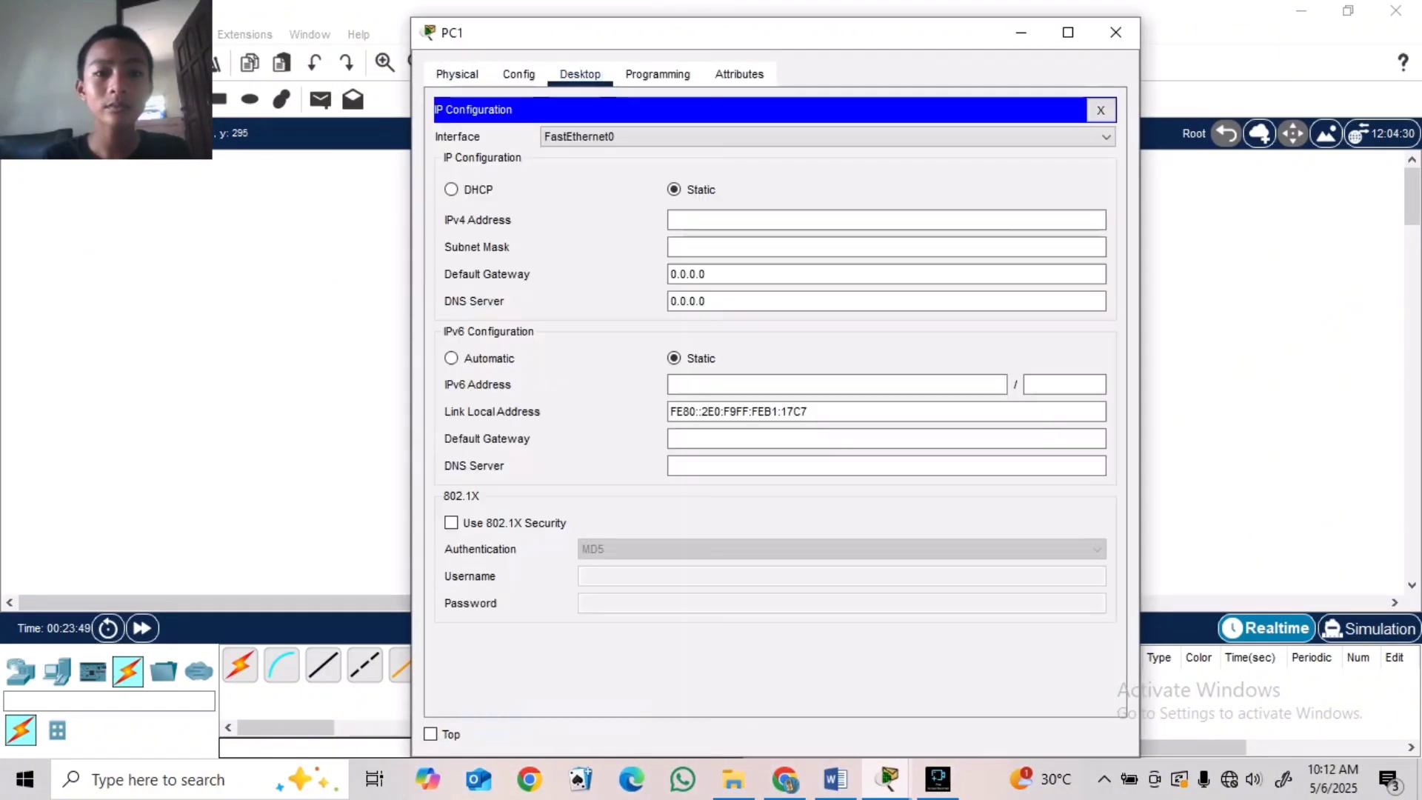
click(741, 220)
text(192.168)
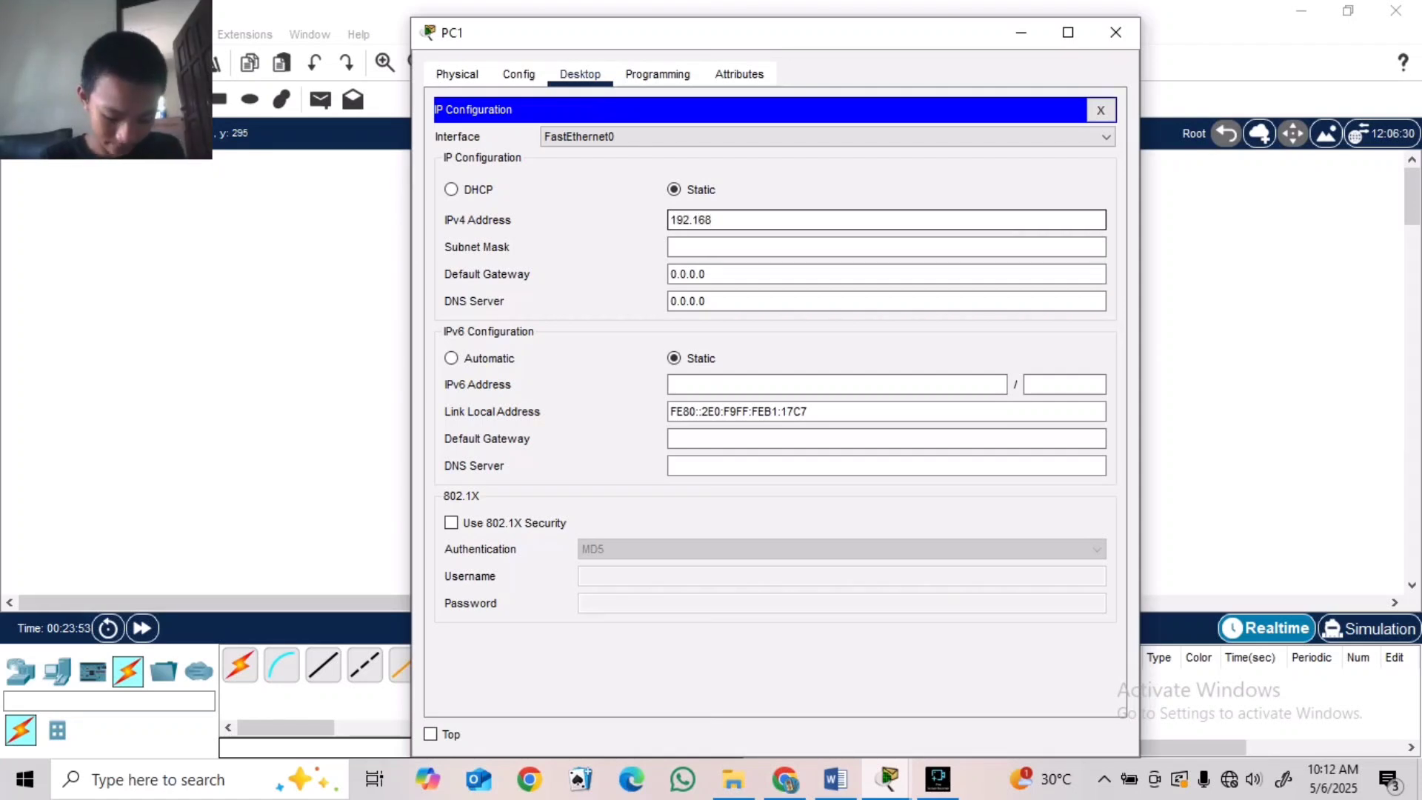
text(.55.2)
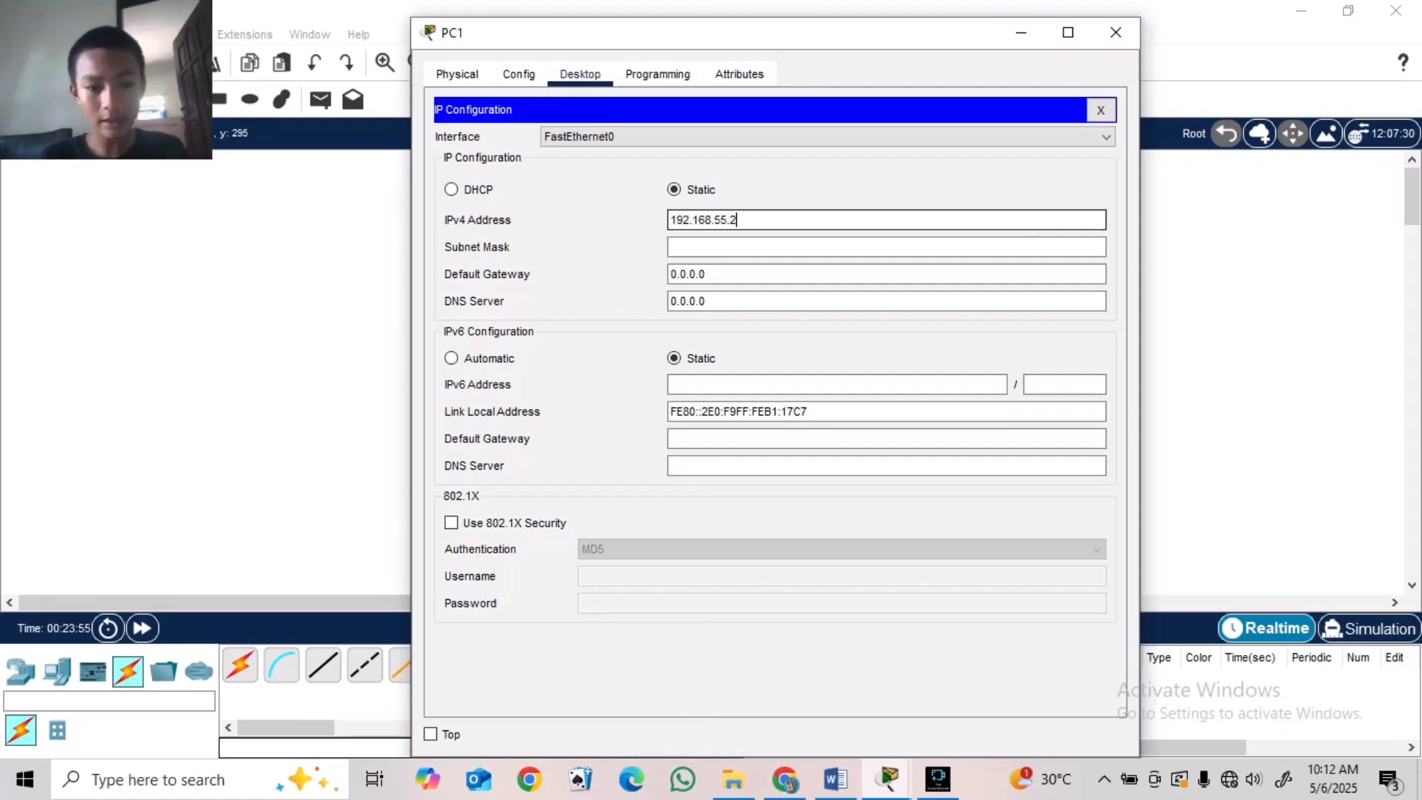
key(Tab)
key(Tab)
text(1)
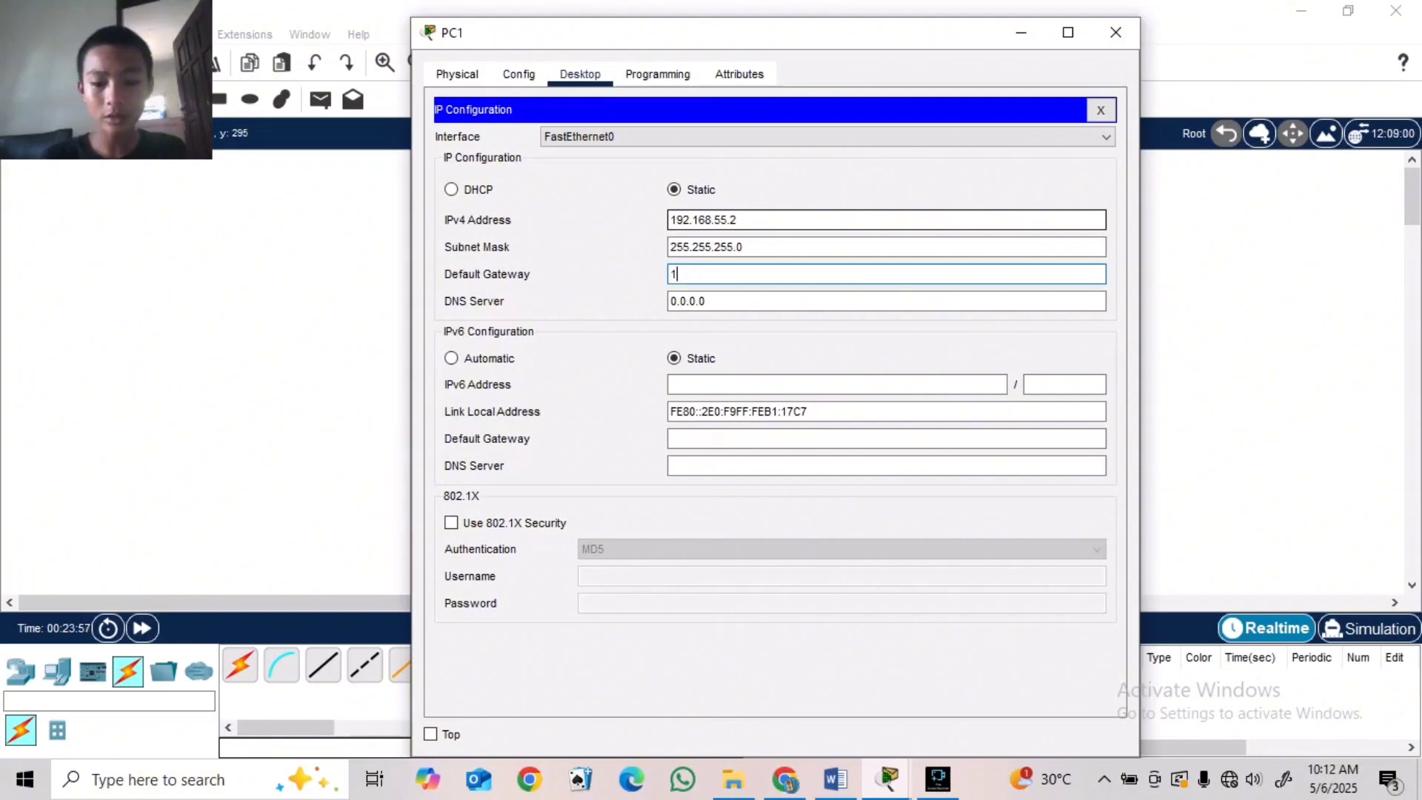
text(92.168.)
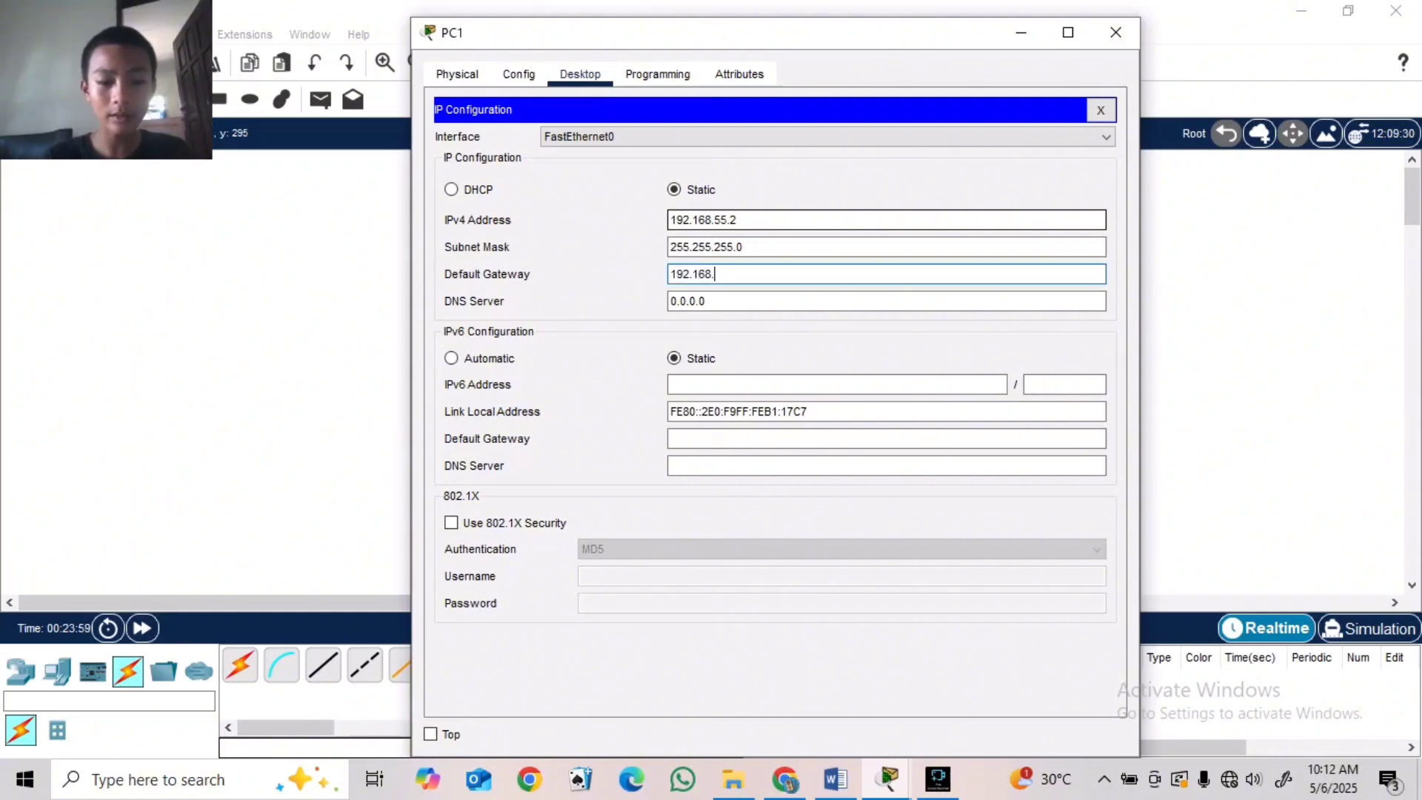
text(55.1)
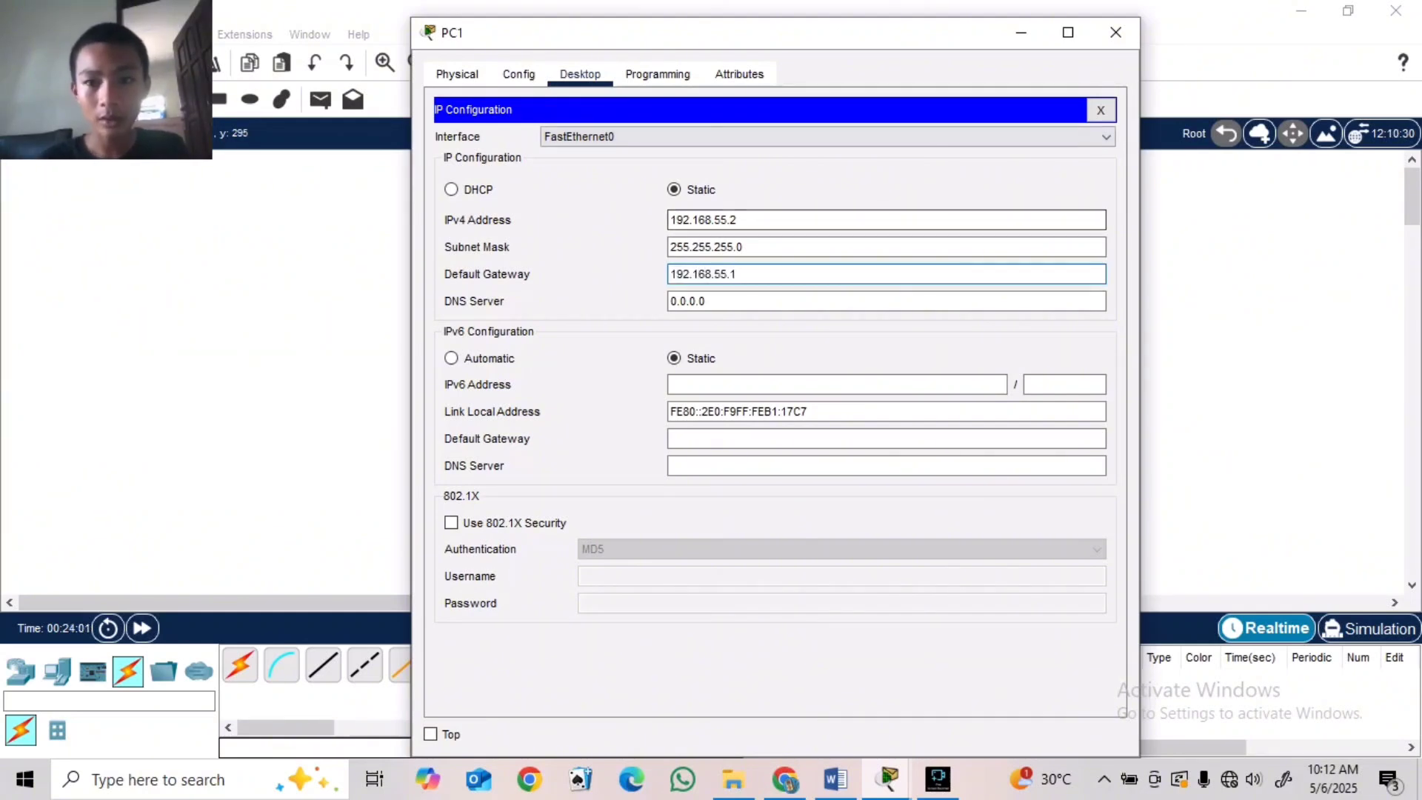
click(1115, 31)
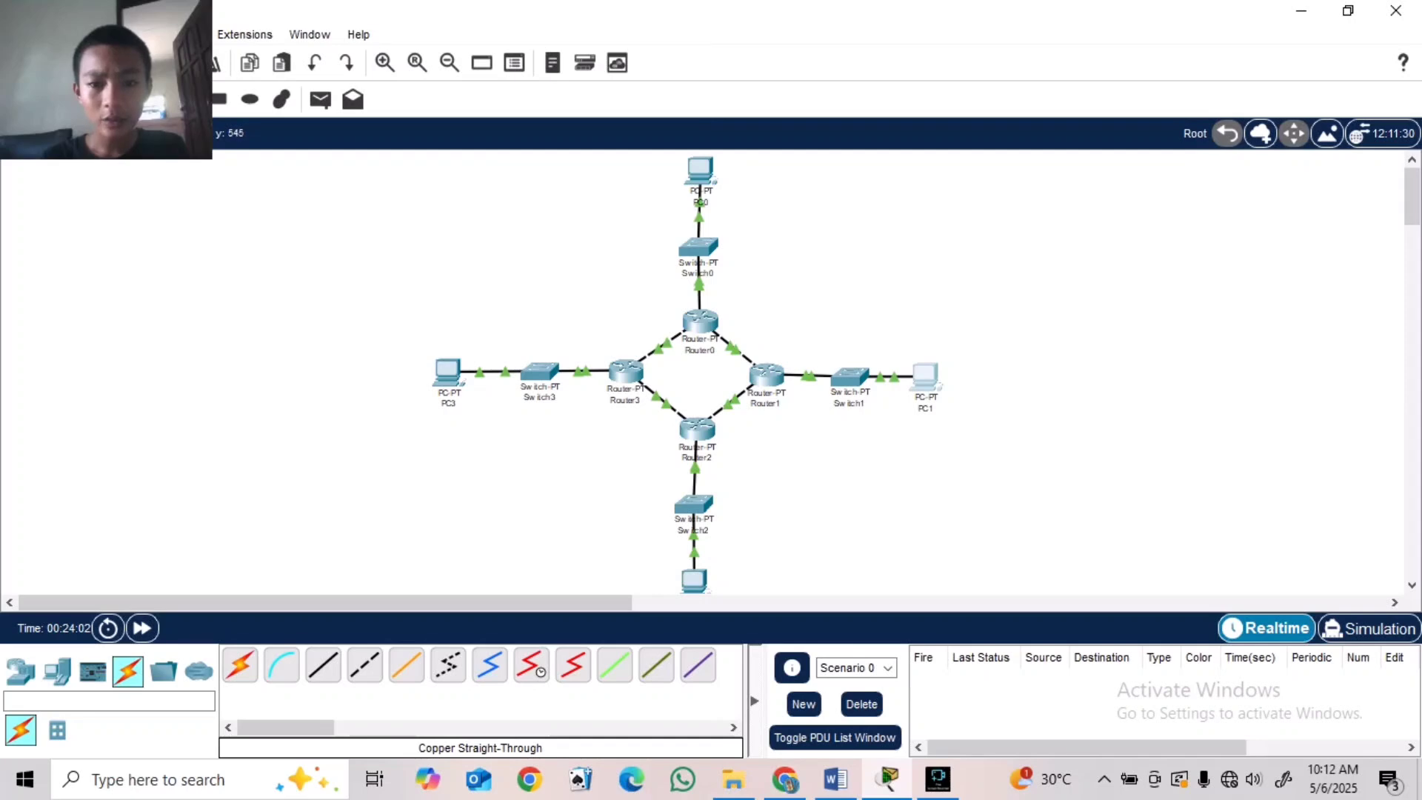
- Give PC2 the static IPv4 address 192.168.65.2, mask 255.255.255.0 and default gateway 192.168.65.1, and close its settings
click(694, 579)
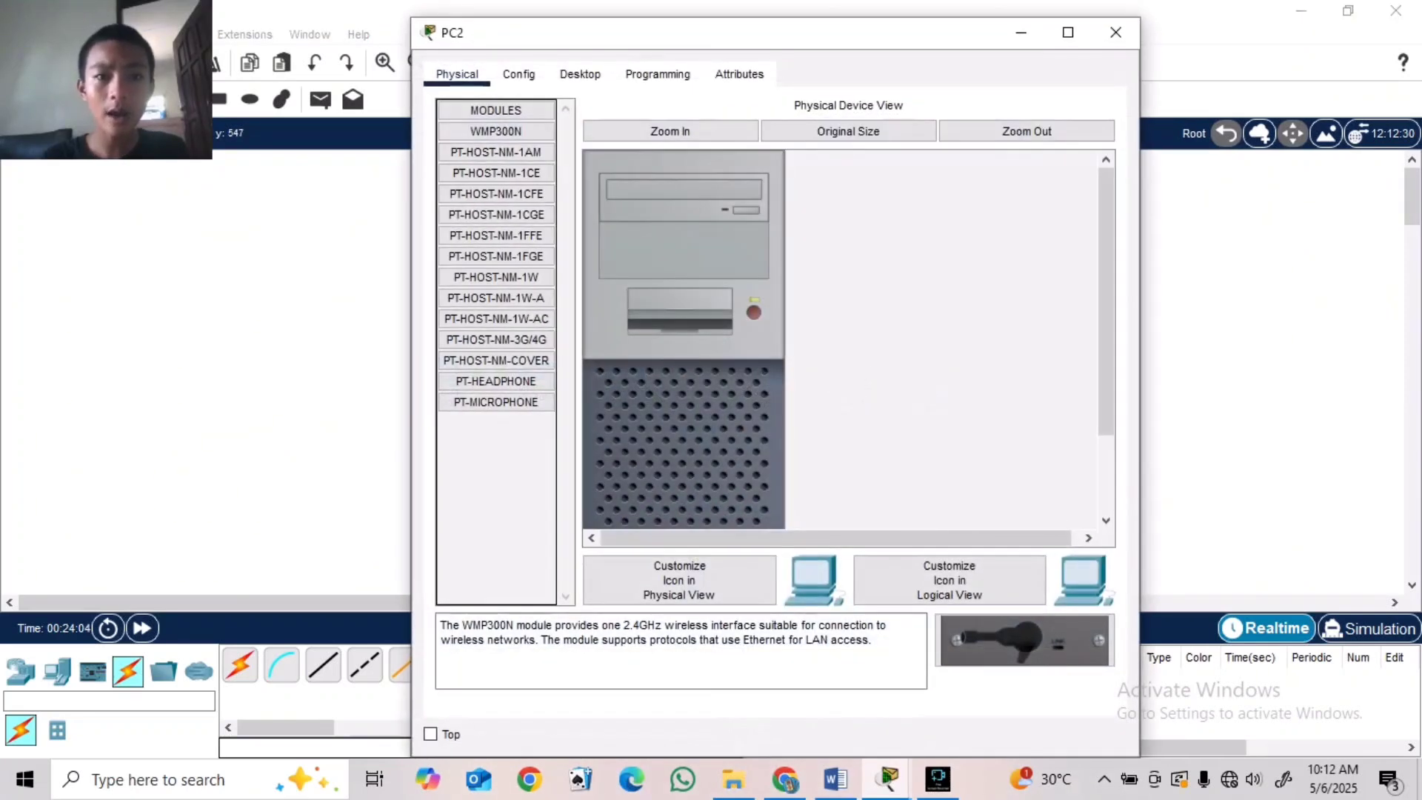
click(580, 74)
click(498, 143)
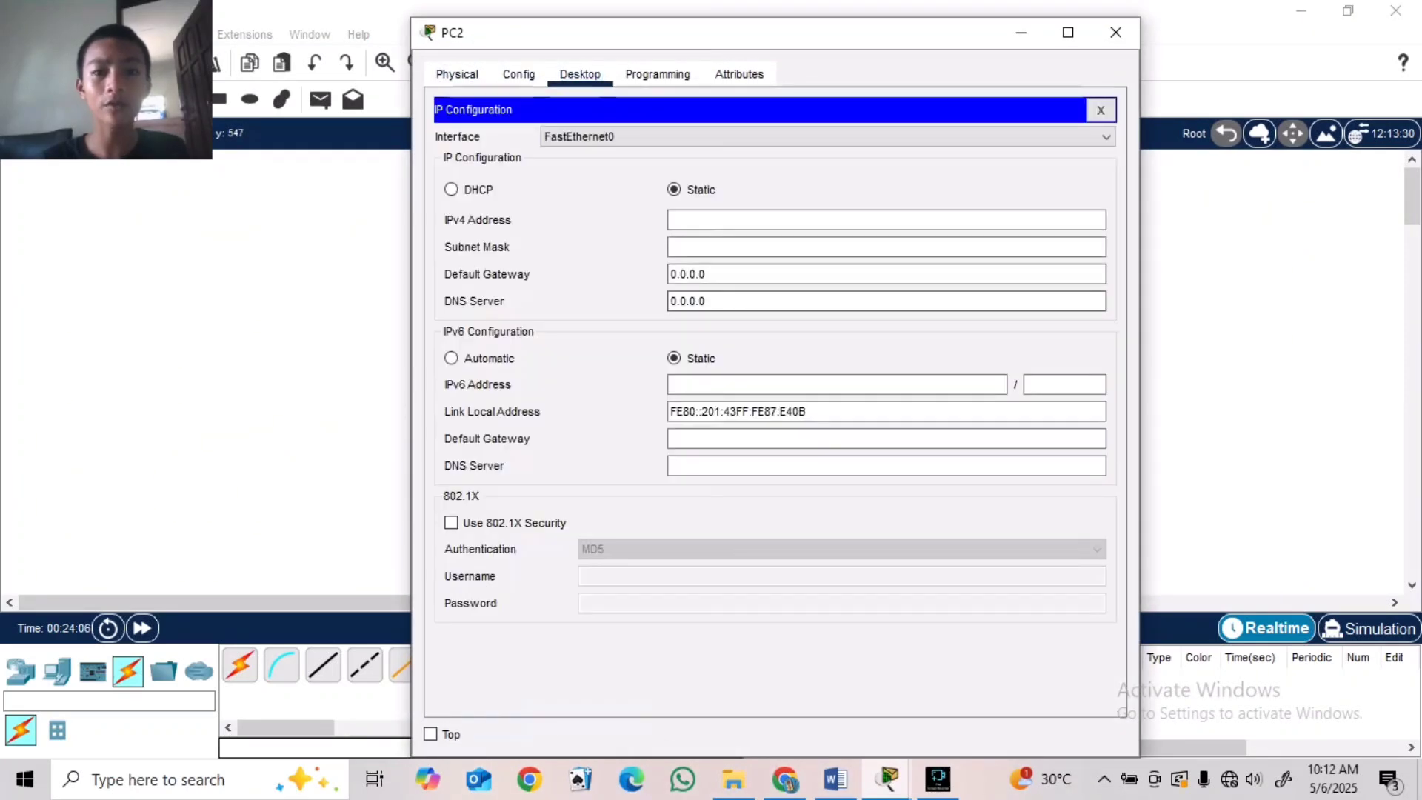
click(741, 220)
text(192.1)
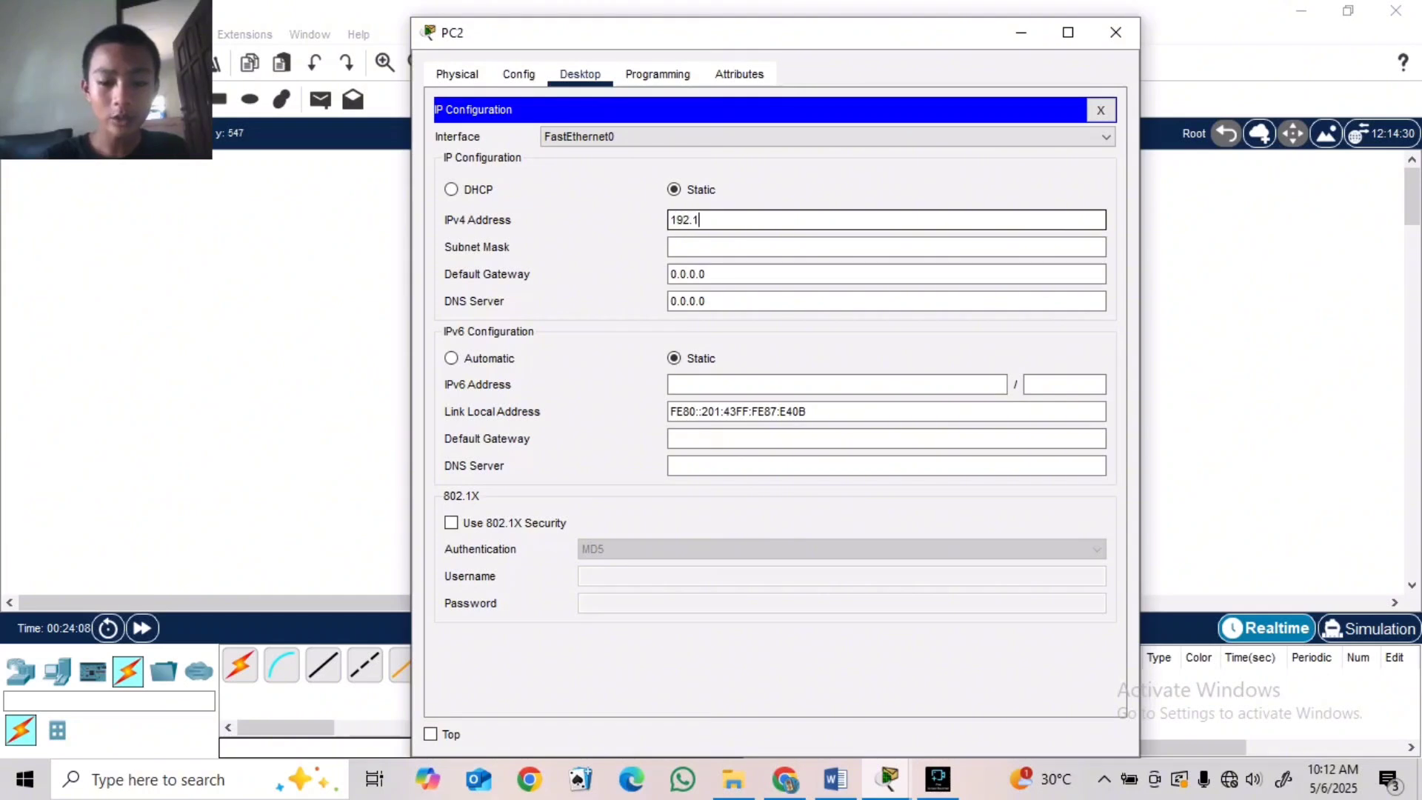
text(68.)
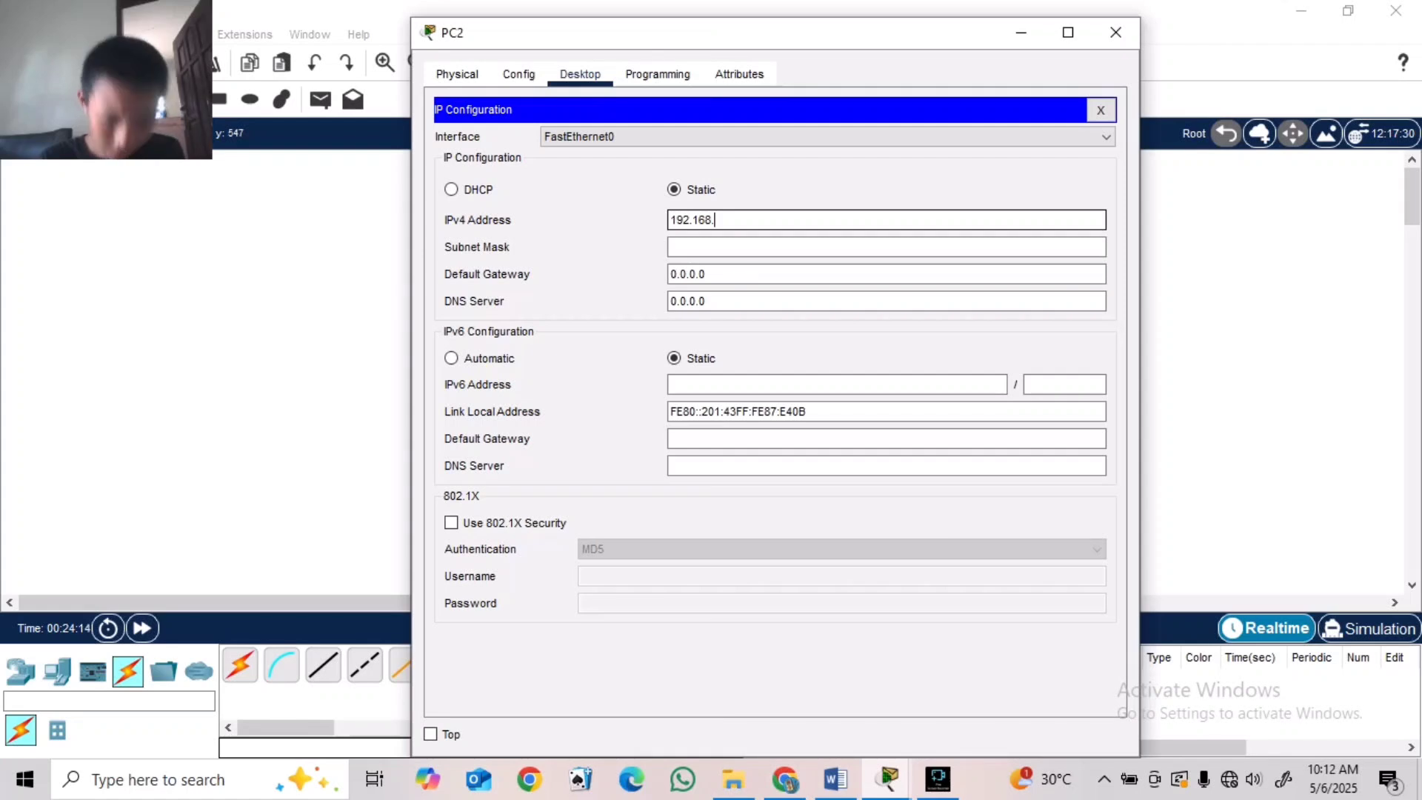
text(6)
text(5.2)
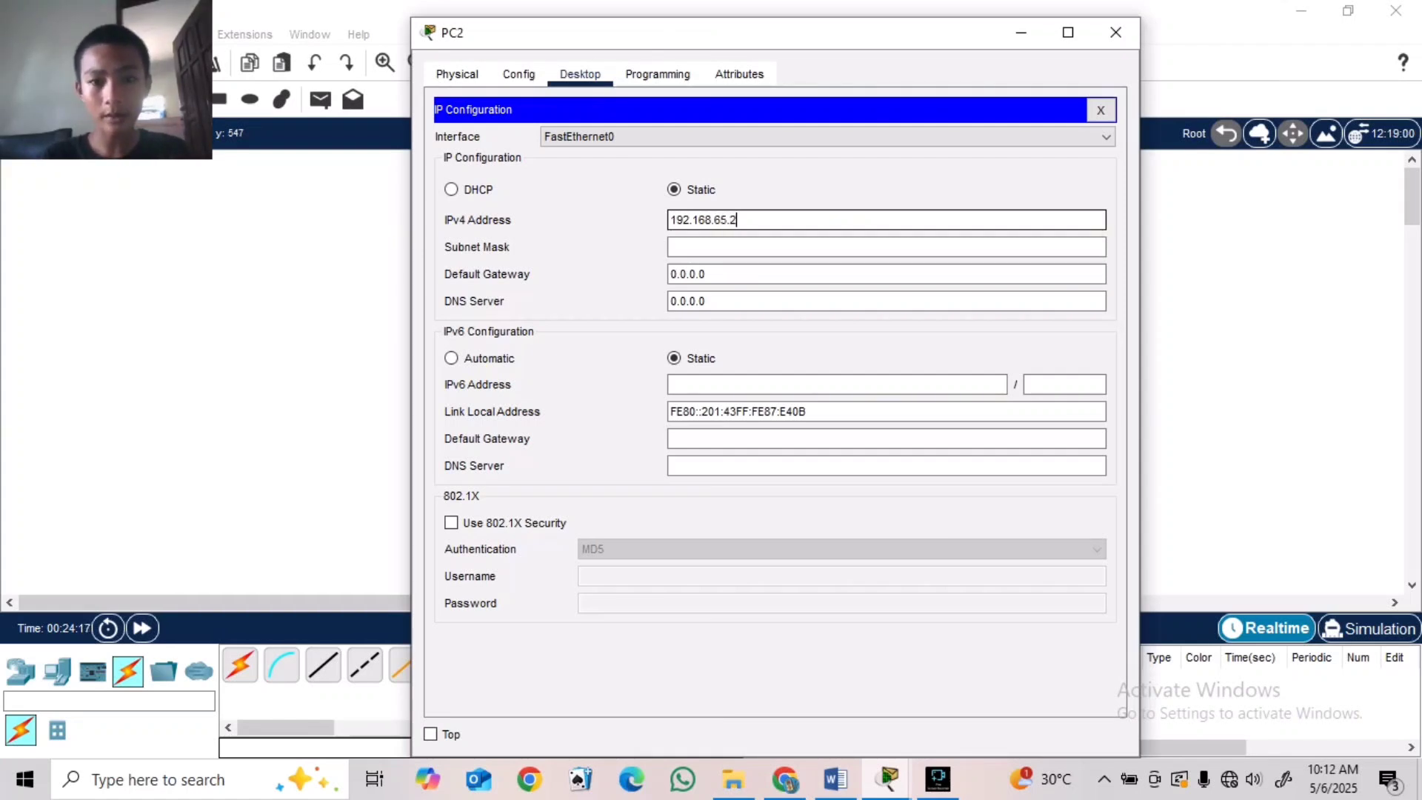
key(Tab)
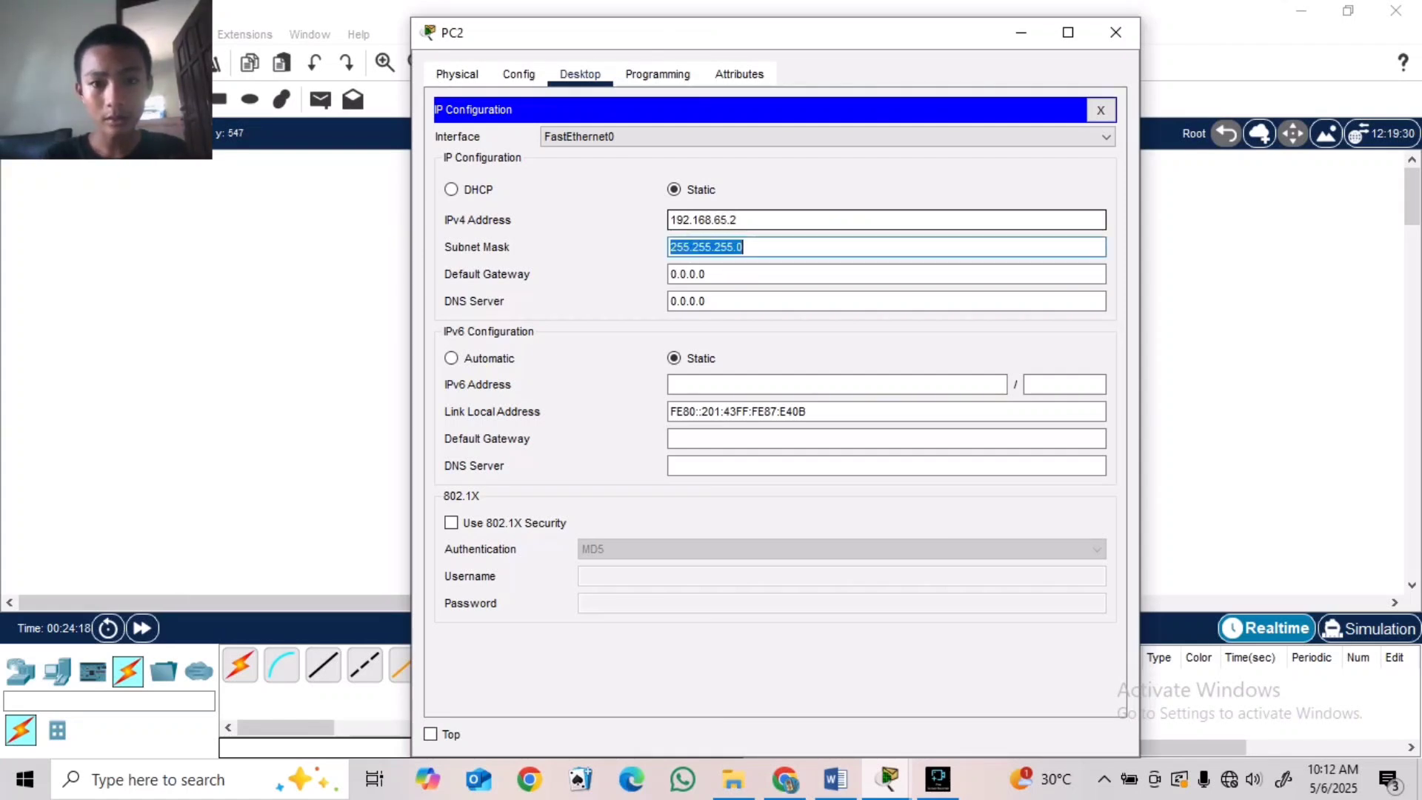
key(Tab)
text(192.168)
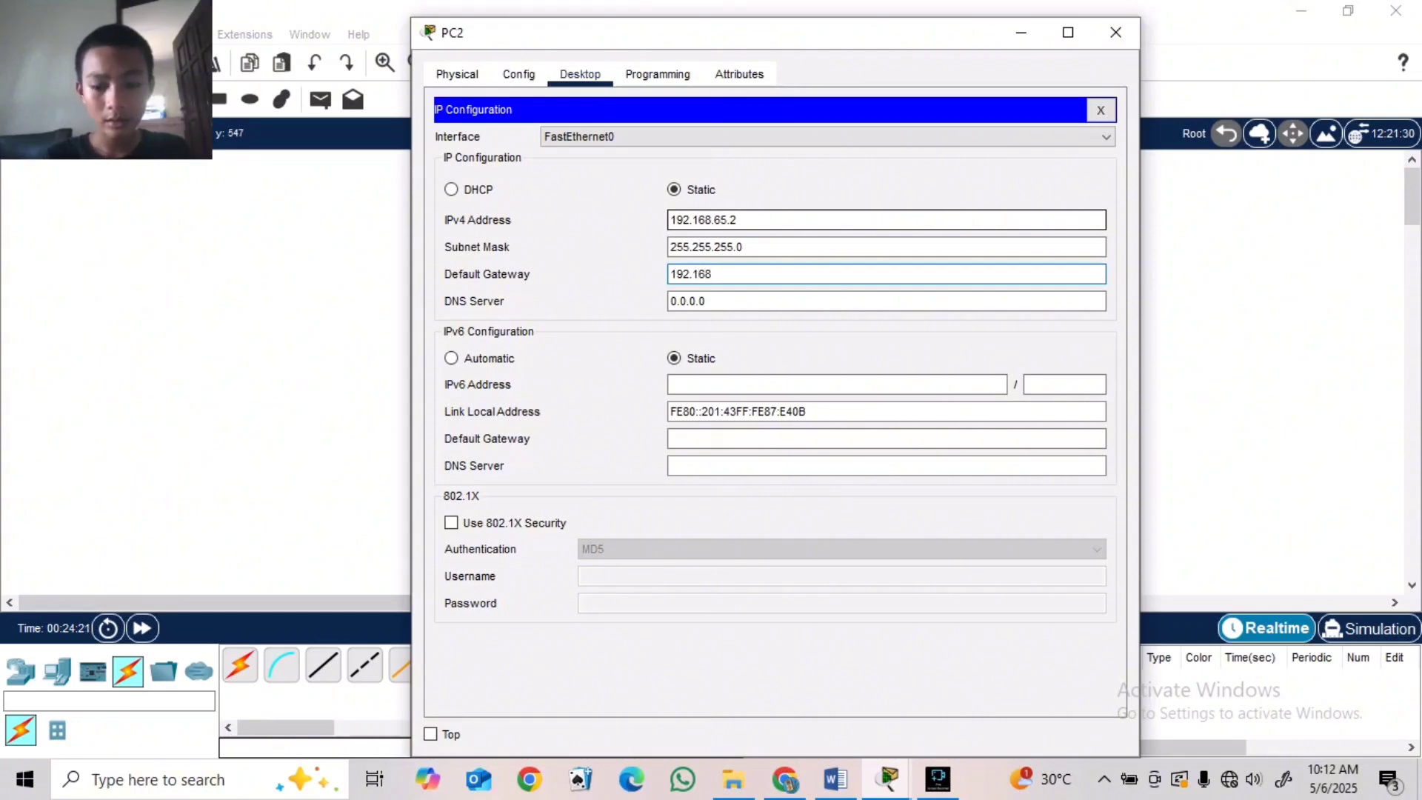
text(.65.1)
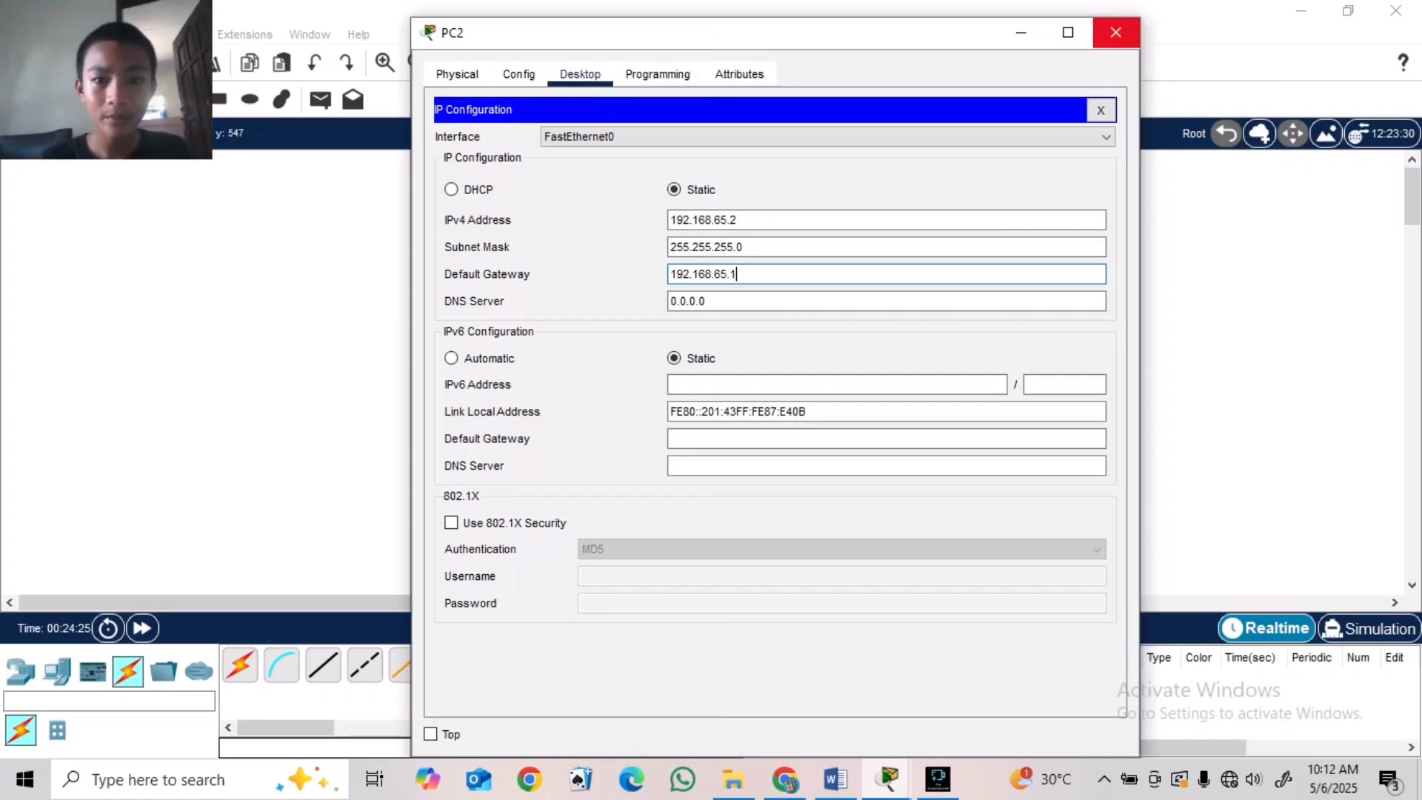
click(1116, 32)
- Give PC3 the static IPv4 address 192.168.85.2, mask 255.255.255.0 and default gateway 192.168.85.1, and close its settings
click(448, 370)
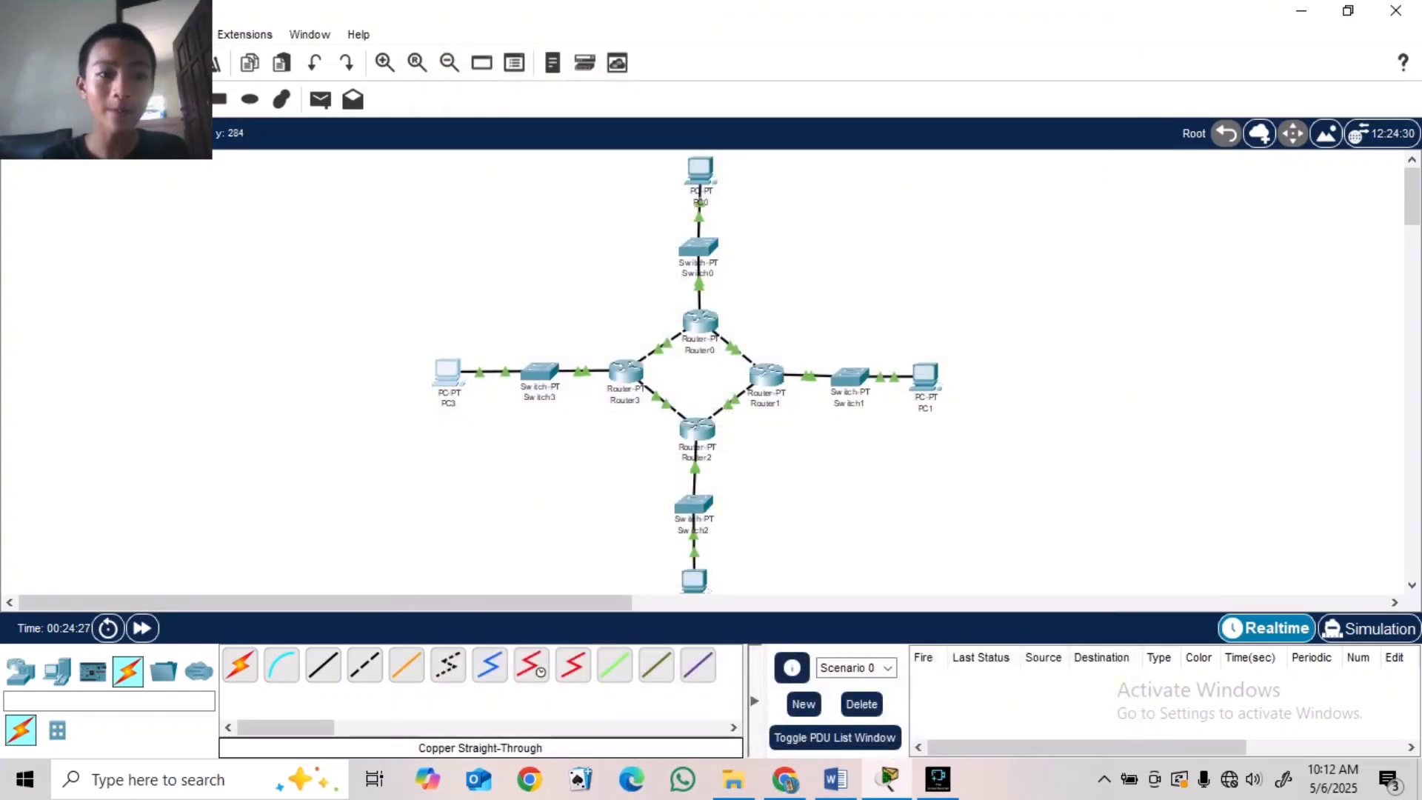
click(580, 74)
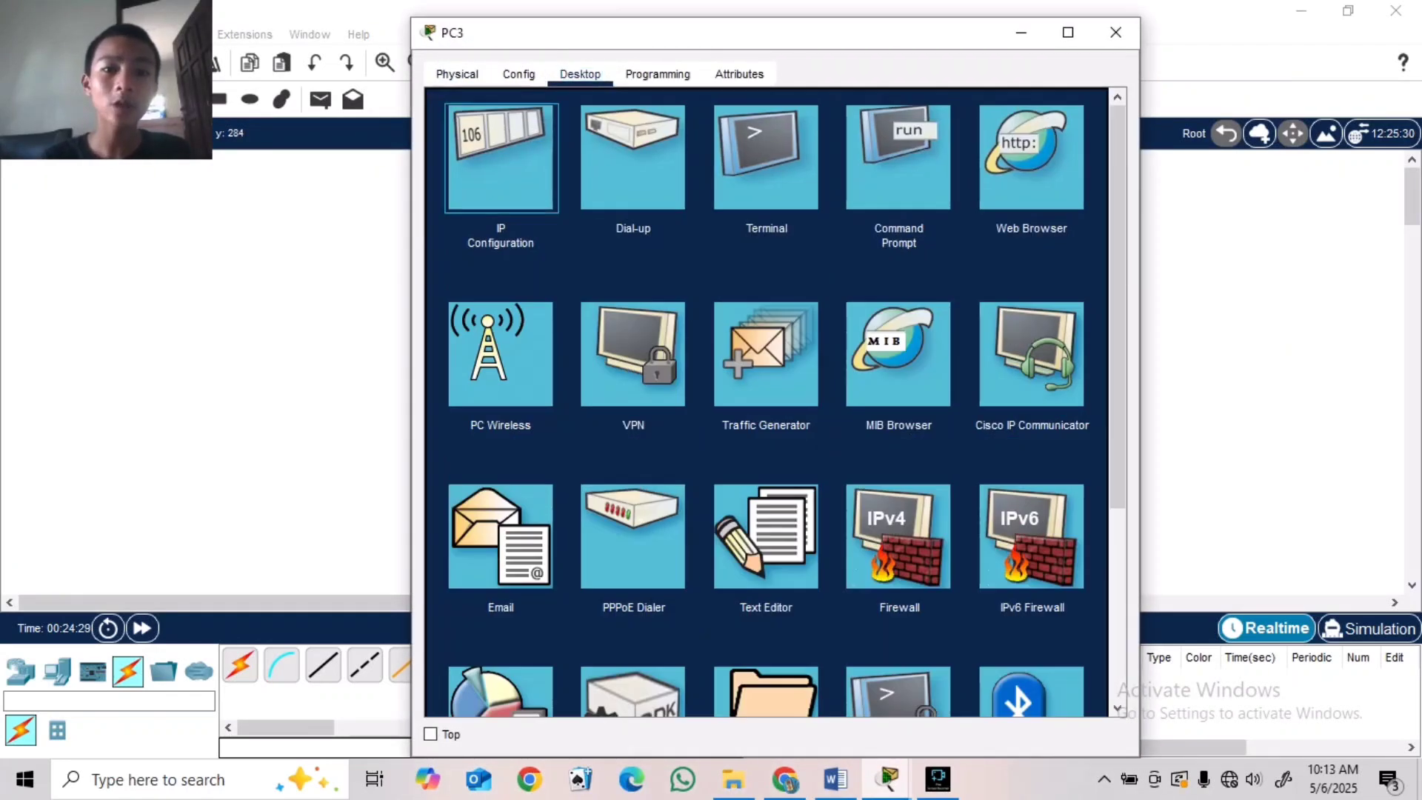
click(492, 143)
text(192.)
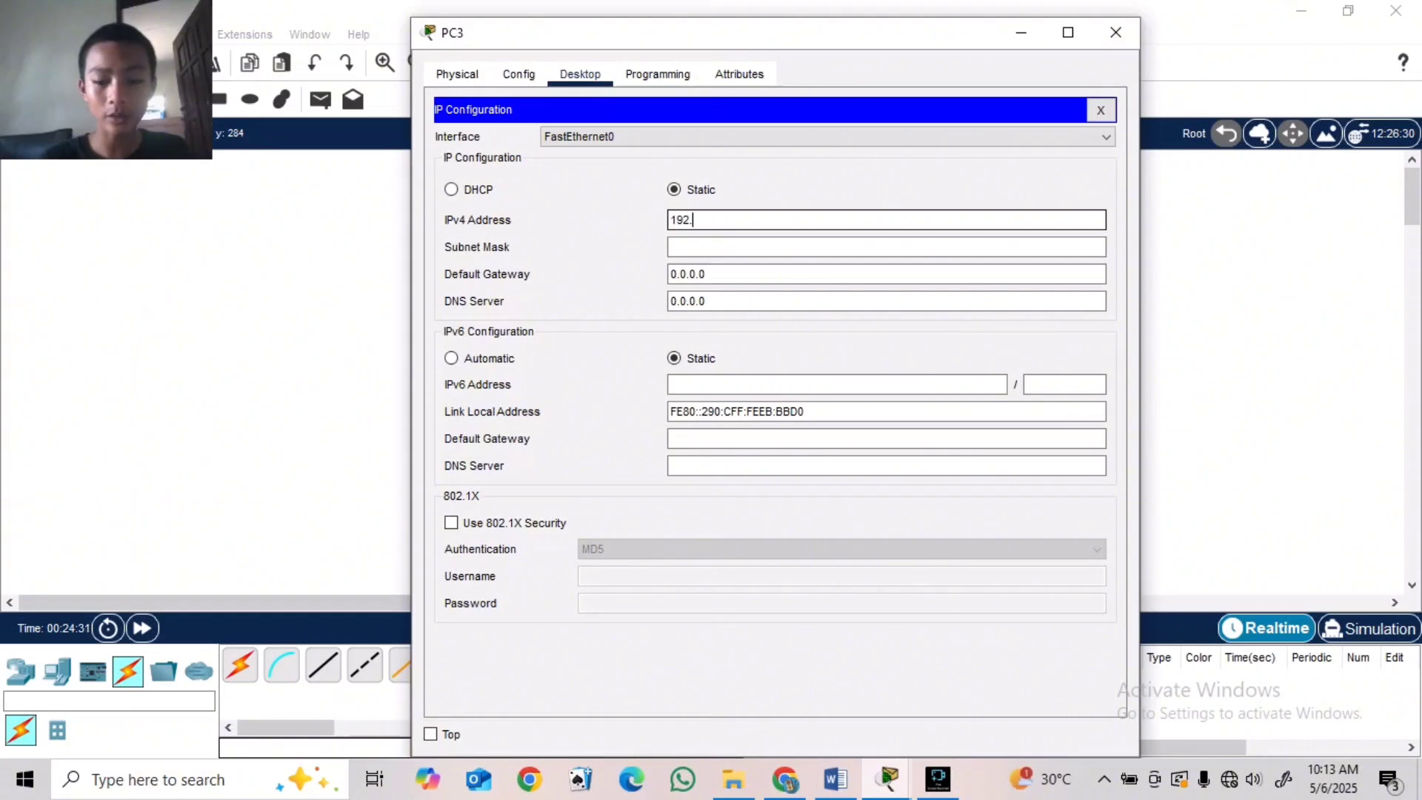
text(168.)
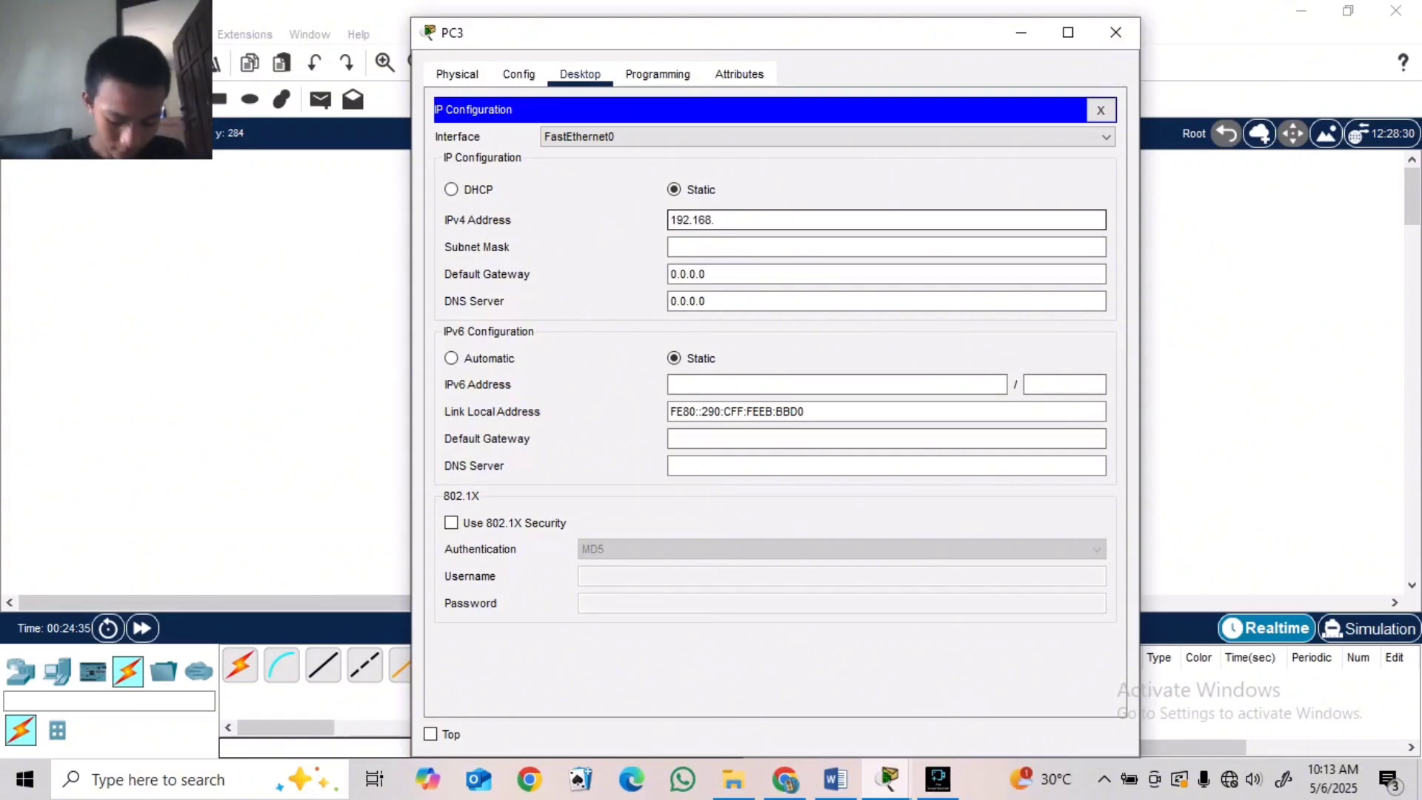
text(85.)
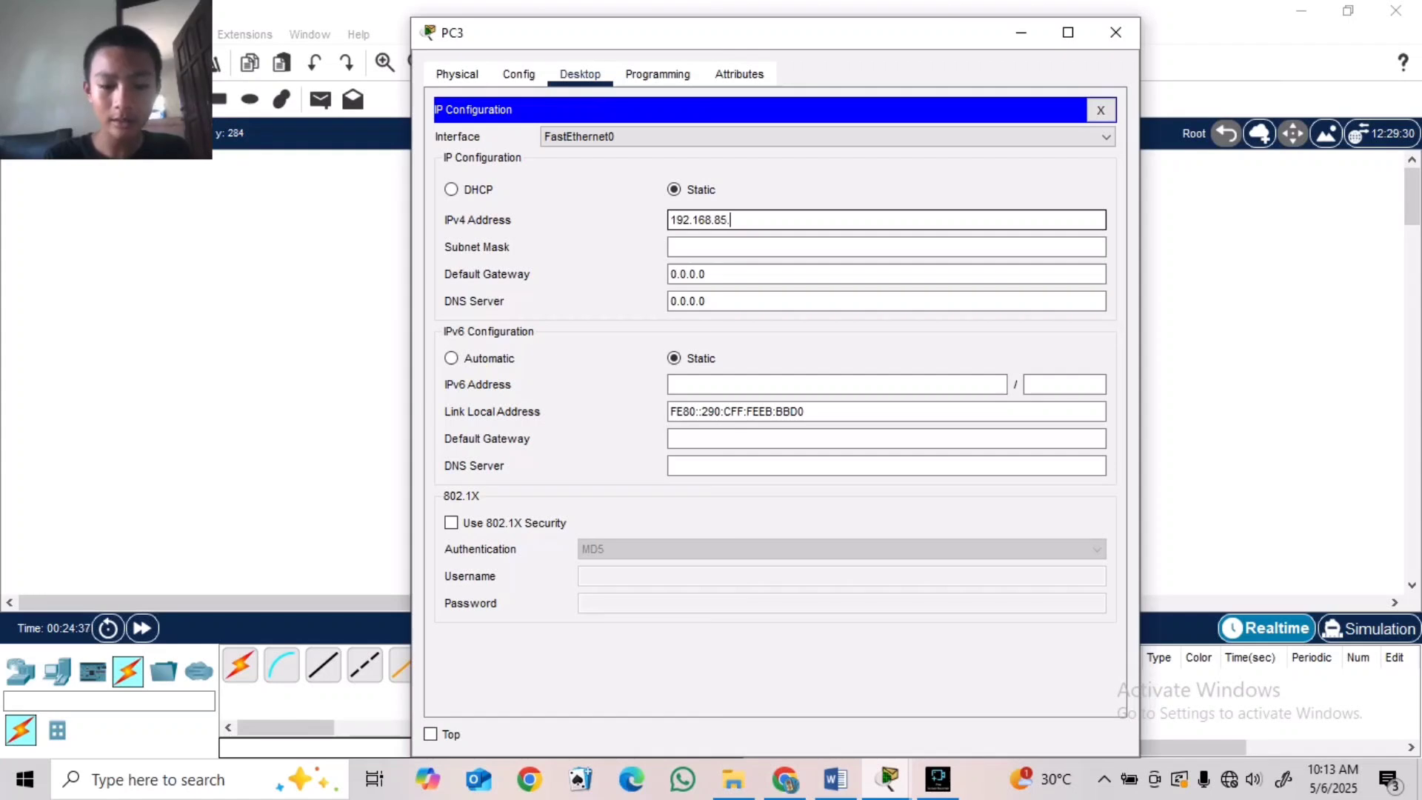
text(2)
key(Tab)
key(Tab)
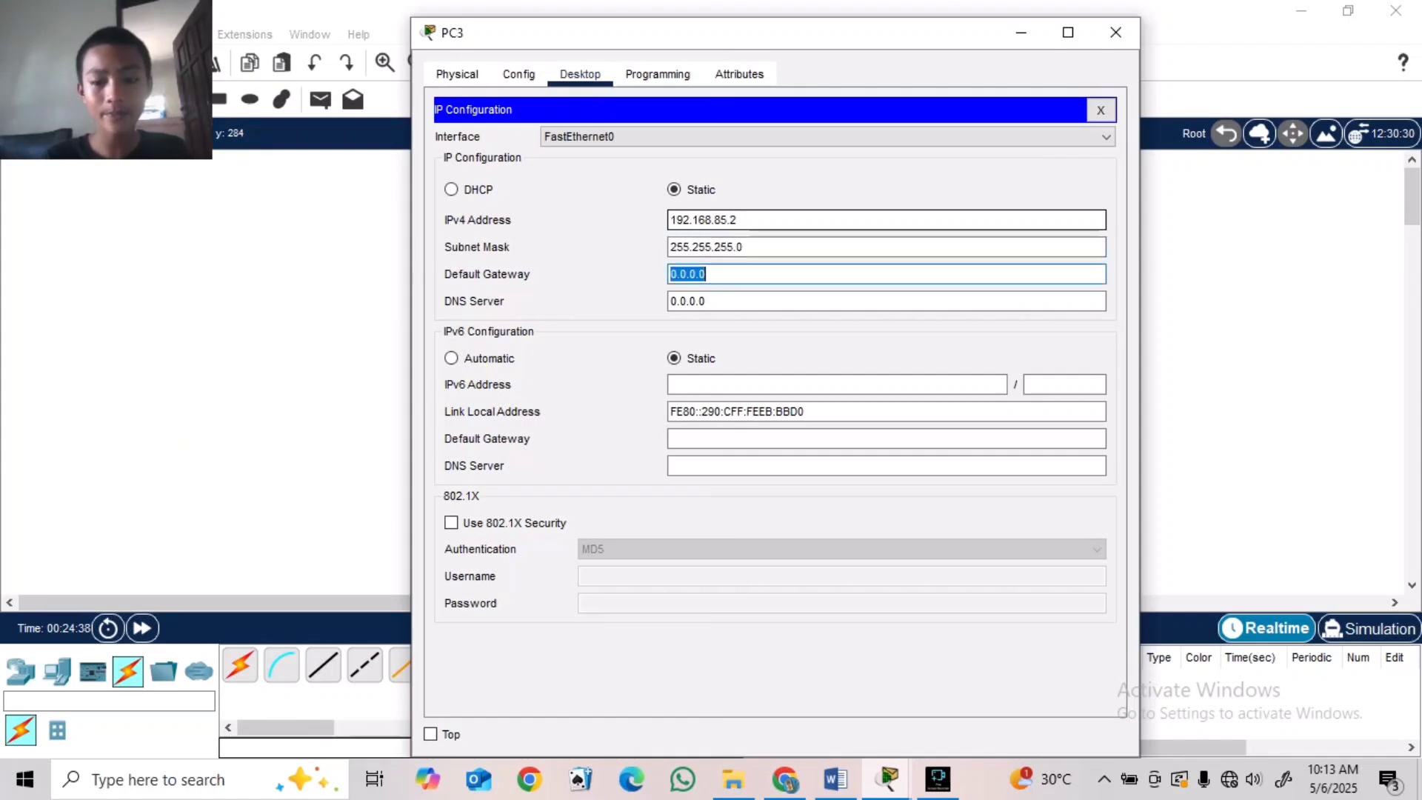
key(BackSpace)
text(192.168)
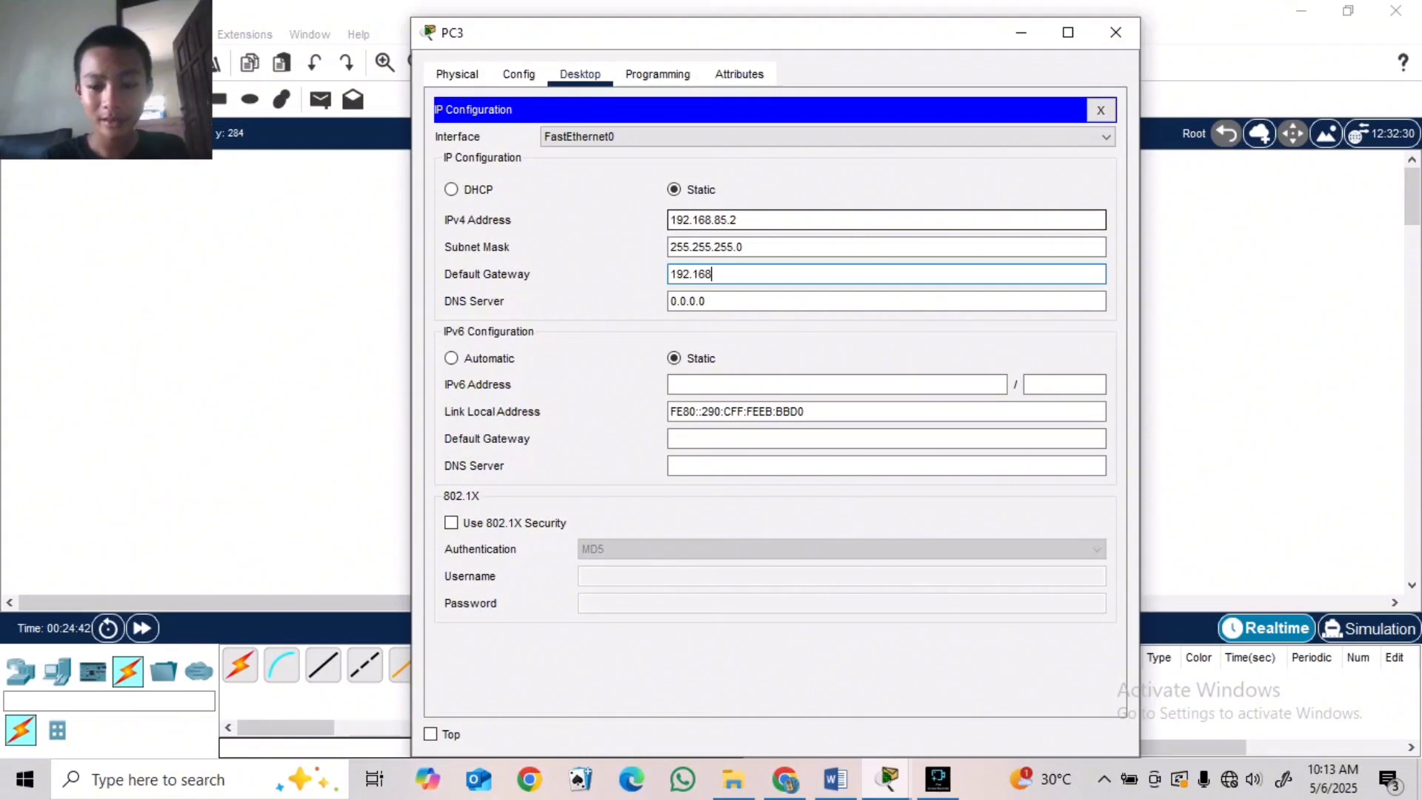
text(.)
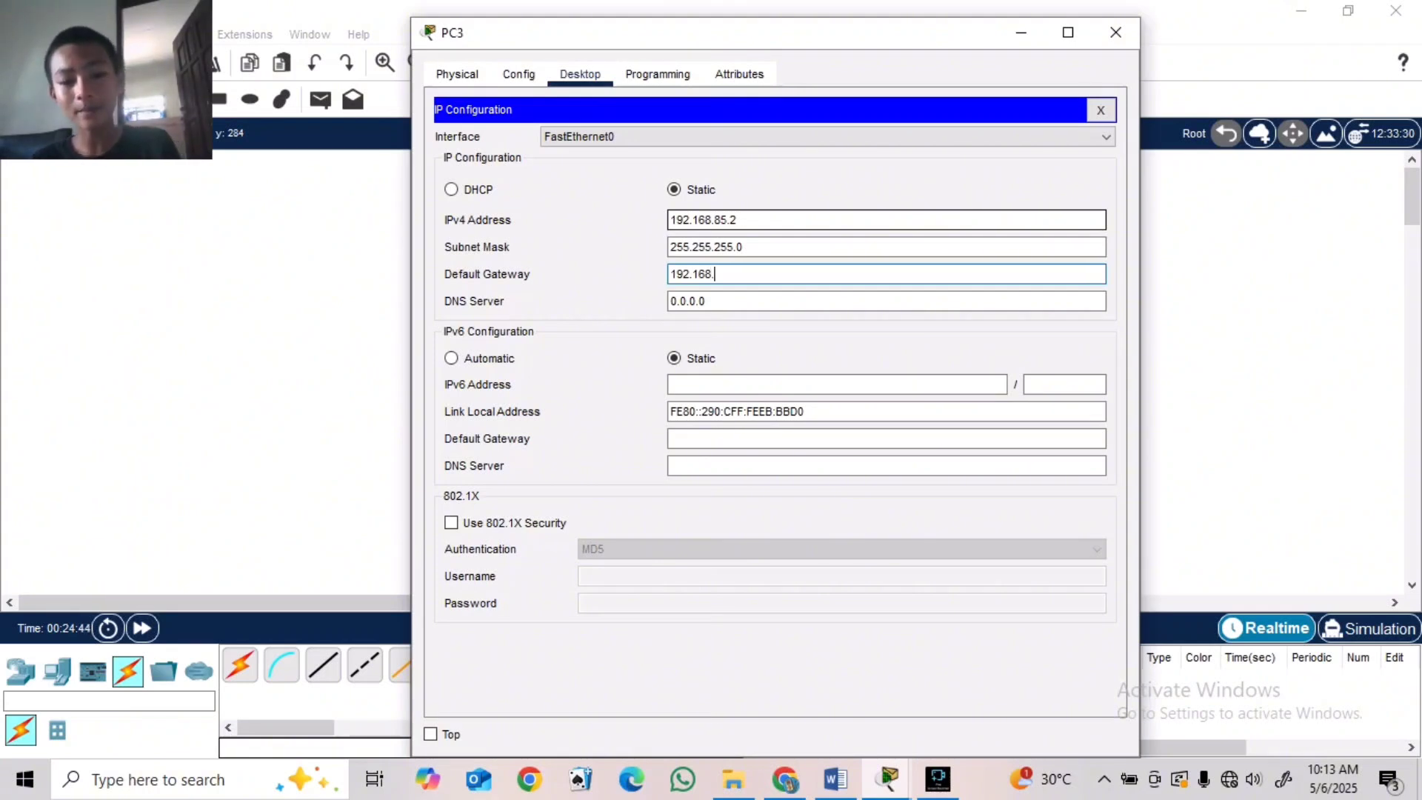
text(85.1)
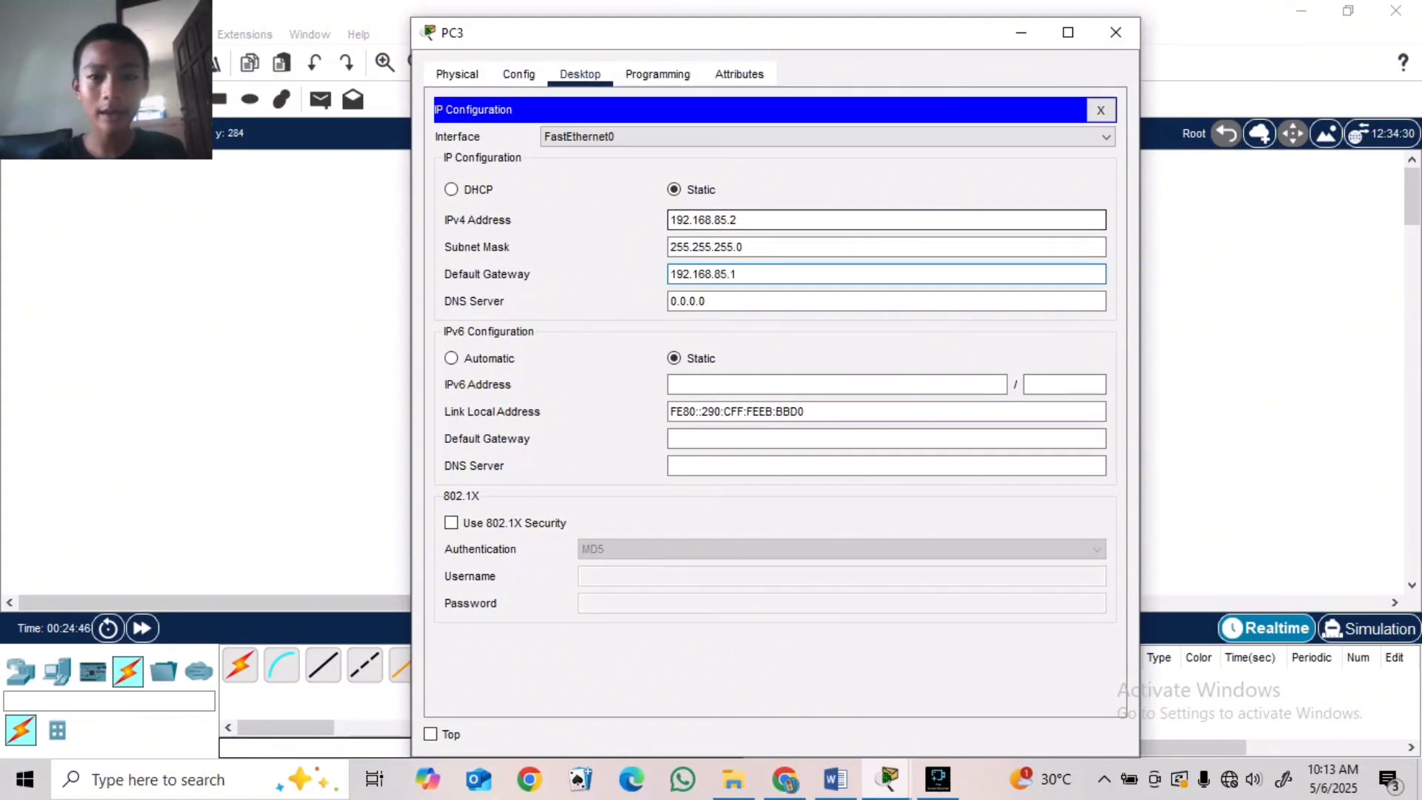
click(1116, 32)
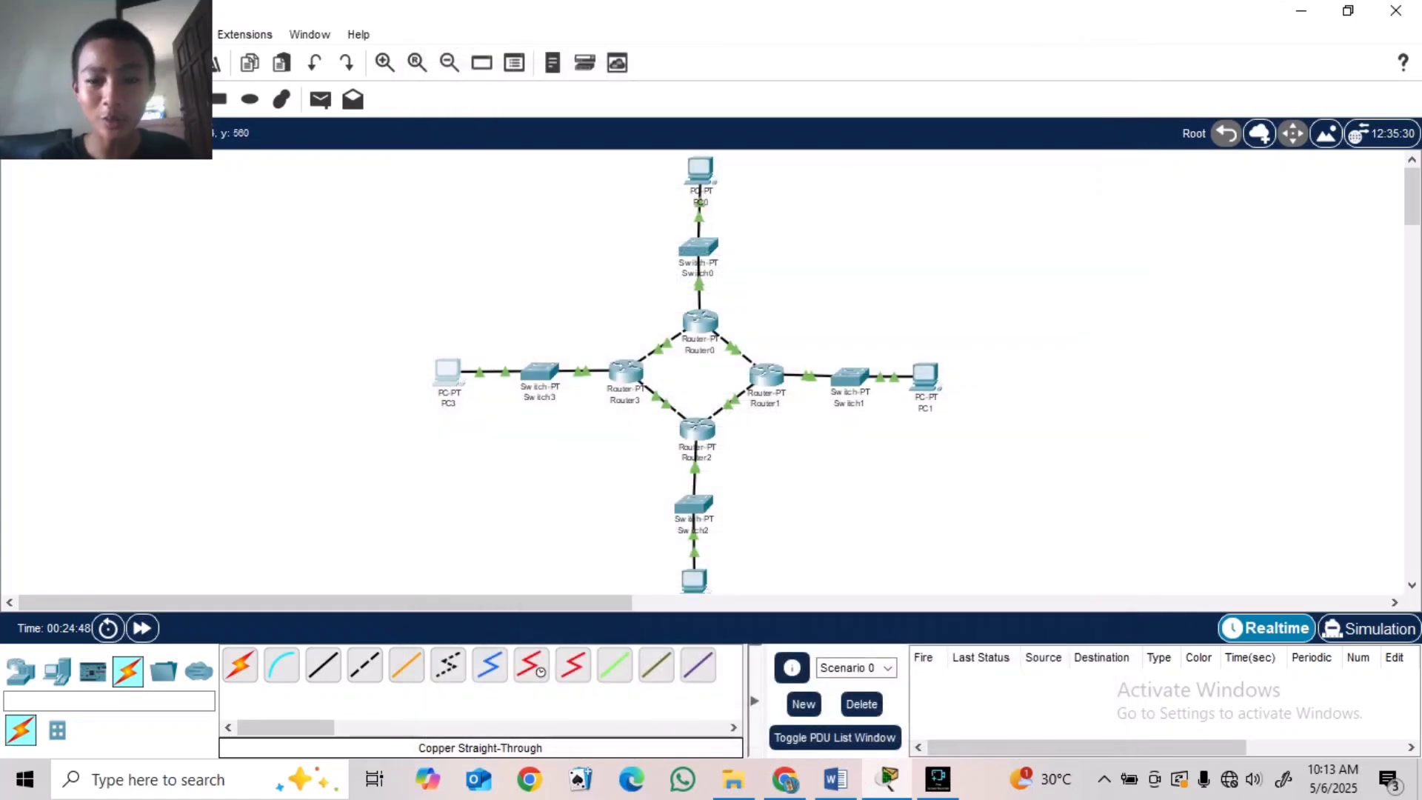
- Test the link from Router0 to Router1 by sending a simple PDU twice, and delete the test scenario
click(320, 100)
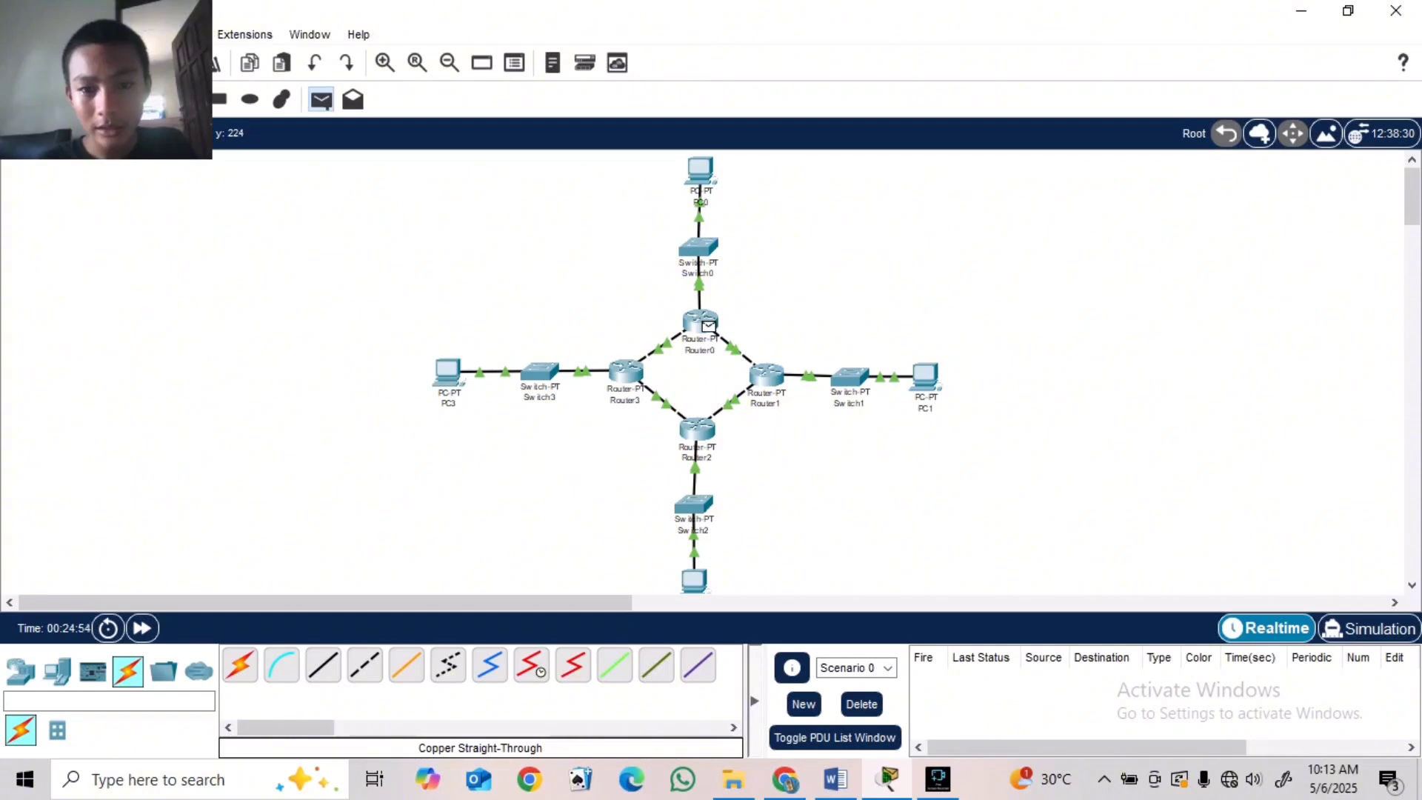
click(707, 326)
click(767, 374)
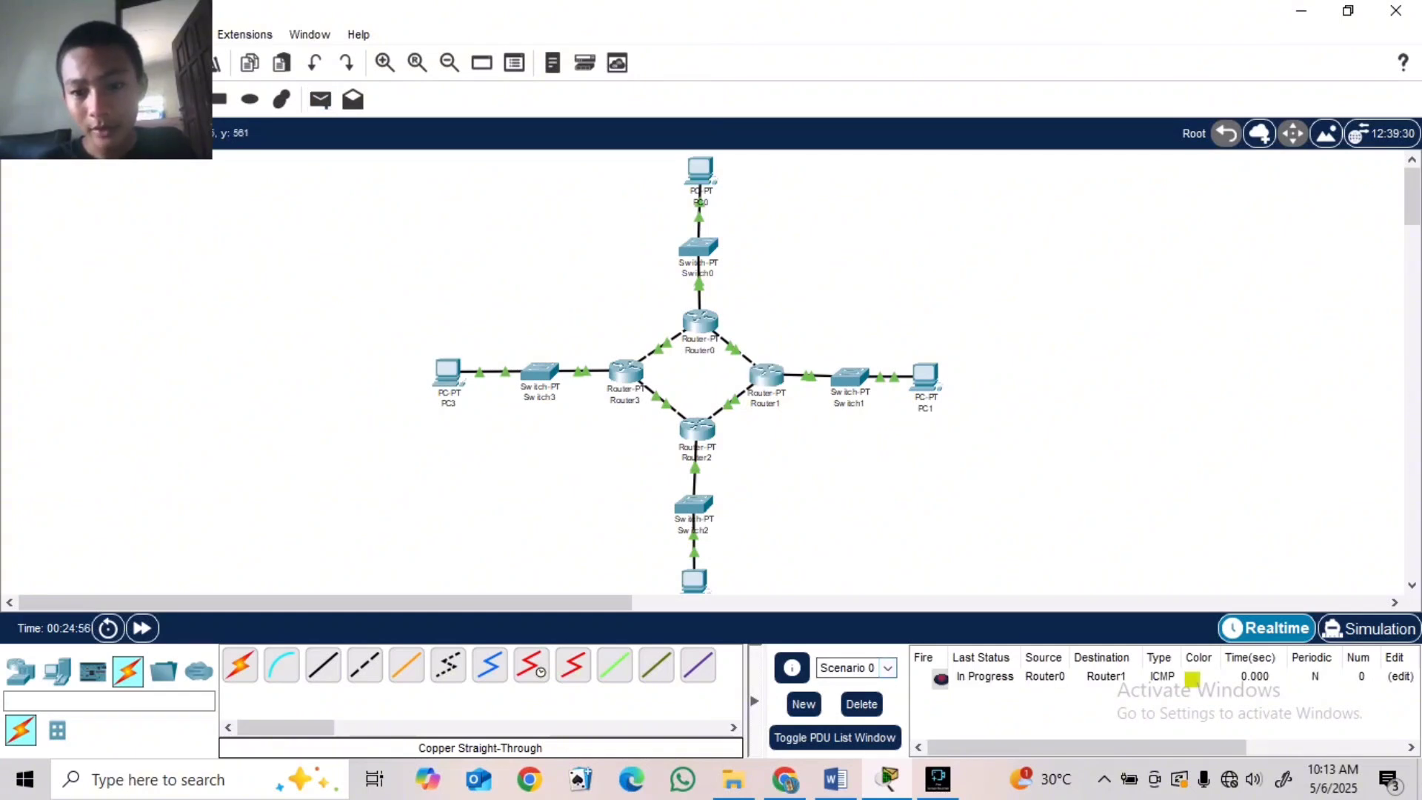
click(321, 100)
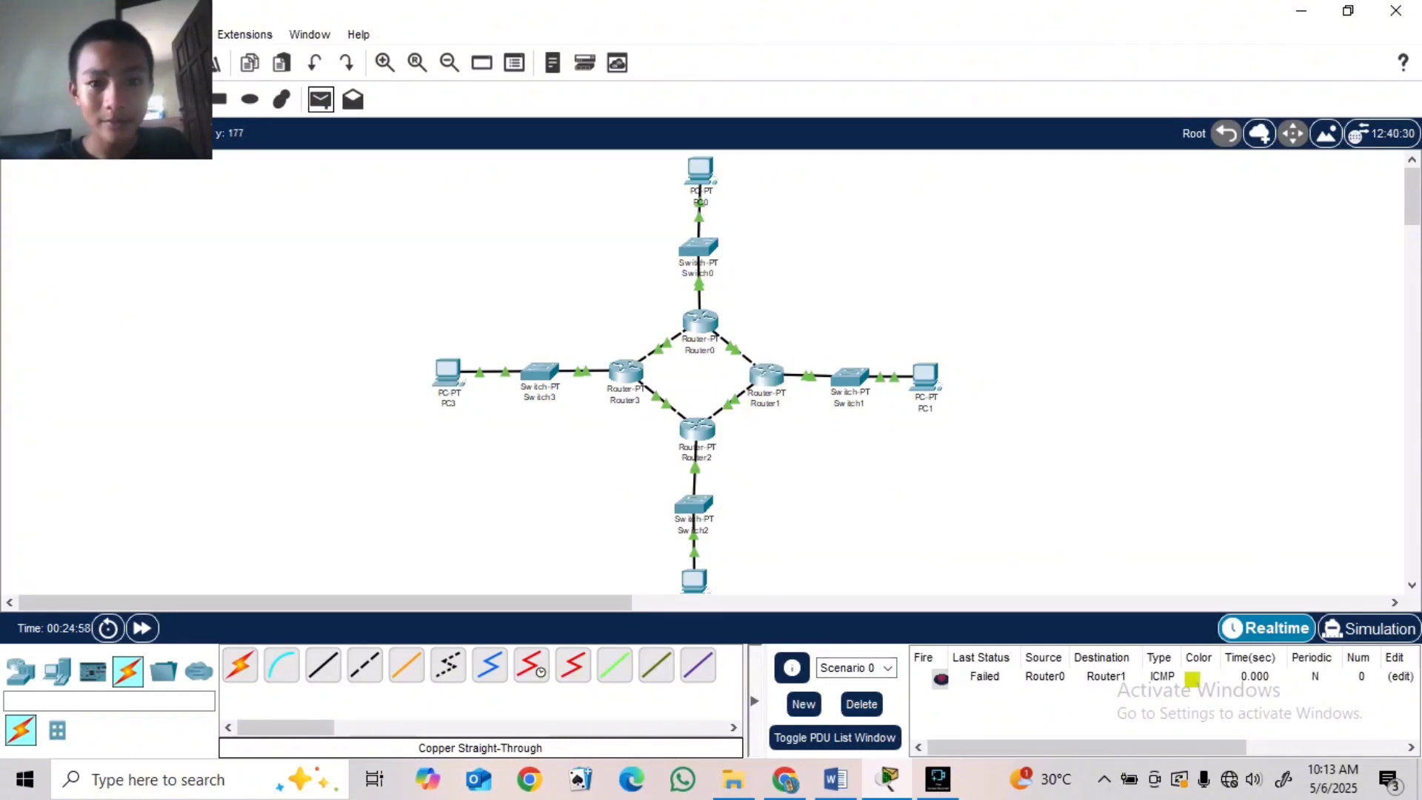
click(707, 326)
click(767, 374)
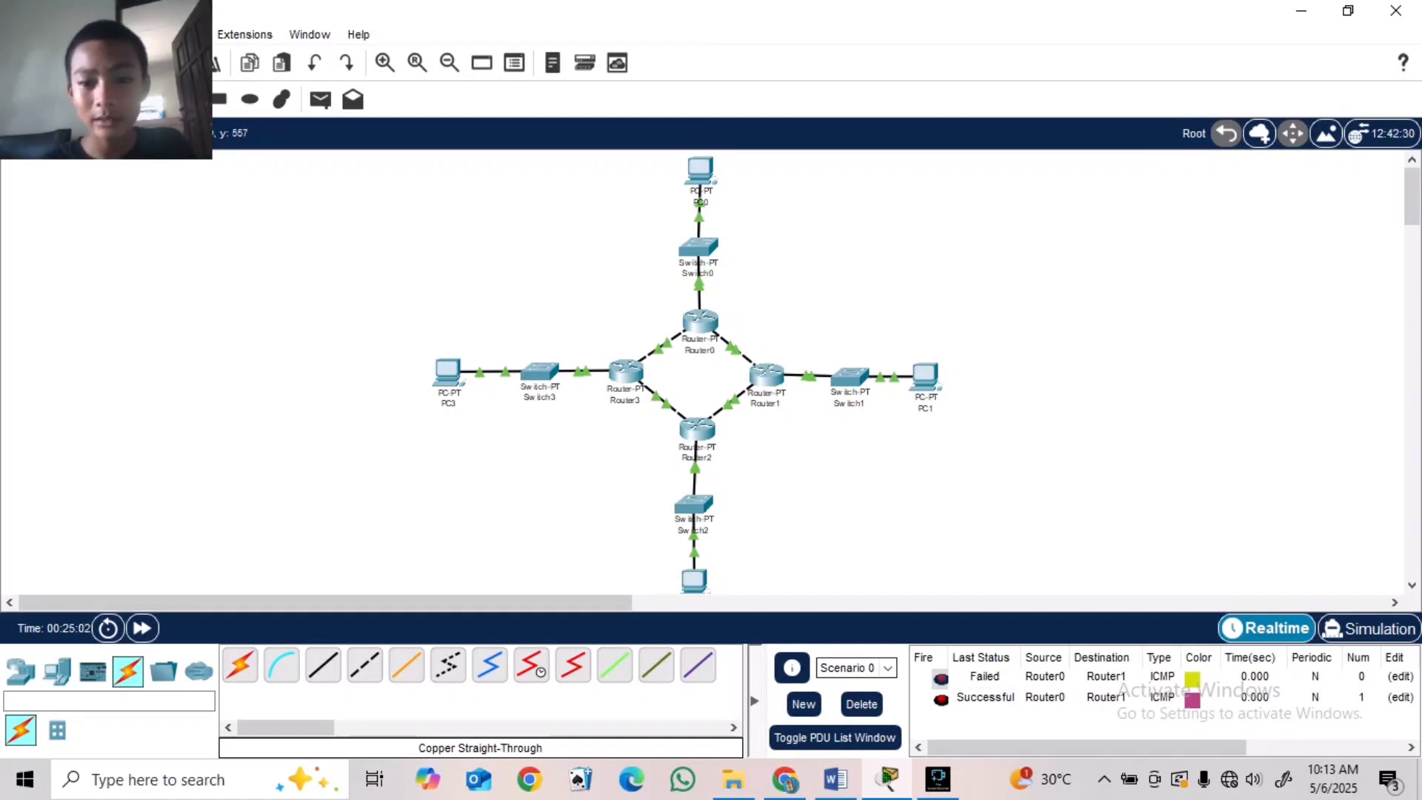
click(861, 703)
- Test the link from Router1 to Router2 by sending a simple PDU twice, and delete the test scenario
click(321, 99)
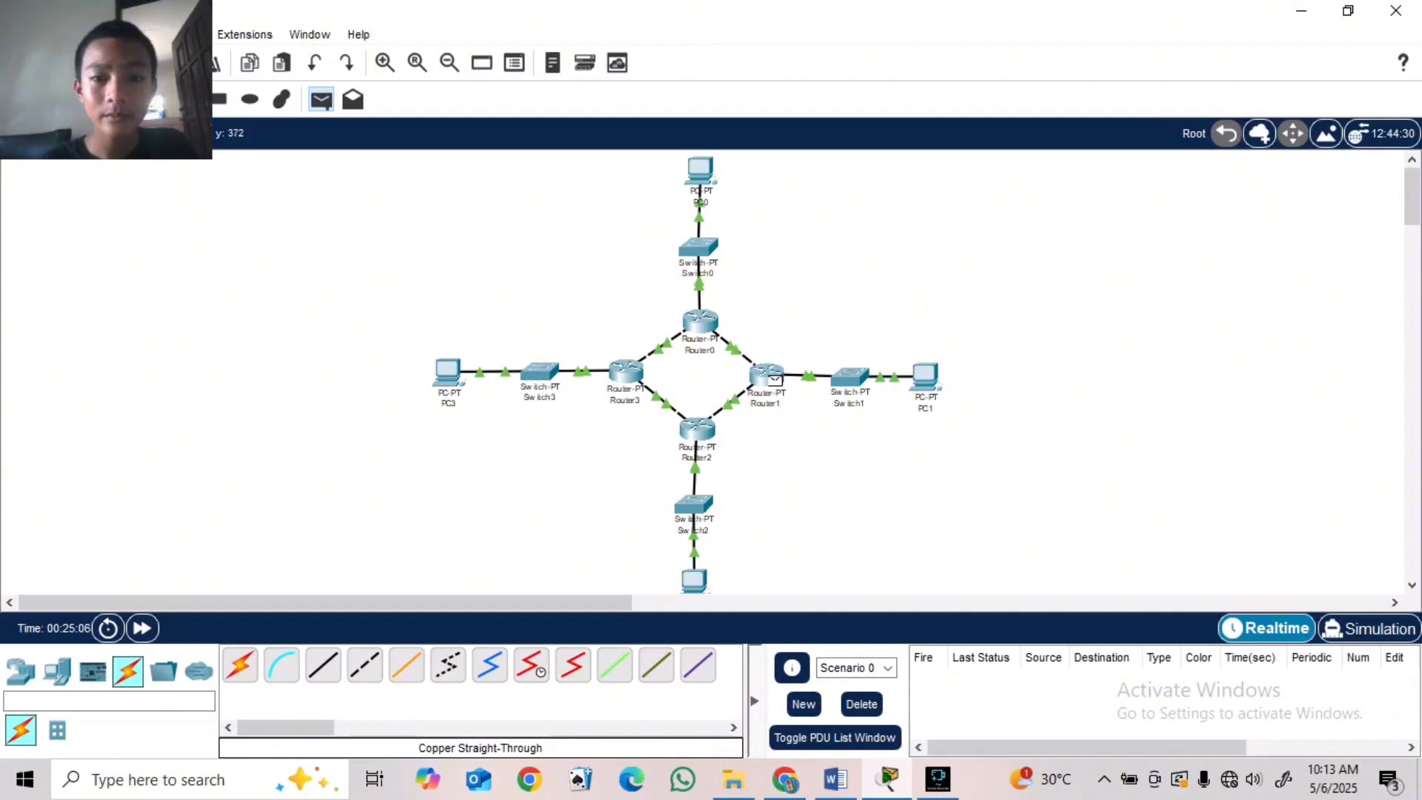
click(770, 377)
click(697, 429)
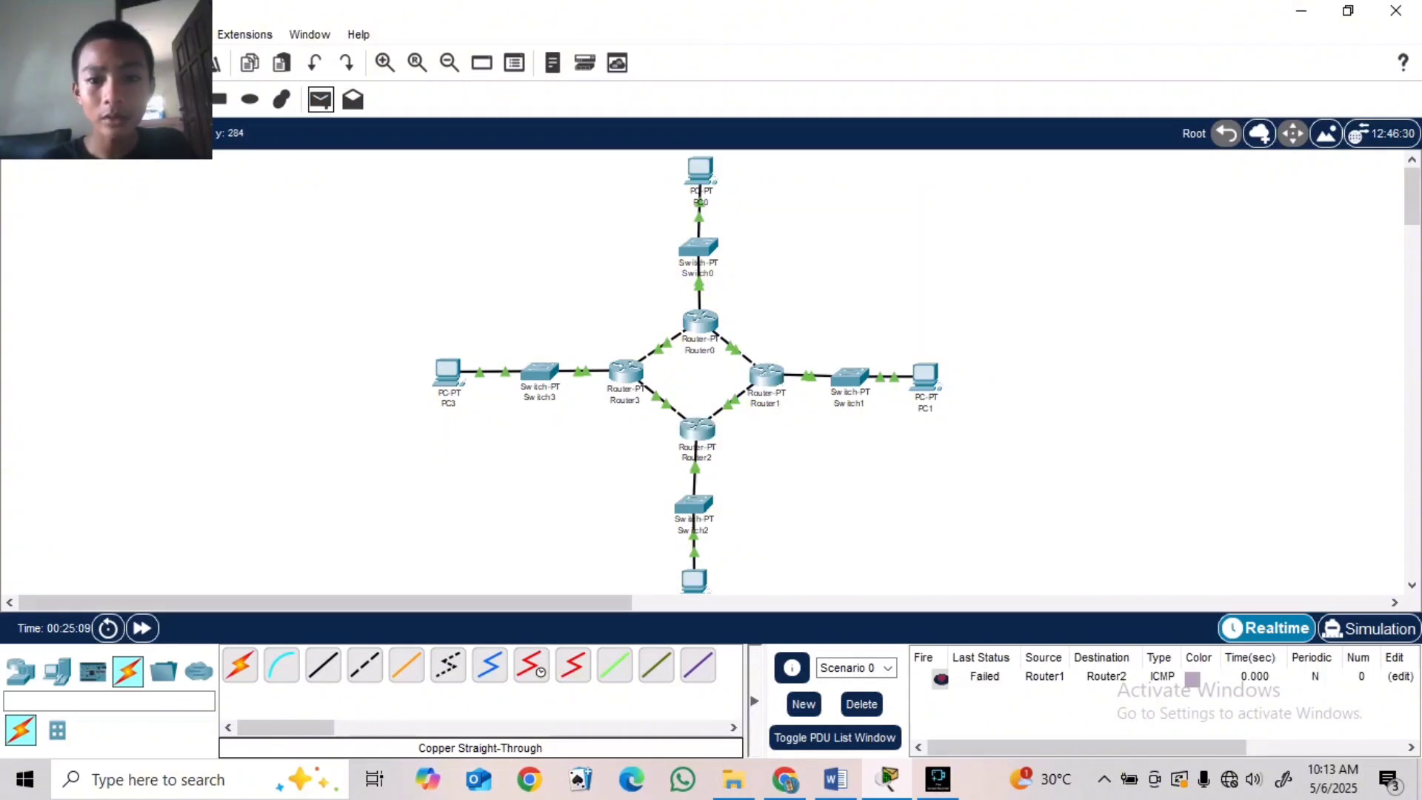
click(321, 100)
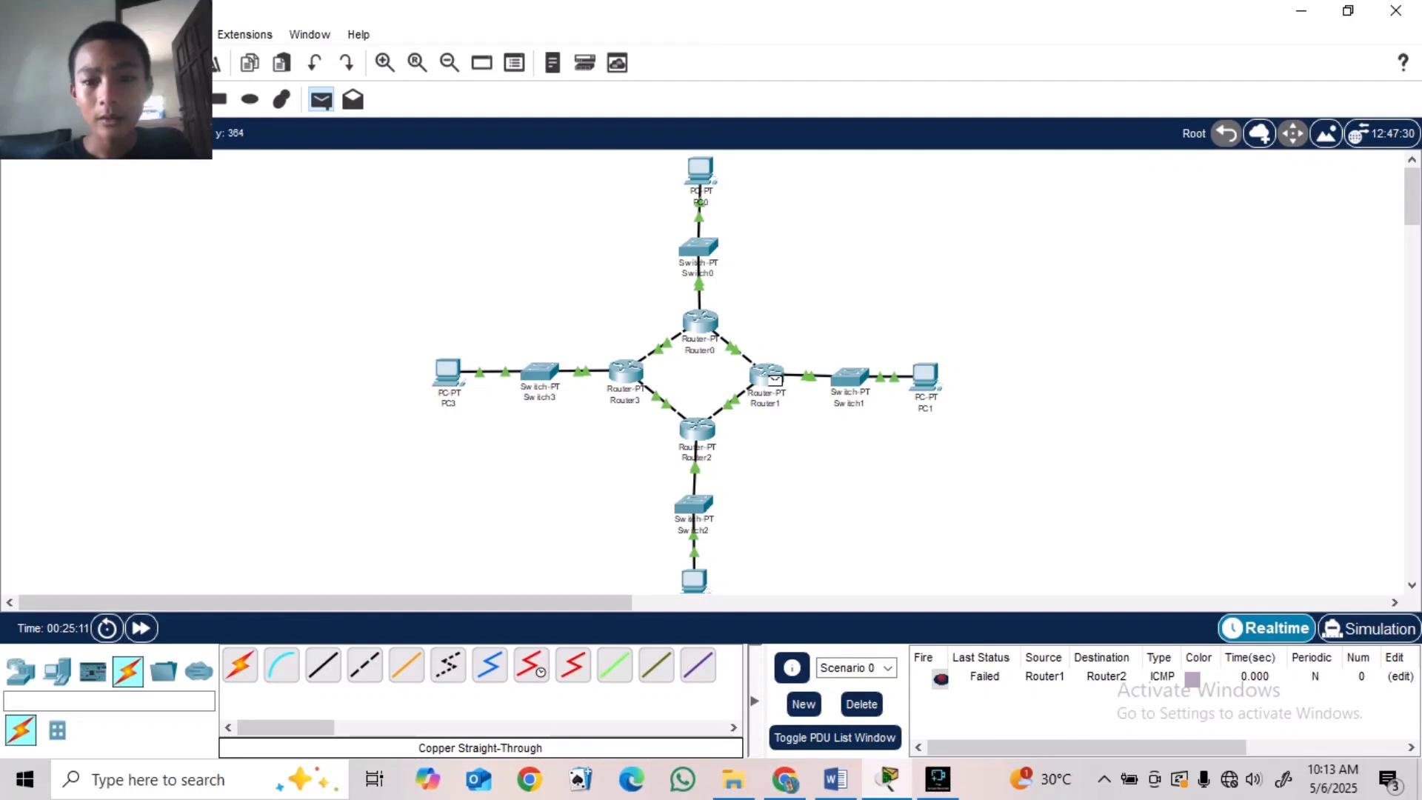
click(769, 374)
click(697, 428)
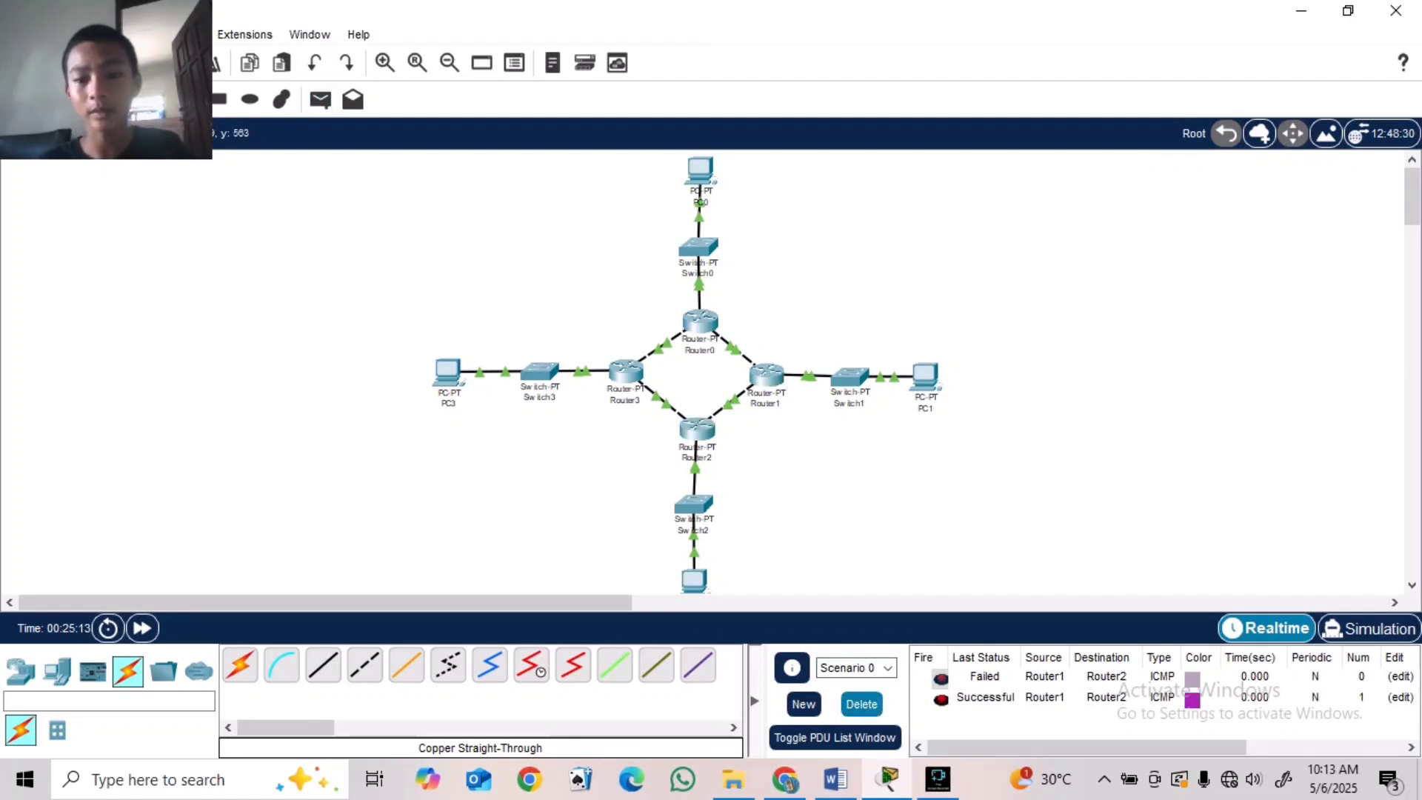
click(861, 703)
- Test the link from Router2 to Router3 by sending a simple PDU twice
click(320, 99)
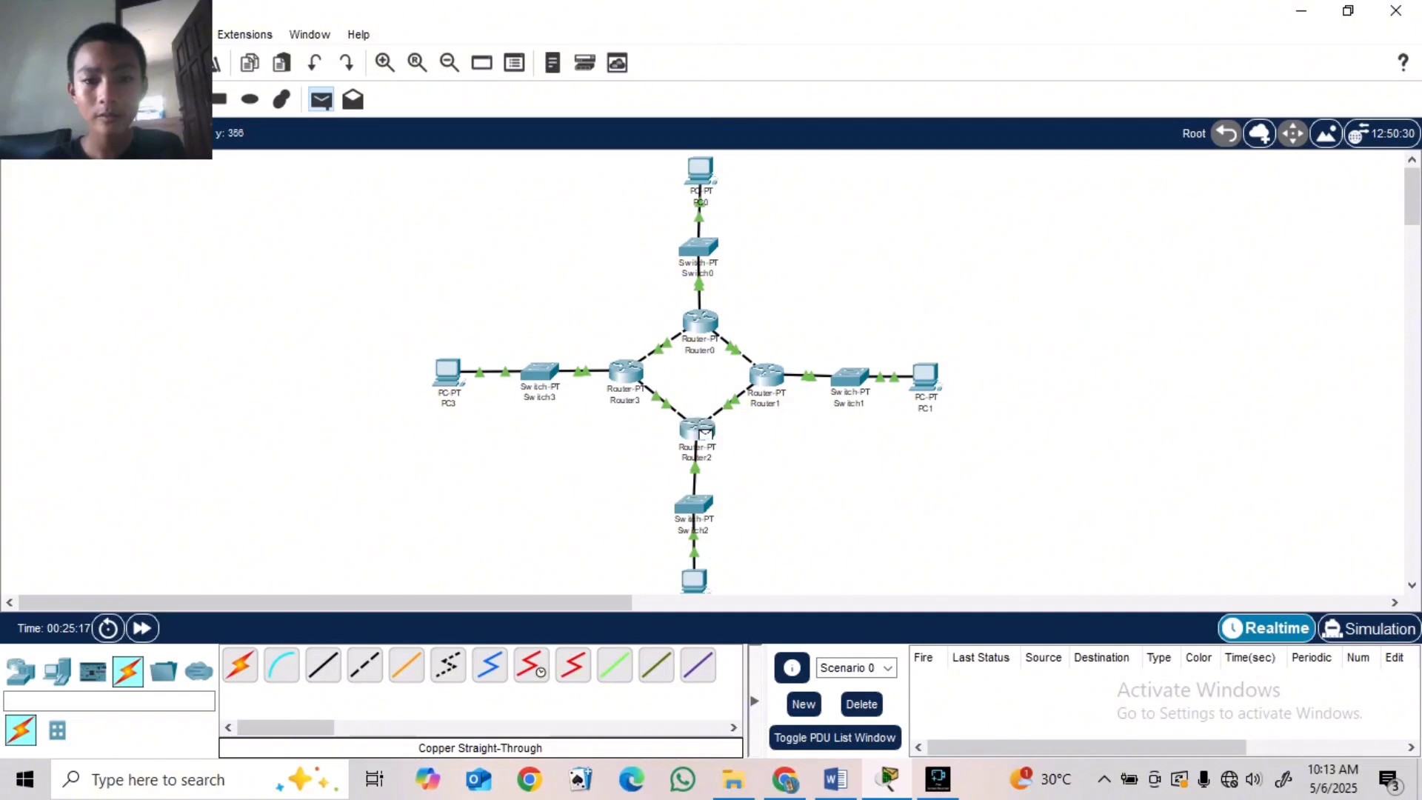
click(626, 370)
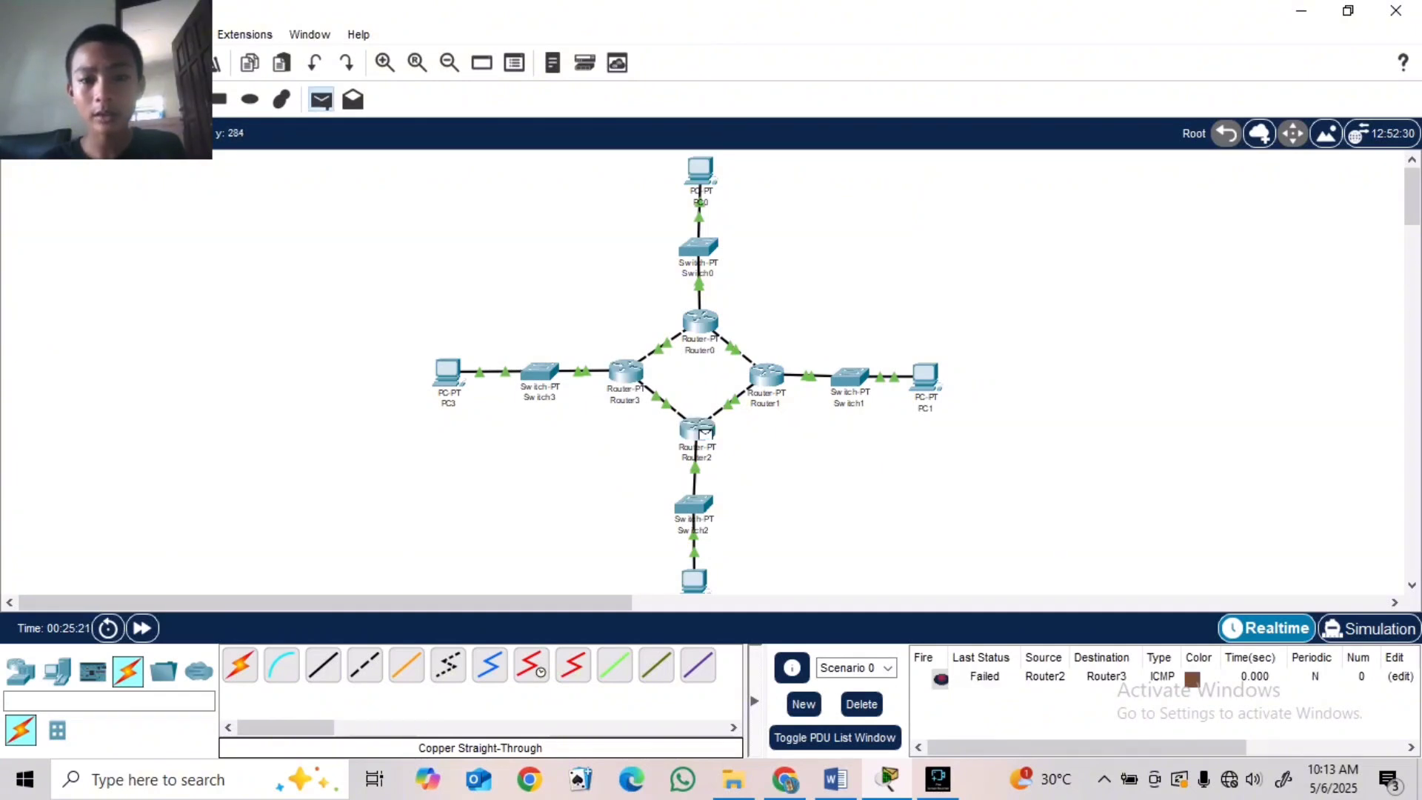
click(626, 371)
- Test the link from Router3 to Router0 by sending a simple PDU twice, and delete the test scenario
click(626, 370)
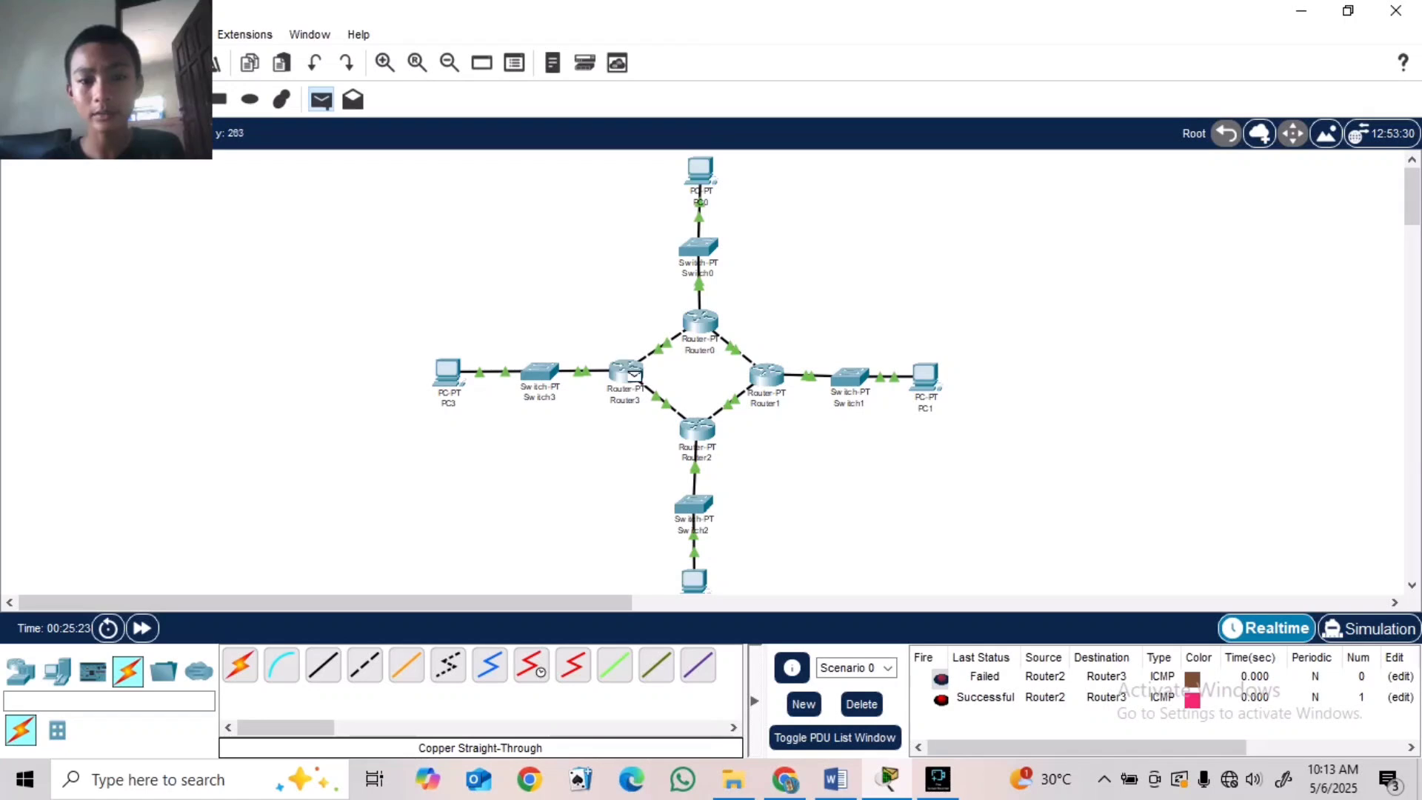
click(700, 320)
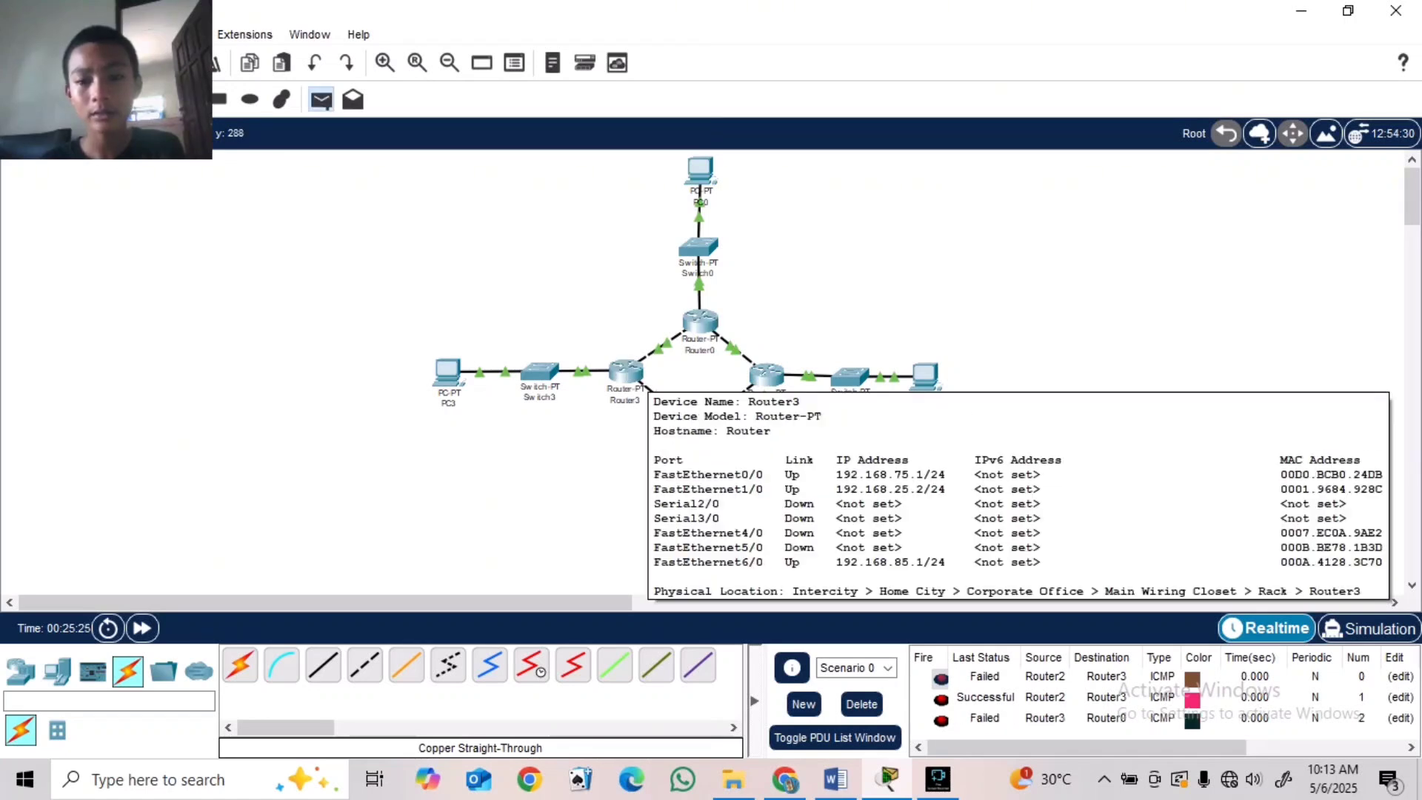
click(626, 370)
click(700, 321)
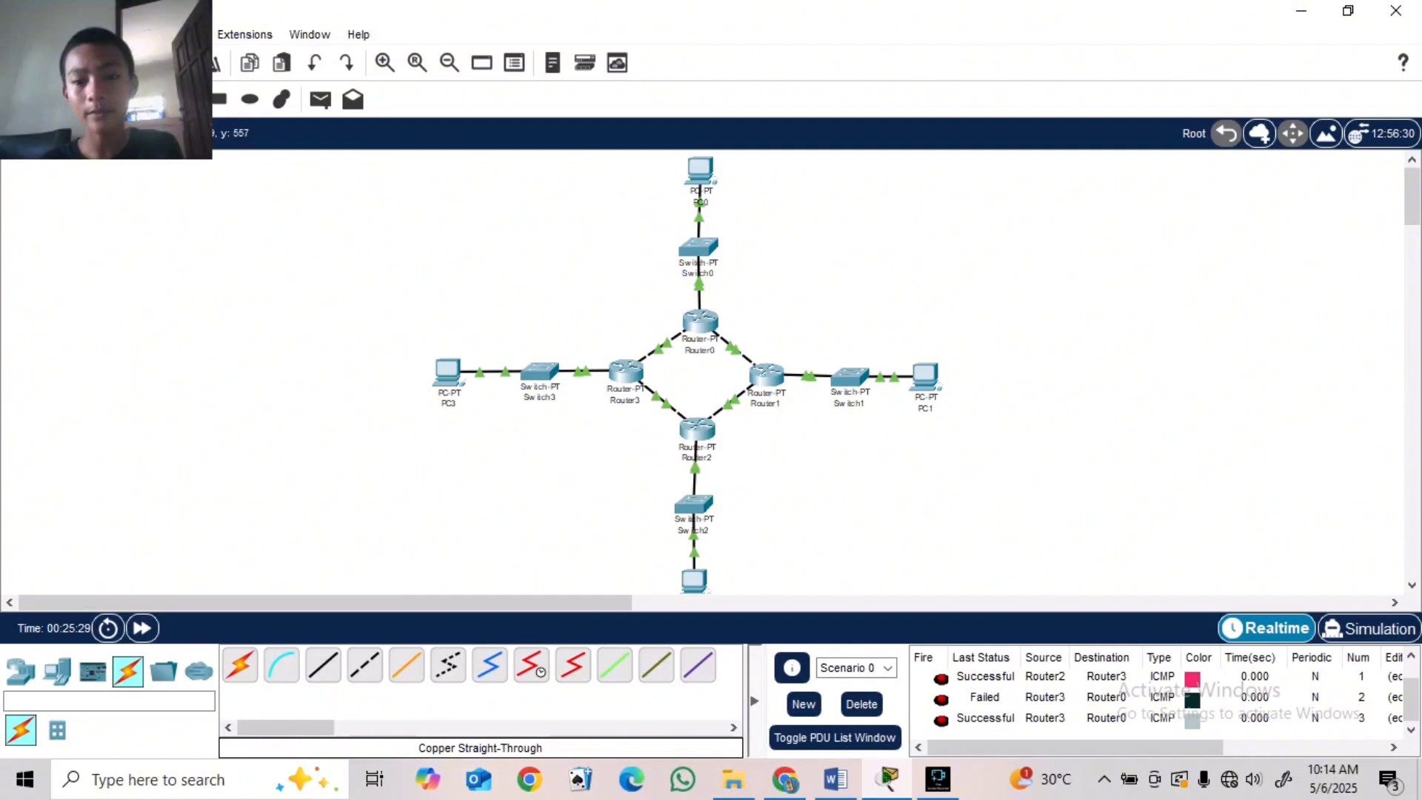
click(861, 704)
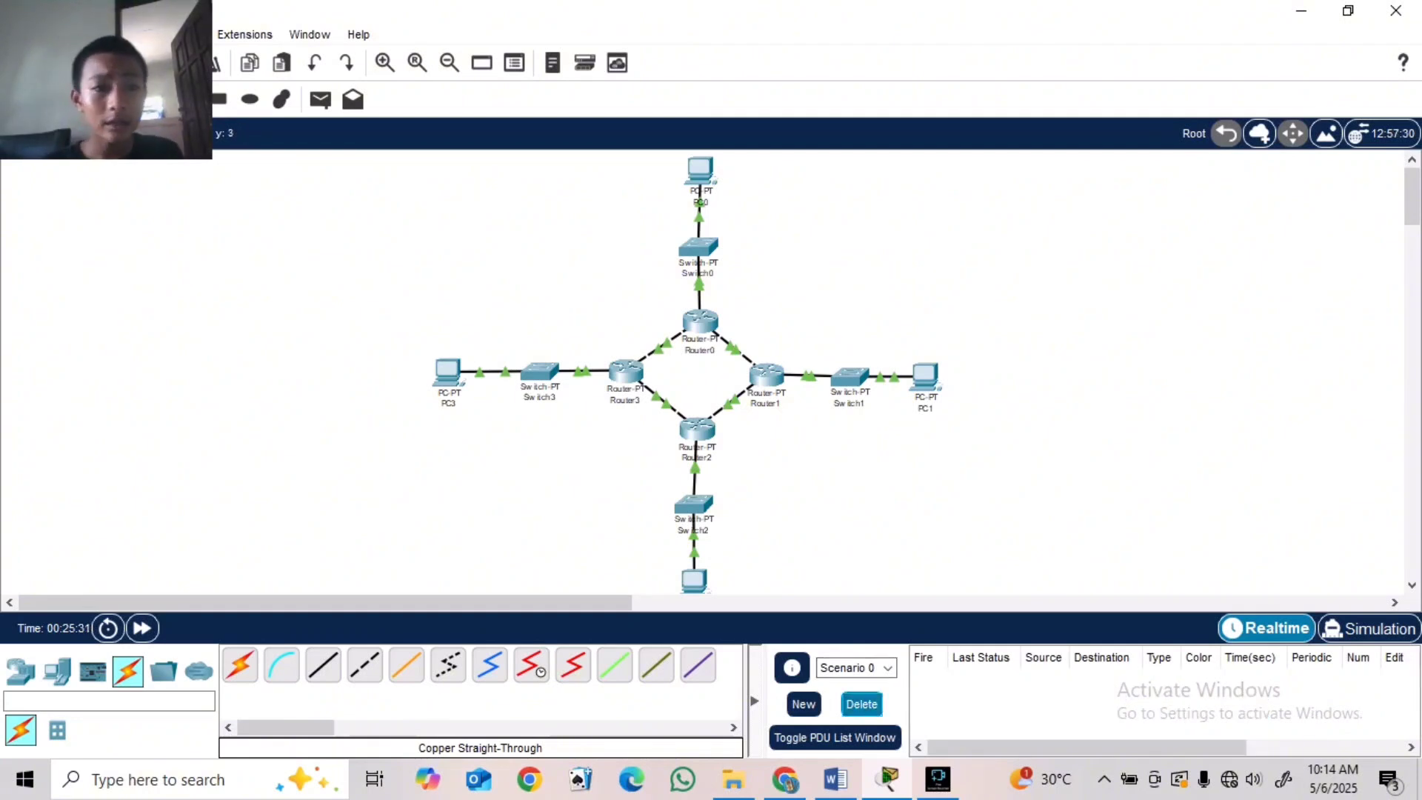
- Test the connection from Router0 to PC0 by sending a simple PDU twice, and delete the test scenario
key(p)
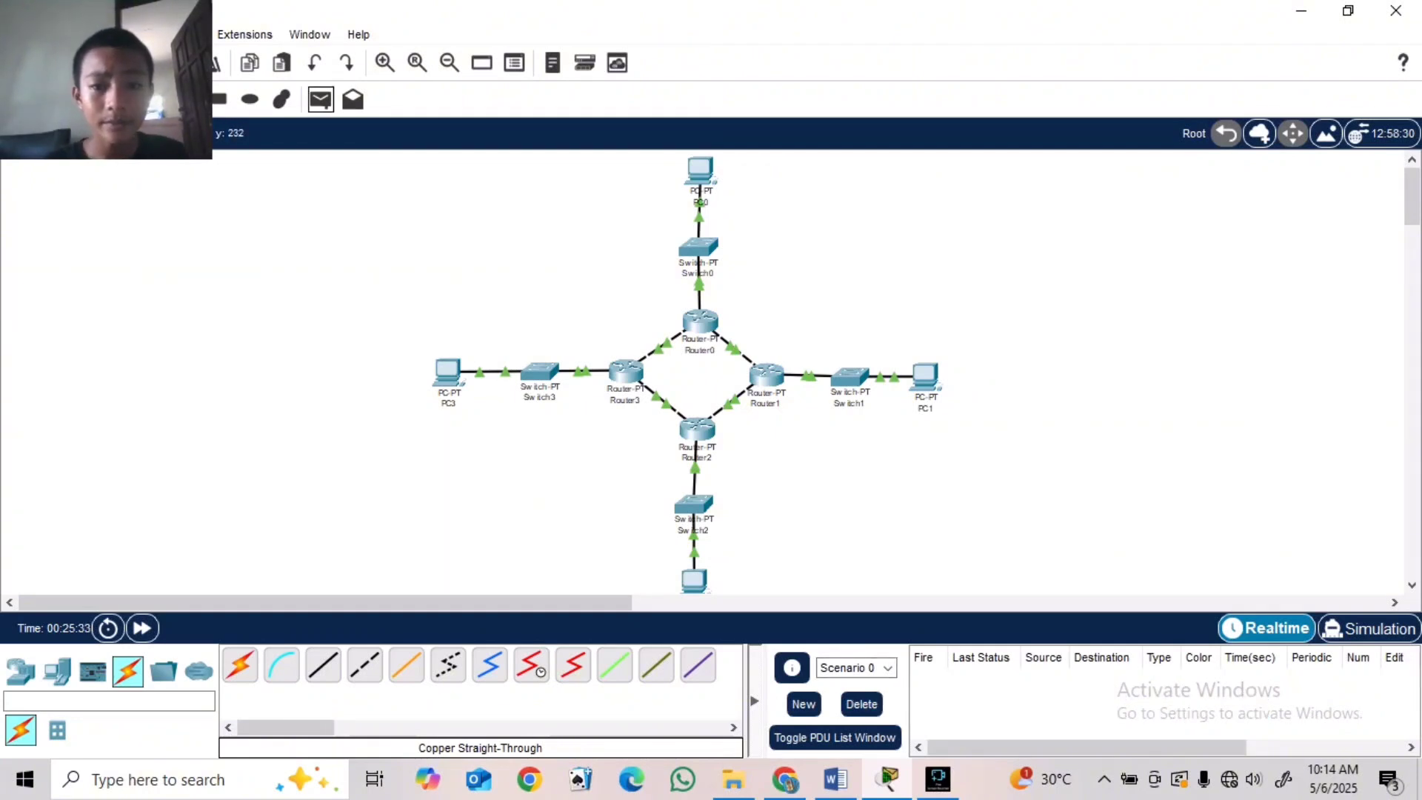
click(707, 326)
click(700, 172)
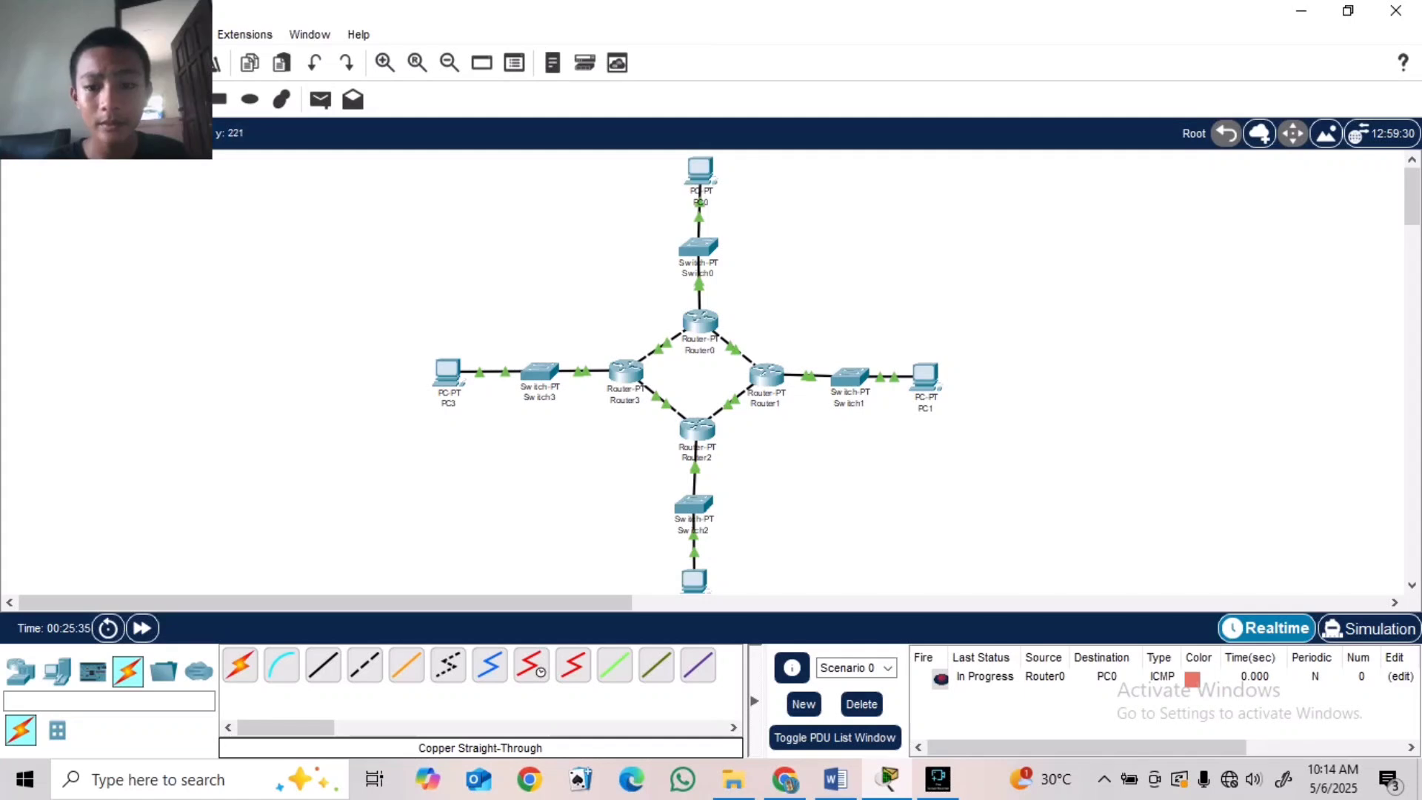
click(321, 100)
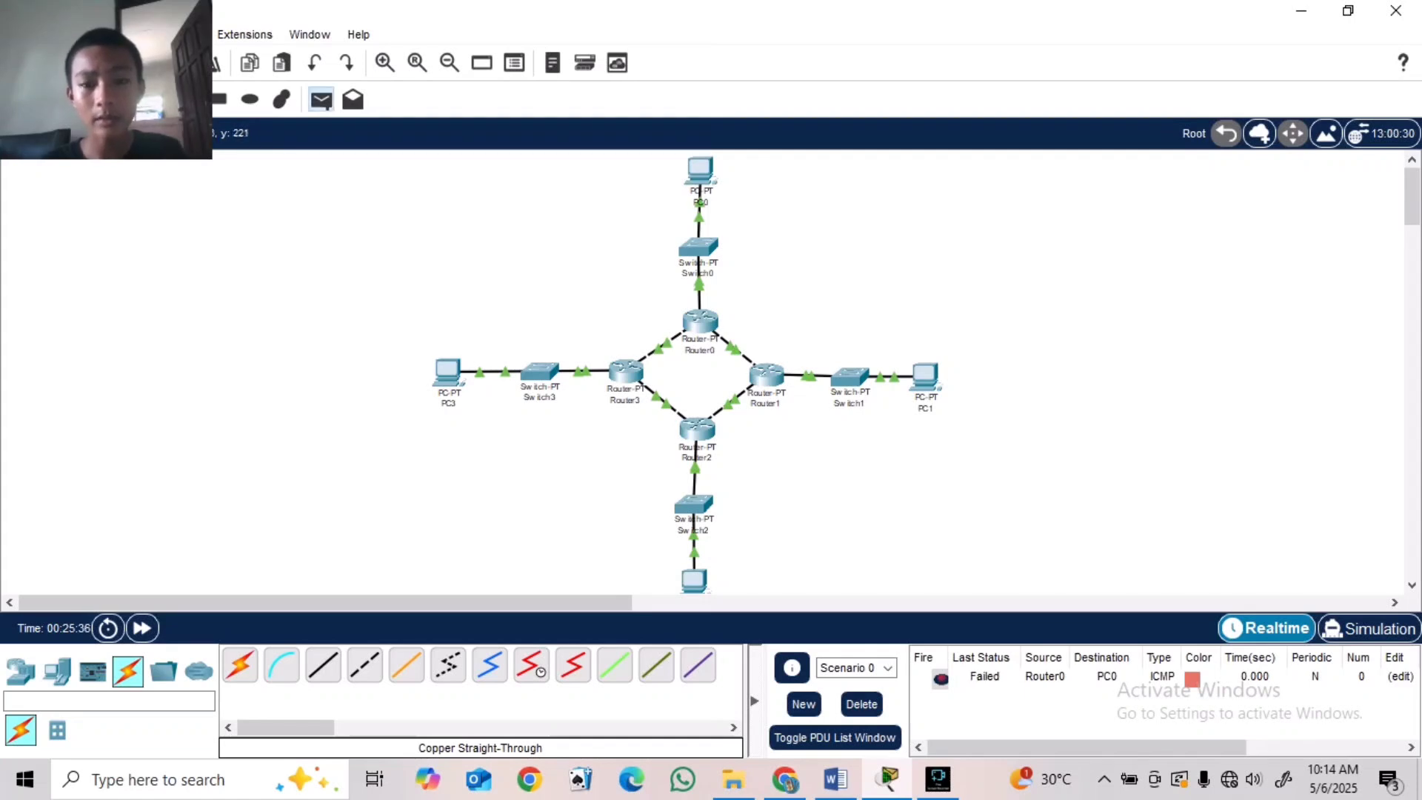
click(699, 172)
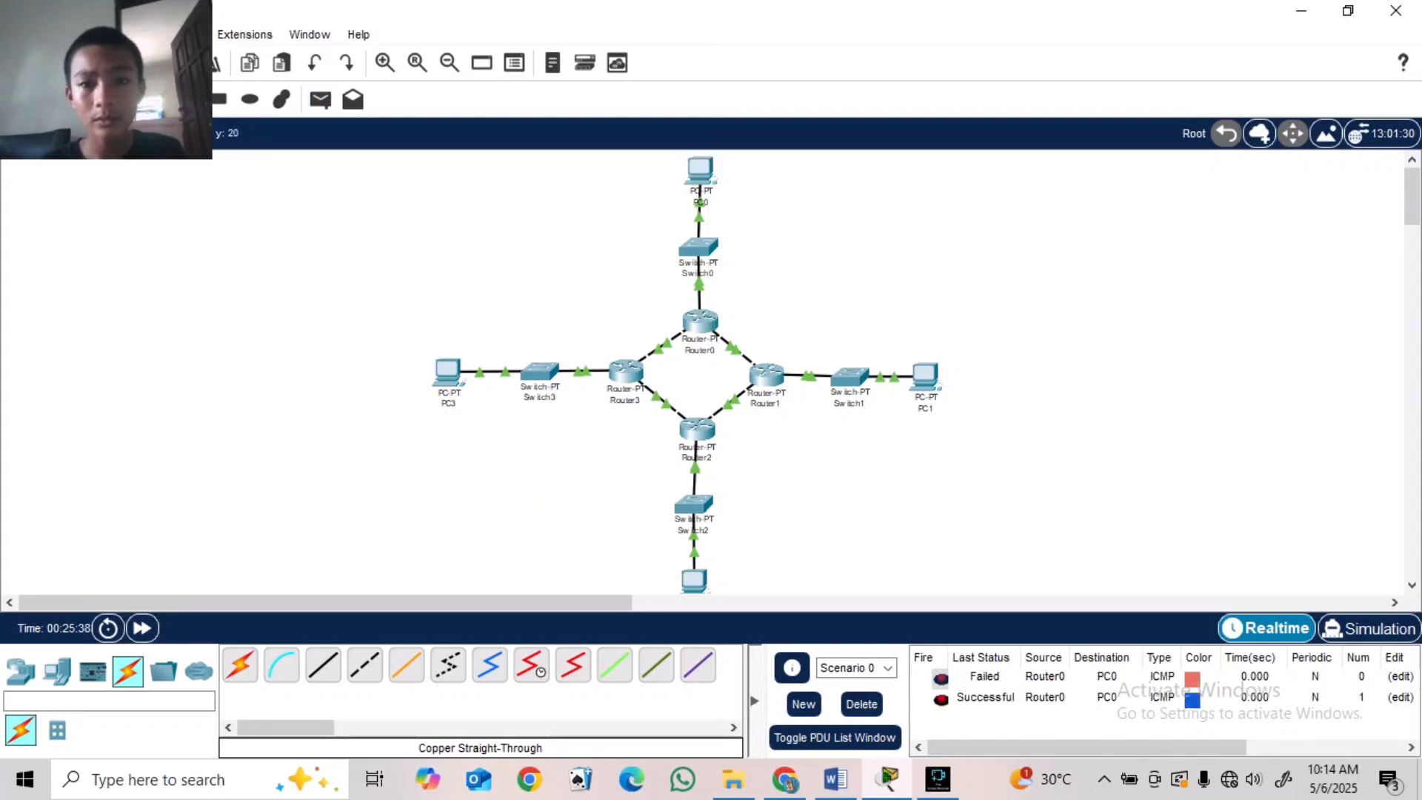
click(861, 703)
- Test the connection from Router1 to PC1 by sending a simple PDU twice
key(p)
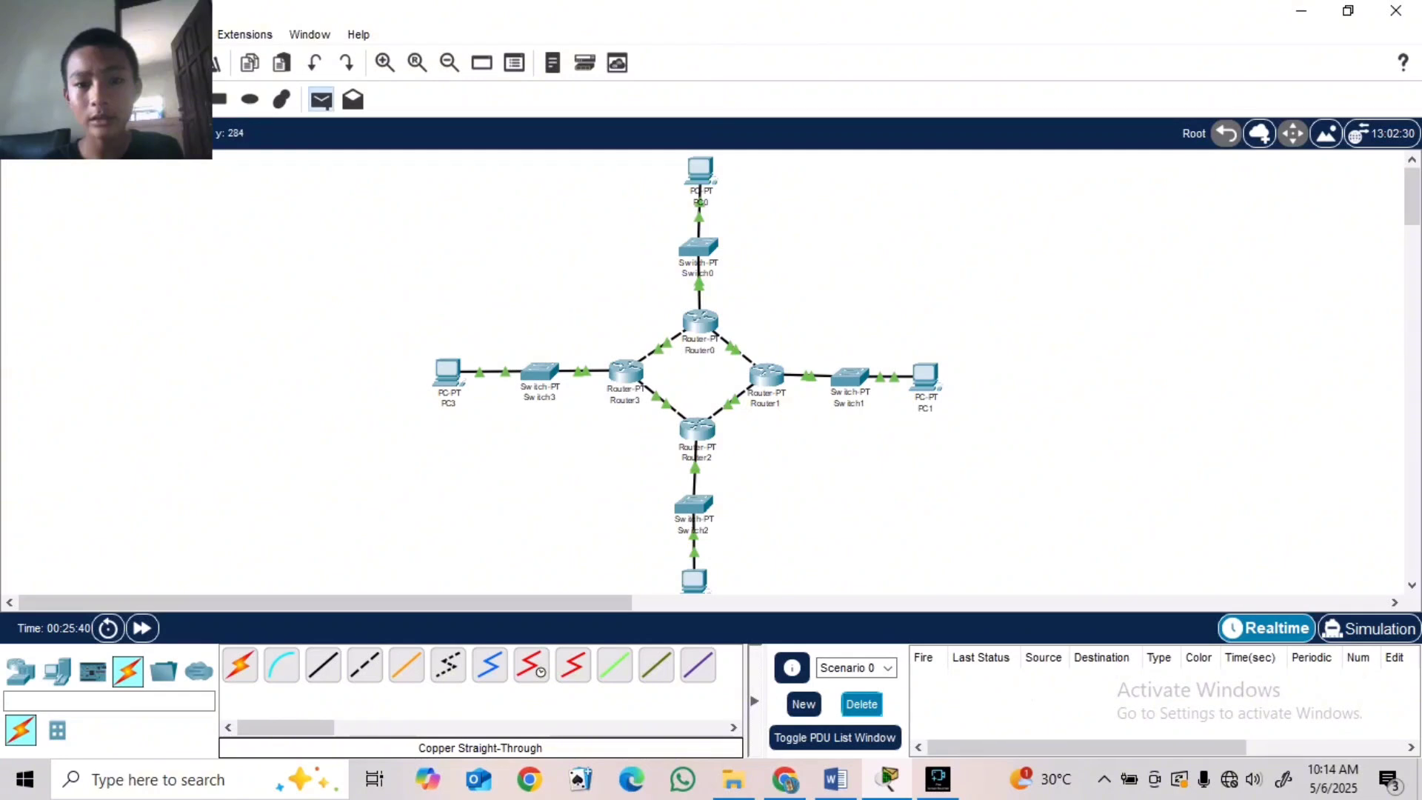
click(925, 377)
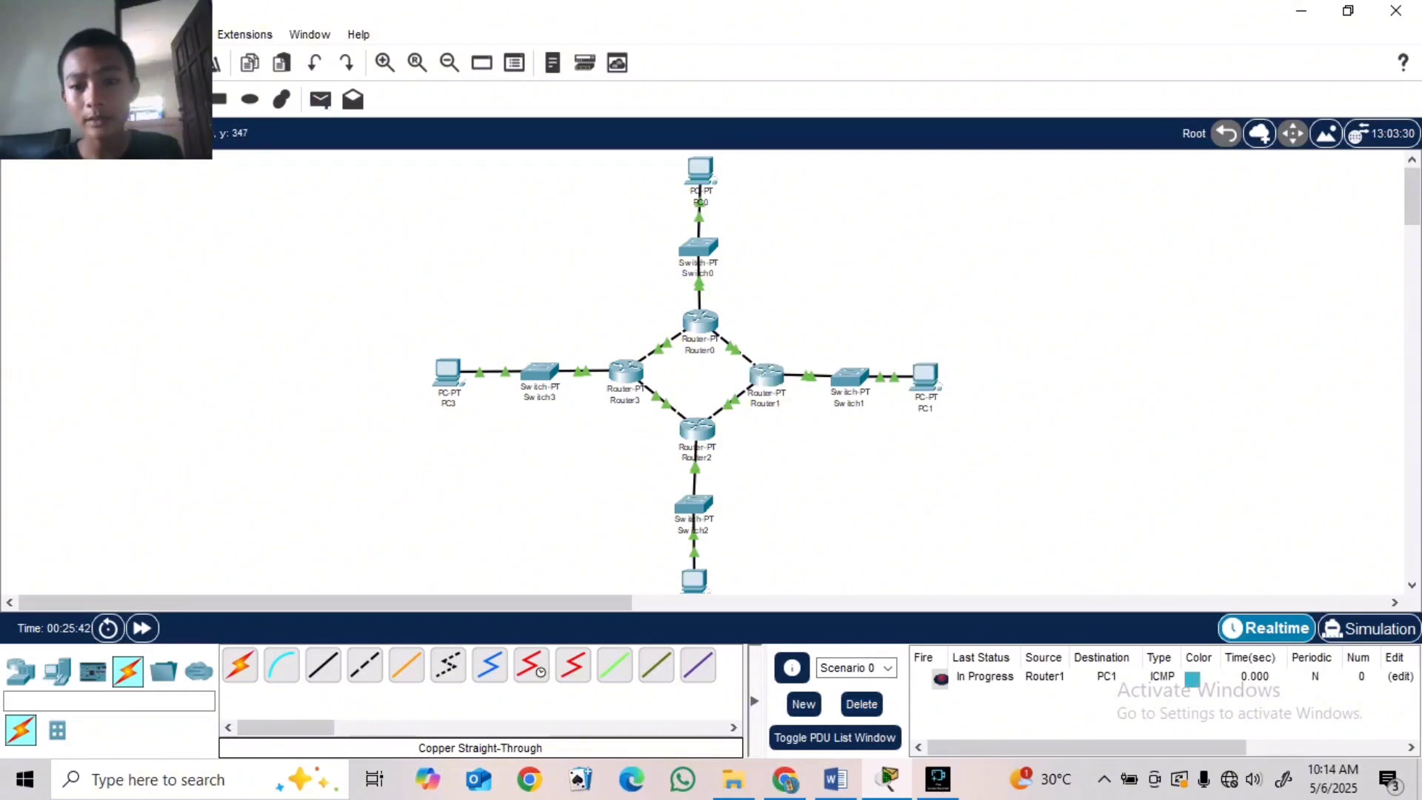
key(p)
click(767, 374)
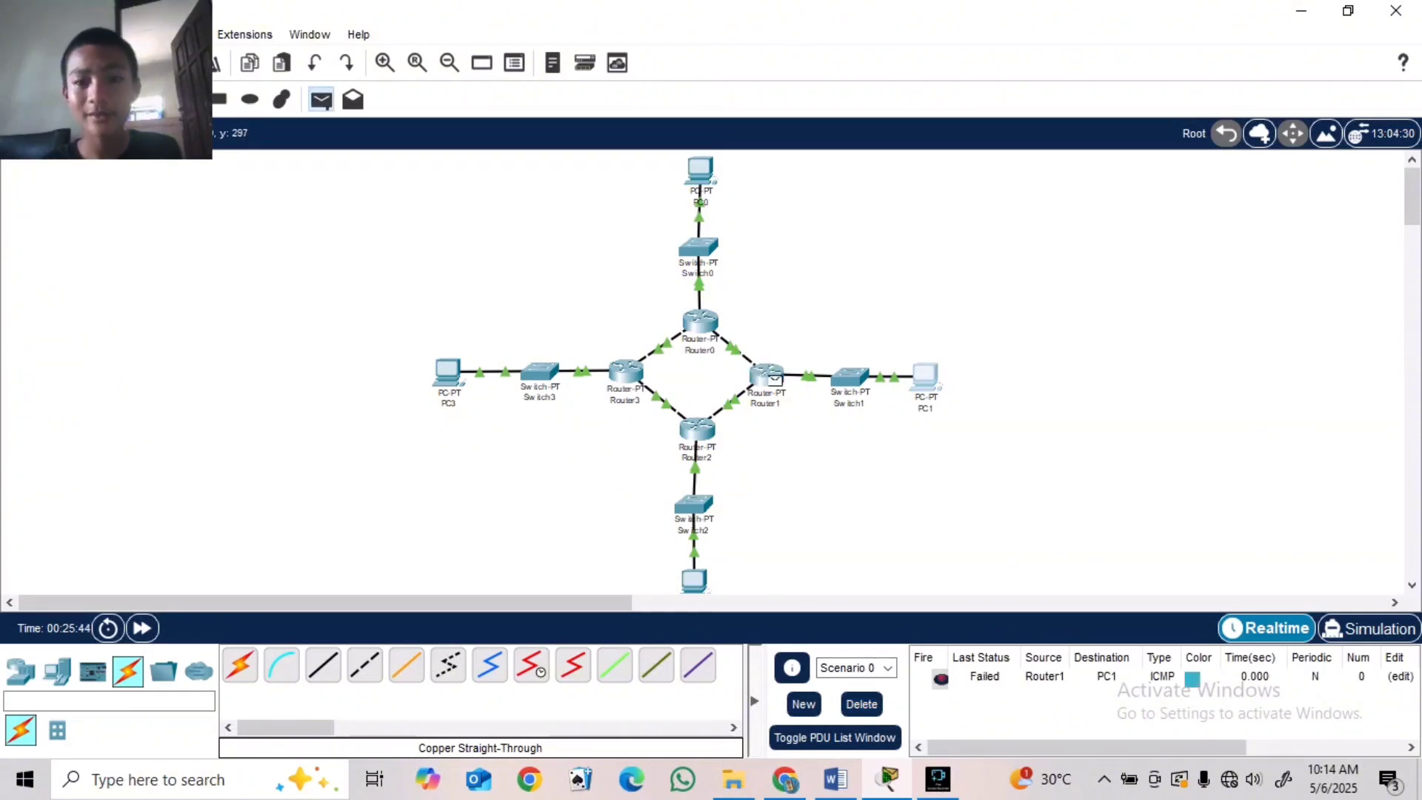
click(925, 376)
key(p)
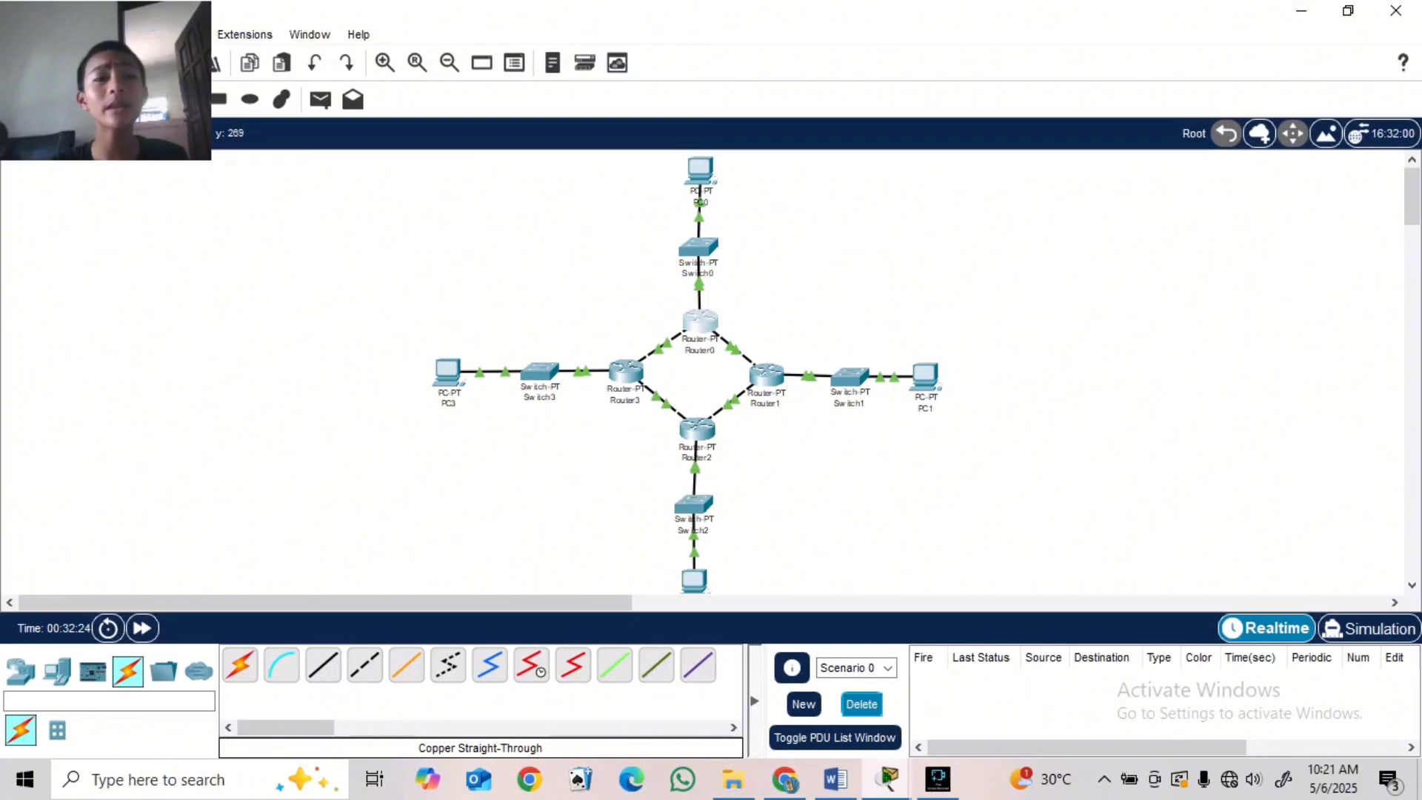
- Open Router0's command line, enter conf t, and start OSPF process 10 with router ospf 10
click(700, 321)
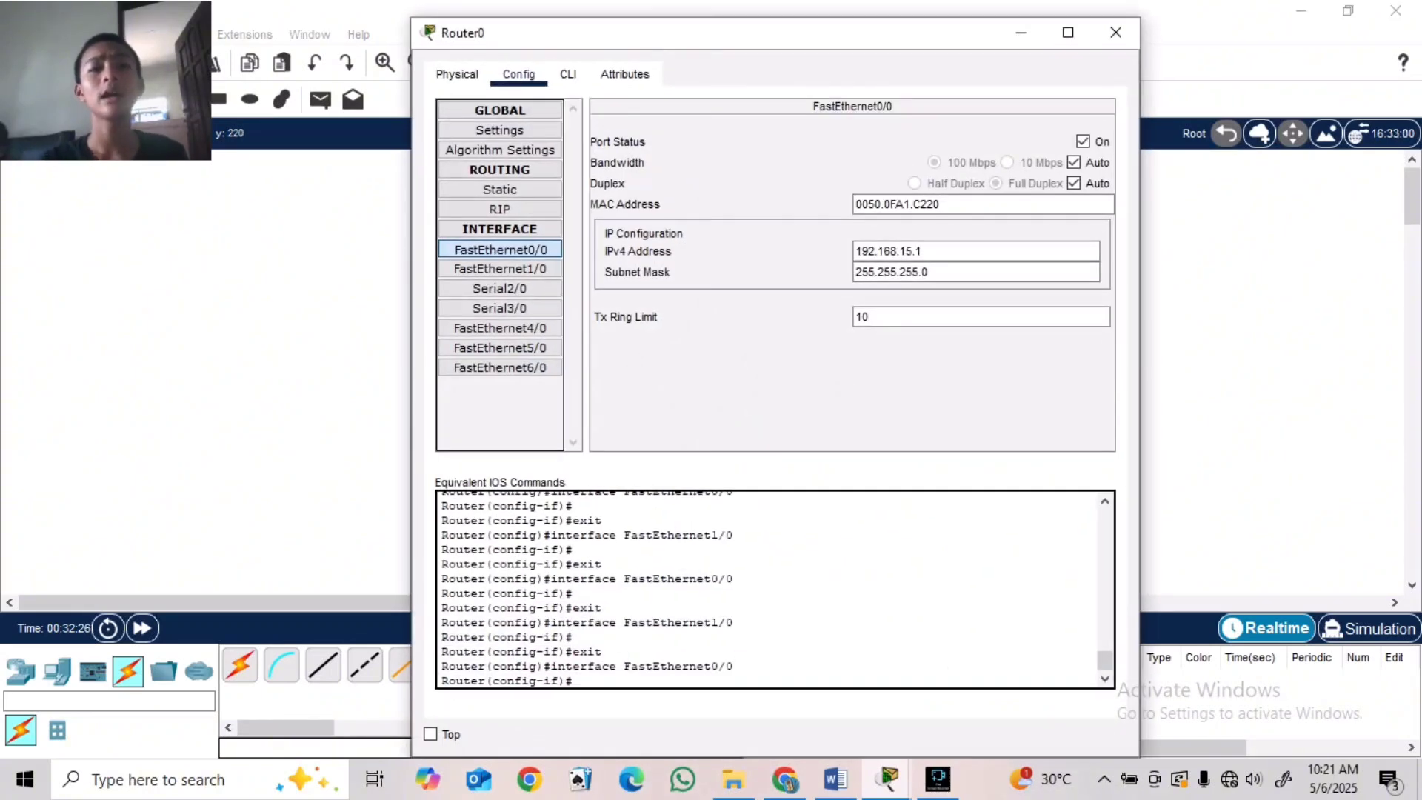
click(568, 74)
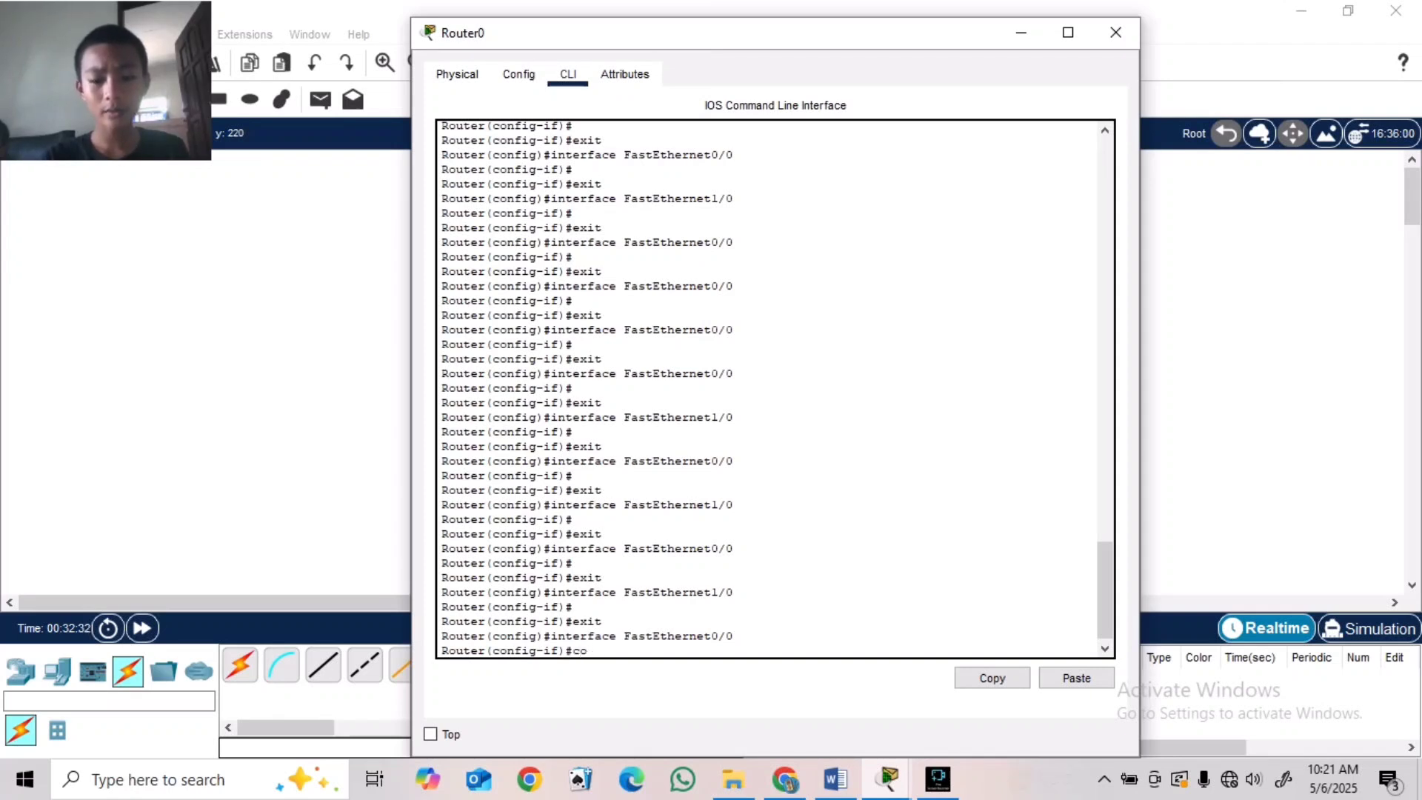
key(Return)
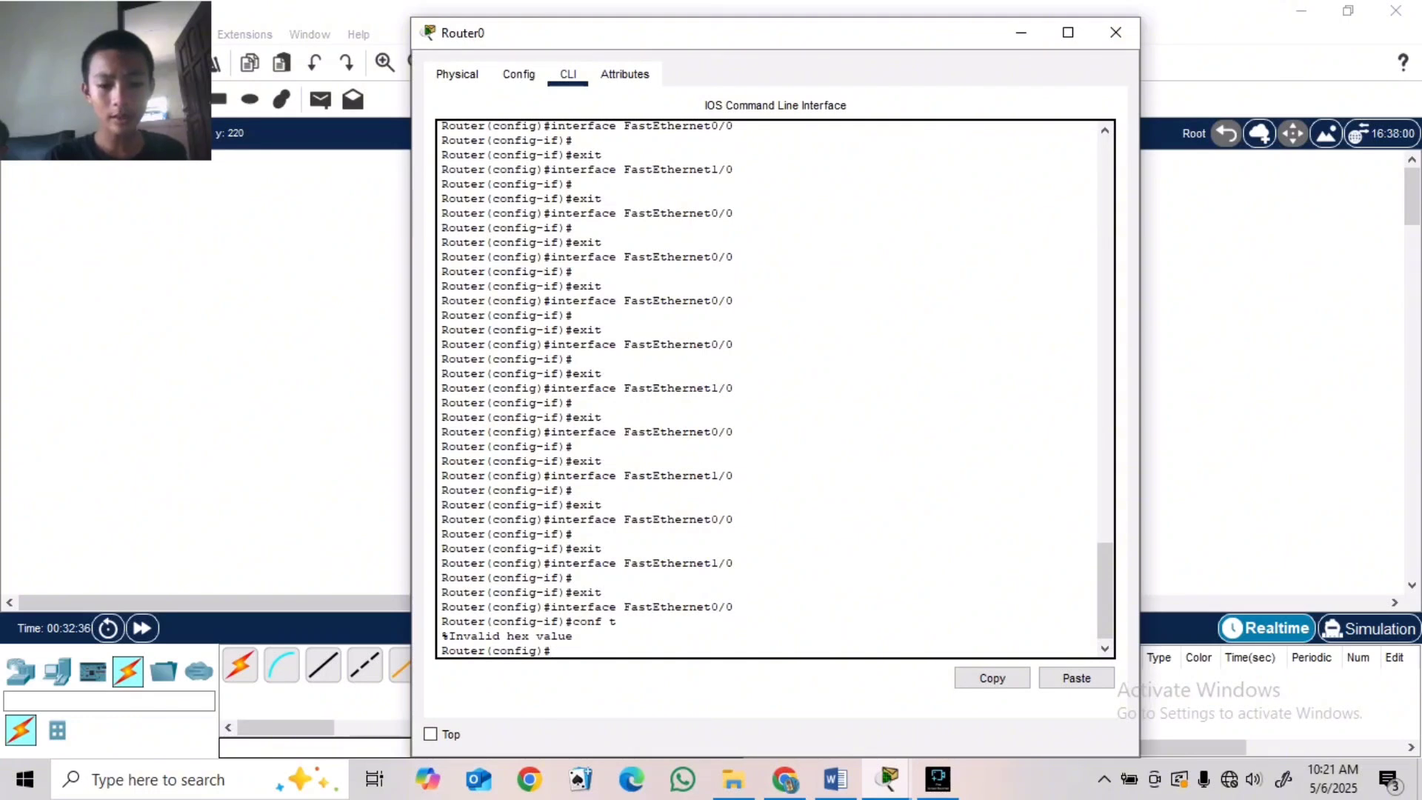
text(router )
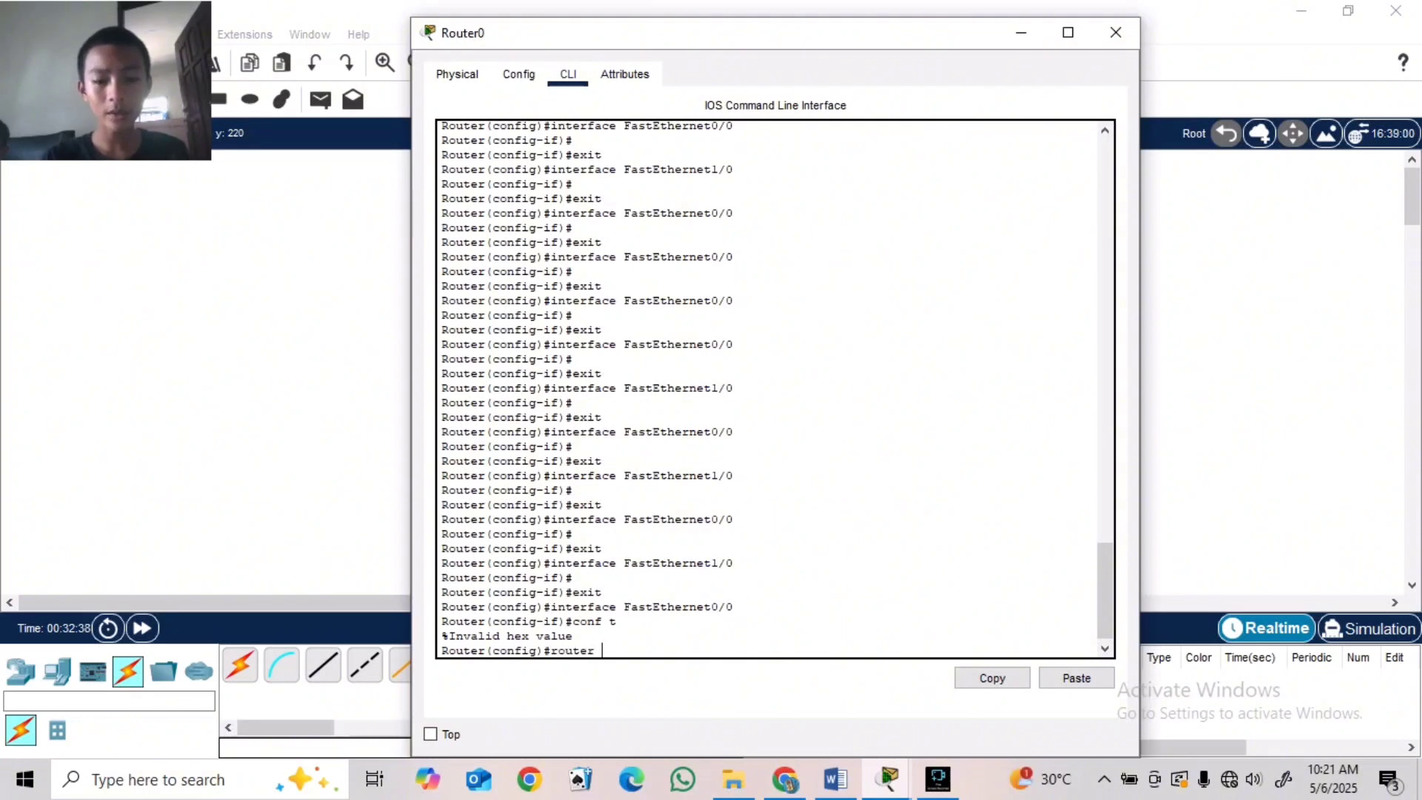
text(ospf 10)
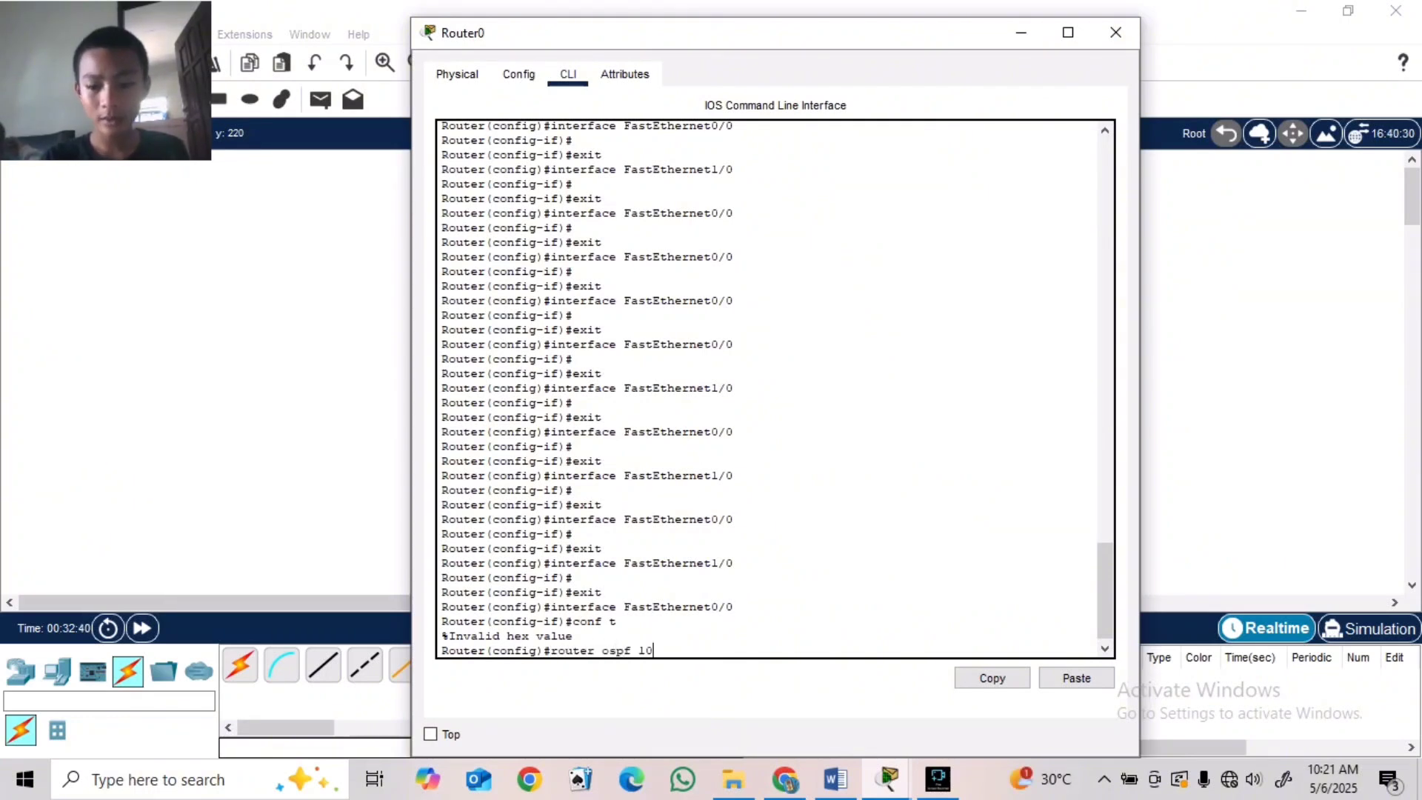
key(Return)
- Advertise Router0's first network in OSPF with the command network 192.168.15.0 0.0.0.255 area 0
text(net)
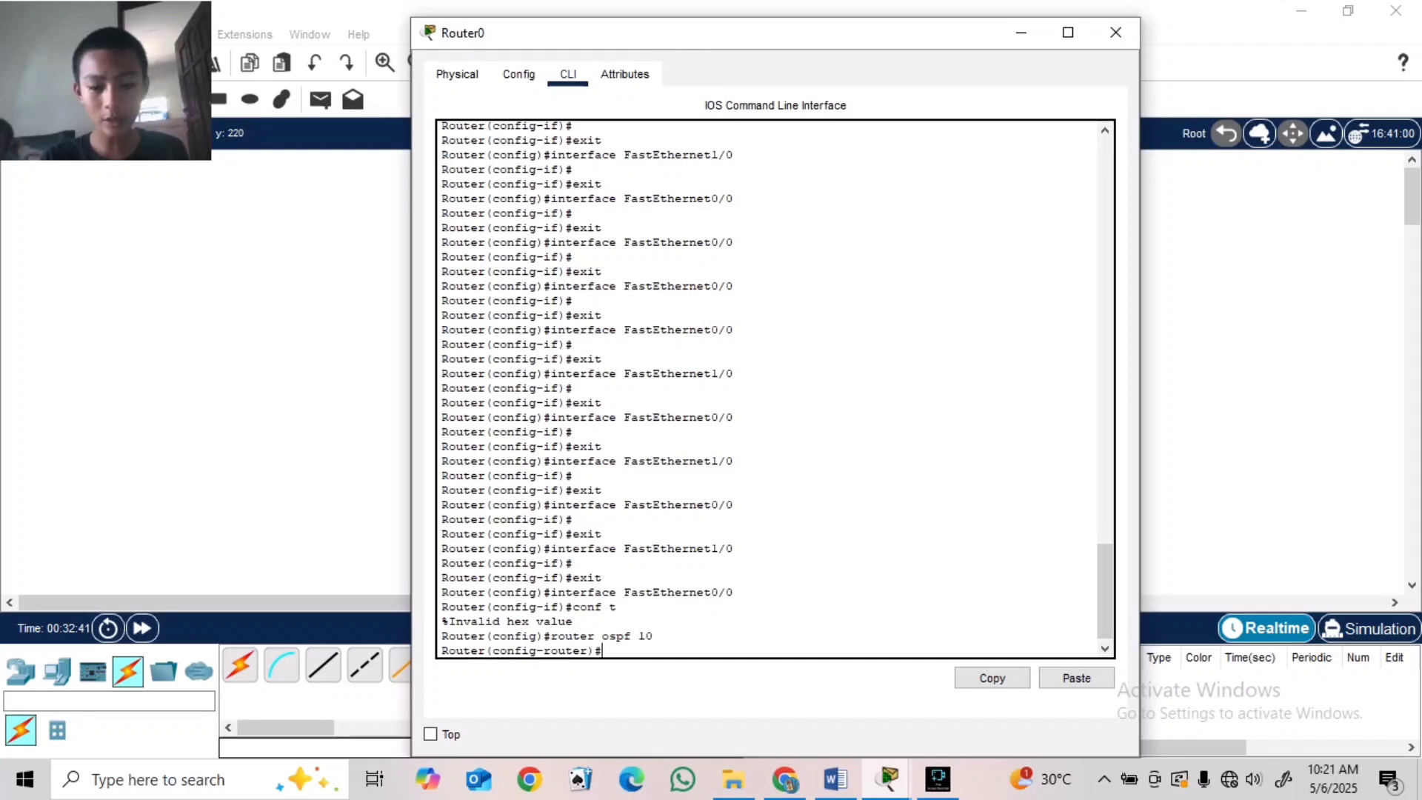
text(w)
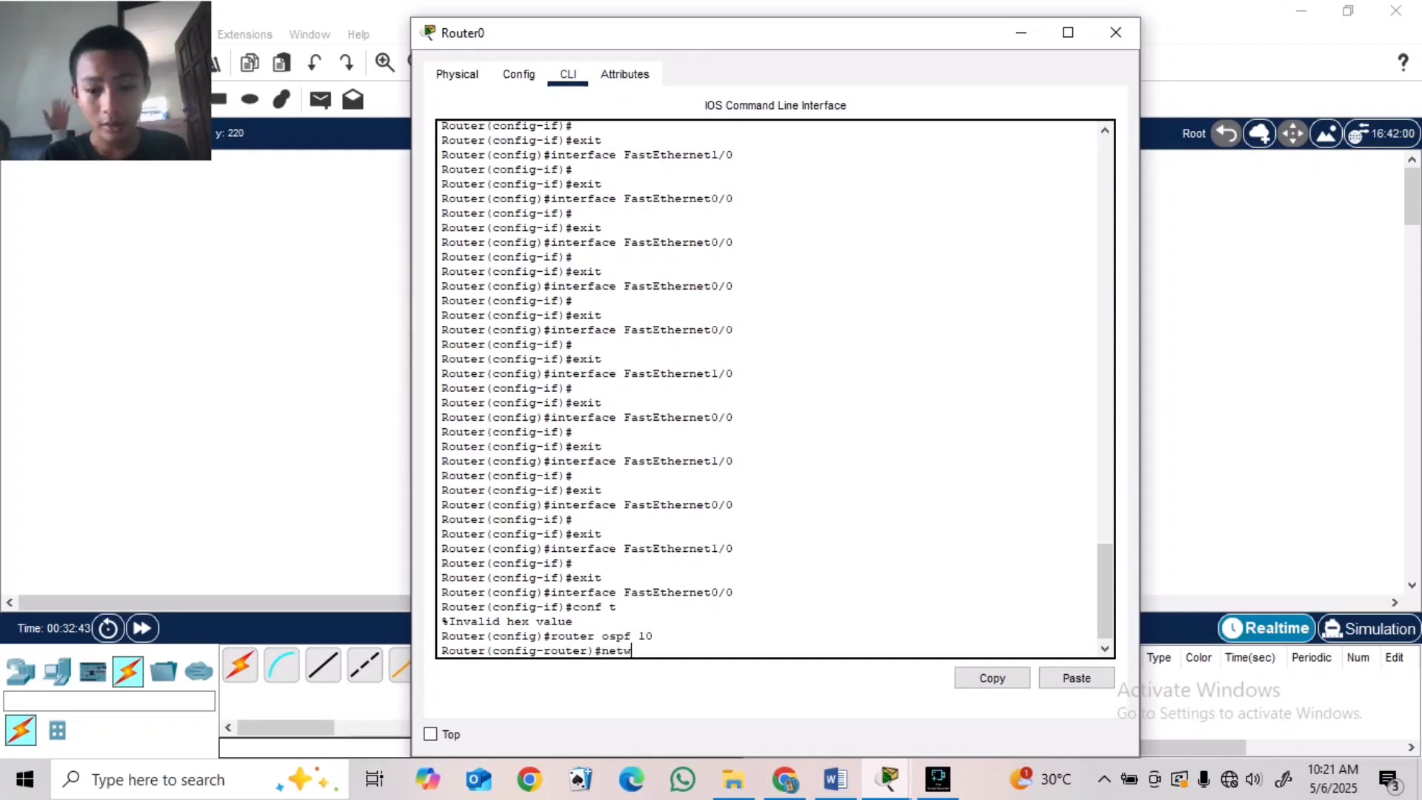
text(ro)
key(BackSpace)
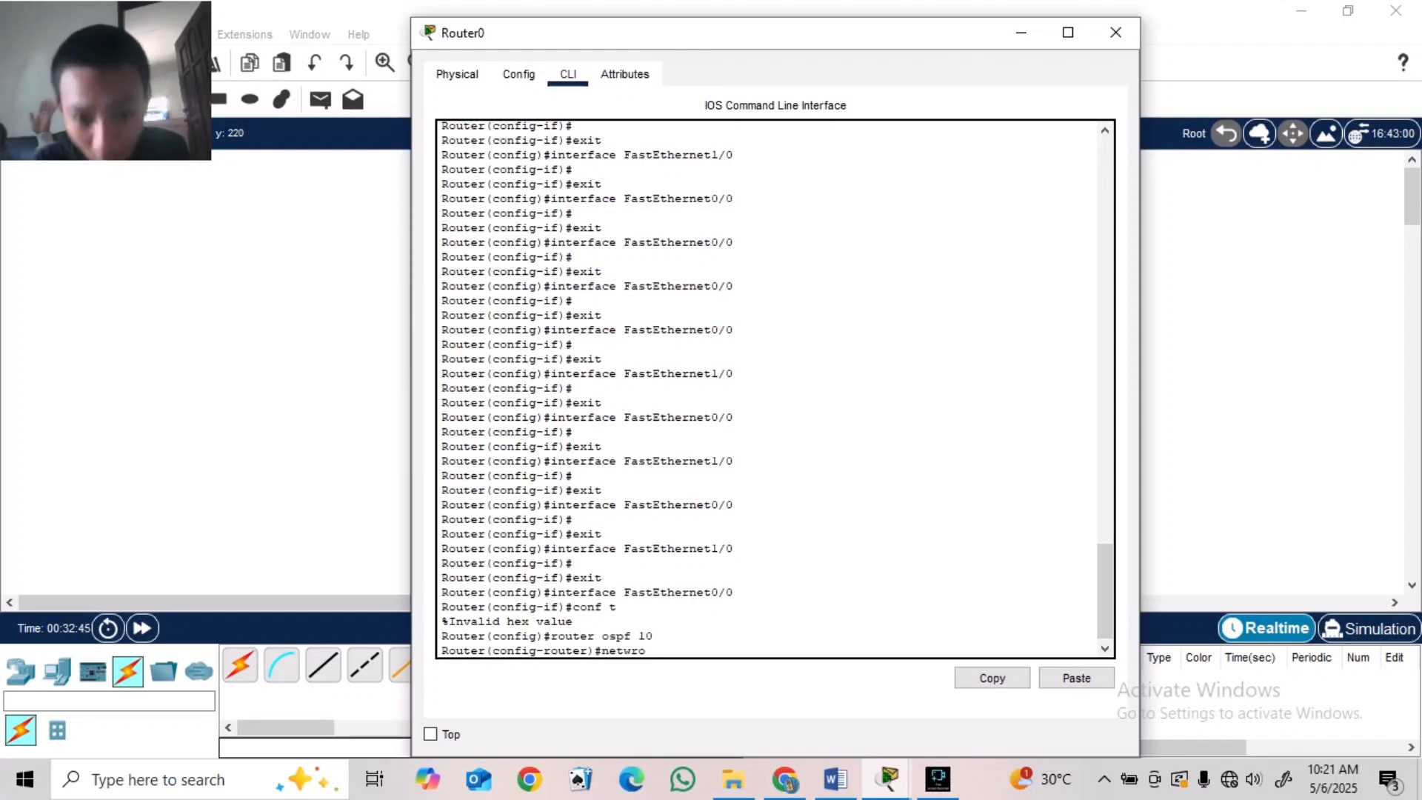
key(BackSpace)
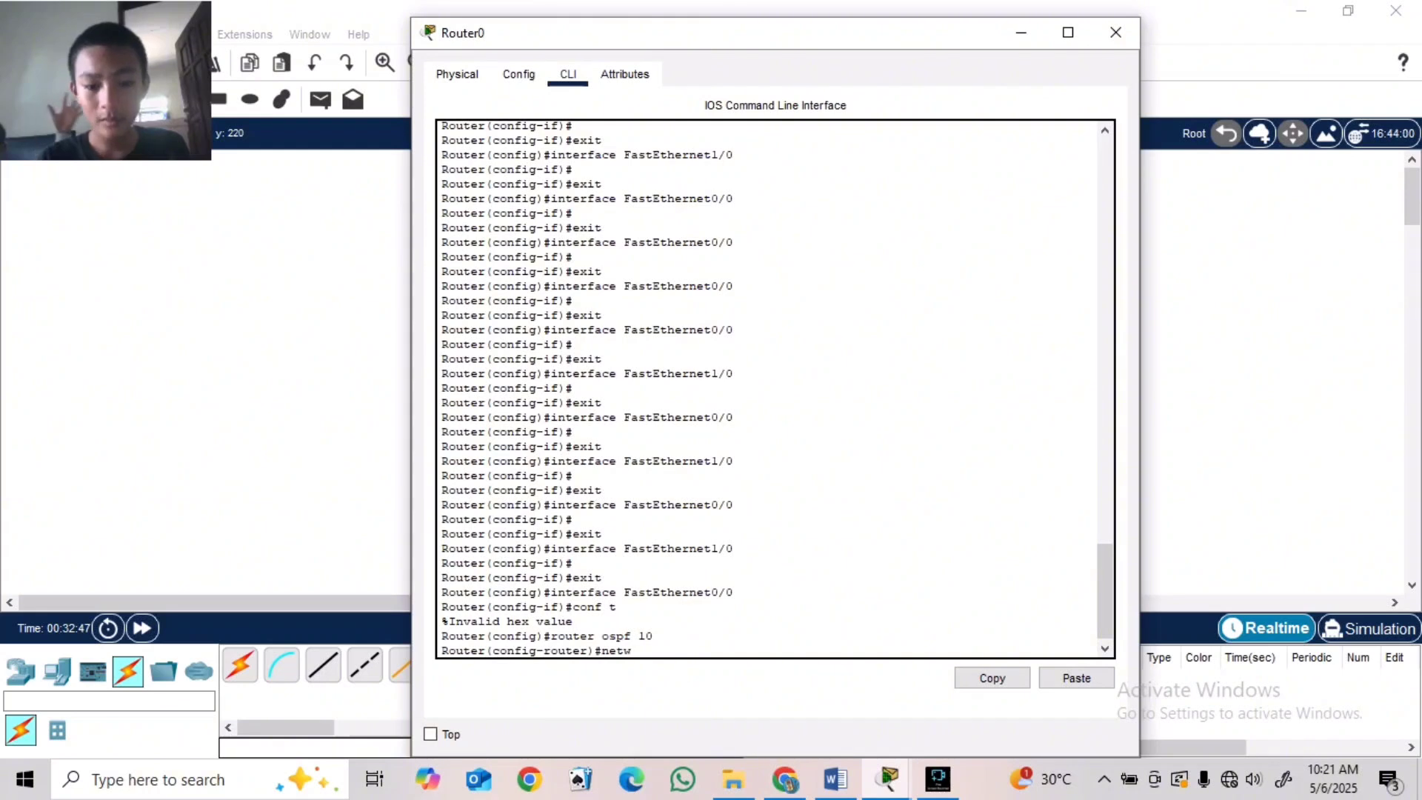
text(or)
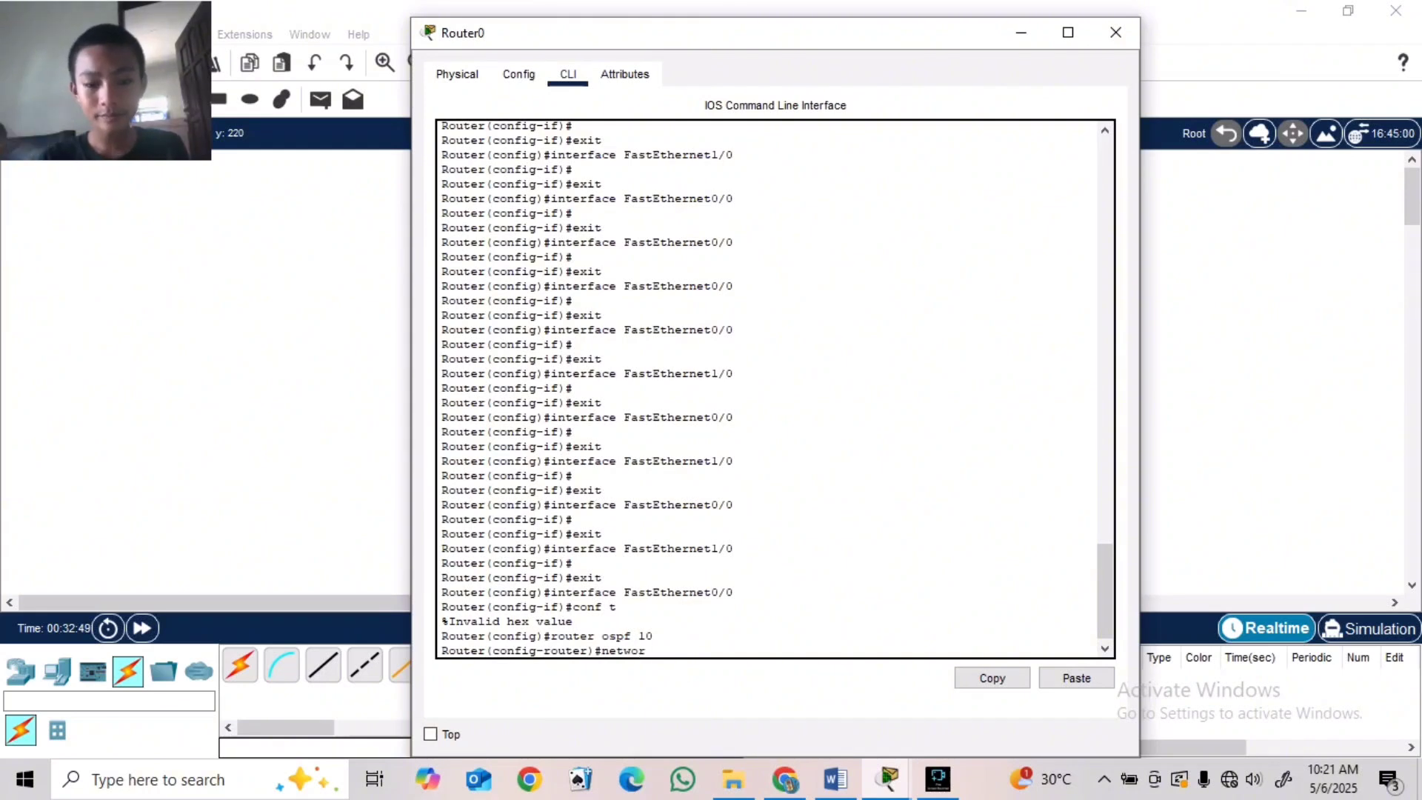
text(k 192.168.)
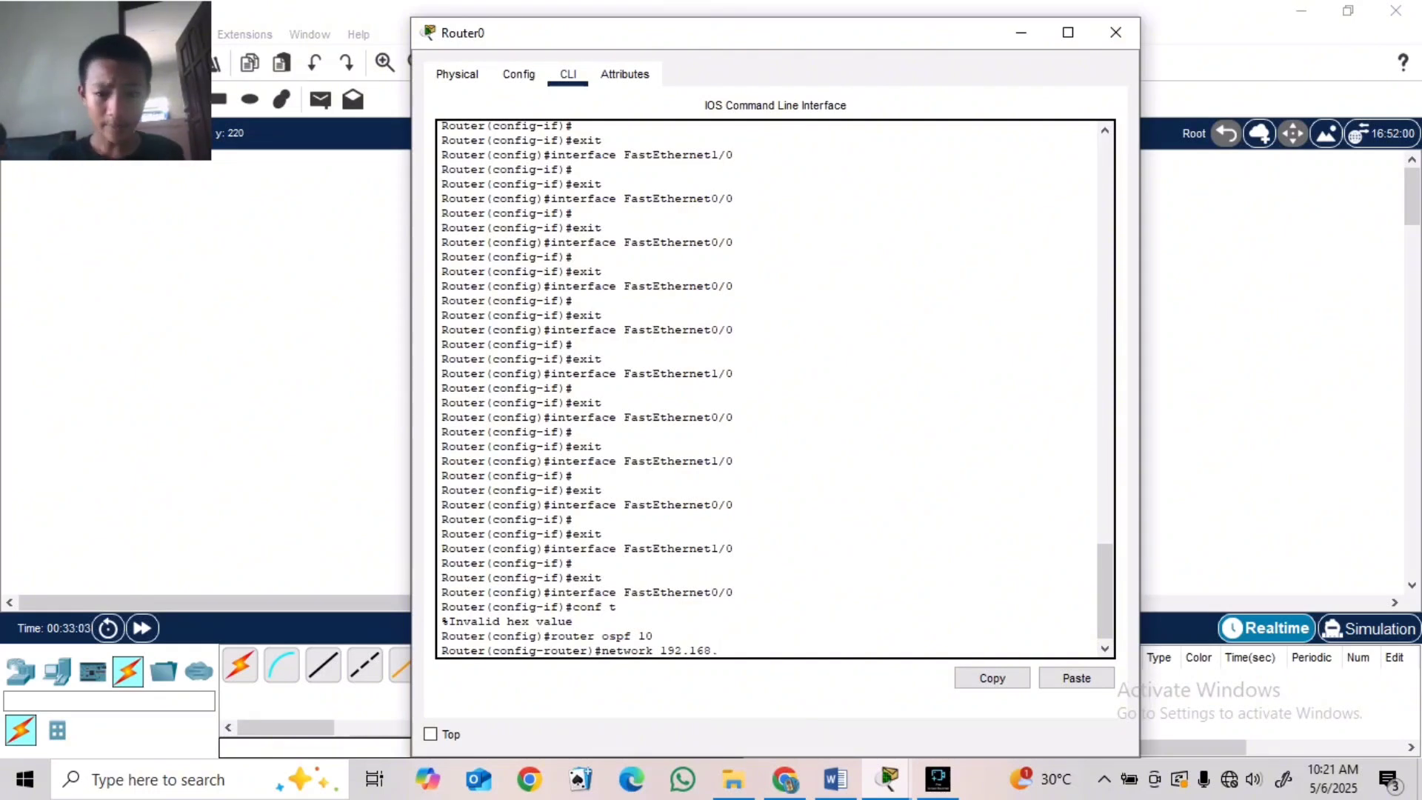
text(15)
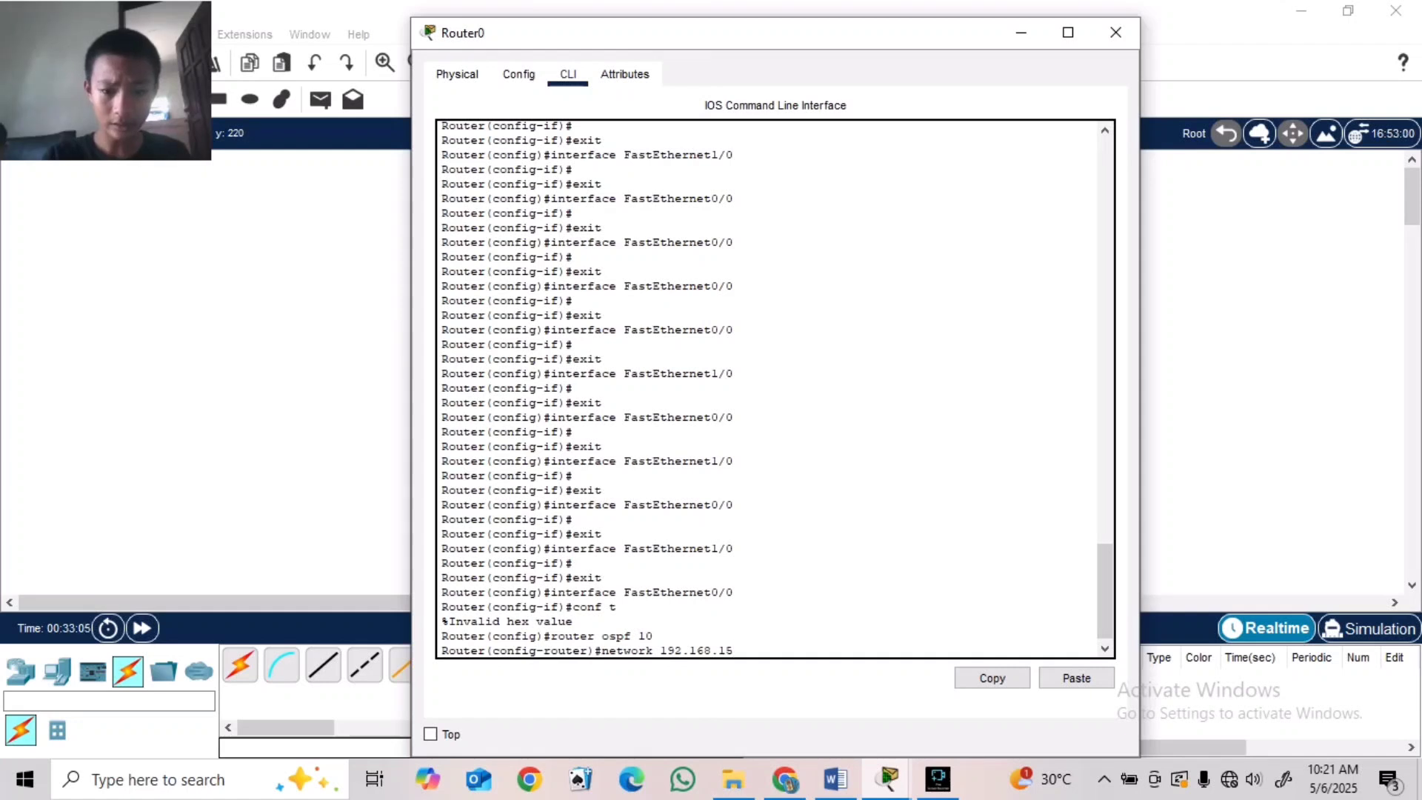
text(.0)
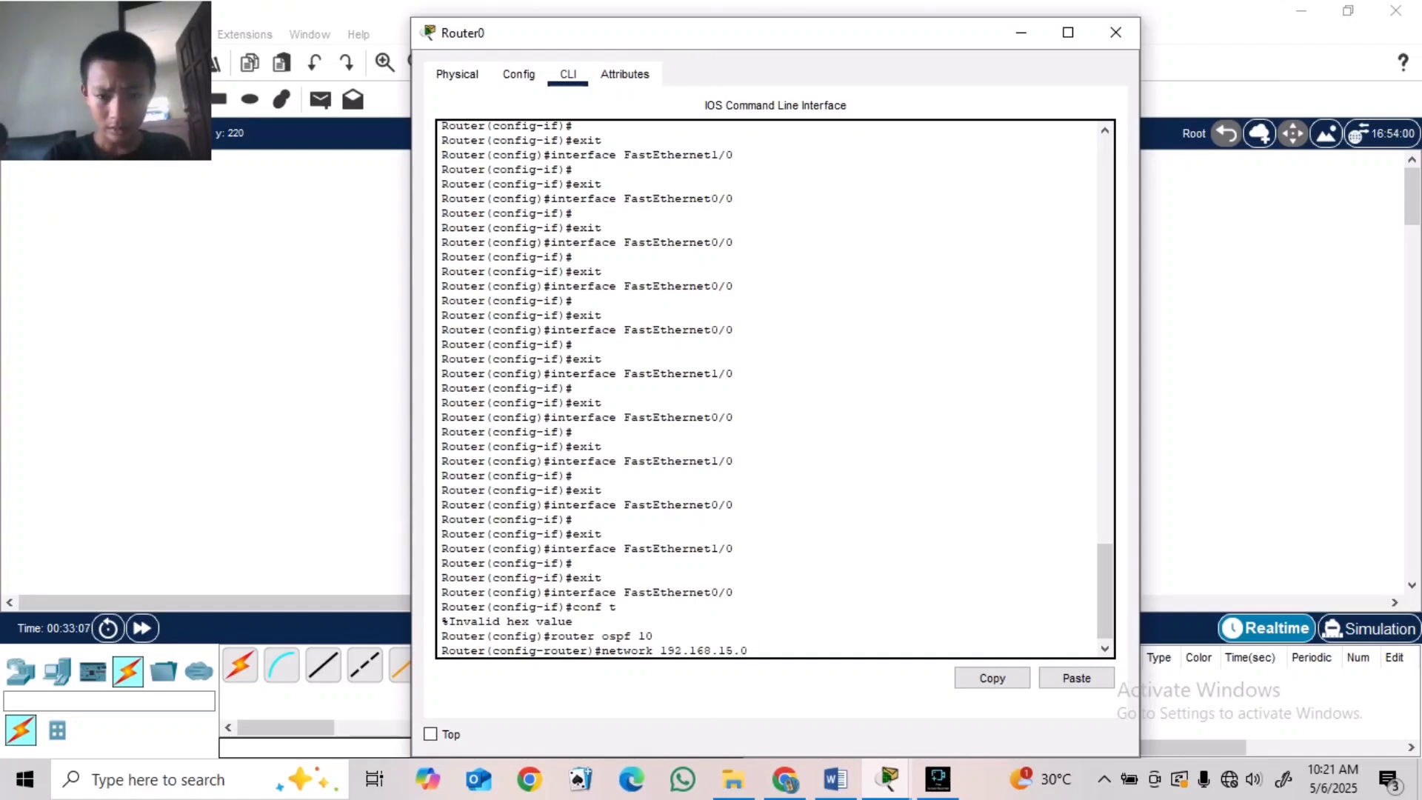
text( 0)
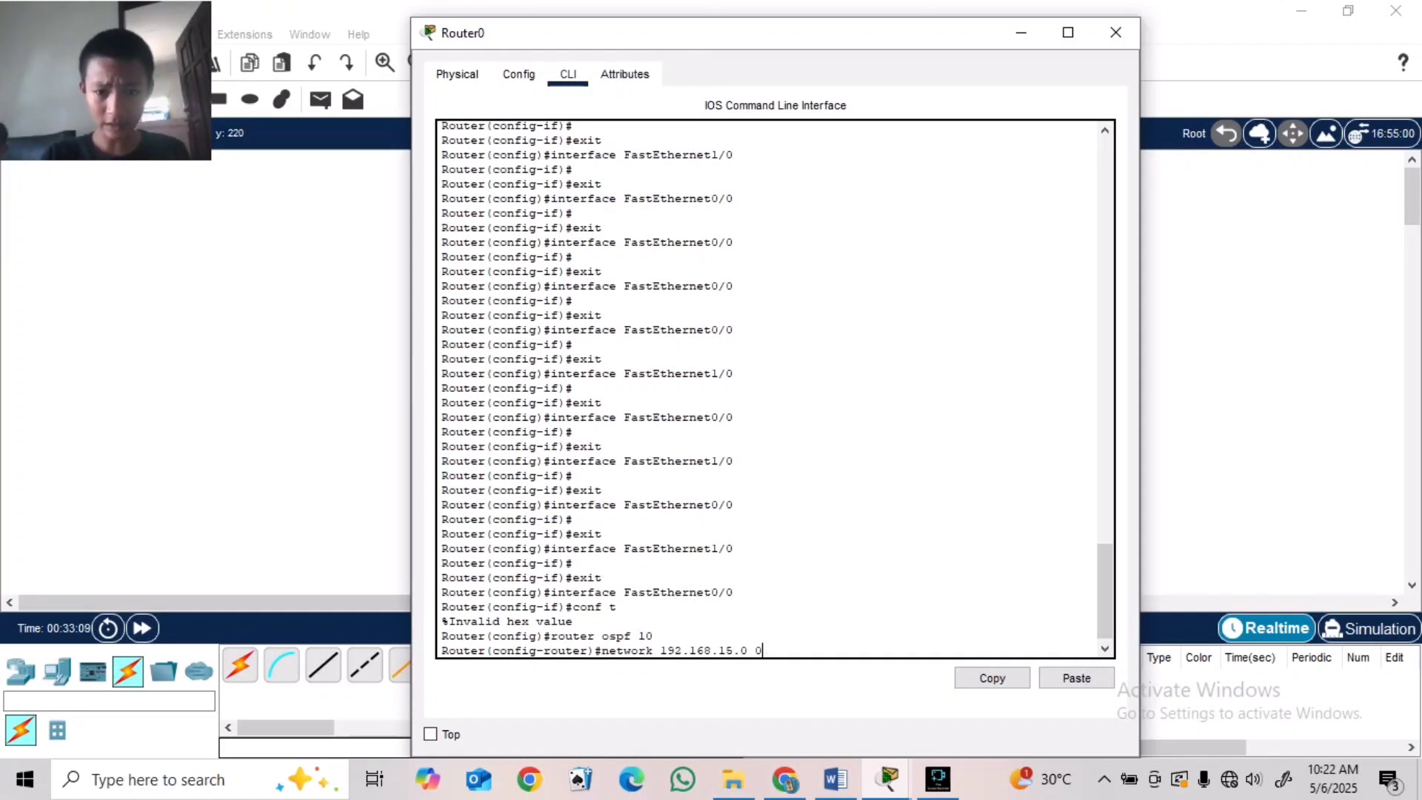
text(.0.0)
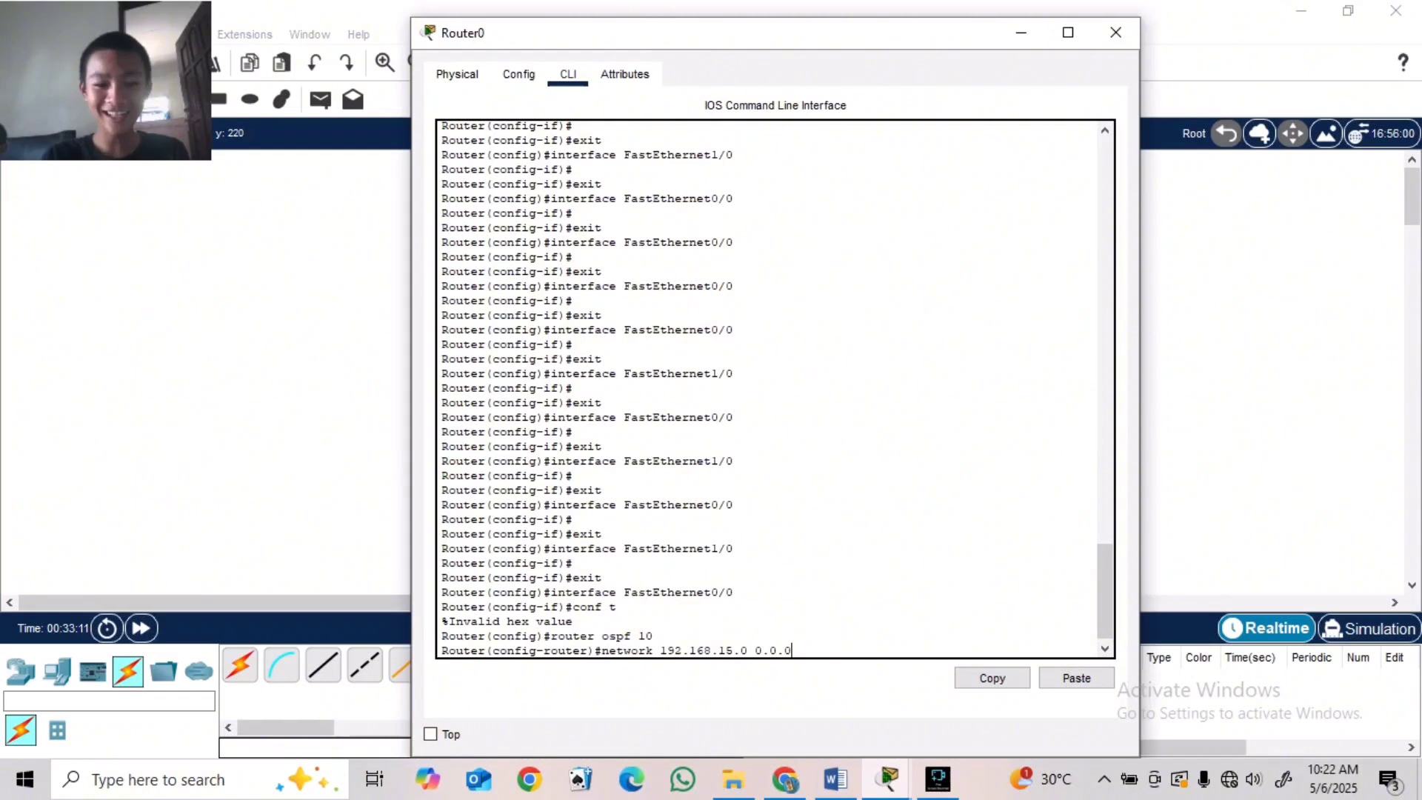
text(.)
text(255)
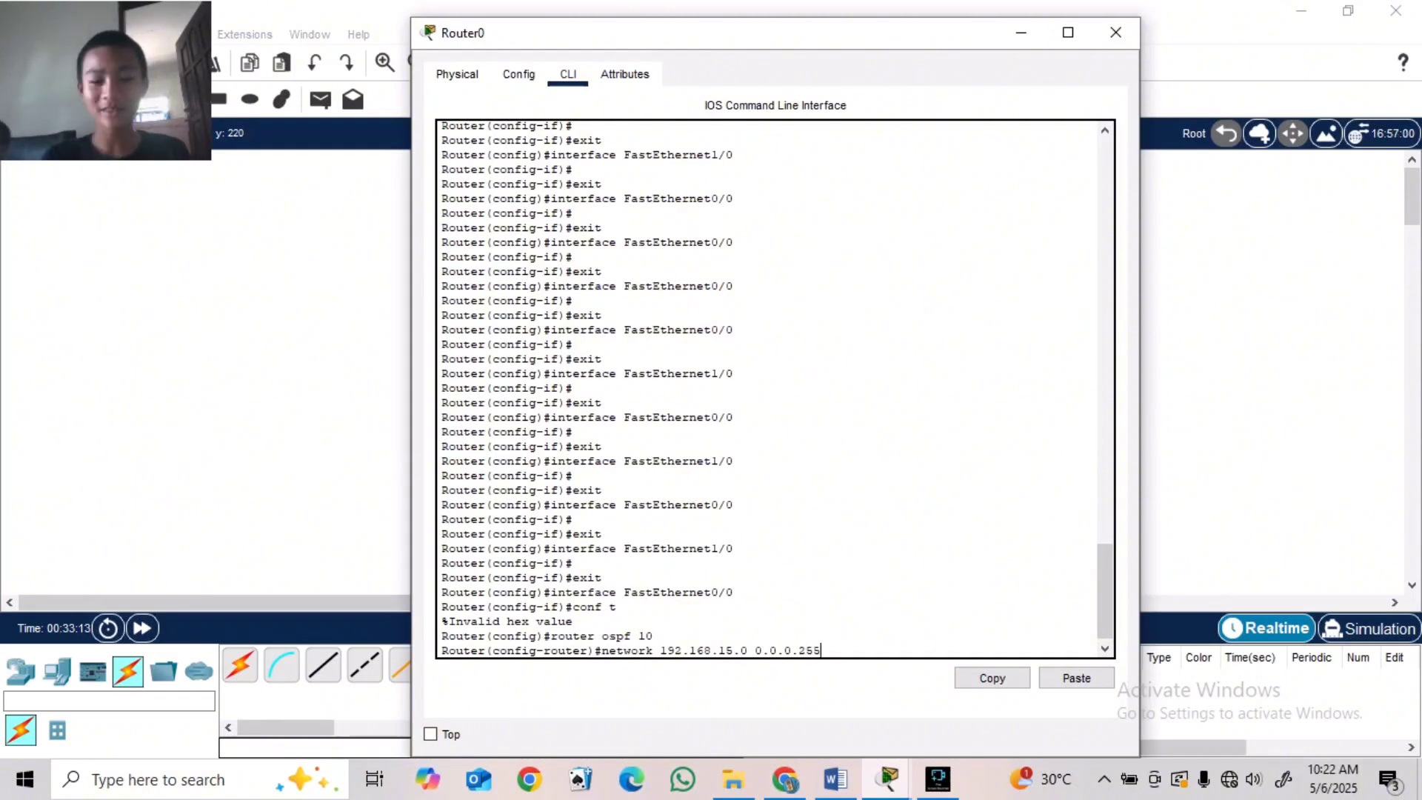
text( area o)
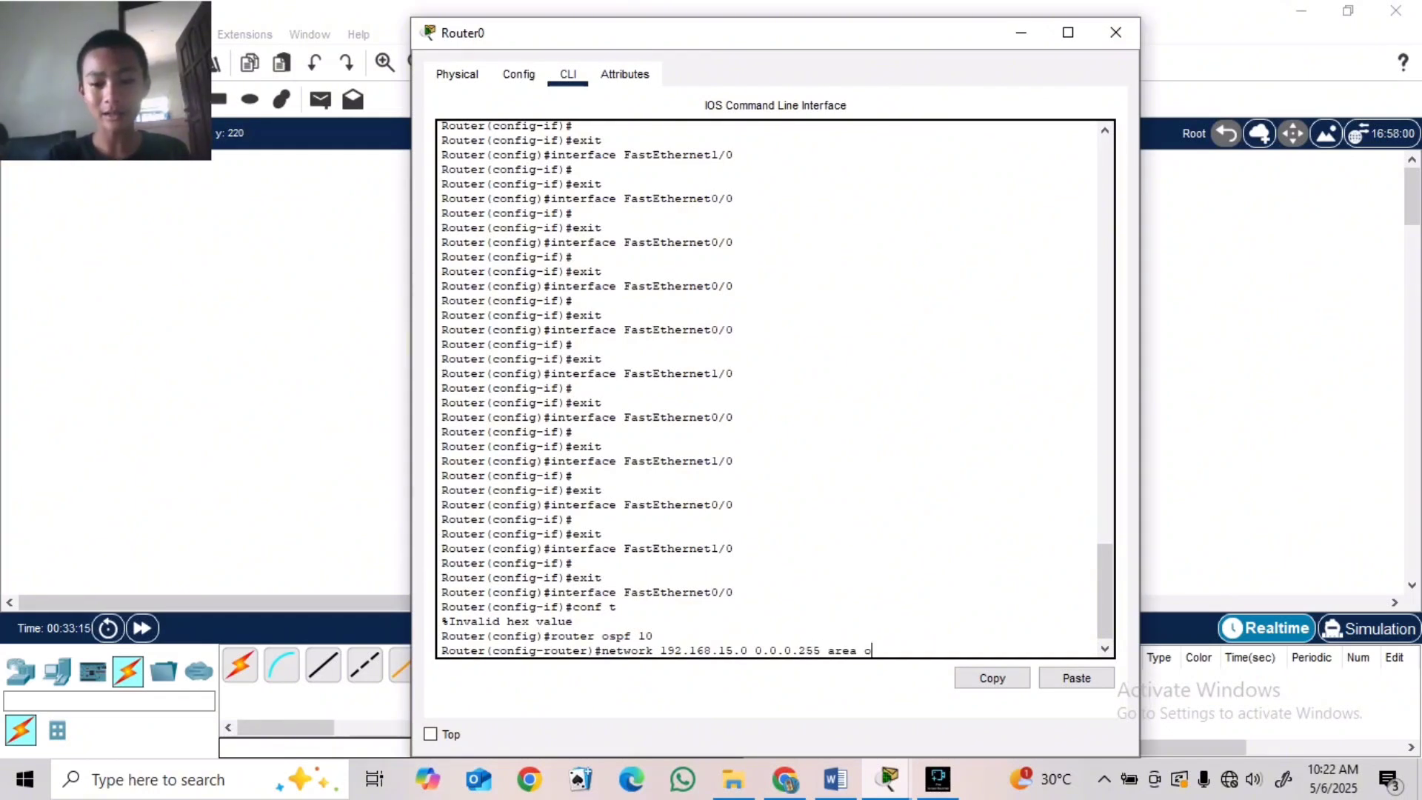
key(BackSpace)
text(0)
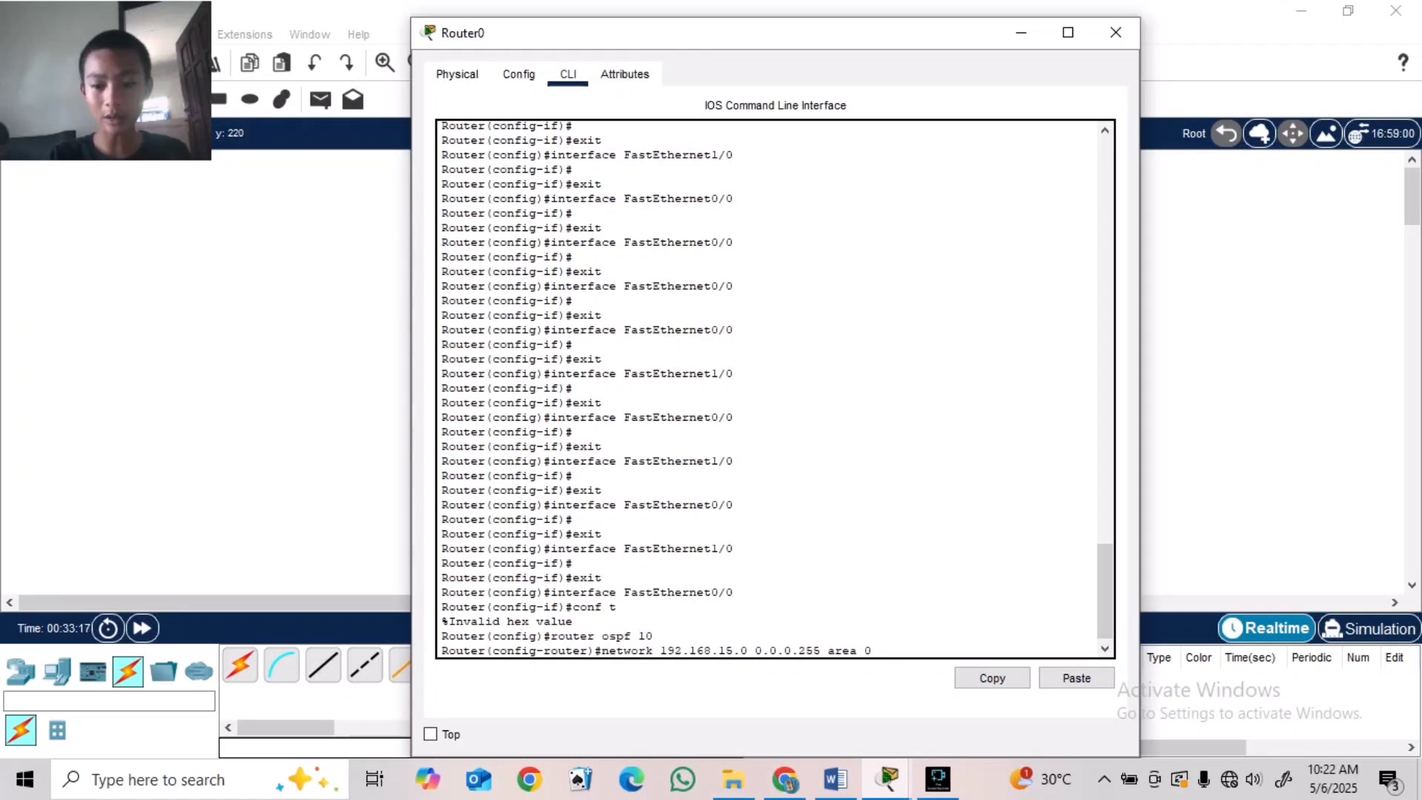
key(Return)
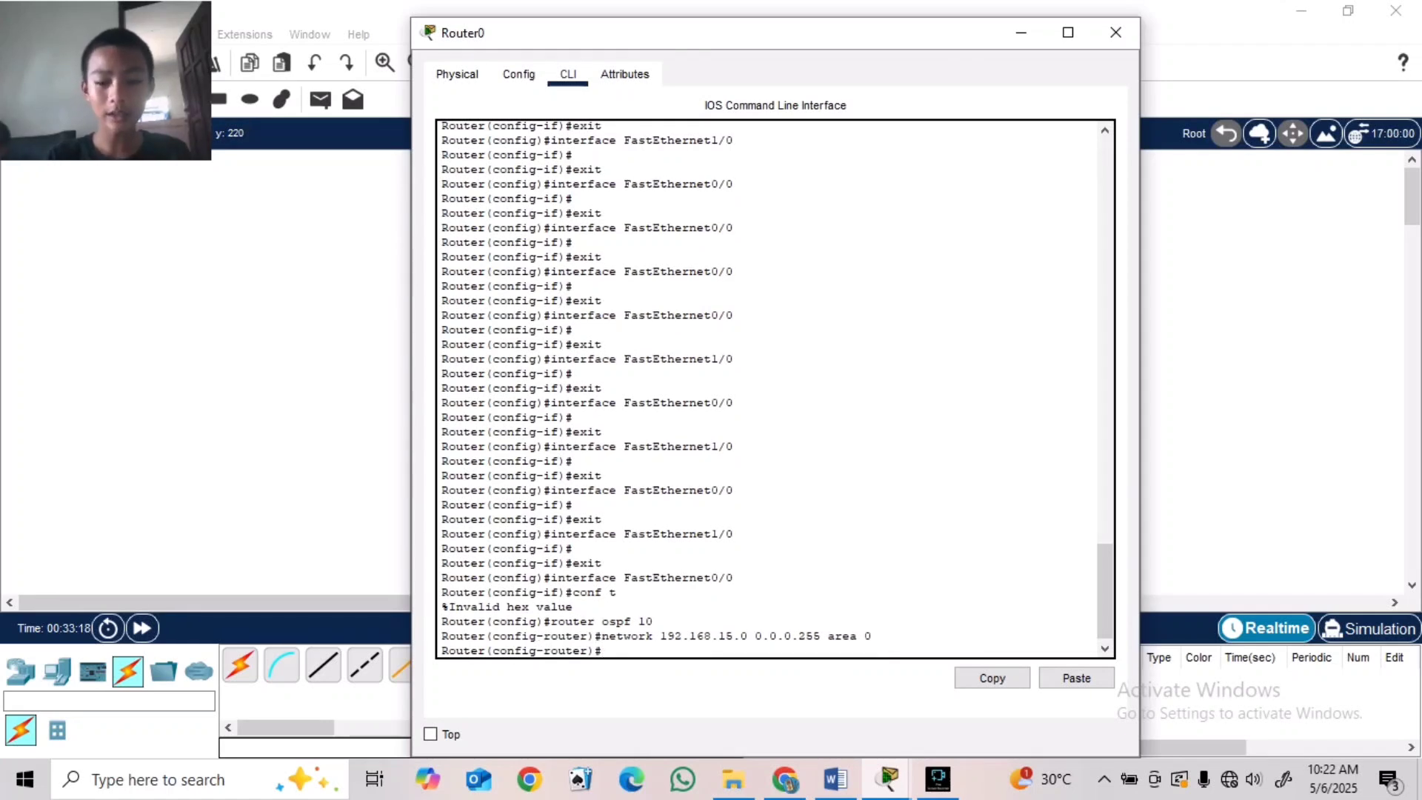
- Advertise Router0's second network in OSPF with the command network 192.168.25.0 0.0.0.255 area 0
key(Up)
key(Left)
key(Left)
key(Left)
key(Left)
key(Left)
key(Left)
key(Left)
key(Left)
key(Left)
key(Left)
key(Left)
key(Left)
key(Left)
key(Left)
key(Left)
key(Left)
key(Left)
key(Left)
key(Left)
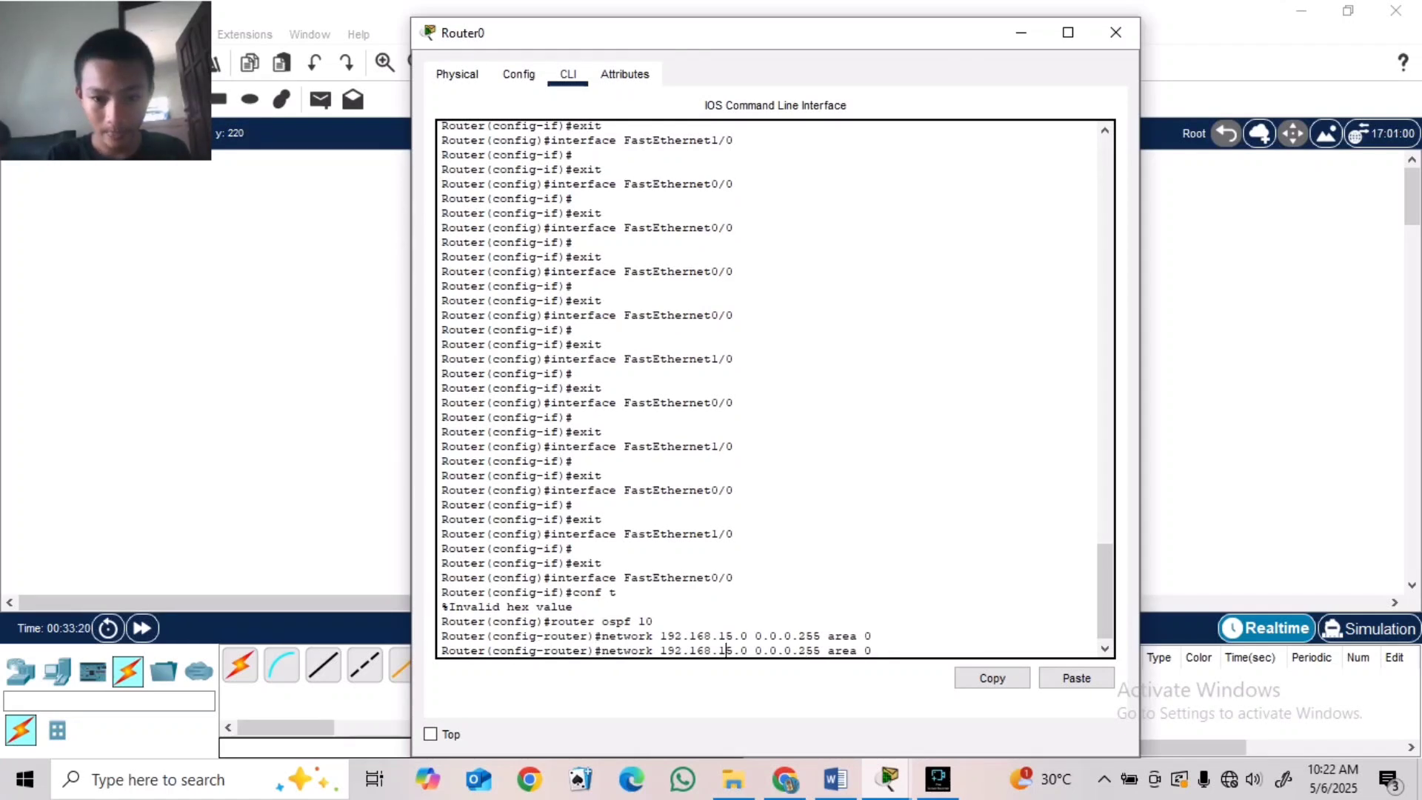
key(Right)
key(BackSpace)
key(BackSpace)
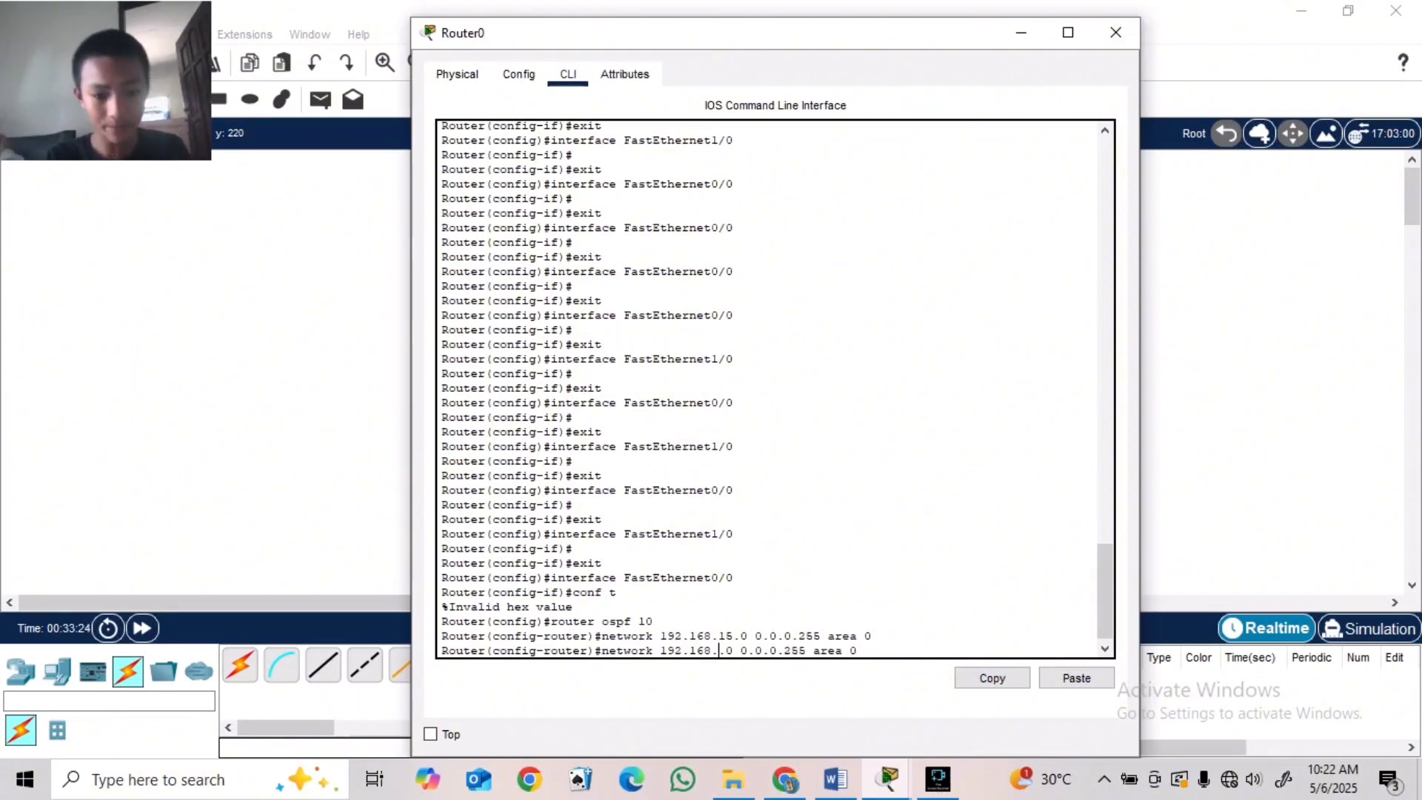
text(25)
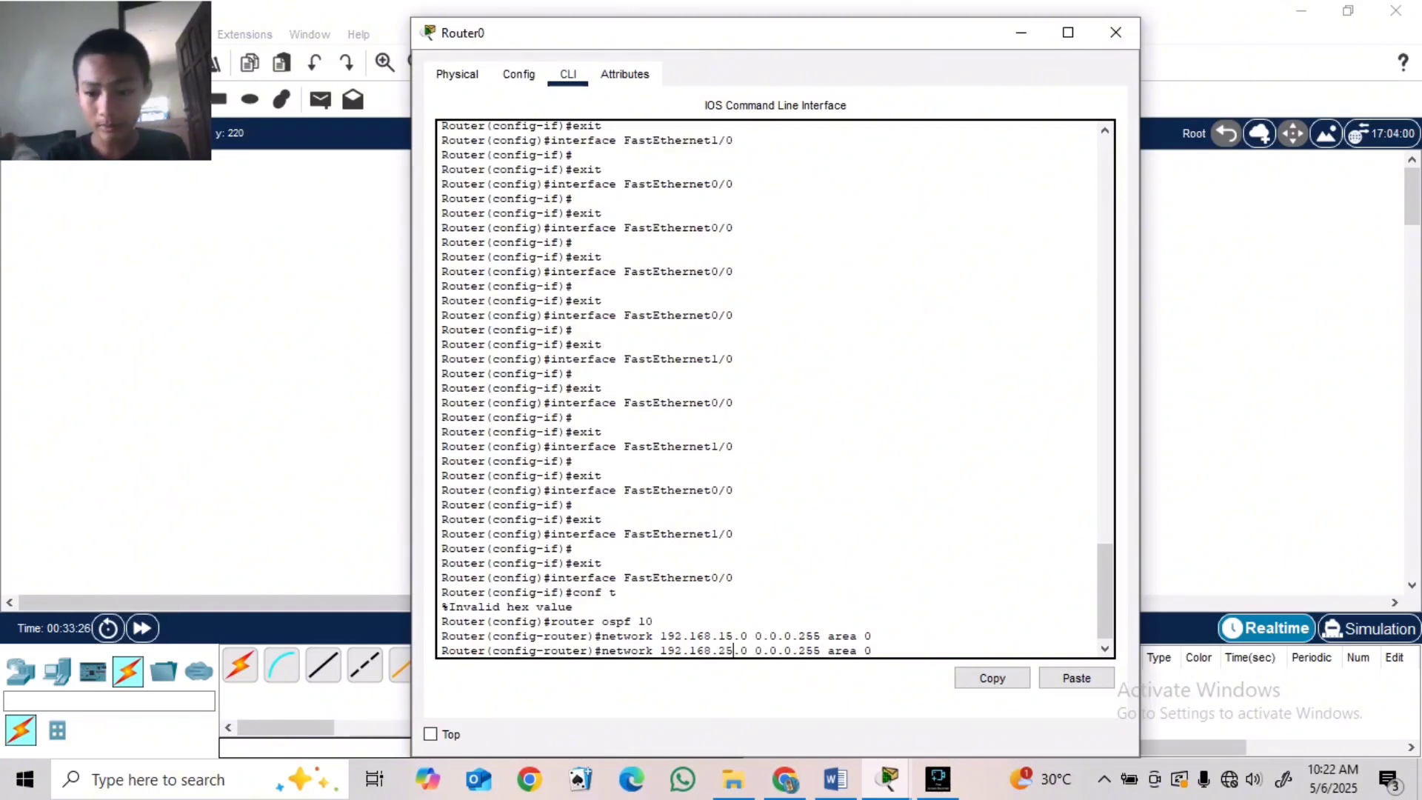
key(Return)
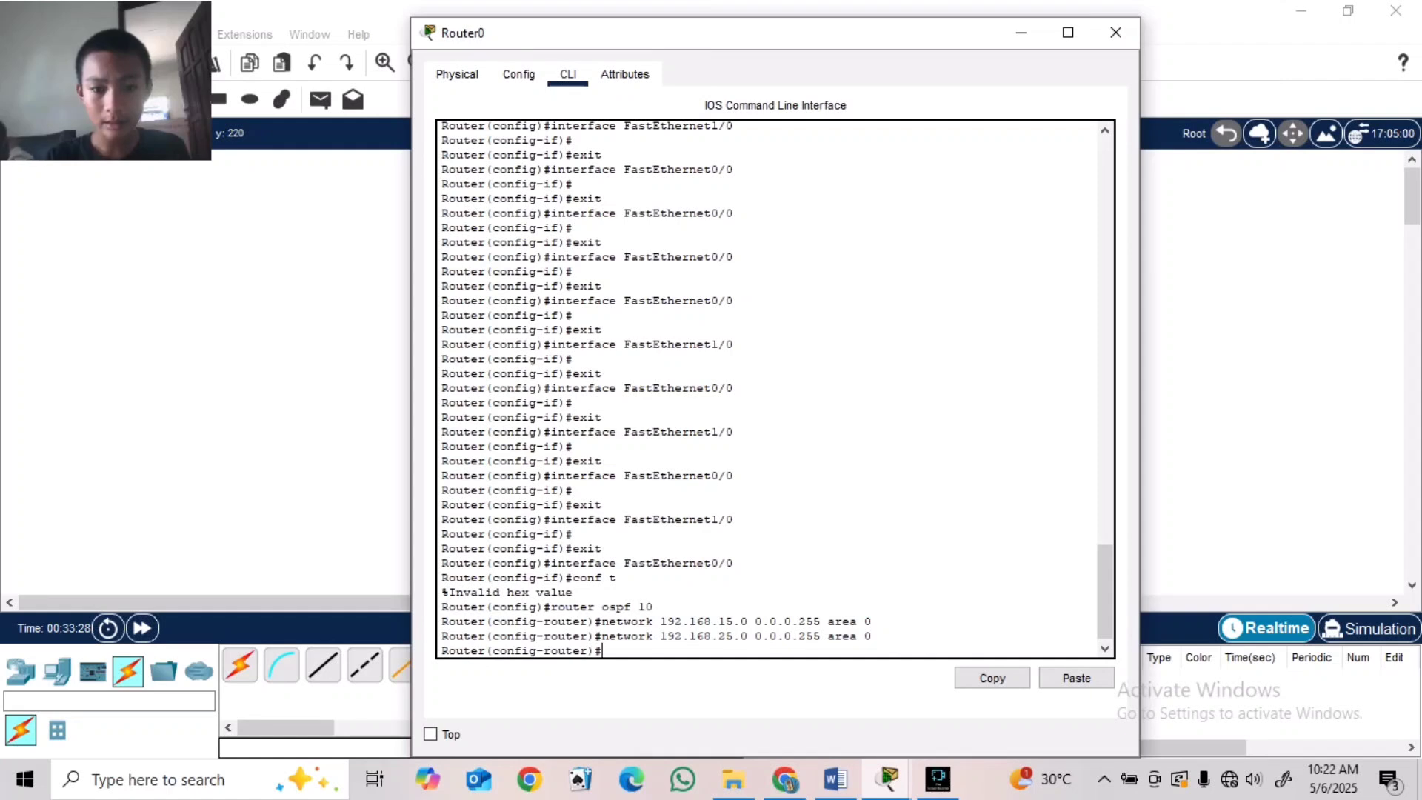
- Advertise Router0's third network in OSPF with the command network 192.168.35.0 0.0.0.255 area 1
key(Up)
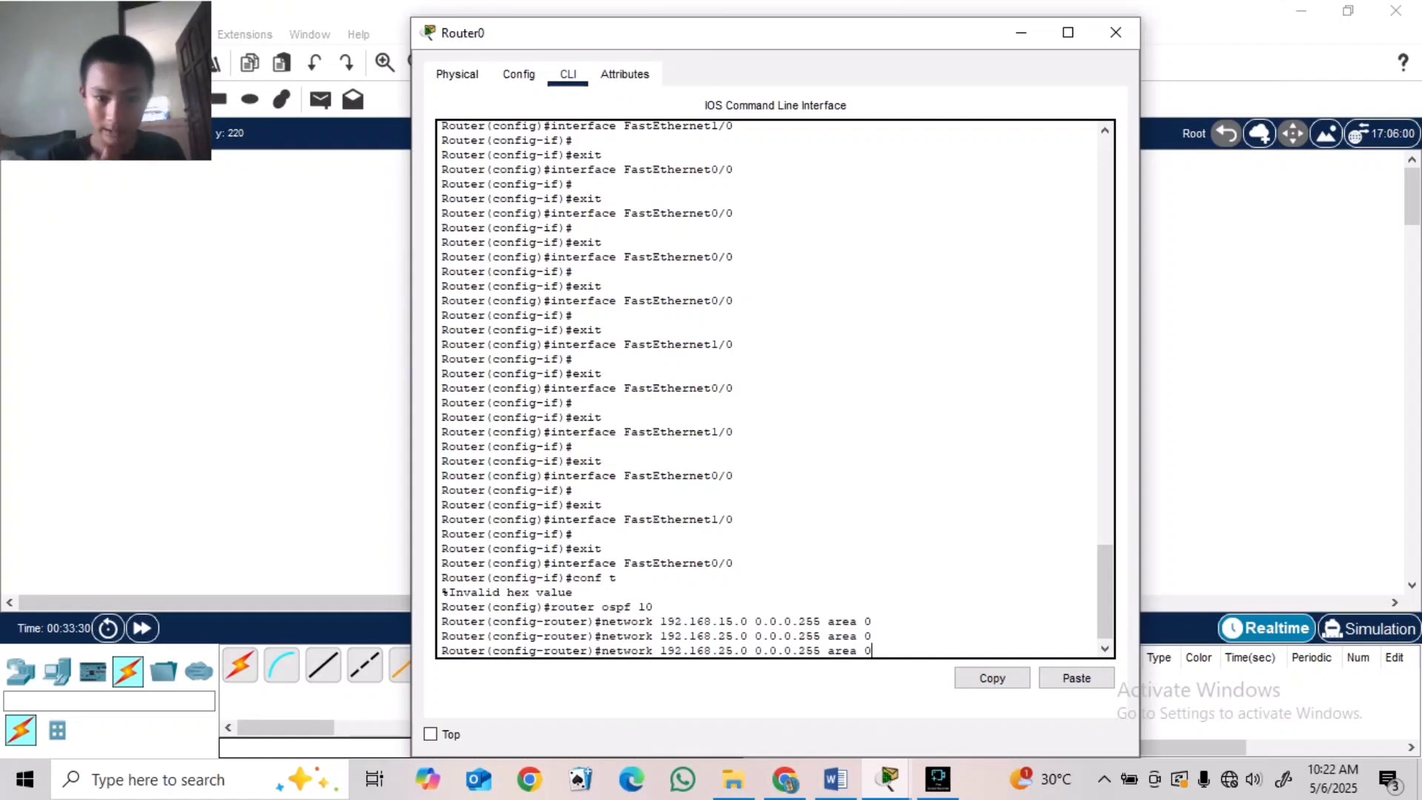
key(Left)
key(Left)
key(Left)
key(Left)
key(Left)
key(Left)
key(Left)
key(Left)
key(Left)
key(Left)
key(Left)
key(Left)
key(Left)
key(Left)
key(Left)
key(Left)
key(Left)
key(Left)
key(Left)
key(Left)
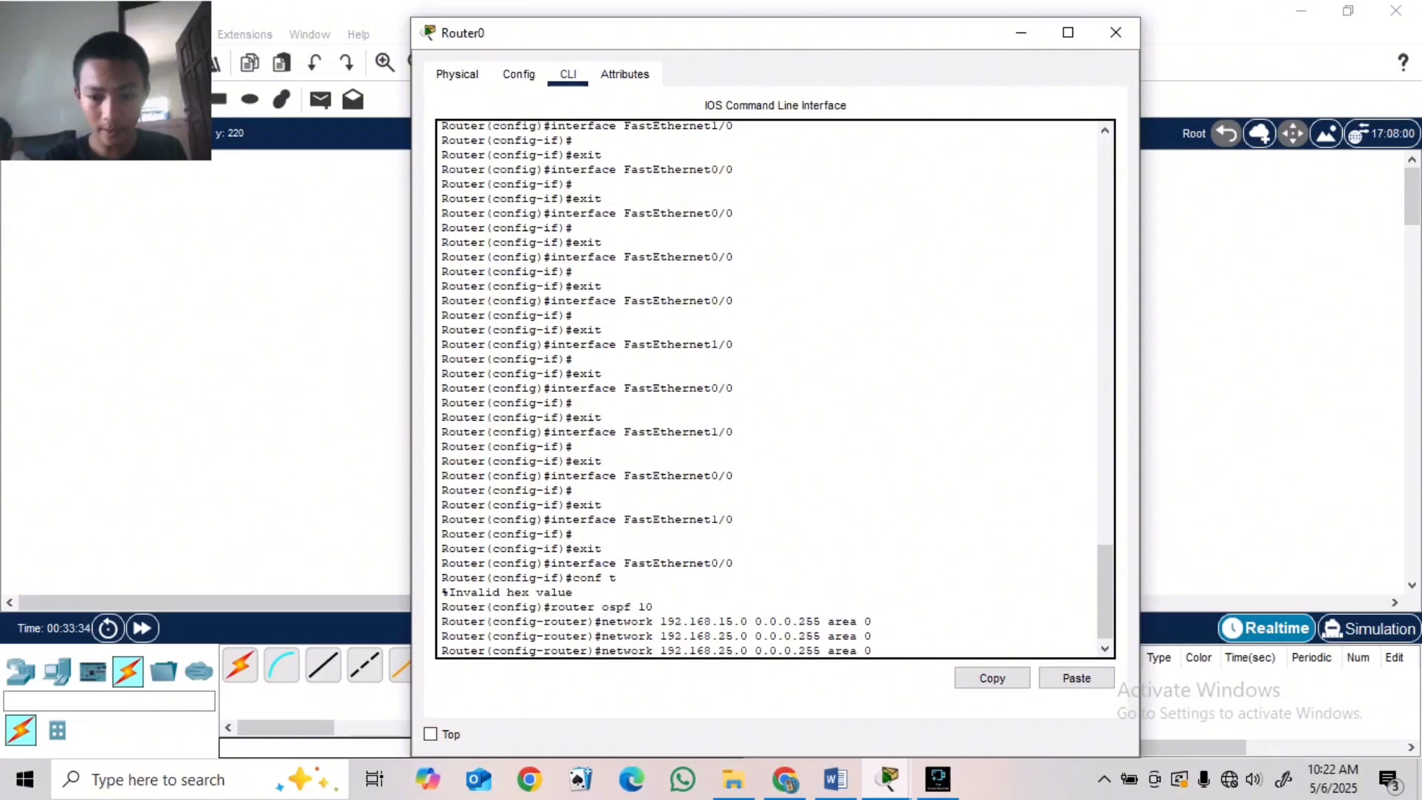
key(Right)
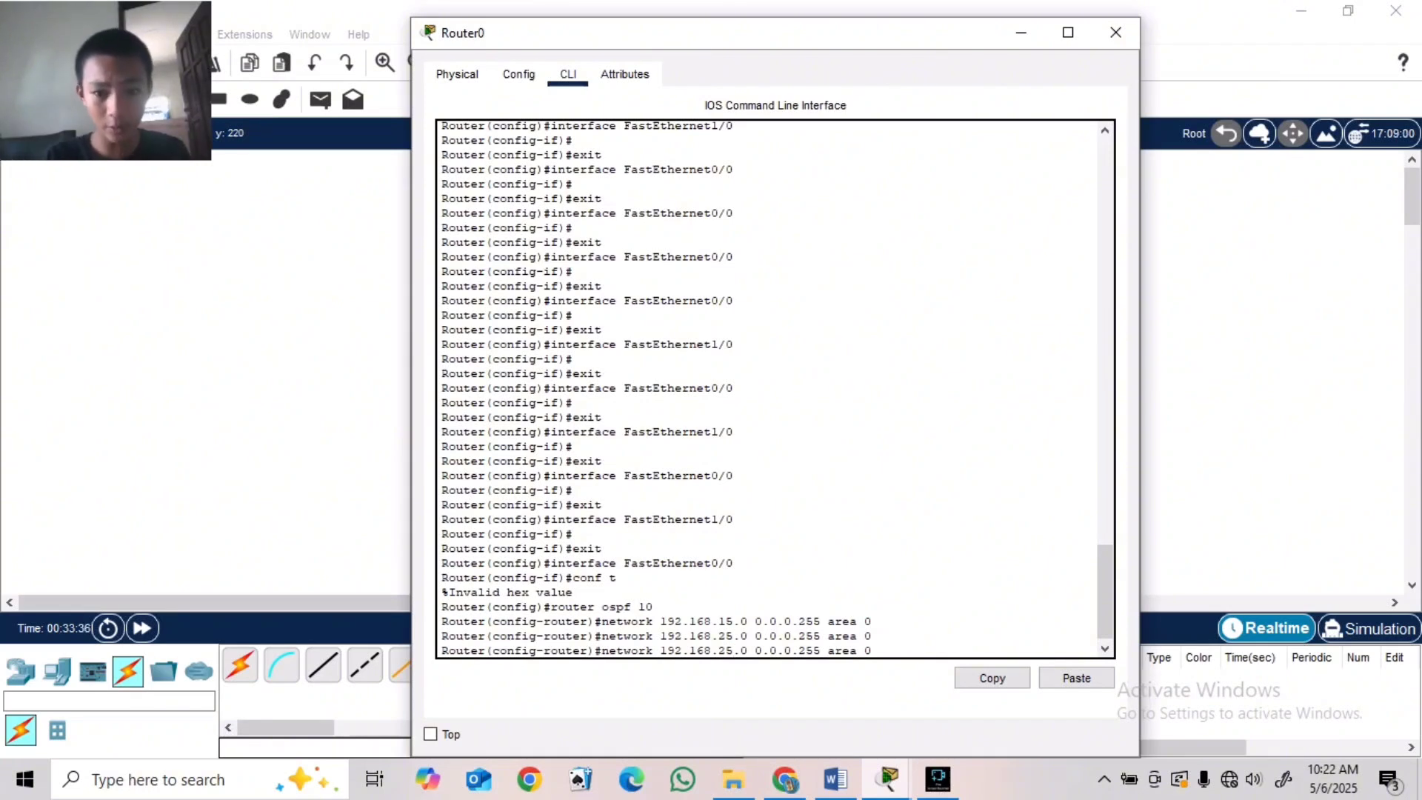
key(BackSpace)
key(BackSpace)
text(35)
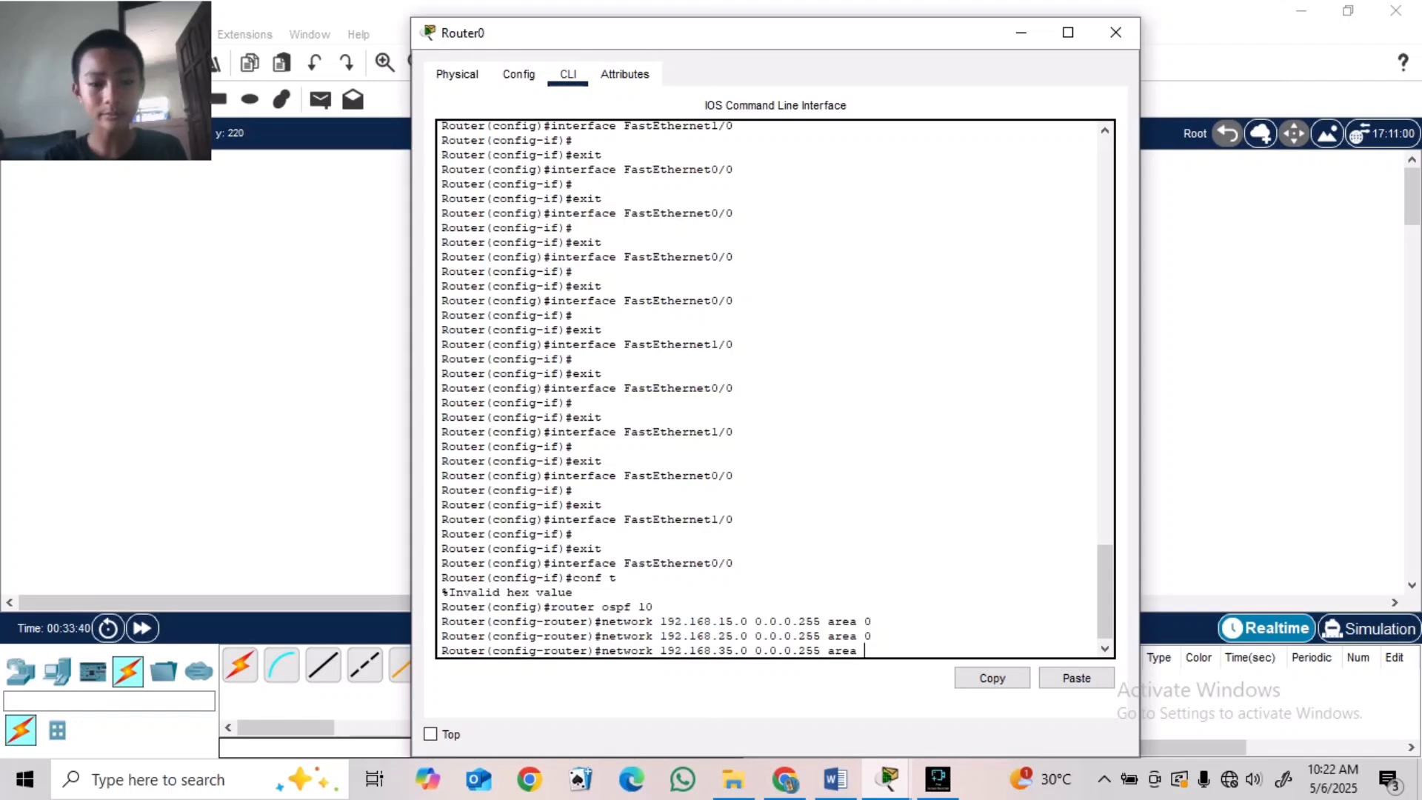
key(BackSpace)
text(1)
key(Return)
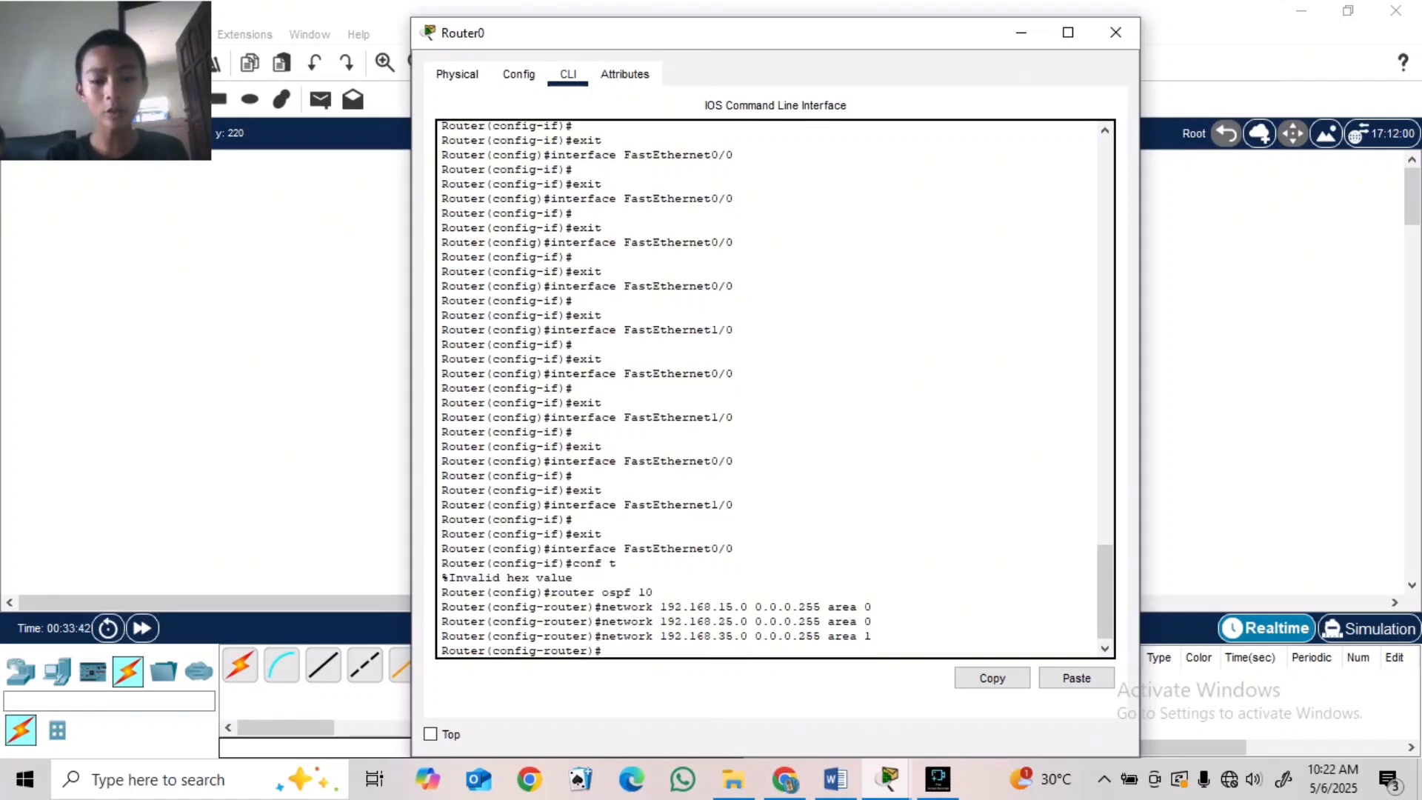
- Leave Router0's configuration mode with the end command and close its device window
text(end)
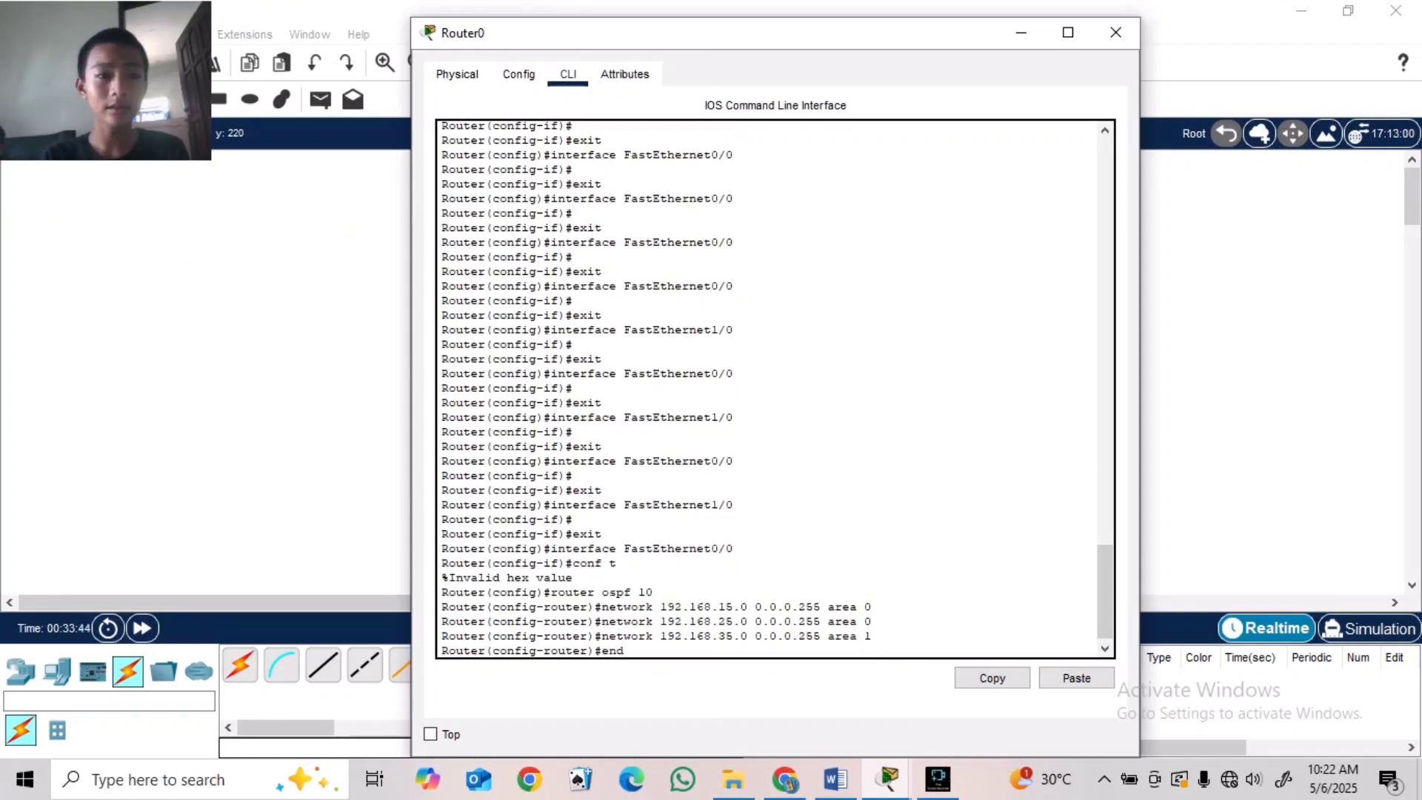
key(Return)
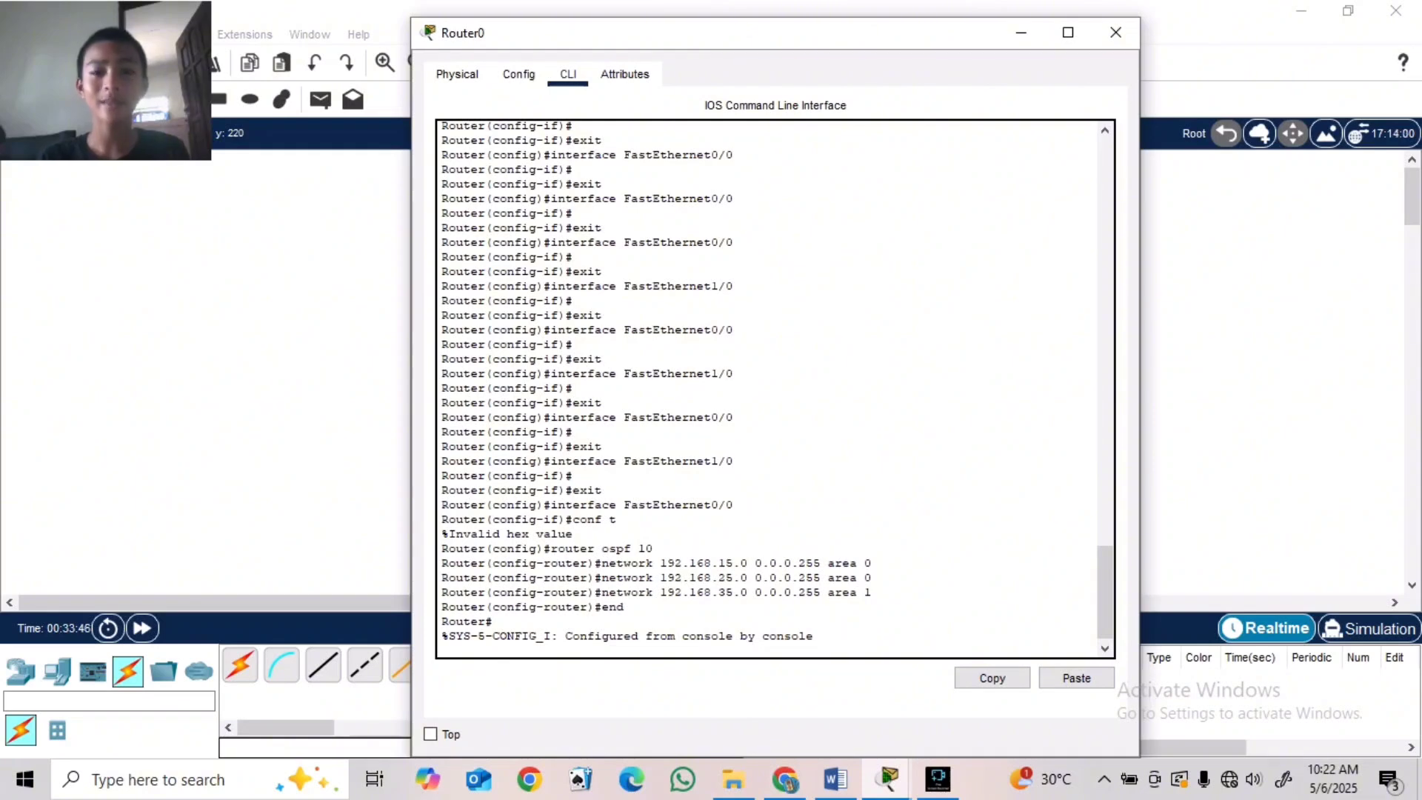
click(1115, 31)
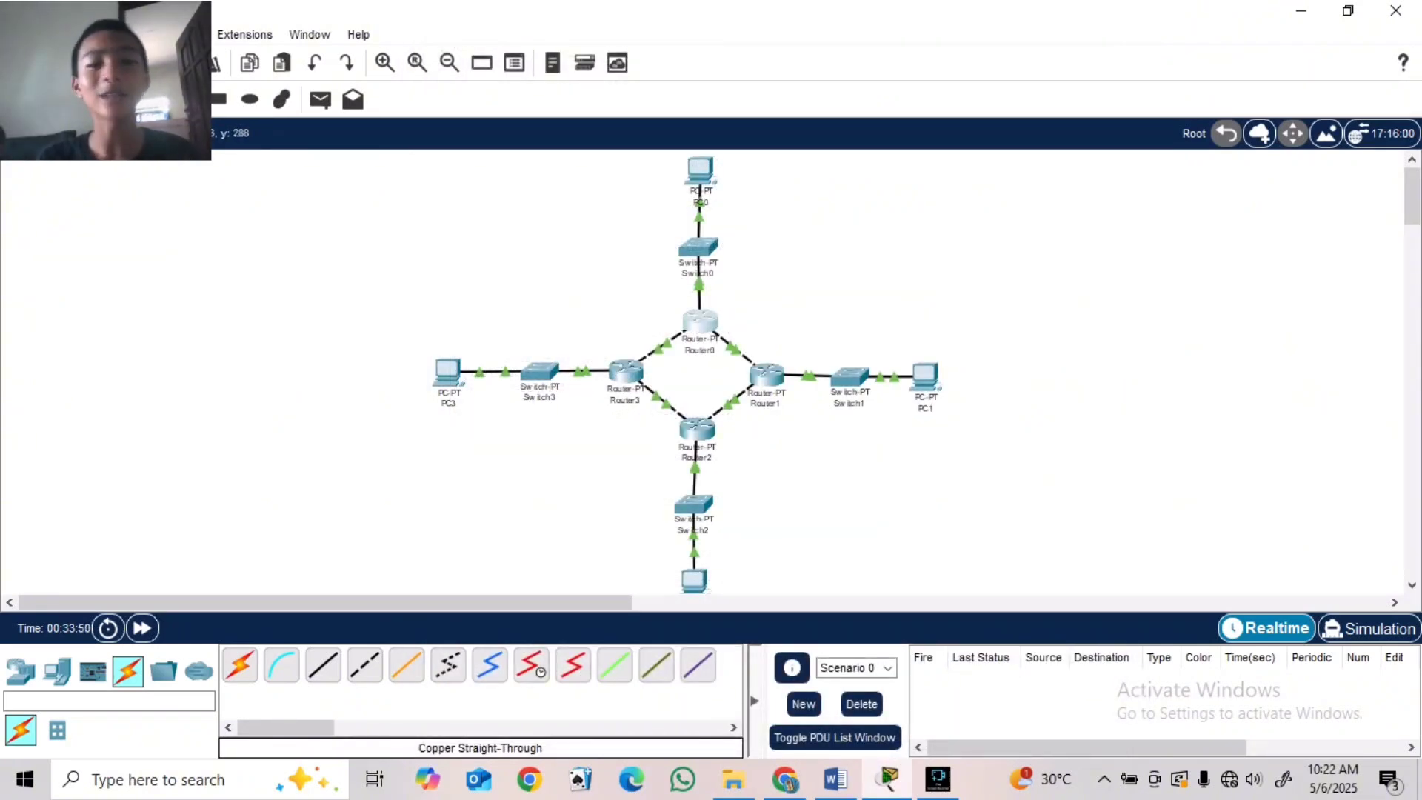
click(767, 375)
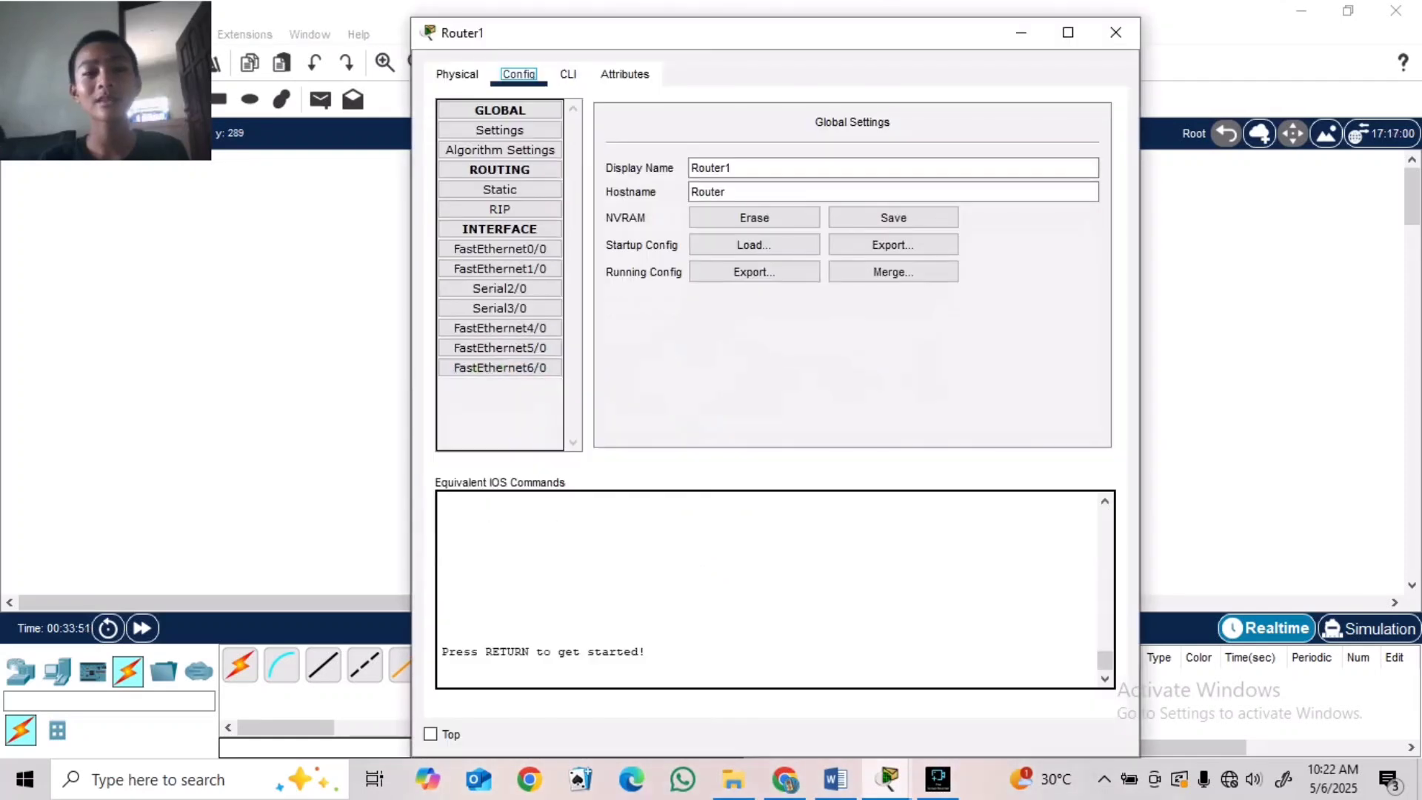
click(568, 74)
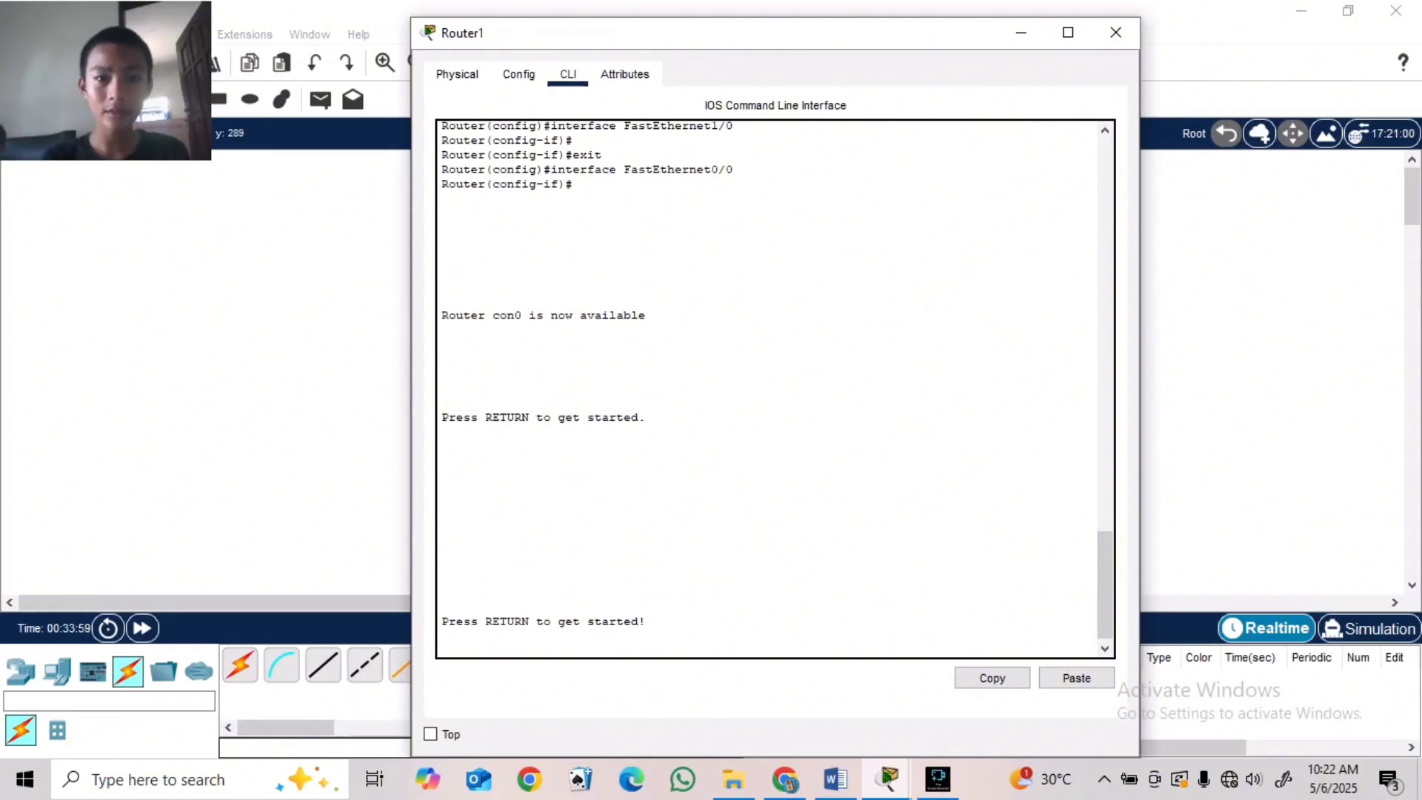
click(456, 74)
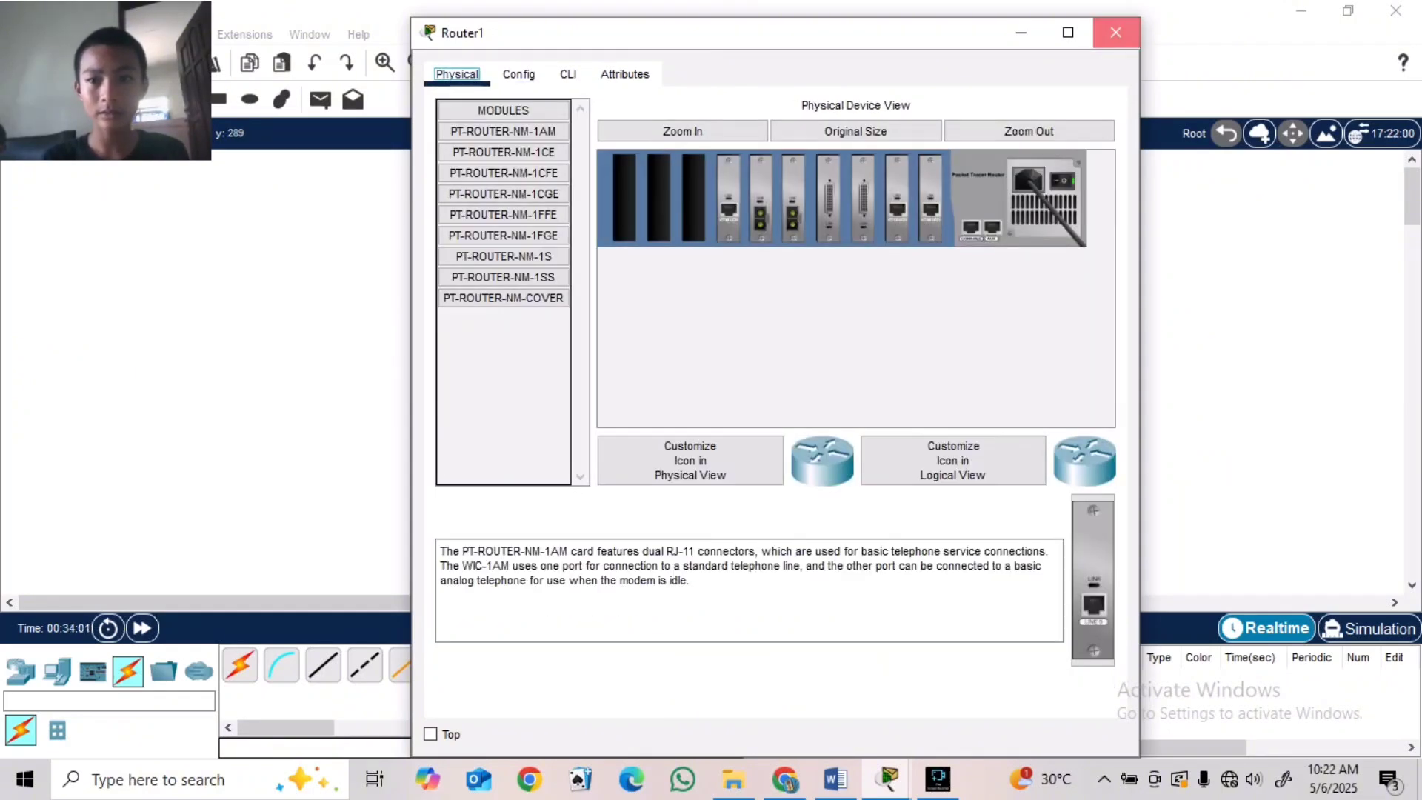
click(1115, 32)
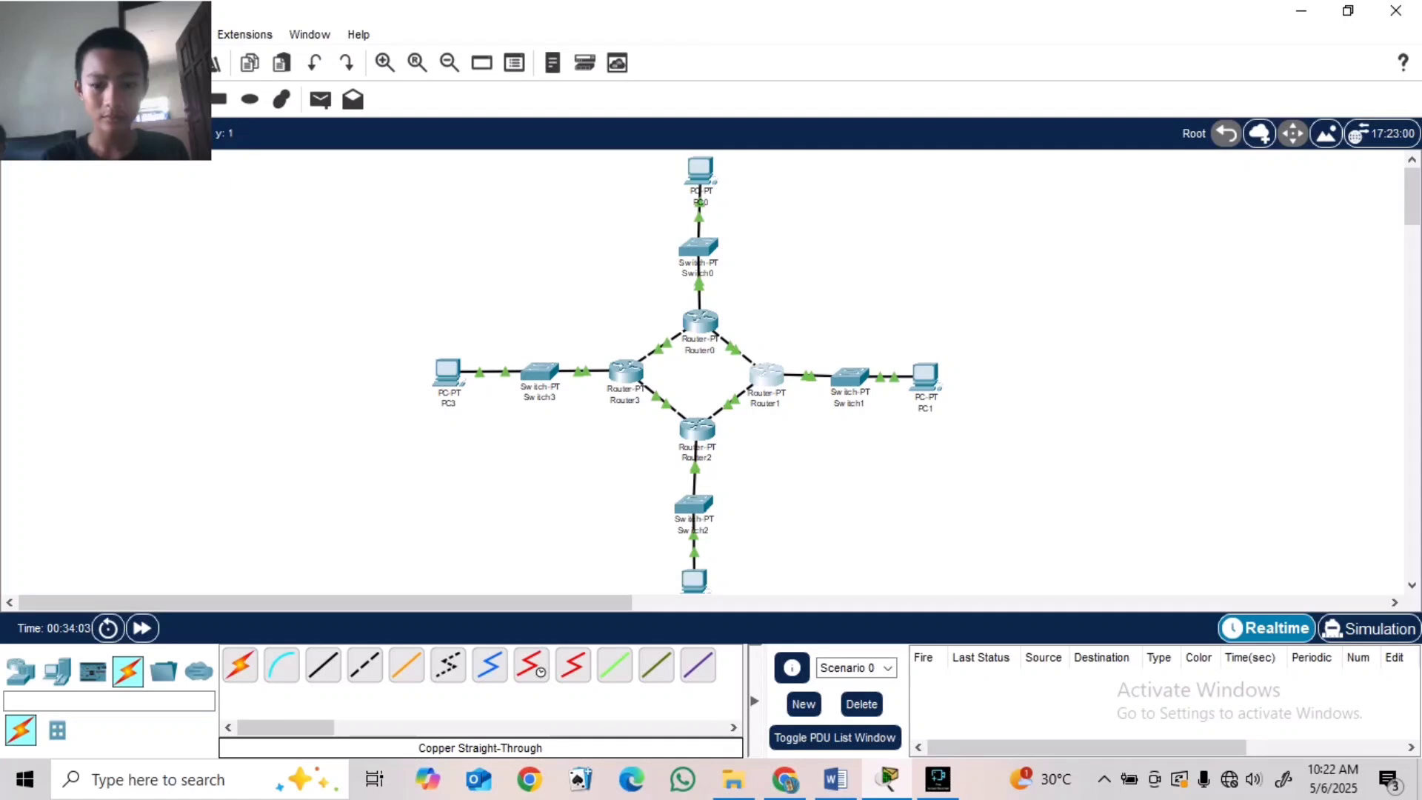
- Test the connection from Router0 to PC0 with a simple PDU, and delete the test scenario
click(321, 99)
click(700, 320)
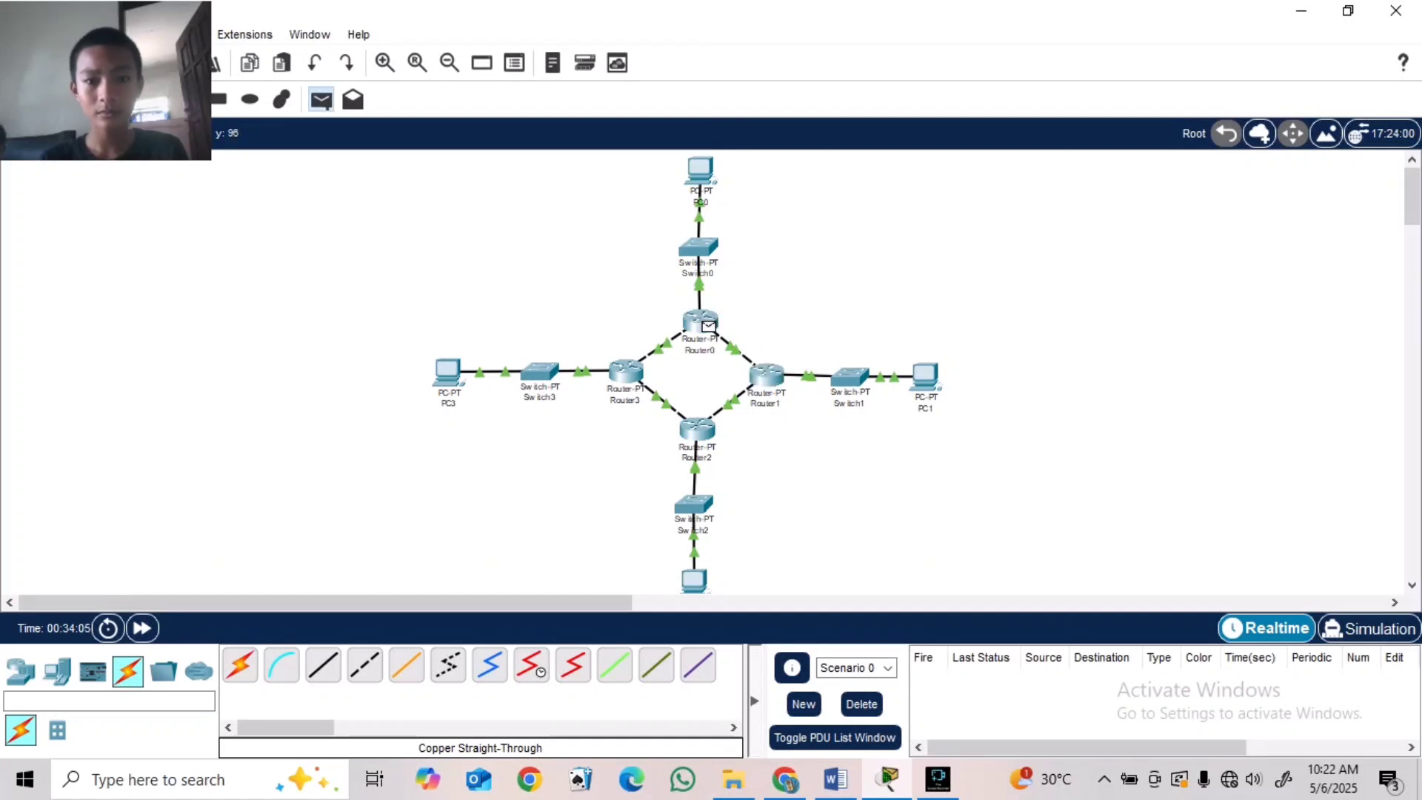
click(700, 171)
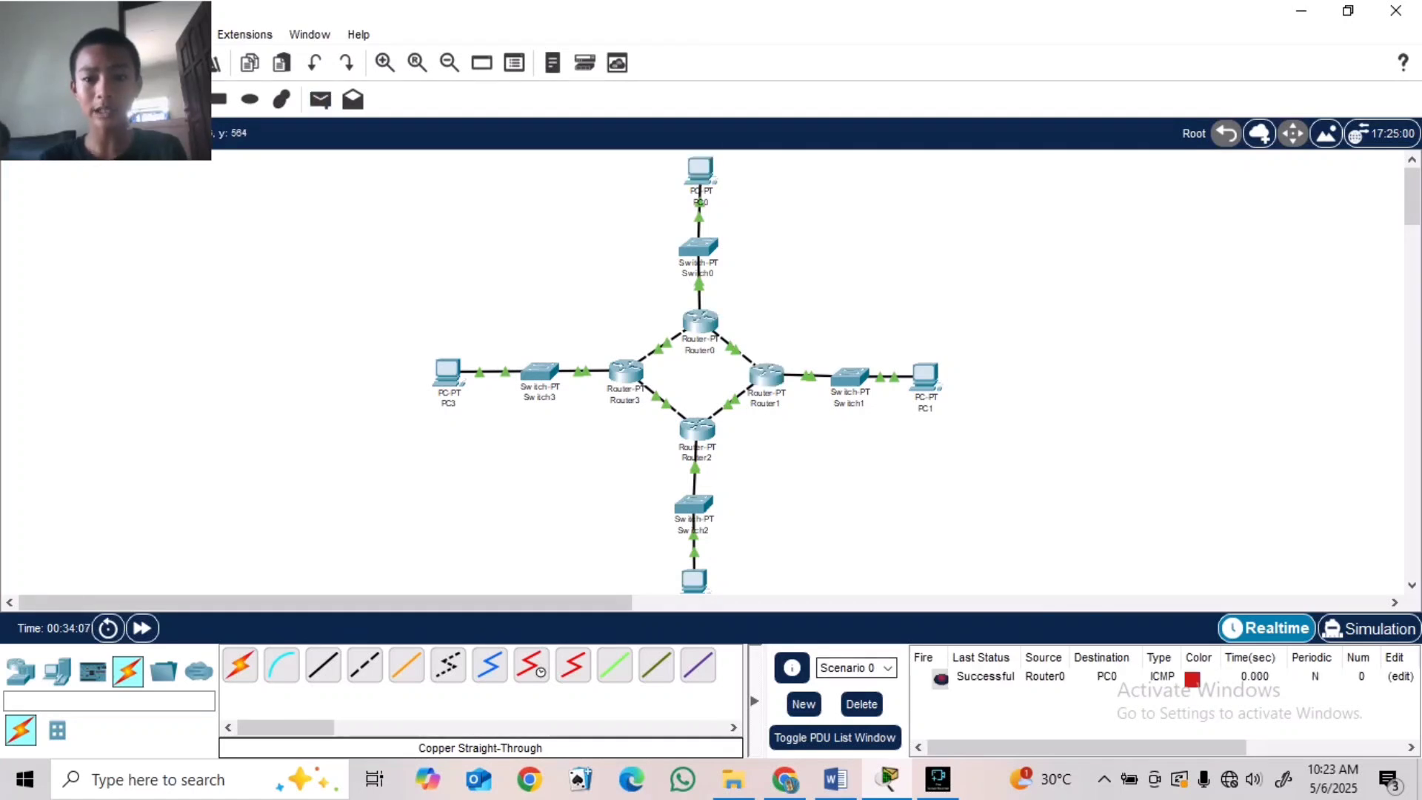
click(861, 704)
key(p)
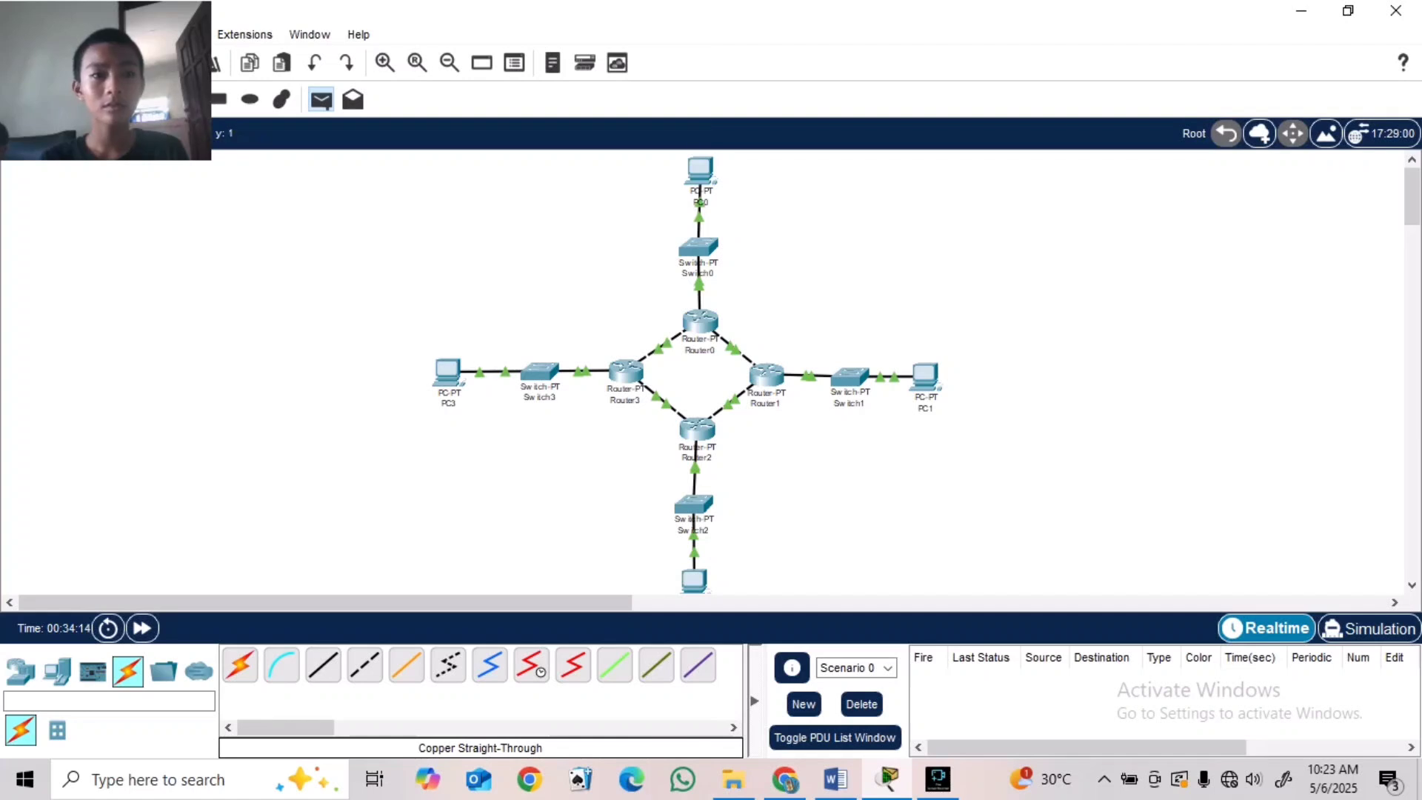
key(Escape)
drag(207, 230, 156, 89)
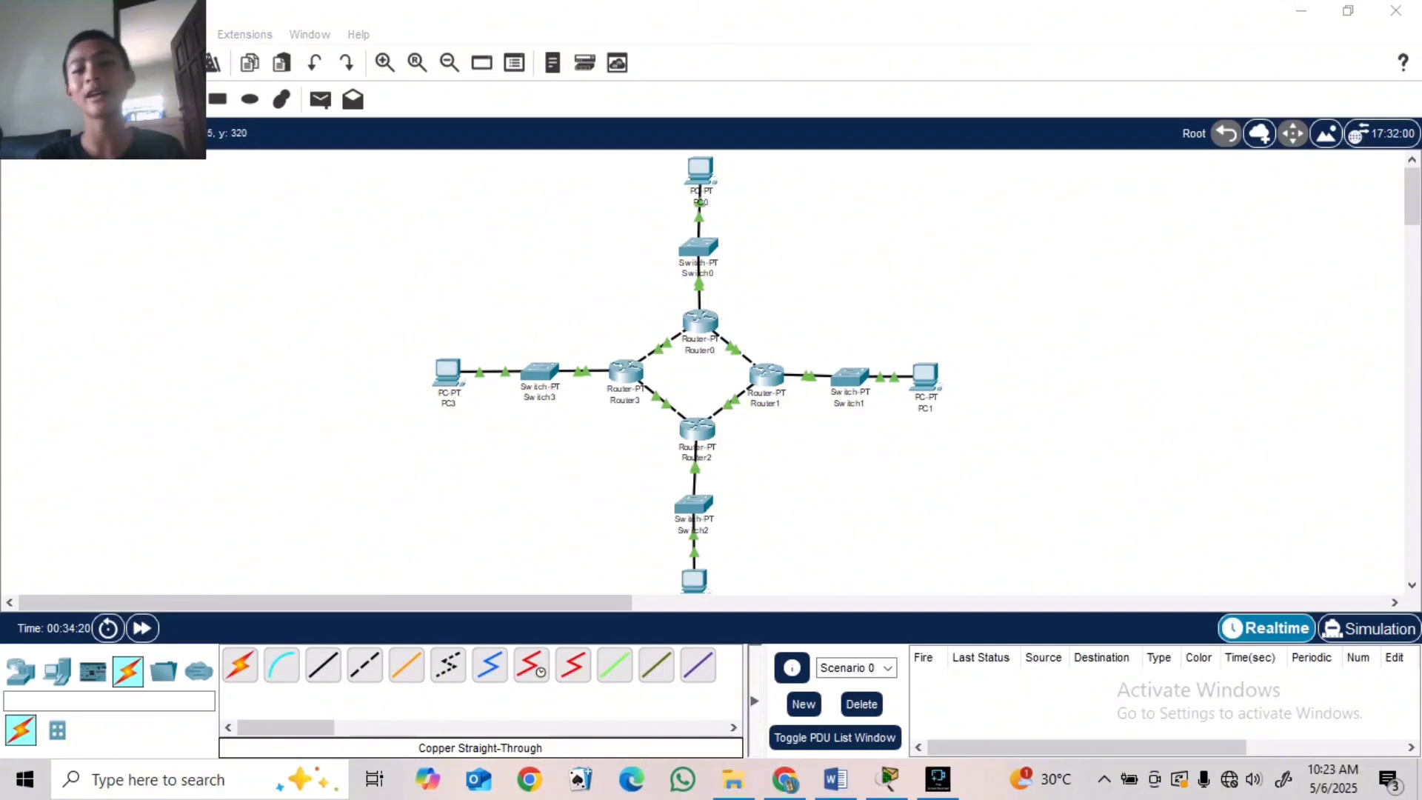
- Open Router1's command line and enter global configuration mode with the commands en and conf t
click(766, 374)
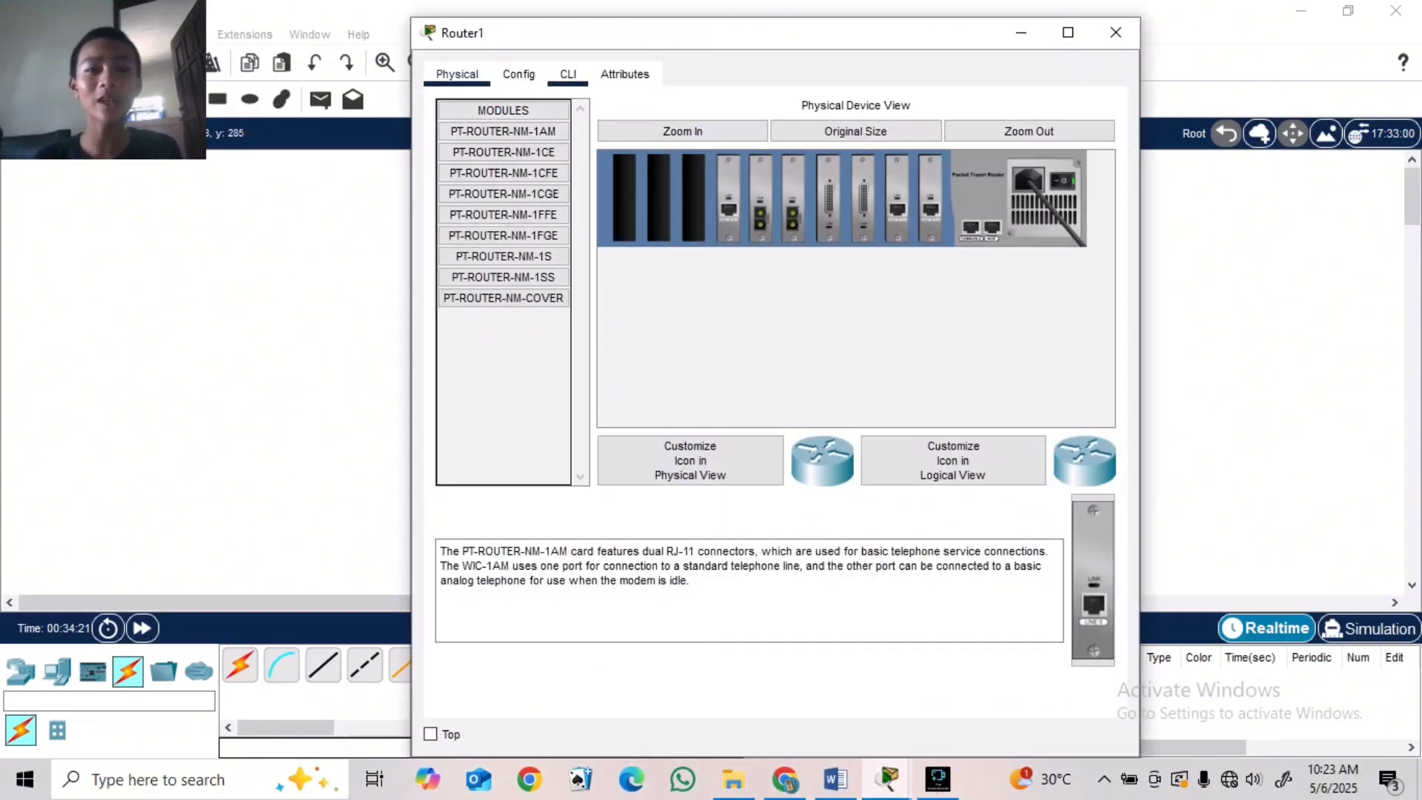
click(568, 75)
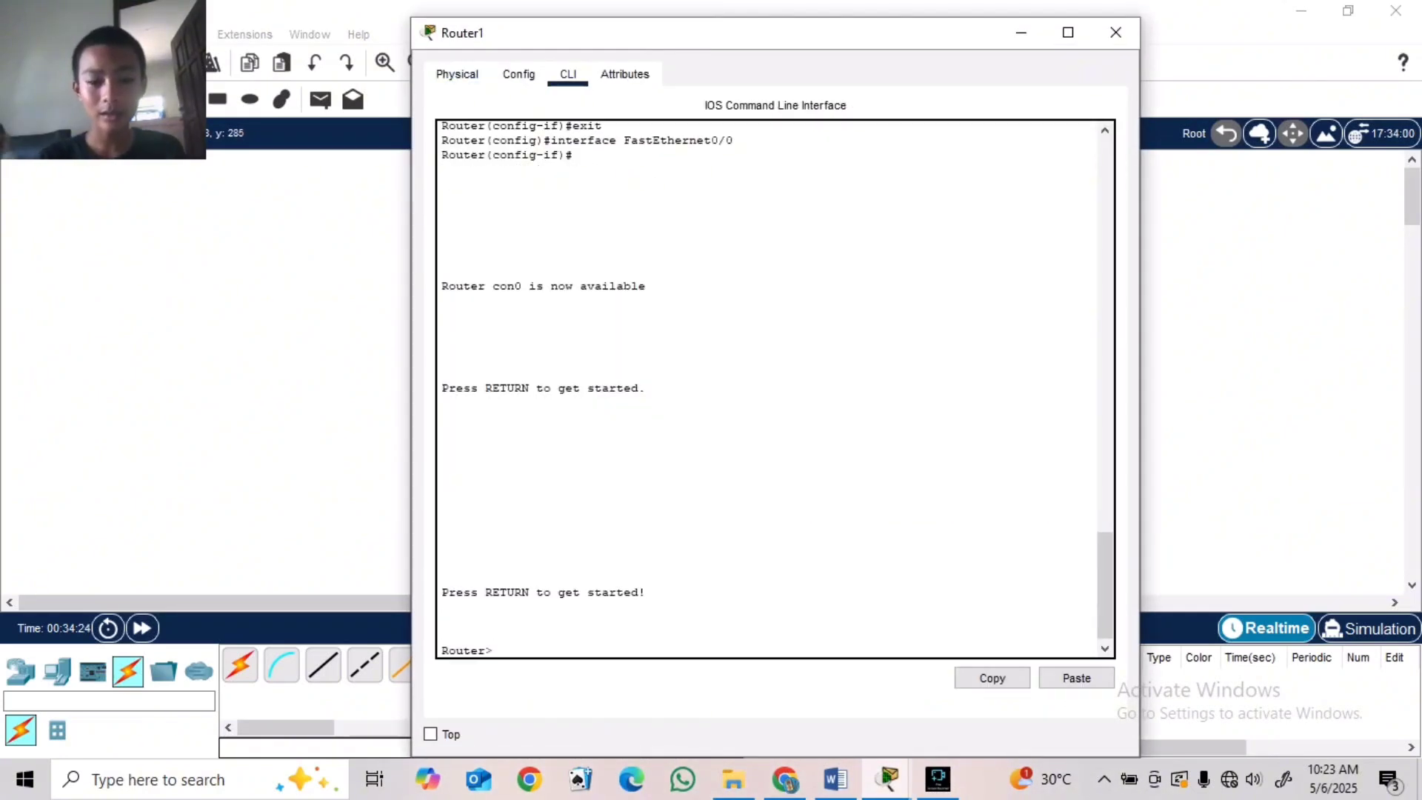
text(conf)
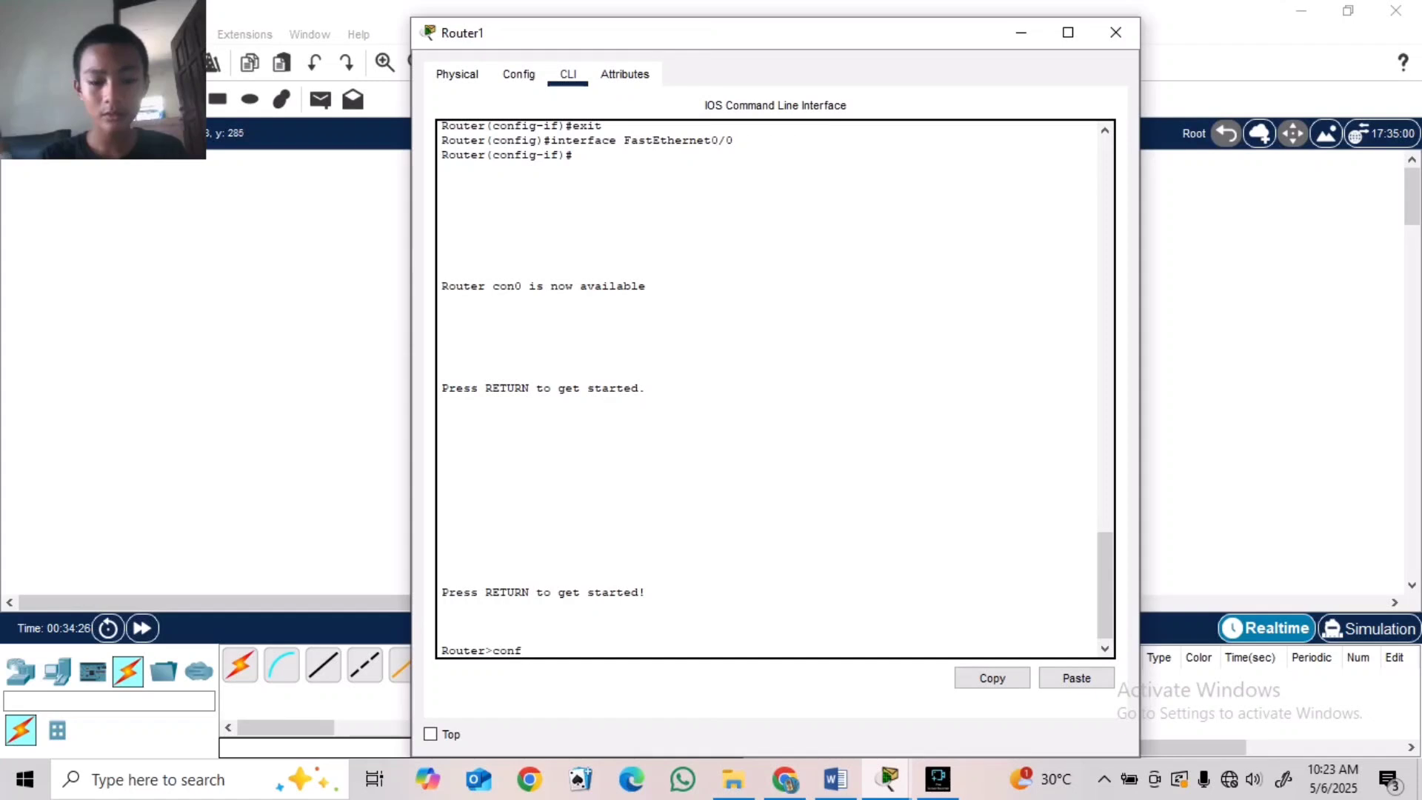
text( t)
key(Return)
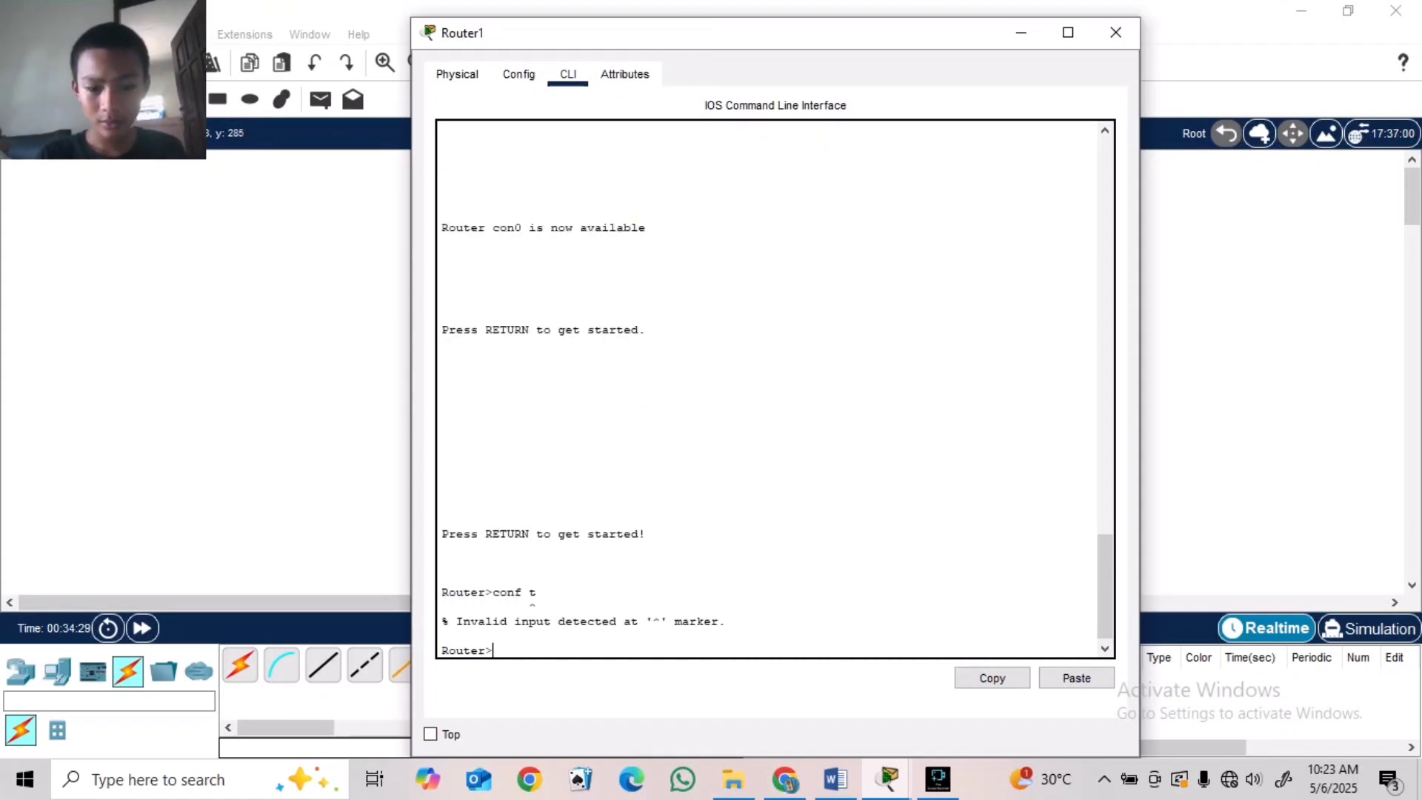
text(en)
key(Return)
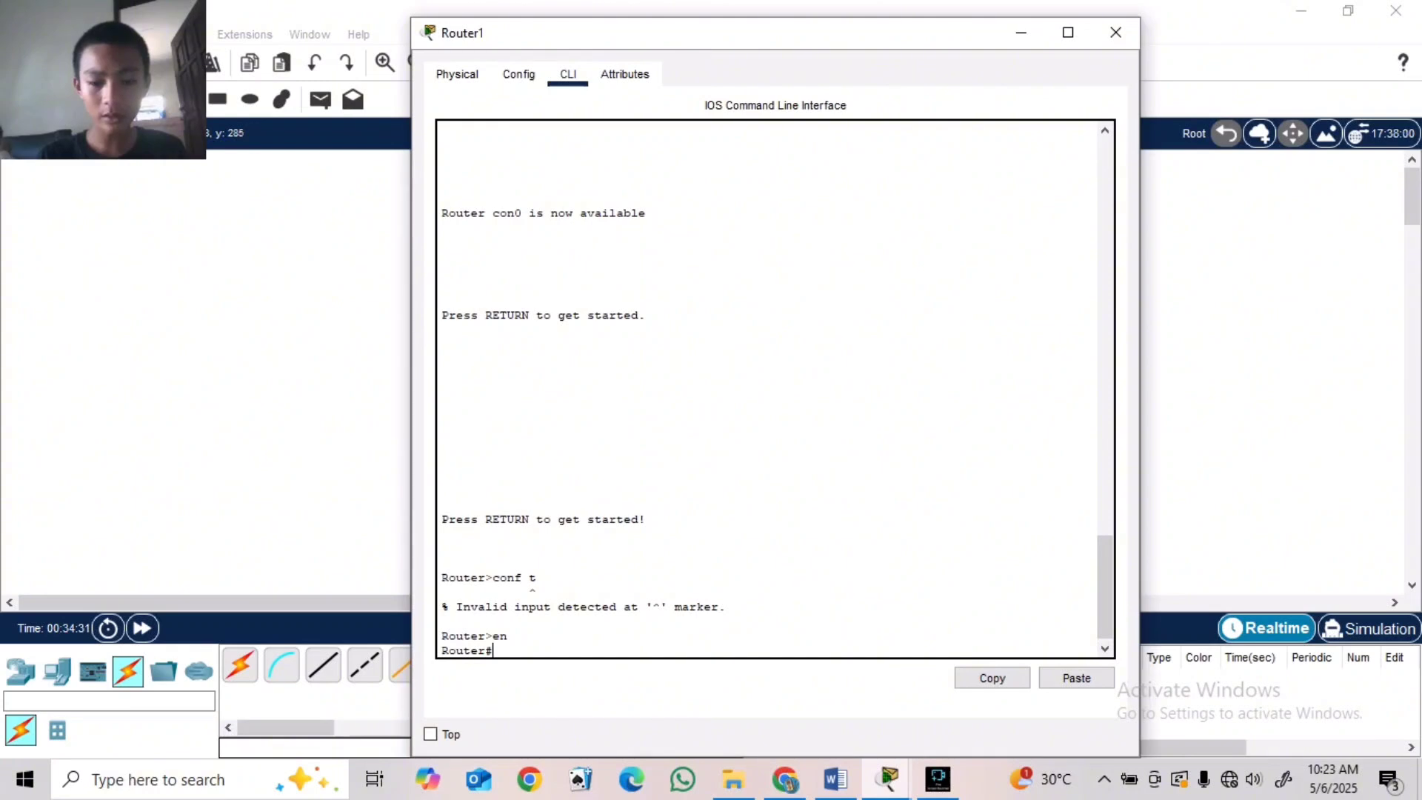
text(conf)
text( t)
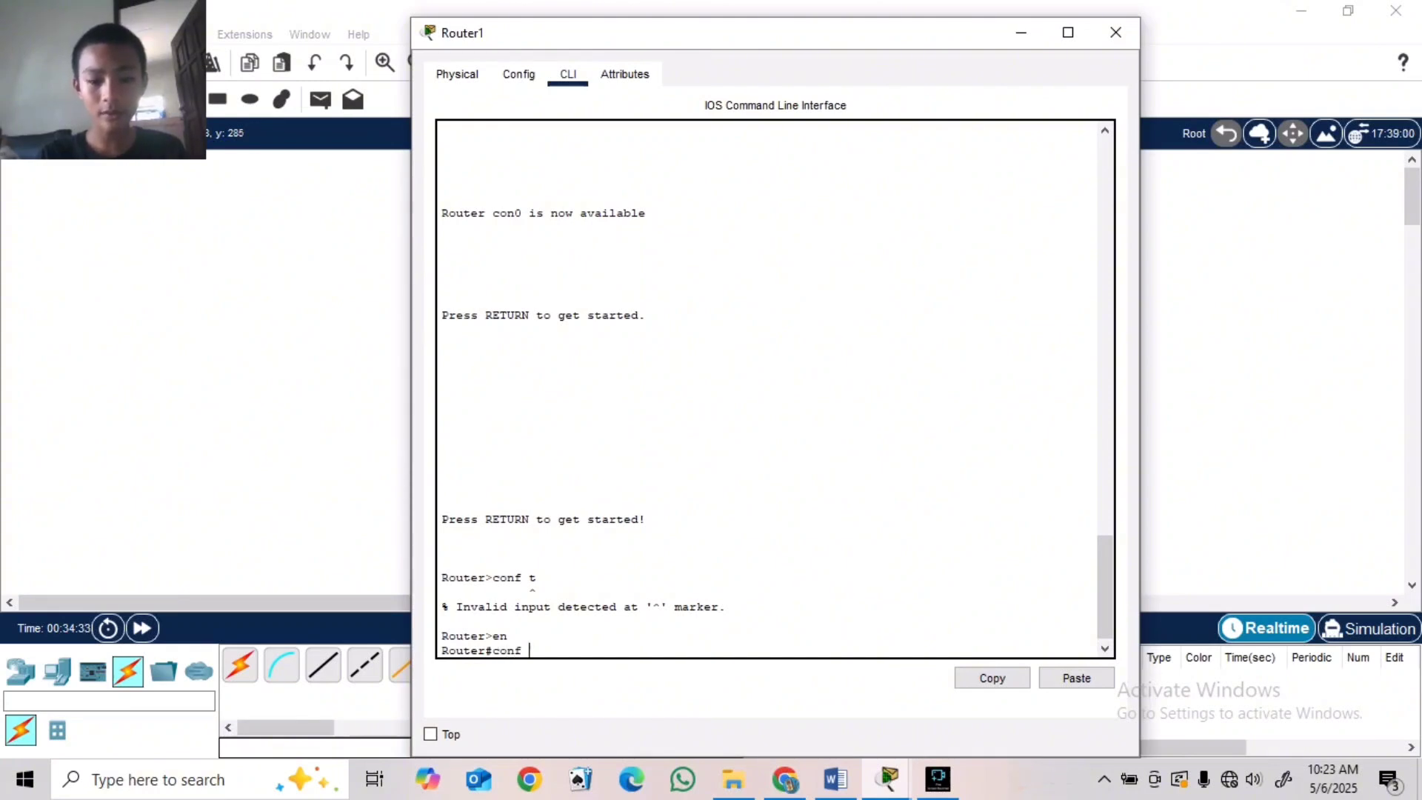
key(Return)
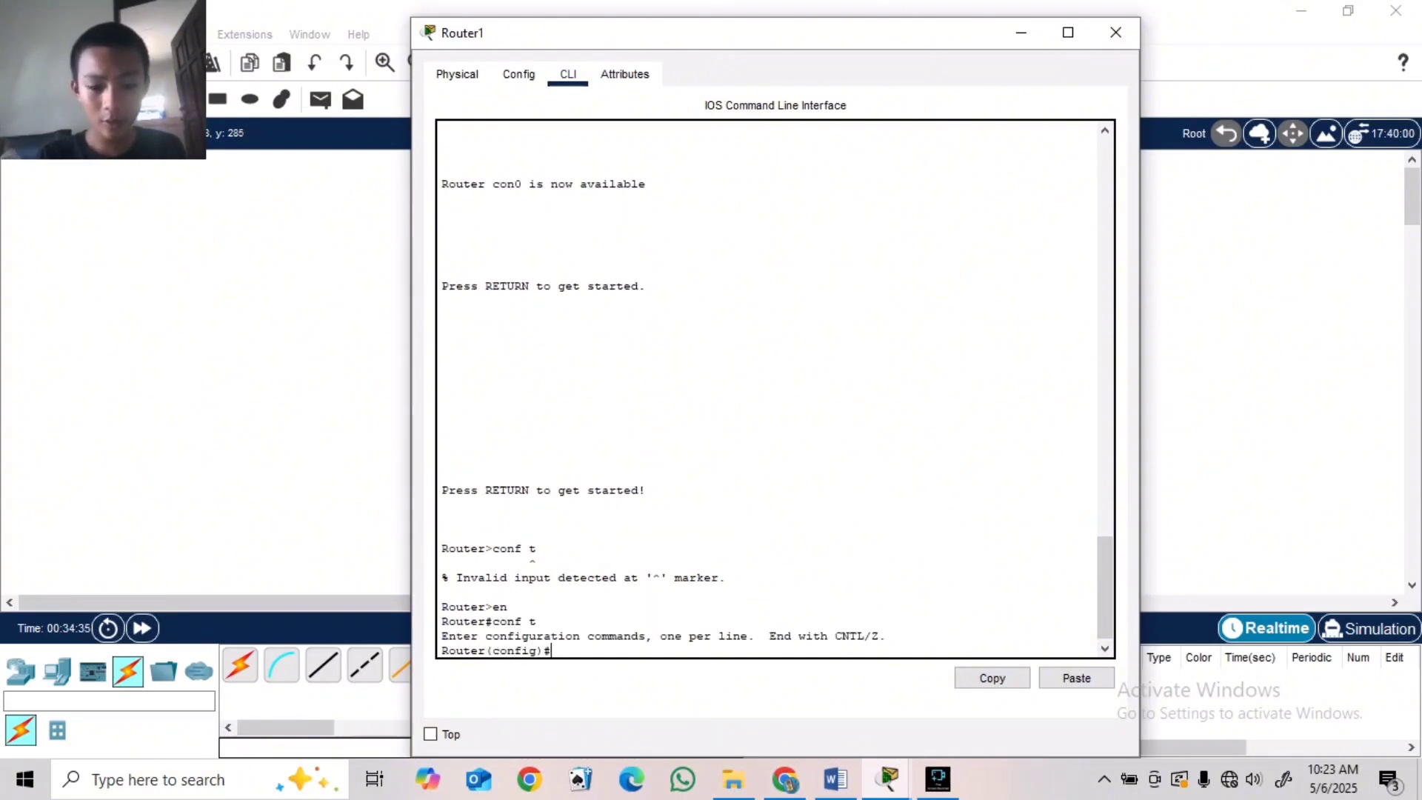
- Start OSPF process 10 on Router1 with the command router ospf 10
text(router)
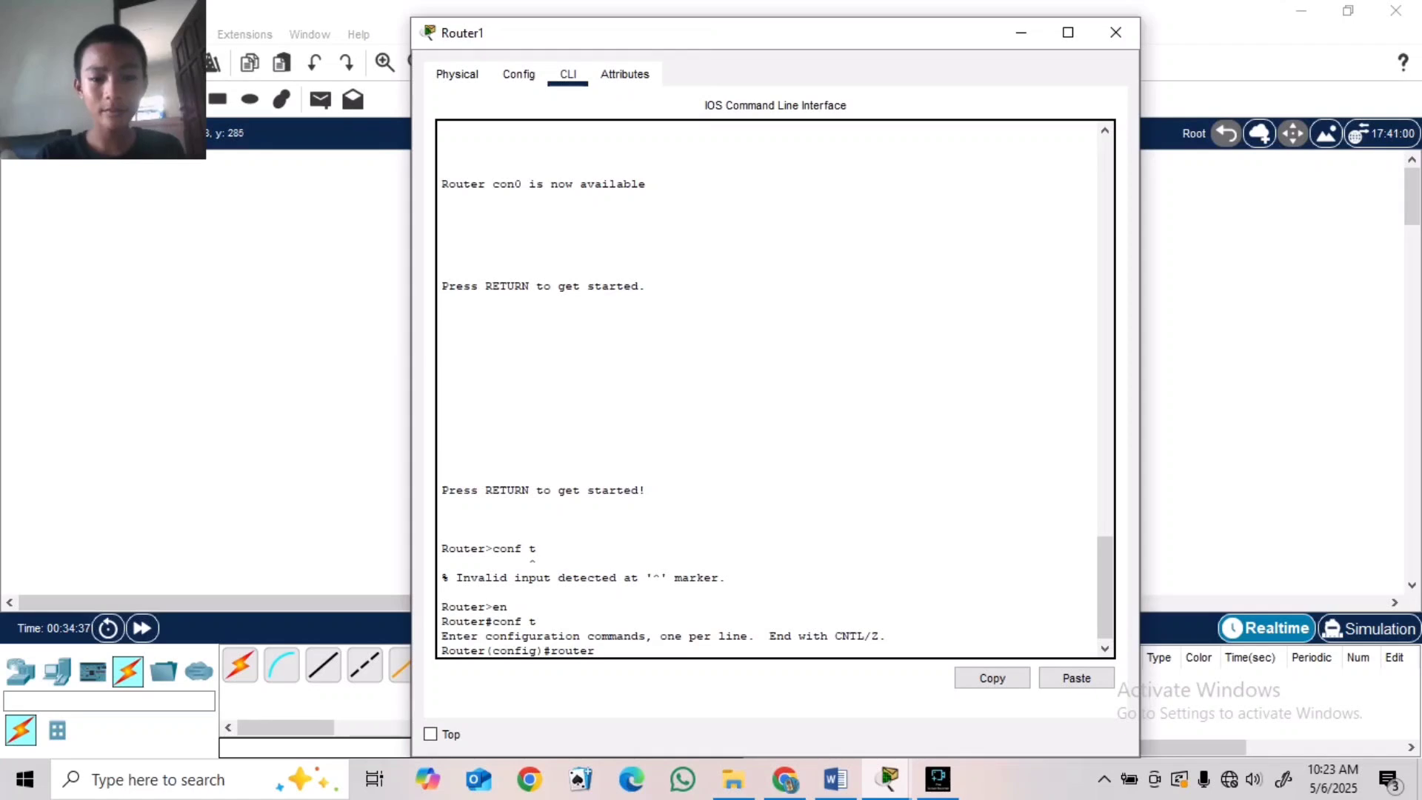
text( os)
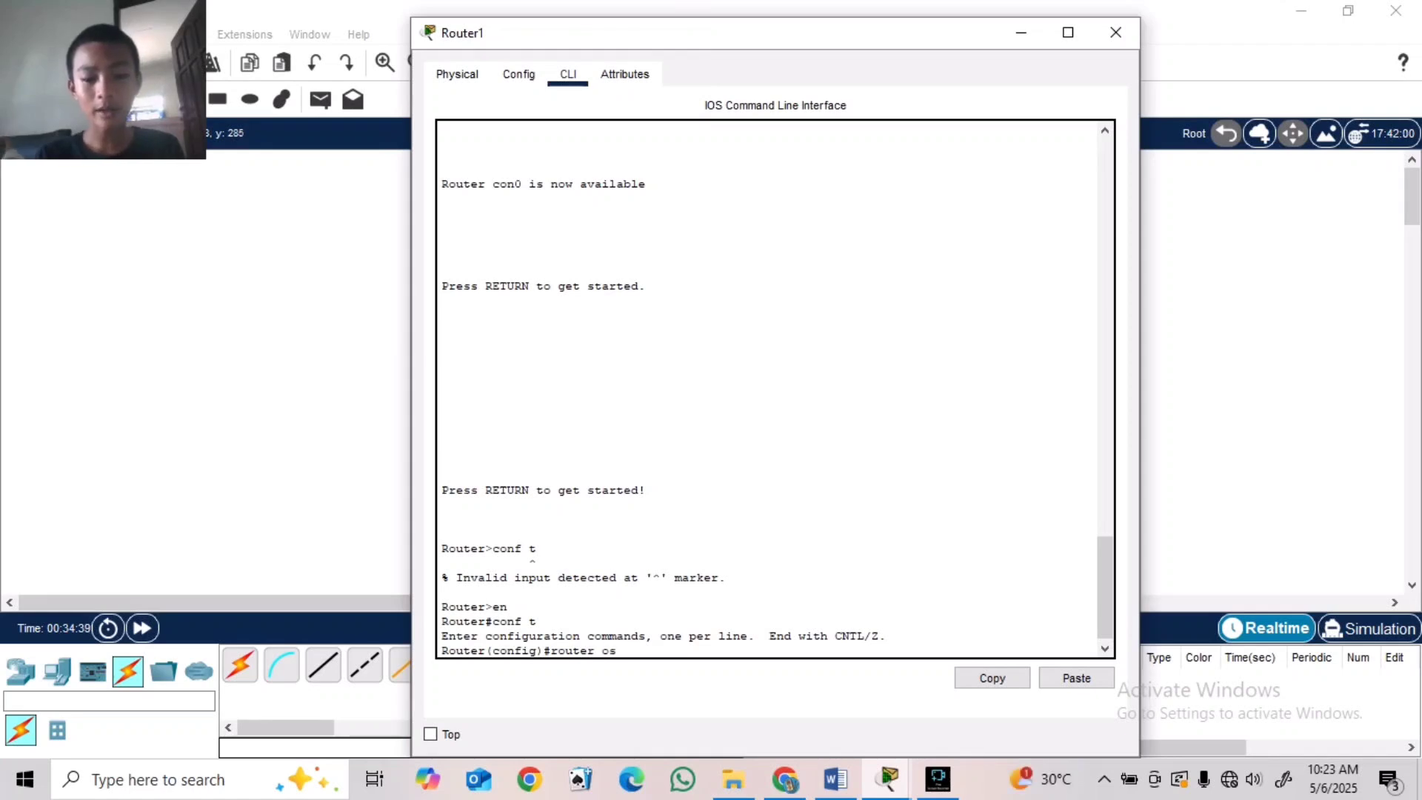
text(pf 1)
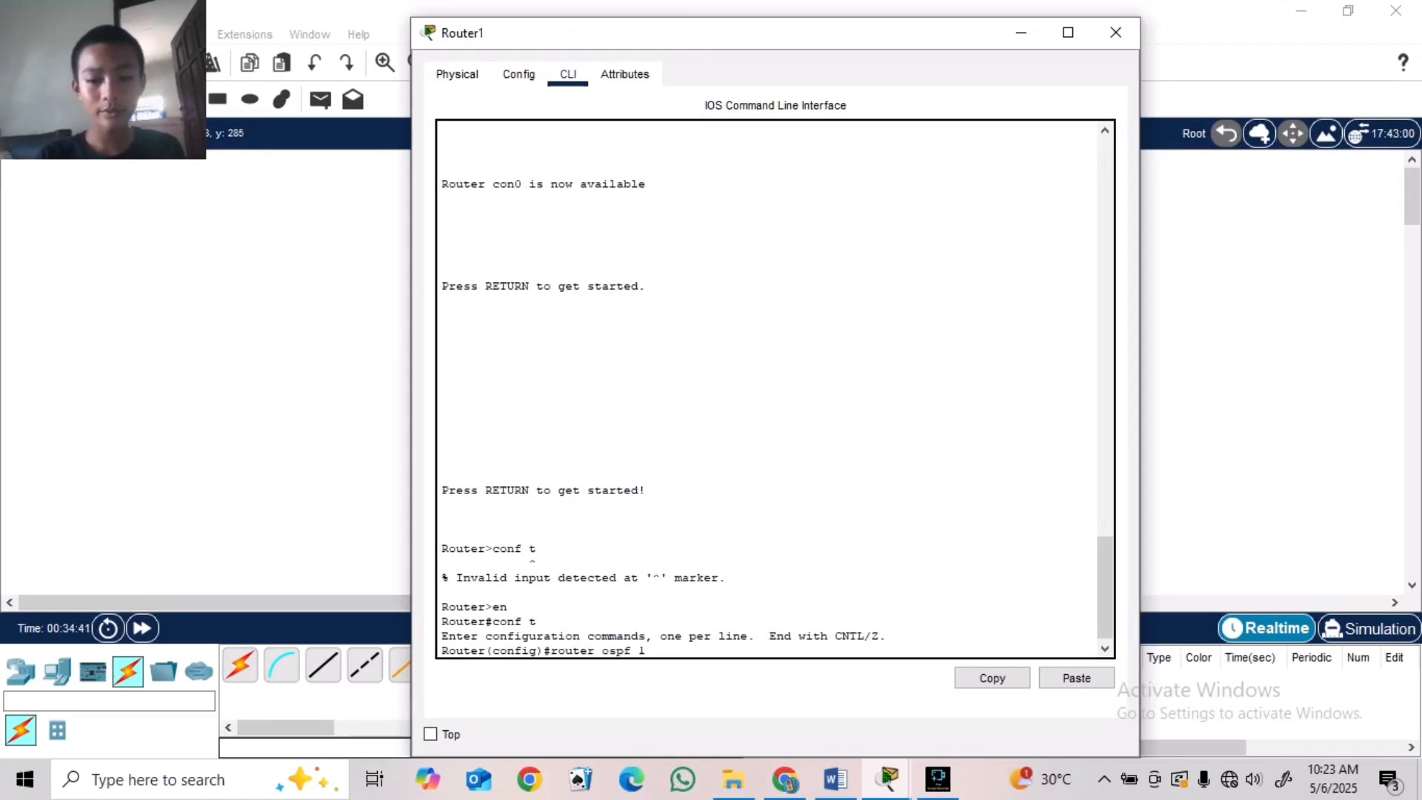
text(0)
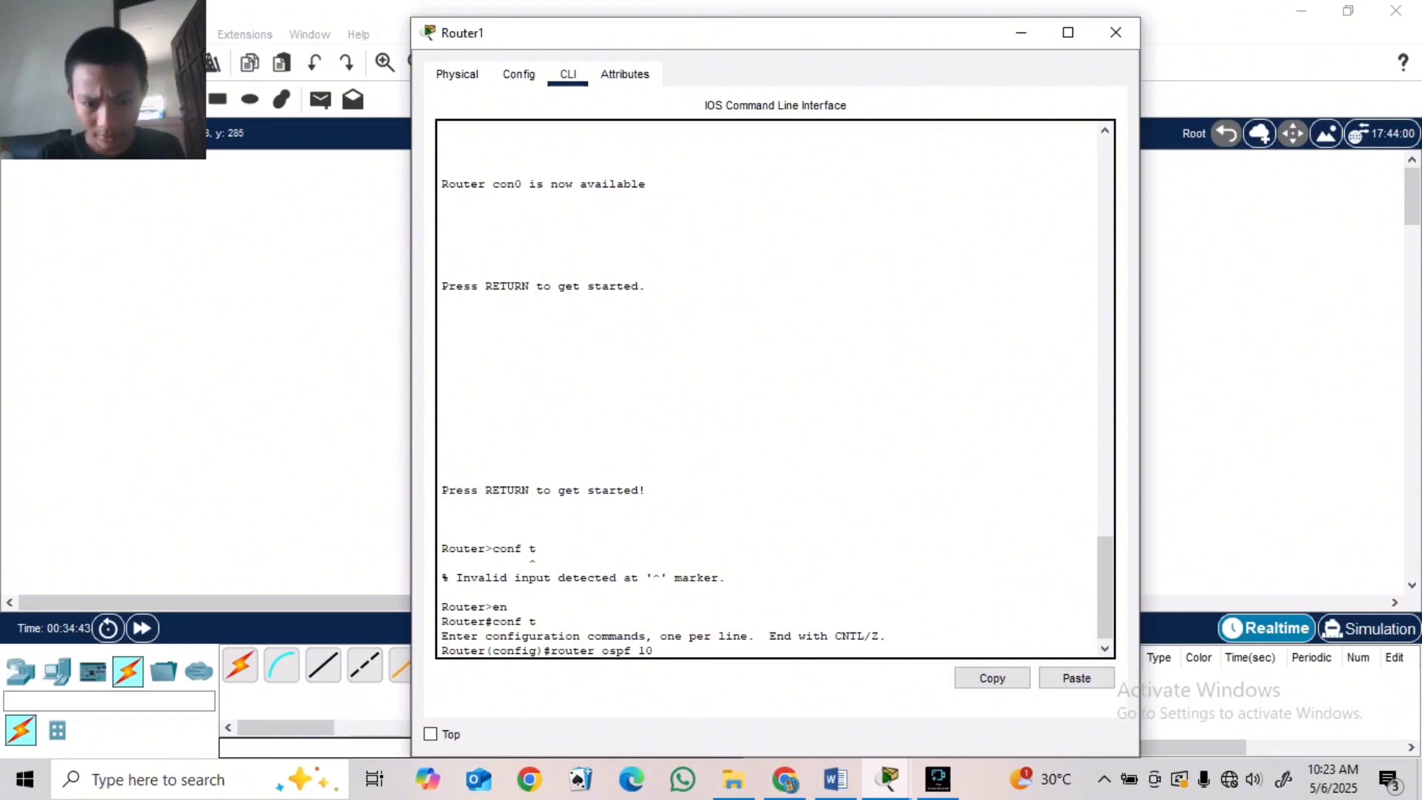
key(Return)
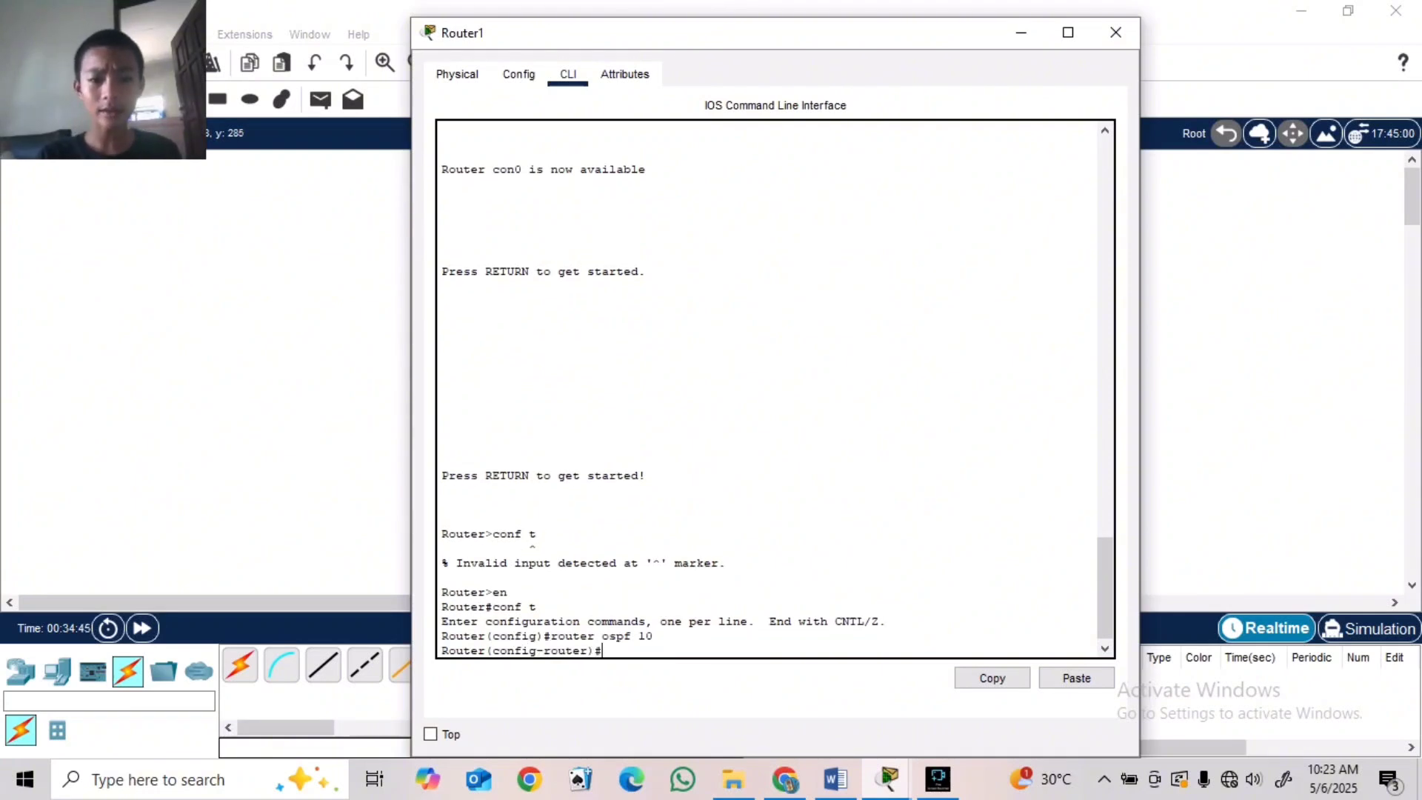
- Add the first network to Router1's OSPF process with the command network 192.168.15.0 0.0.0.255 area 0
text(net)
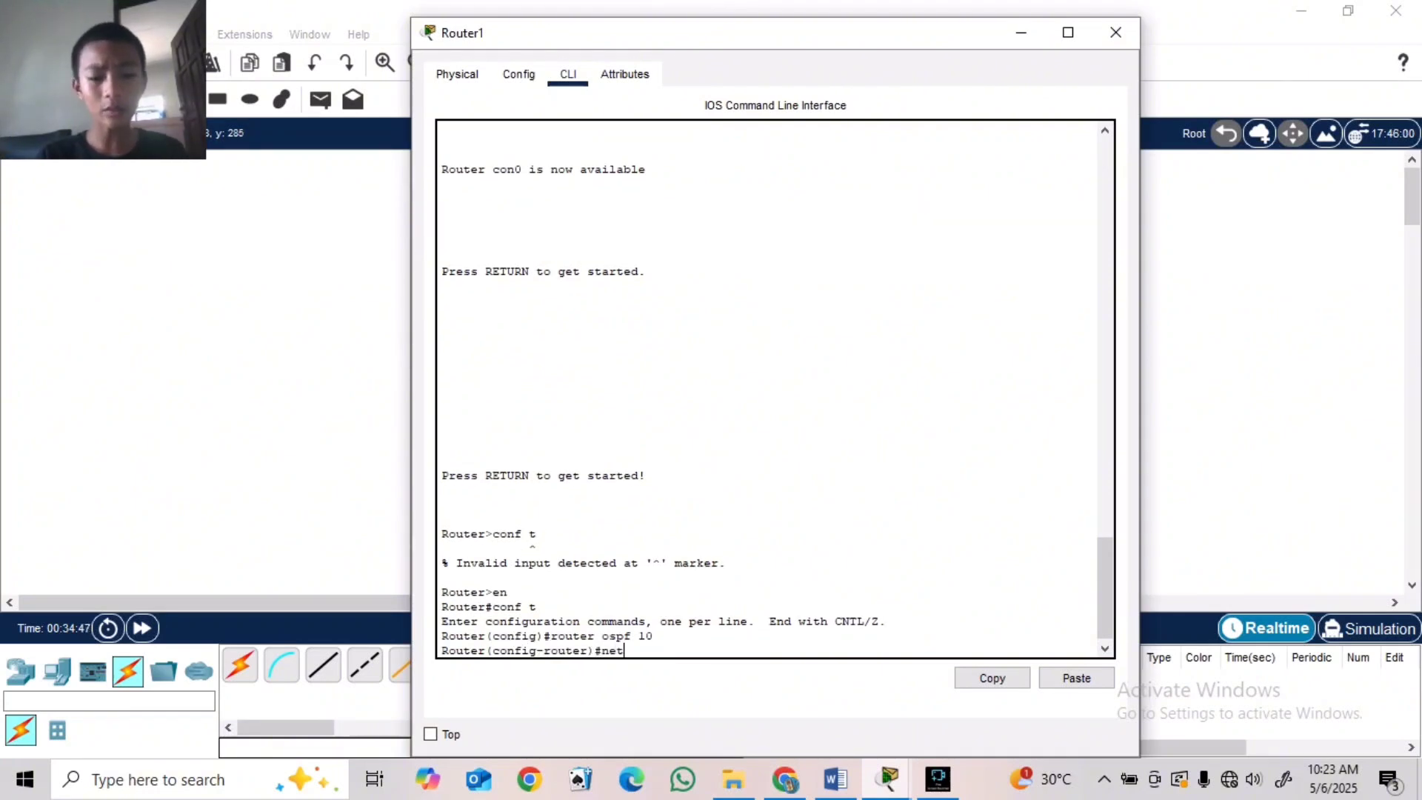
text(work 192.168.)
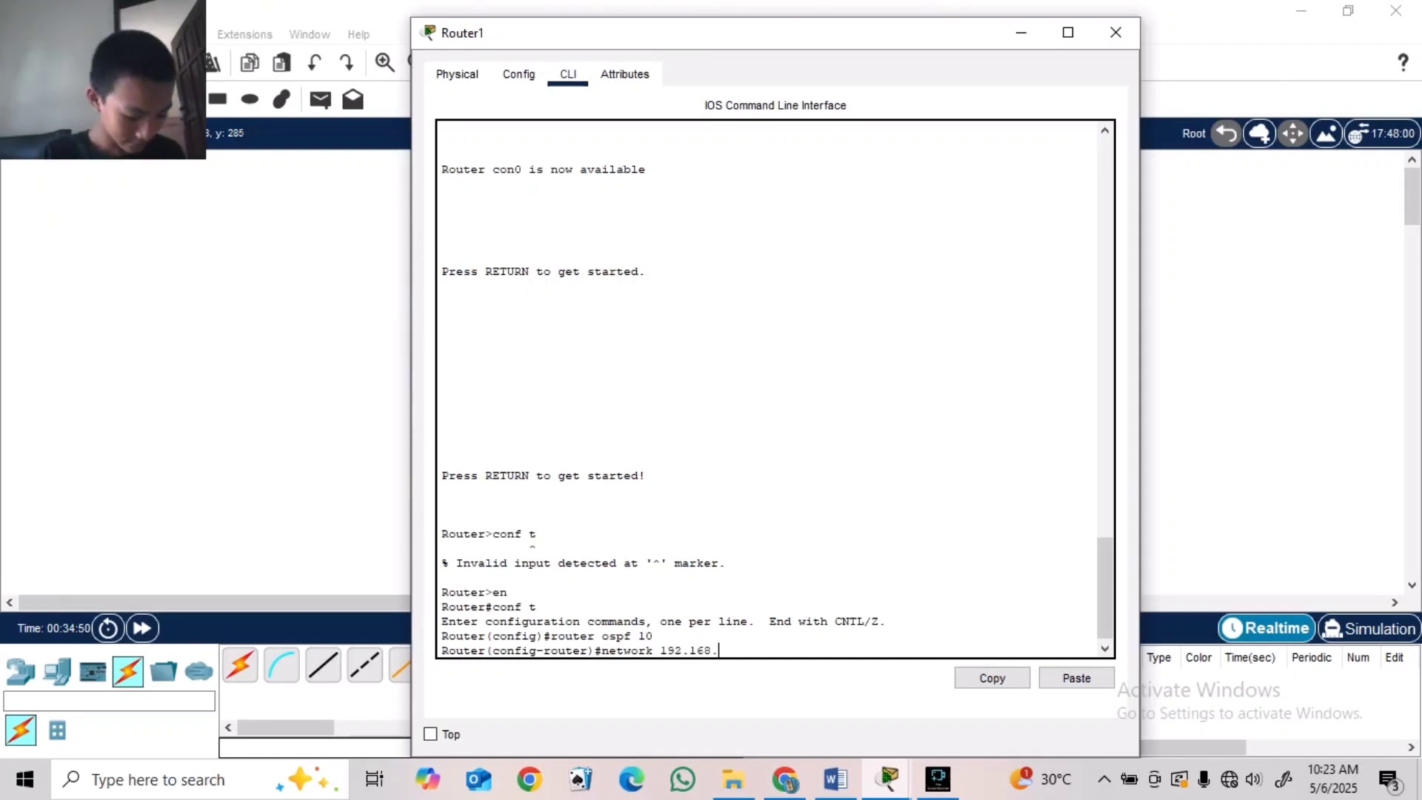
text(15)
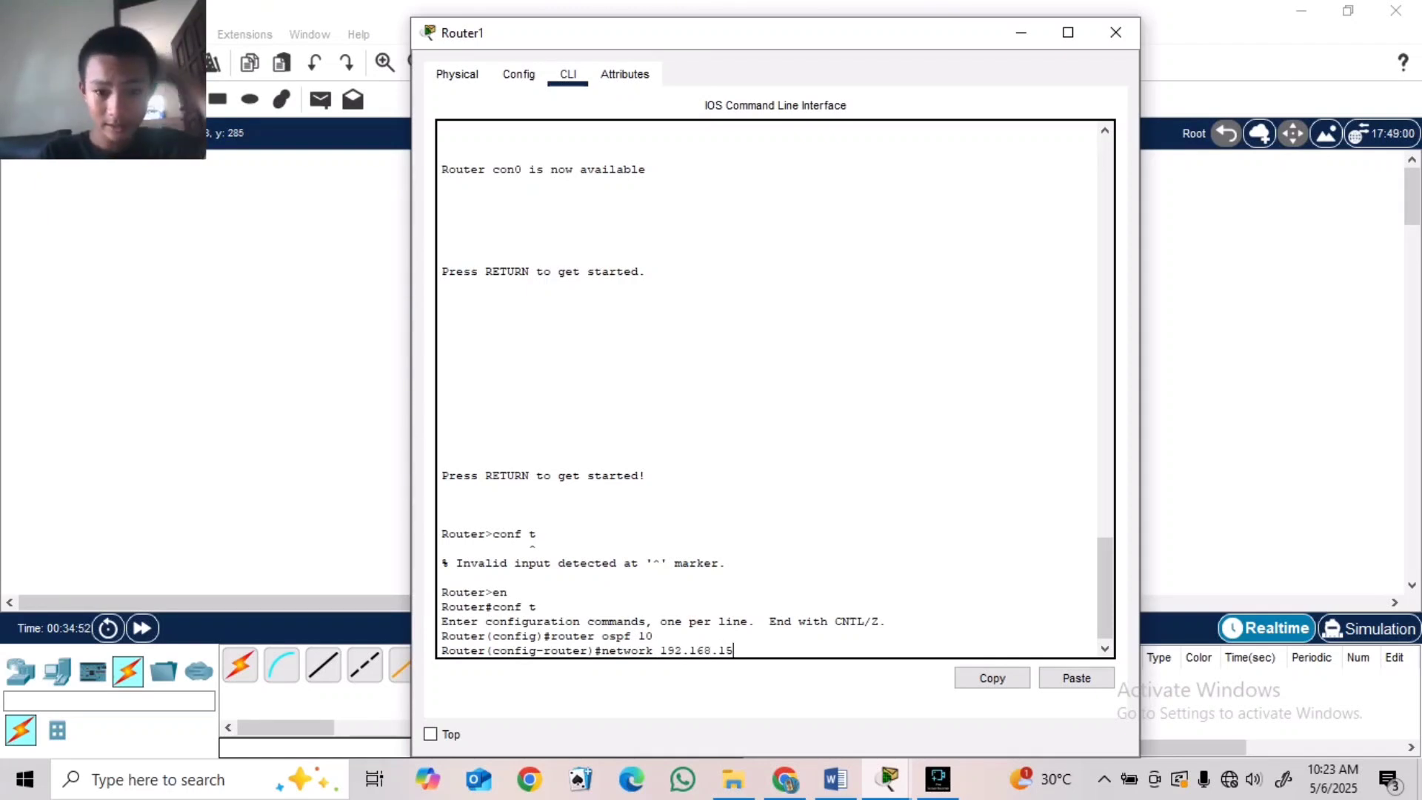
text(.0)
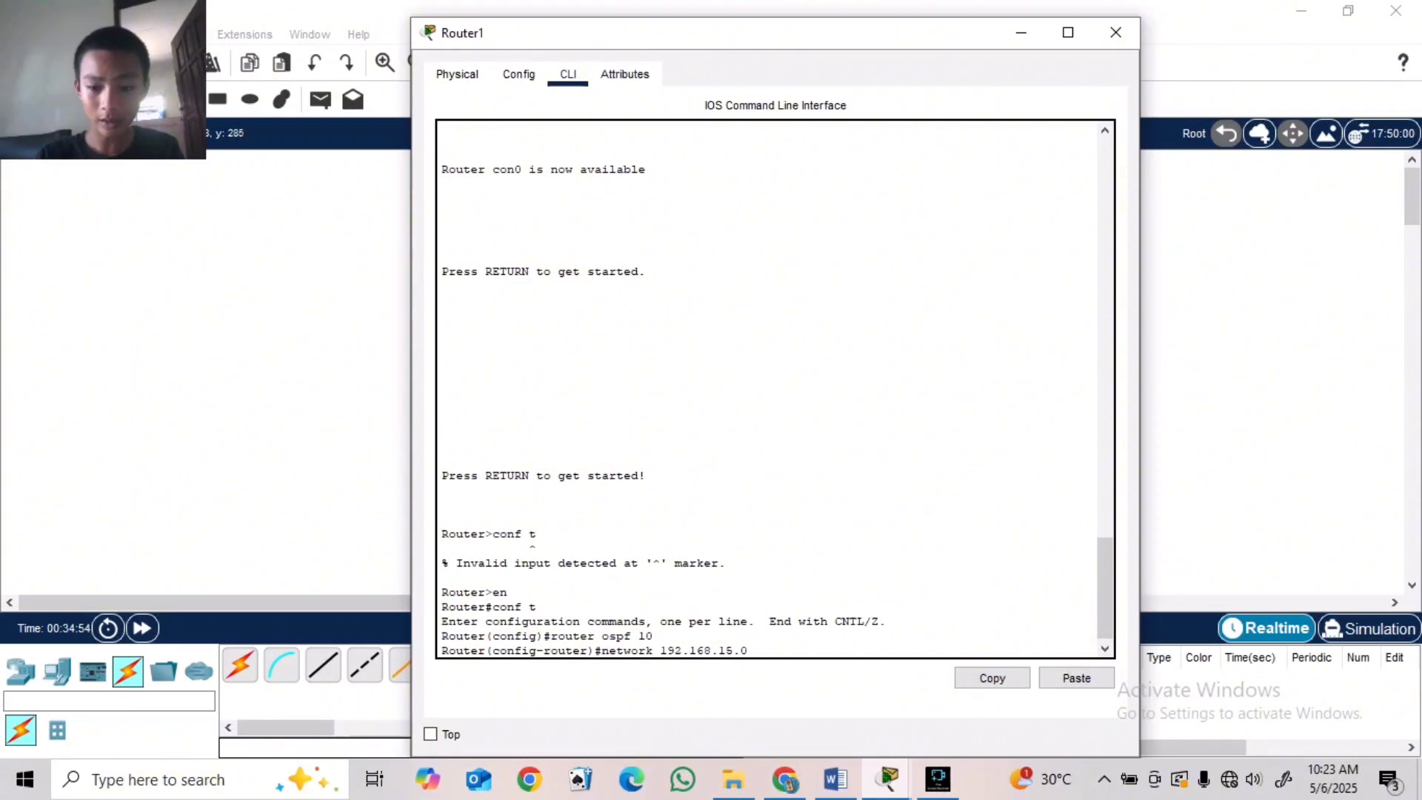
text( 0.0.0)
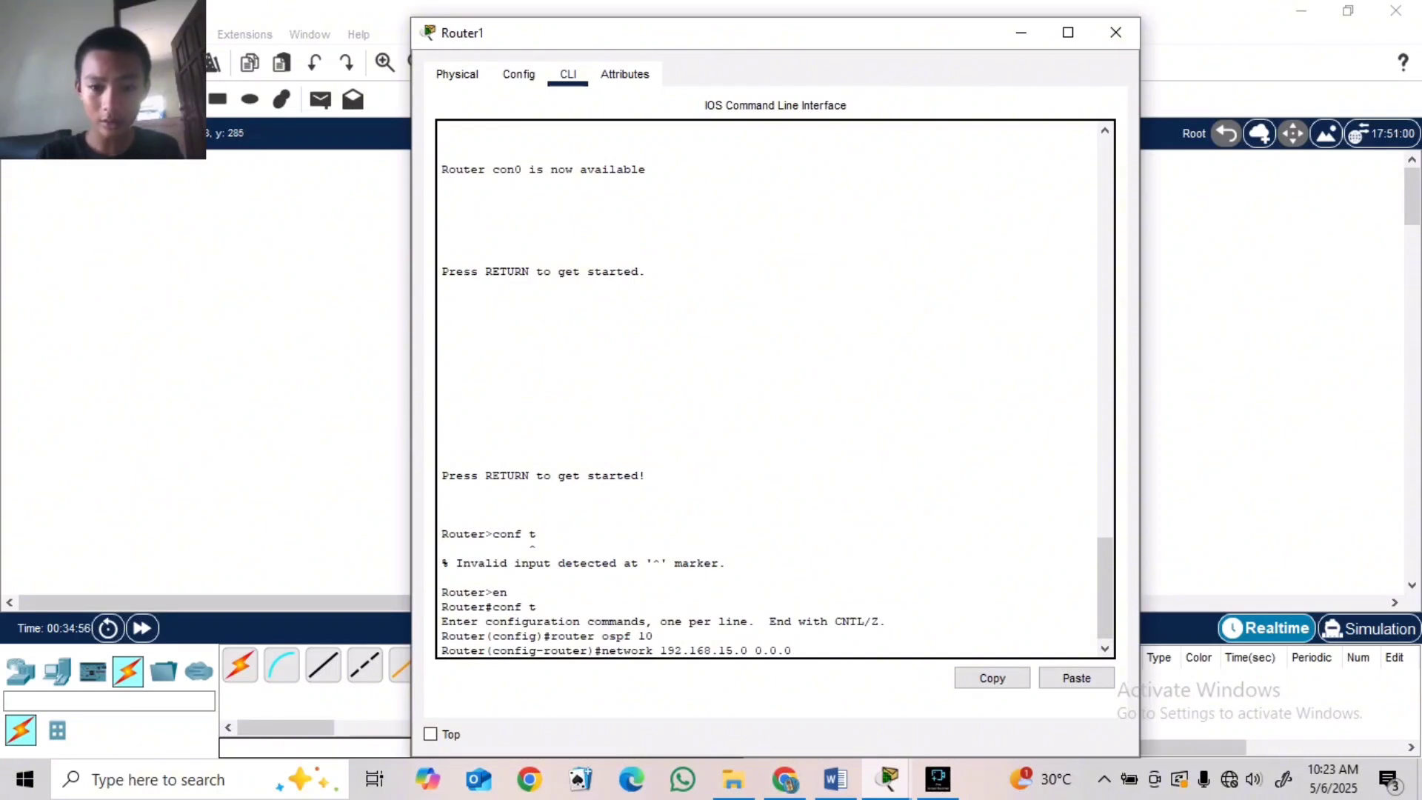
text(.25)
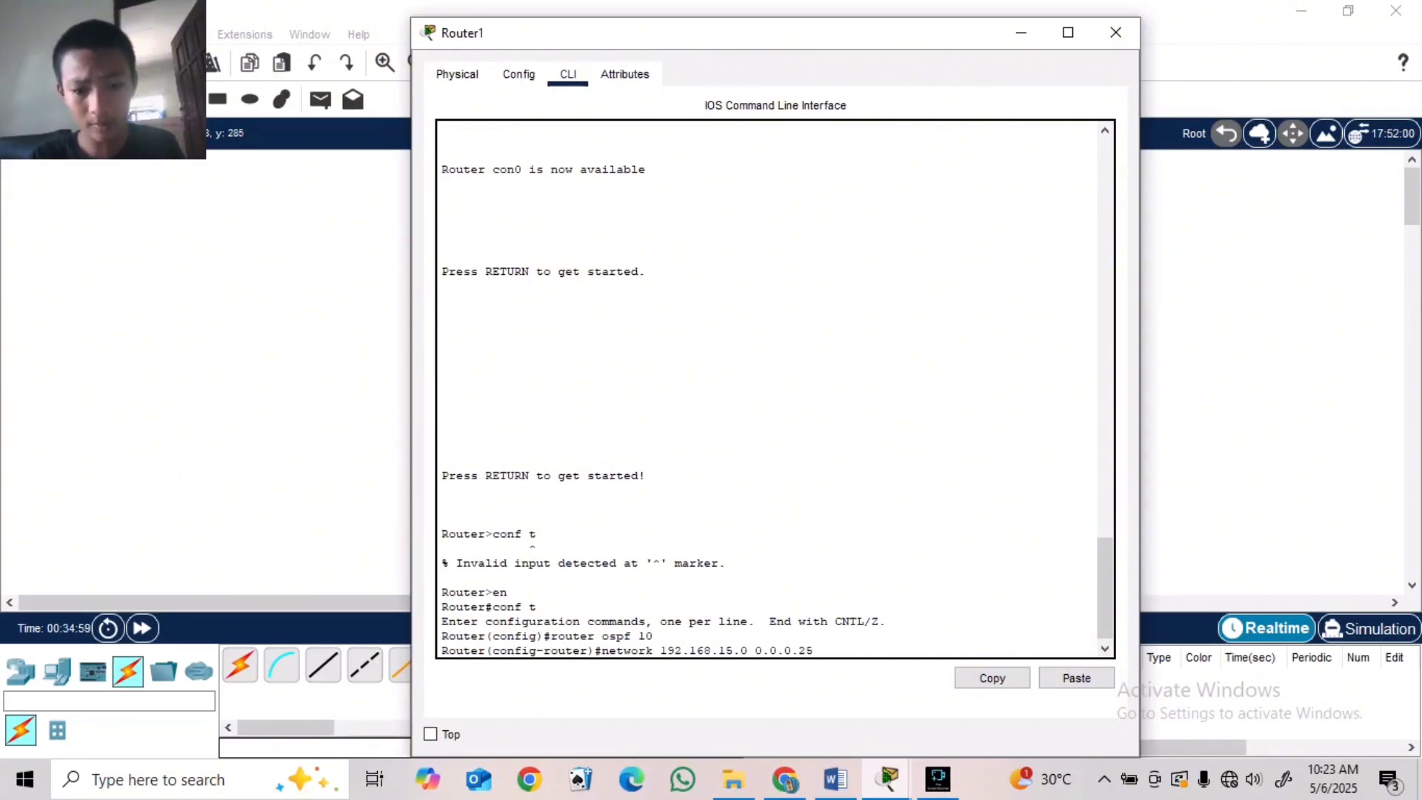
text(5 area 0)
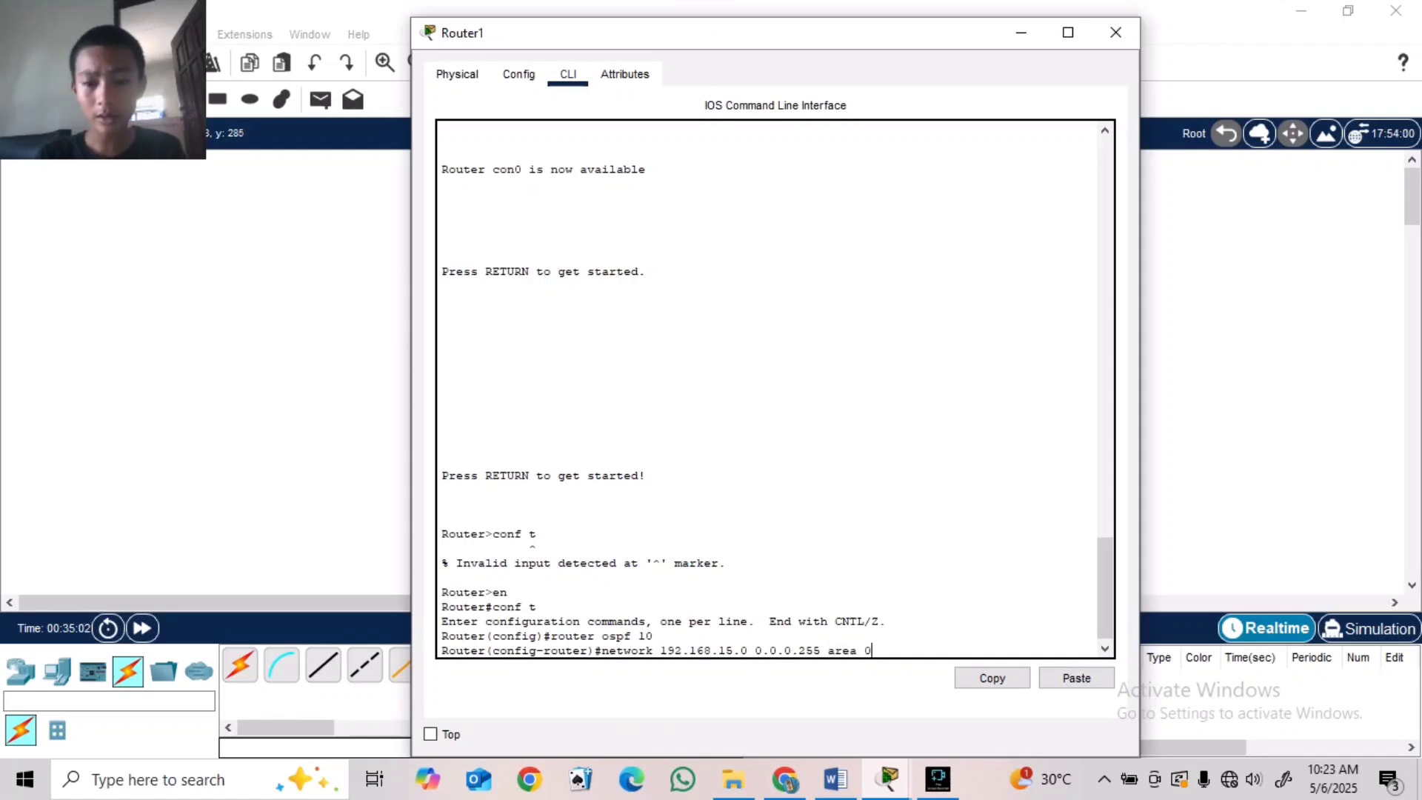
key(Return)
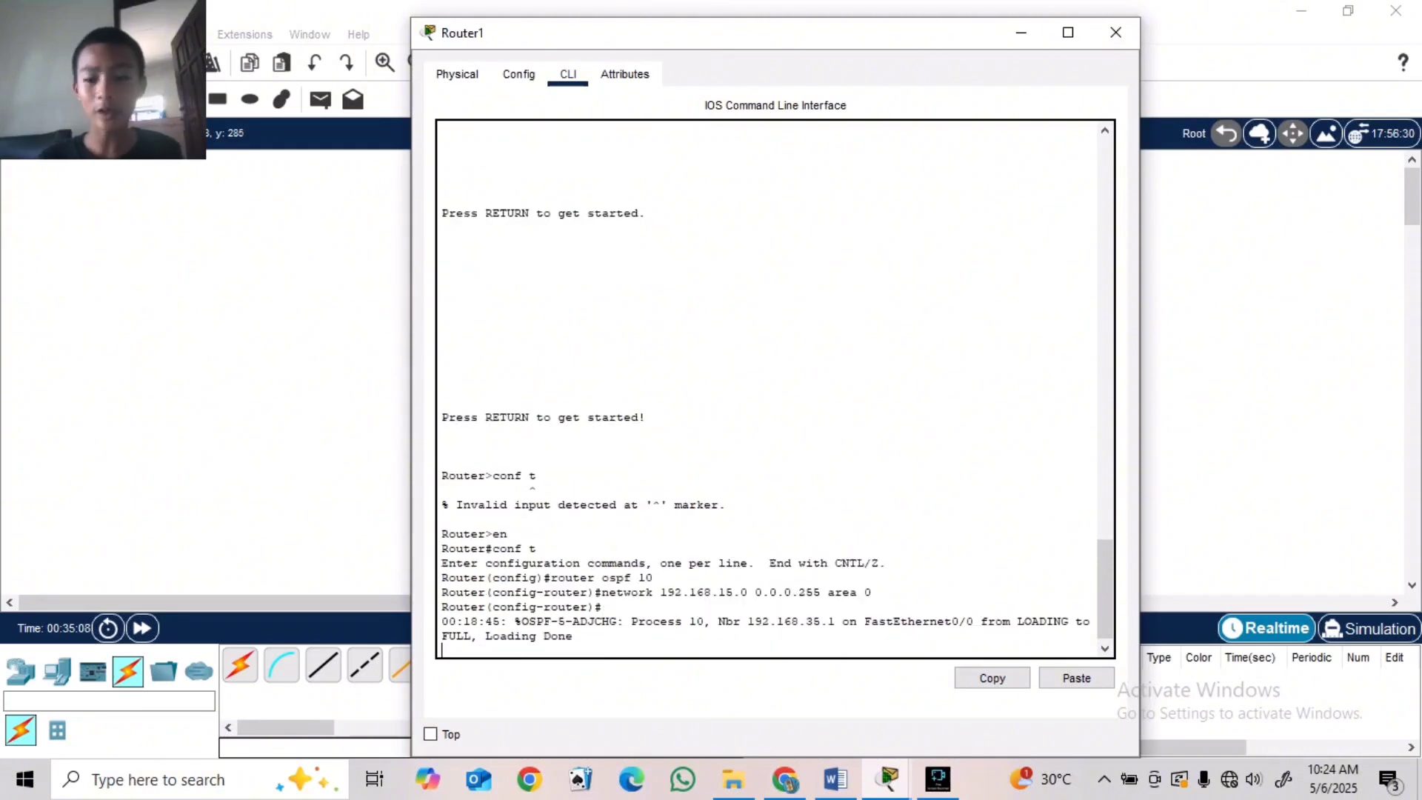
key(Return)
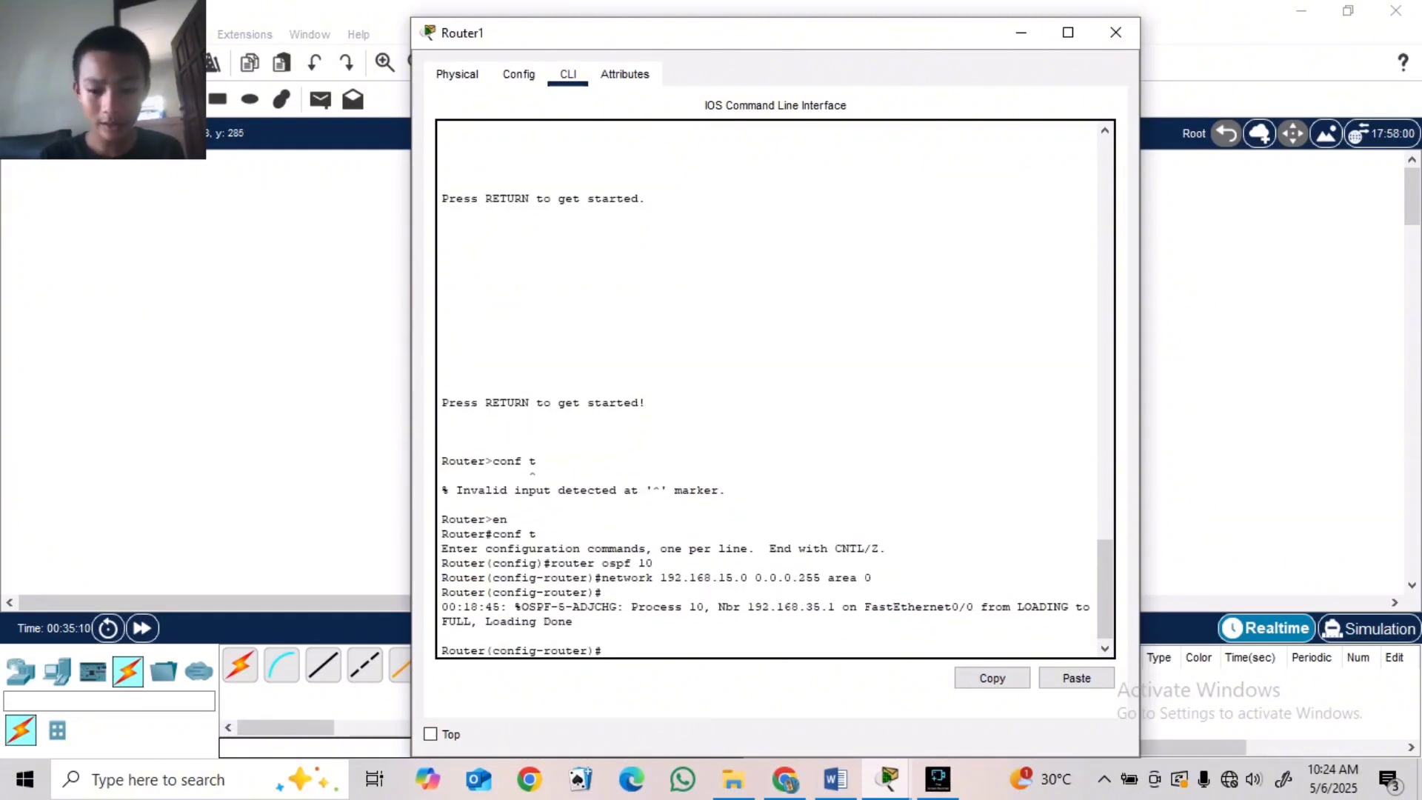
- Add the second network to Router1's OSPF process by reusing the previous command as network 192.168.45.0 0.0.0.255 area 0
key(Up)
key(Left)
key(Left)
key(Left)
key(Left)
key(Left)
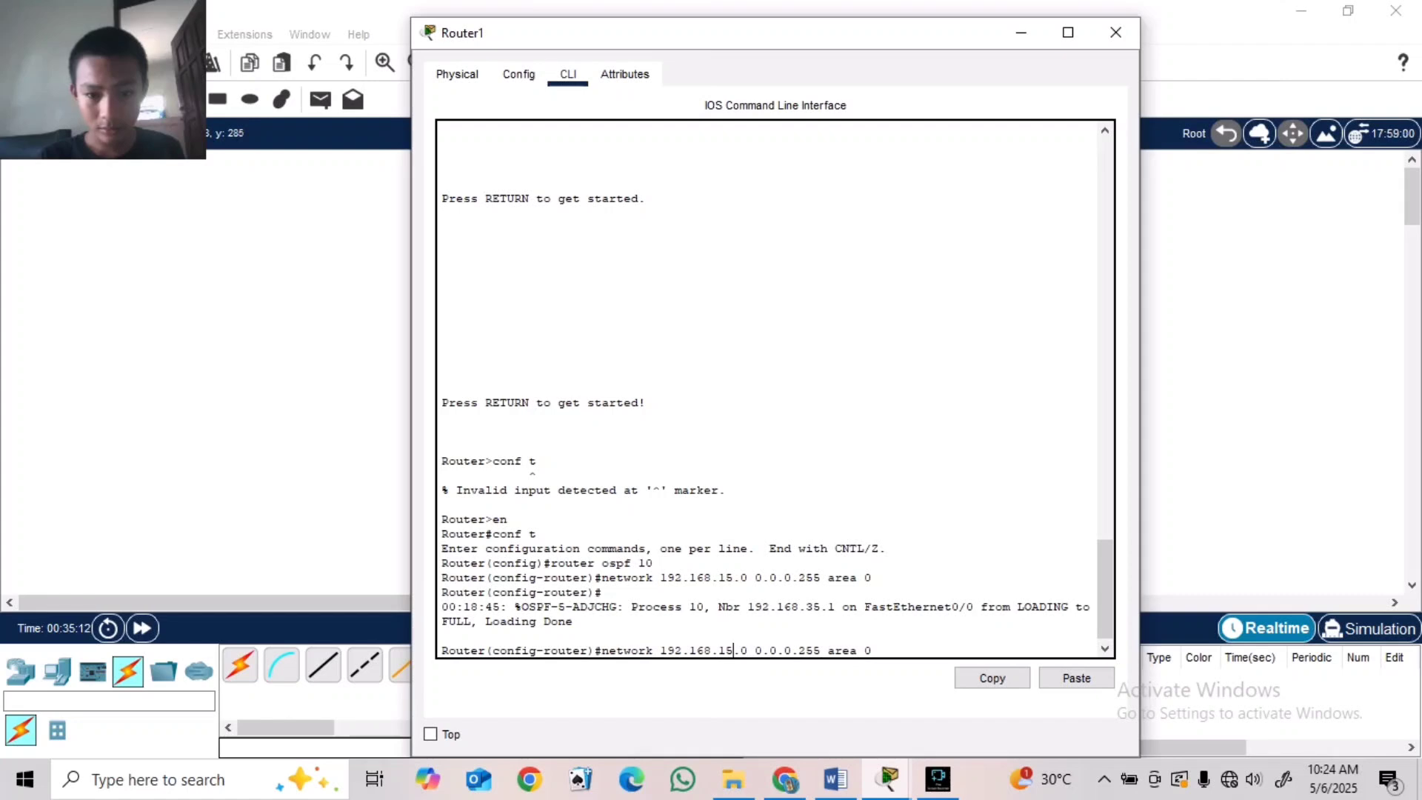
key(BackSpace)
key(BackSpace)
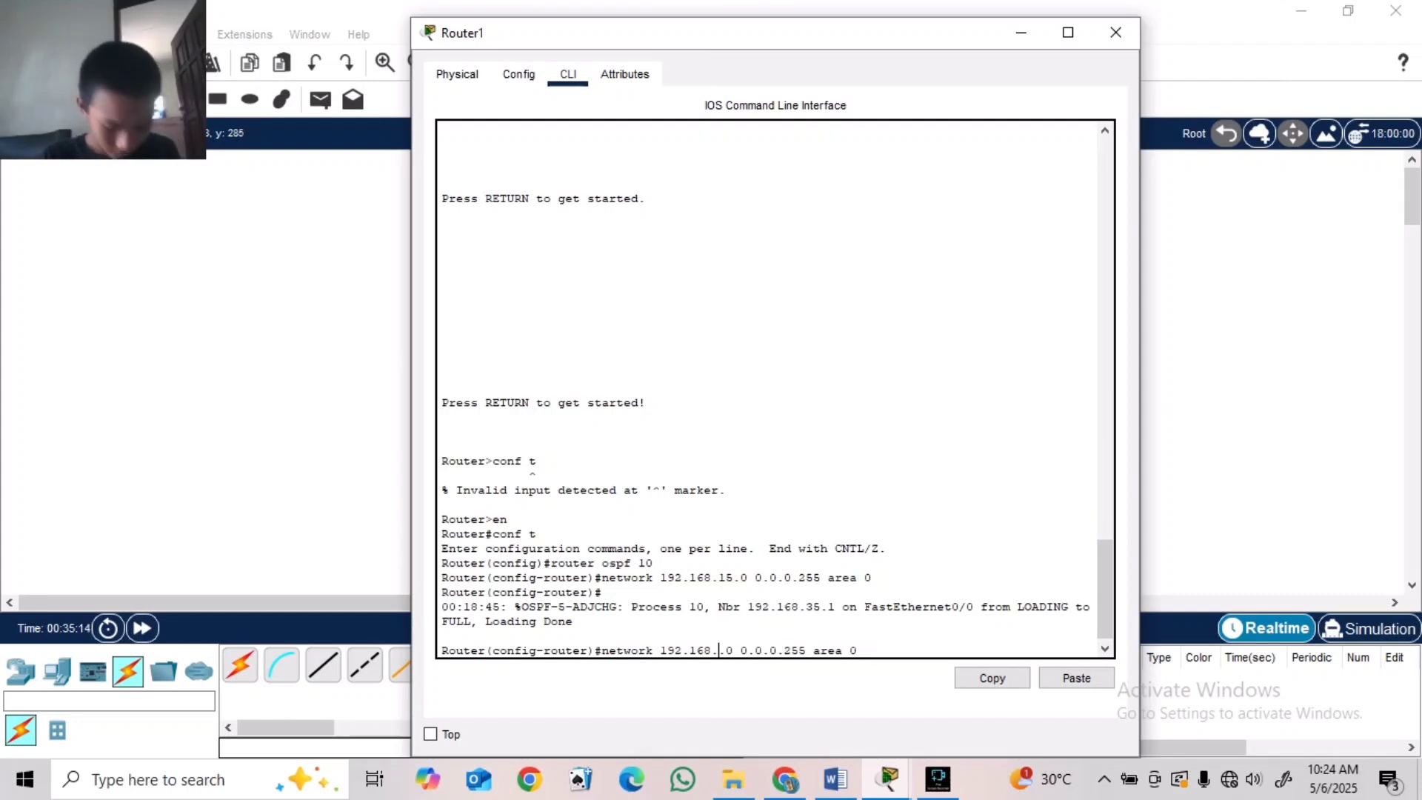
text(45)
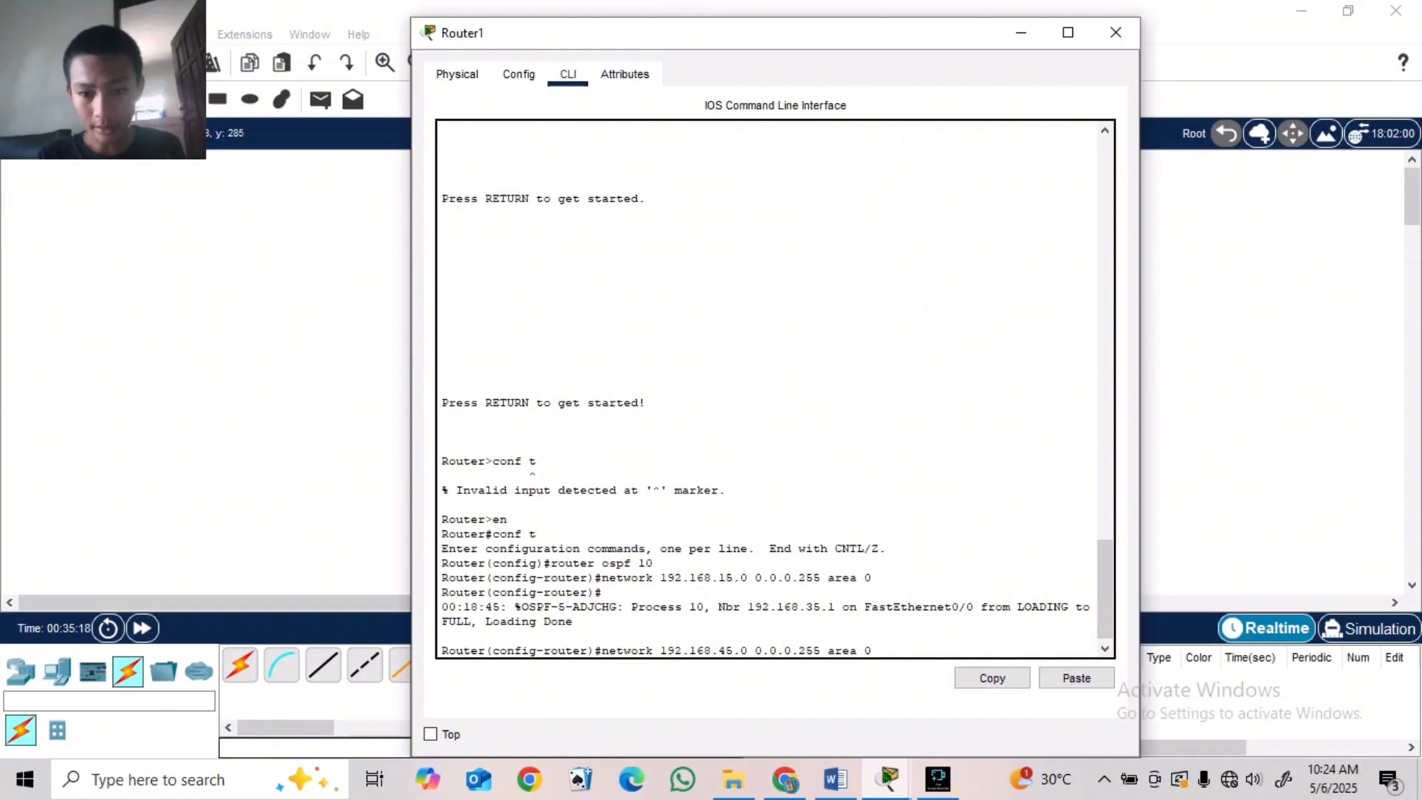
key(Return)
- Add the third network to Router1's OSPF process by reusing the previous command as network 192.168.55.0 0.0.0.255 area 2
key(Up)
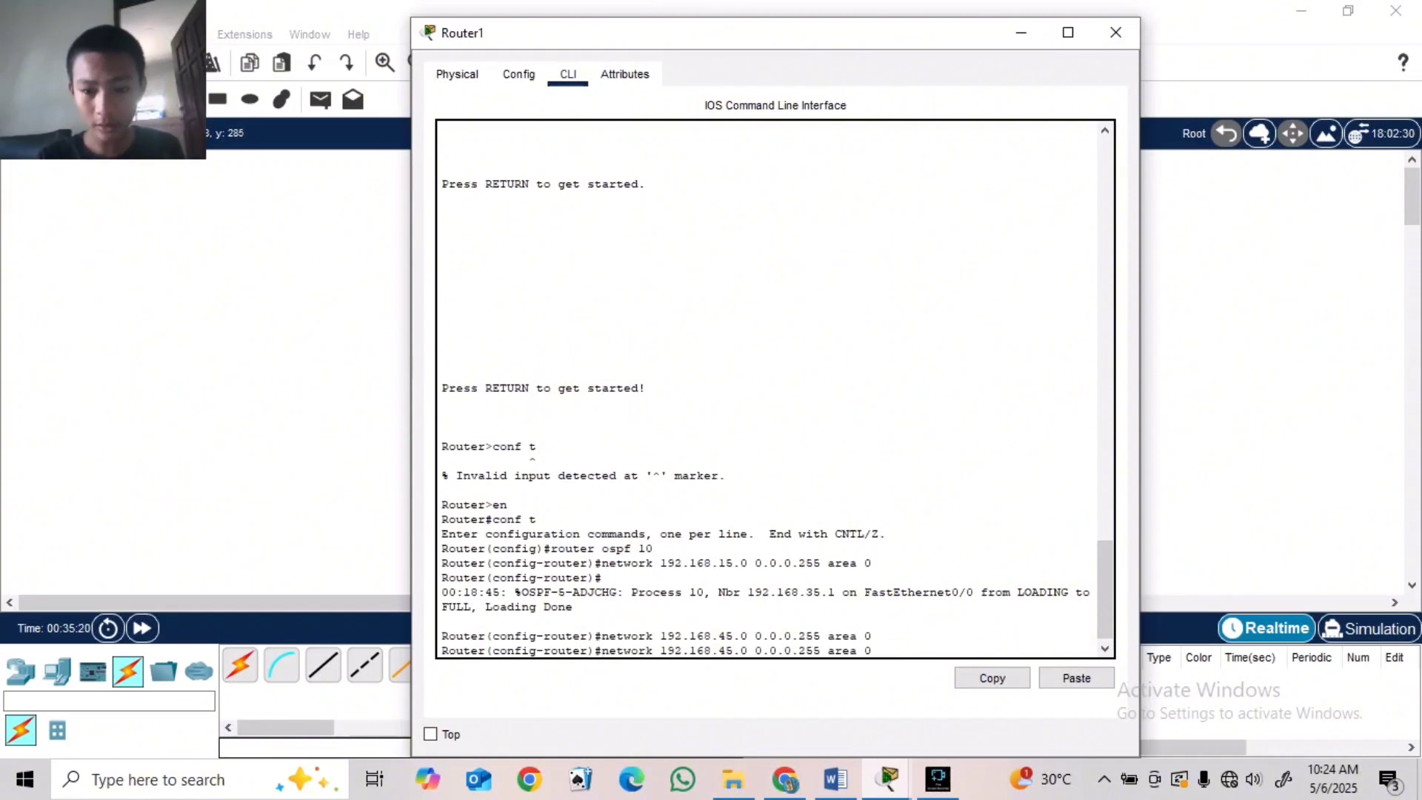
key(Left)
key(Left)
key(Left)
key(Left)
key(Left)
key(Left)
key(Left)
key(Left)
key(Left)
key(Left)
key(Left)
key(Left)
key(Left)
key(Left)
key(Left)
key(Left)
key(Left)
key(Left)
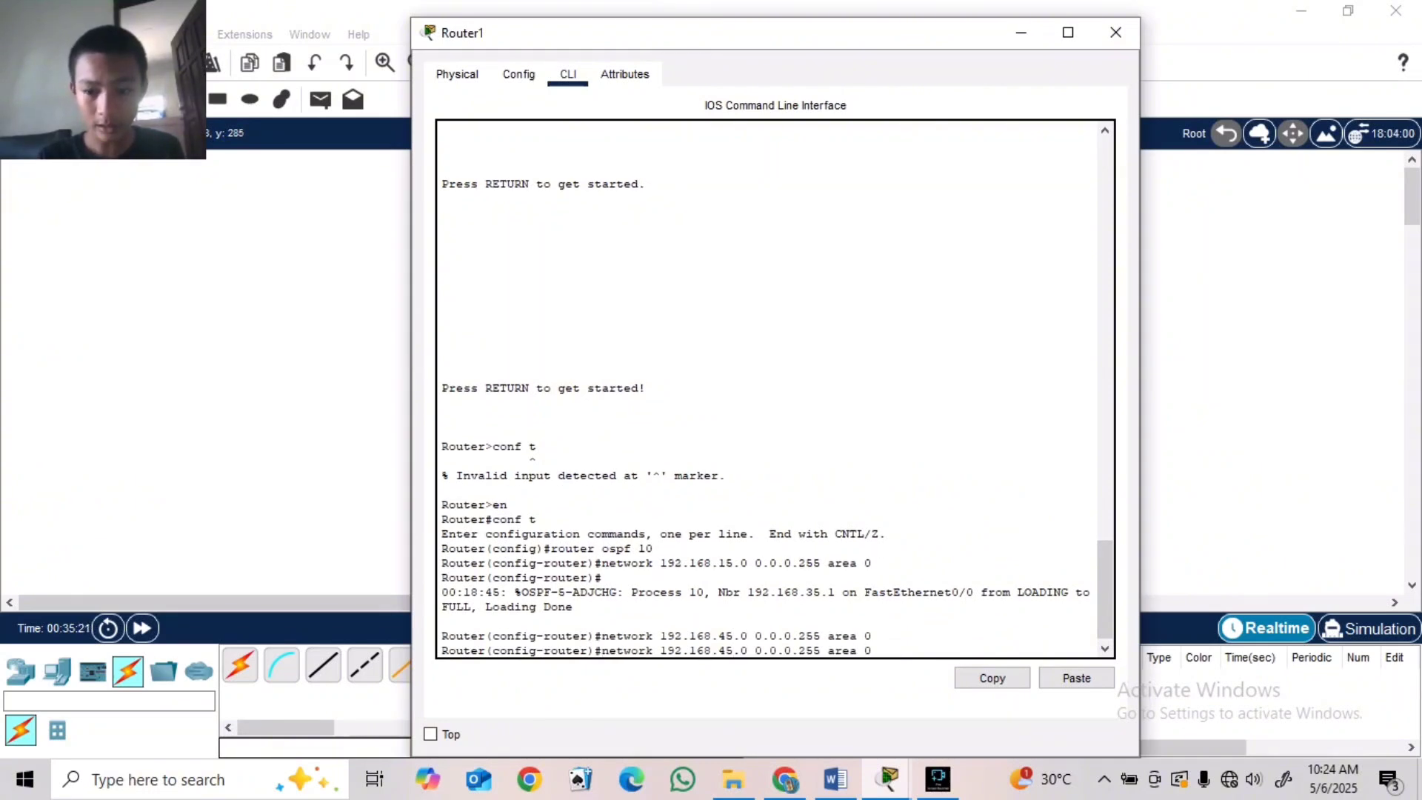
key(BackSpace)
key(BackSpace)
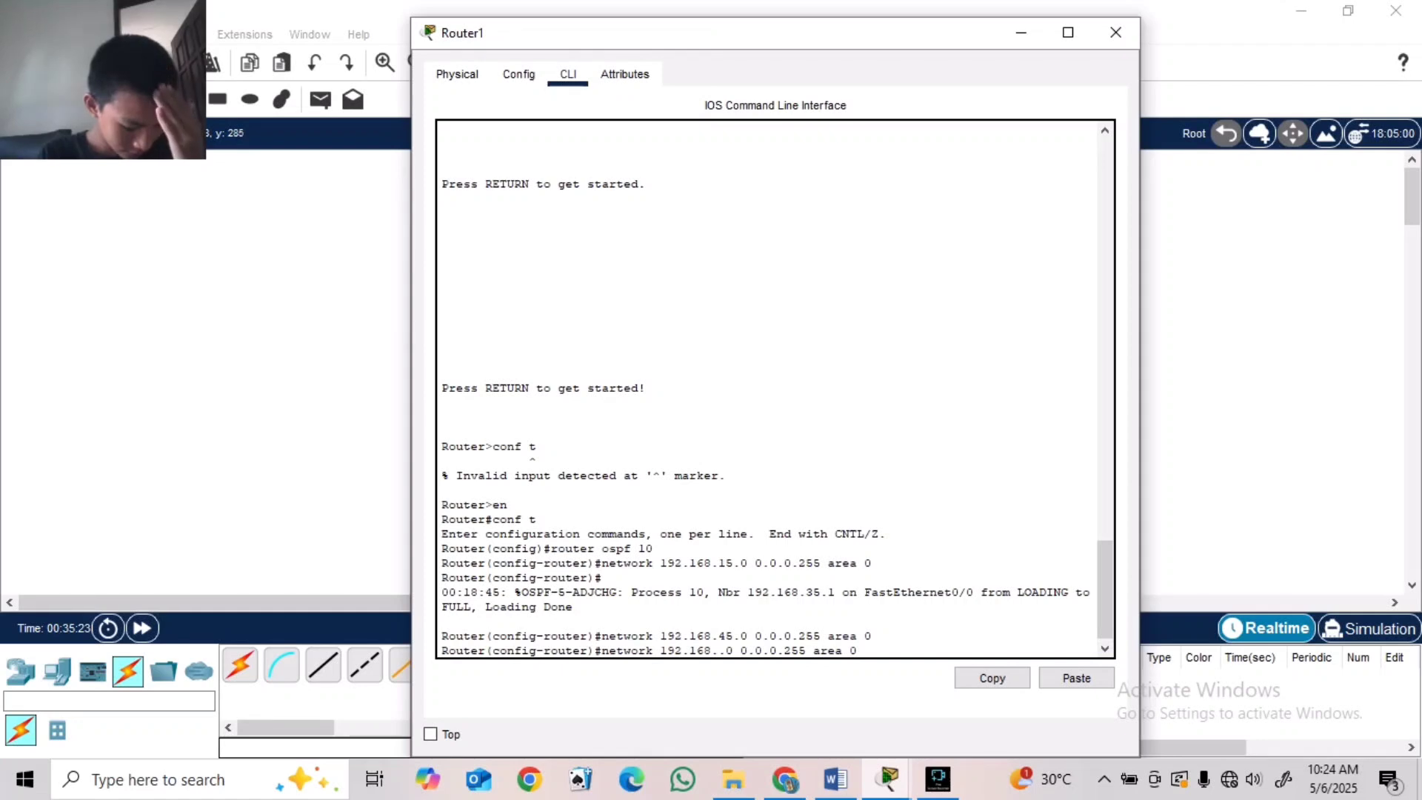
text(55)
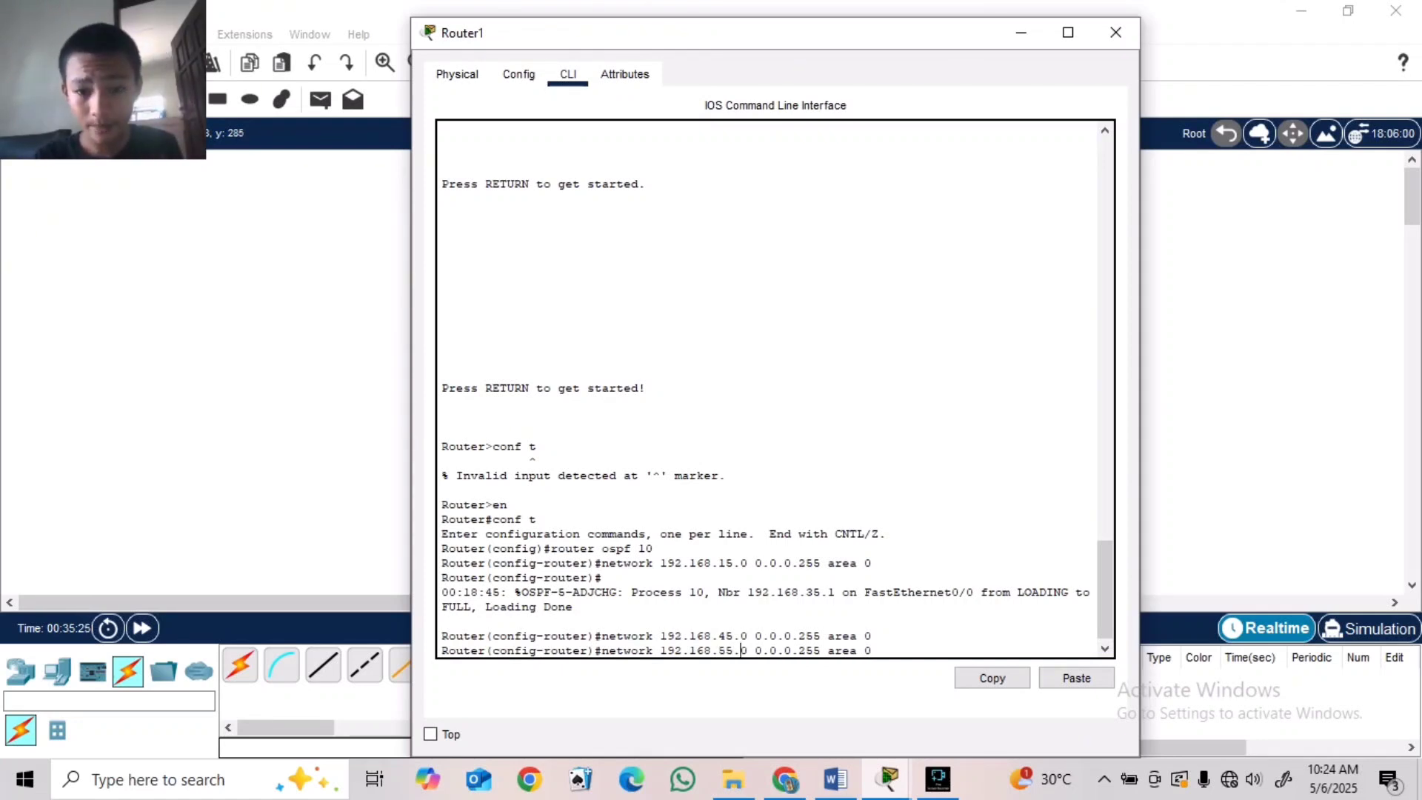
key(Right)
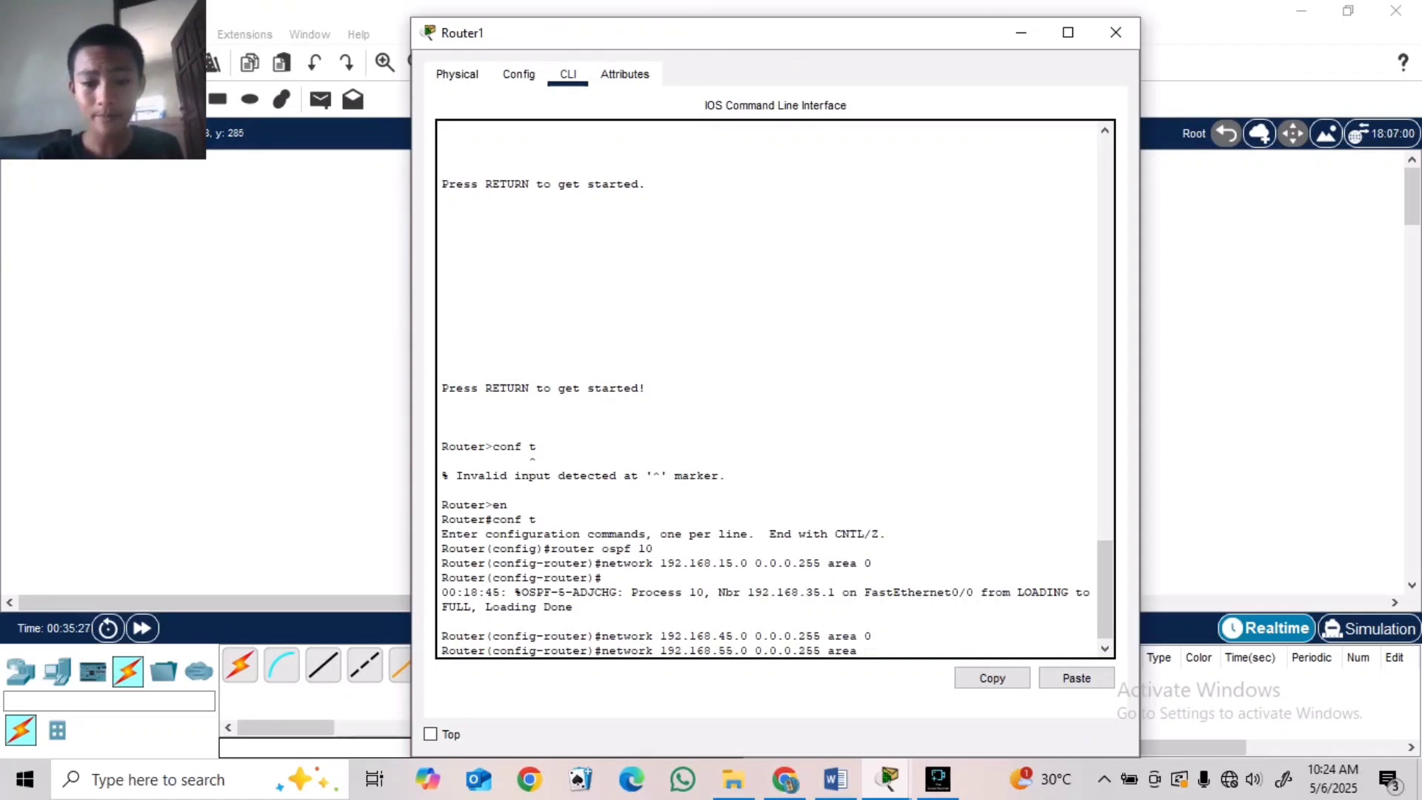
text(2)
key(Return)
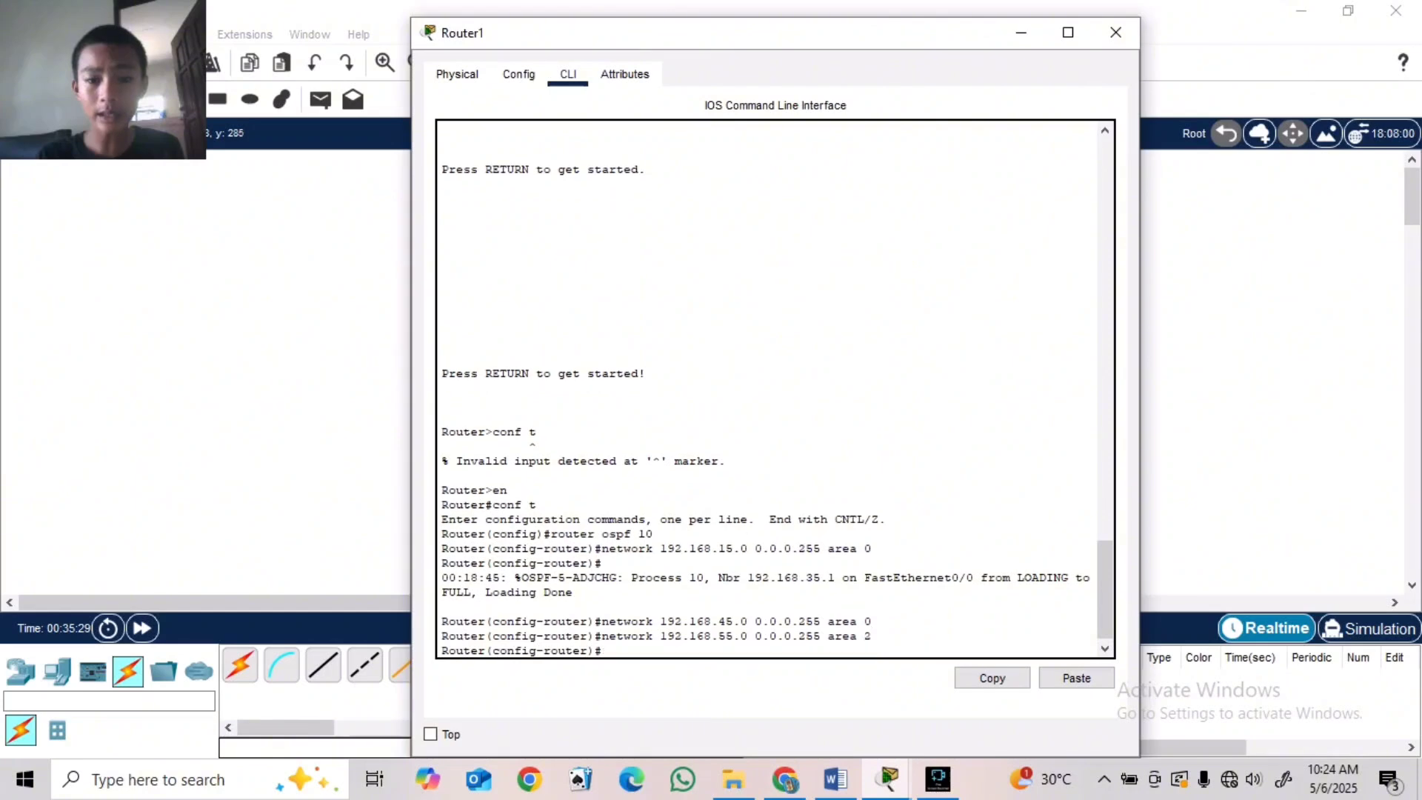
- Leave Router1's configuration mode with the end command and close its device window
text(end)
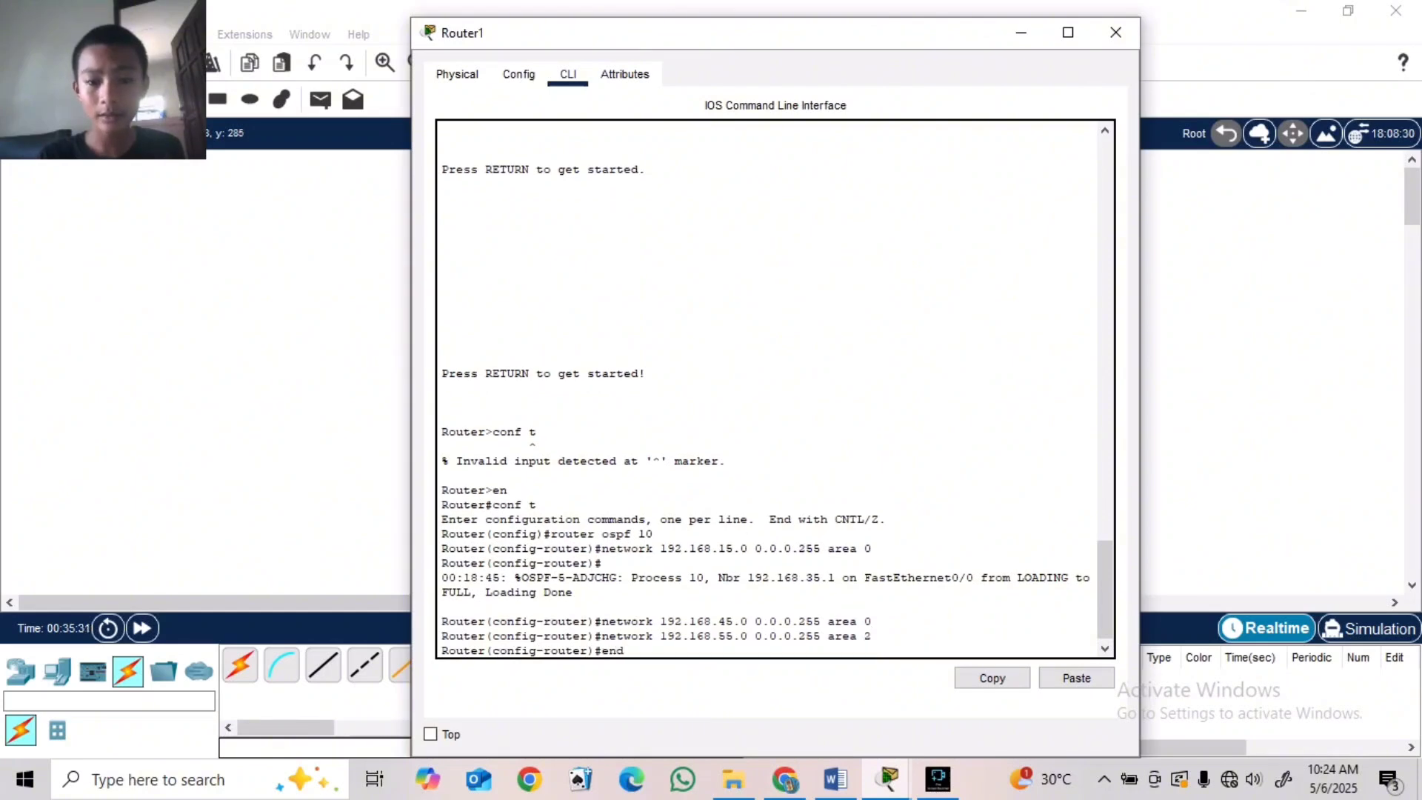
key(Return)
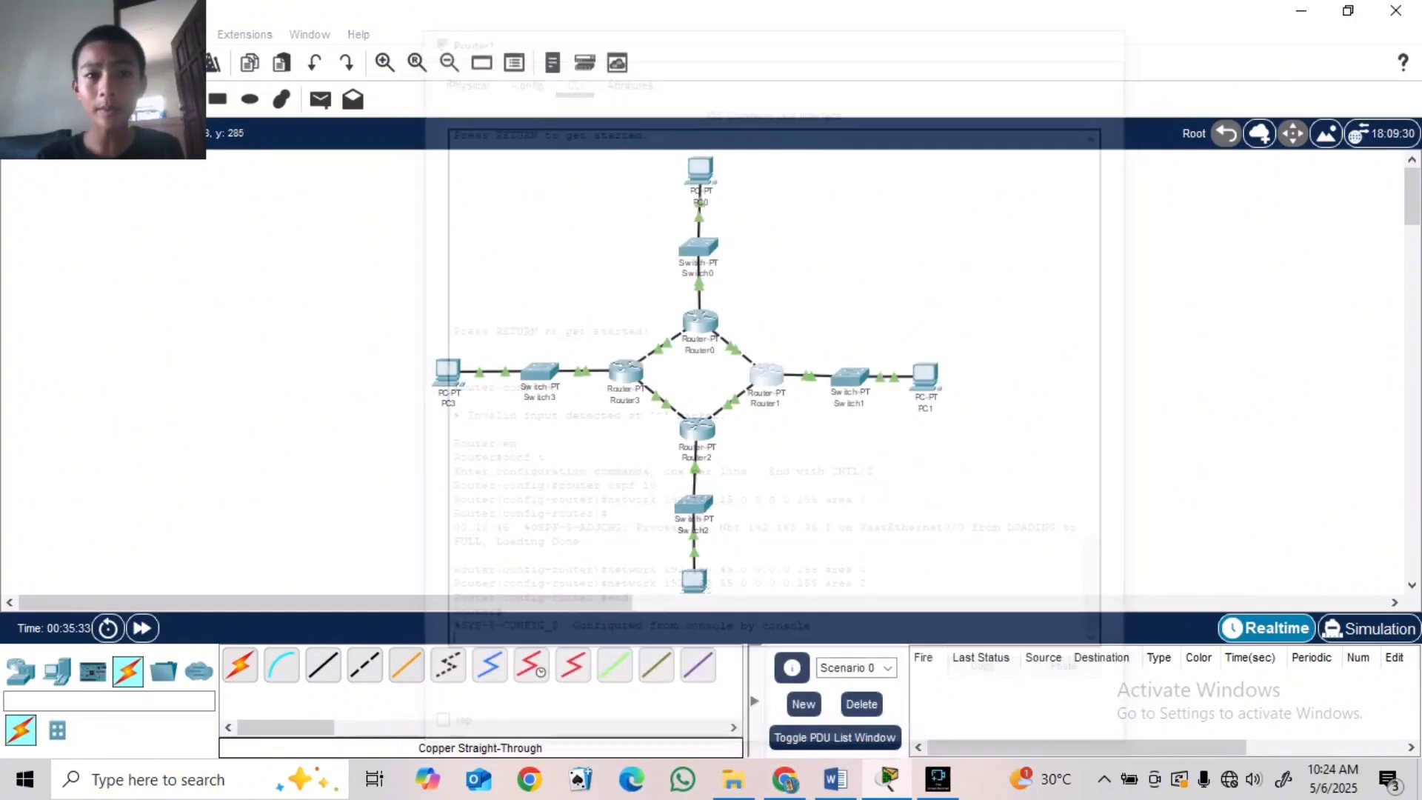
click(1116, 33)
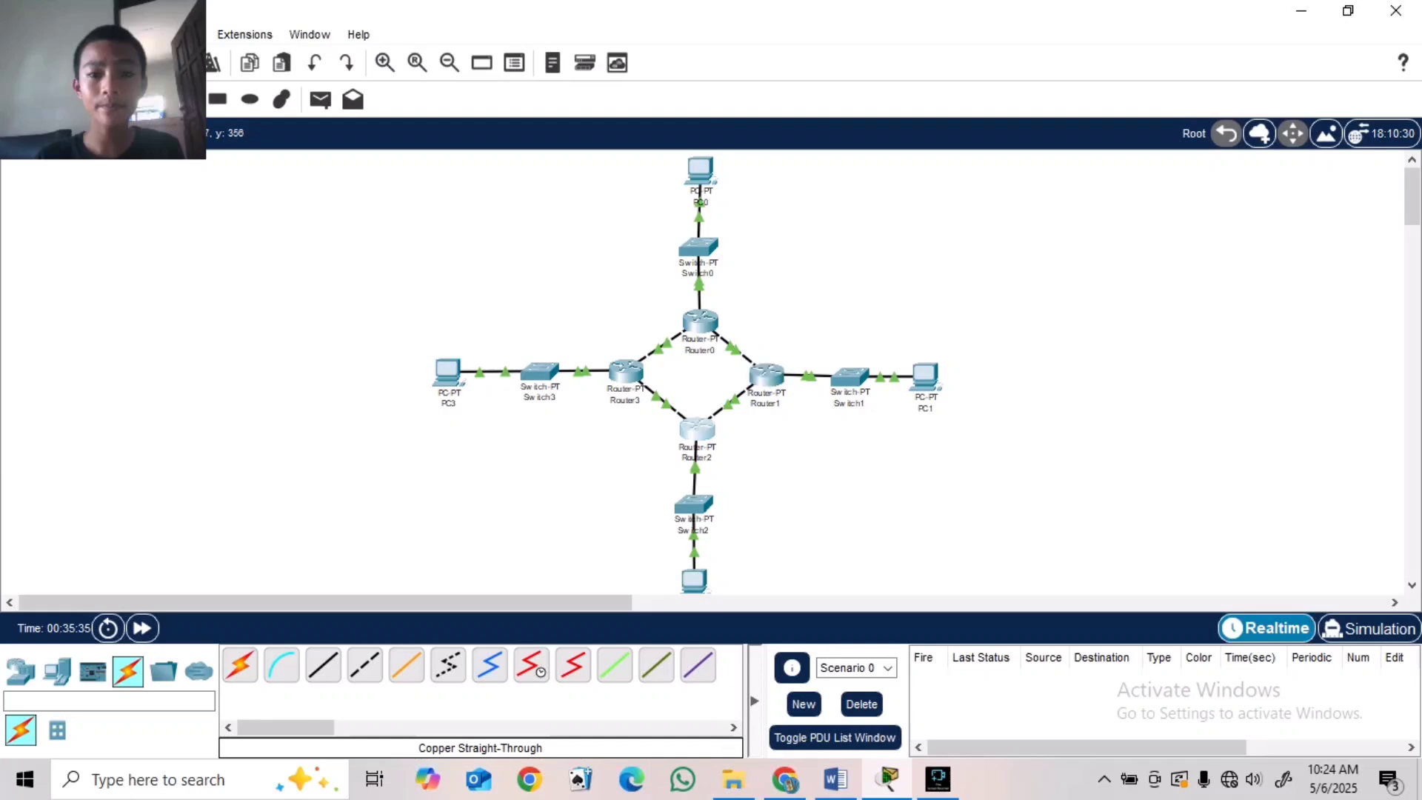
- Open Router2's command line and enter global configuration mode with the commands en and conf t
click(696, 428)
click(568, 74)
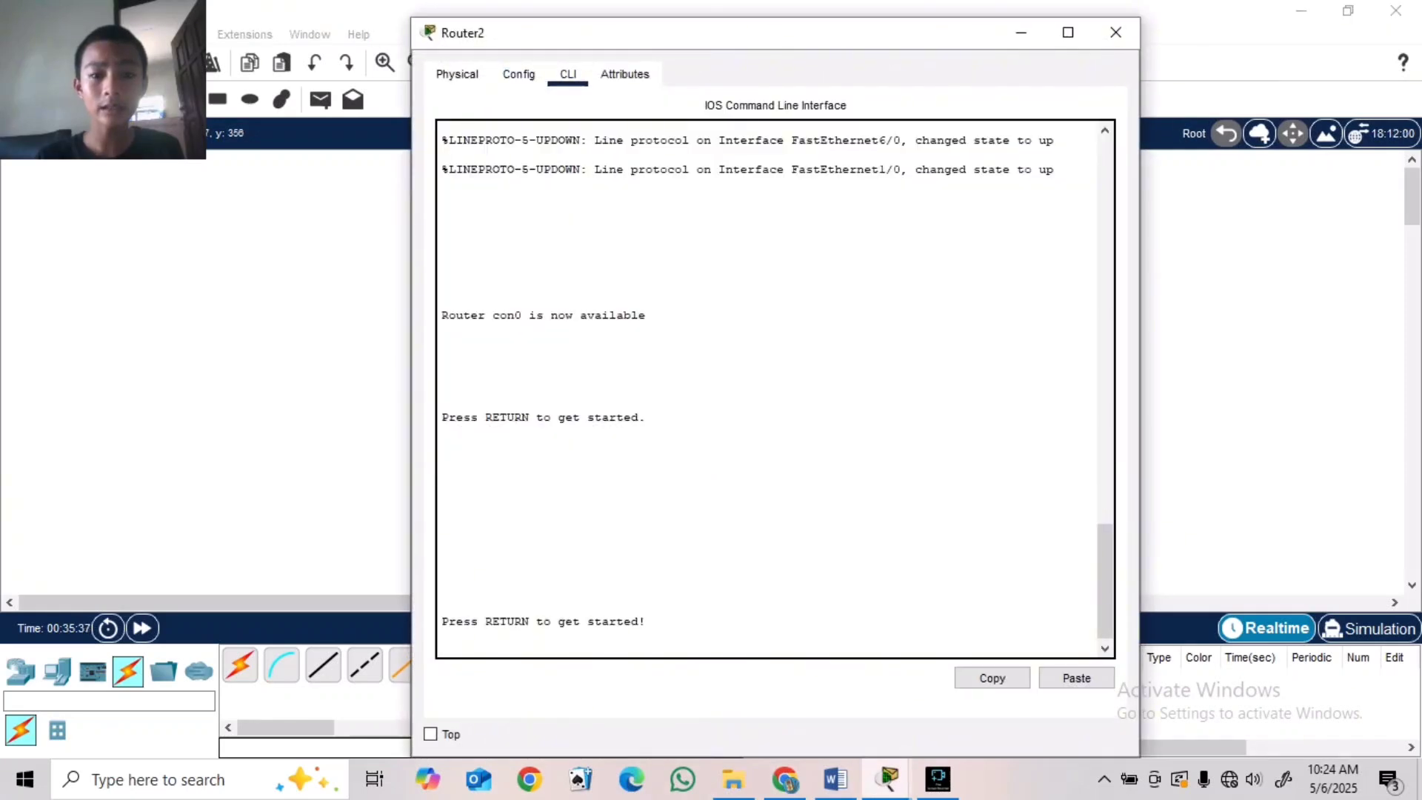
key(Return)
text(en)
key(Return)
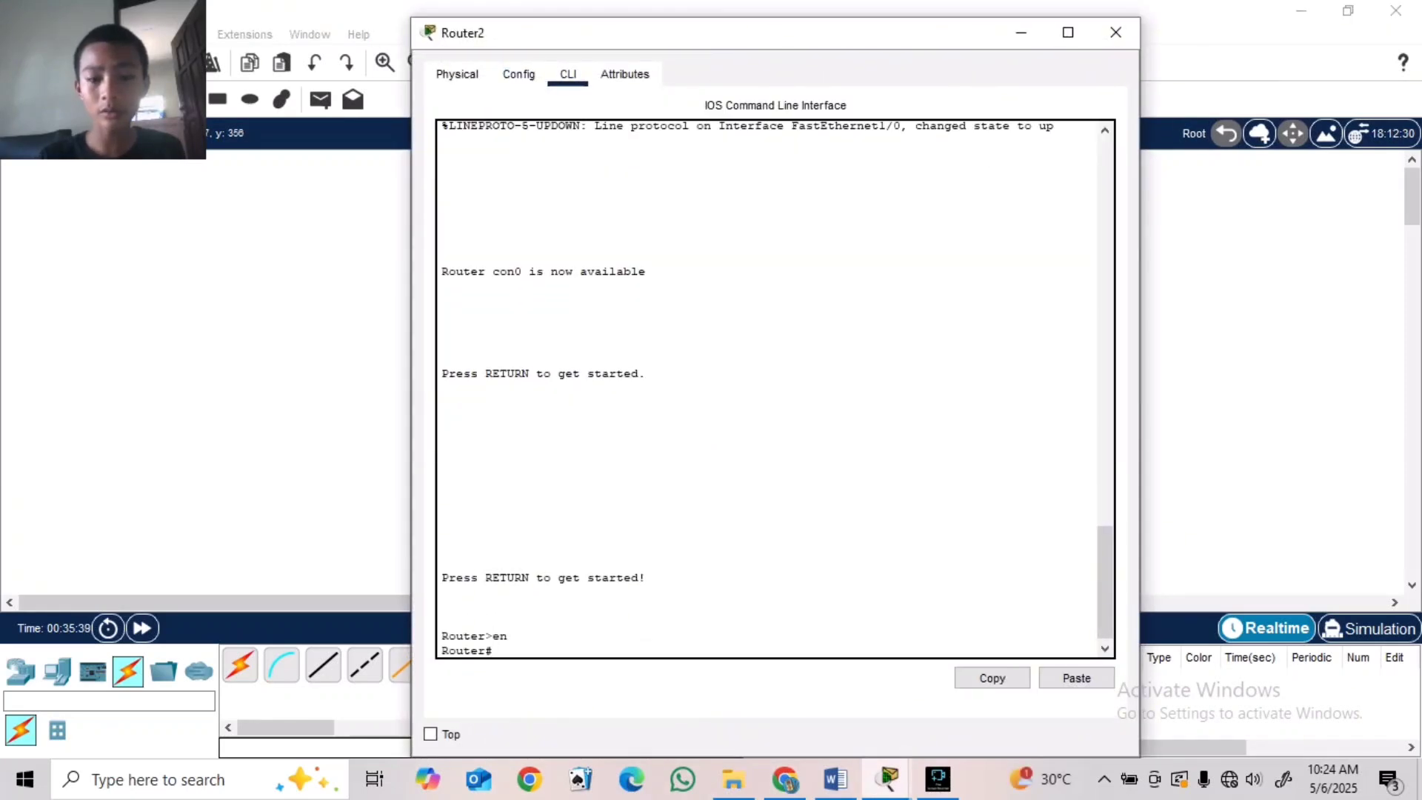
text(cp)
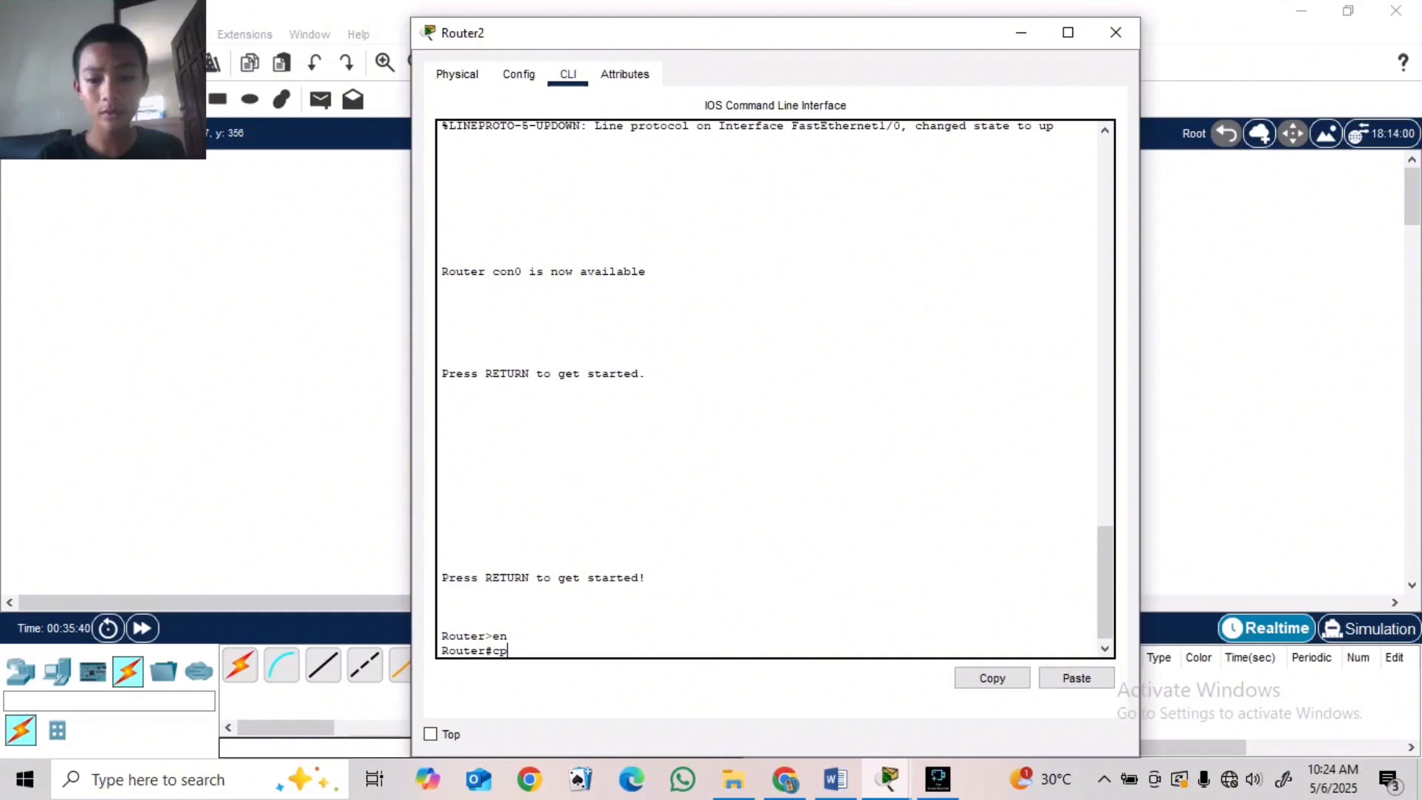
text(onf t)
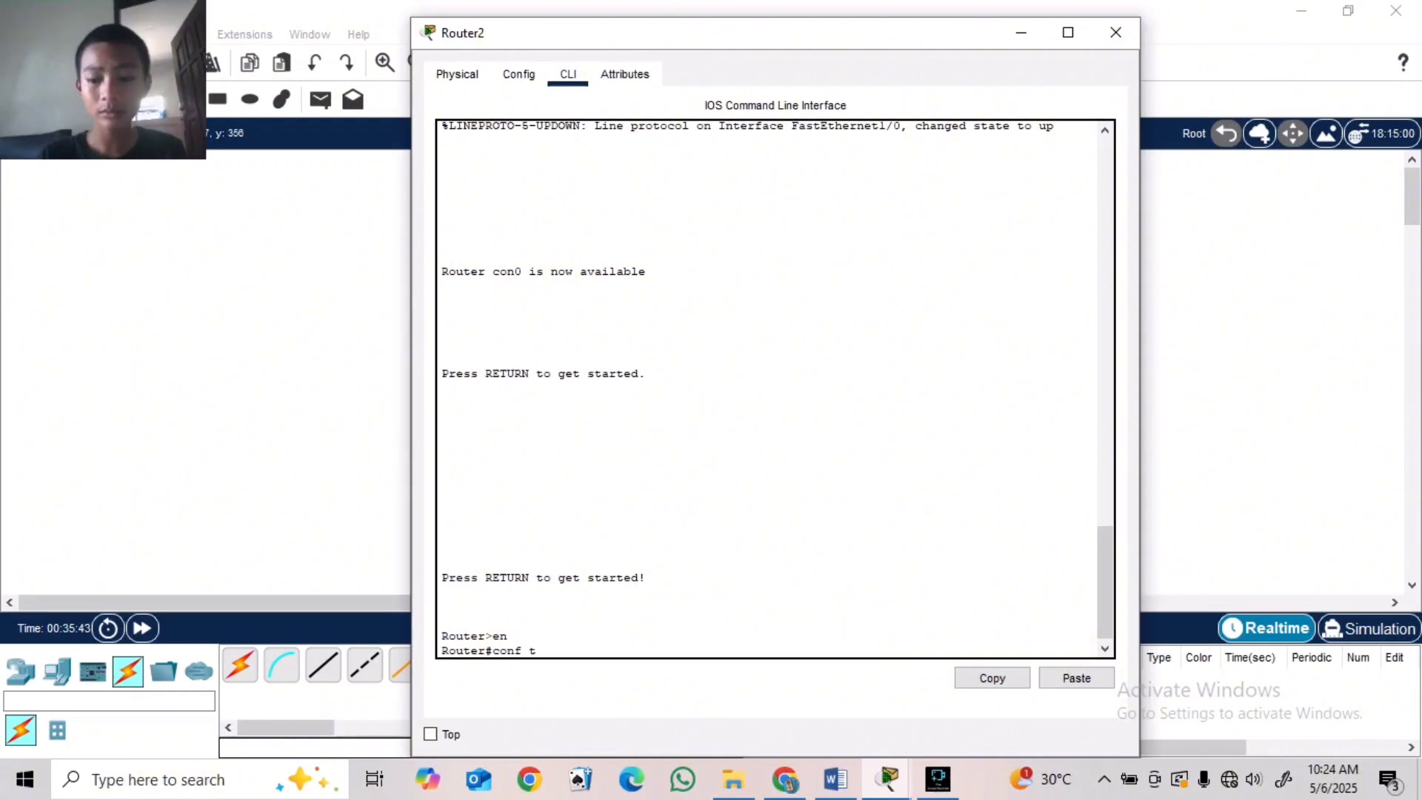
key(Return)
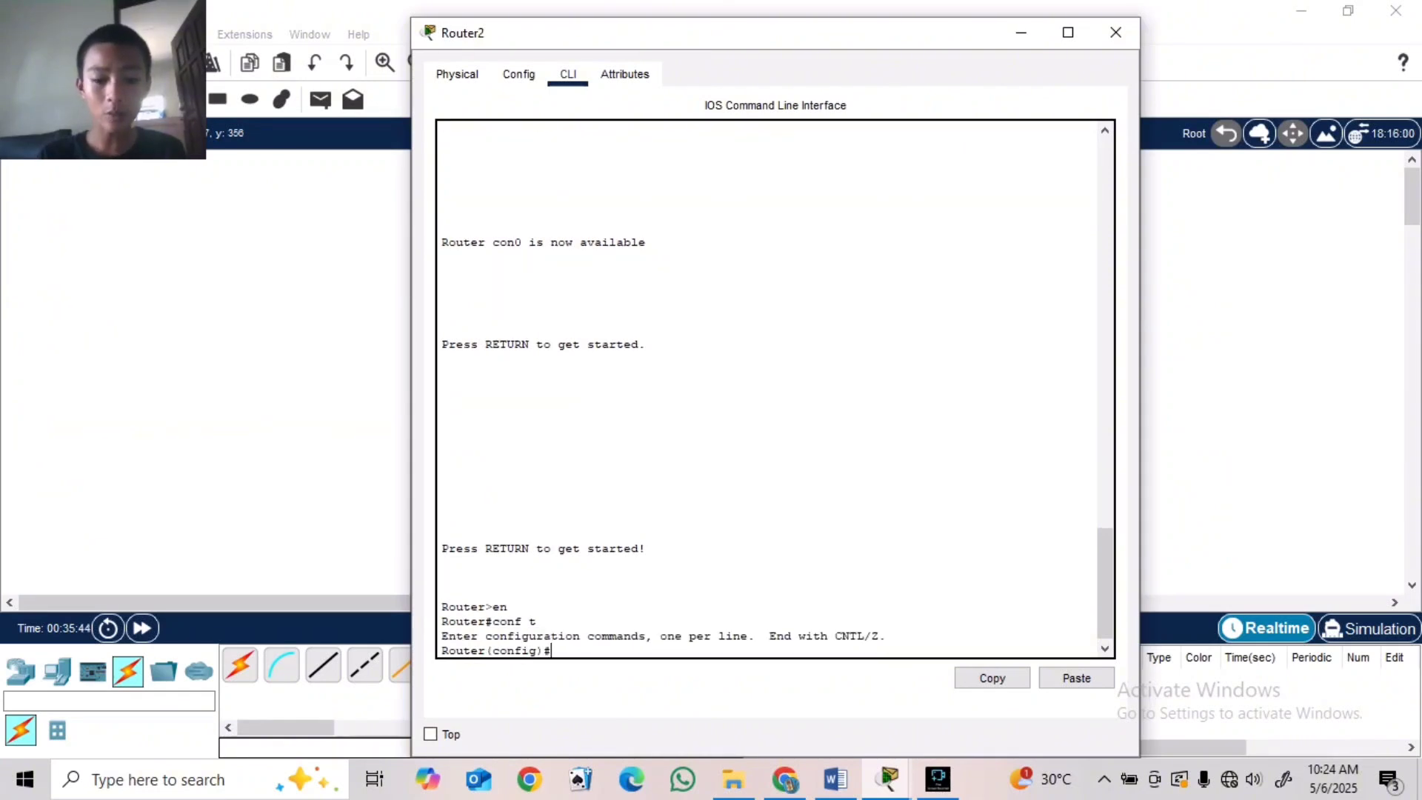
- Start OSPF process 10 on Router2 with the command router ospf 10
text(router o)
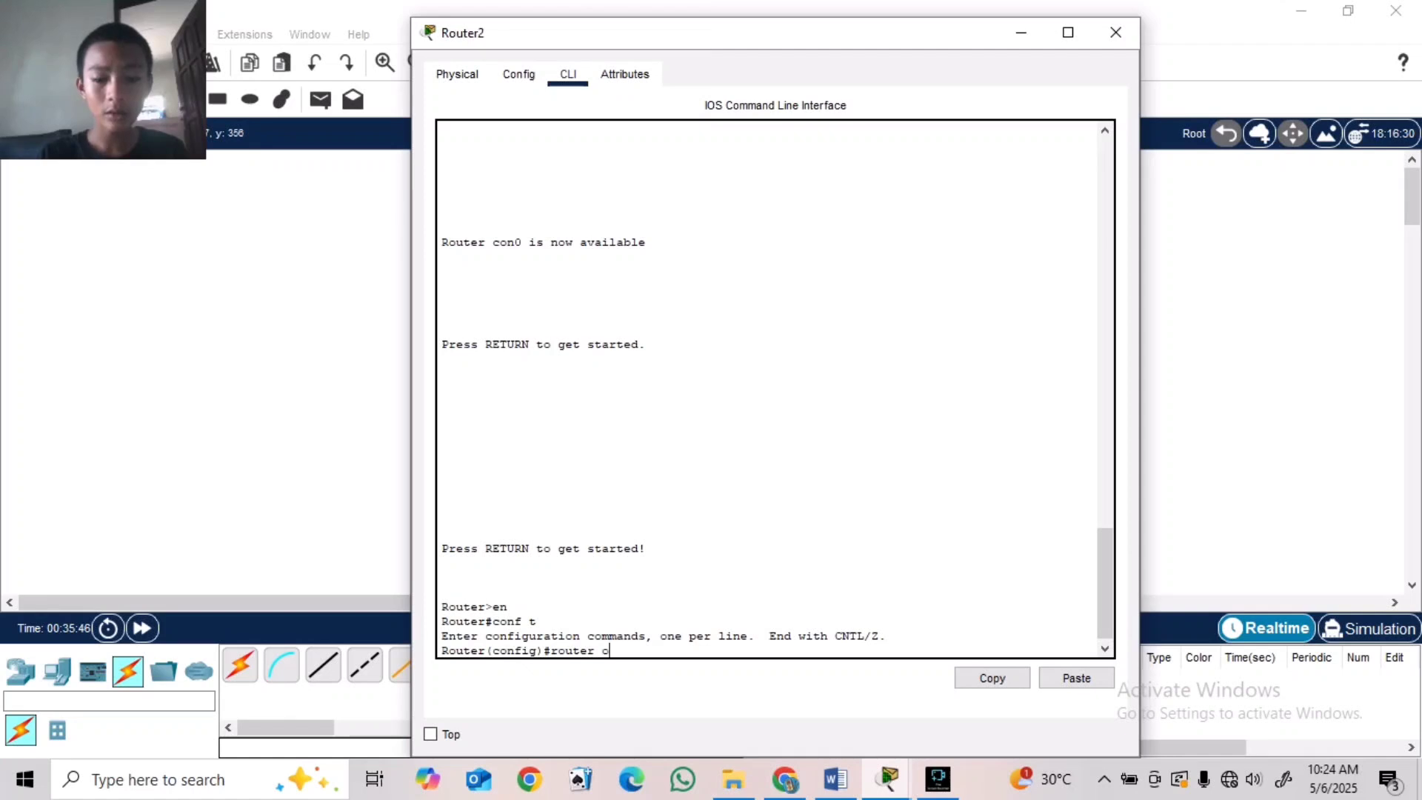
text(spf 10)
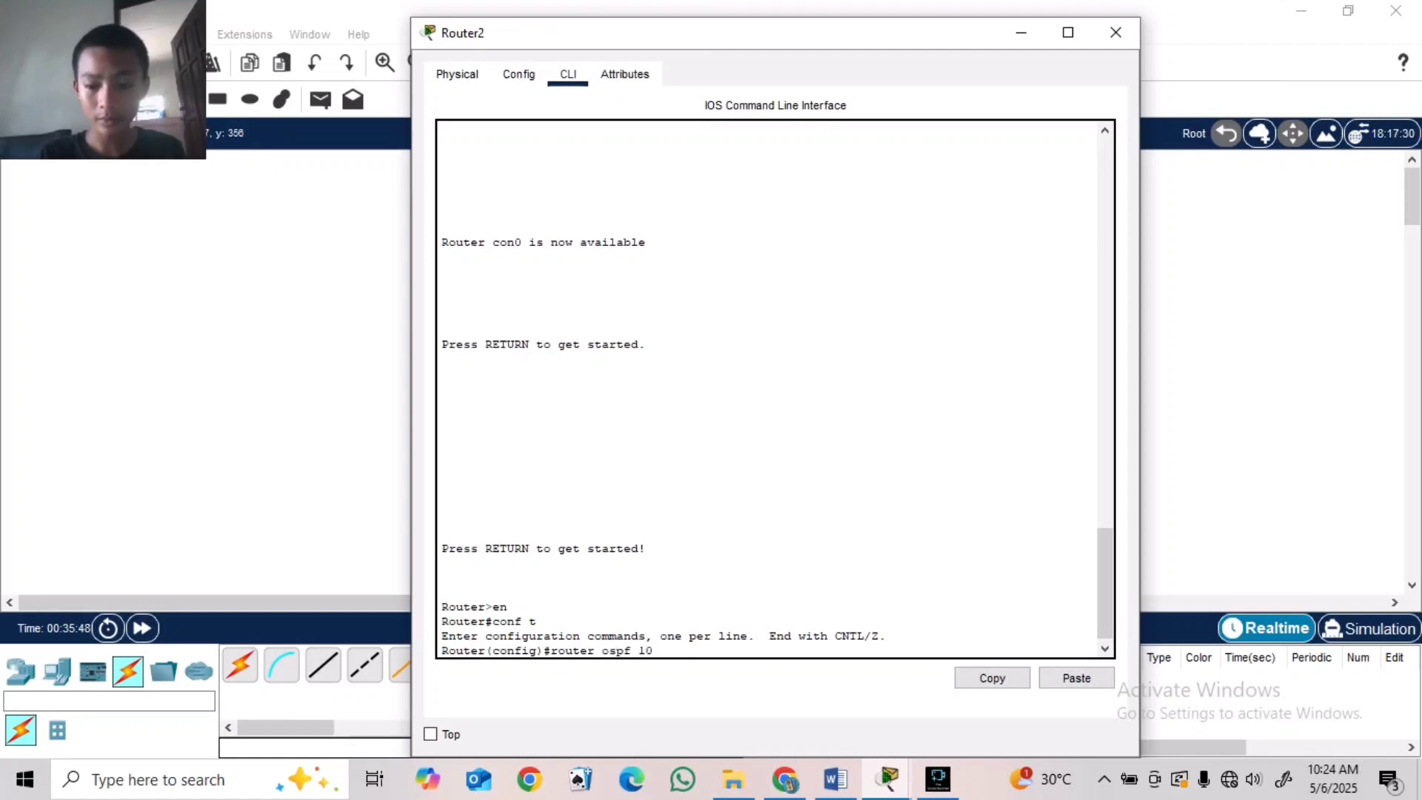
key(Return)
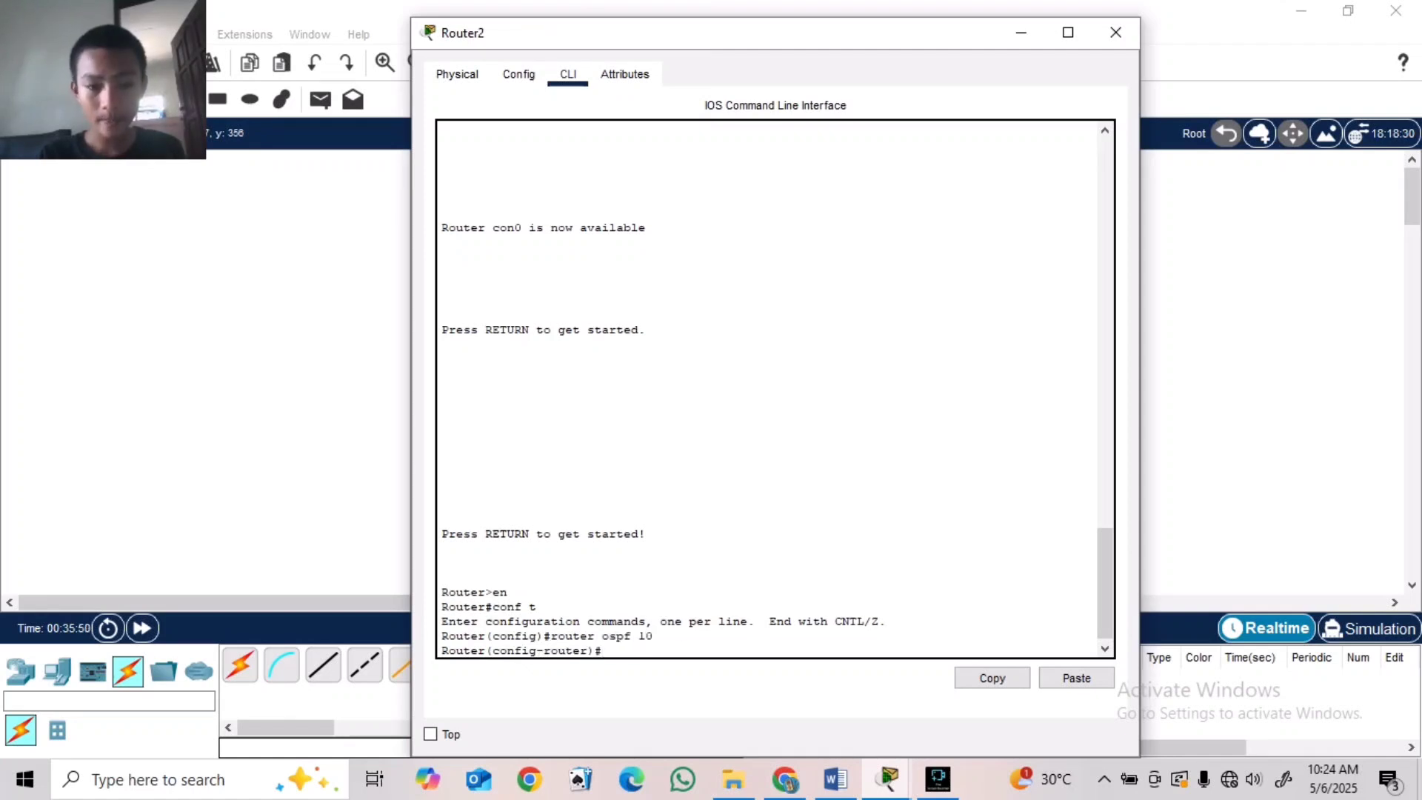
- Add the first network to Router2's OSPF process with the command network 192.168.45.0 0.0.0.255 area 0
text(net)
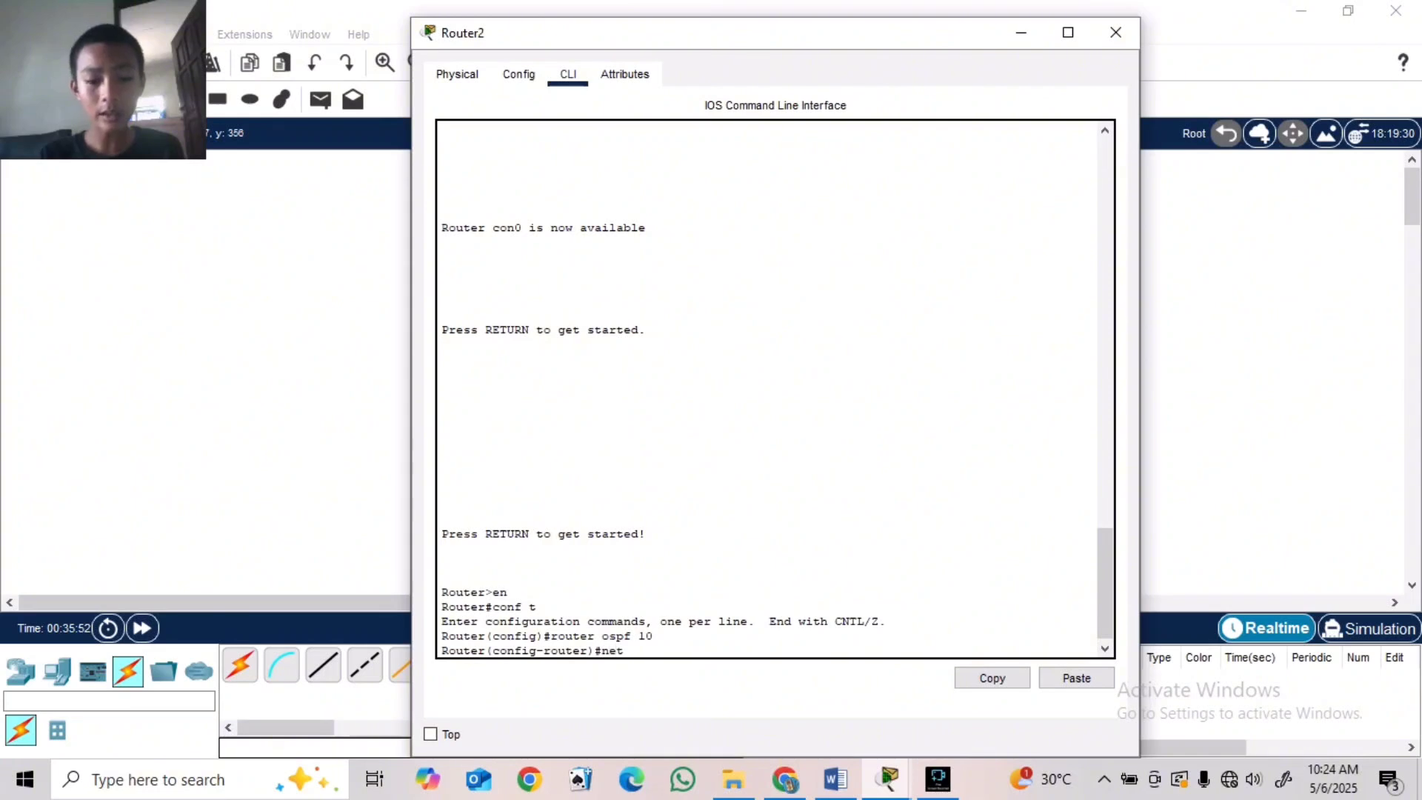
text(work)
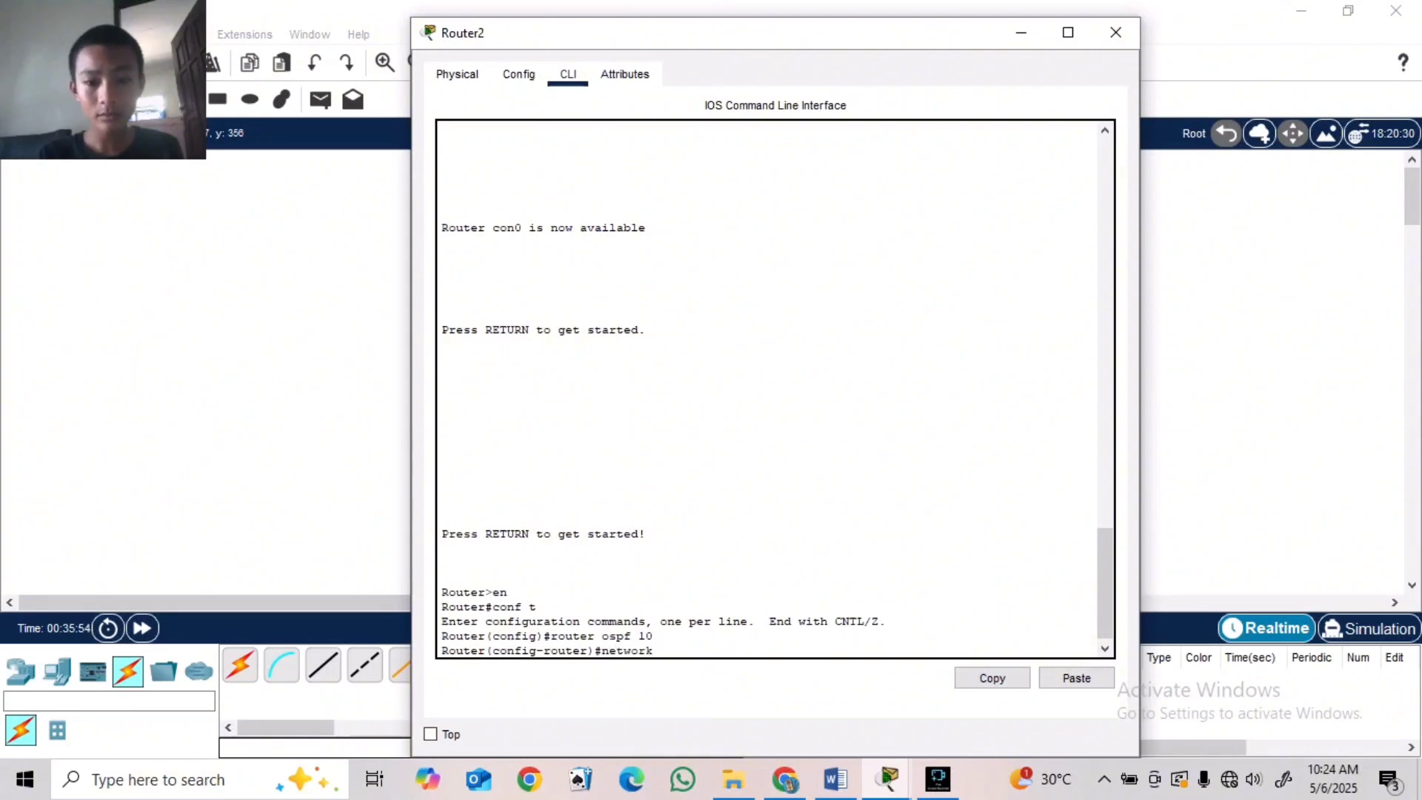
text( 192.168.)
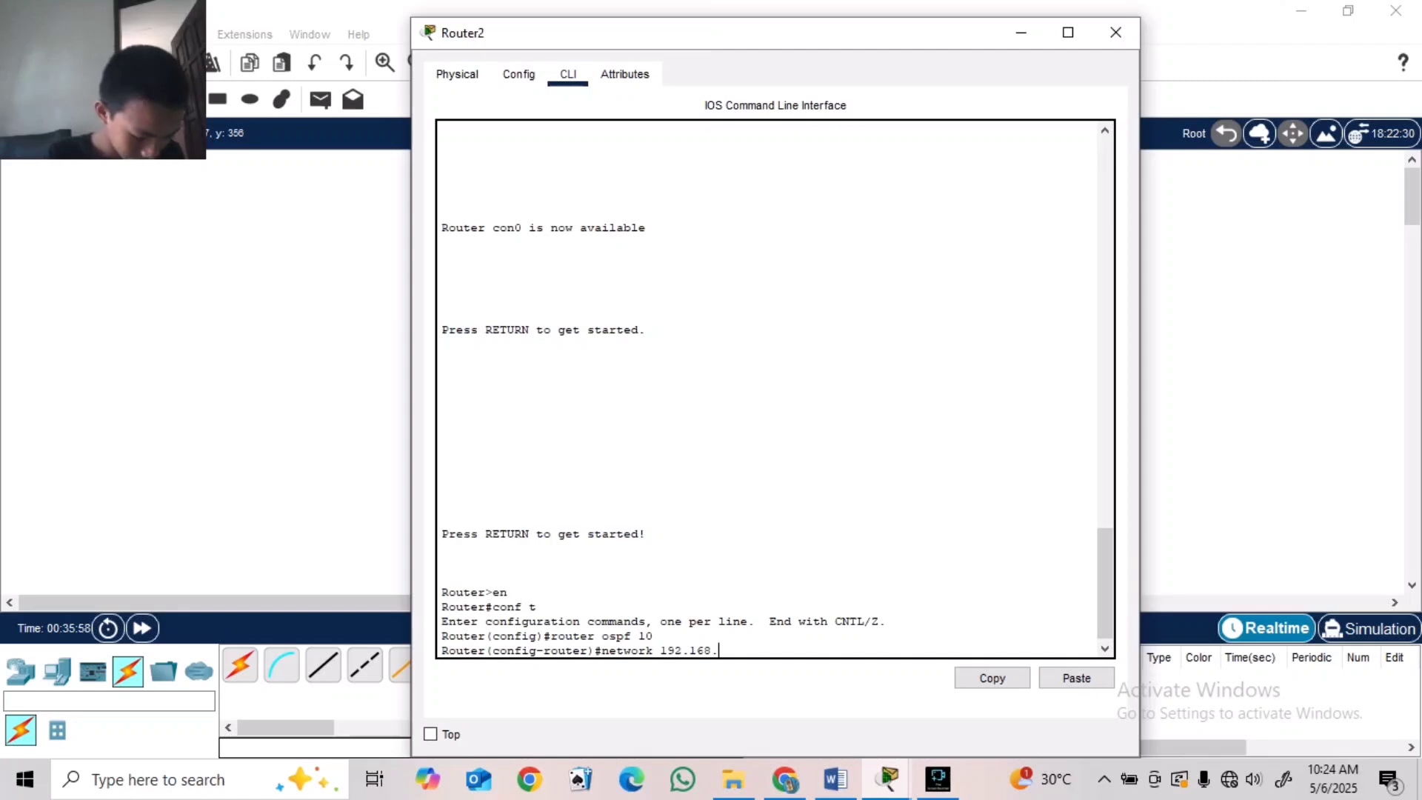
text(45.)
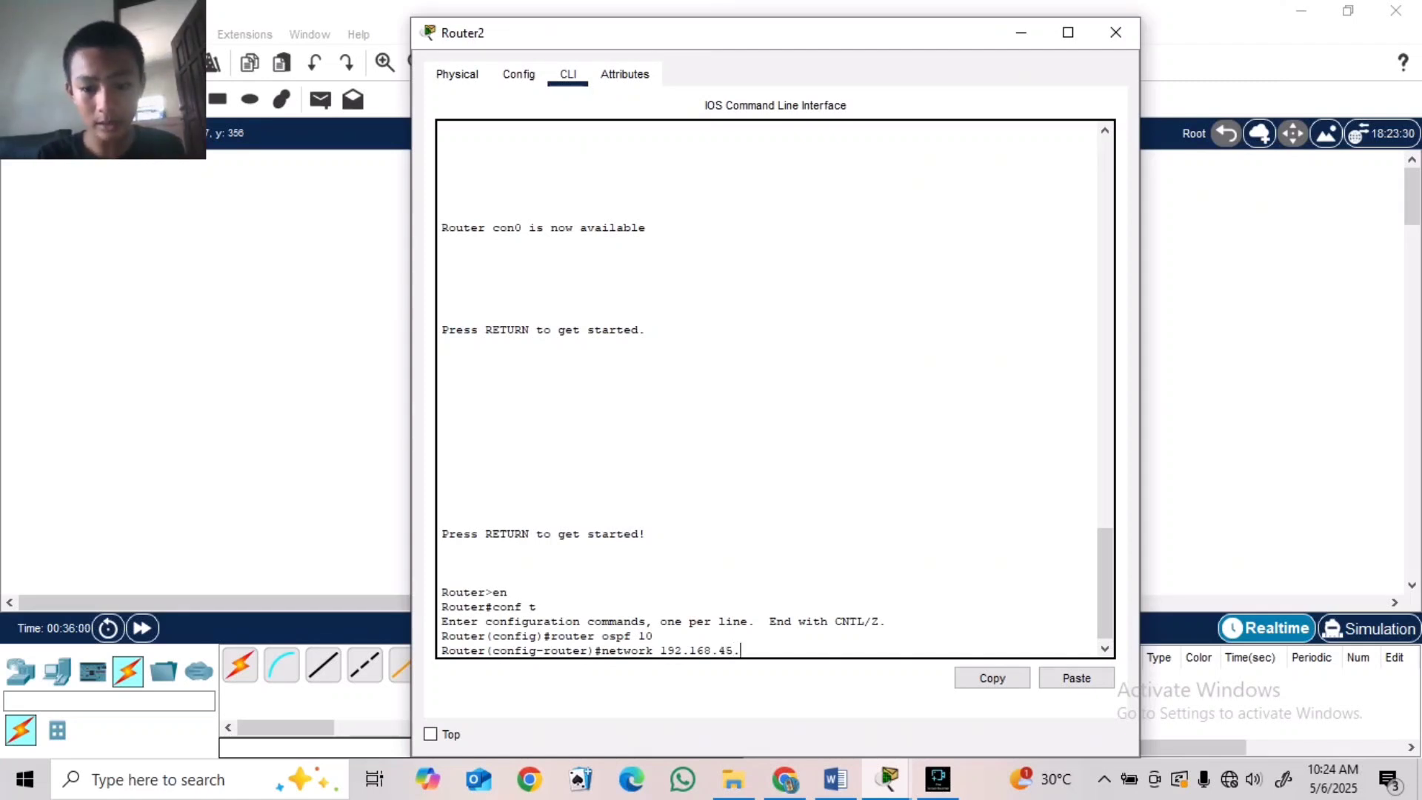
text(0 0)
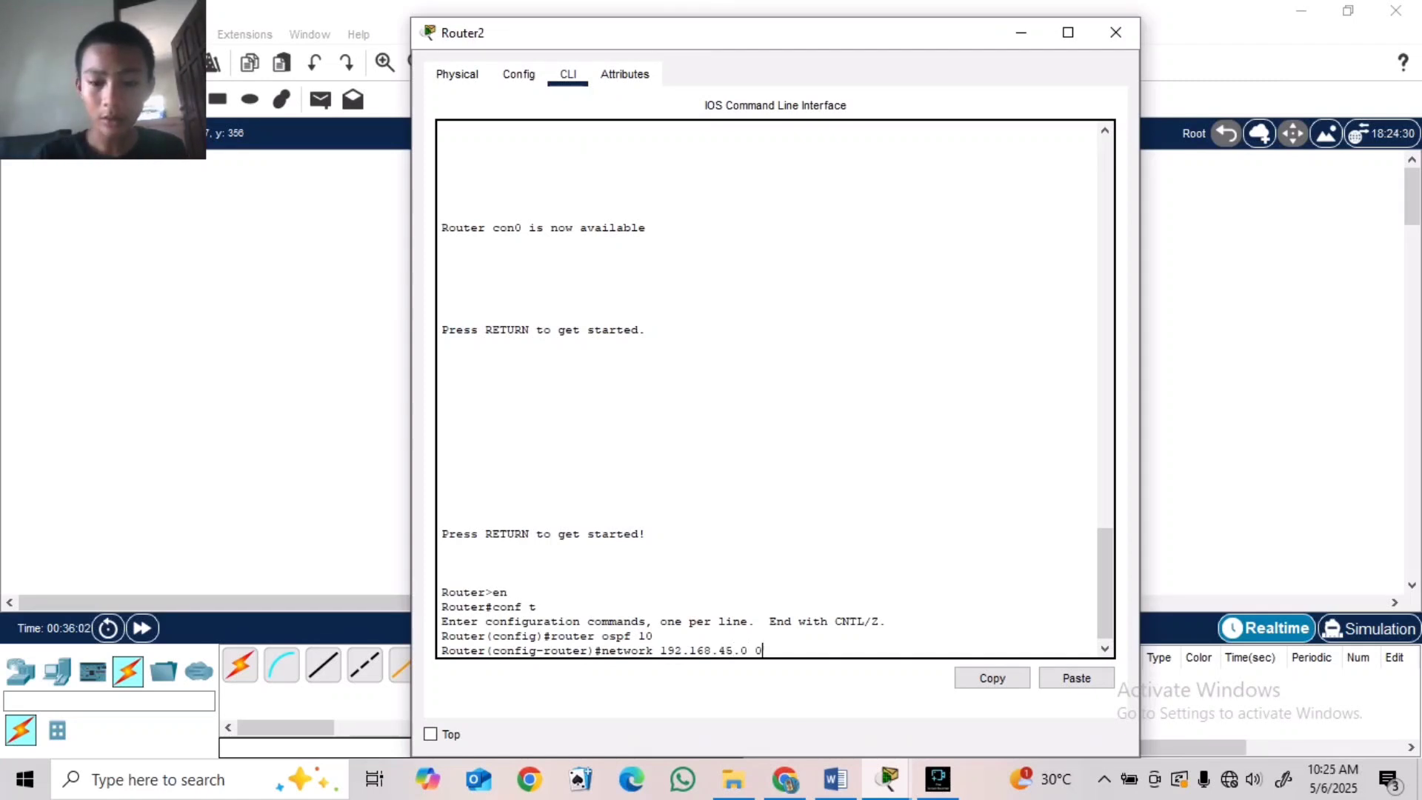
text(.0.0.)
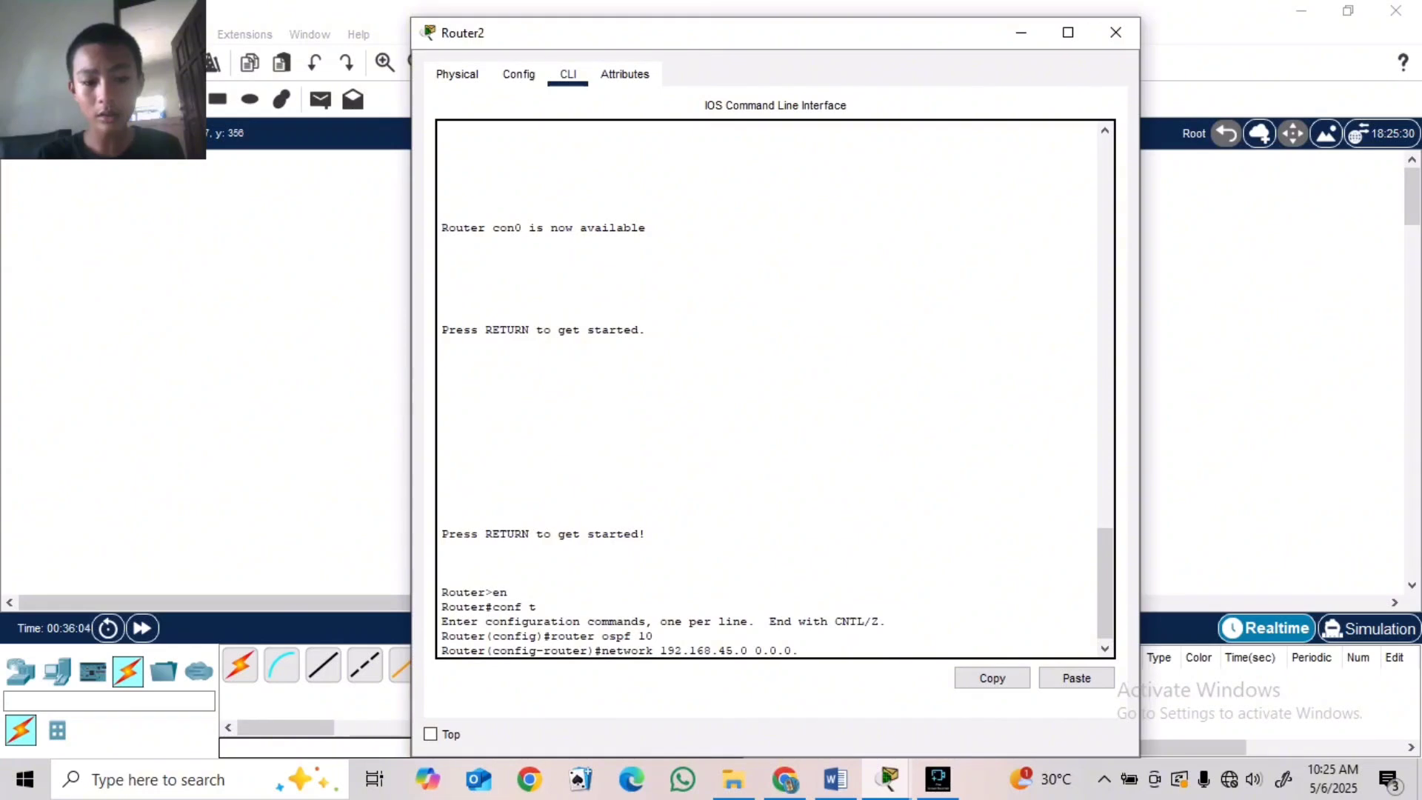
text(255)
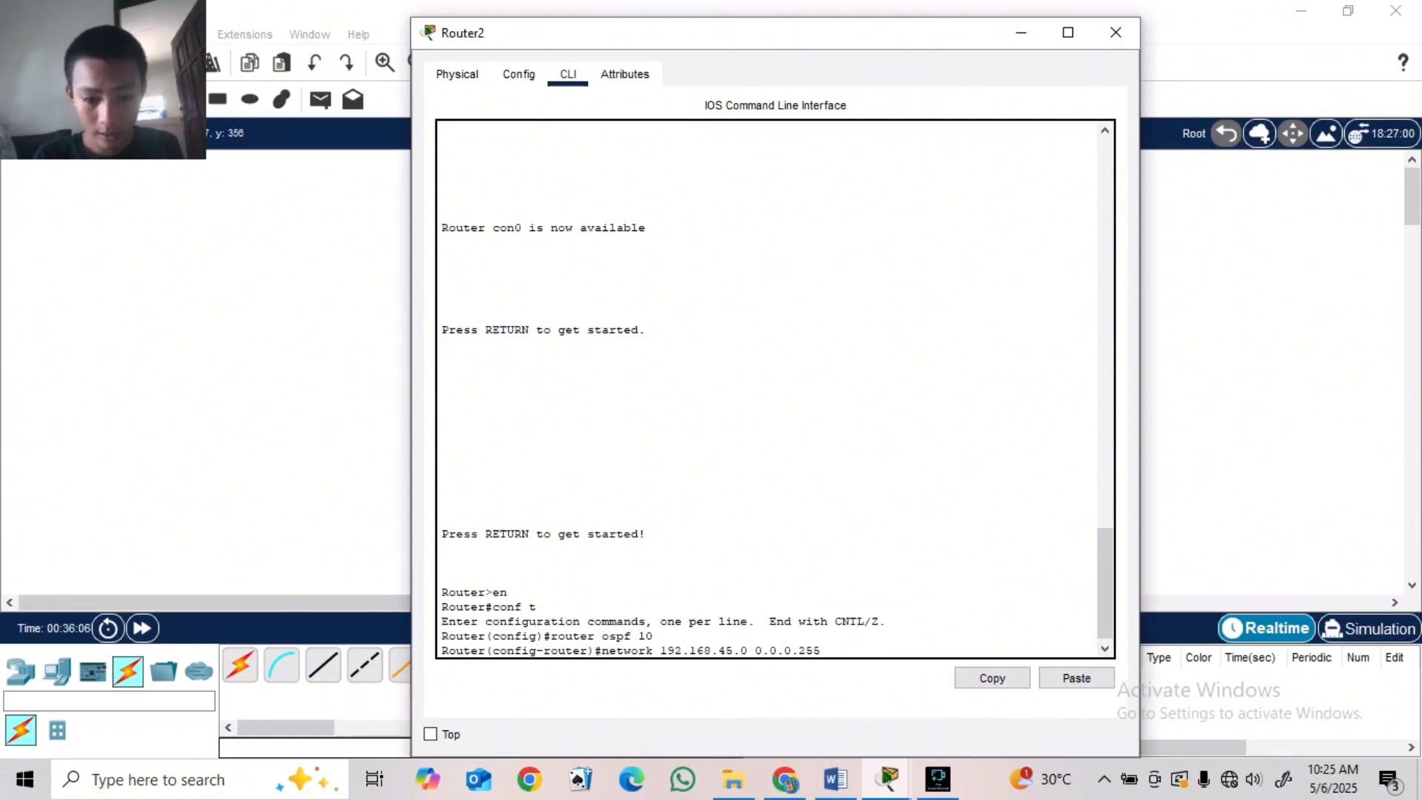
text( area 0)
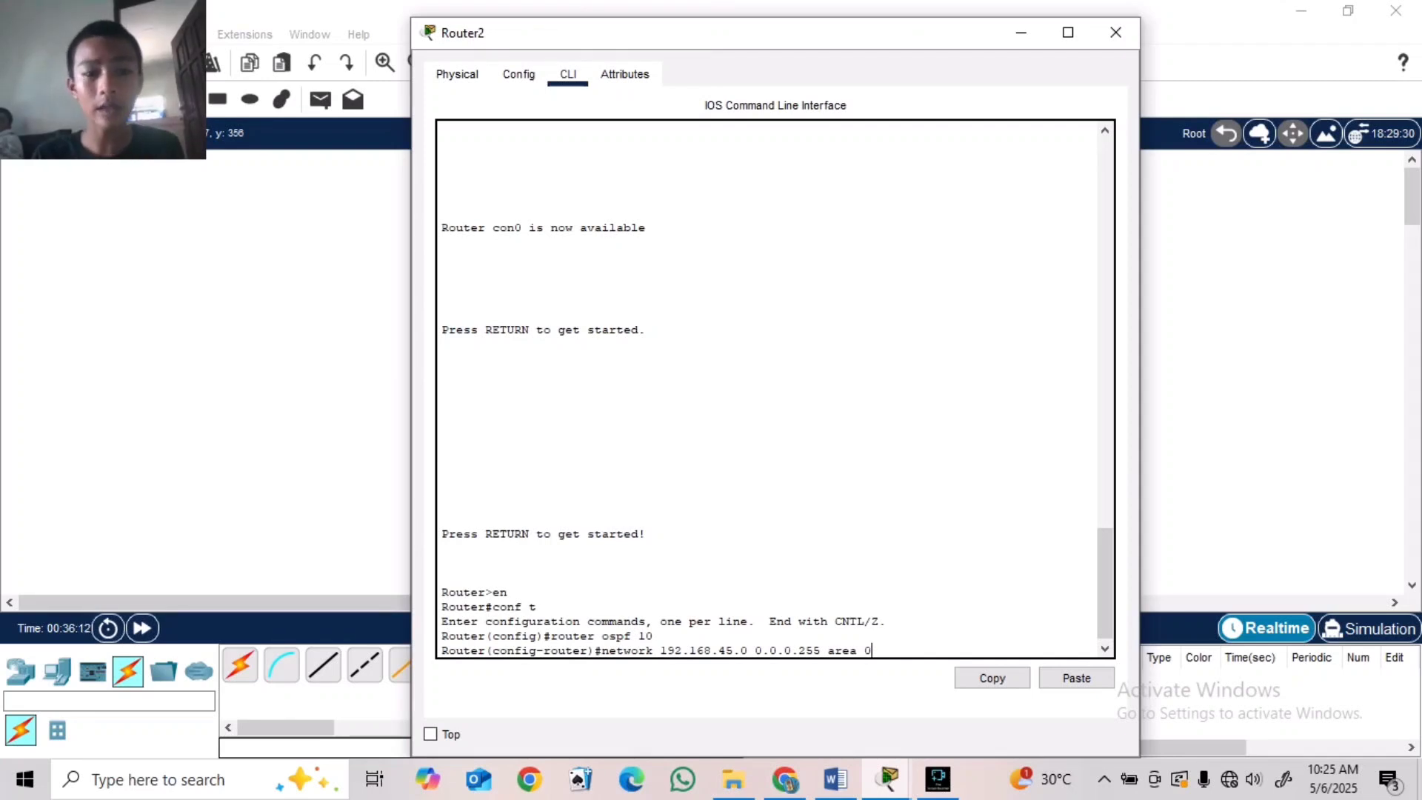
key(Return)
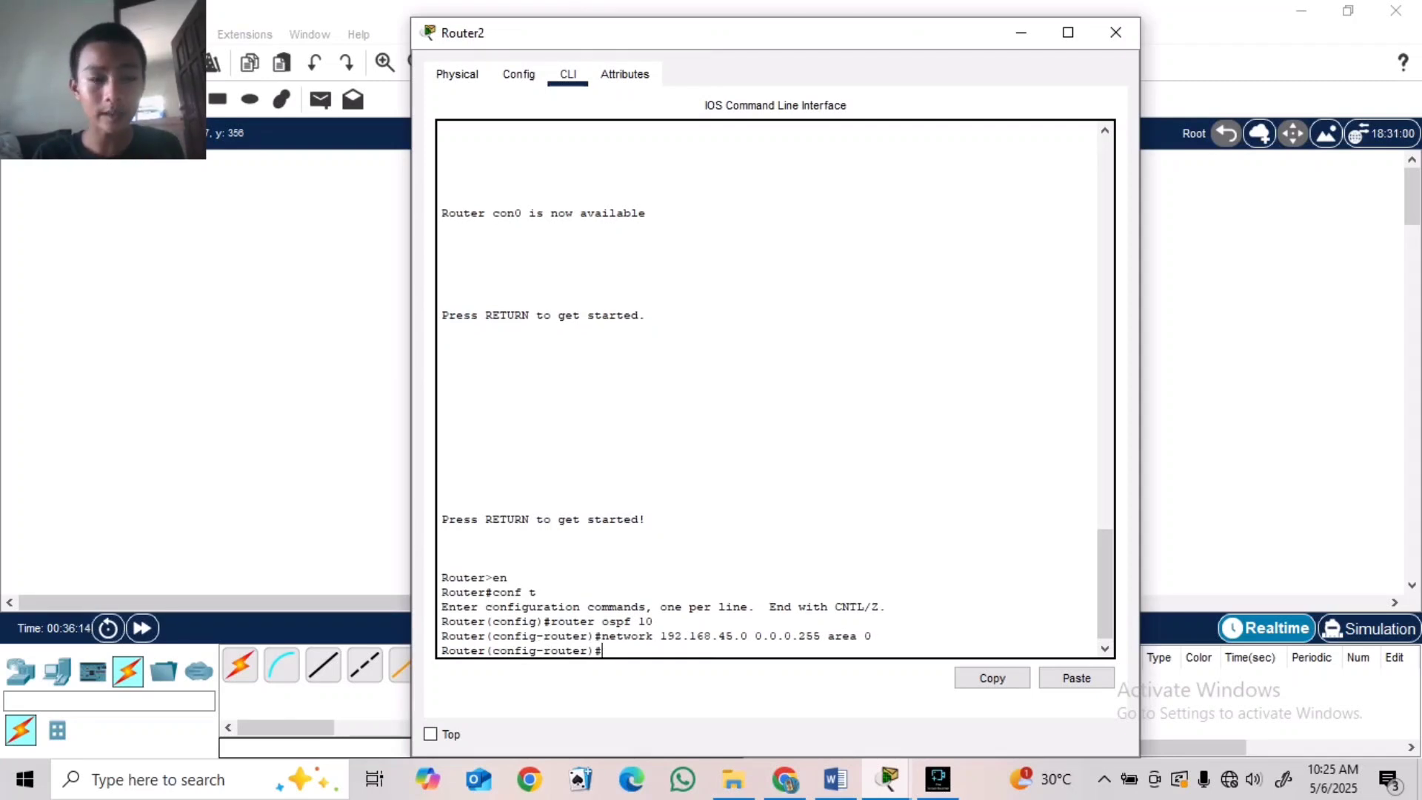
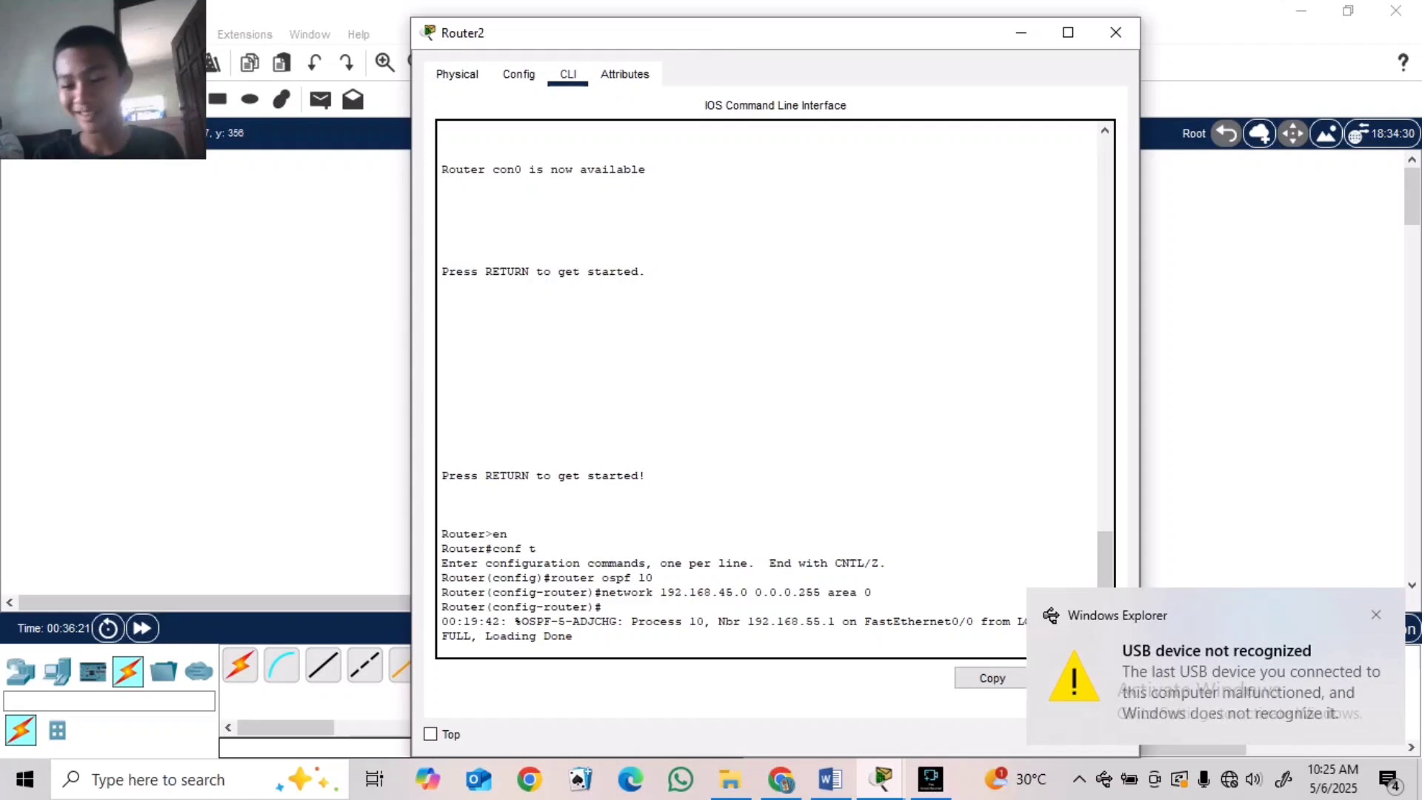
key(Return)
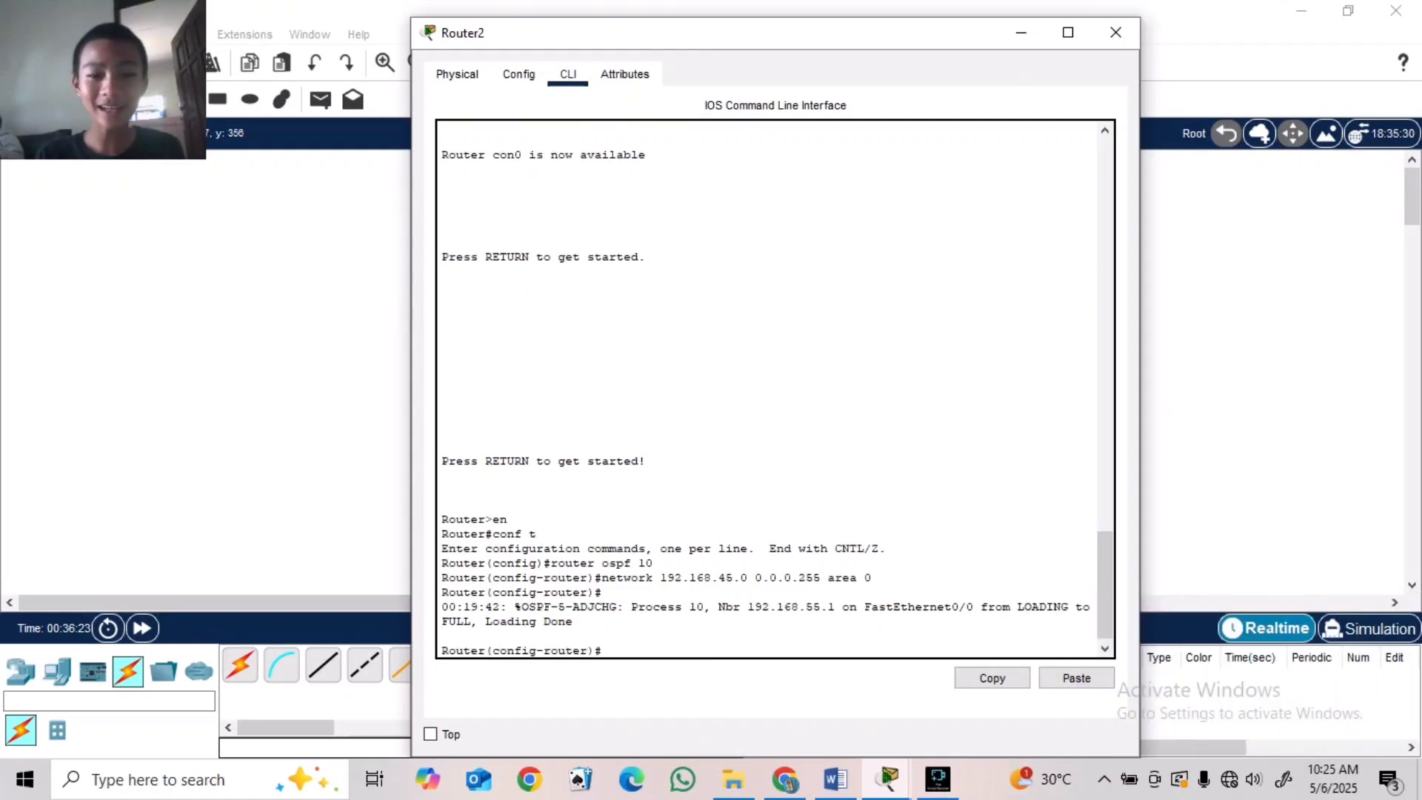
- Add the second network to Router2's OSPF process by reusing the previous command as network 192.168.75.0 0.0.0.255 area 0
key(Up)
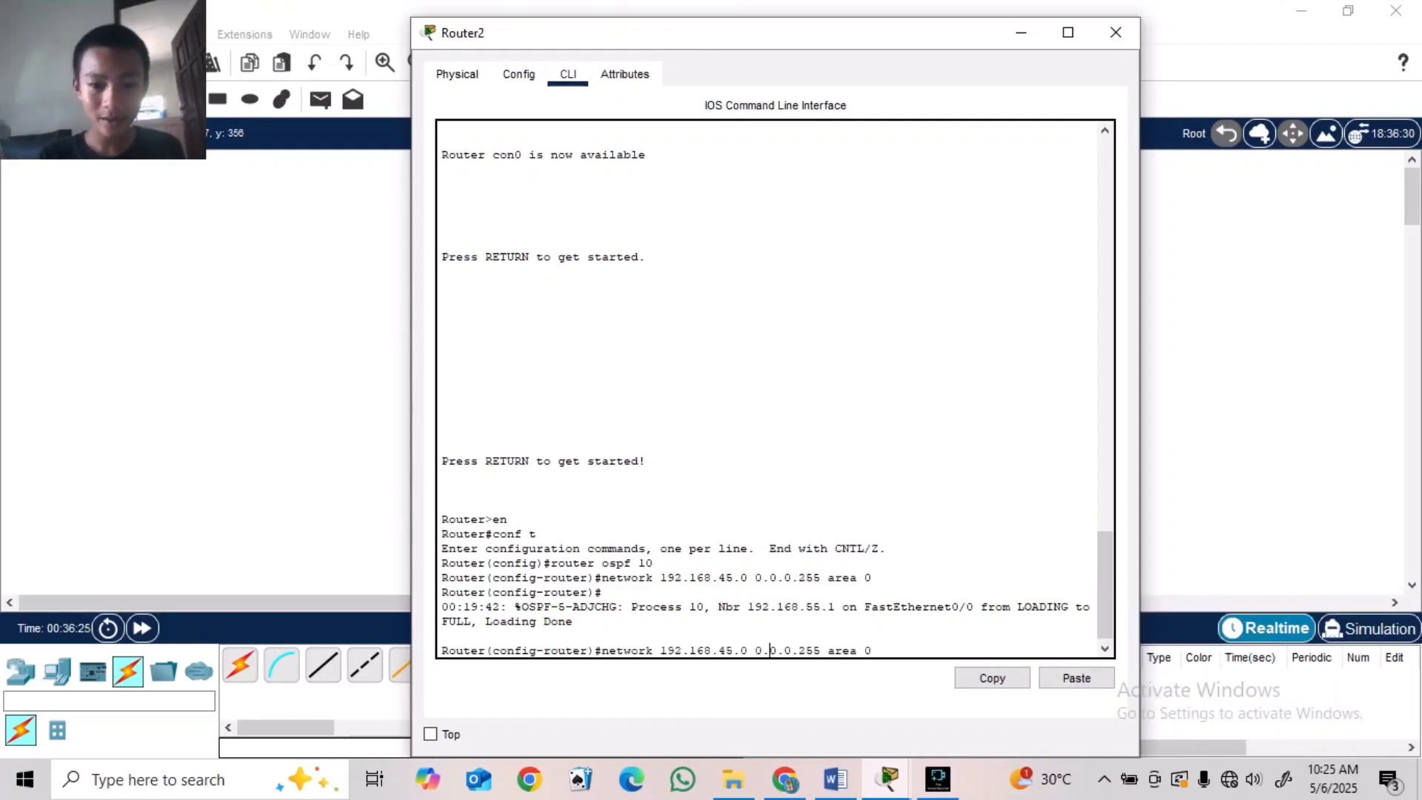
key(Left)
key(Left)
key(Left)
key(Left)
key(Left)
key(Left)
key(BackSpace)
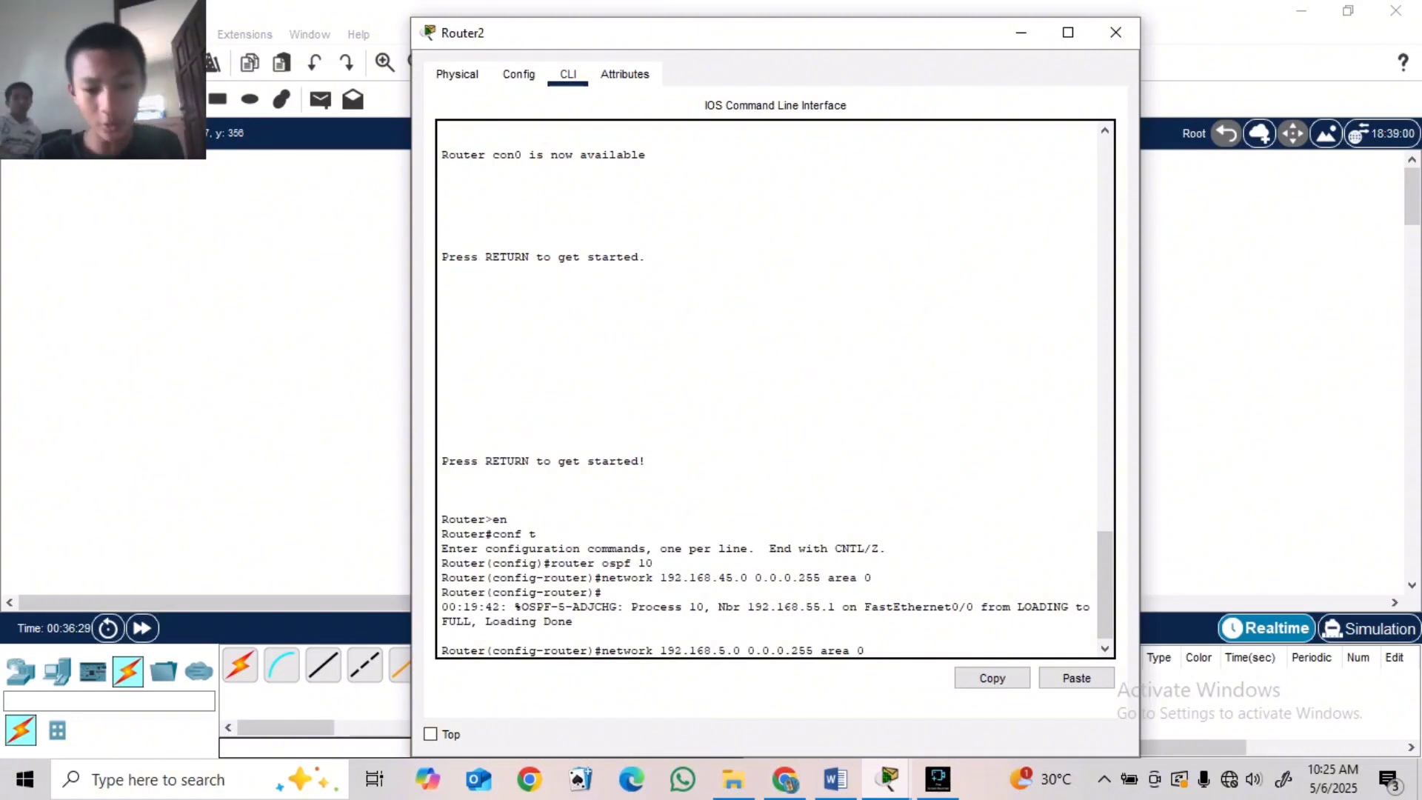
text(75)
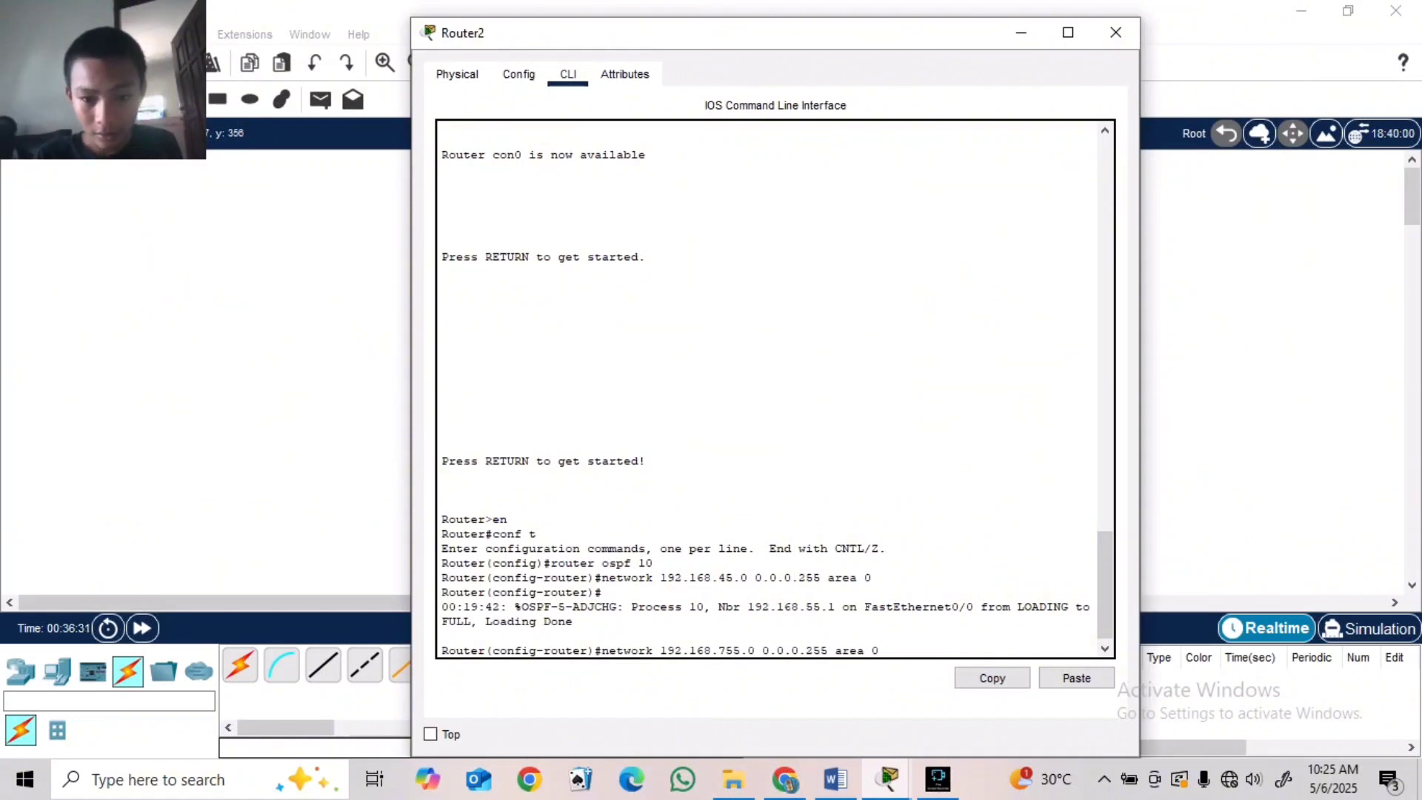
key(BackSpace)
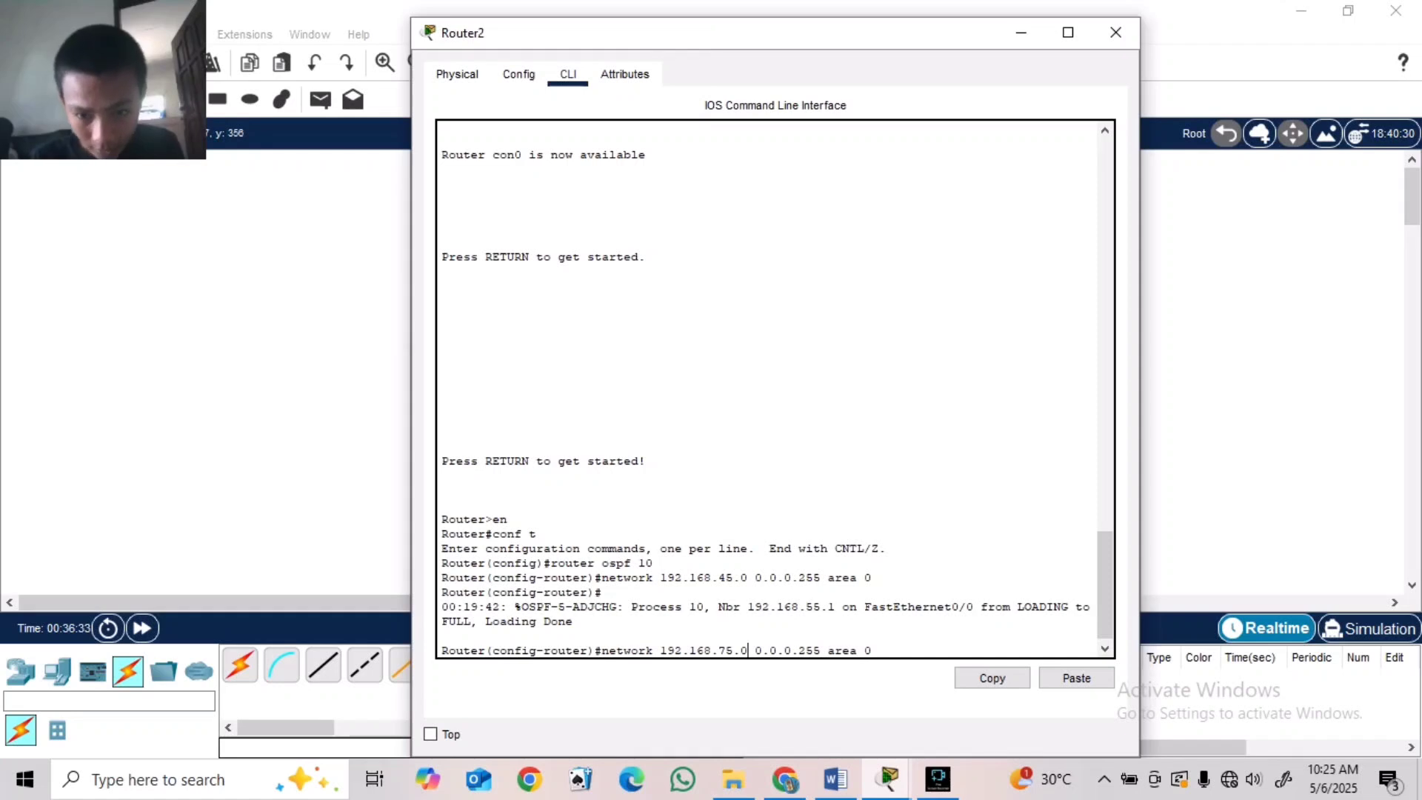
key(Right)
key(Right)
key(Right)
key(Right)
key(Right)
key(Right)
key(Right)
key(Right)
key(Right)
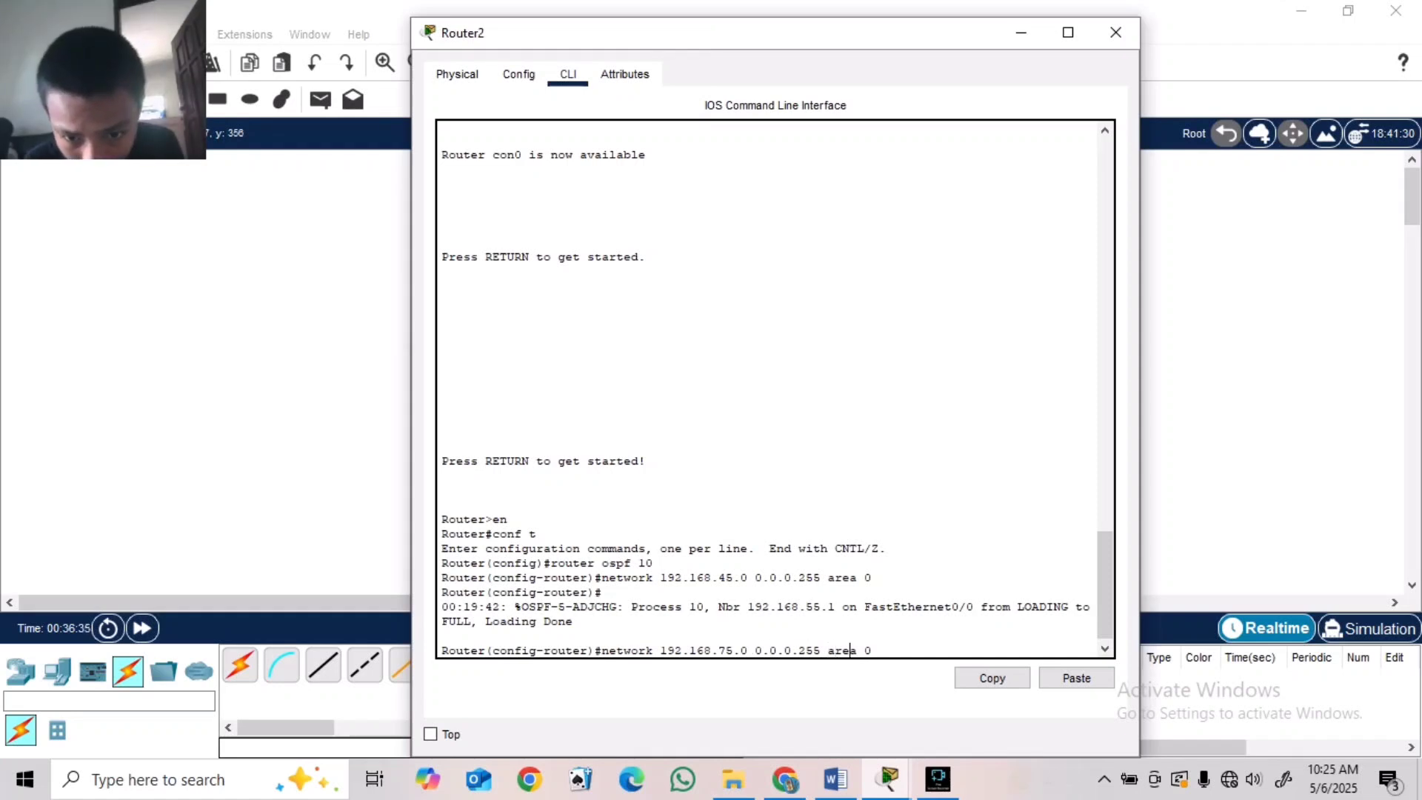
key(Return)
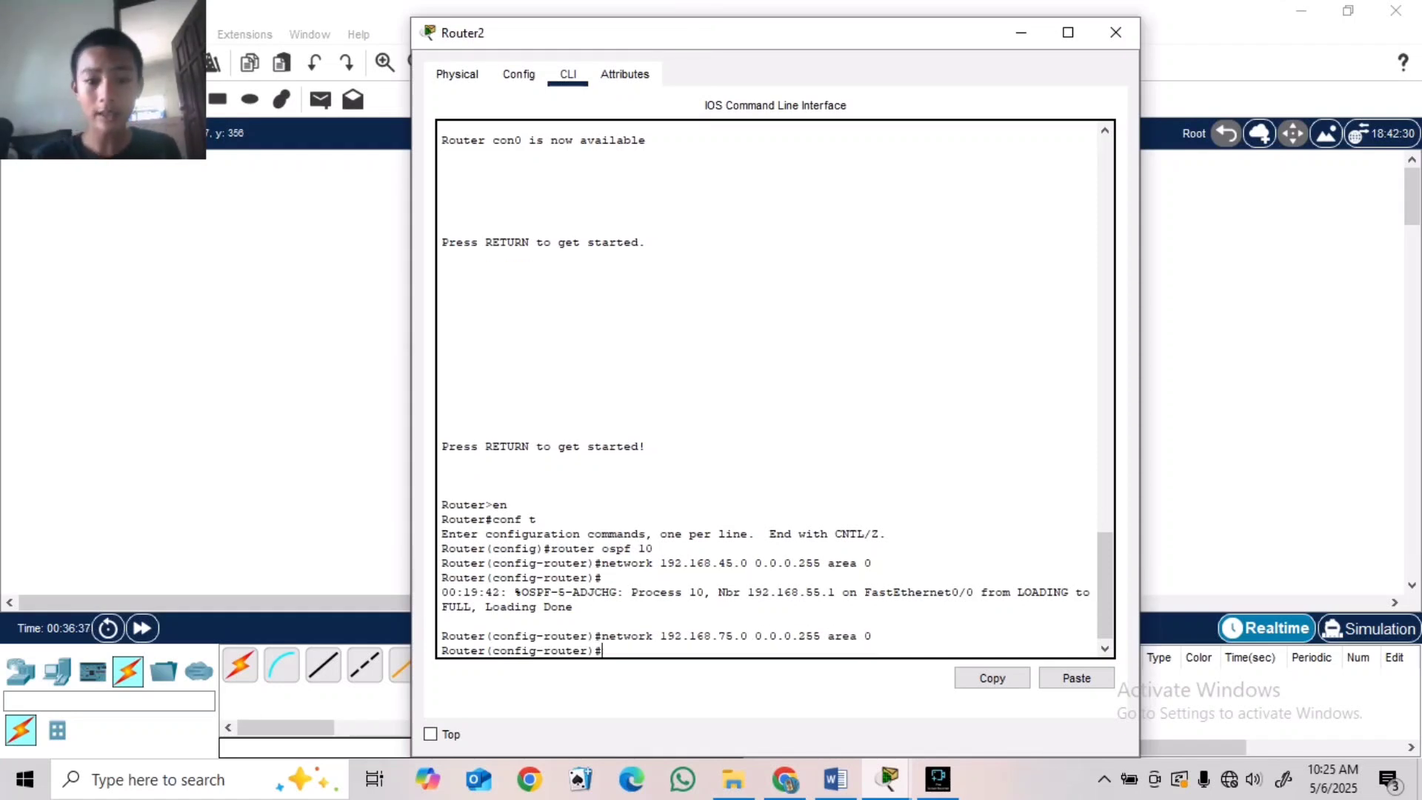
- Add the third network to Router2's OSPF process by reusing the previous command as network 192.168.65.0 0.0.0.255 area 3
key(Up)
key(Left)
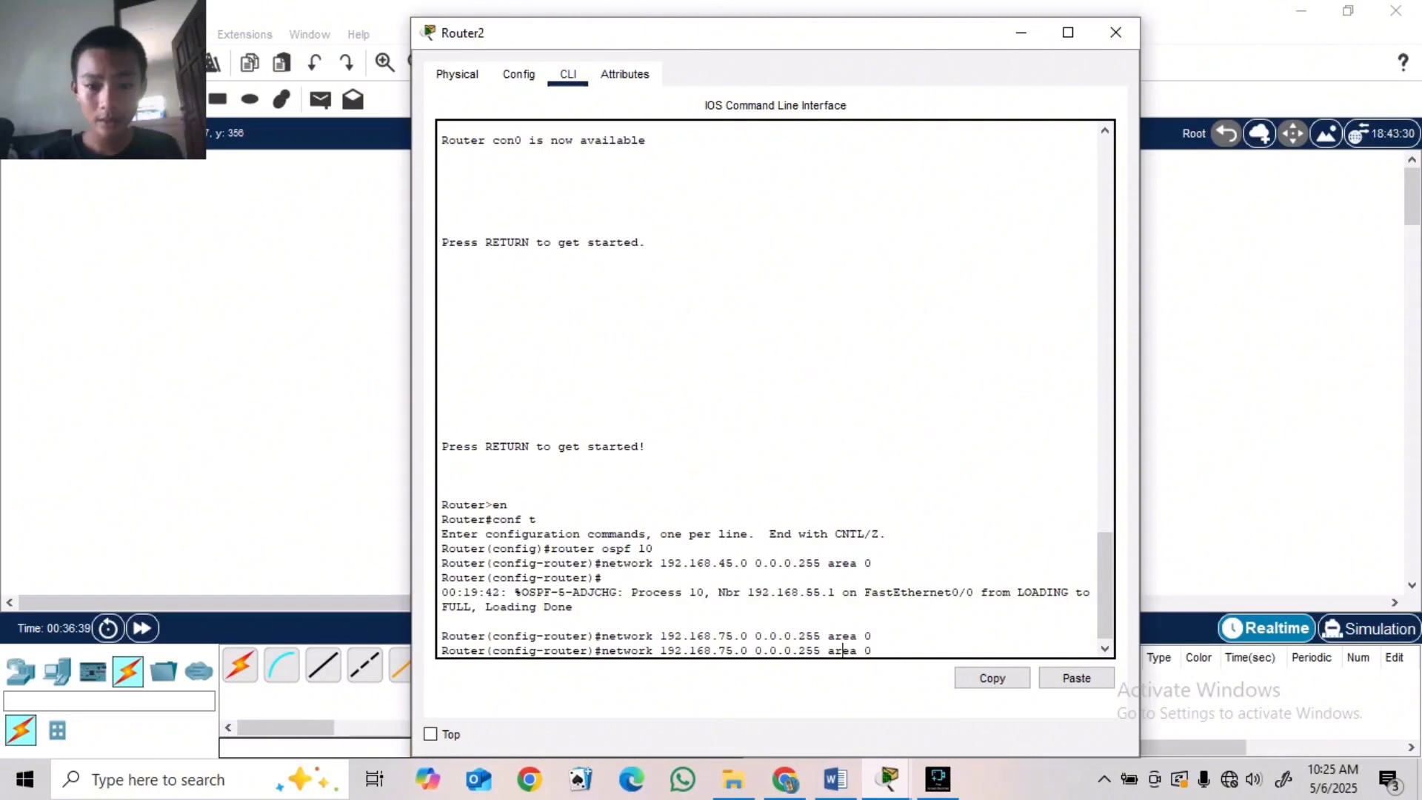
key(Left)
key(Left)
key(Left)
key(Left)
key(Left)
key(Left)
key(Left)
key(Left)
key(Left)
key(Left)
key(Left)
key(Left)
key(Left)
key(Left)
key(Left)
key(BackSpace)
key(BackSpace)
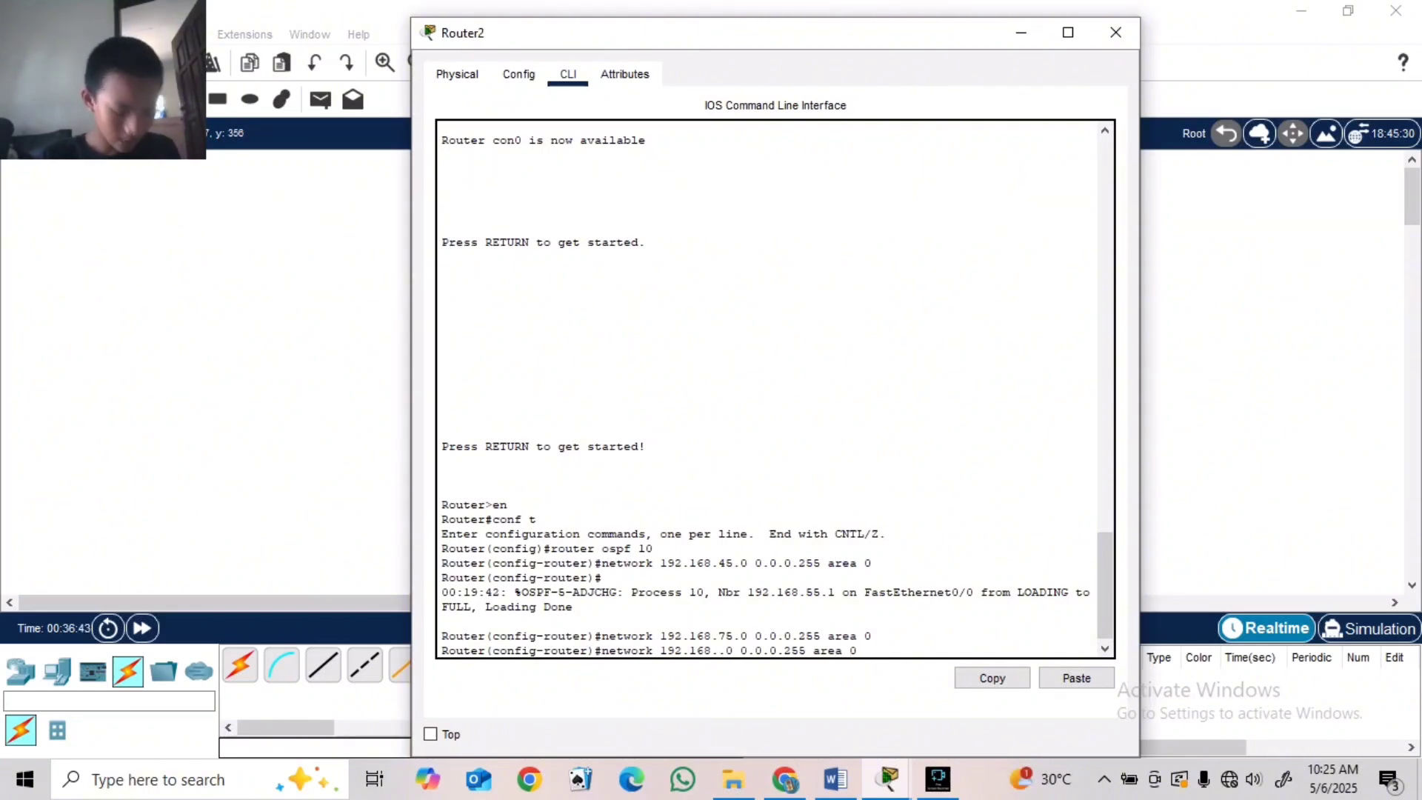
text(65)
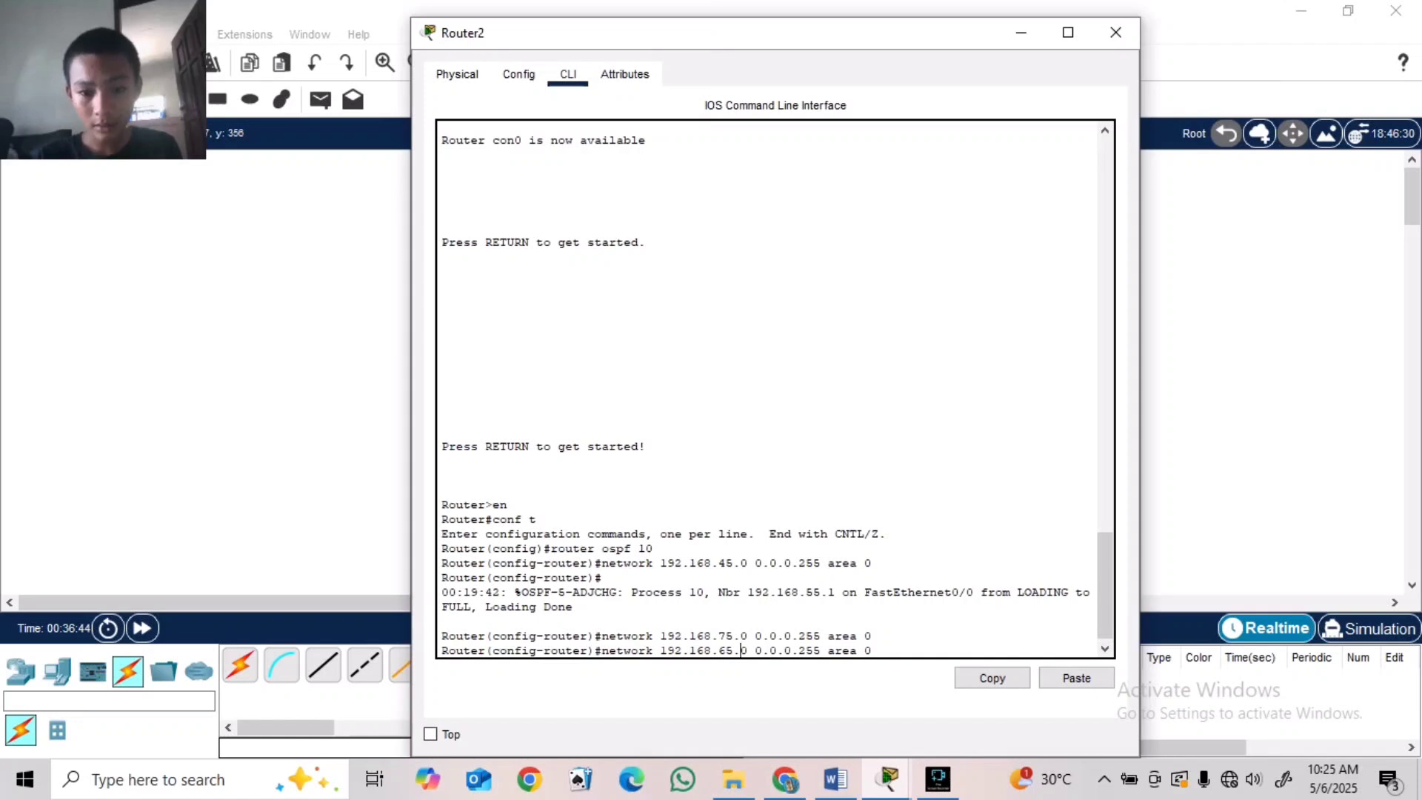
key(Right)
key(Right)
key(Right)
key(Right)
key(Right)
key(Right)
key(Right)
key(Right)
key(Right)
key(Right)
key(Right)
key(Right)
key(Right)
key(Right)
key(Right)
key(Right)
key(Right)
key(Right)
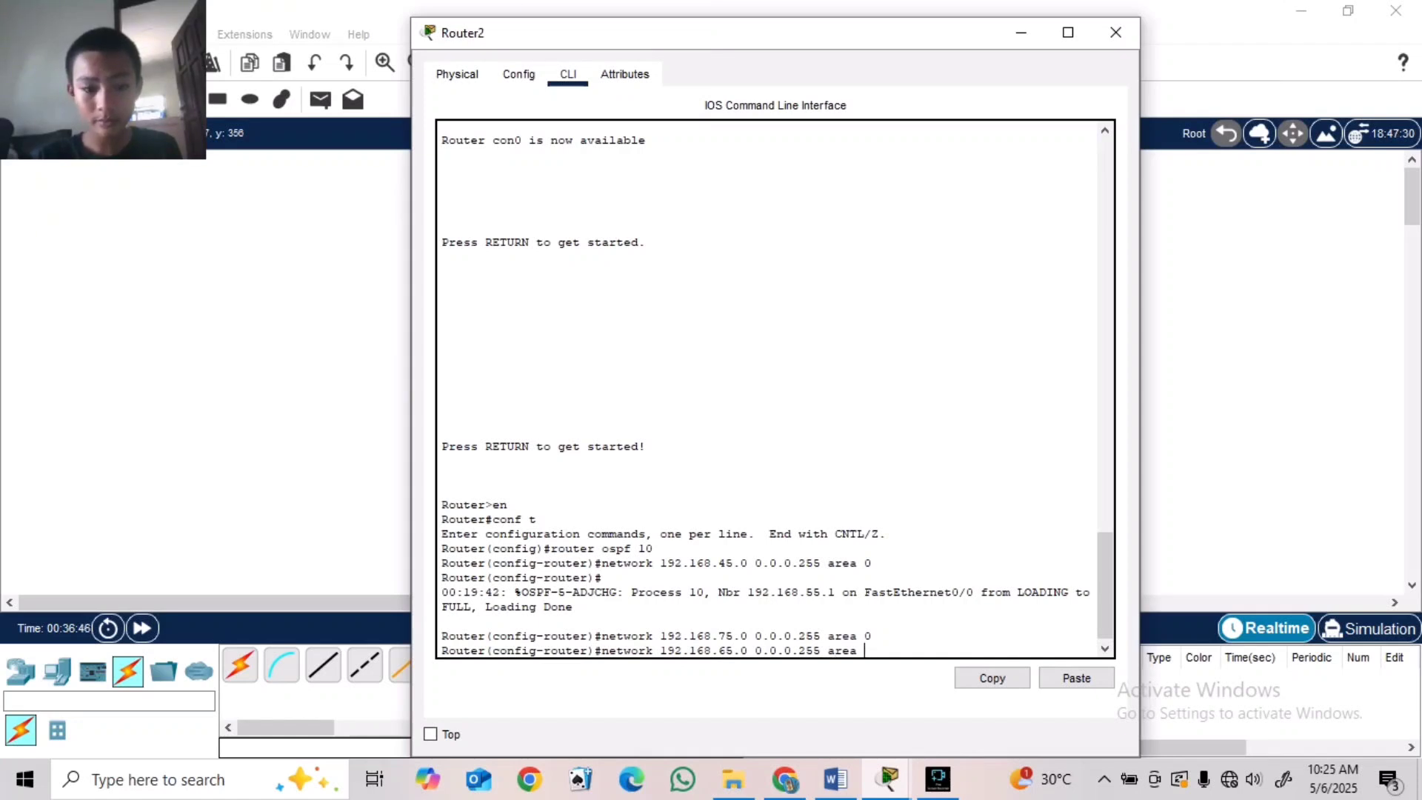
text(1)
key(BackSpace)
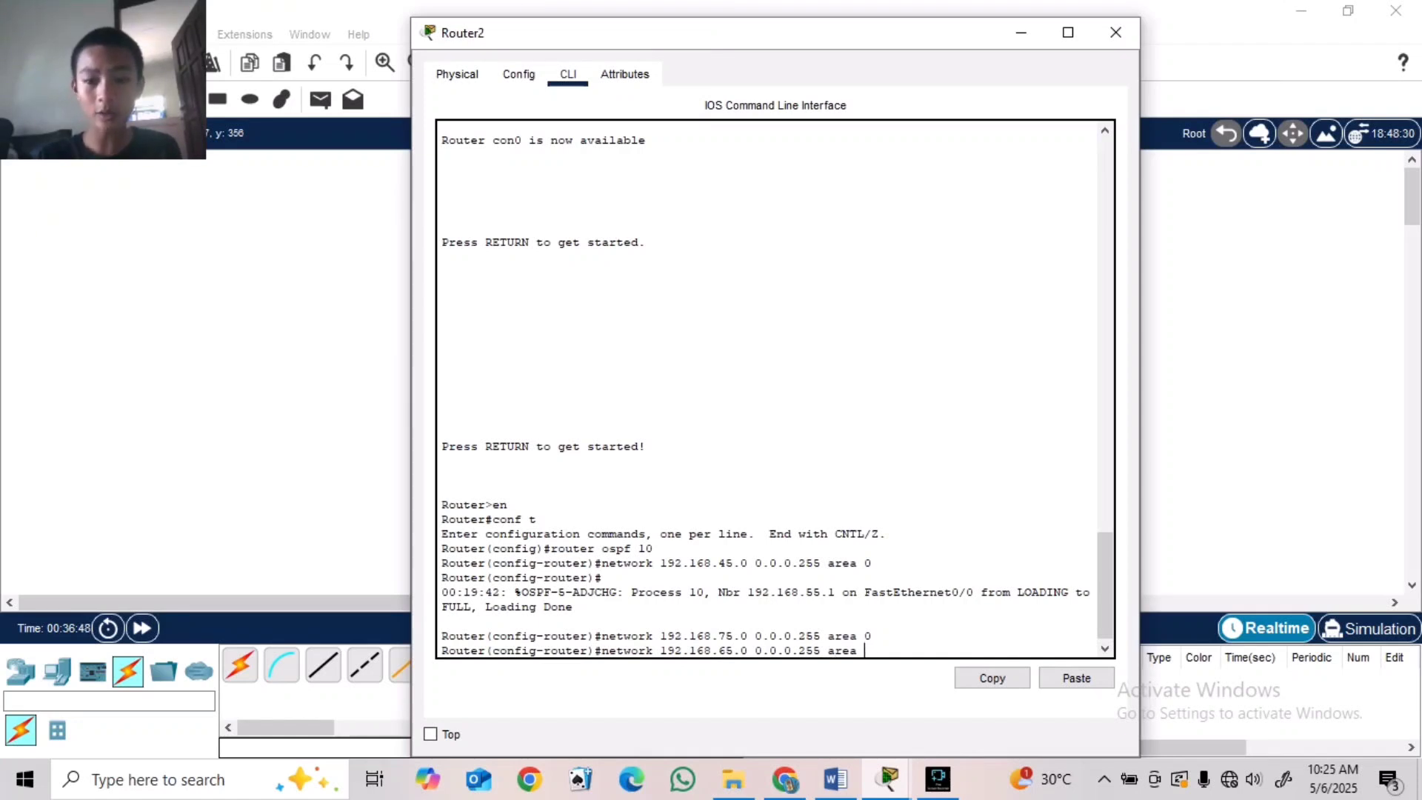
text(3)
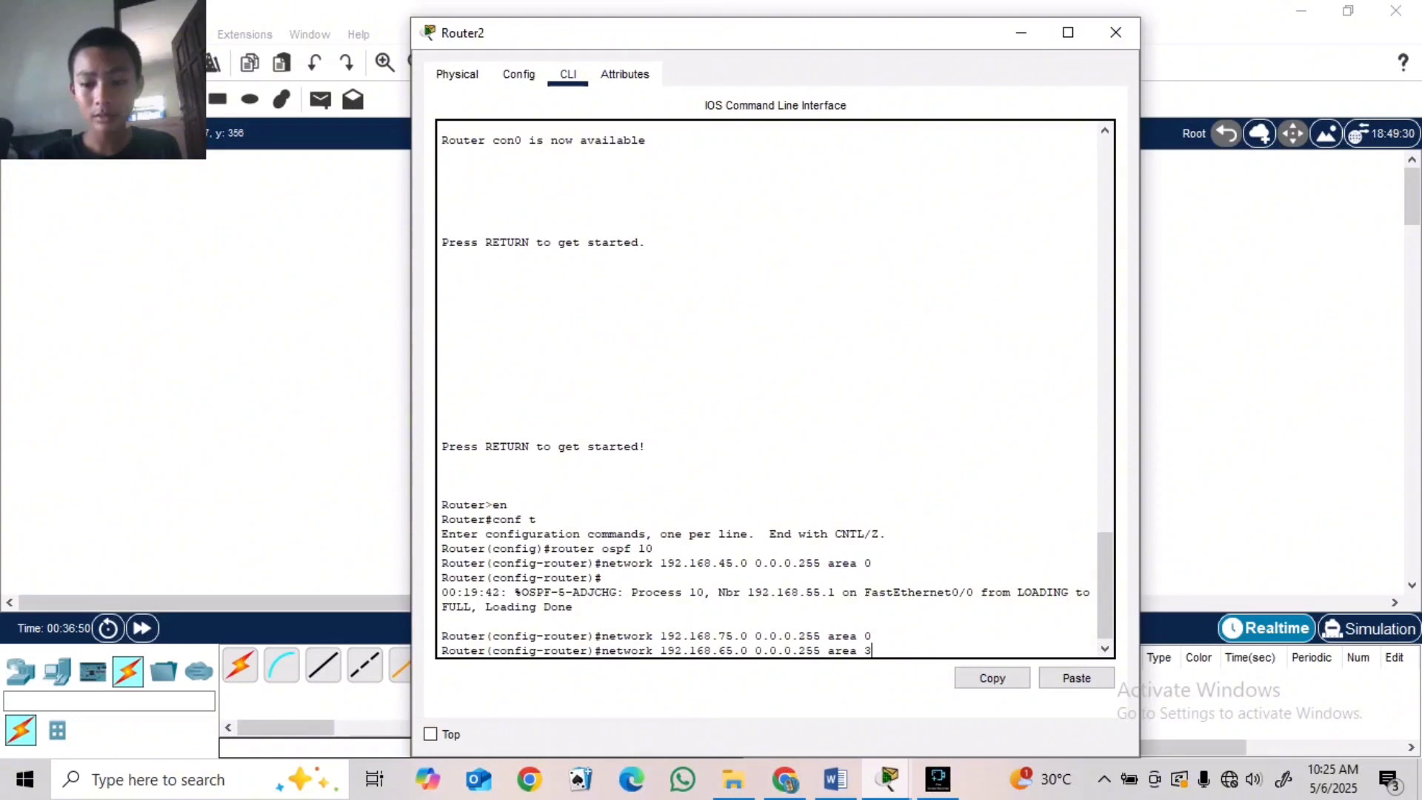
key(Return)
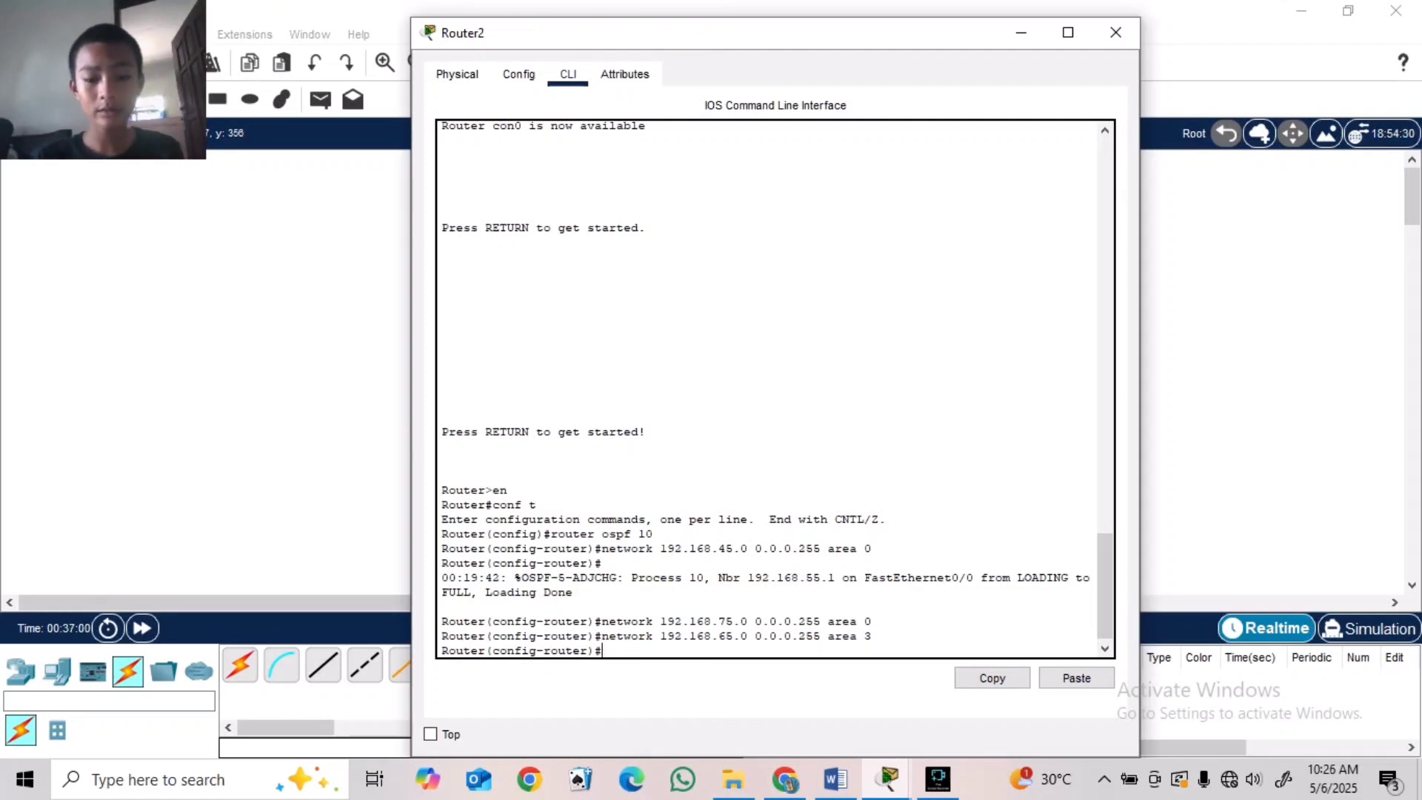
- Leave Router2's configuration mode with the end command and close its device window
text(end)
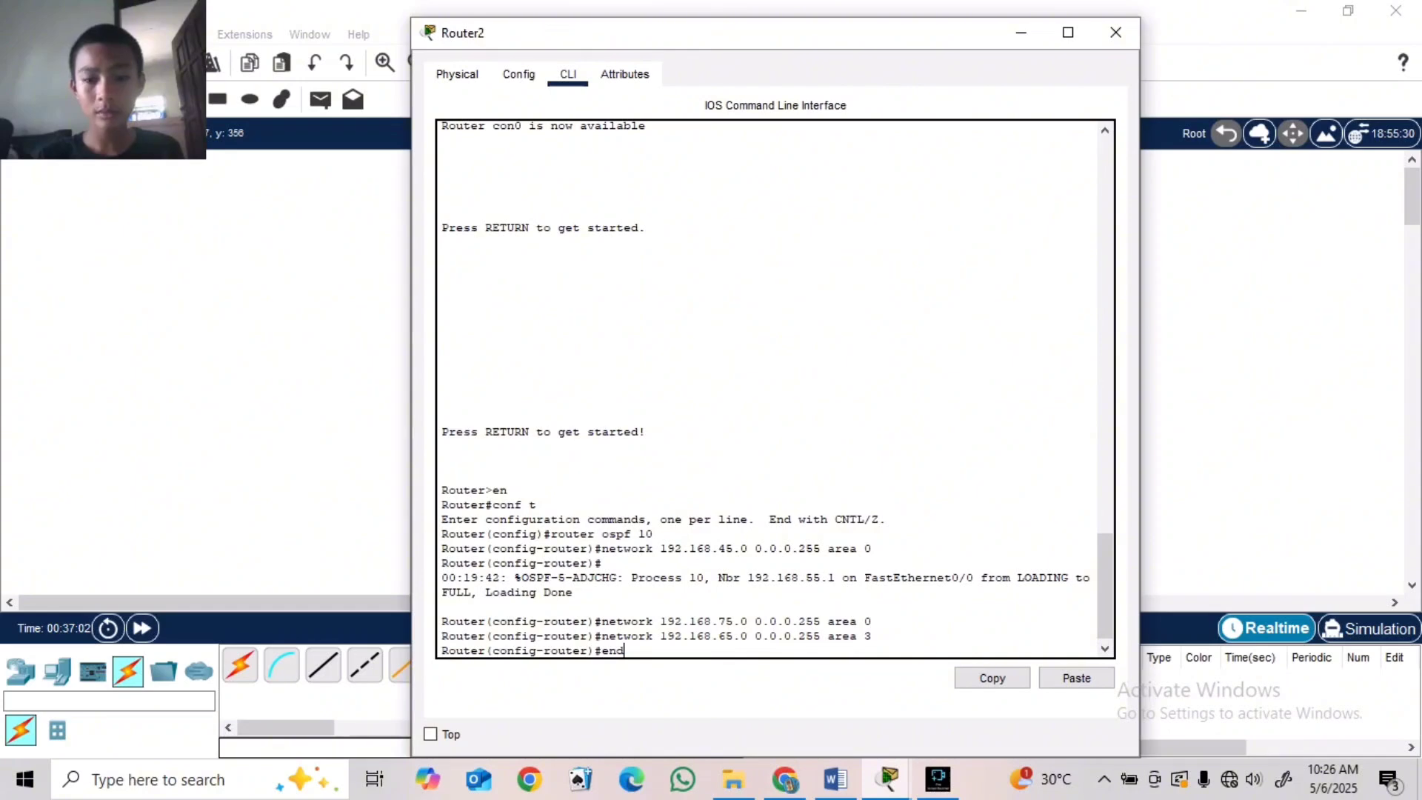
key(Return)
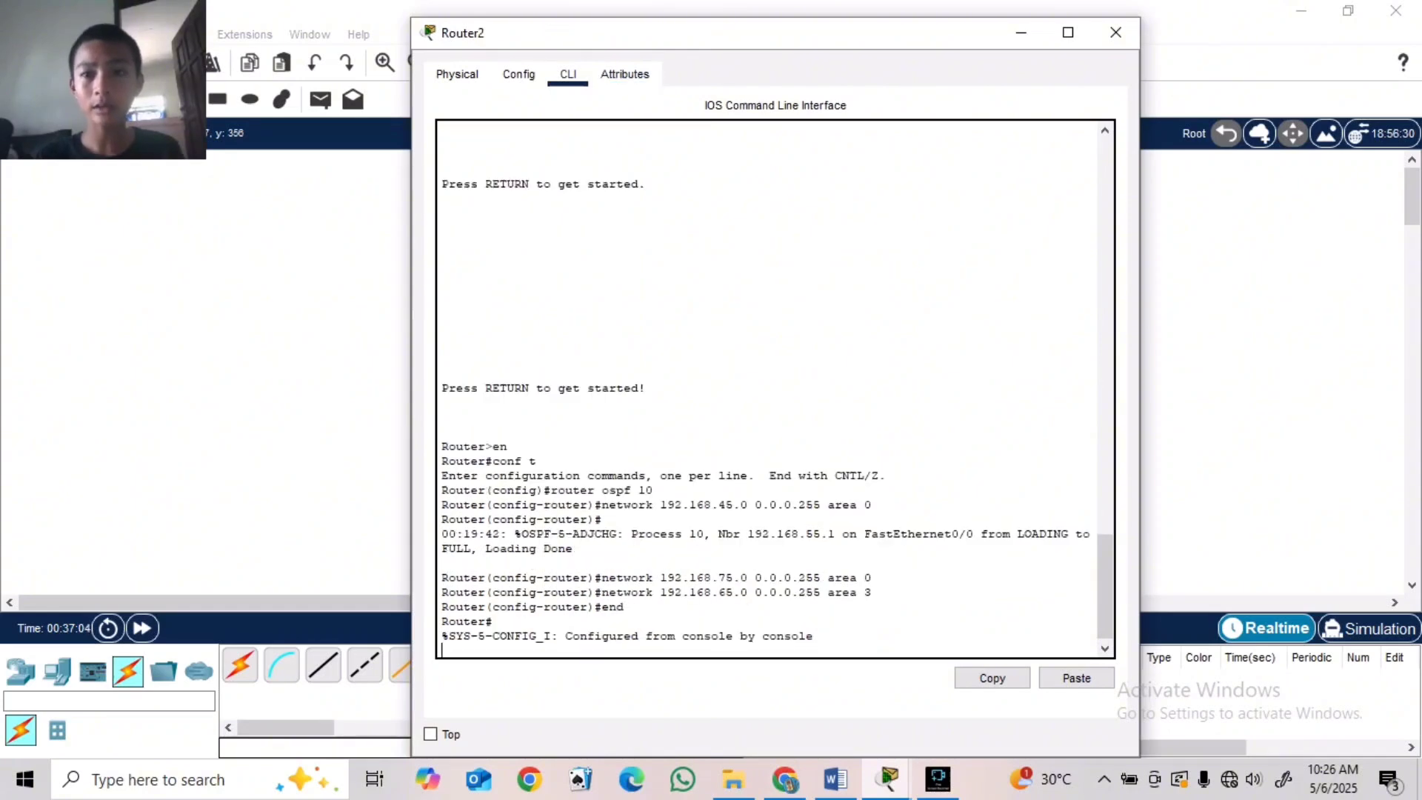
click(1115, 32)
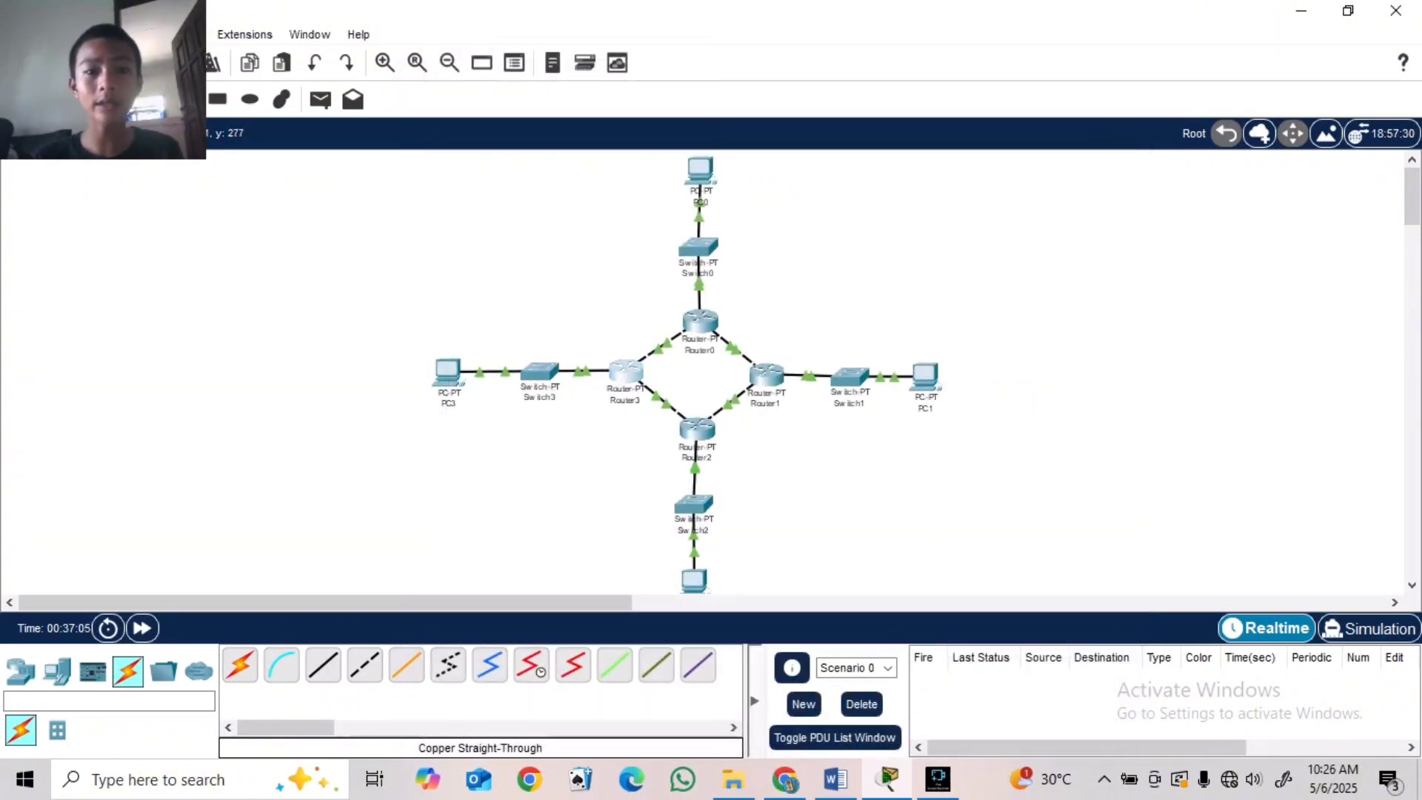
- Open Router3's command line and enter global configuration mode with the commands en and conf t
click(626, 371)
click(568, 74)
key(Return)
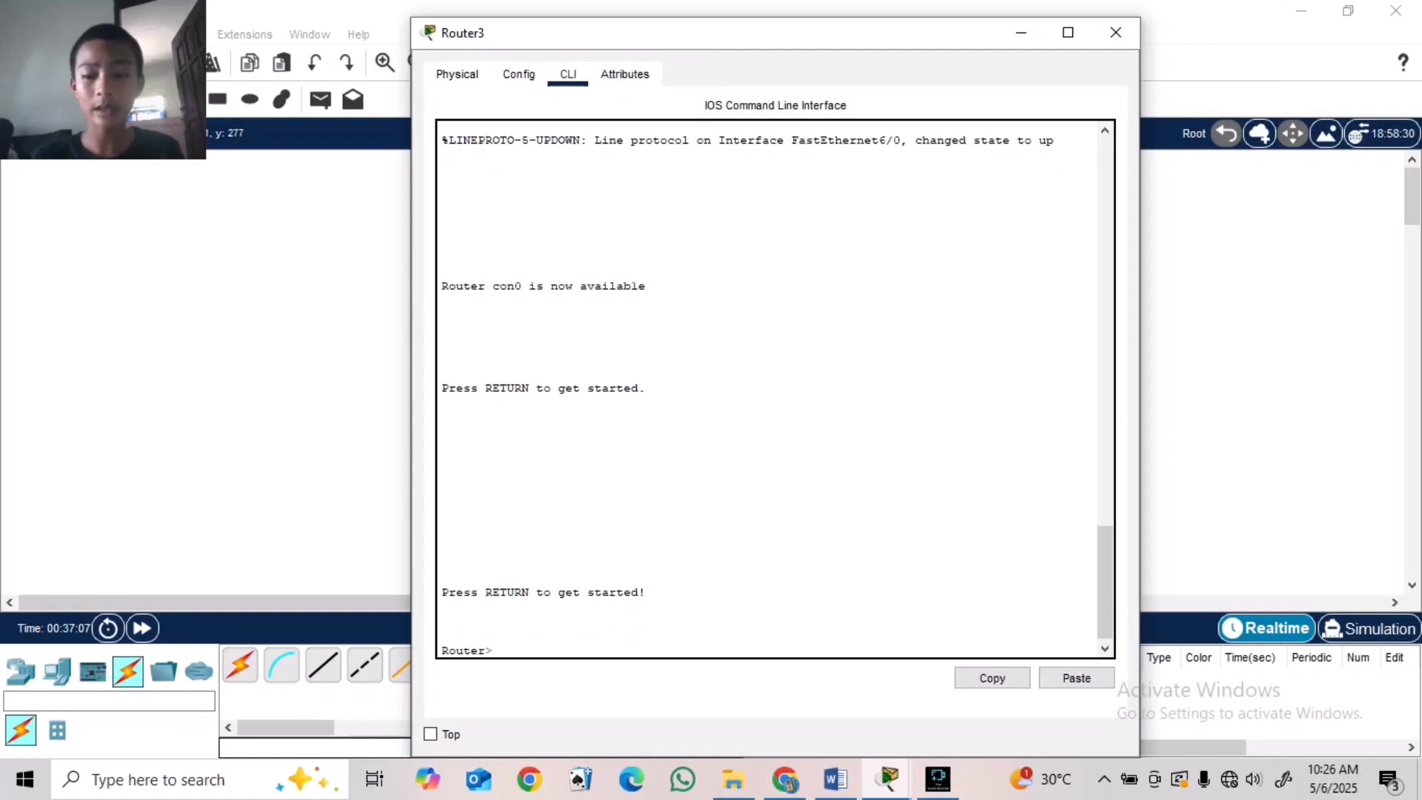
text(en)
key(Return)
text(co)
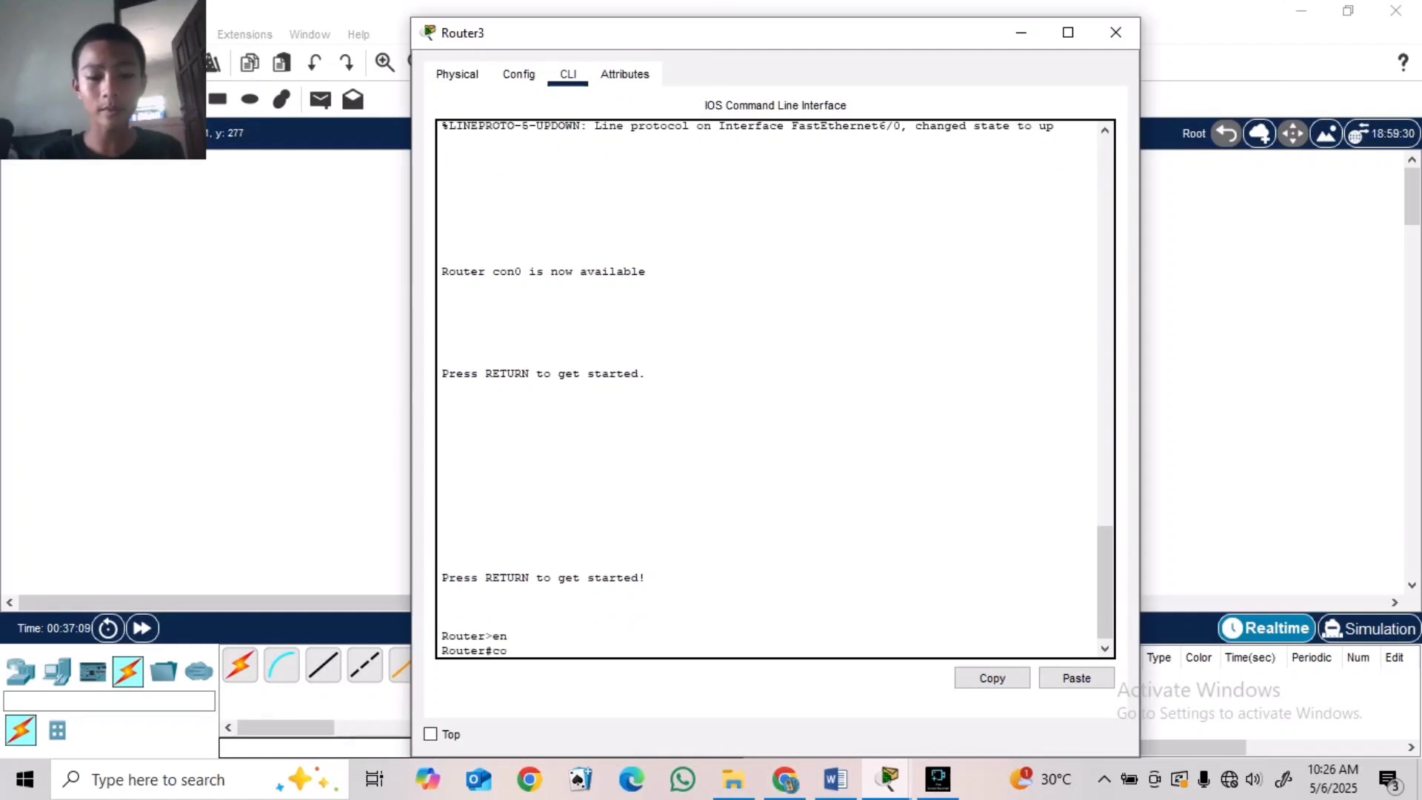
text(nf t)
key(Return)
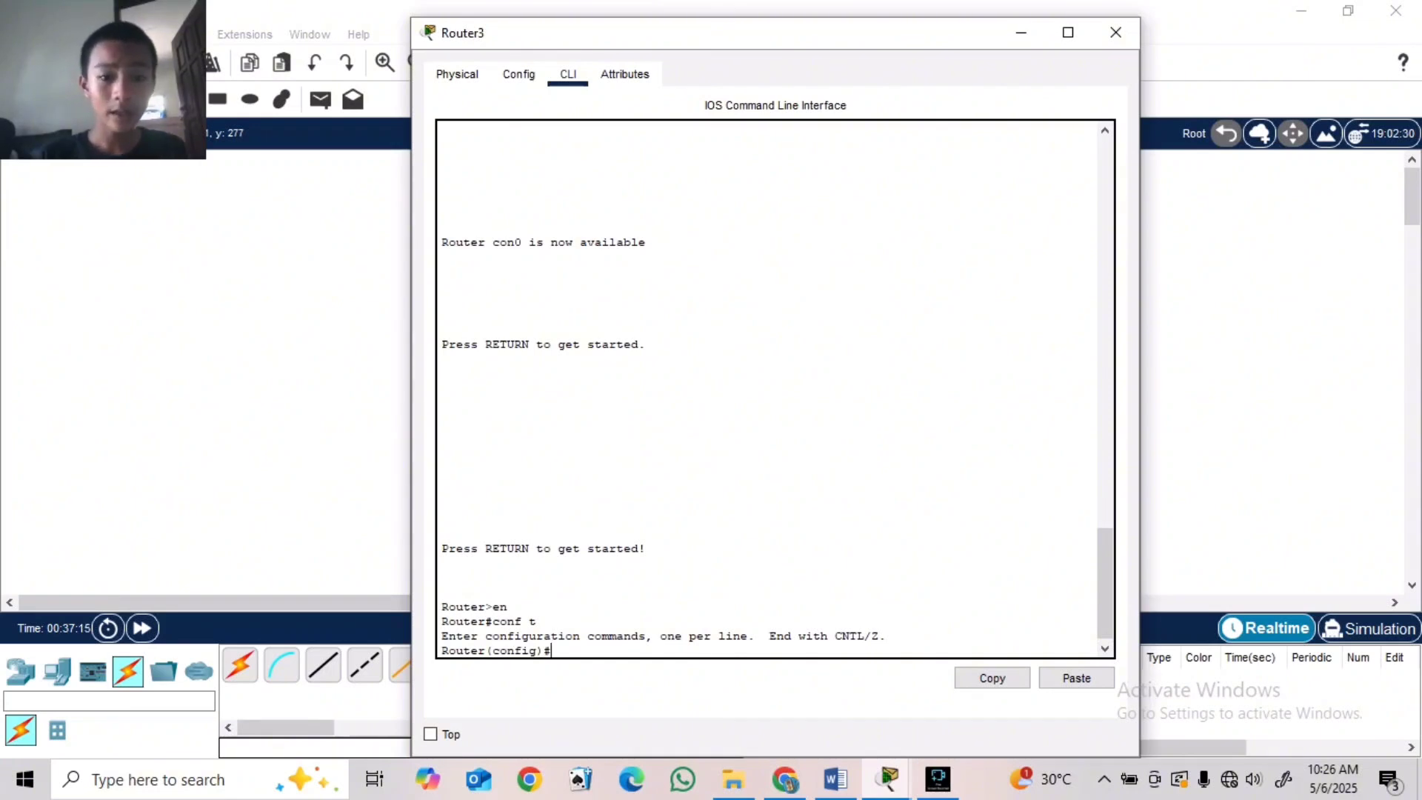
- Start OSPF process 10 on Router3 with the command router ospf 10
text(router )
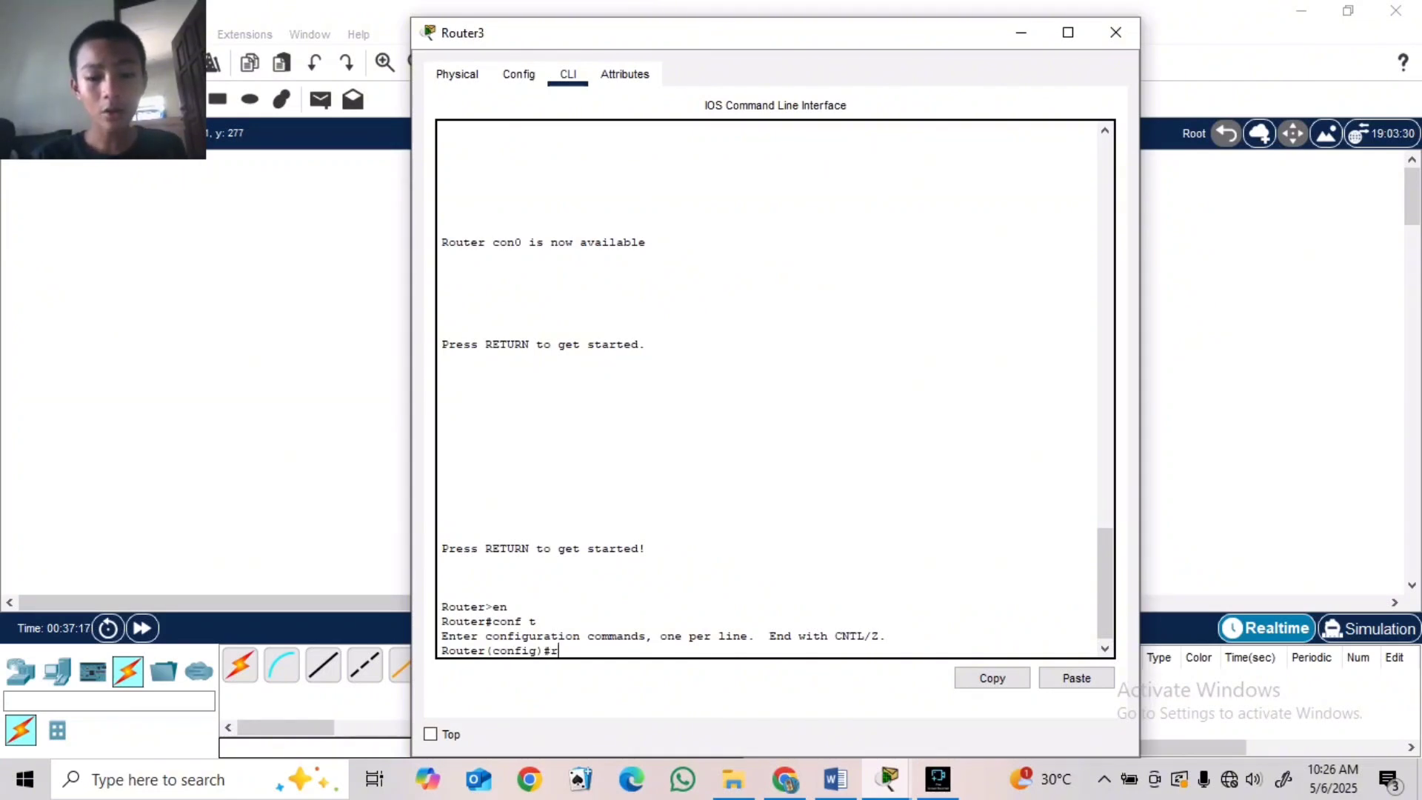
text(ospf)
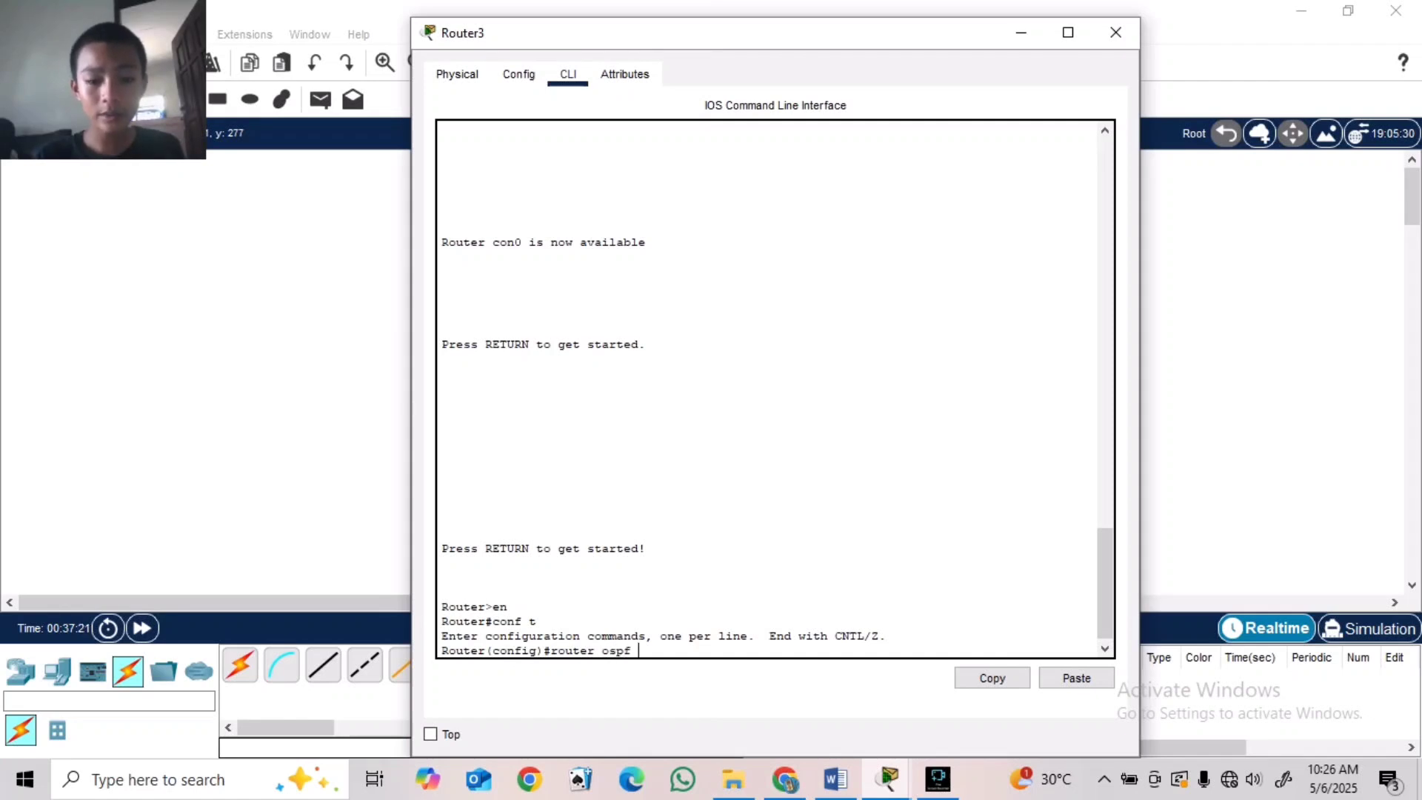
text( 10)
key(Return)
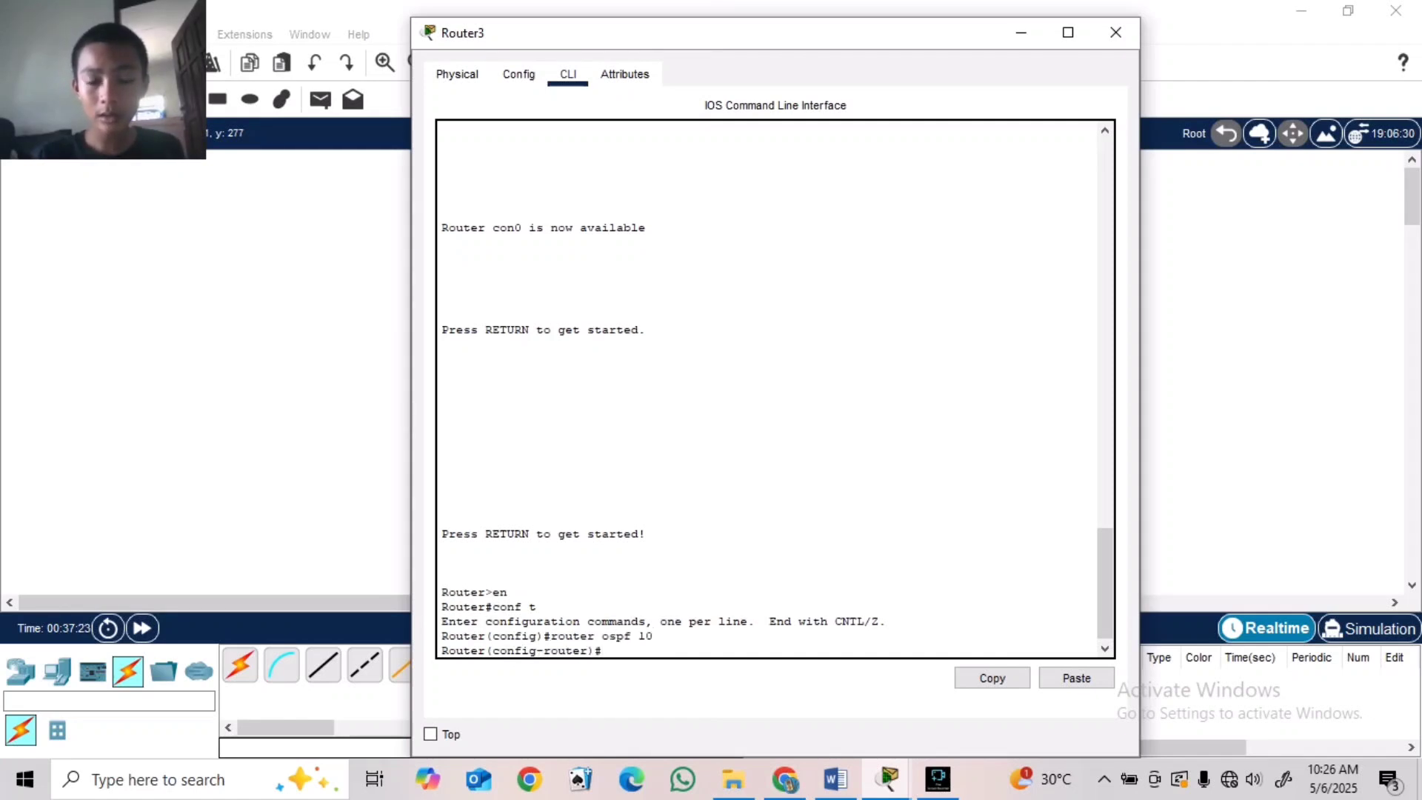
- Add the first network to Router3's OSPF process with the command network 192.168.75.0 0.0.0.255 area 0
text(netwo)
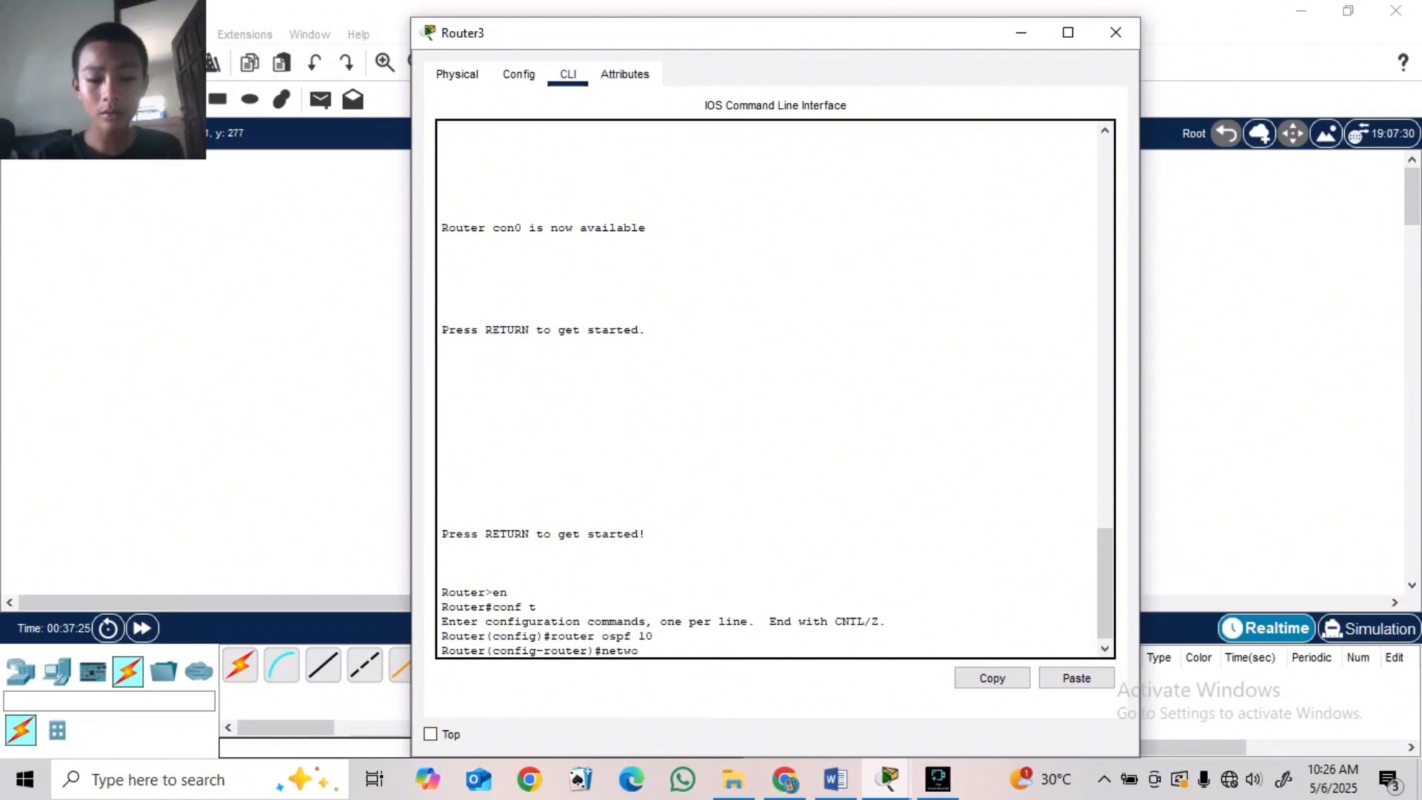
text(rk 192.168.)
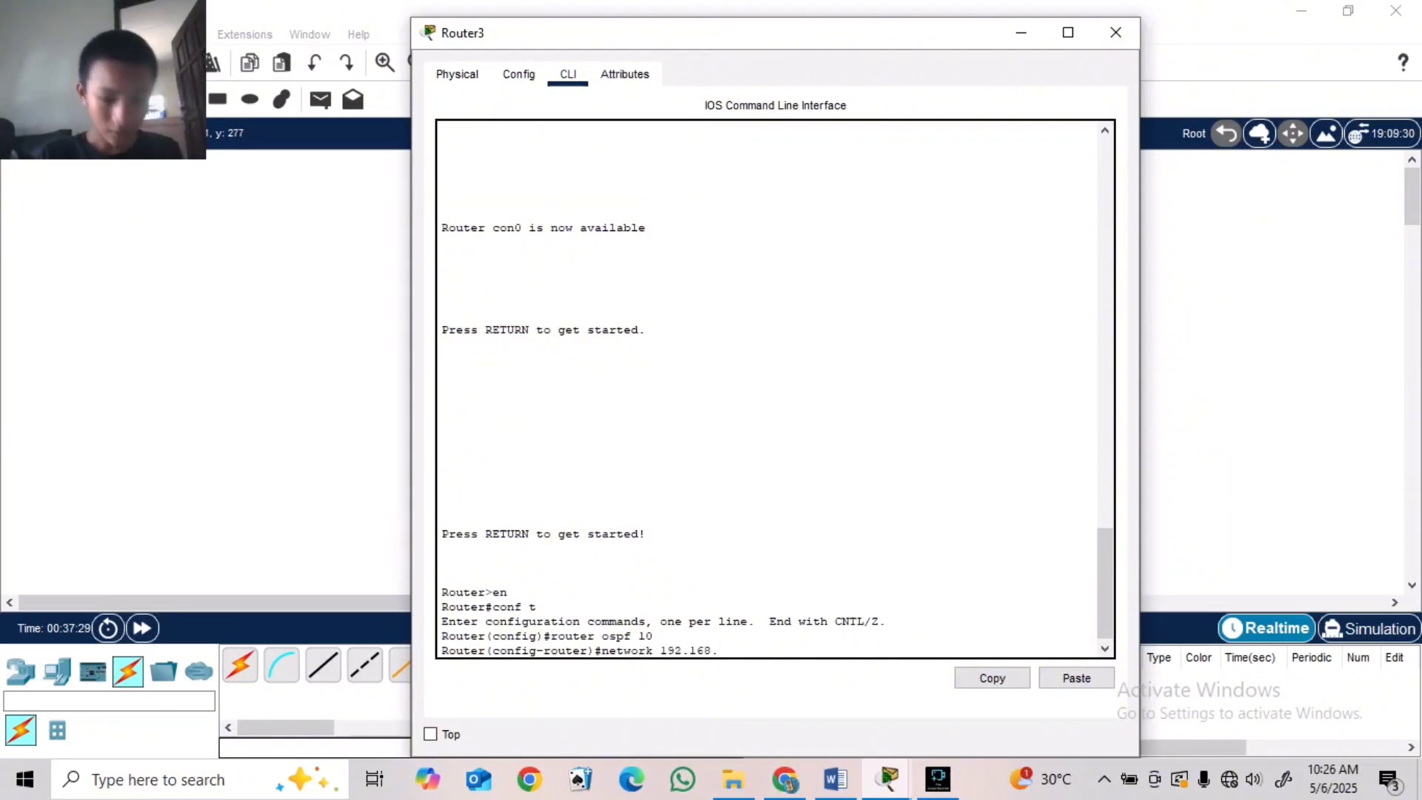
text(75.)
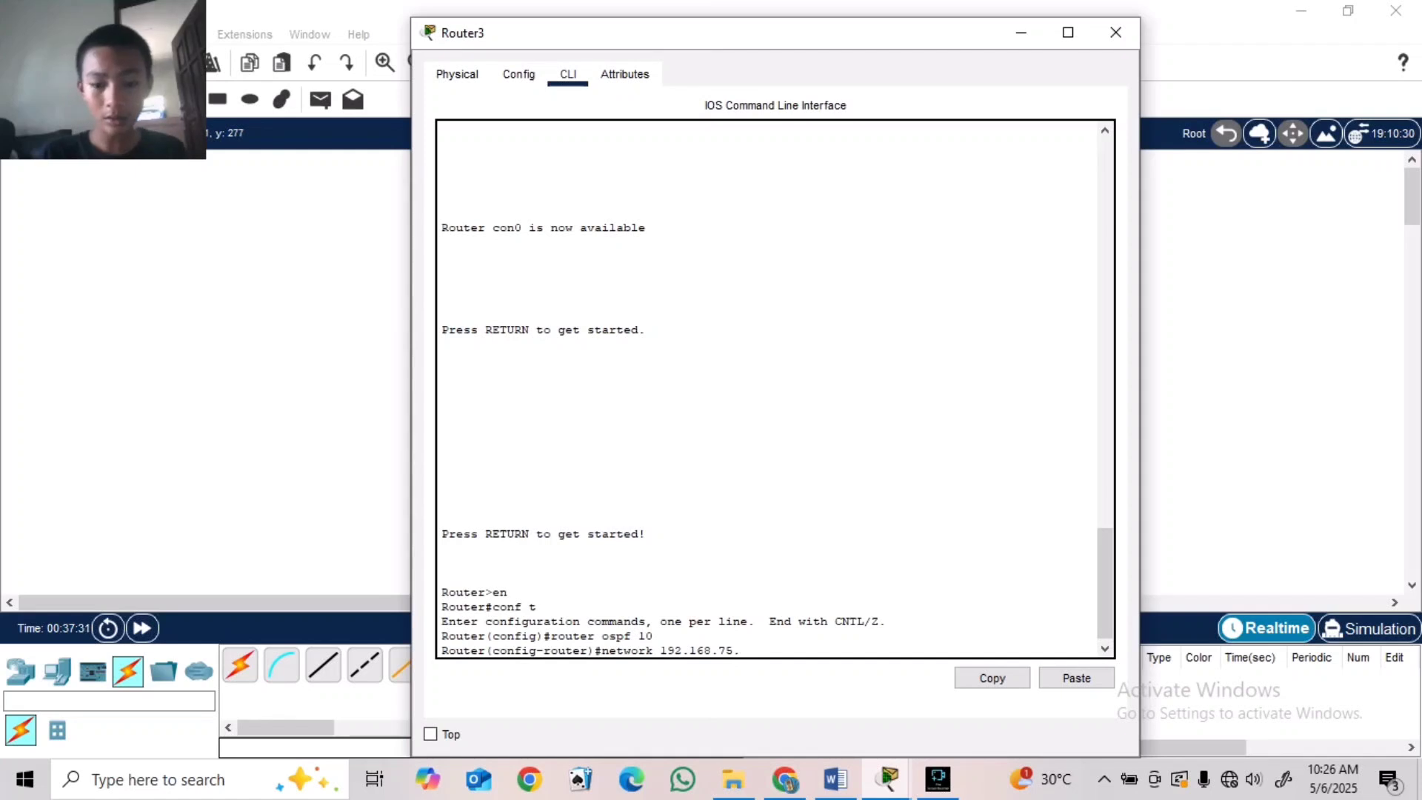
text(0 0.0)
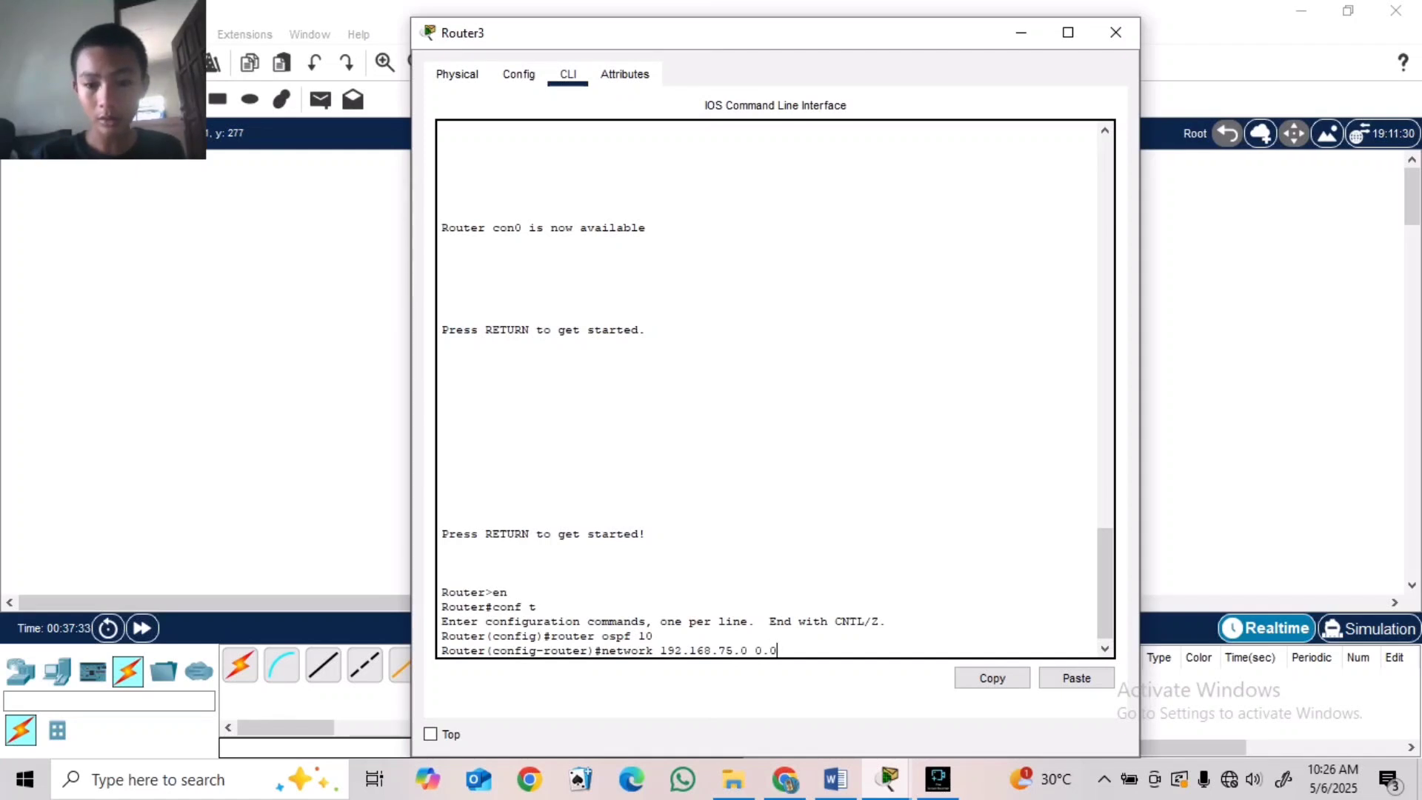
text(.0.)
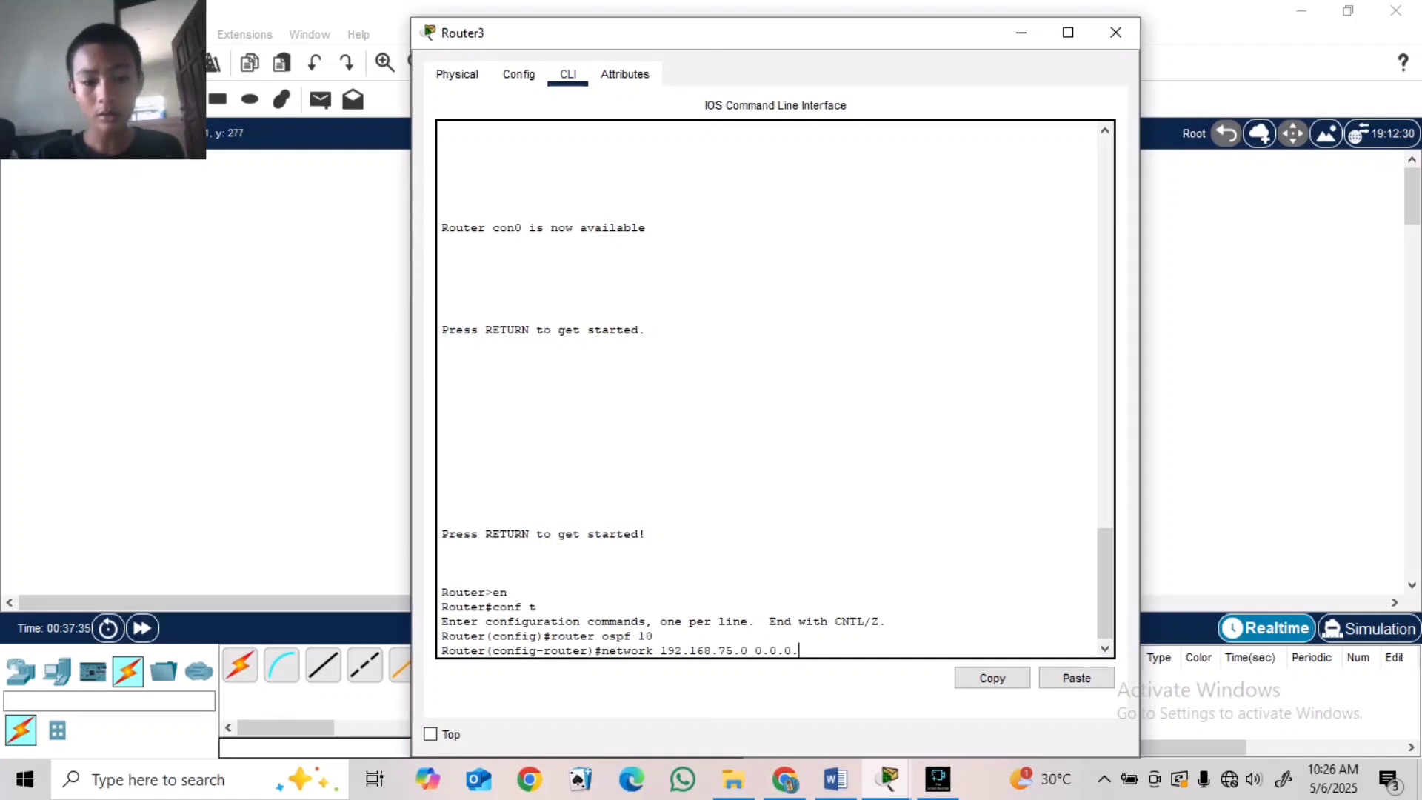
text(255 area 0)
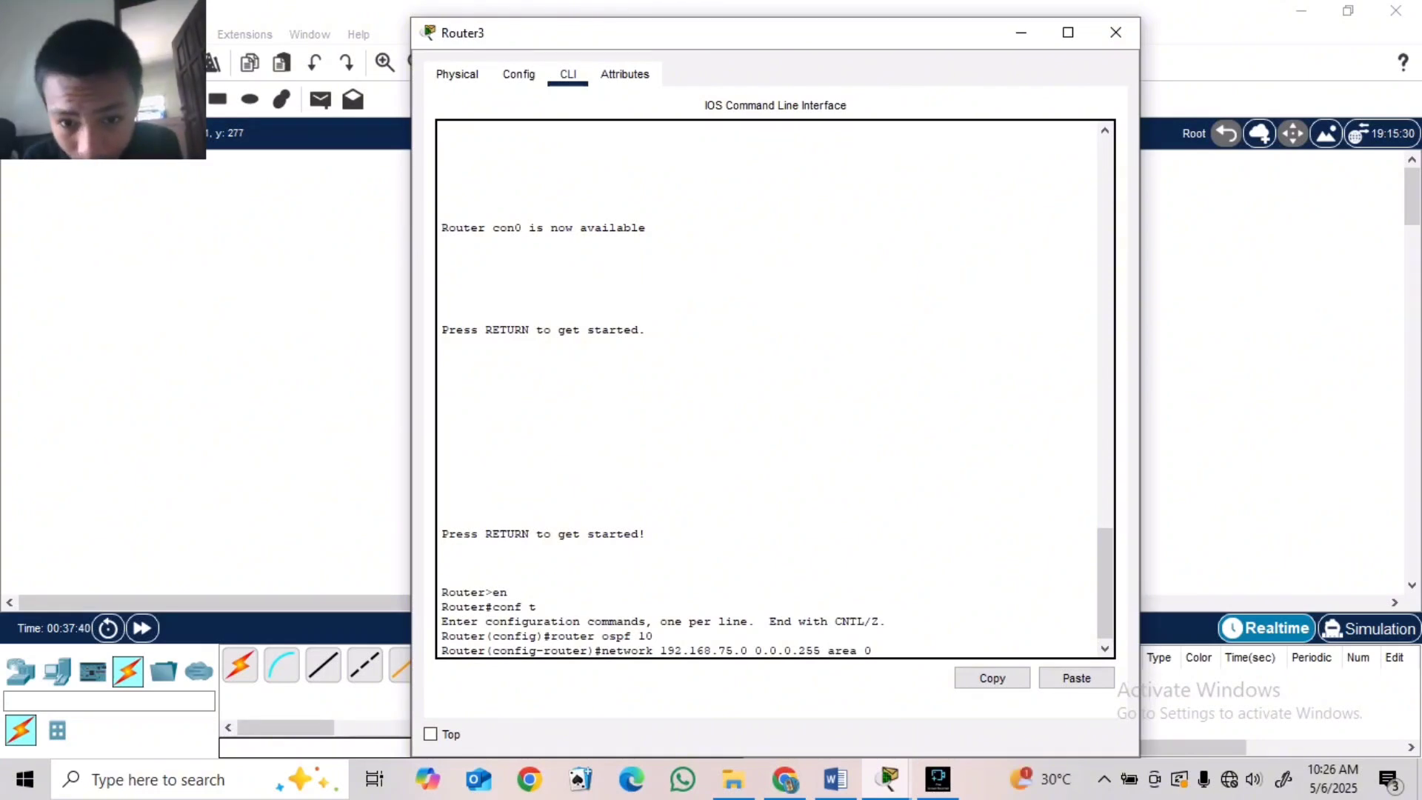
key(Return)
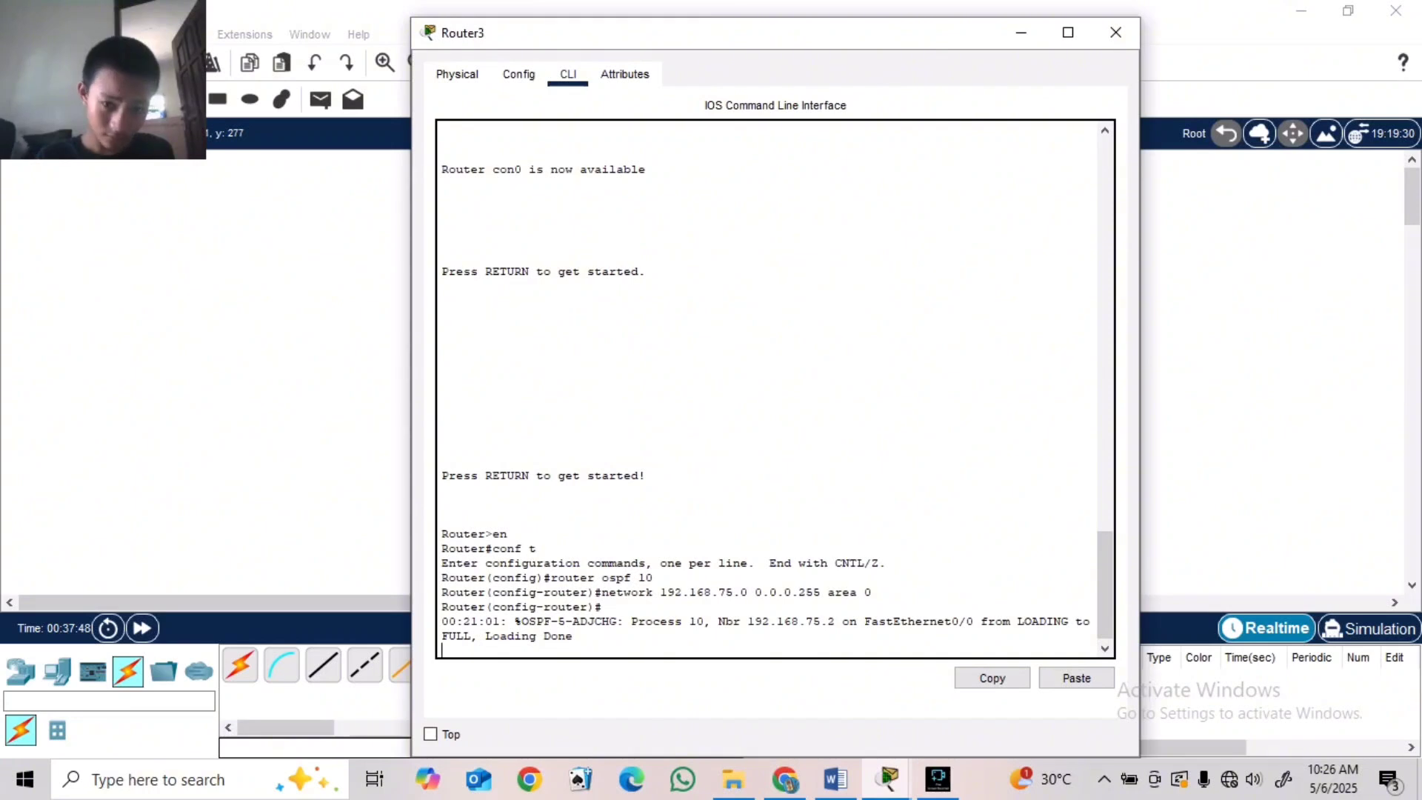
key(Return)
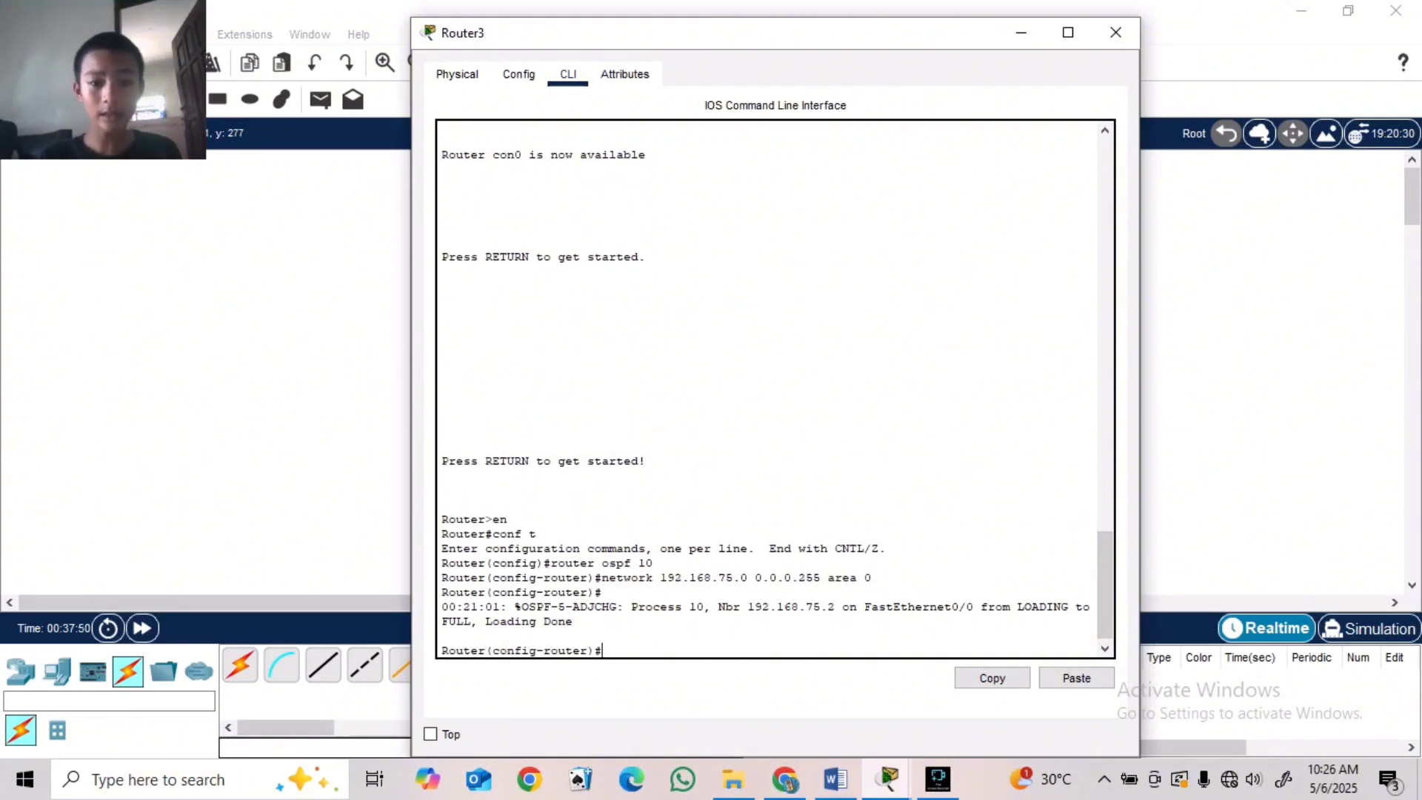
- Add the second network to Router3's OSPF process by reusing the previous command as network 192.168.25.0 0.0.0.255 area 0
key(Up)
key(Left)
key(Left)
key(Left)
key(Left)
key(Left)
key(Left)
key(Left)
key(Left)
key(Left)
key(Left)
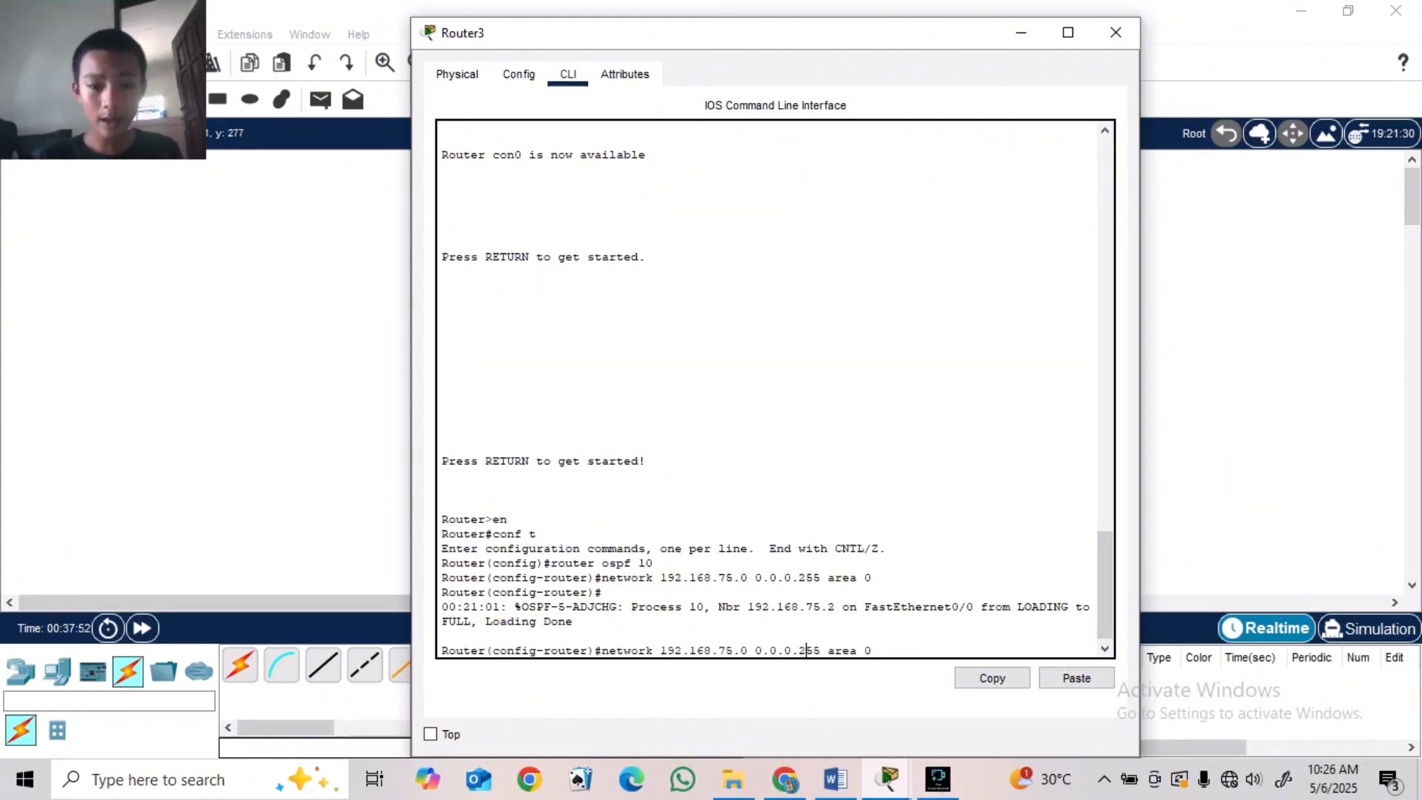
key(Left)
key(Left)
key(Left)
key(Left)
key(Left)
key(Left)
key(Left)
key(Left)
key(Left)
key(Left)
key(BackSpace)
key(BackSpace)
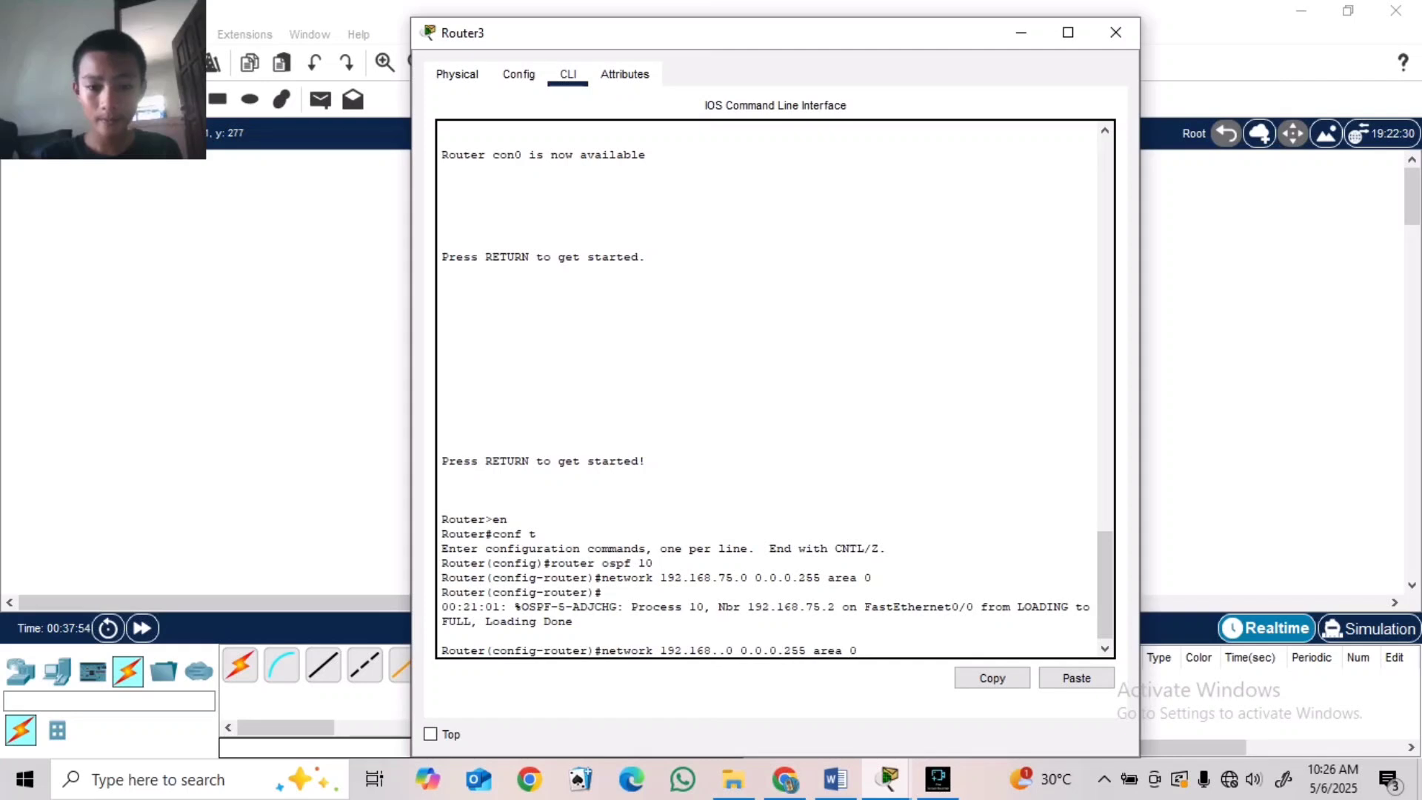
text(25)
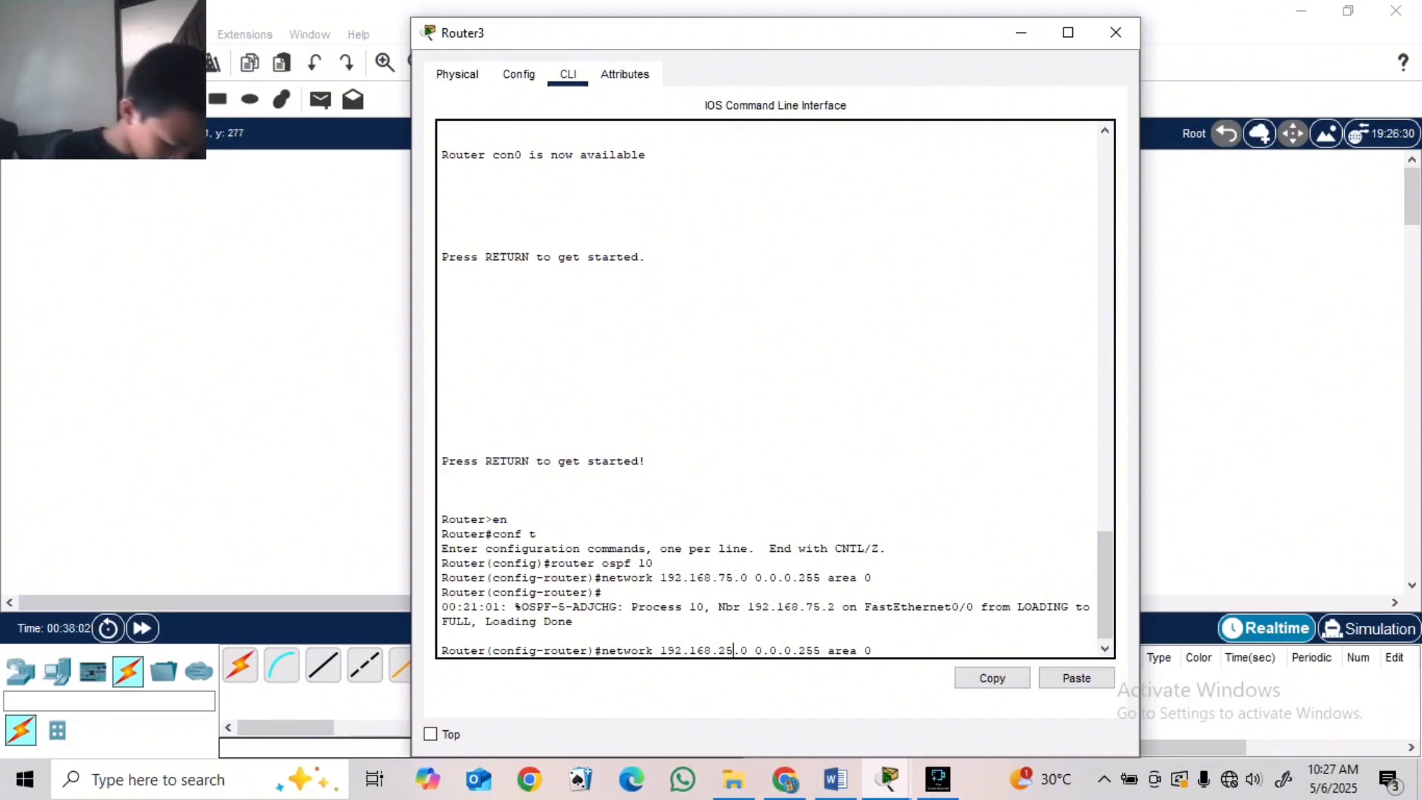
key(Return)
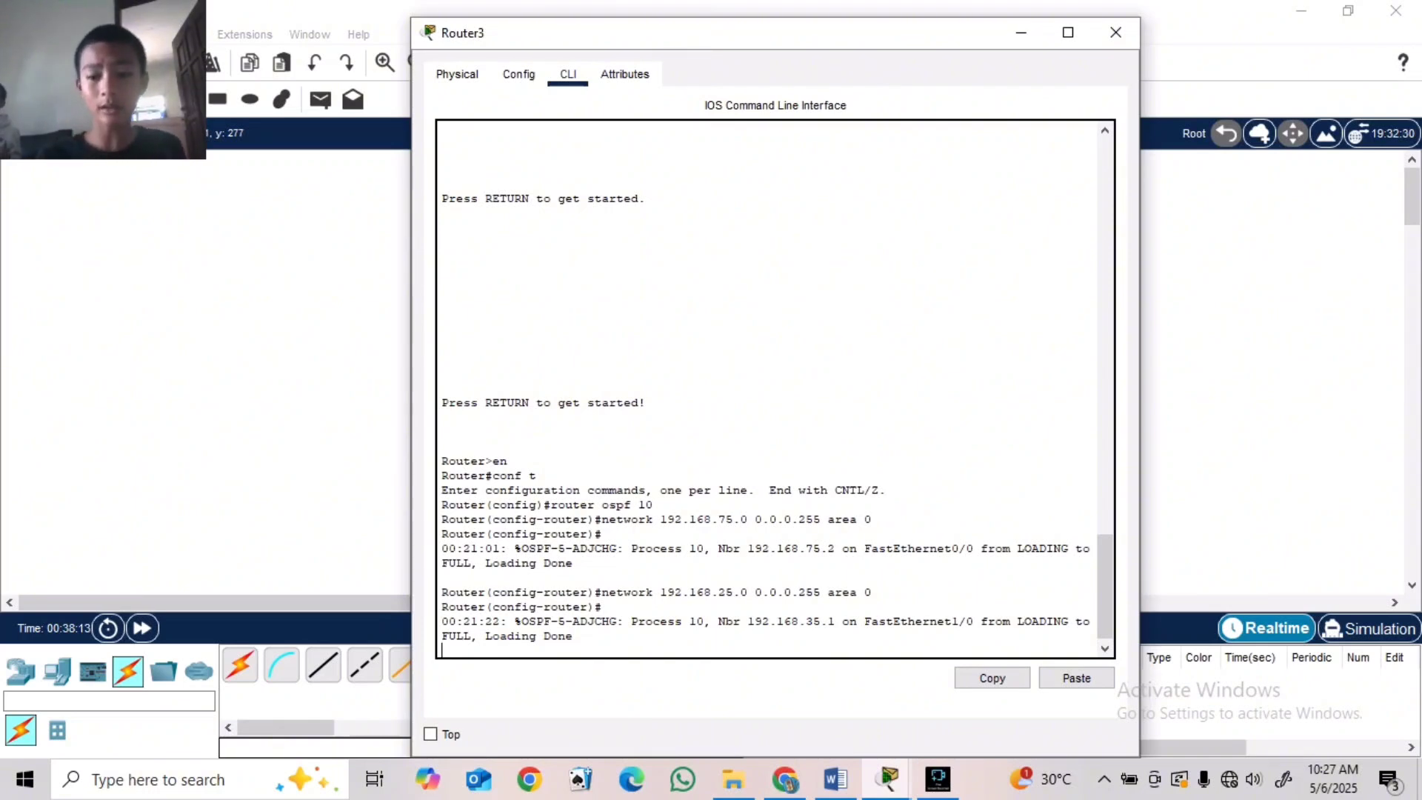
key(Return)
- Add the third network to Router3's OSPF process by reusing the previous command as network 192.168.85.0 0.0.0.255 area 4
key(Up)
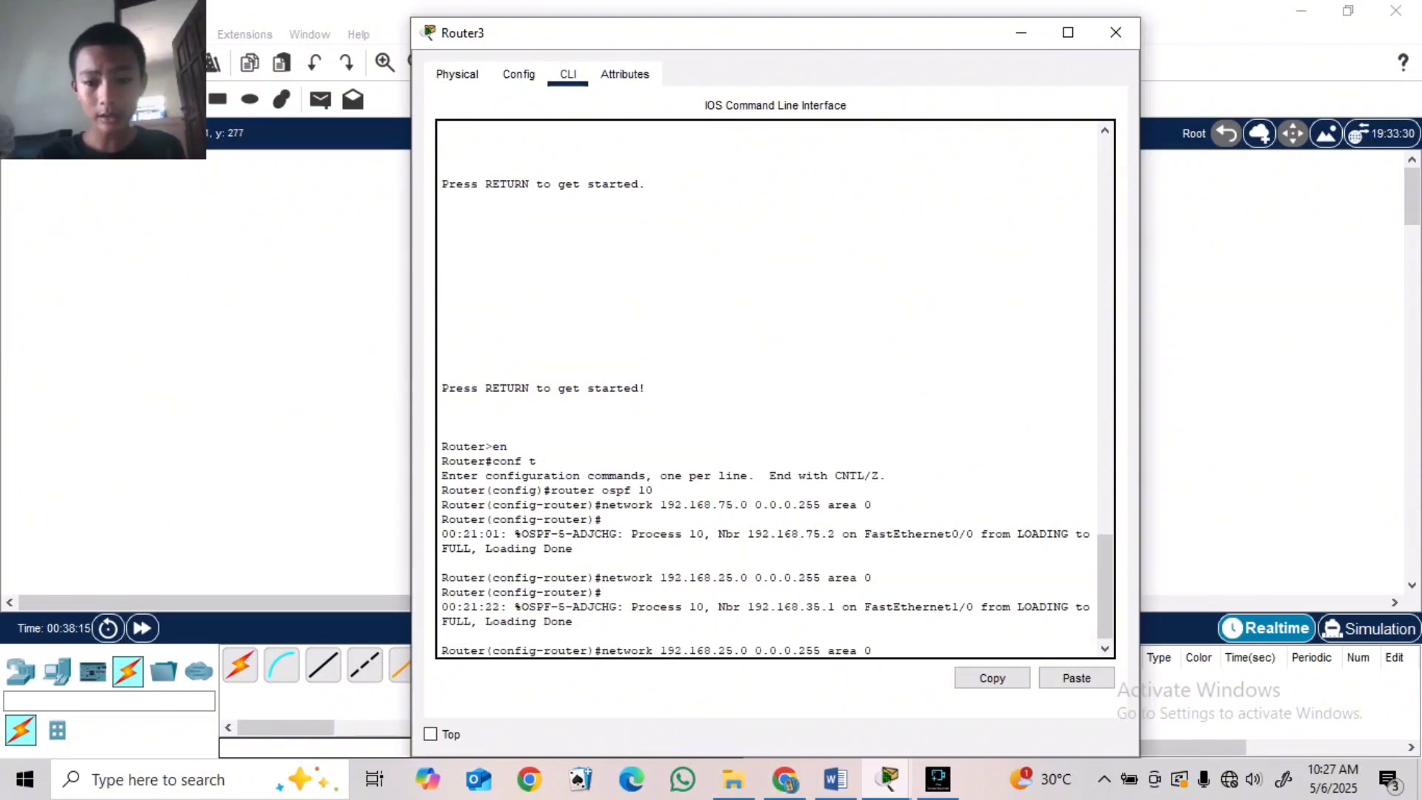
key(Left)
key(Left)
key(Left)
key(Left)
key(Left)
key(Left)
key(Left)
key(Left)
key(Left)
key(Left)
key(Left)
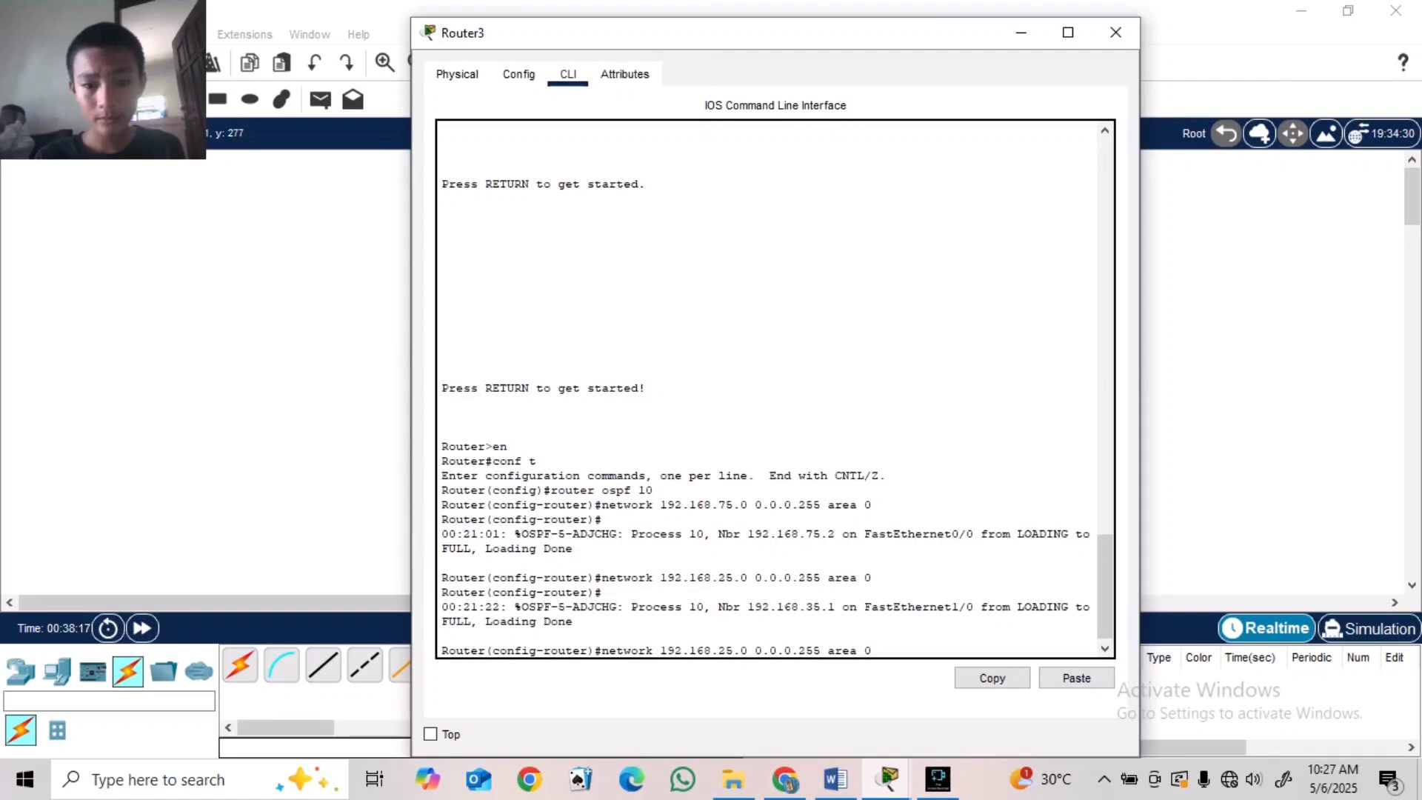
key(Left)
key(Left)
key(Left)
key(Left)
key(Left)
key(Left)
key(Left)
key(Left)
key(BackSpace)
key(BackSpace)
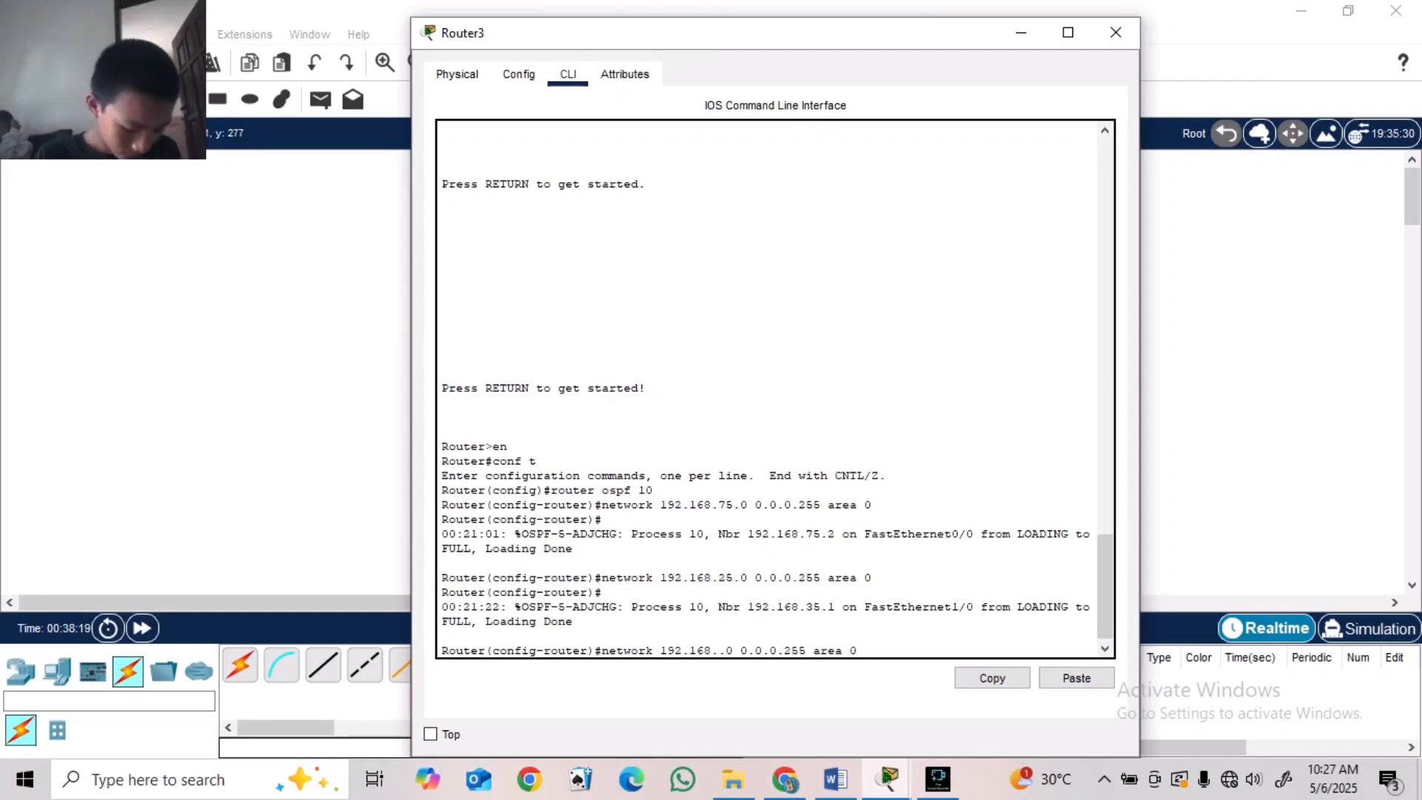
text(85)
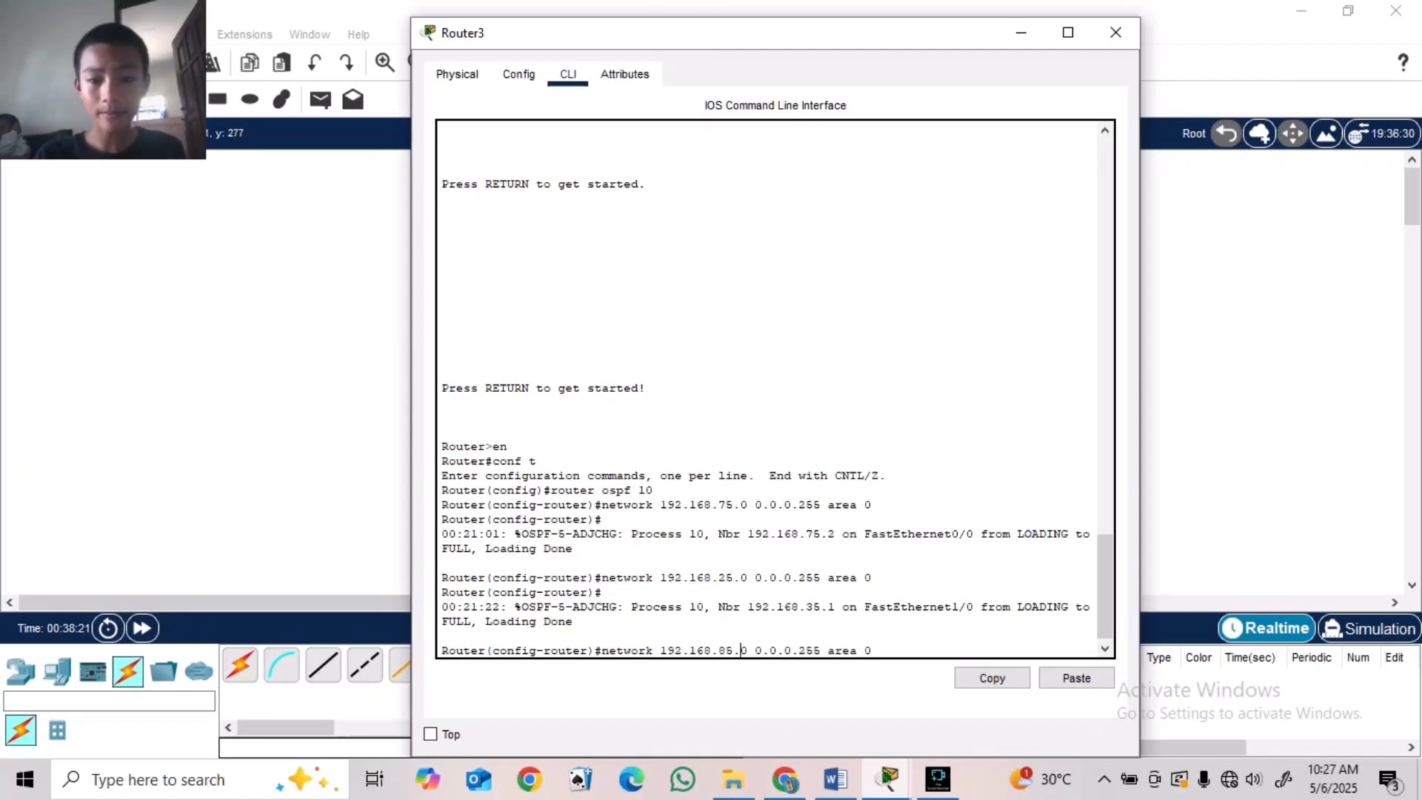
key(End)
key(BackSpace)
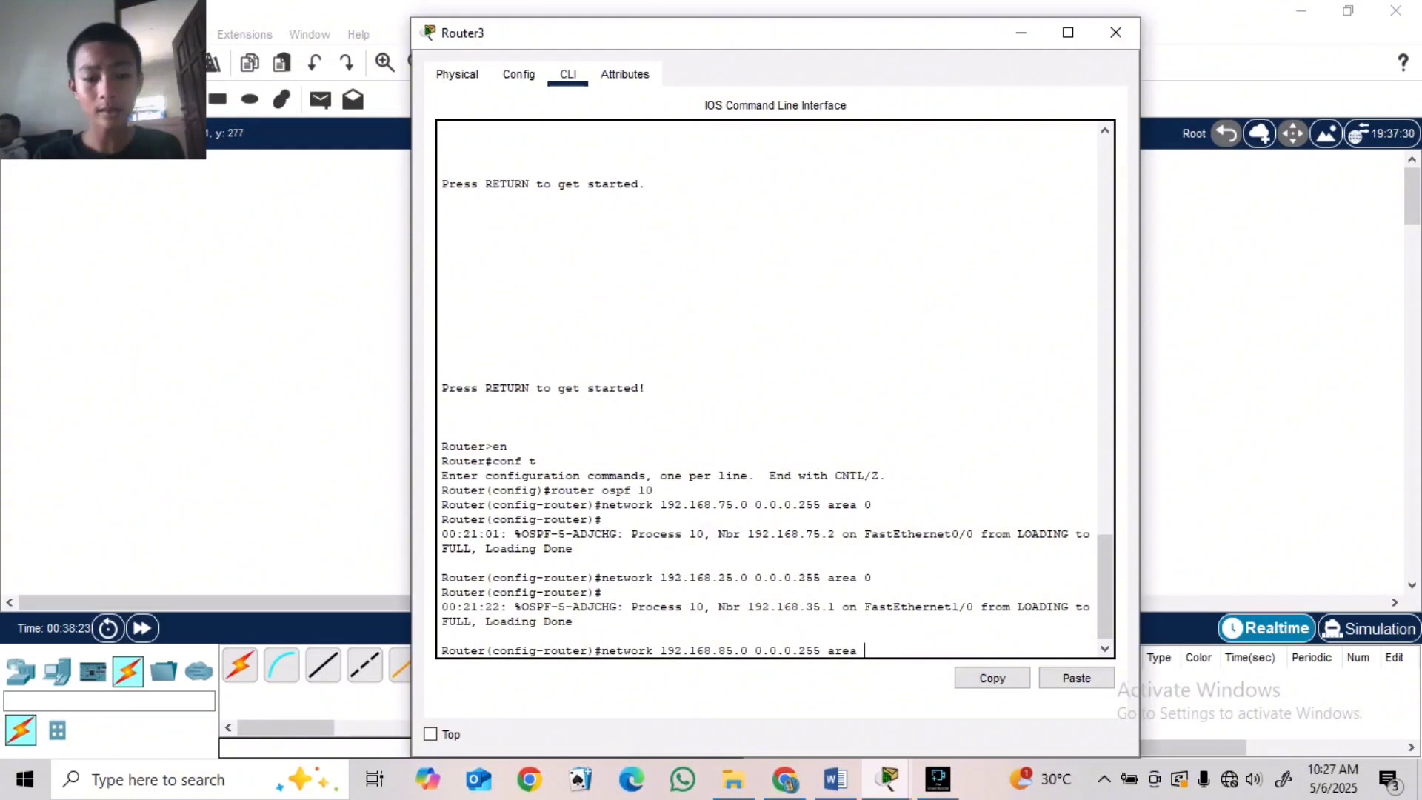
text(4)
key(Return)
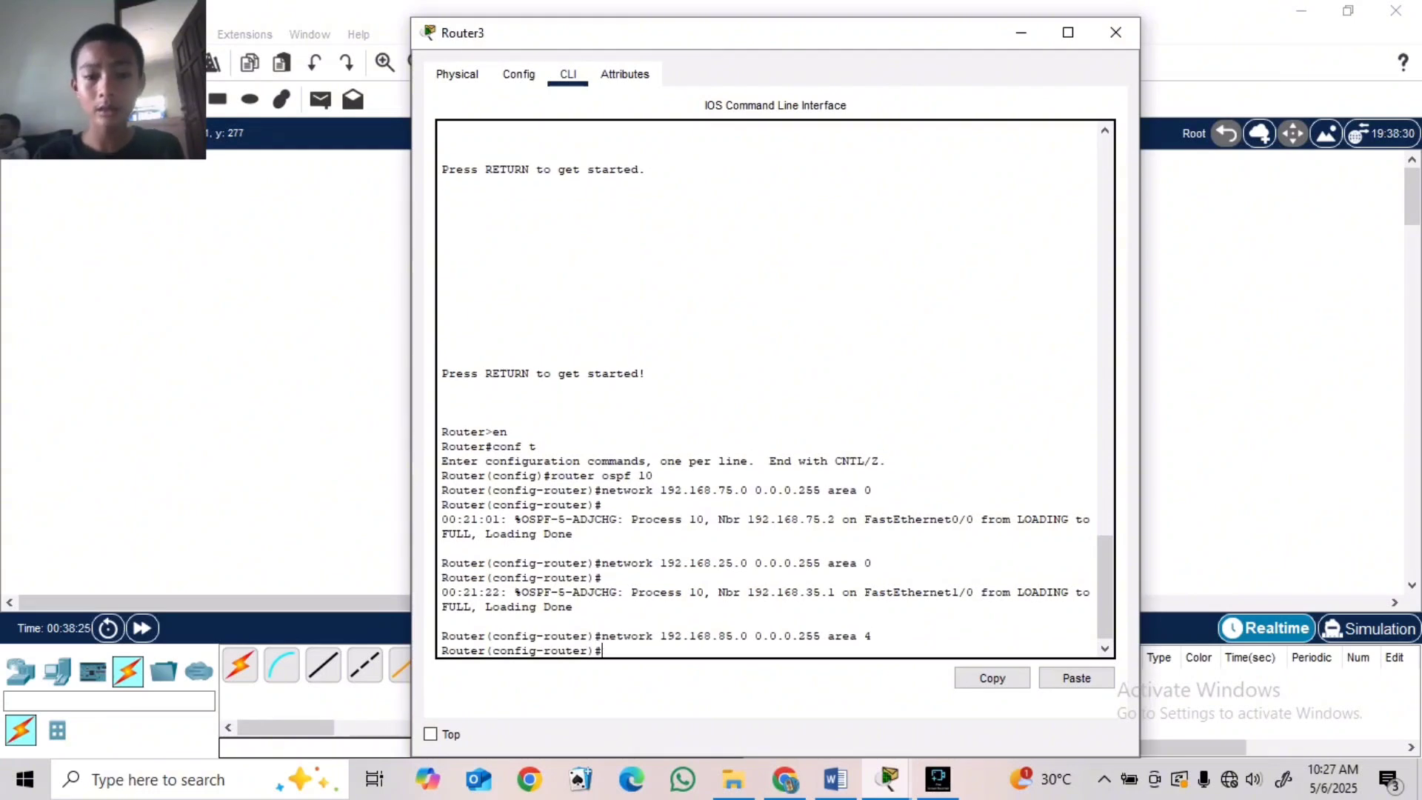
- Leave Router3's configuration mode with the end command and close its device window
text(end)
key(Return)
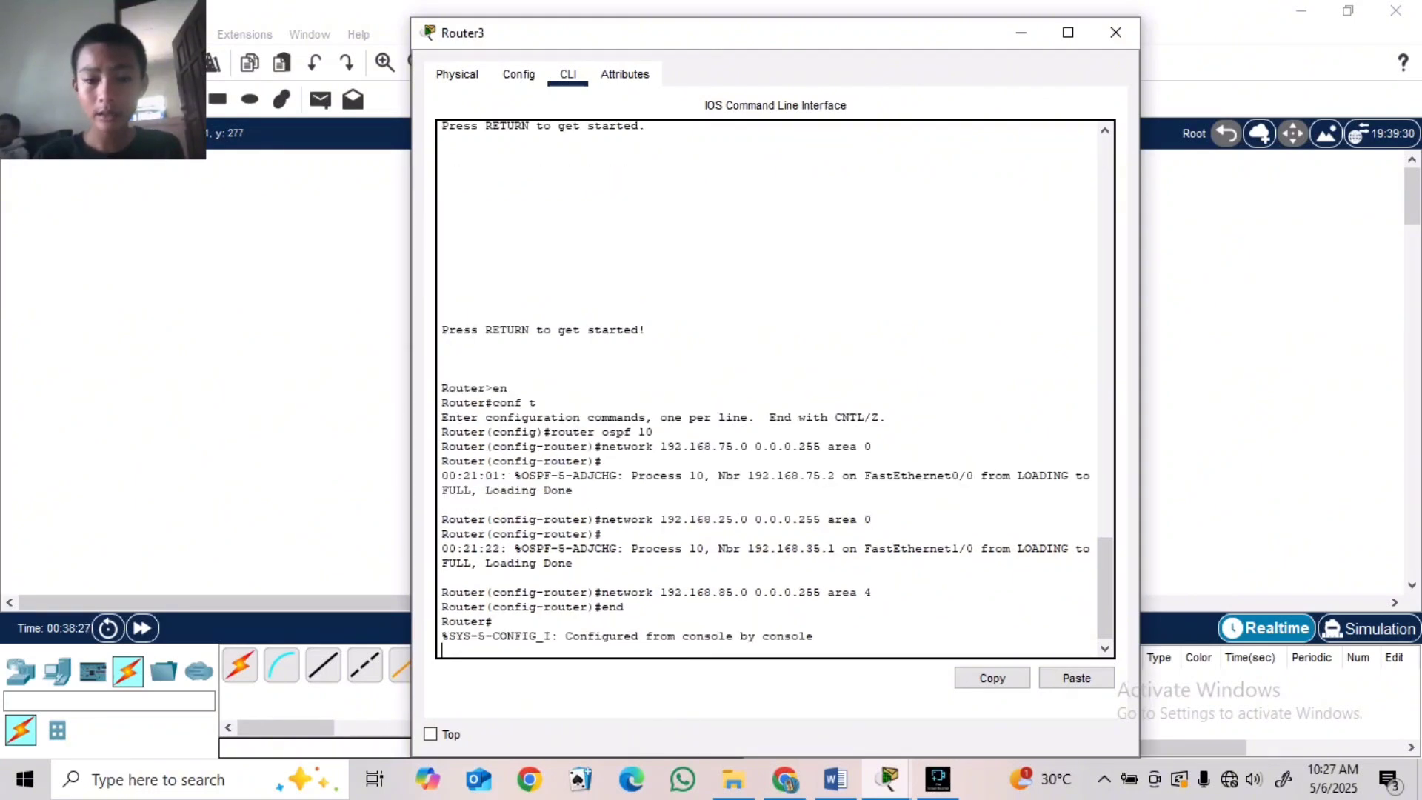
click(1116, 32)
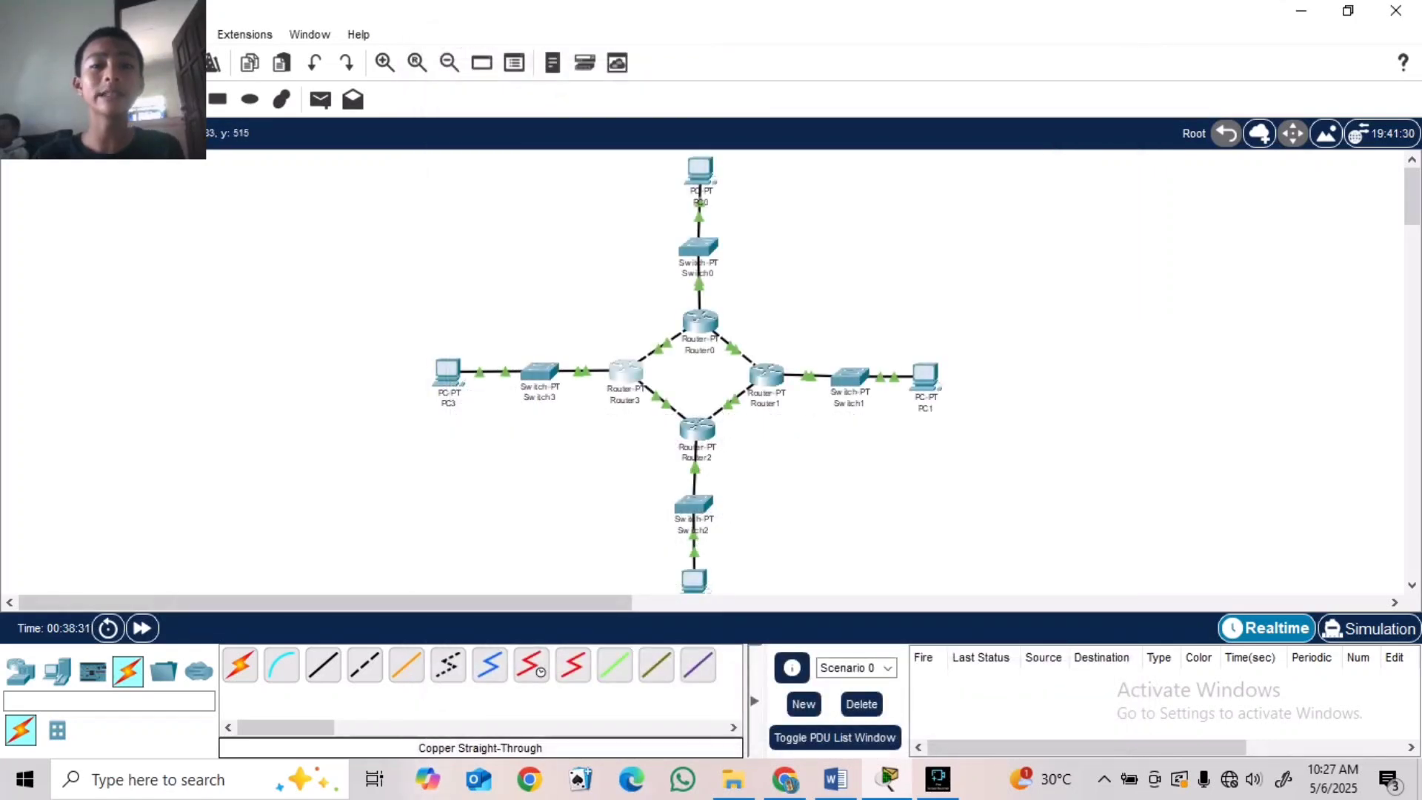
- Test the connection from PC0 to PC1 with a simple PDU
key(p)
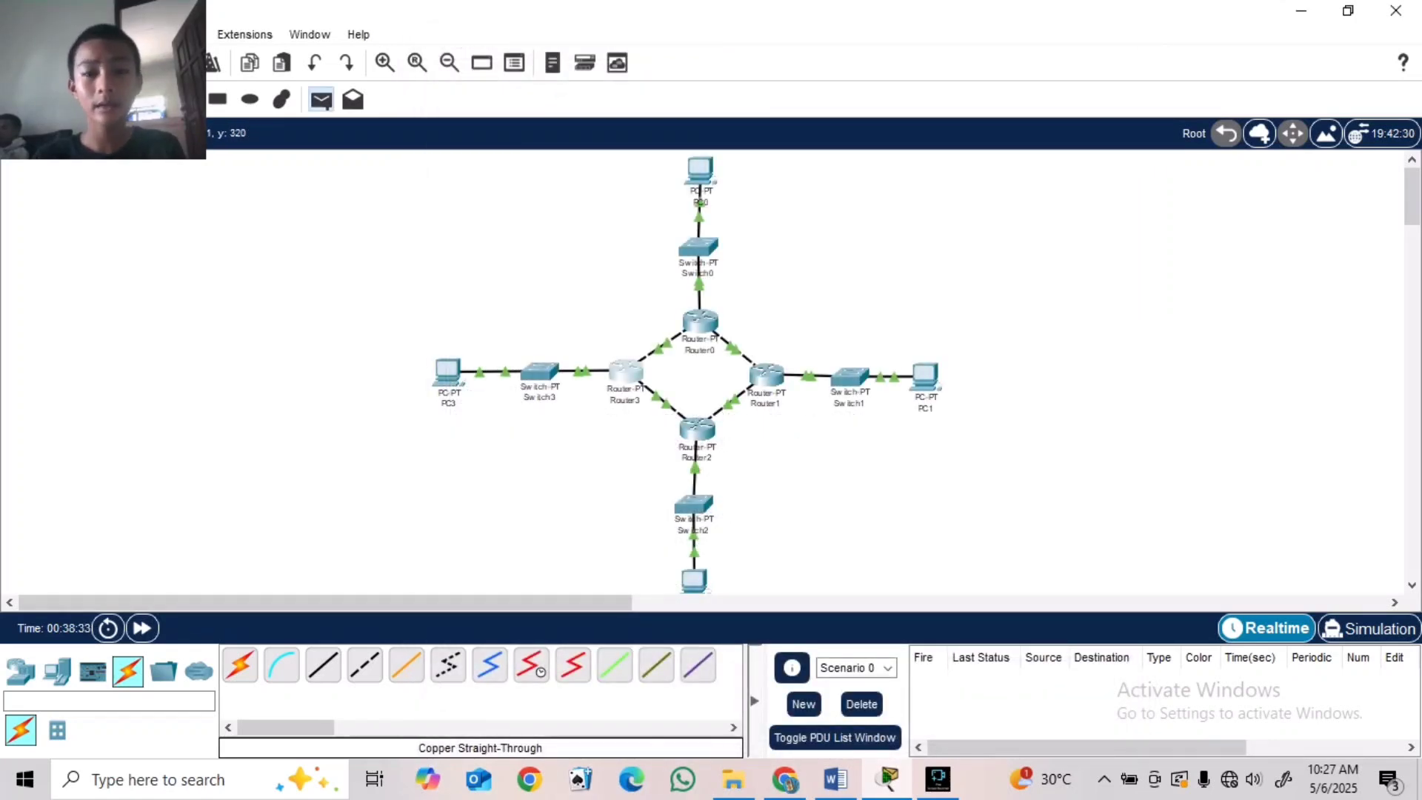
click(700, 170)
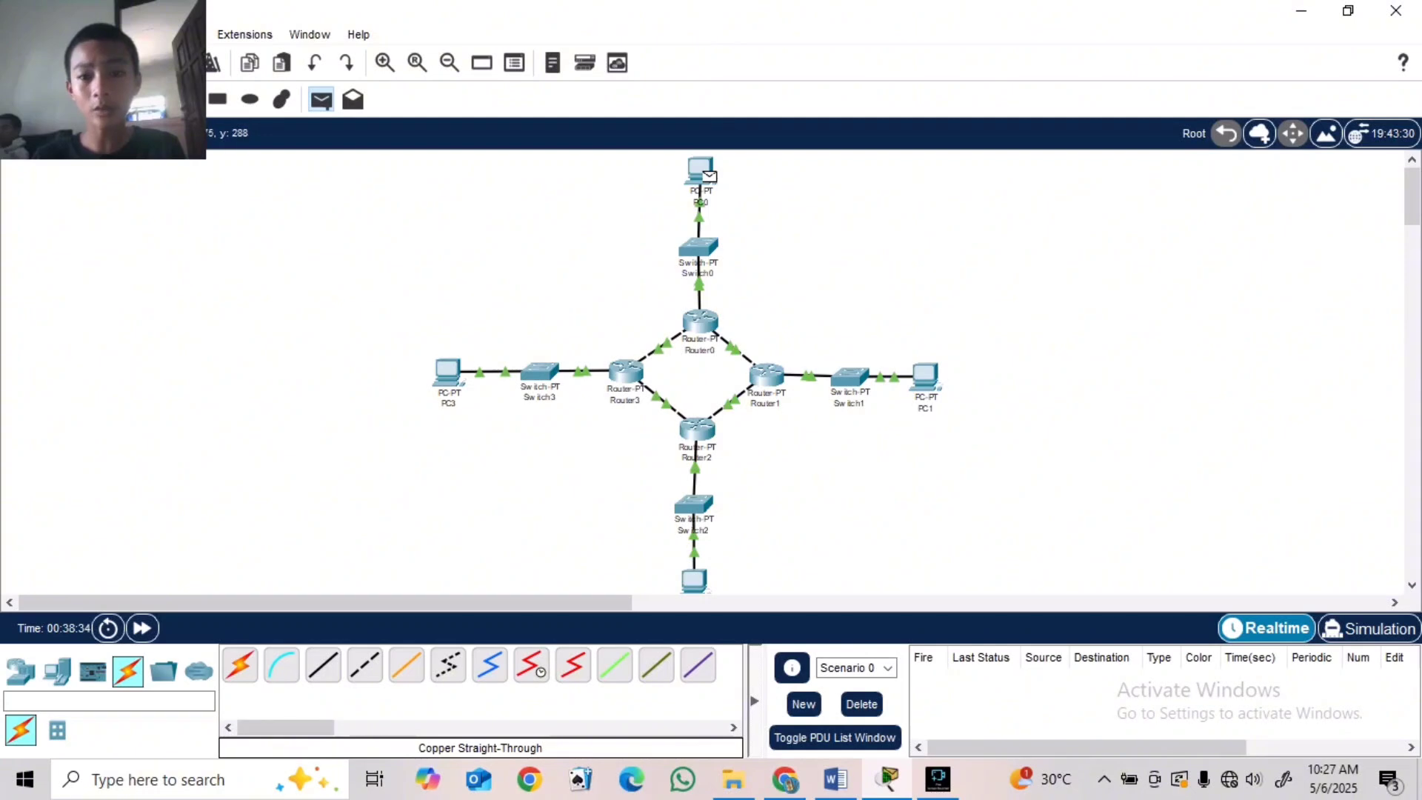
click(925, 376)
- Test the connection from PC1 to PC2 by sending a simple PDU twice, and delete the scenario's PDU entries
click(321, 101)
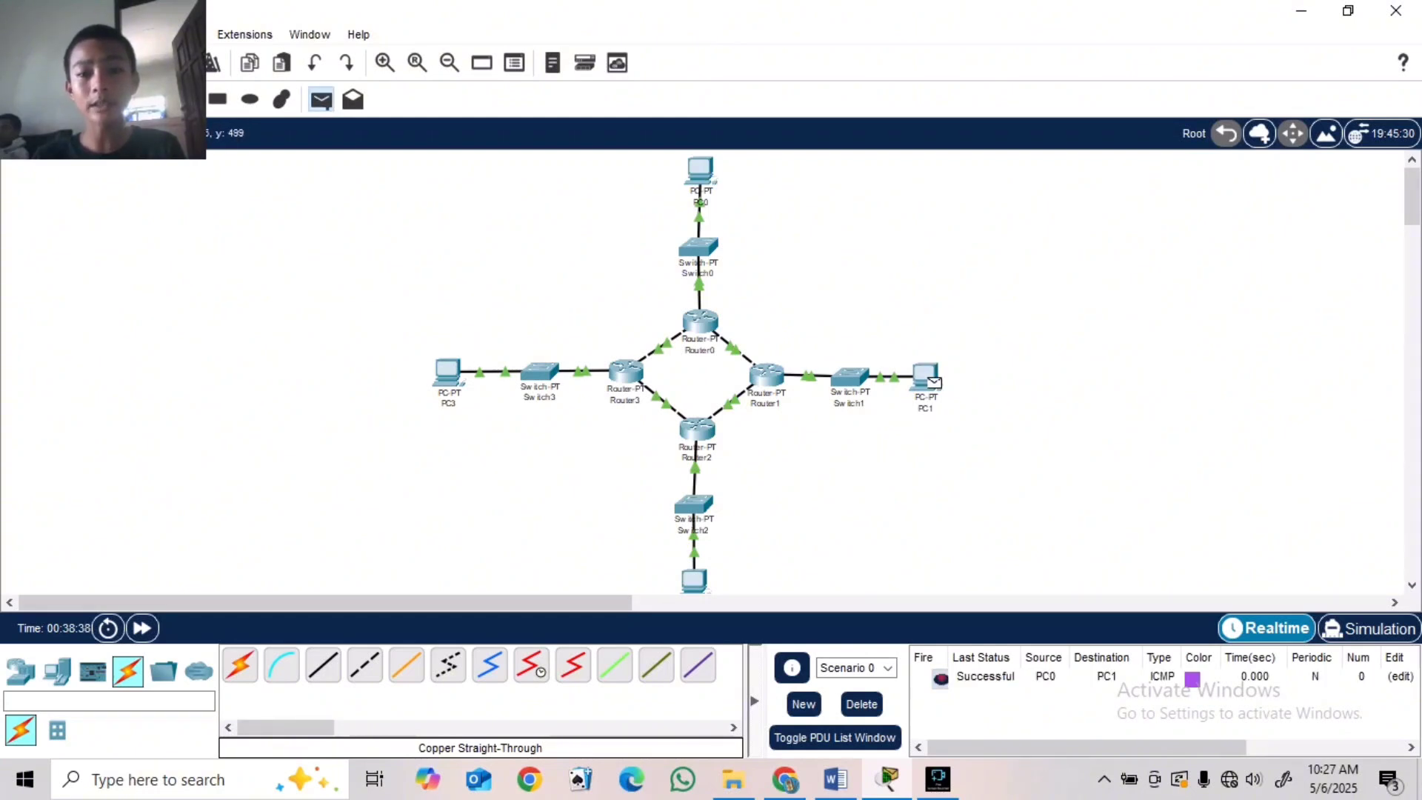
click(934, 382)
click(694, 581)
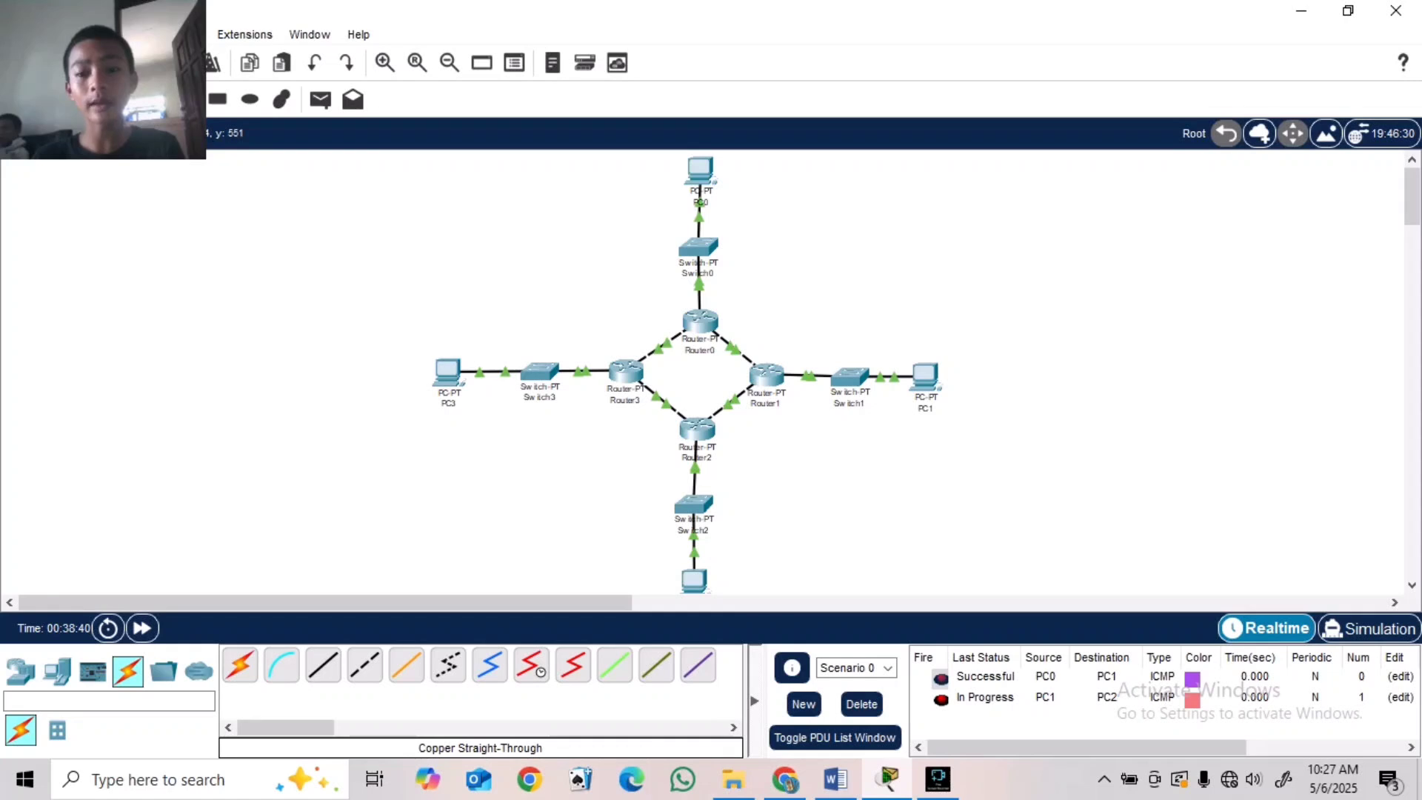
key(p)
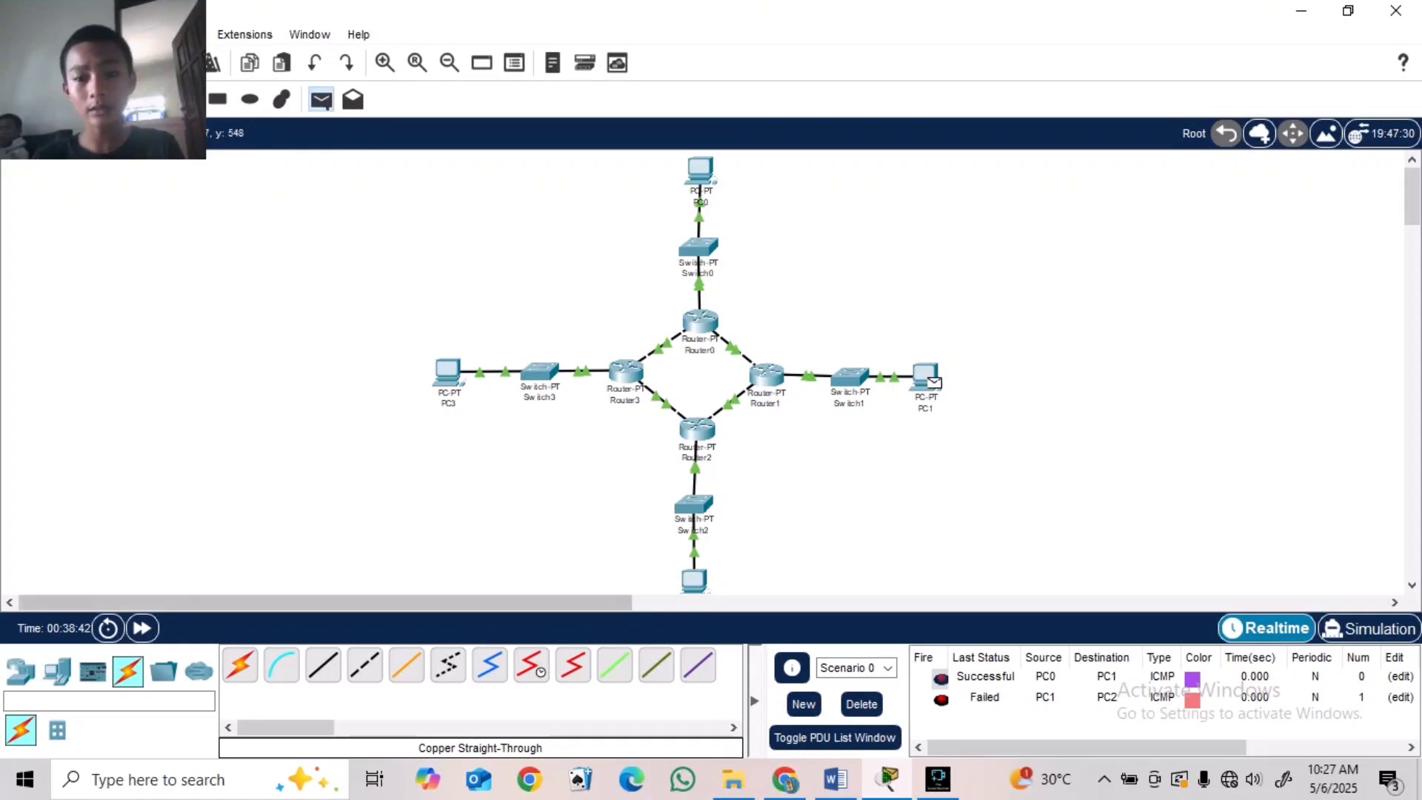
click(935, 382)
click(694, 581)
key(p)
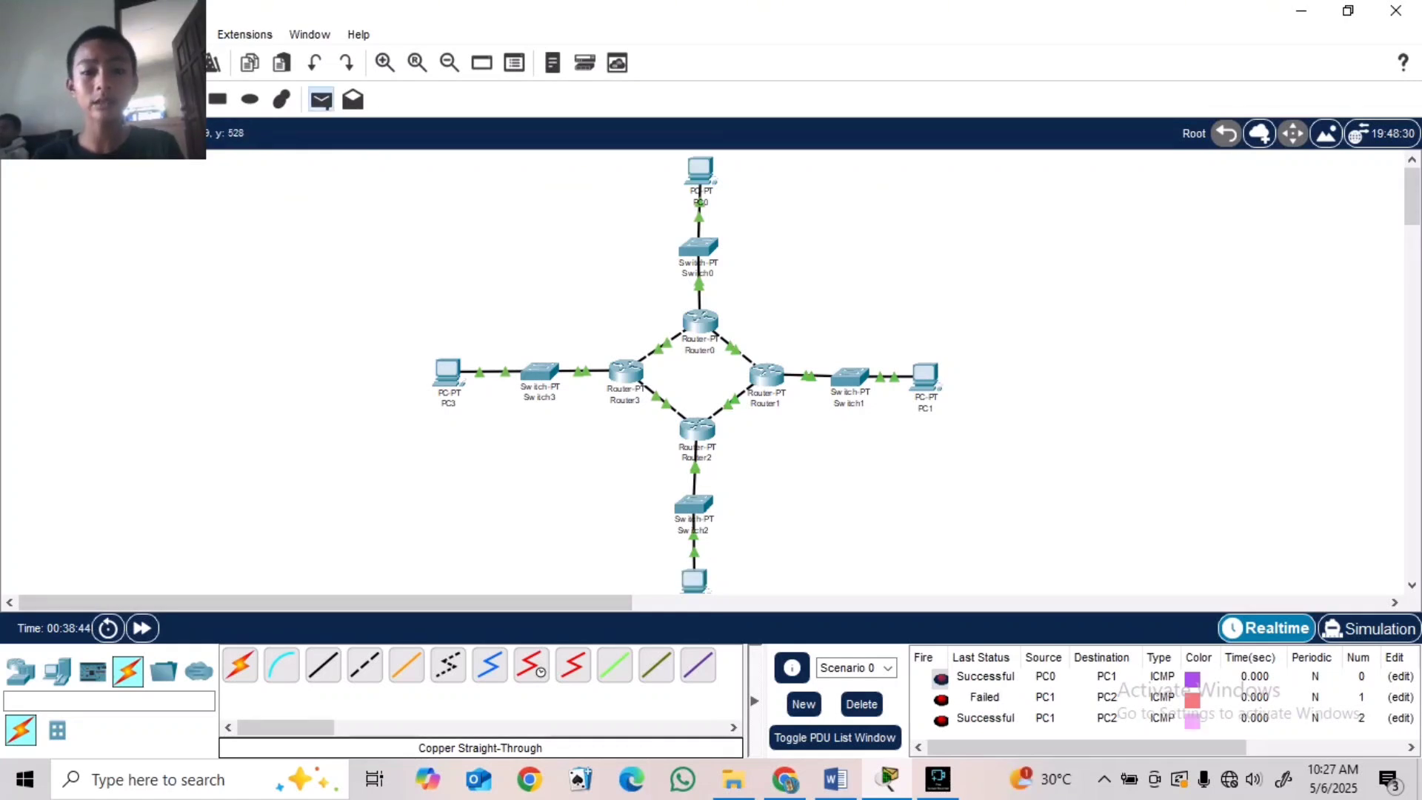
click(862, 703)
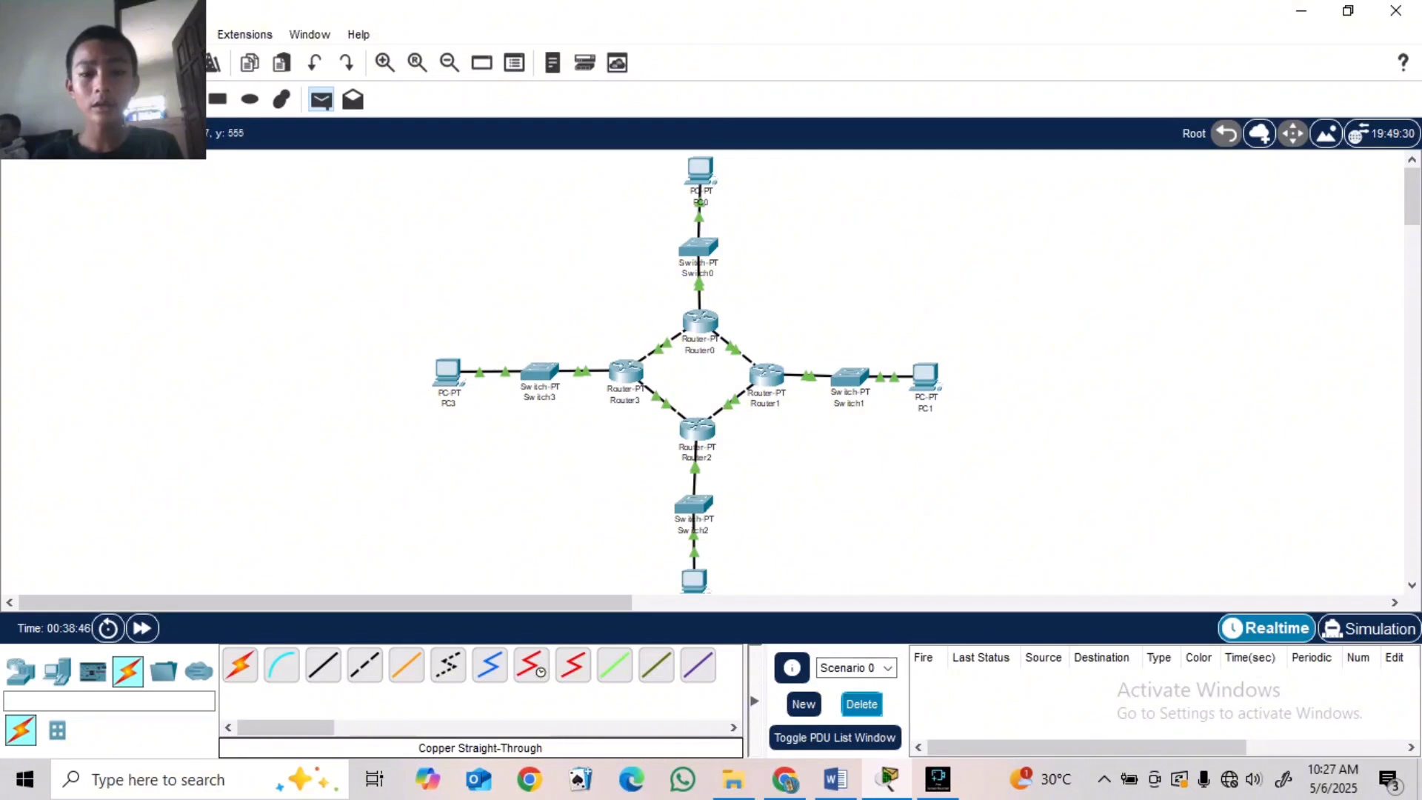
- Test the connection from PC2 to PC3 by sending a simple PDU twice, and delete the scenario's PDU entries
click(694, 582)
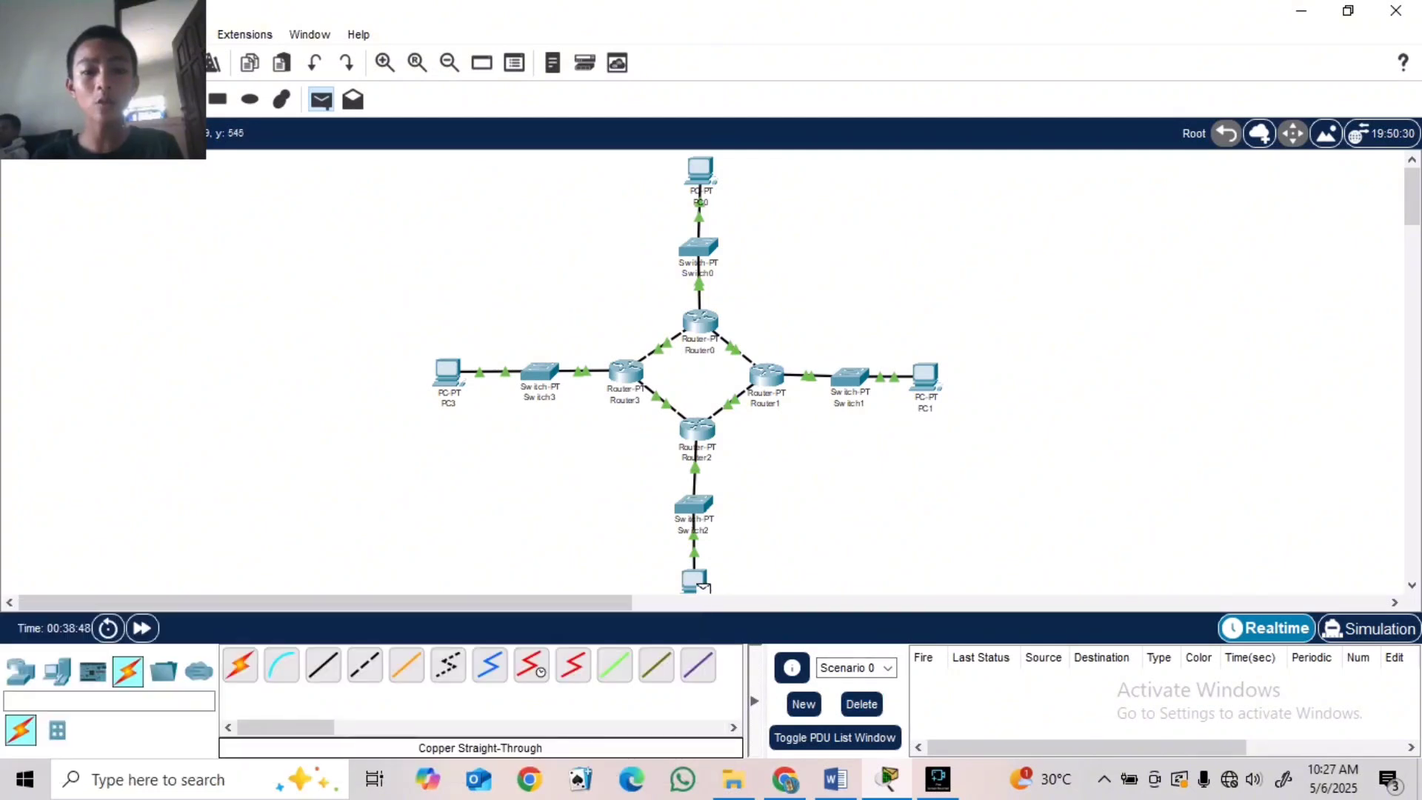
click(448, 370)
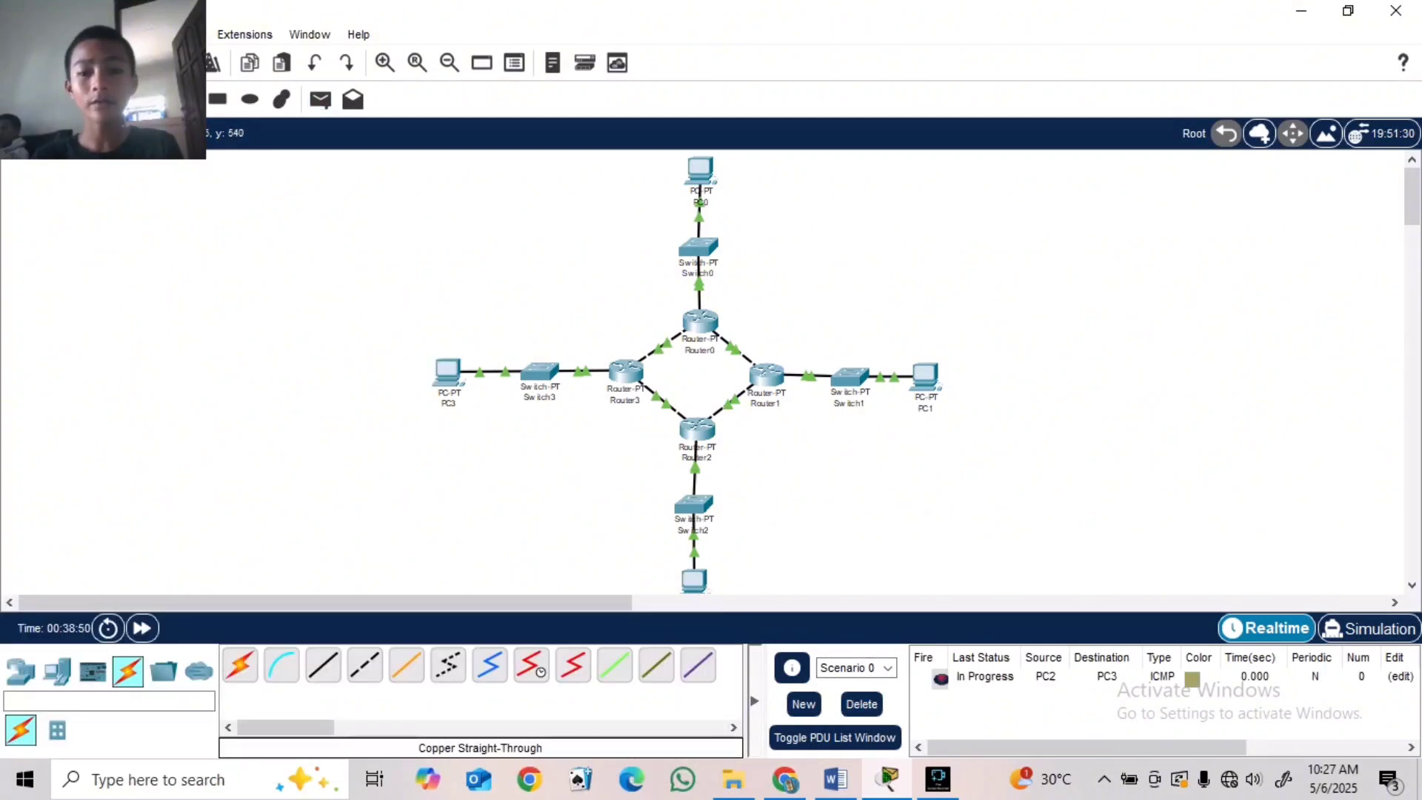
key(p)
mouse_move(693, 581)
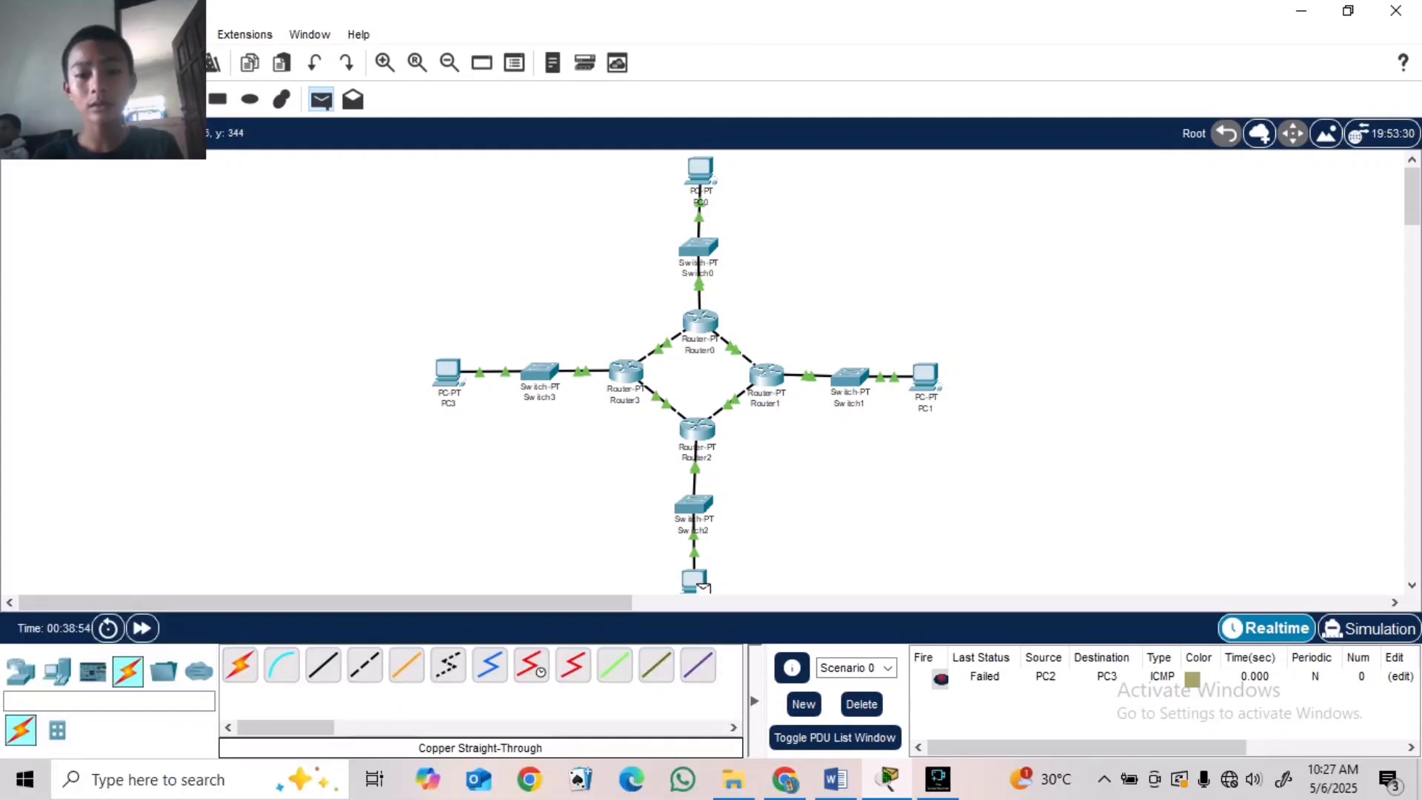
click(448, 372)
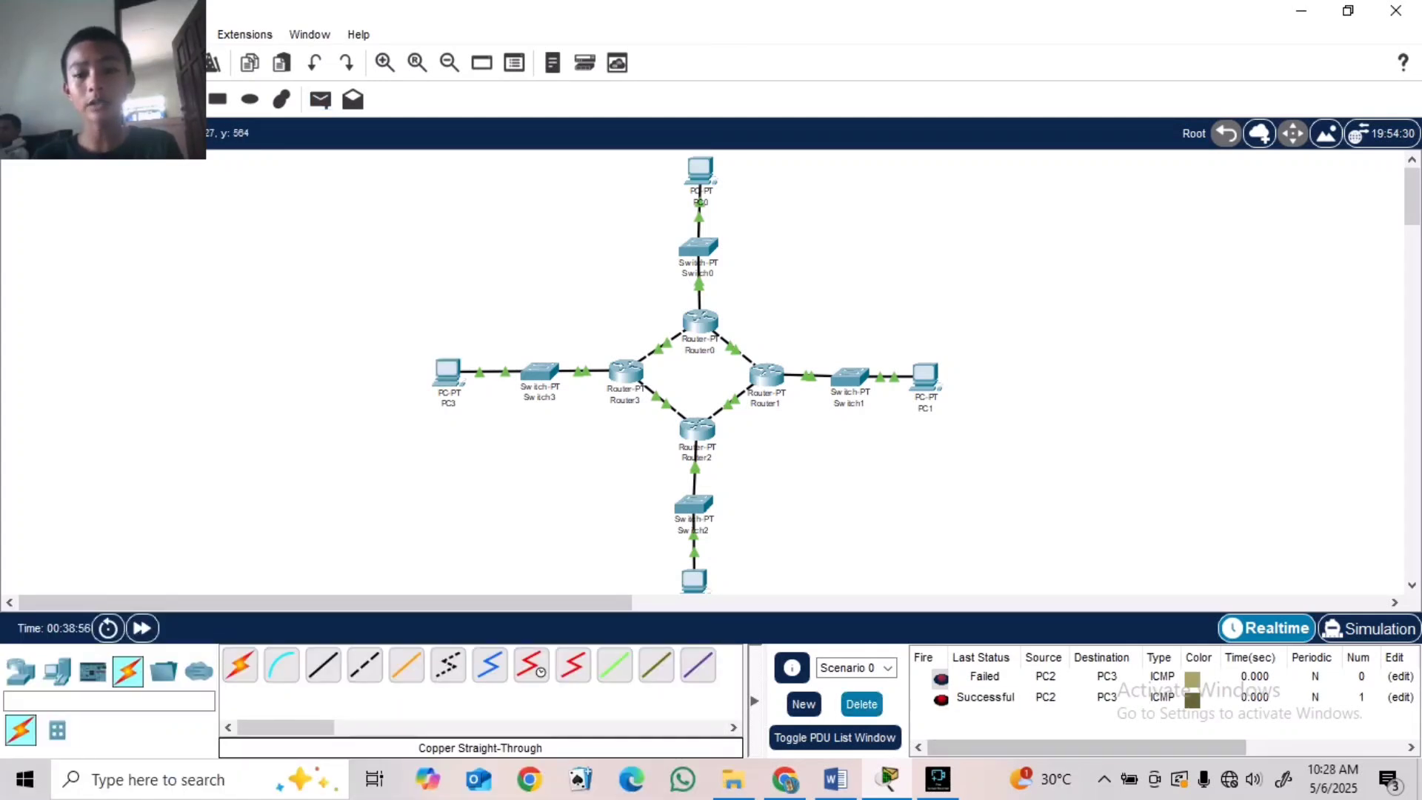
click(861, 703)
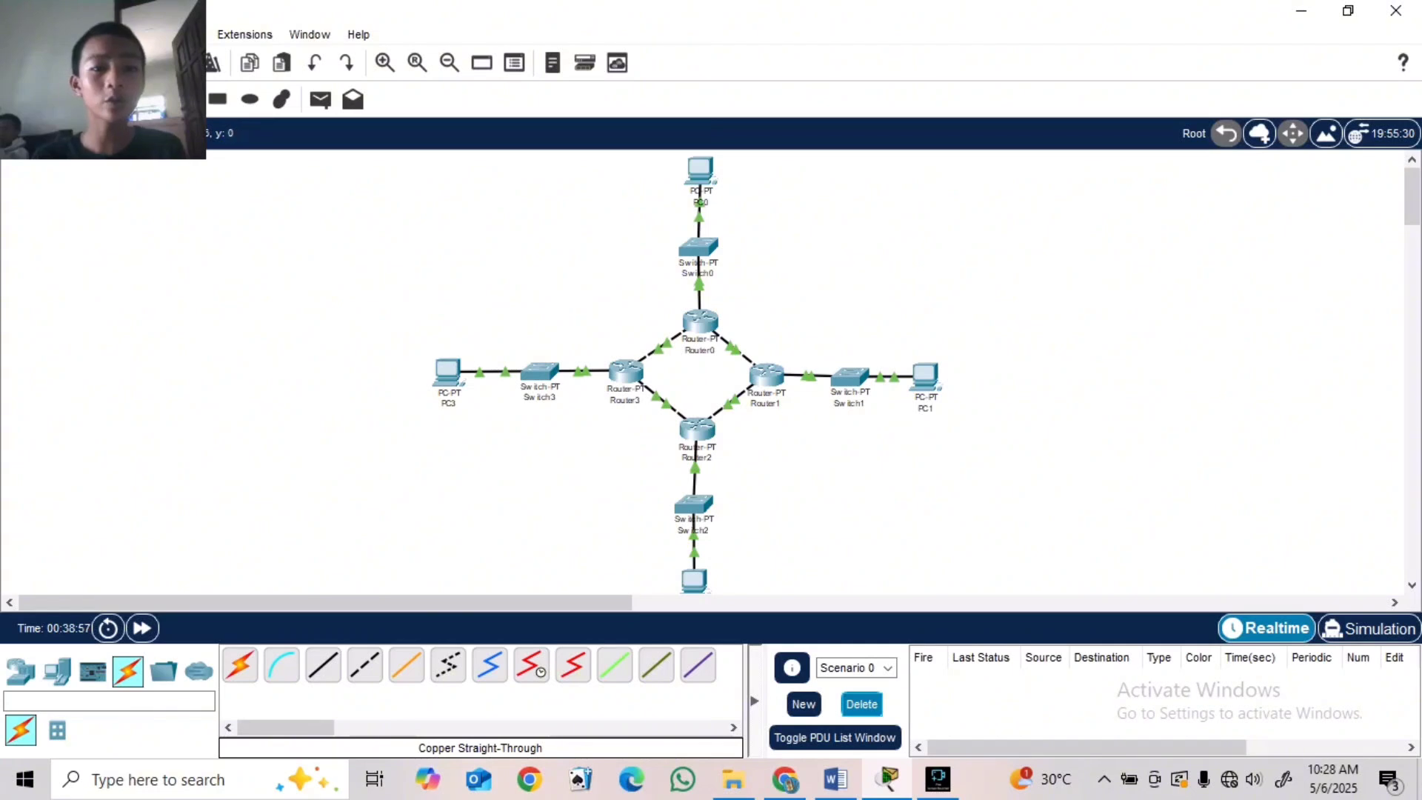